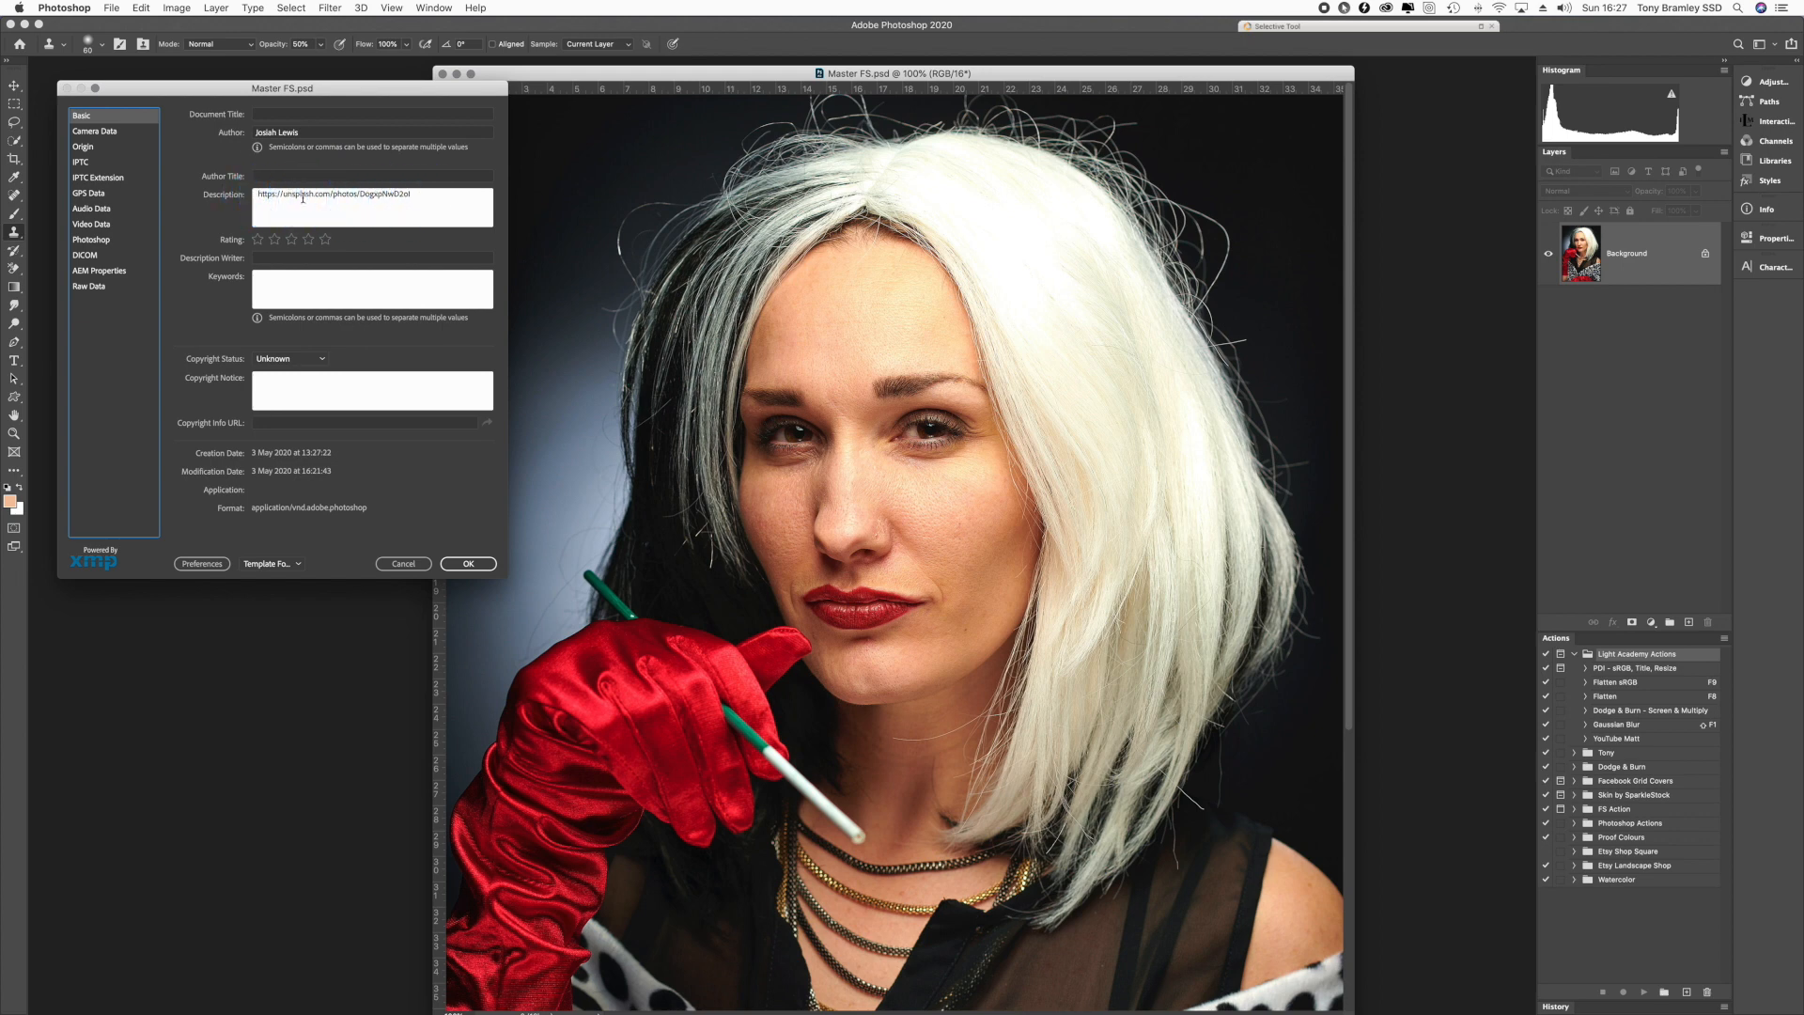
- Close the file information without changes and load the Frequency Seperation.atn action set
{"action": "left_click", "coordinate": [405, 566]}
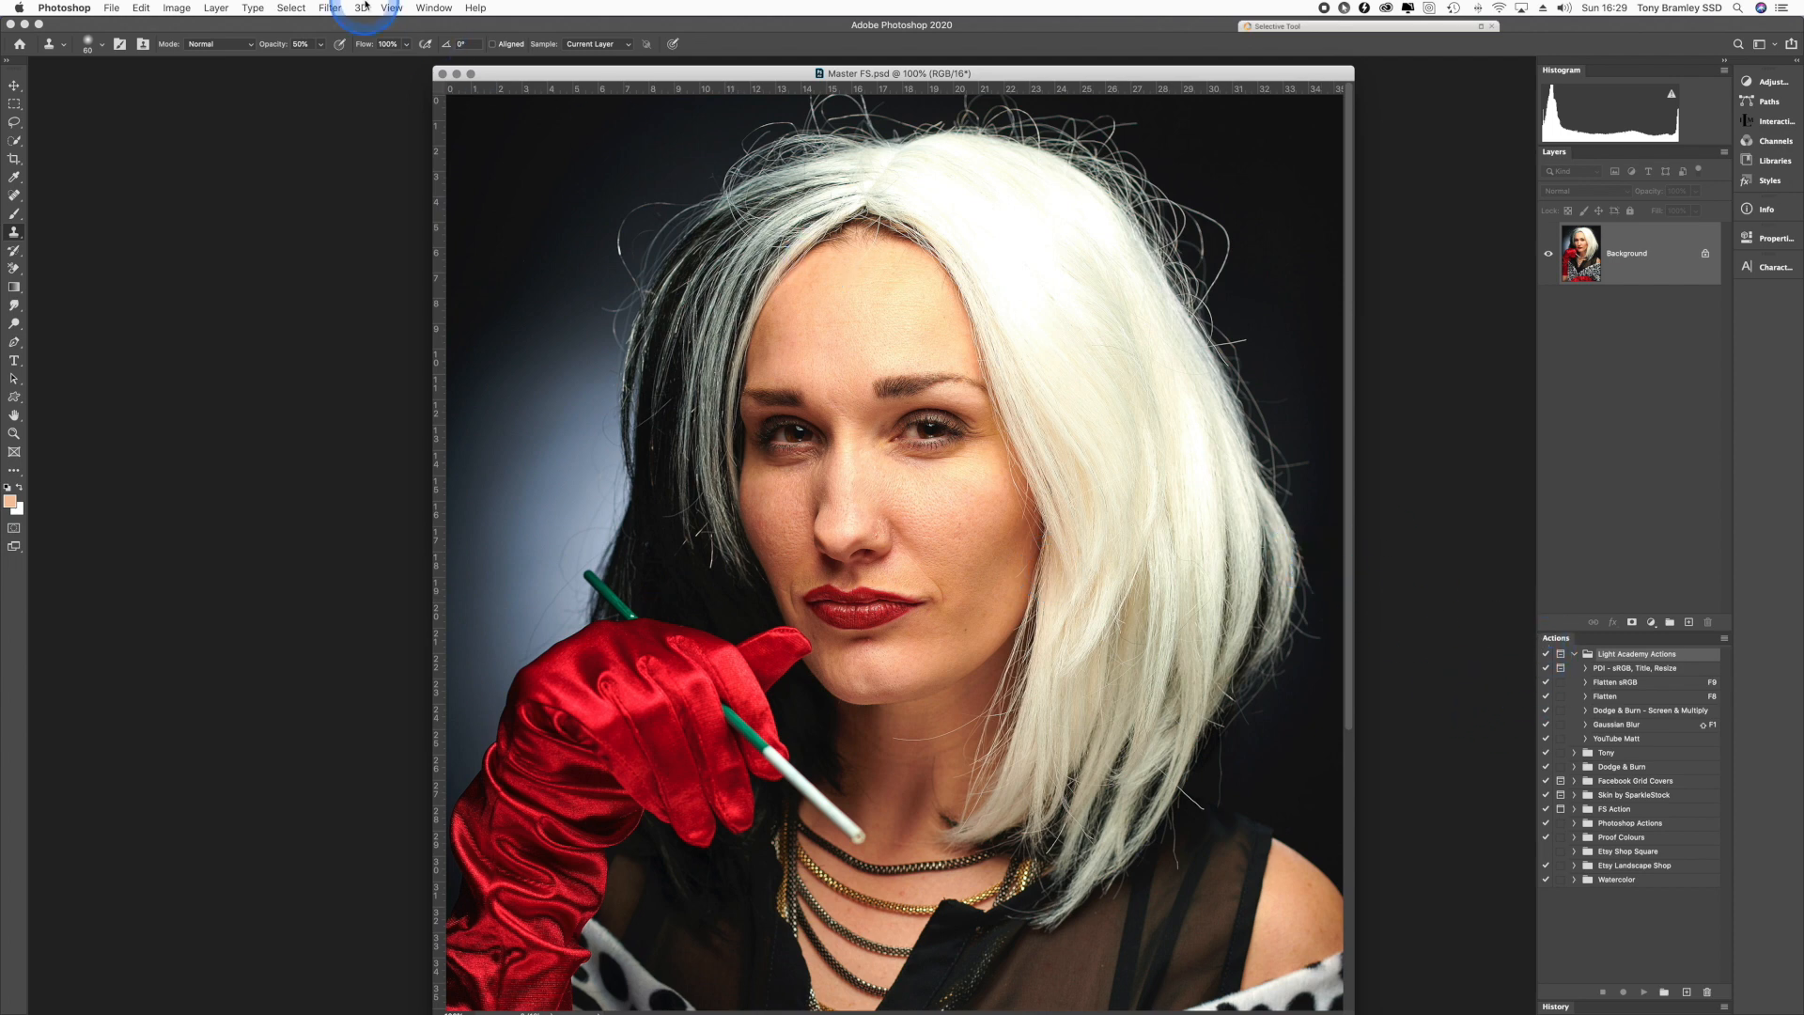
{"action": "left_click", "coordinate": [433, 7]}
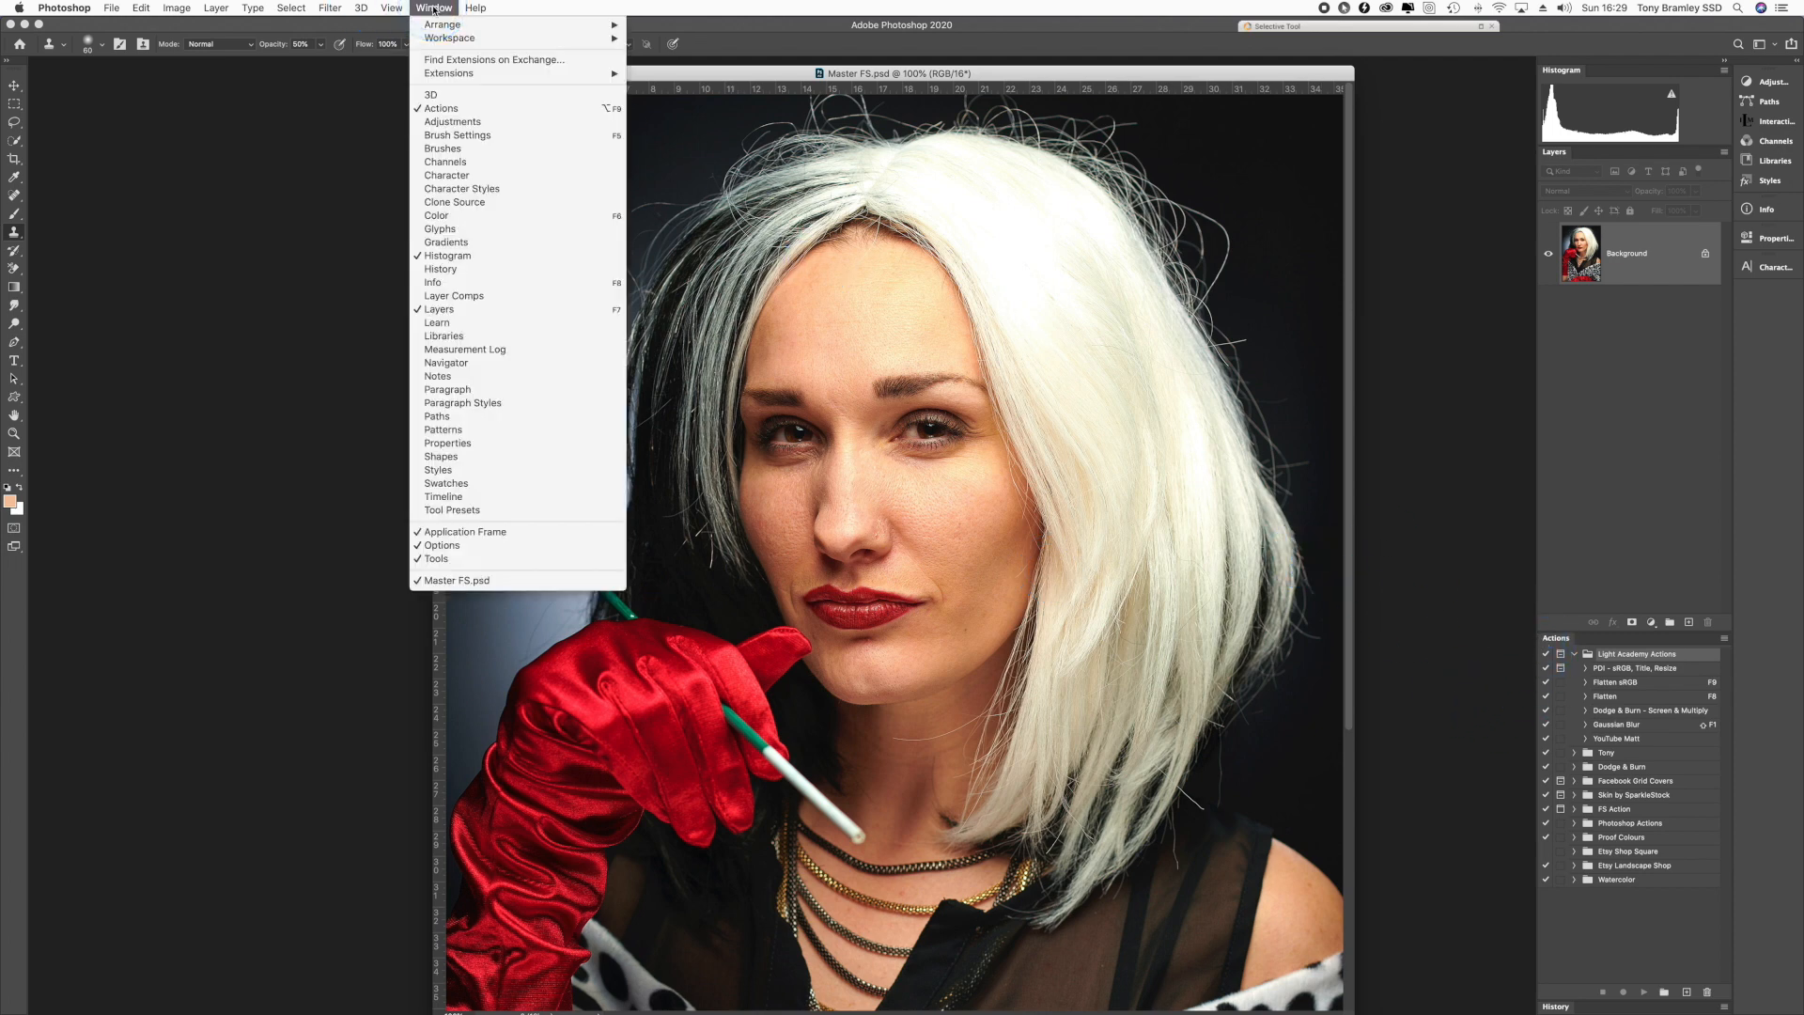
{"action": "left_click", "coordinate": [434, 113]}
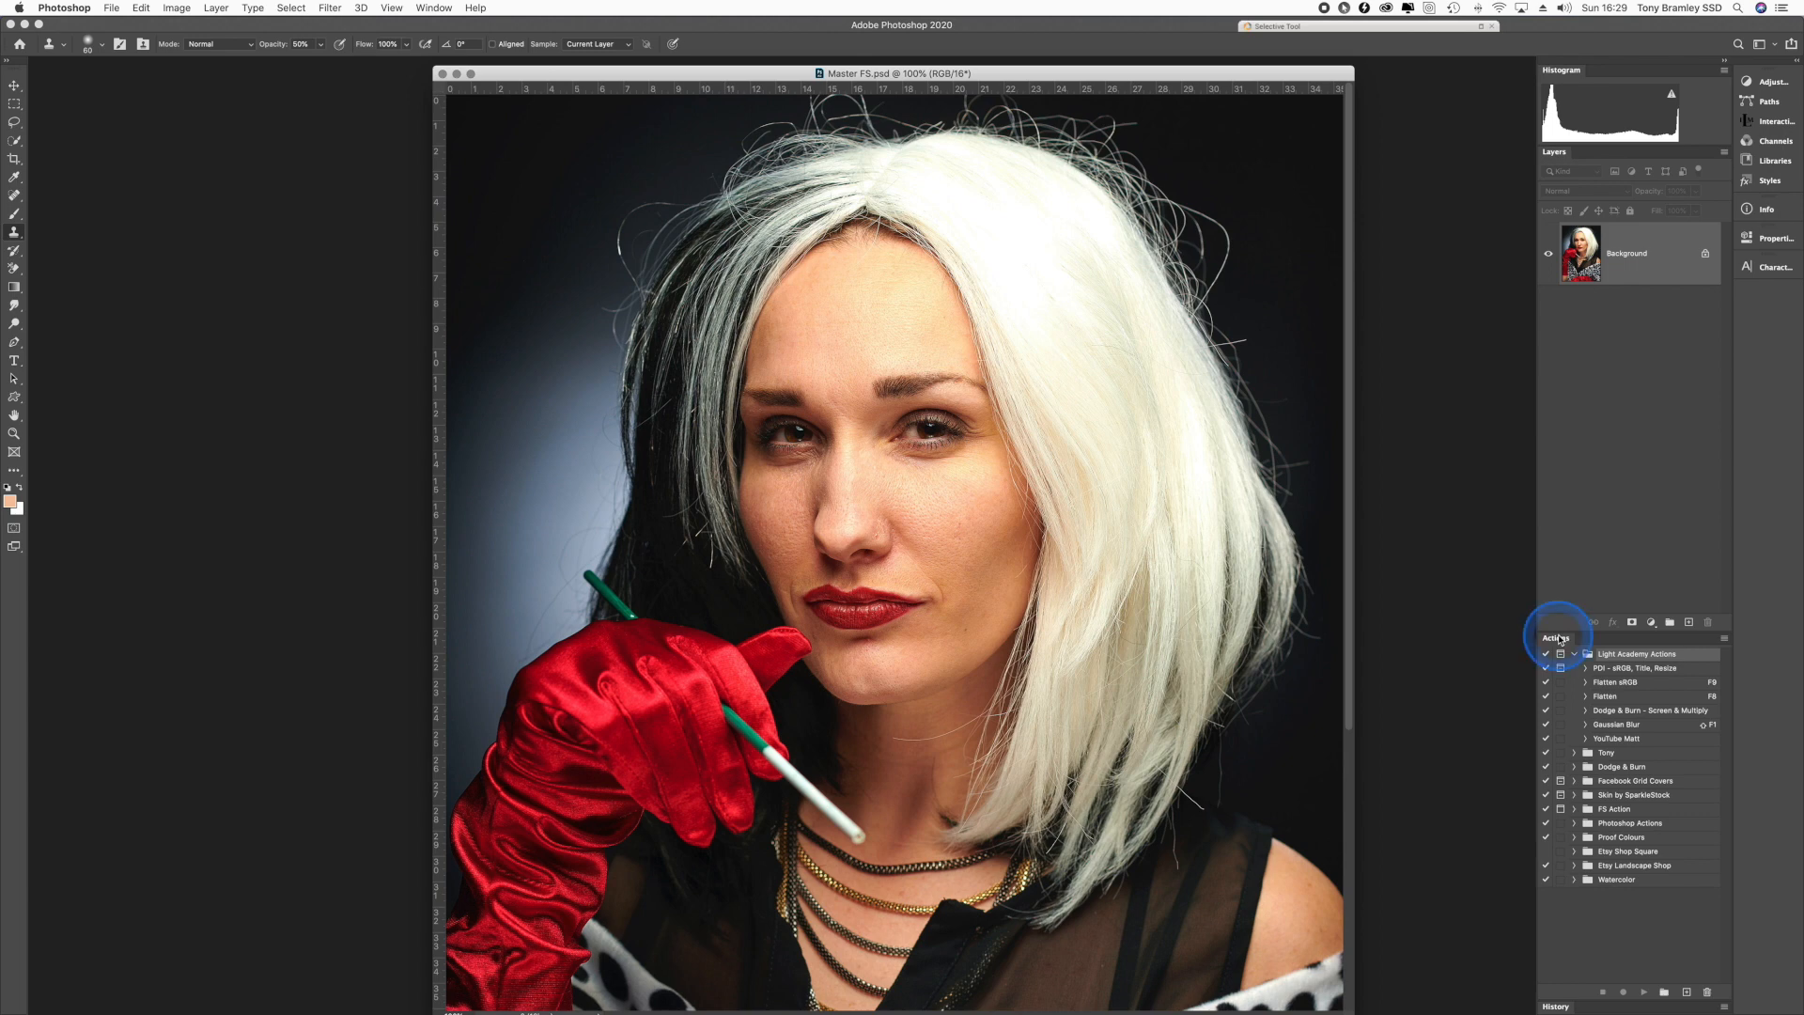
{"action": "left_click", "coordinate": [1724, 641]}
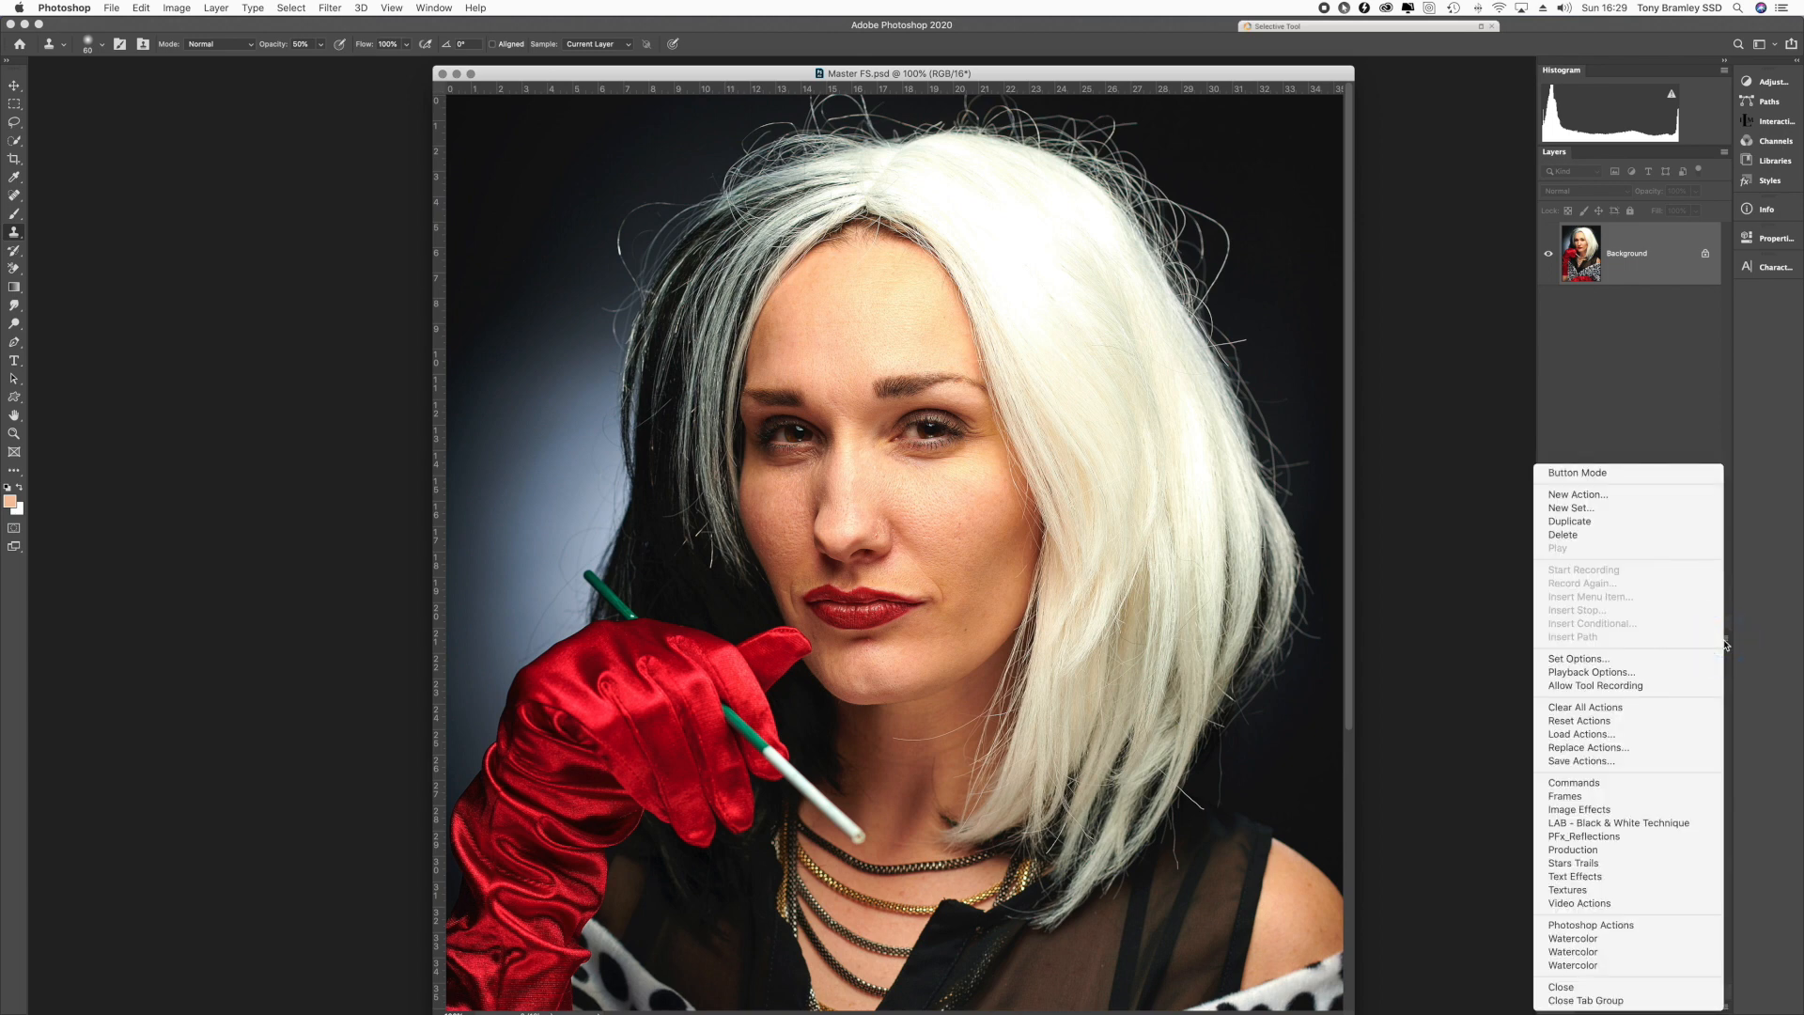
{"action": "left_click", "coordinate": [1588, 734]}
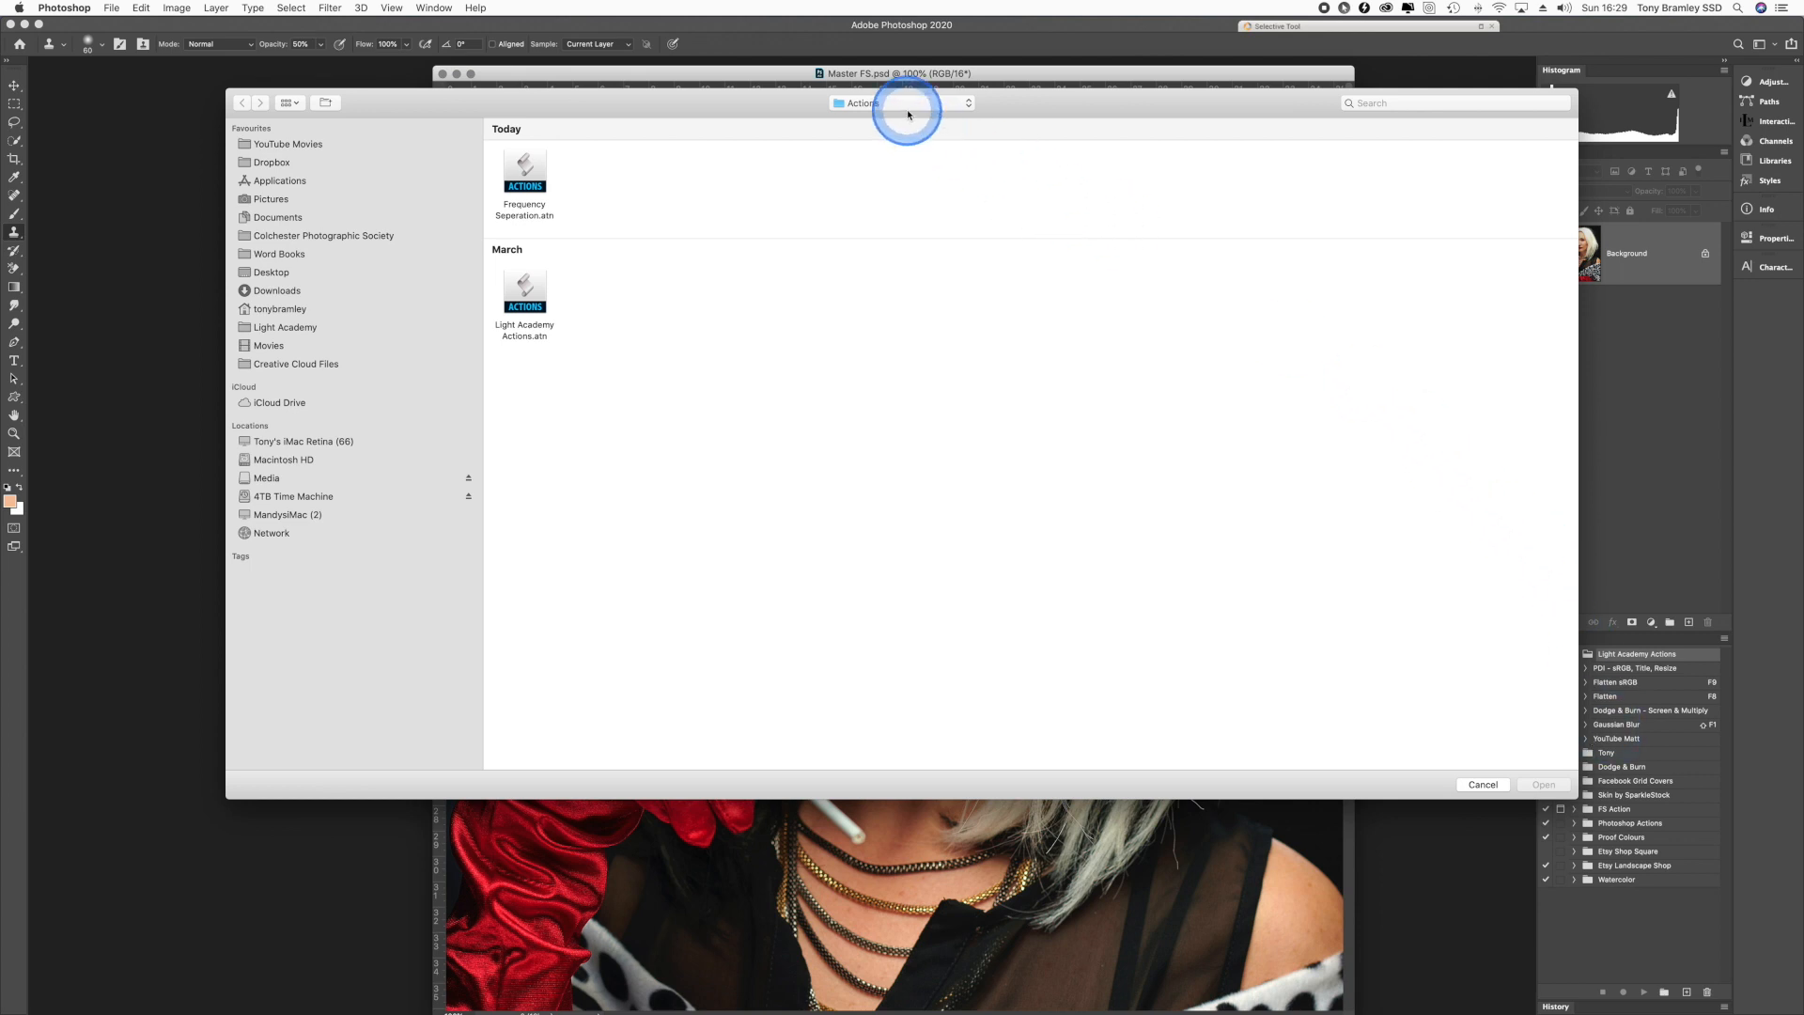
{"action": "left_click", "coordinate": [522, 186]}
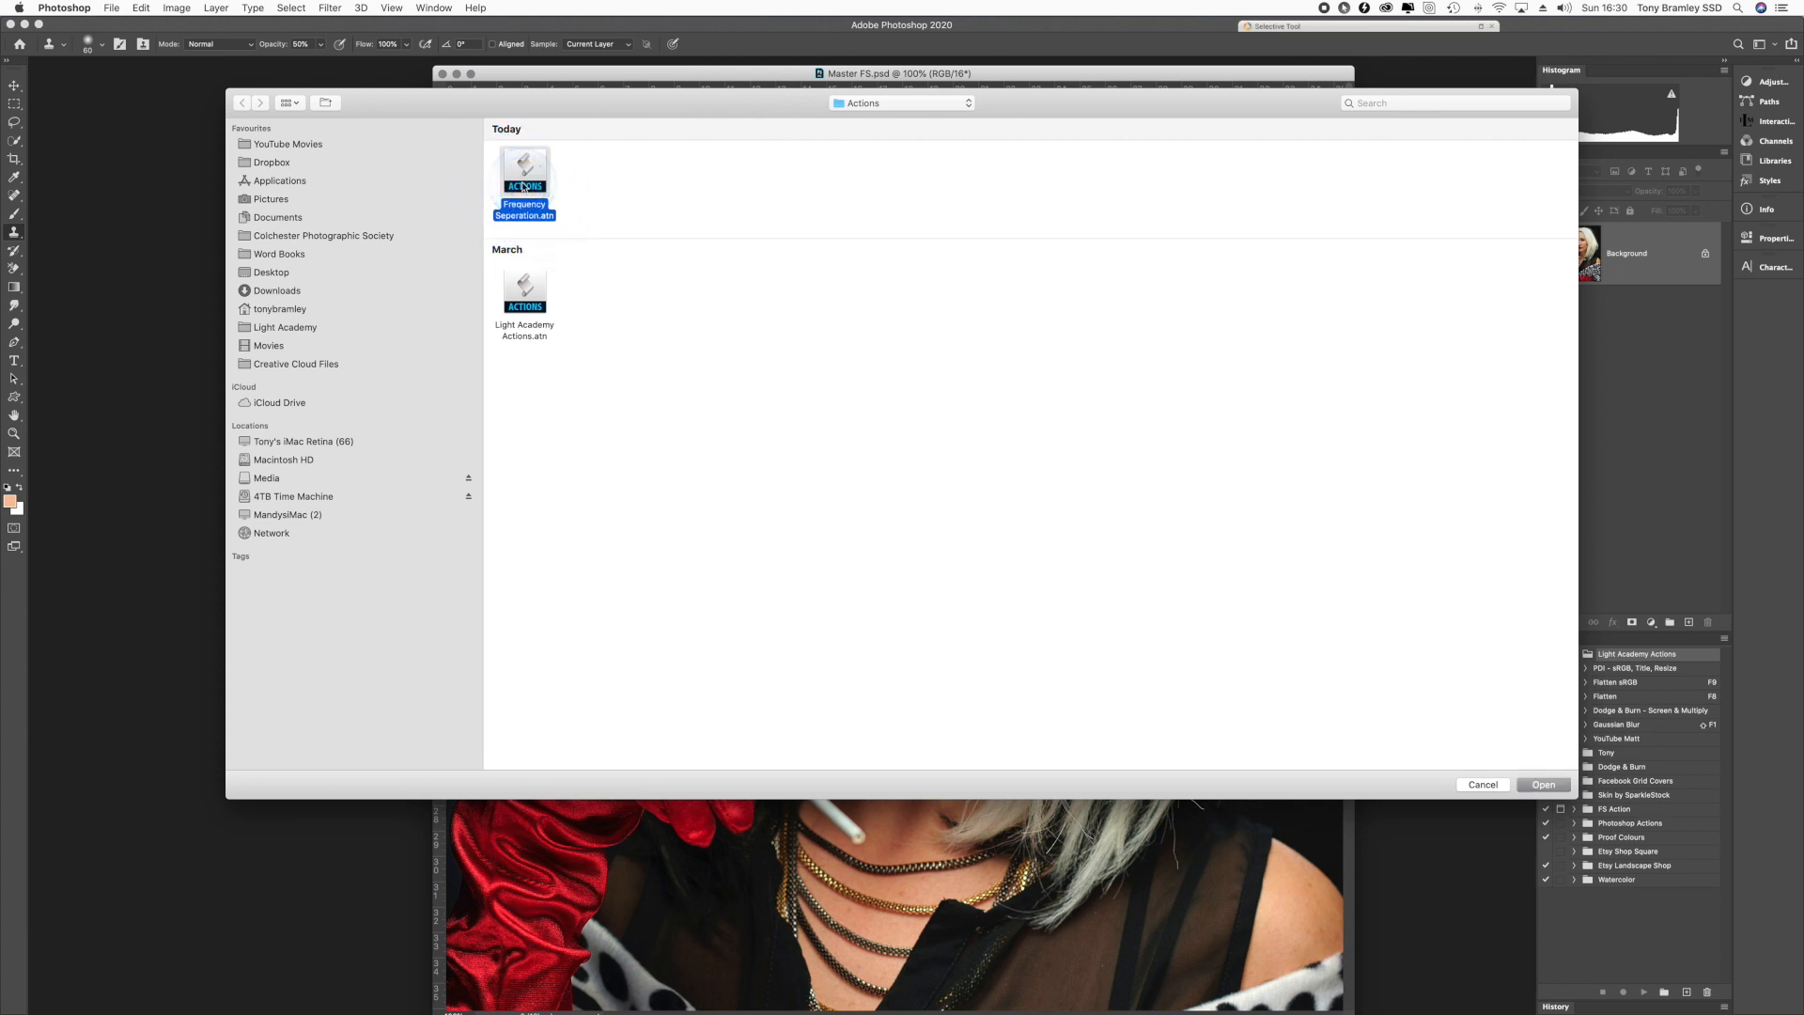
{"action": "left_click", "coordinate": [1542, 784]}
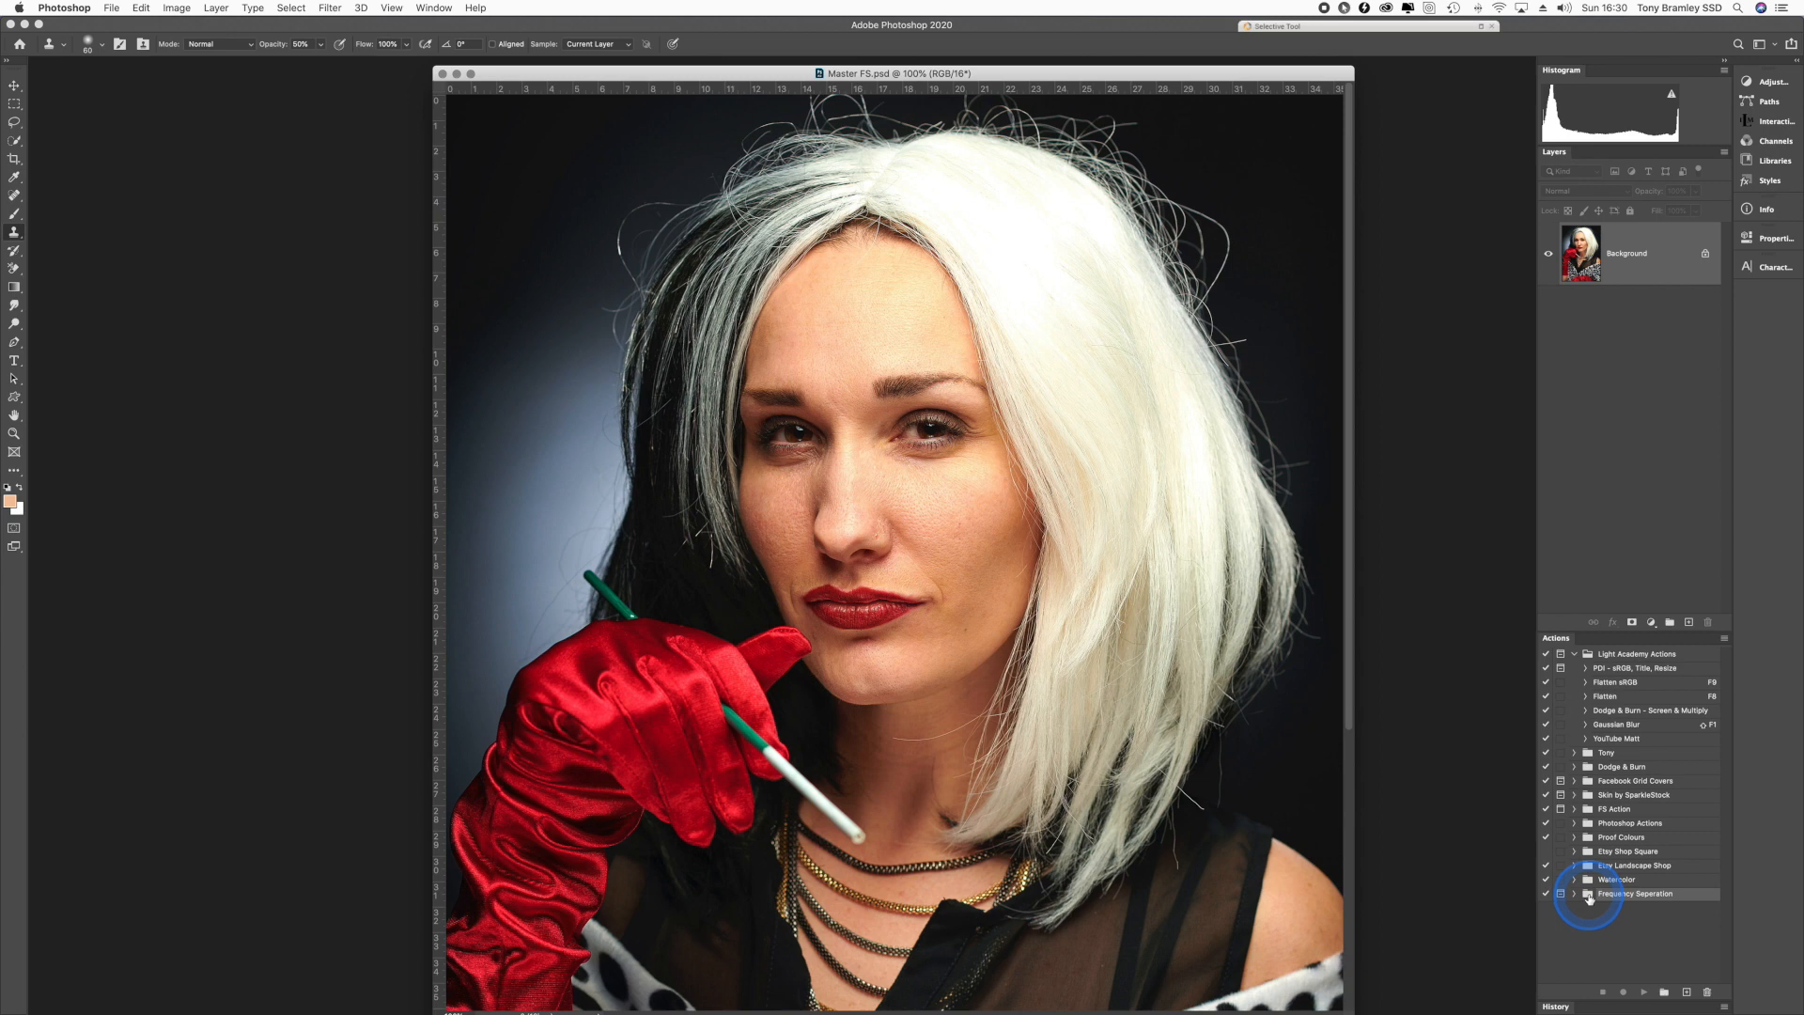
- Move the Frequency Seperation action set above Light Academy Actions and expand it to list its actions
{"action": "left_click_drag", "start_coordinate": [1588, 897], "coordinate": [1585, 652]}
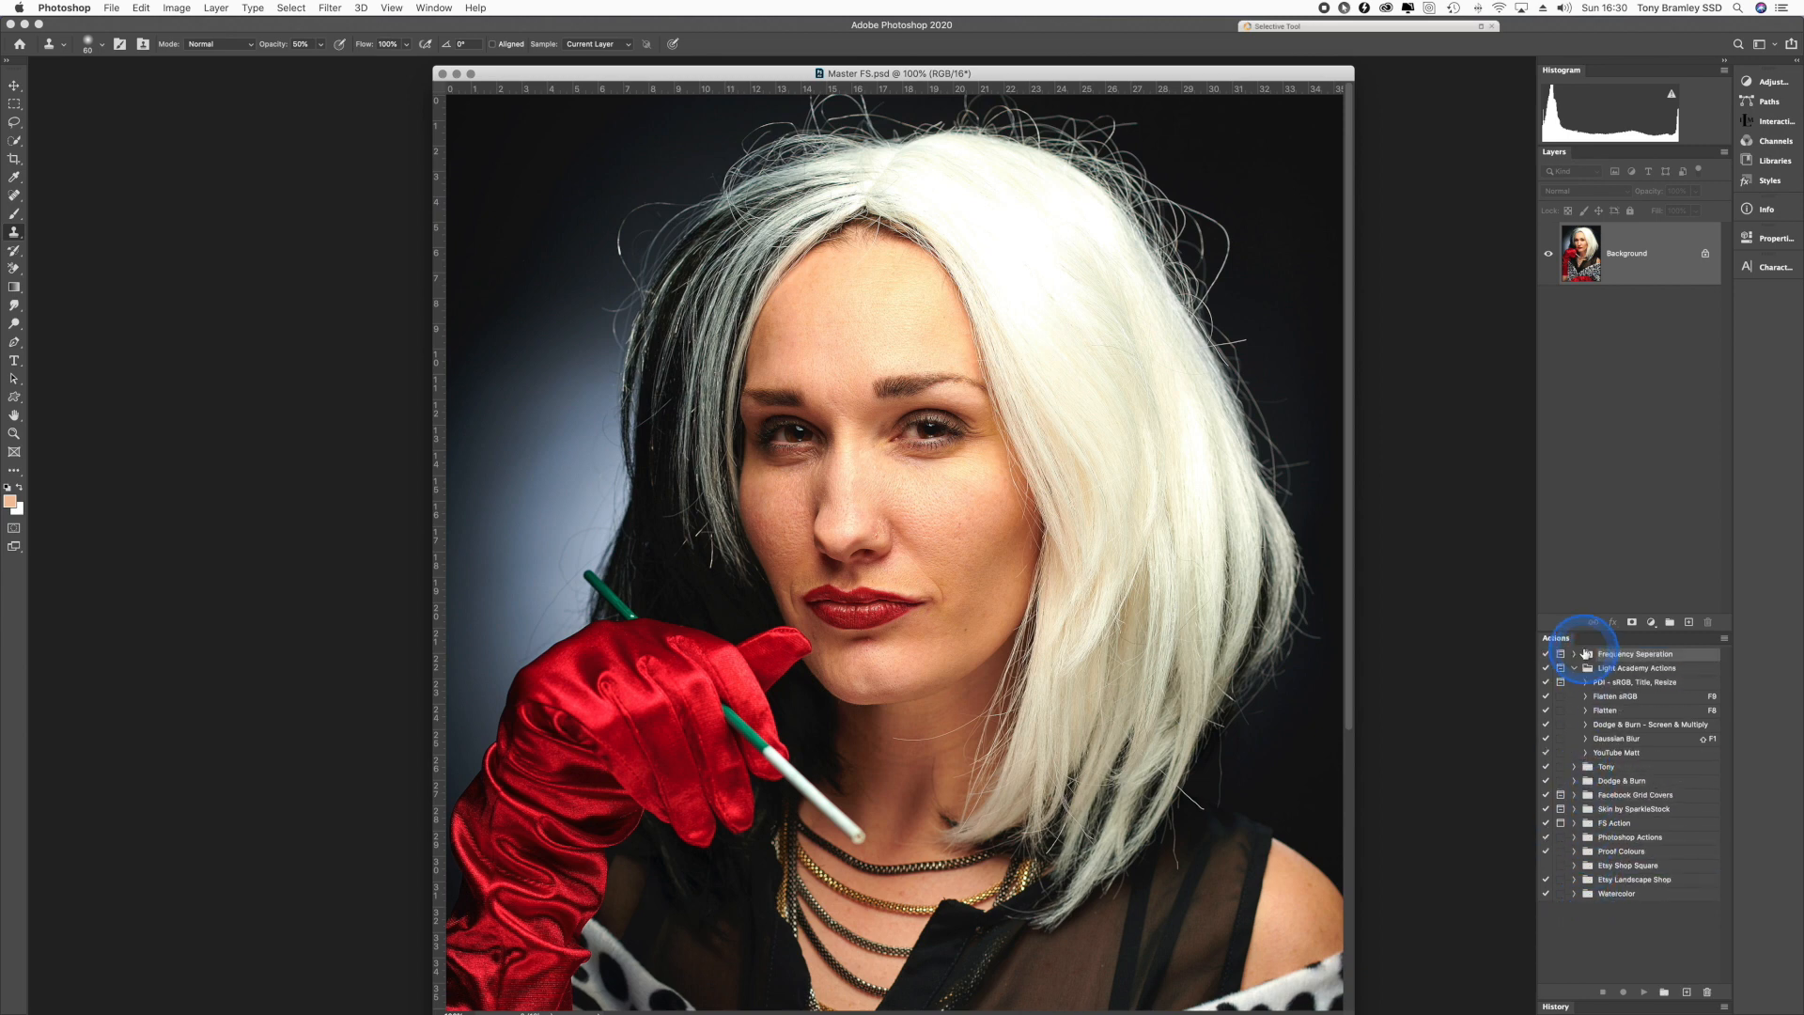
{"action": "left_click", "coordinate": [1574, 654]}
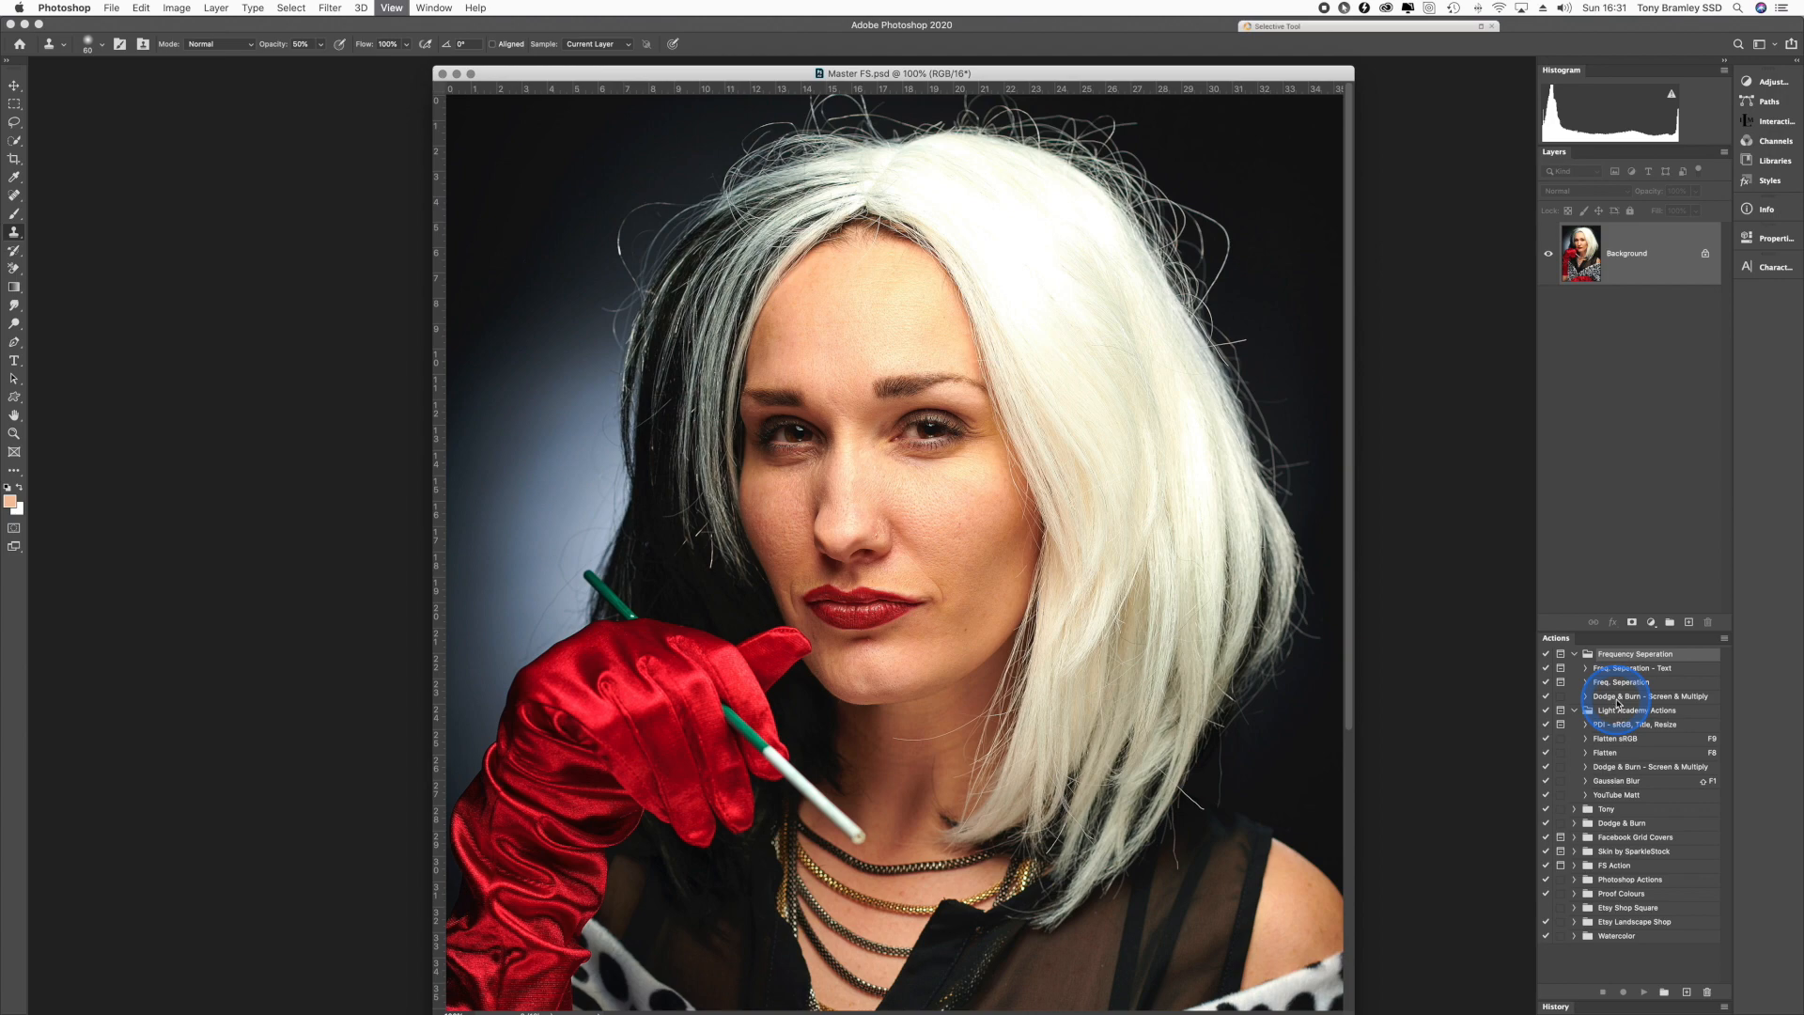
- Clone skin over the small blemish below the lower lip using a smaller Clone Stamp brush at 100% opacity
{"action": "key", "text": "super+equal"}
{"action": "left_click_drag", "start_coordinate": [845, 730], "coordinate": [963, 647]}
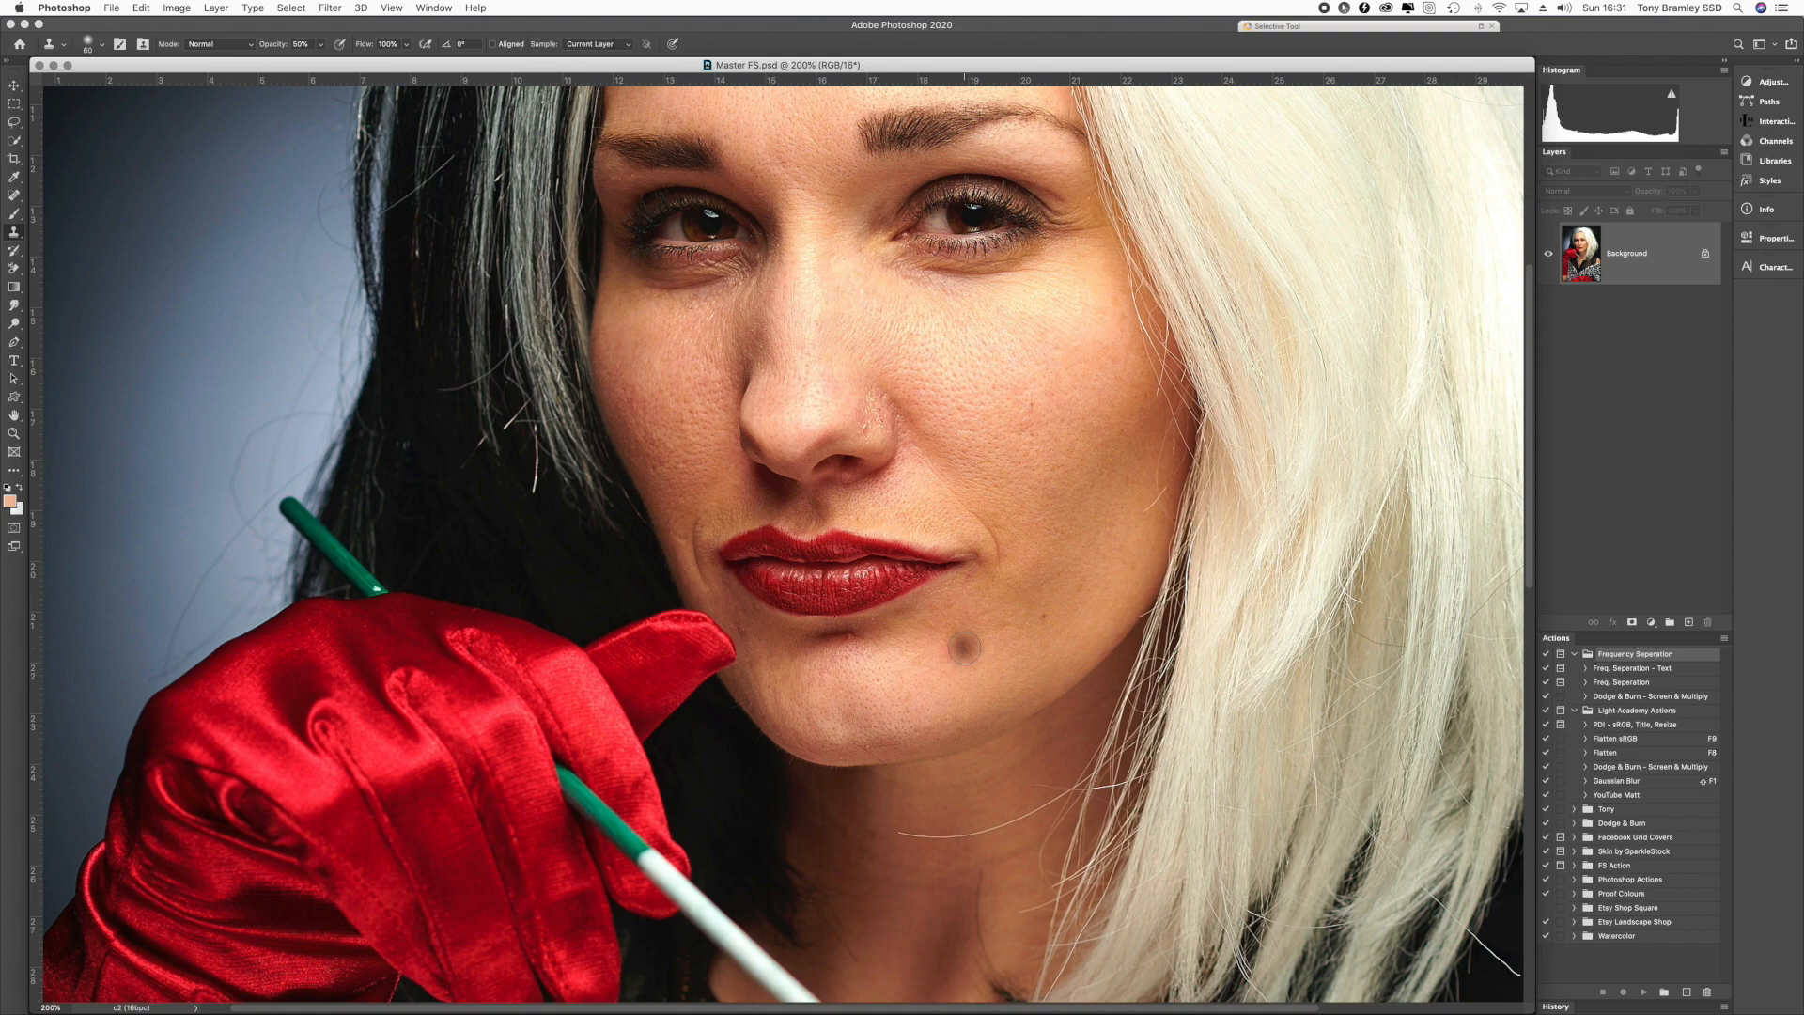
{"action": "left_click", "coordinate": [964, 645]}
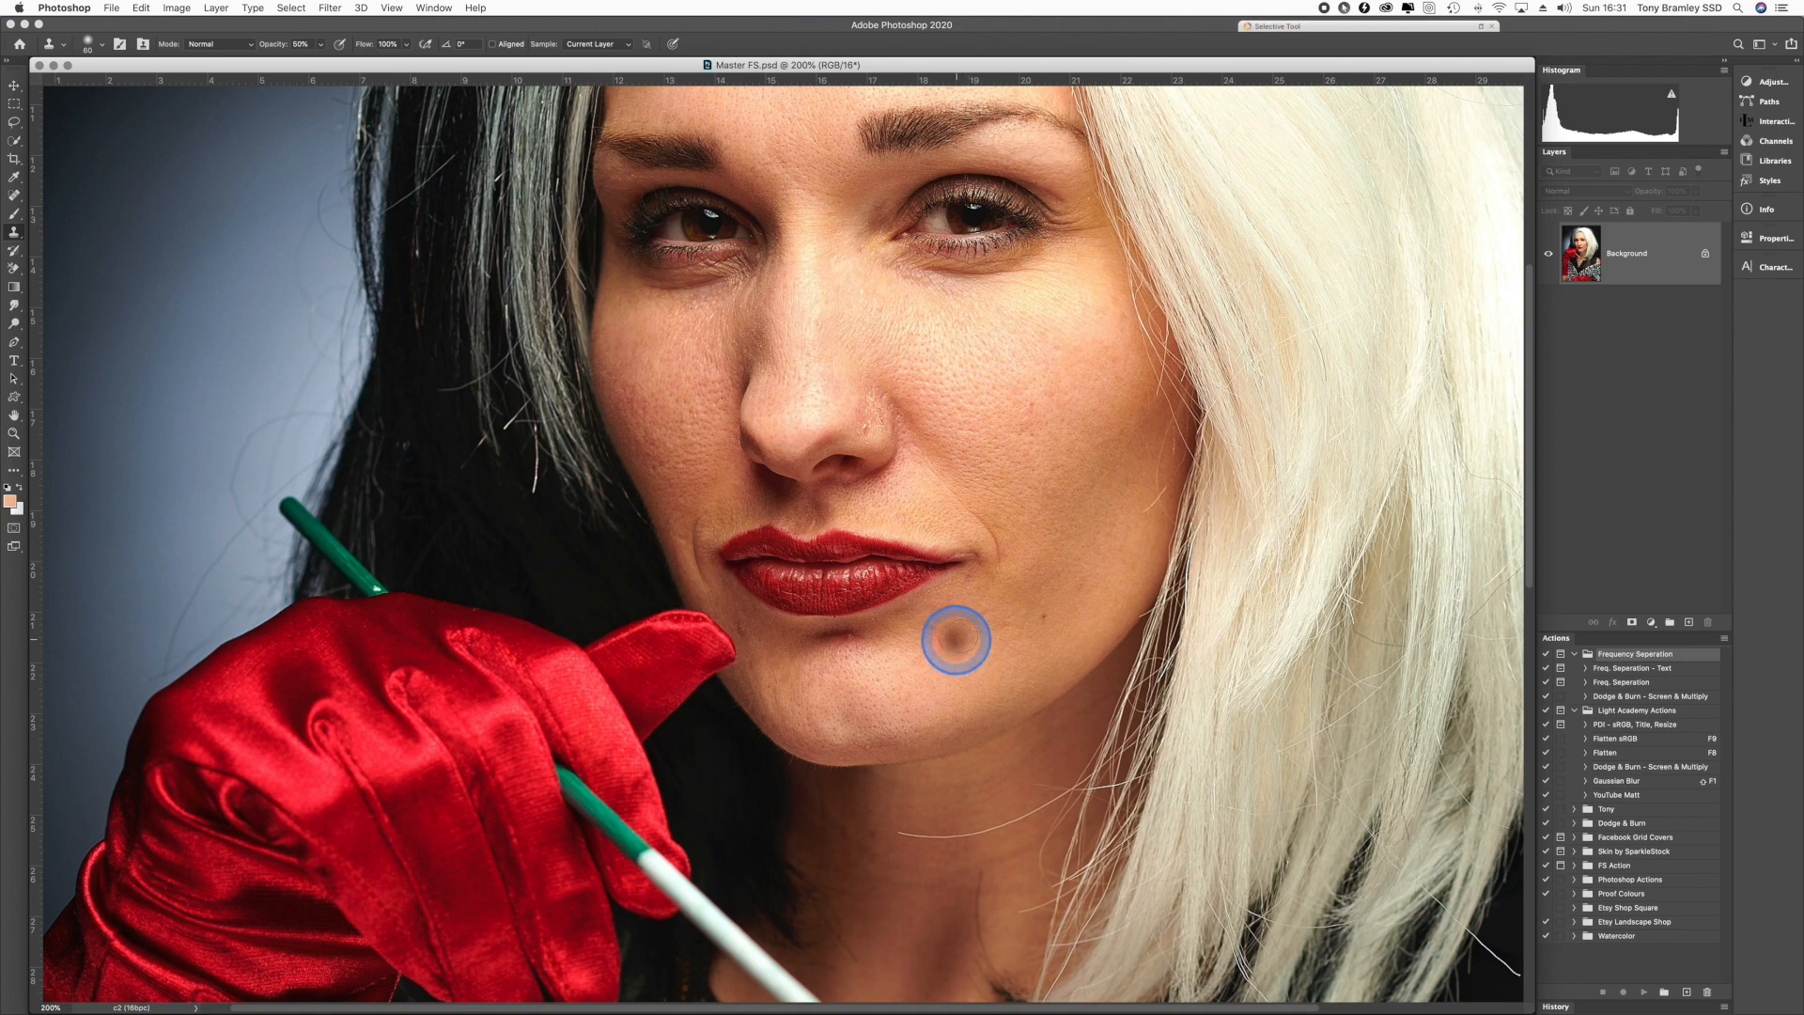
{"action": "scroll", "coordinate": [1051, 511], "scroll_direction": "up", "scroll_amount": 2}
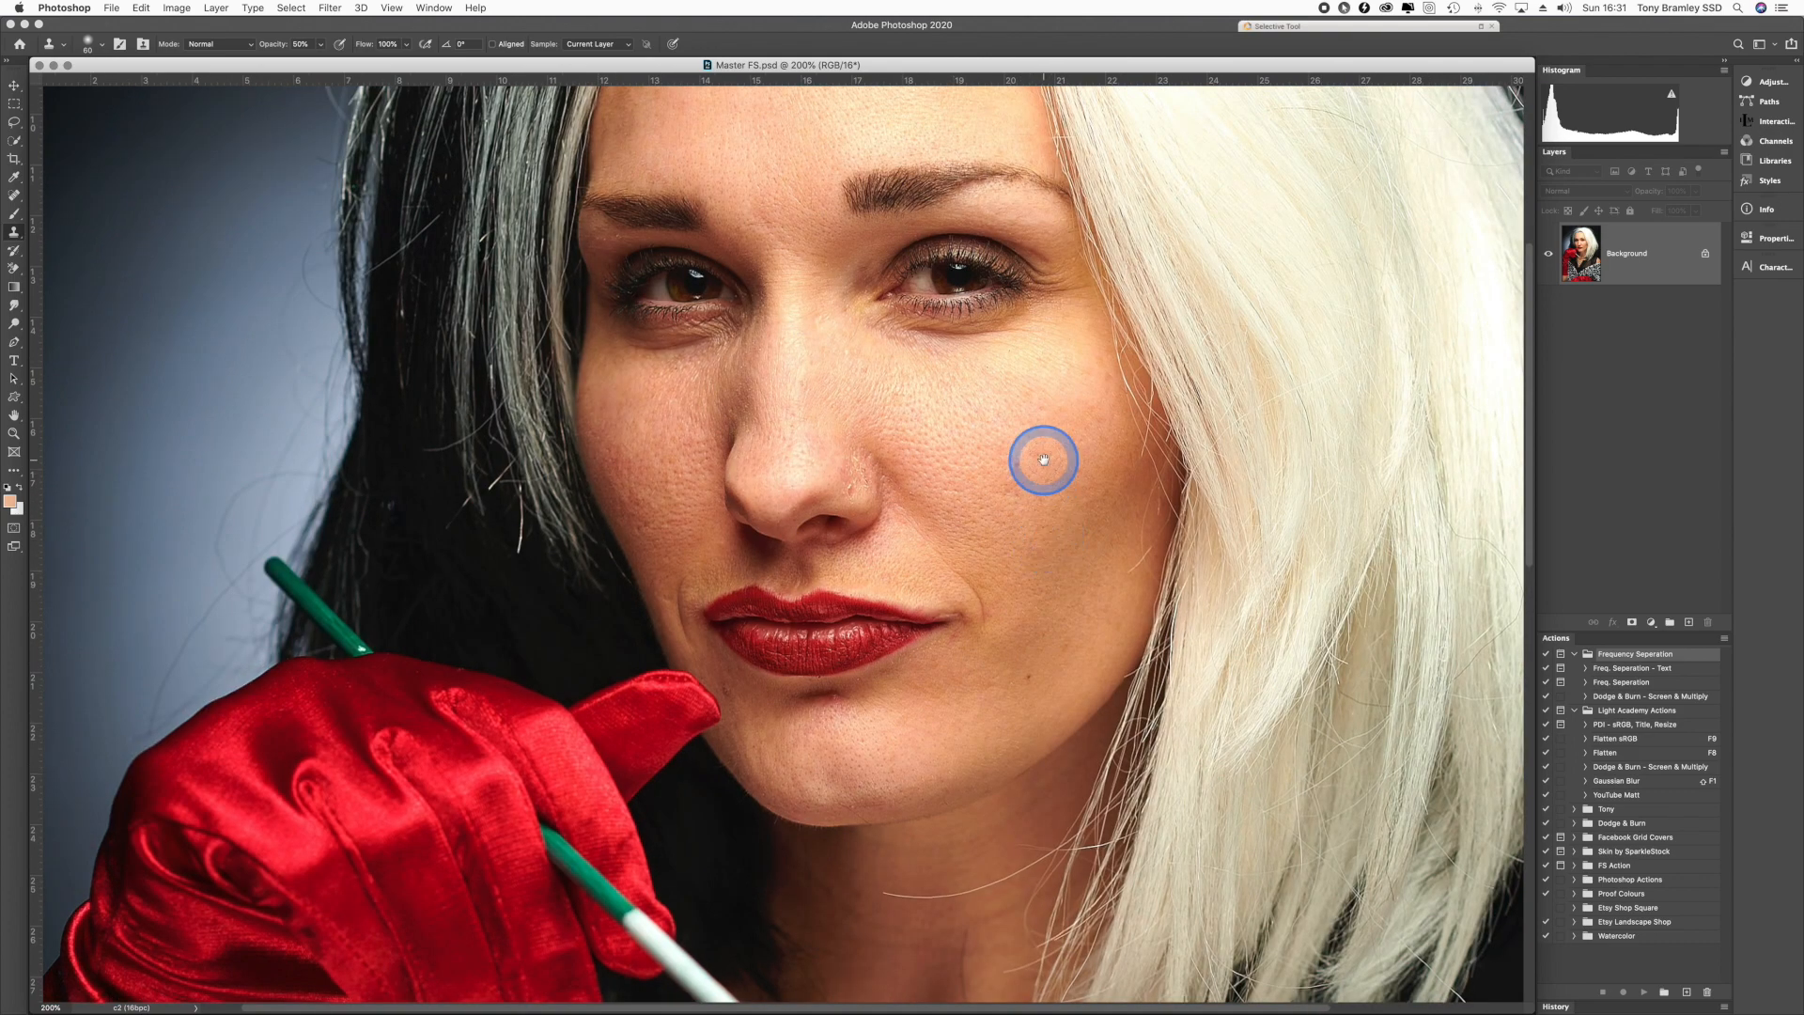
{"action": "left_click_drag", "start_coordinate": [1043, 459], "coordinate": [1030, 508]}
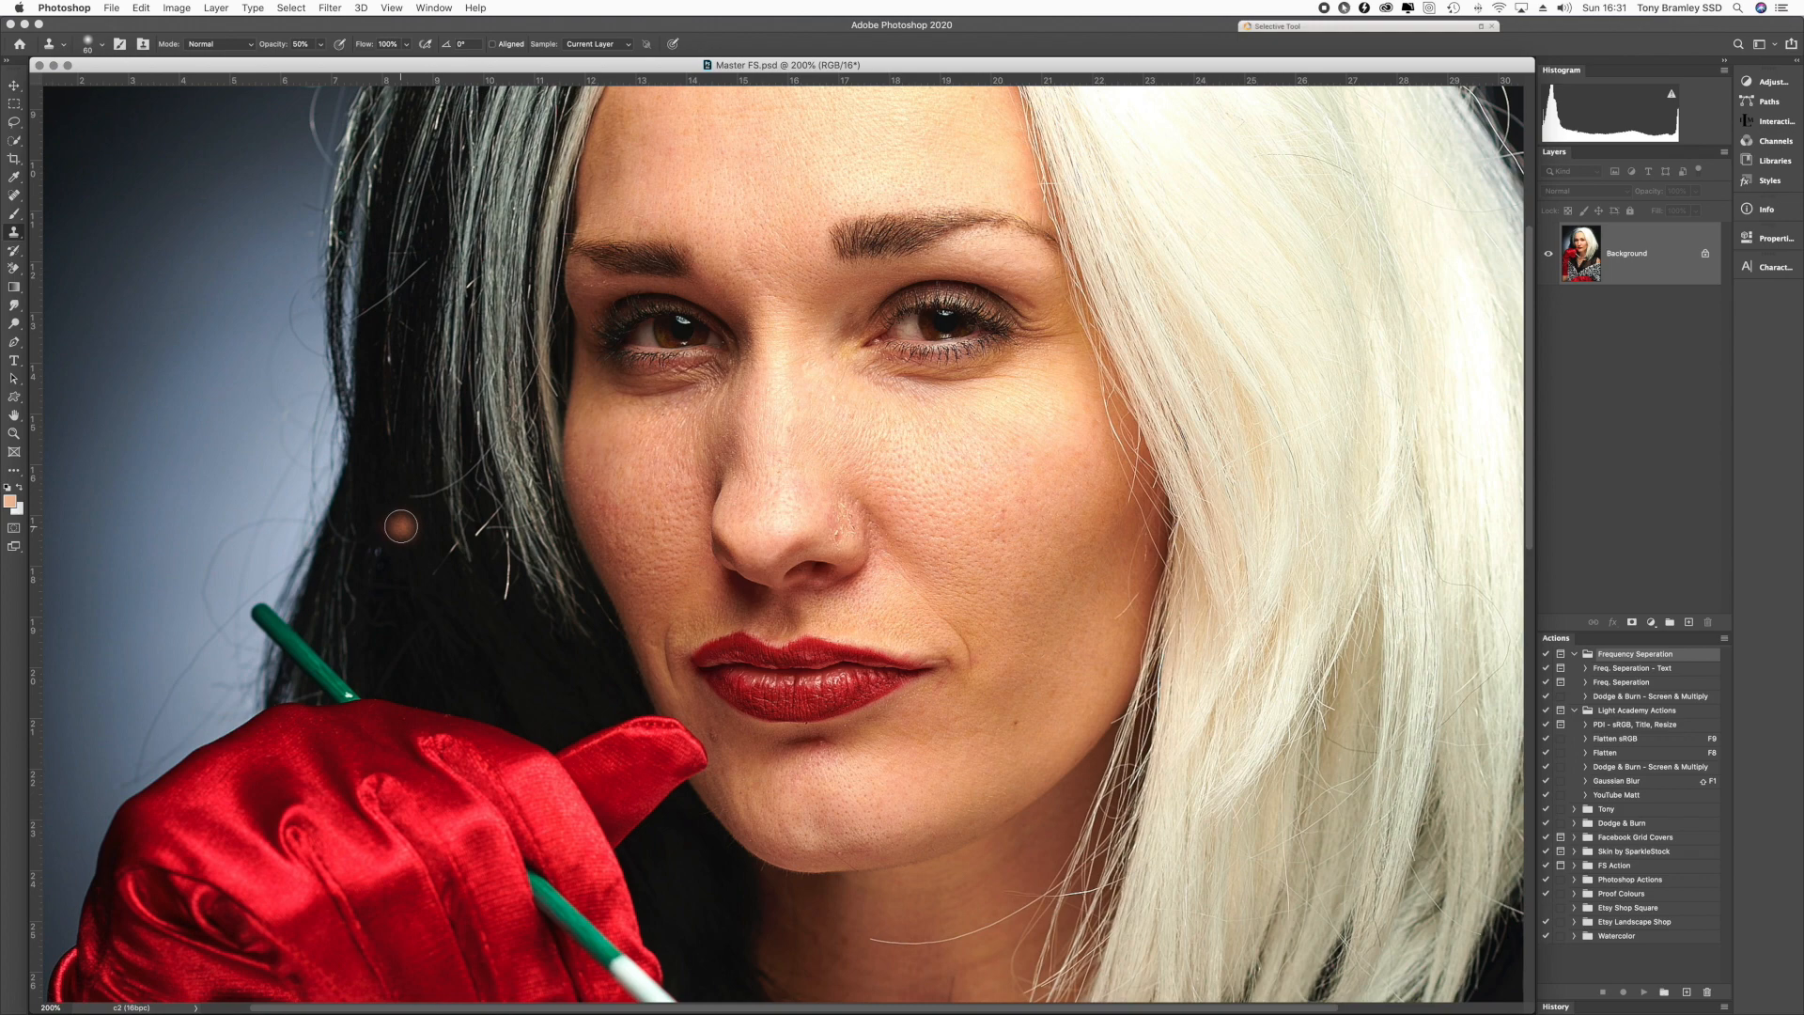
{"action": "key", "text": "s"}
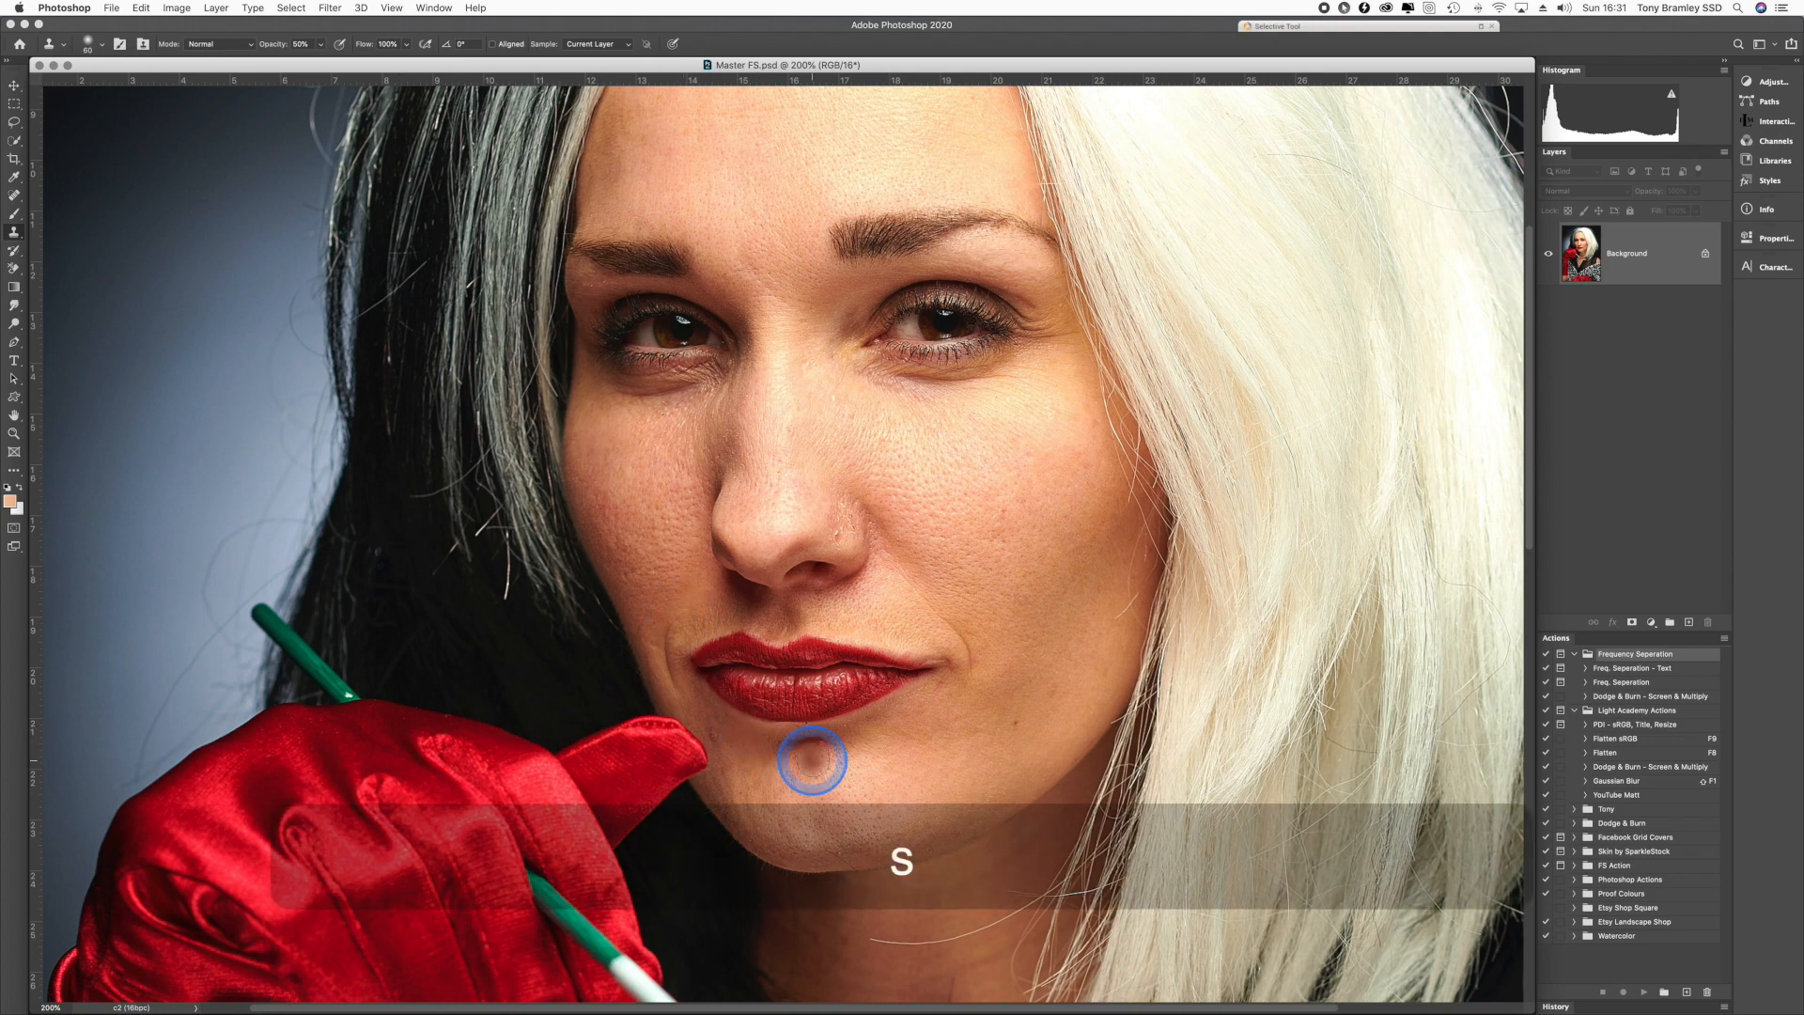
{"action": "key", "text": "bracketleft"}
{"action": "key", "text": "bracketleft"}
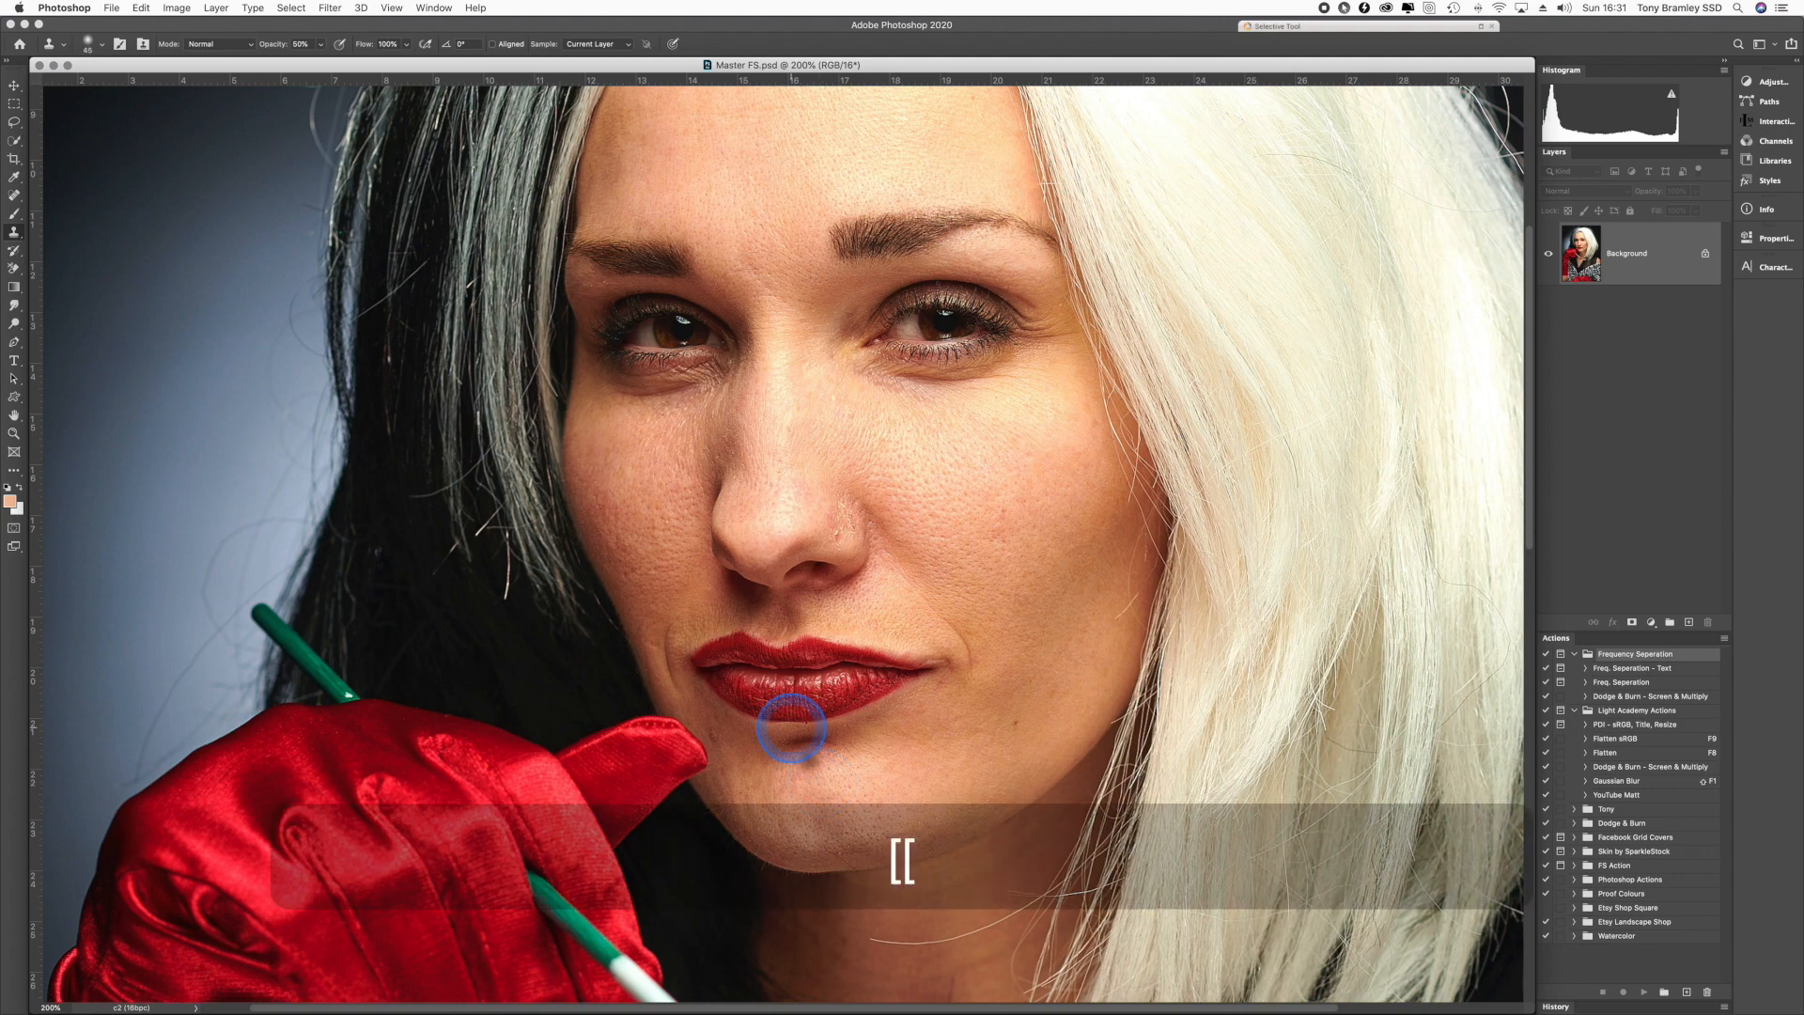
{"action": "key", "text": "bracketleft"}
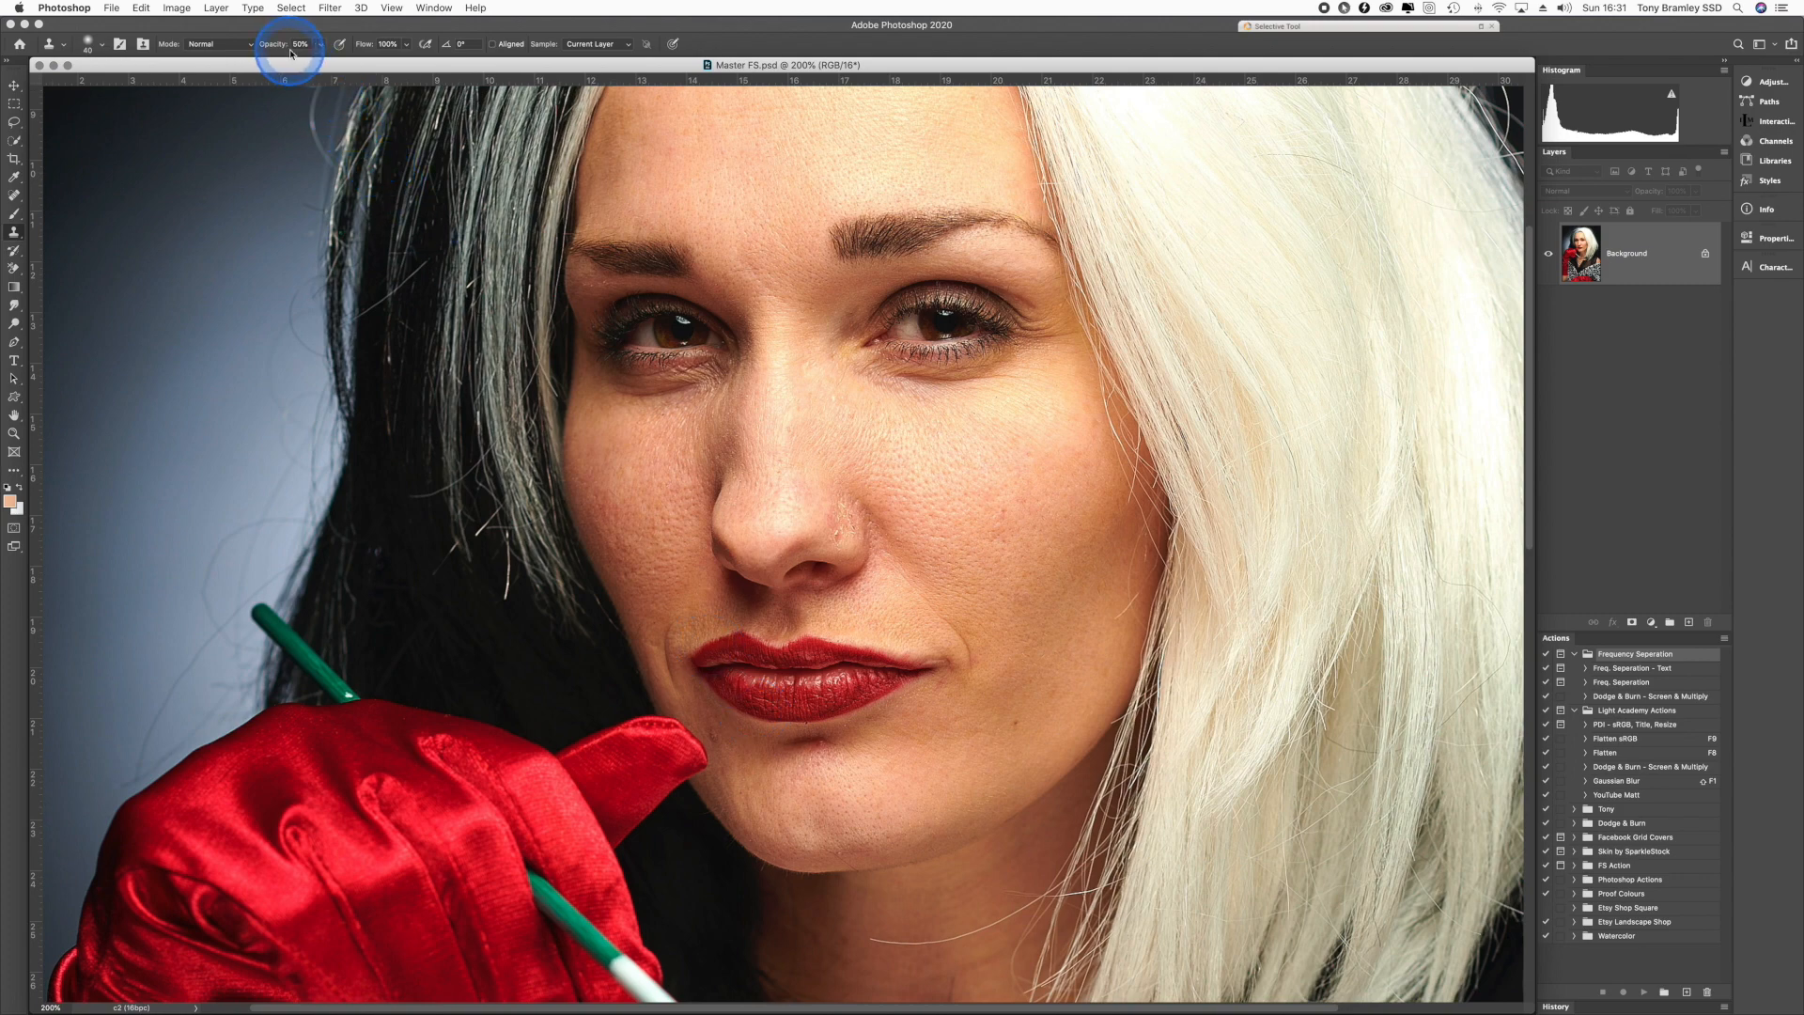
{"action": "key", "text": "0"}
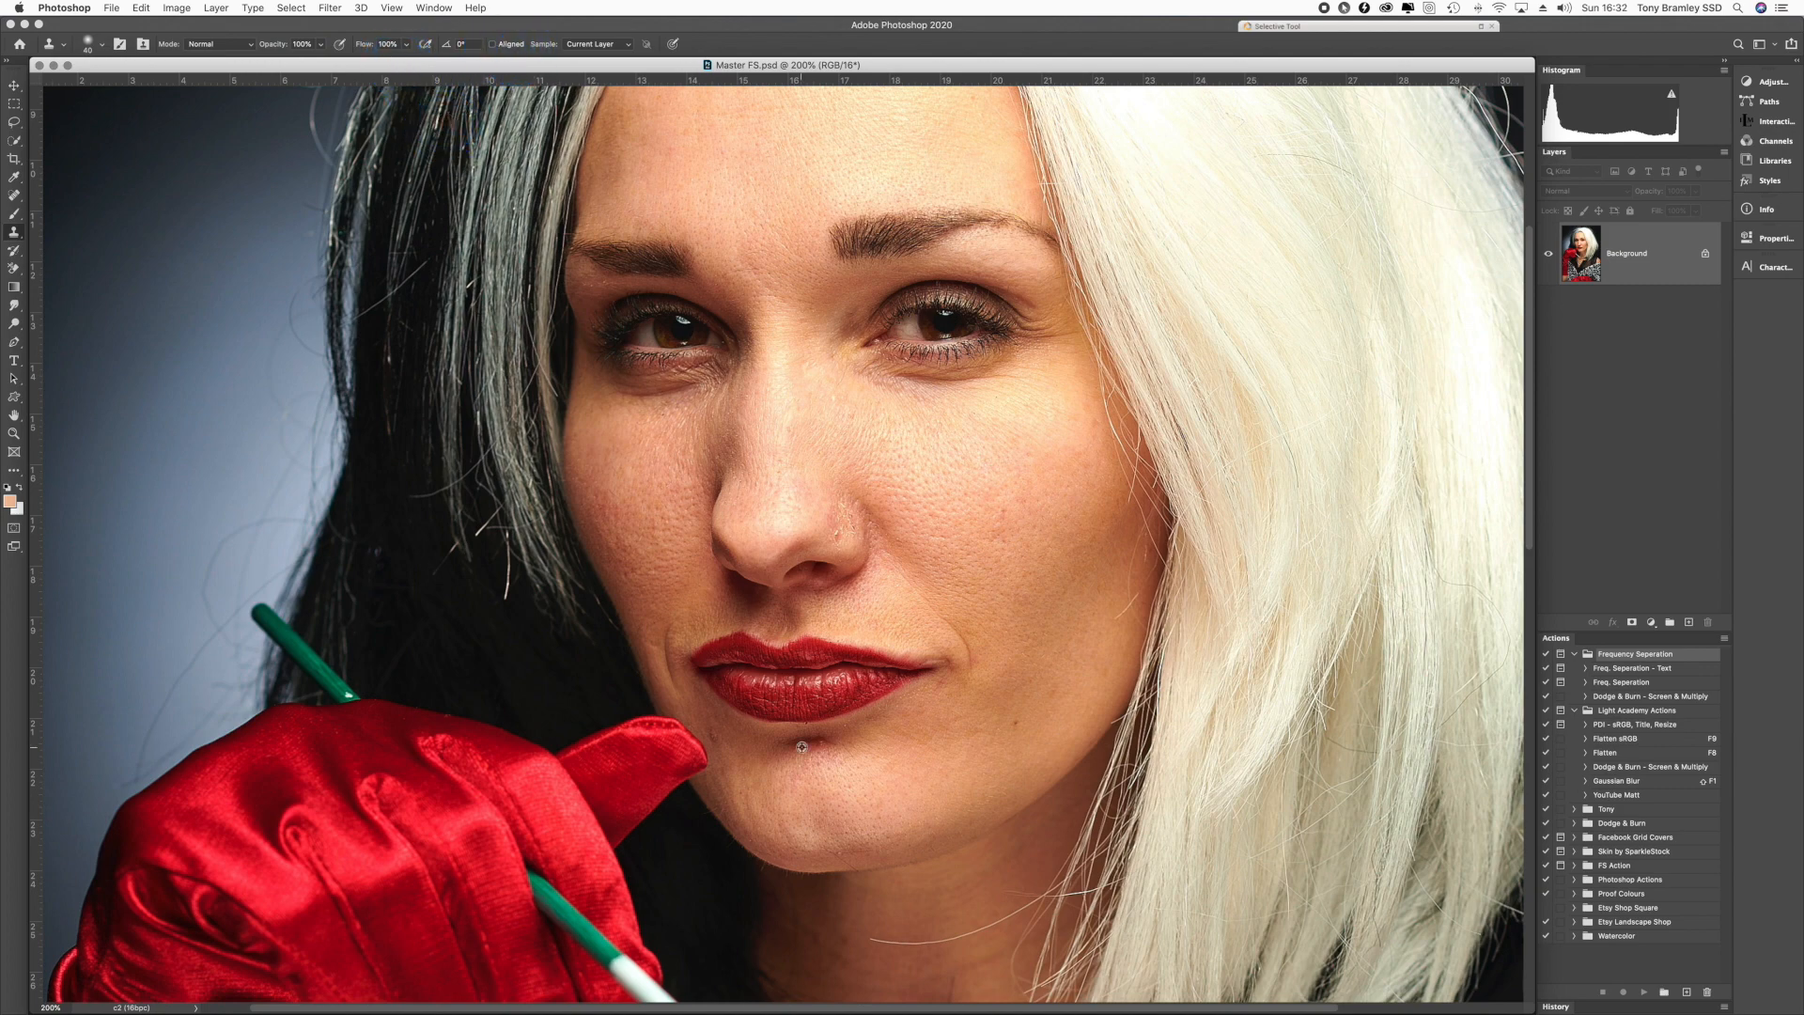
{"action": "left_click", "coordinate": [801, 746], "text": "alt"}
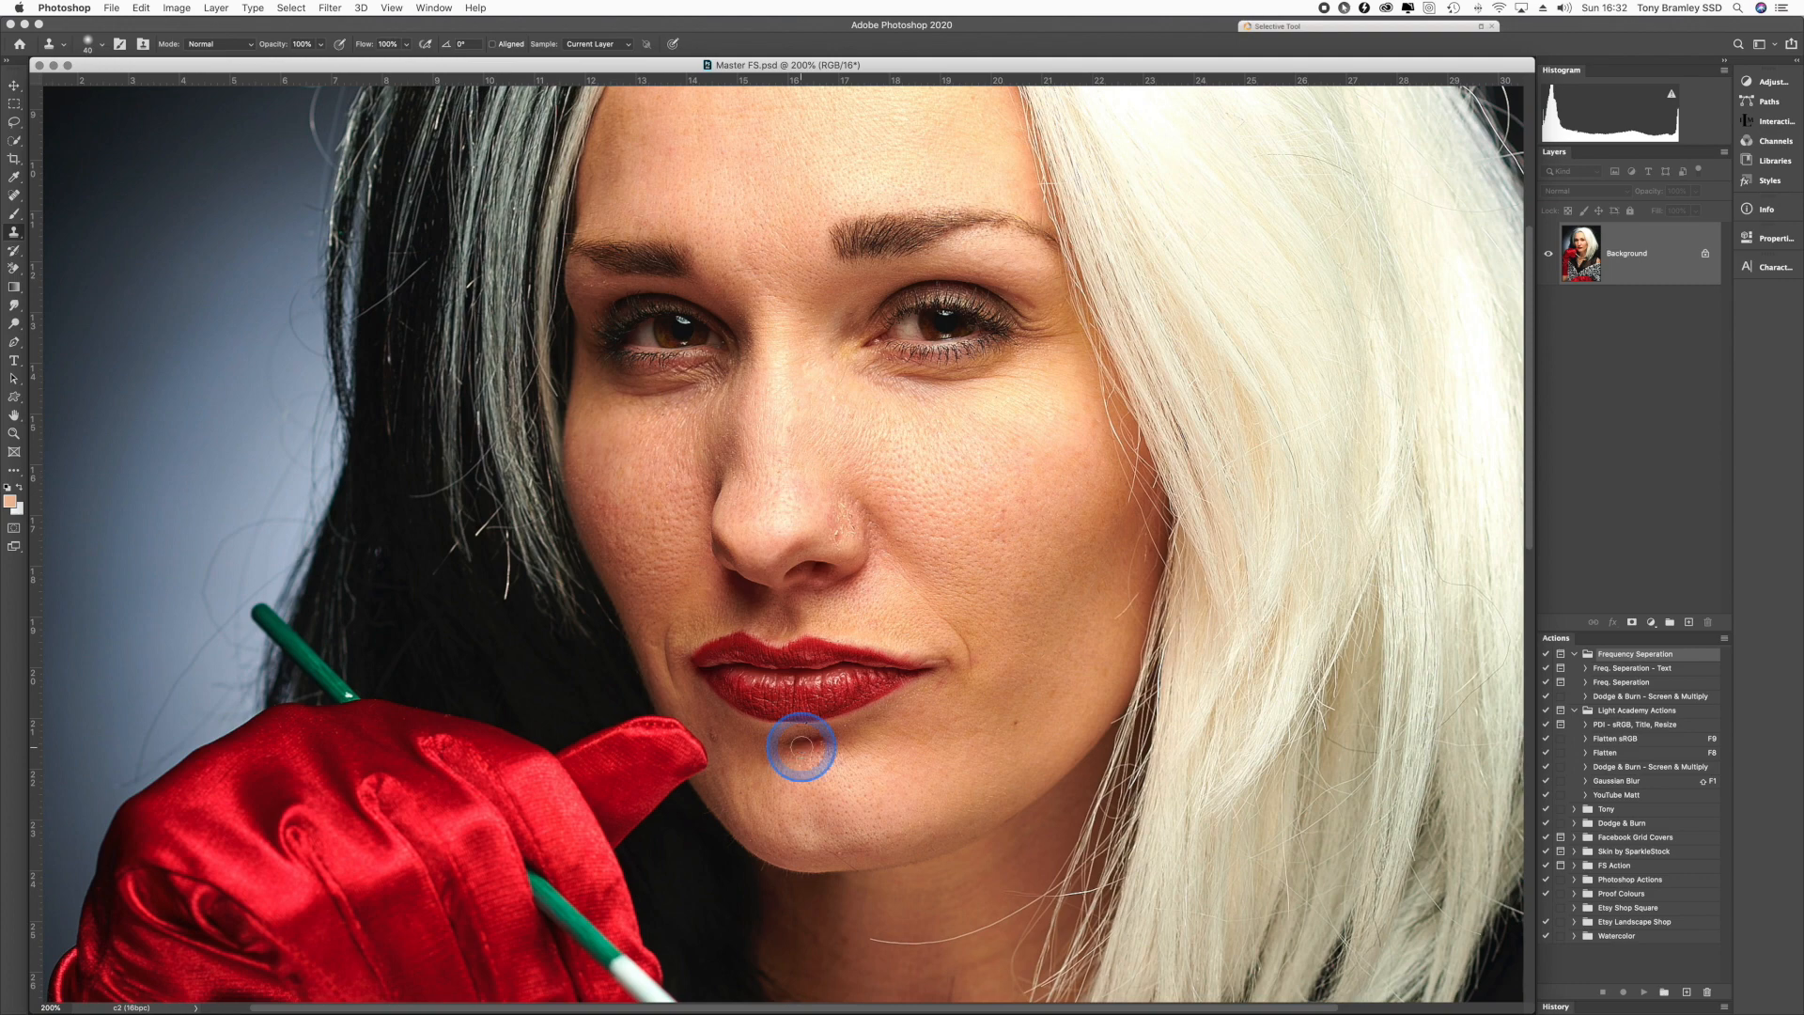
{"action": "mouse_move", "coordinate": [802, 748]}
{"action": "left_mouse_down"}
{"action": "mouse_move", "coordinate": [941, 840]}
{"action": "mouse_move", "coordinate": [821, 745]}
{"action": "left_mouse_up"}
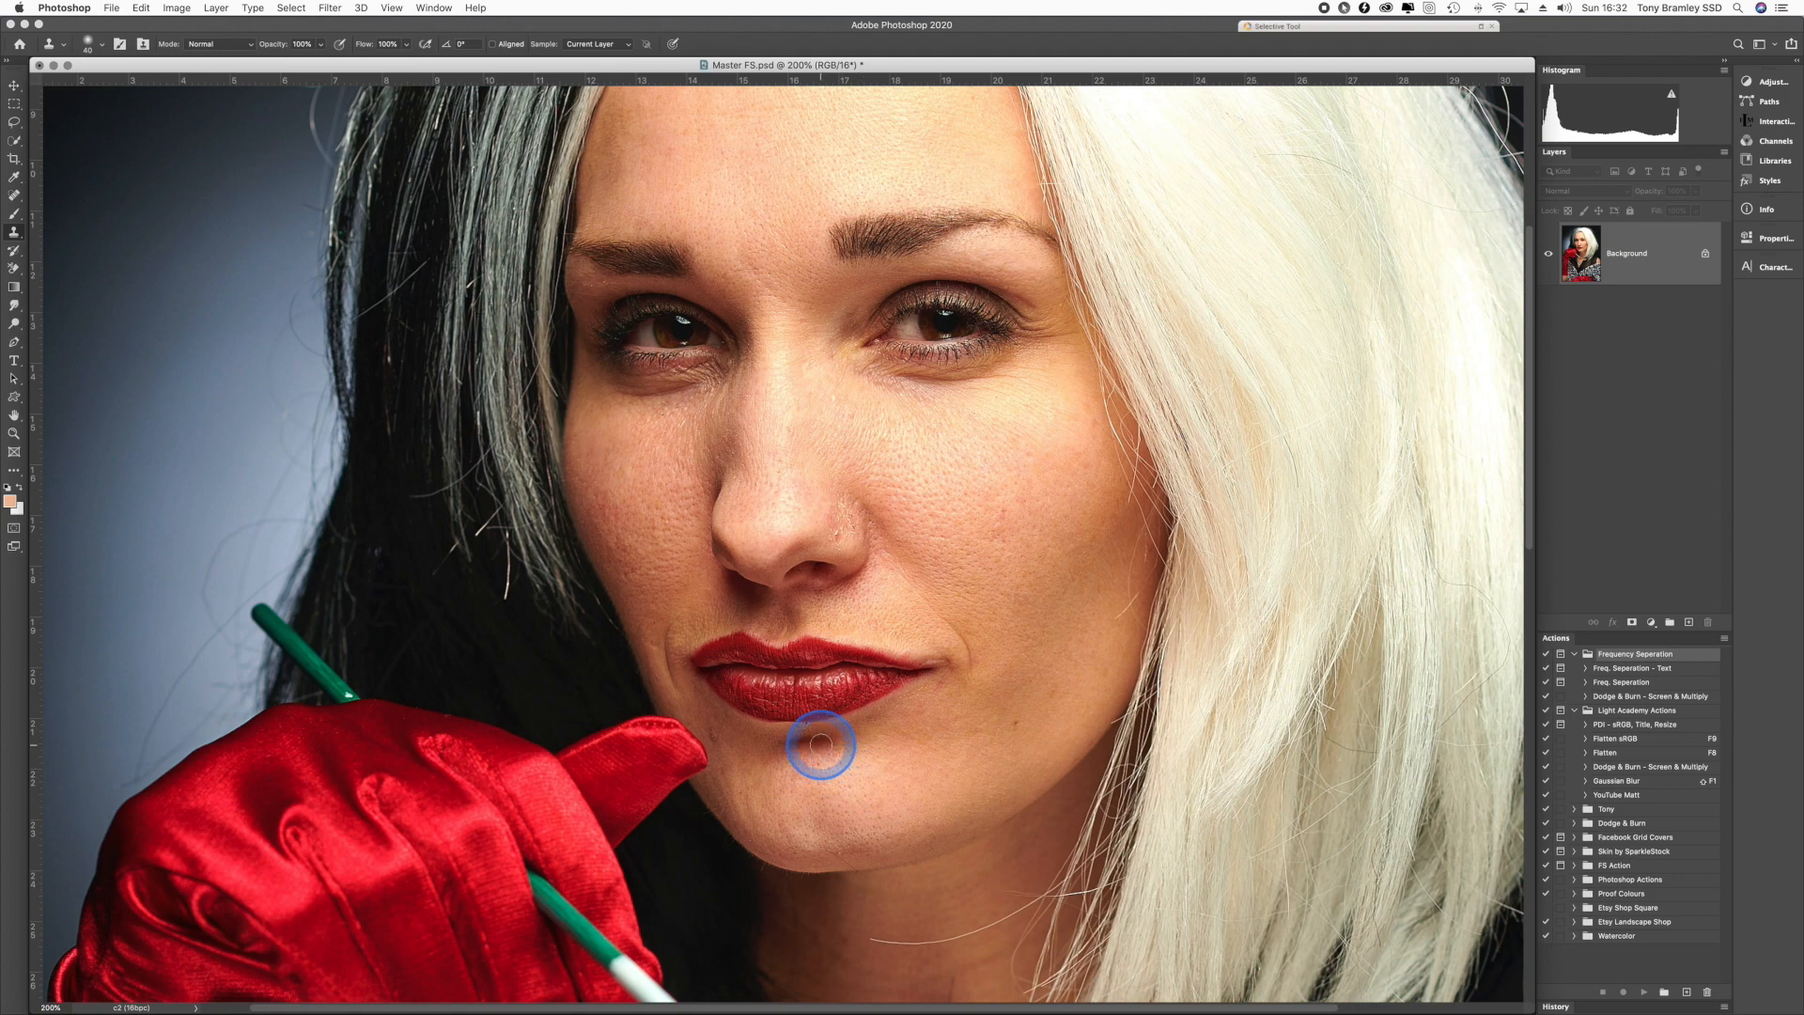
{"action": "left_click", "coordinate": [973, 809]}
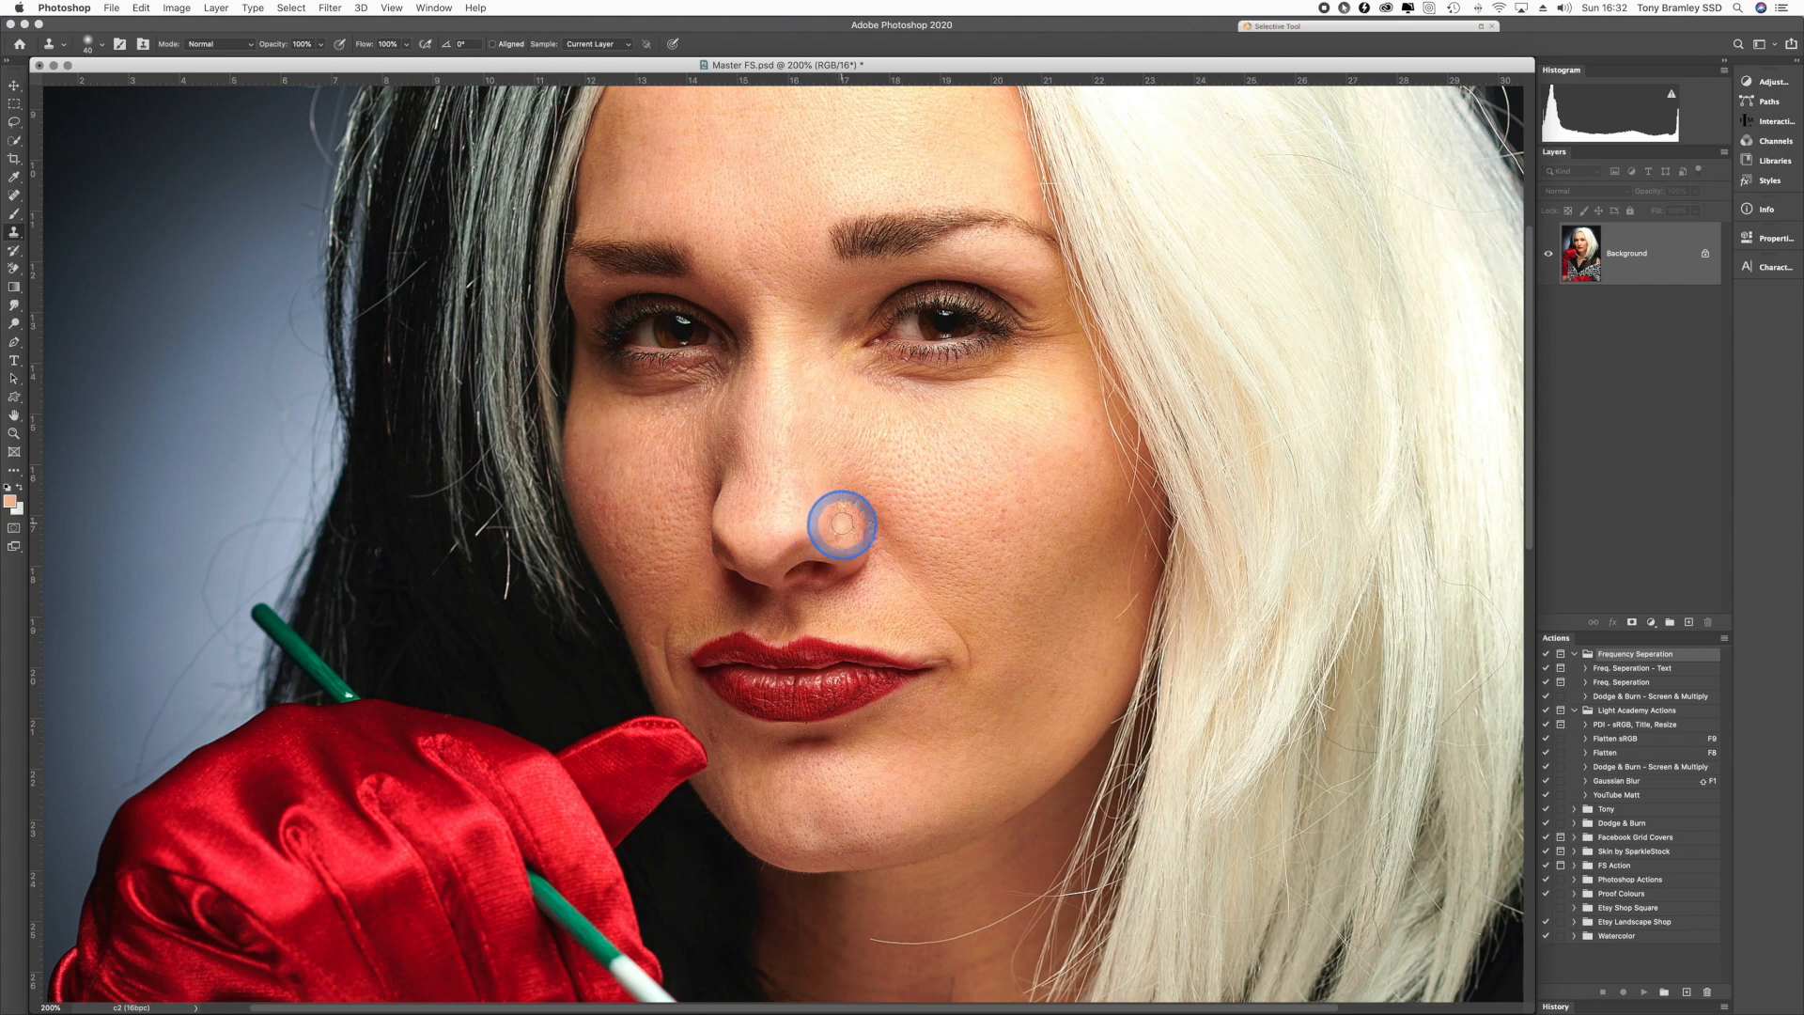
- Play the Freq. Seperation - Text action on the portrait and continue past its blur instruction
{"action": "key", "text": "super+minus"}
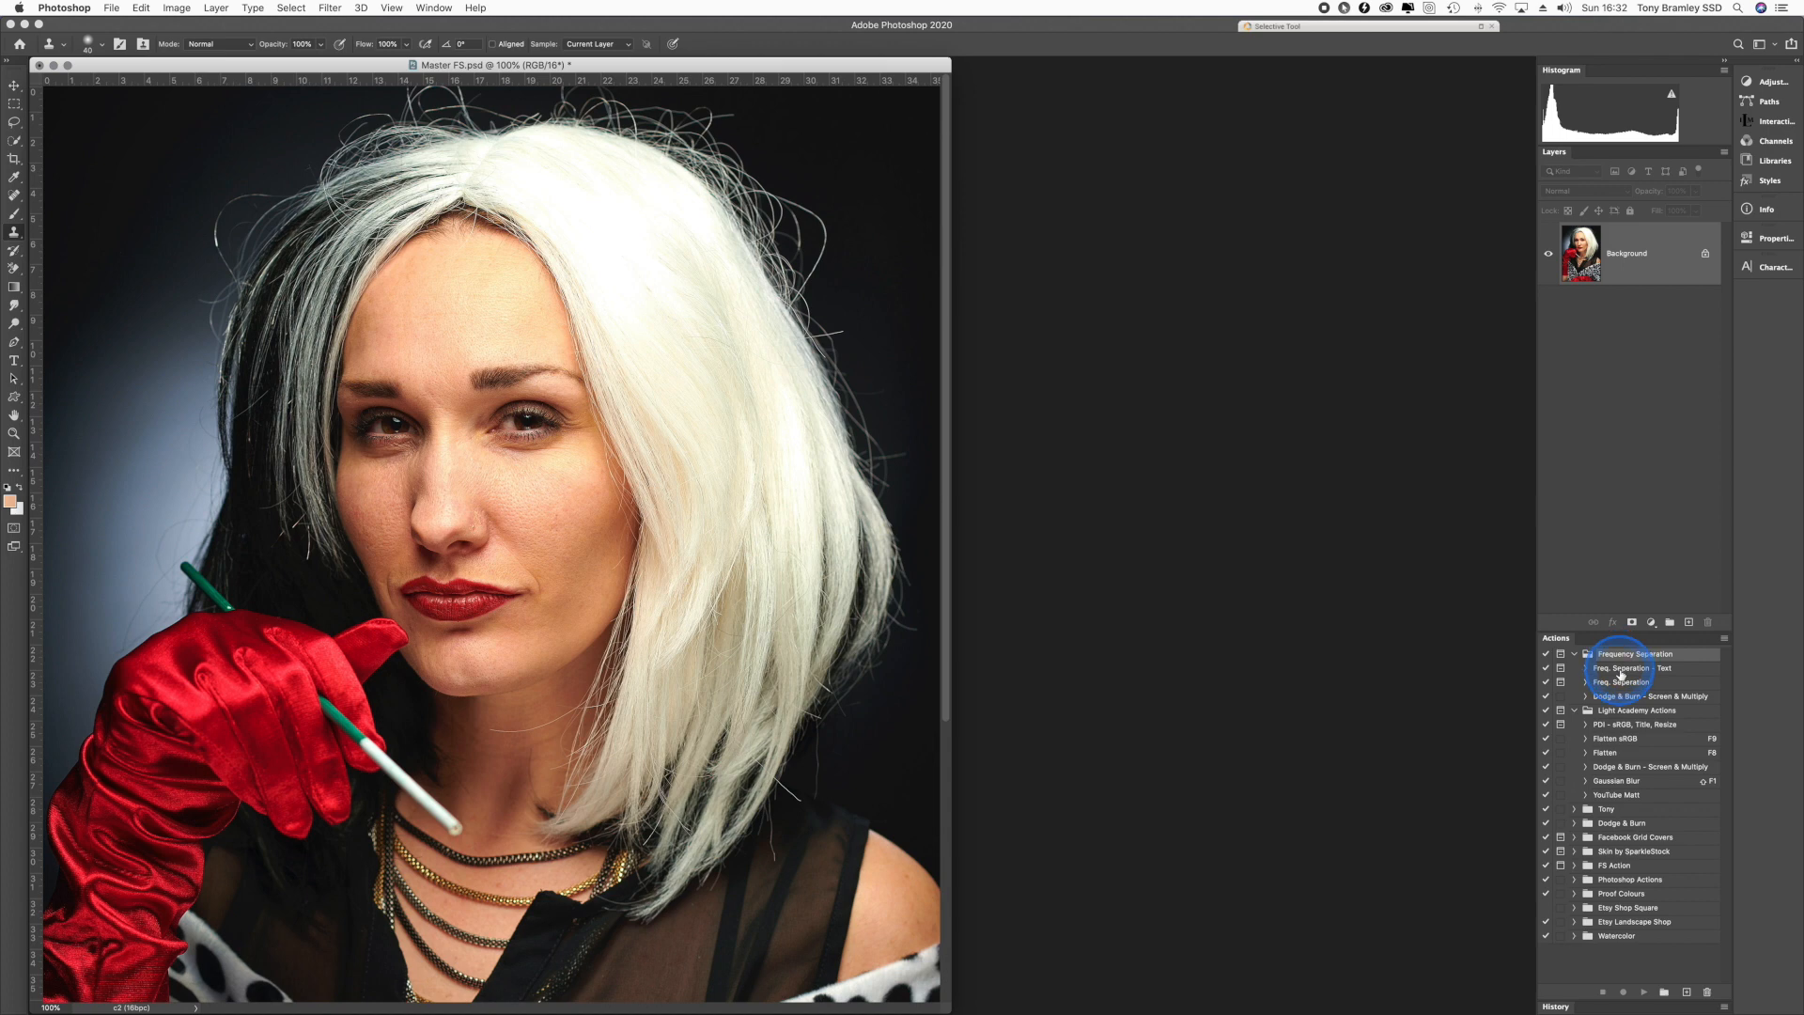
{"action": "left_click", "coordinate": [1620, 672]}
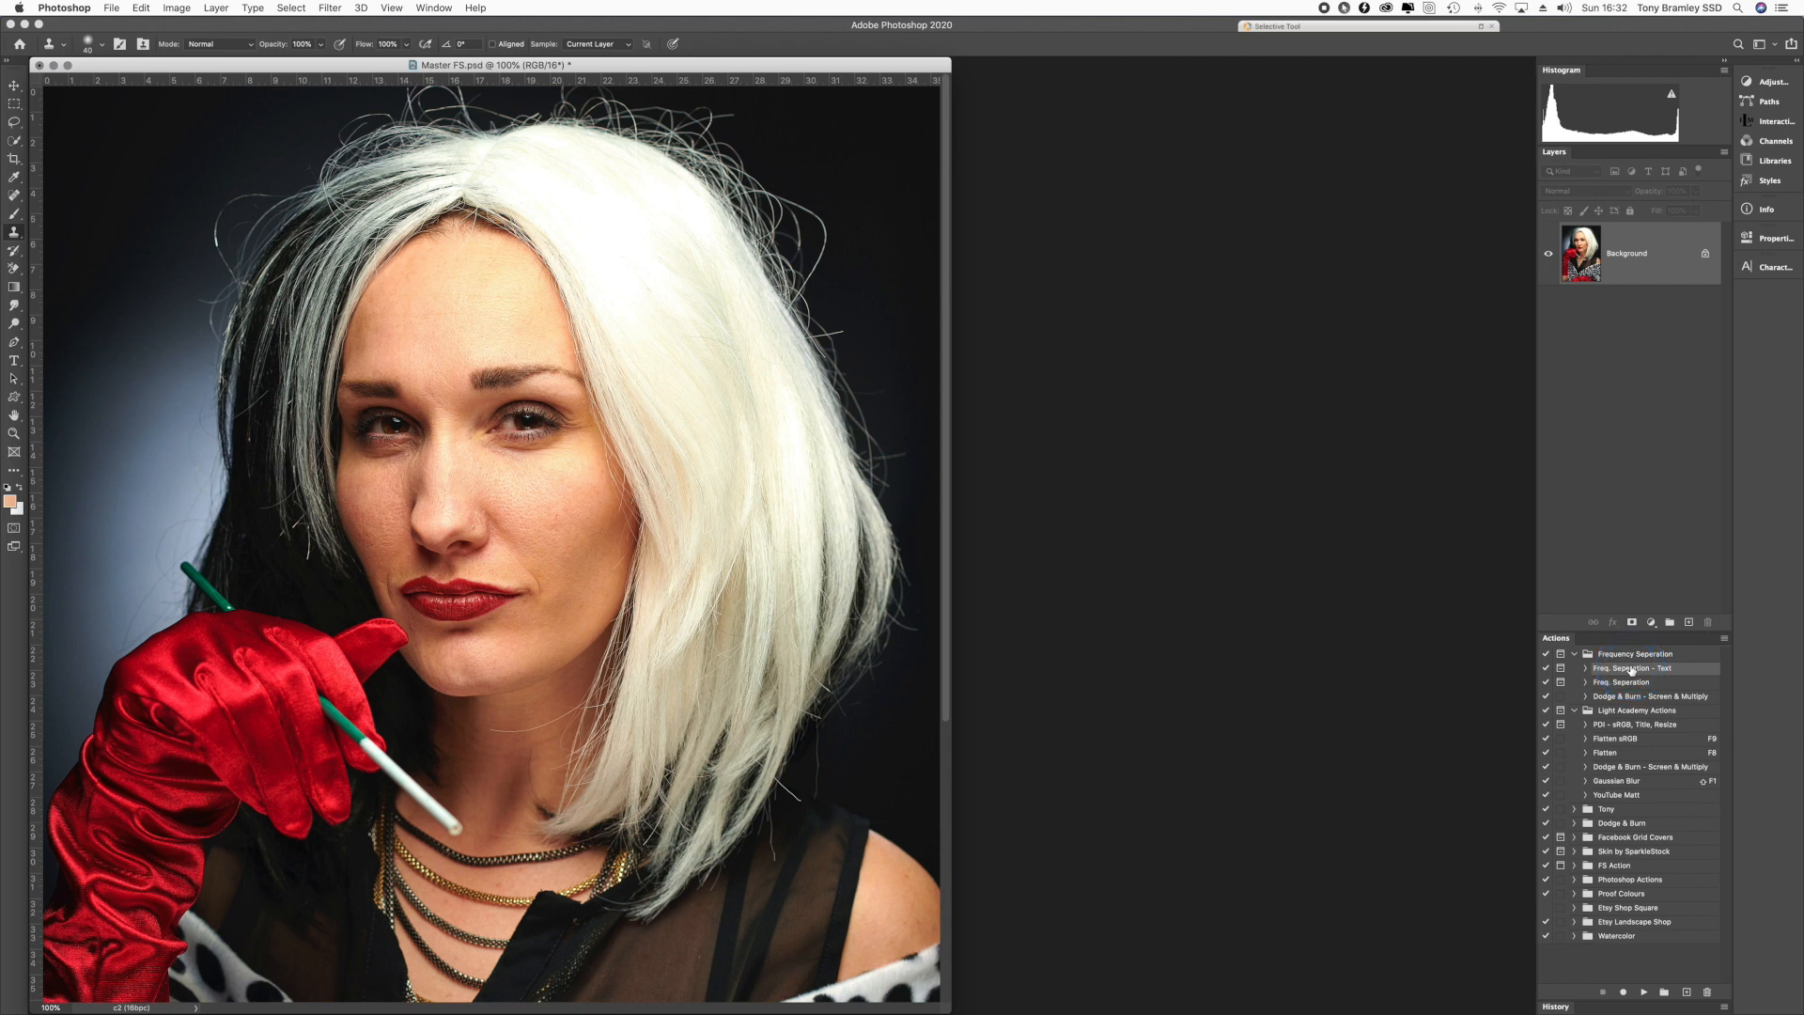
{"action": "left_click", "coordinate": [1643, 992]}
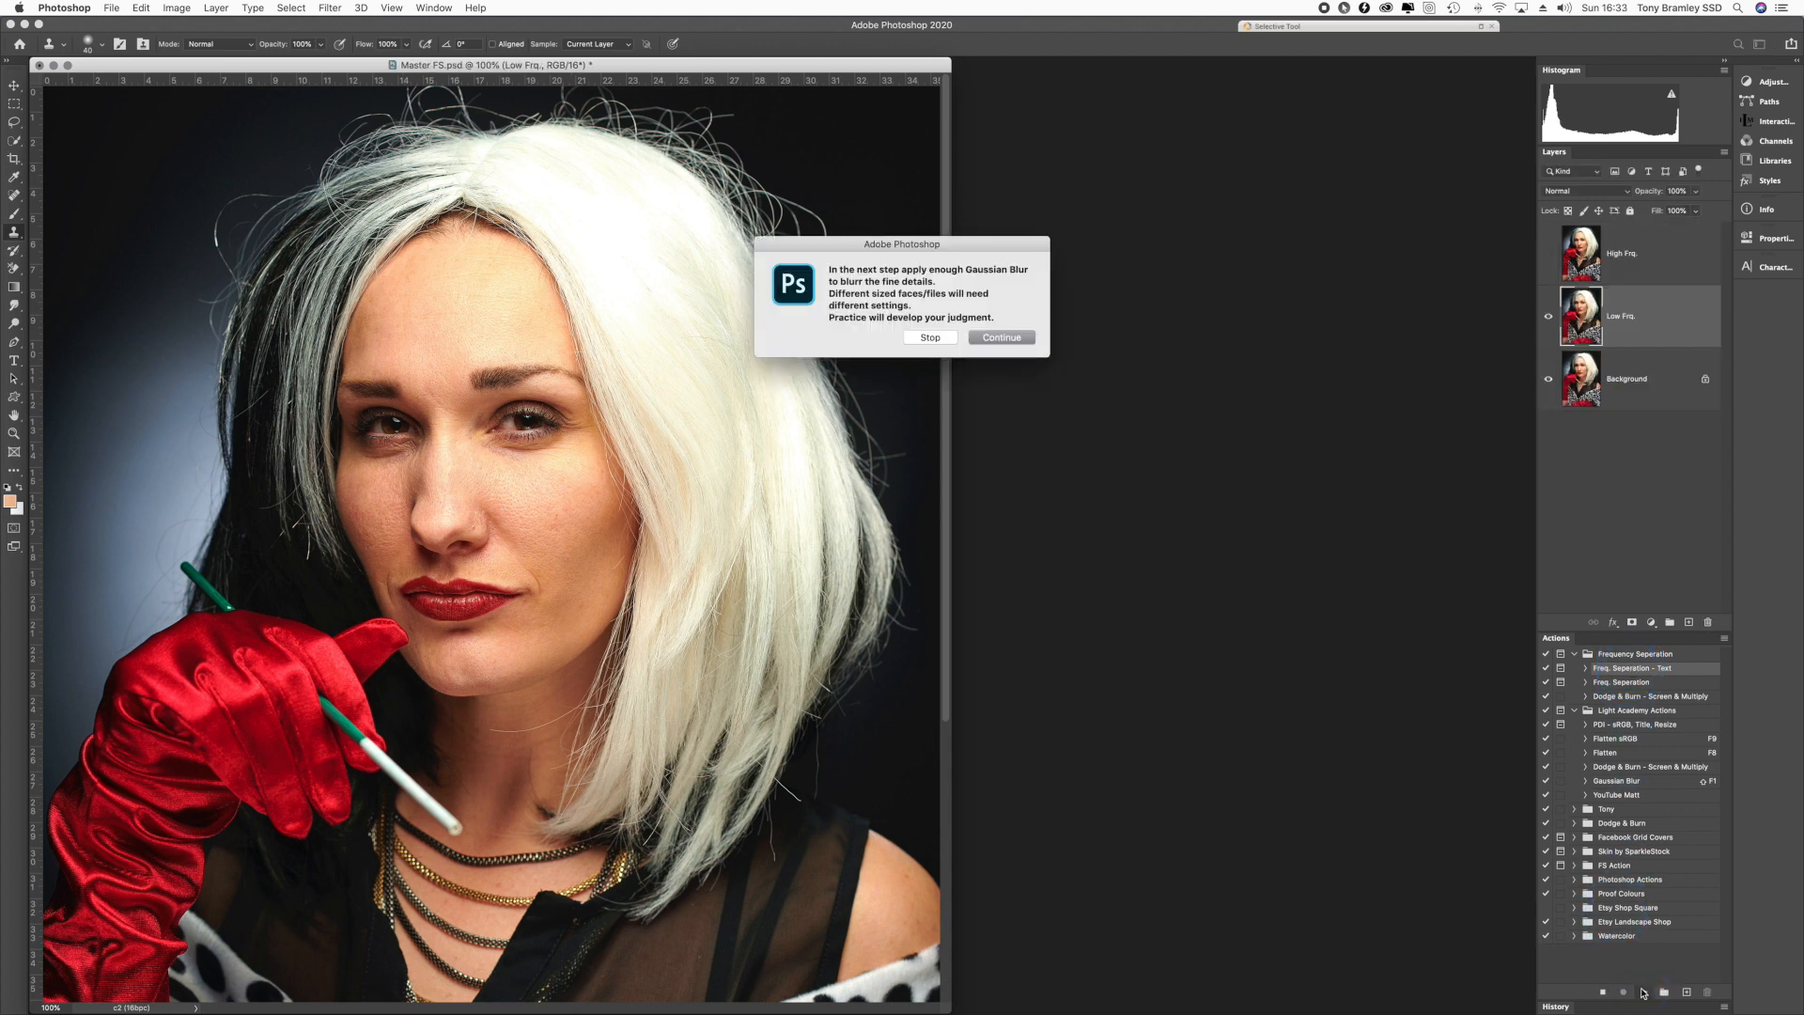
{"action": "left_click", "coordinate": [998, 340]}
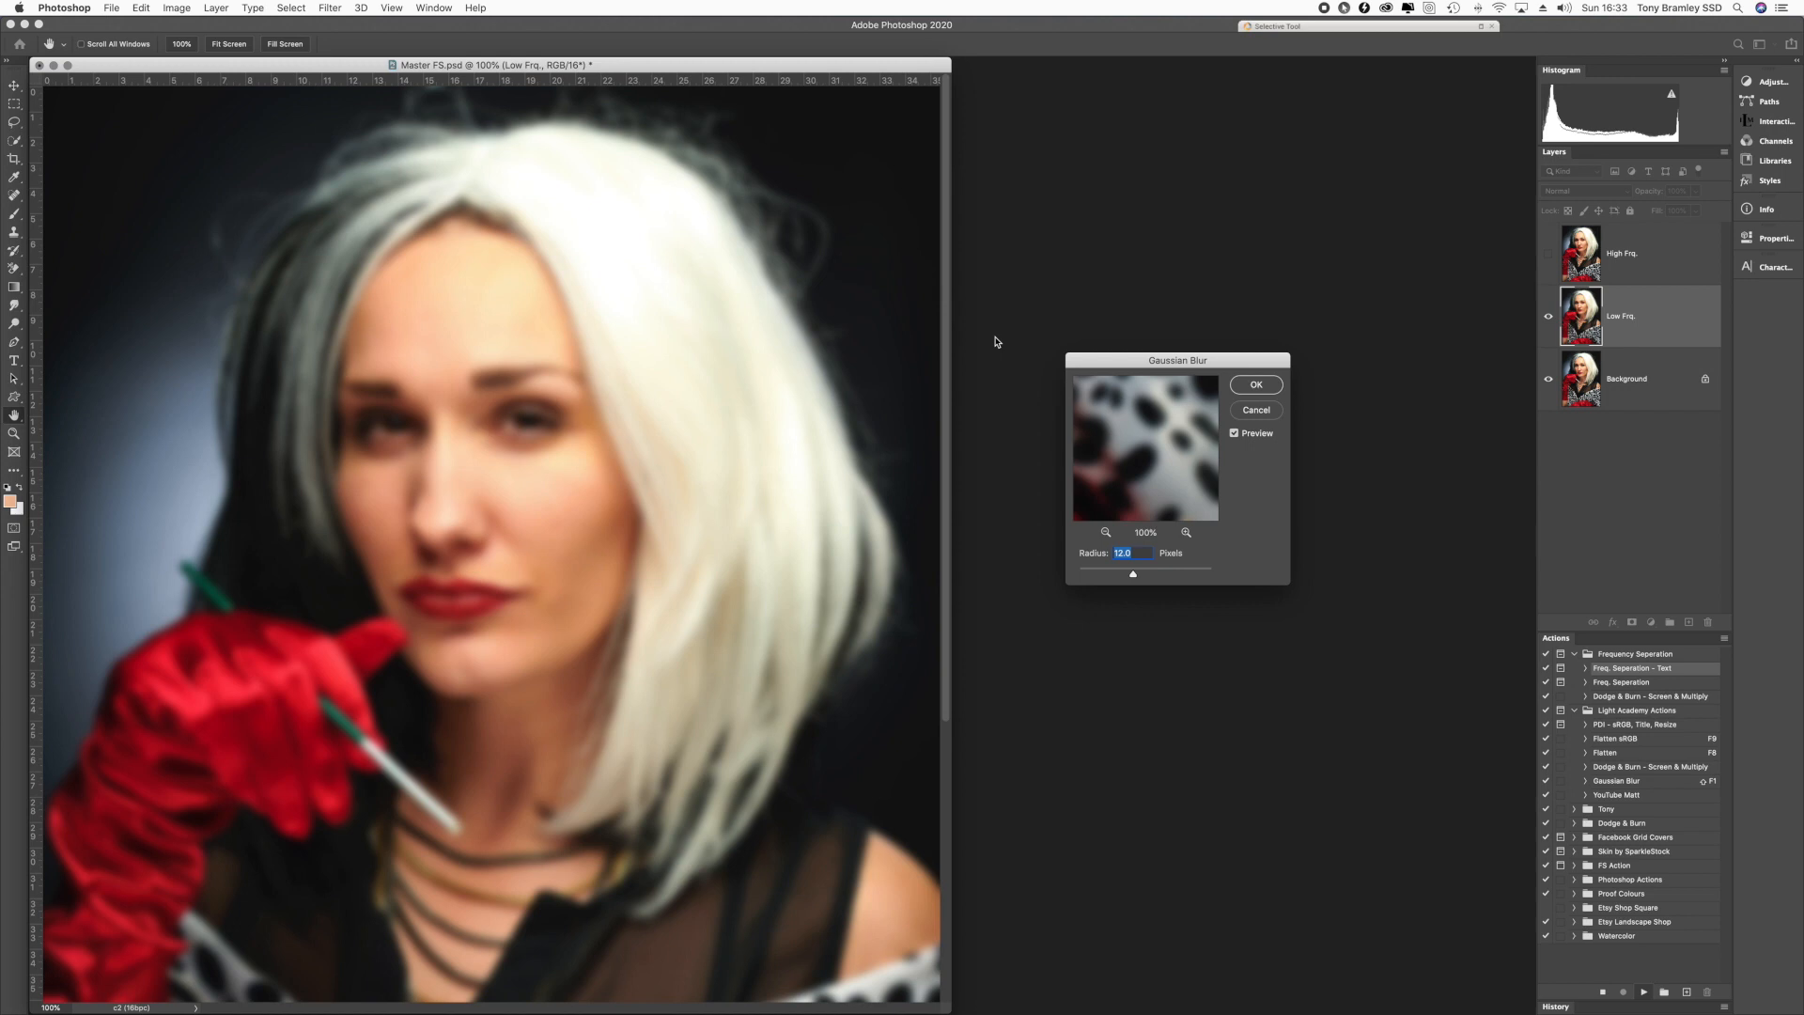
- Fine-tune the Gaussian Blur radius on the Low Frq. layer until fine skin detail blurs, and apply it to complete the action
{"action": "left_click_drag", "start_coordinate": [749, 66], "coordinate": [1063, 73]}
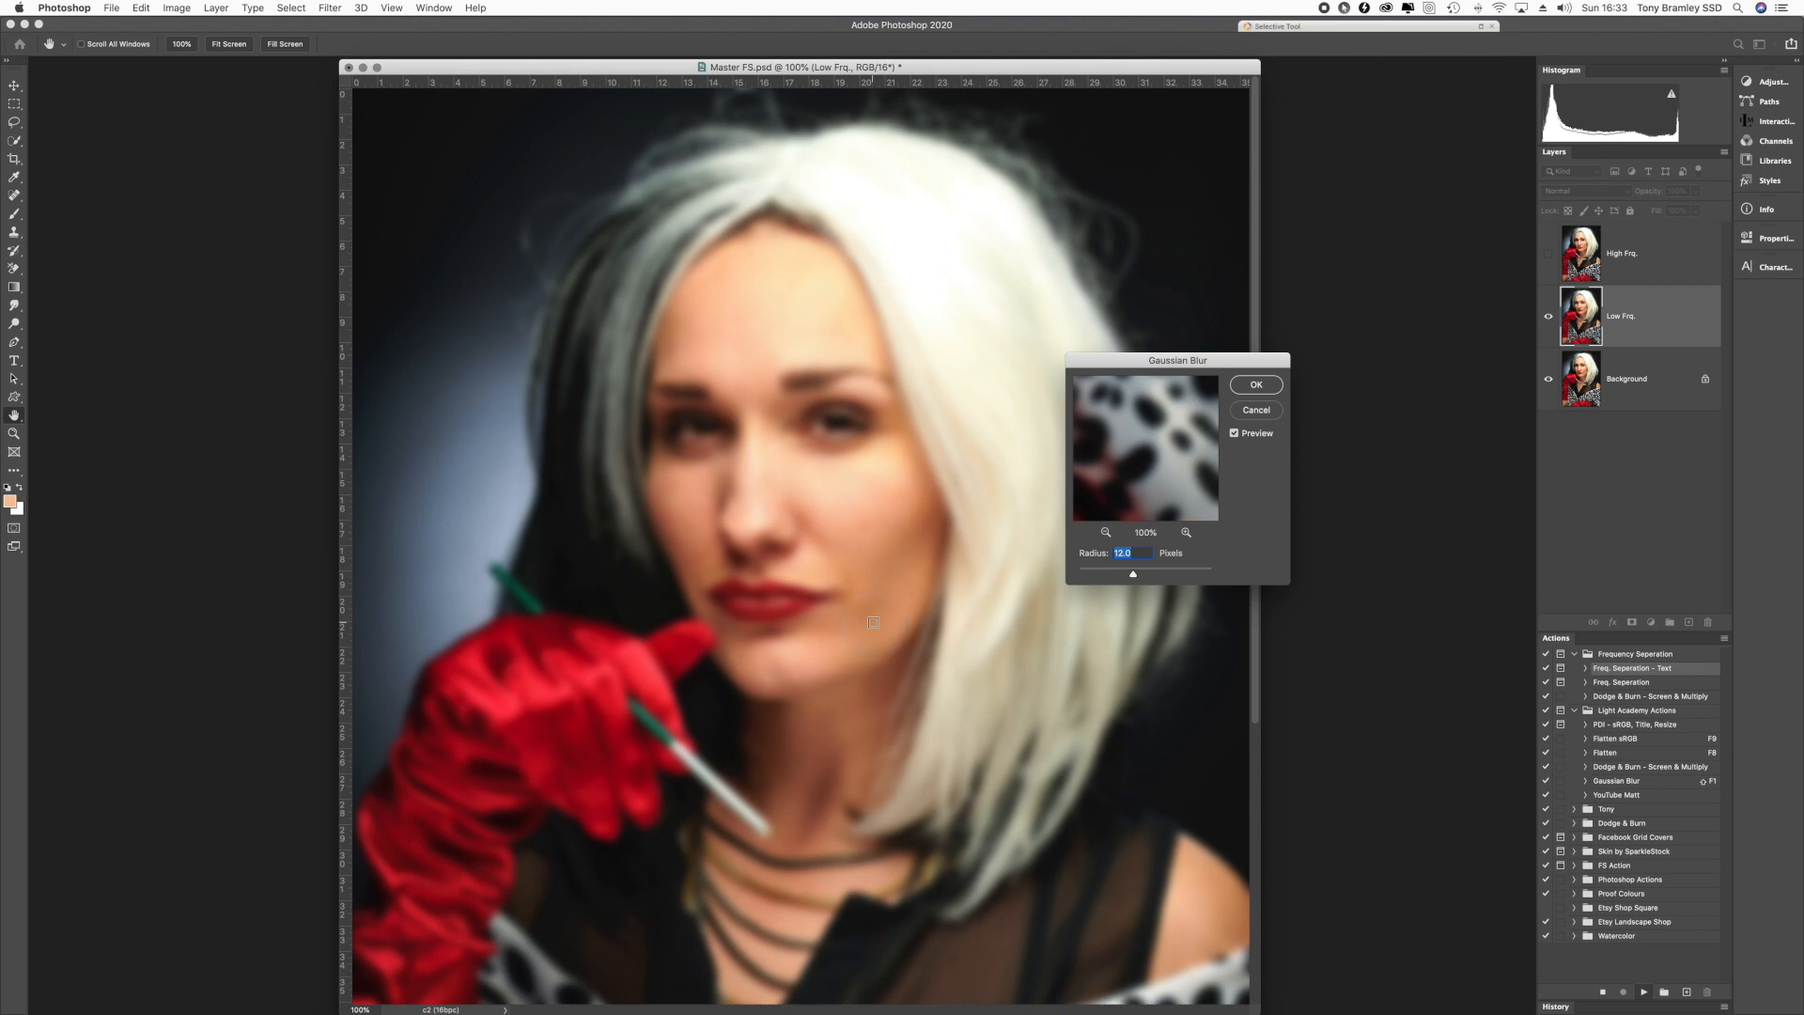
{"action": "left_click", "coordinate": [1130, 575]}
{"action": "left_click", "coordinate": [1132, 575]}
{"action": "left_click_drag", "start_coordinate": [1141, 575], "coordinate": [1143, 574]}
{"action": "left_click", "coordinate": [1245, 386]}
{"action": "left_click", "coordinate": [1252, 389]}
{"action": "left_click", "coordinate": [1251, 389]}
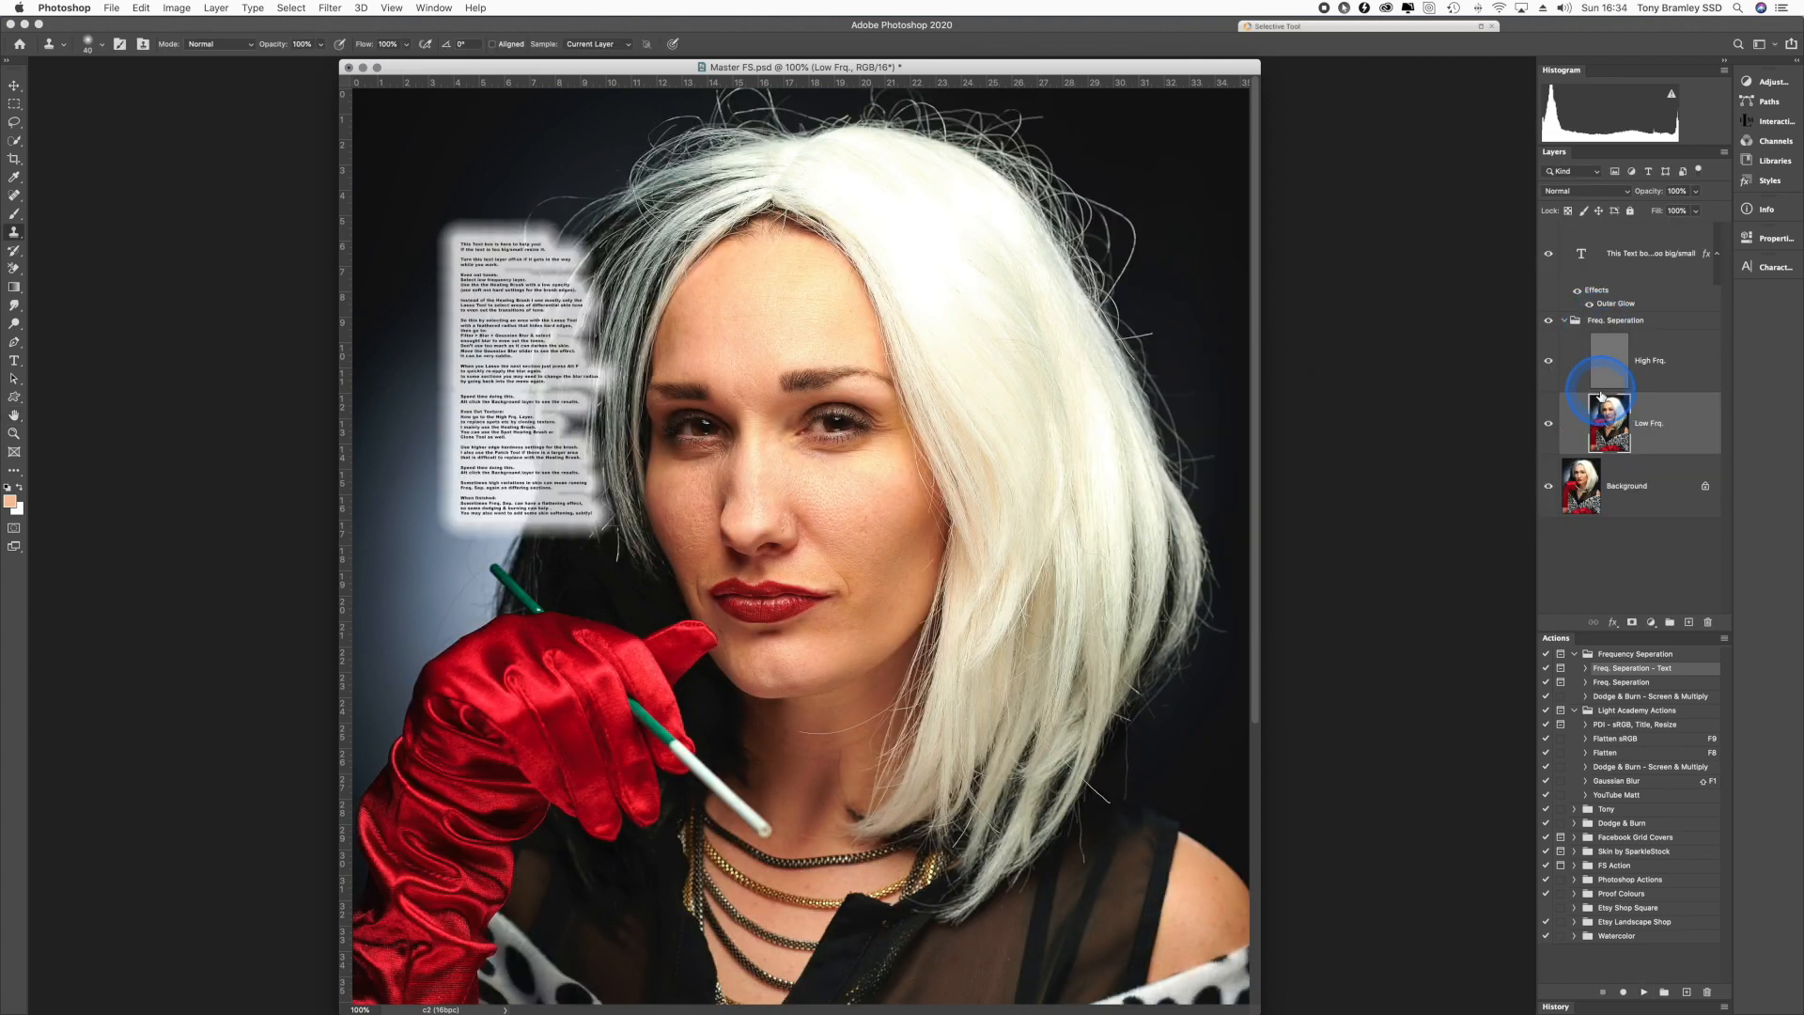
- Collapse and re-expand the Freq. Seperation group, and select the help text layer and toggle its visibility
{"action": "left_click", "coordinate": [1563, 322]}
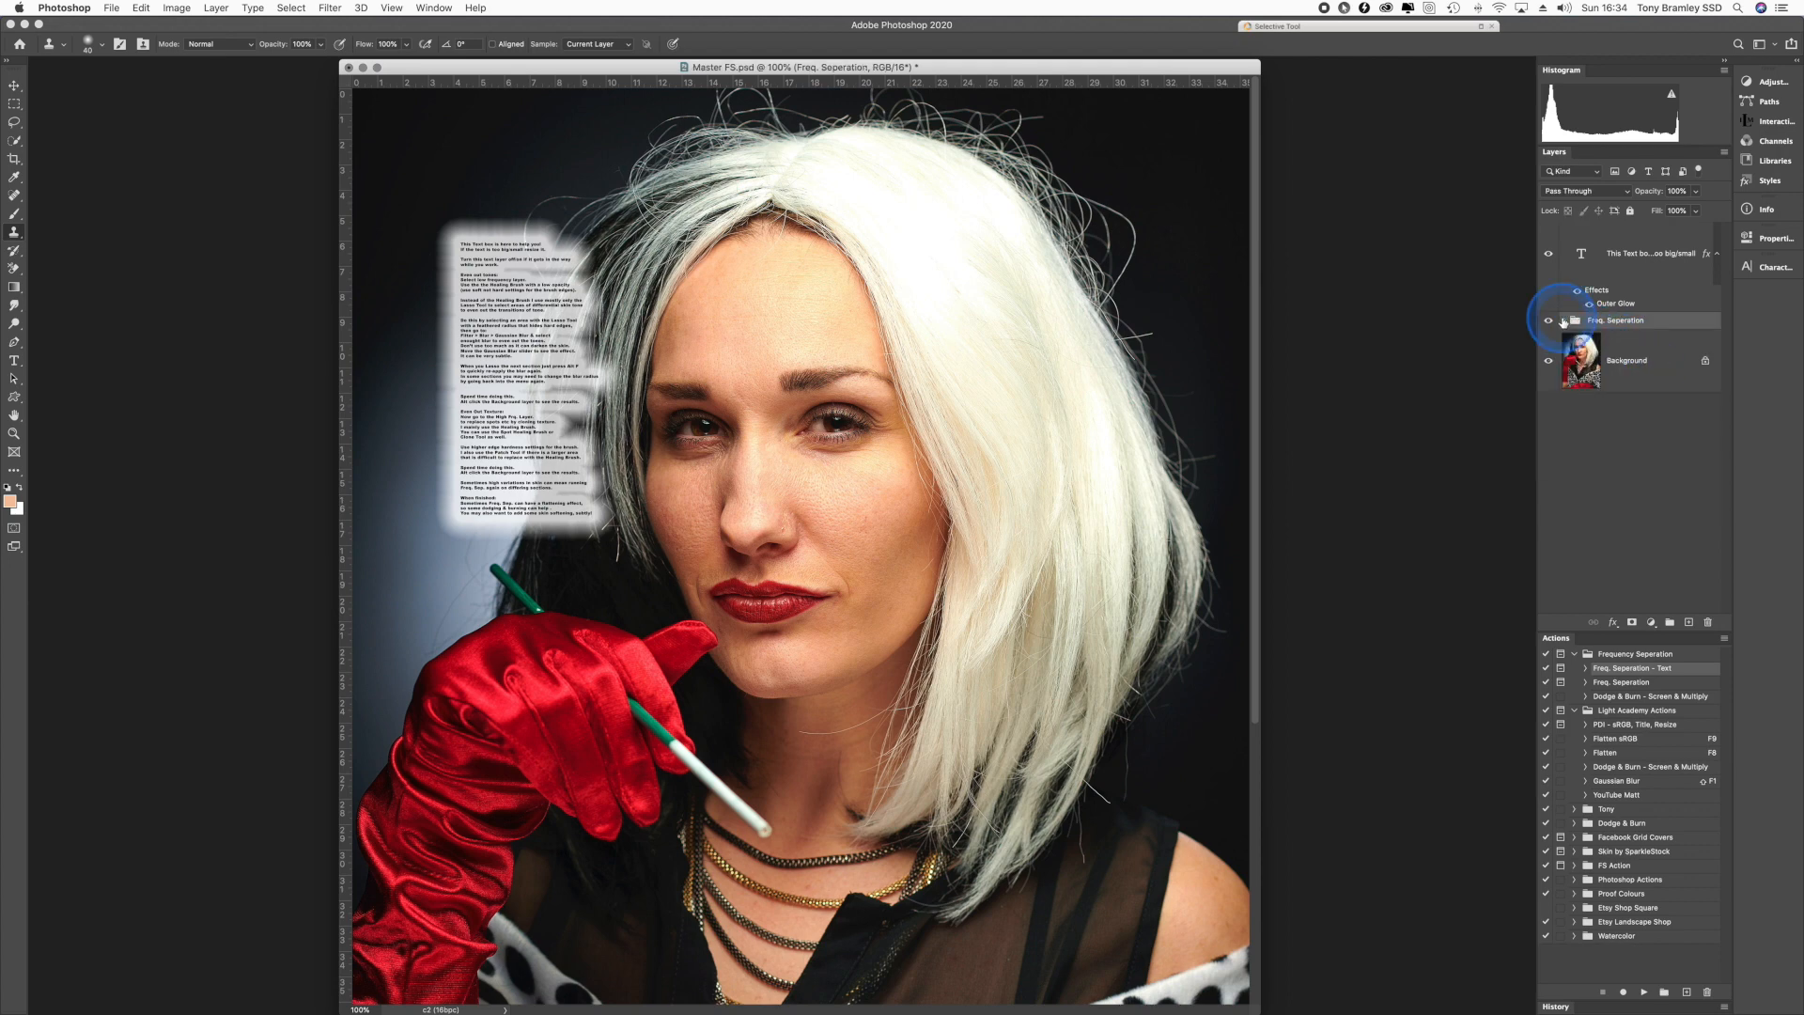
{"action": "left_click", "coordinate": [1564, 321]}
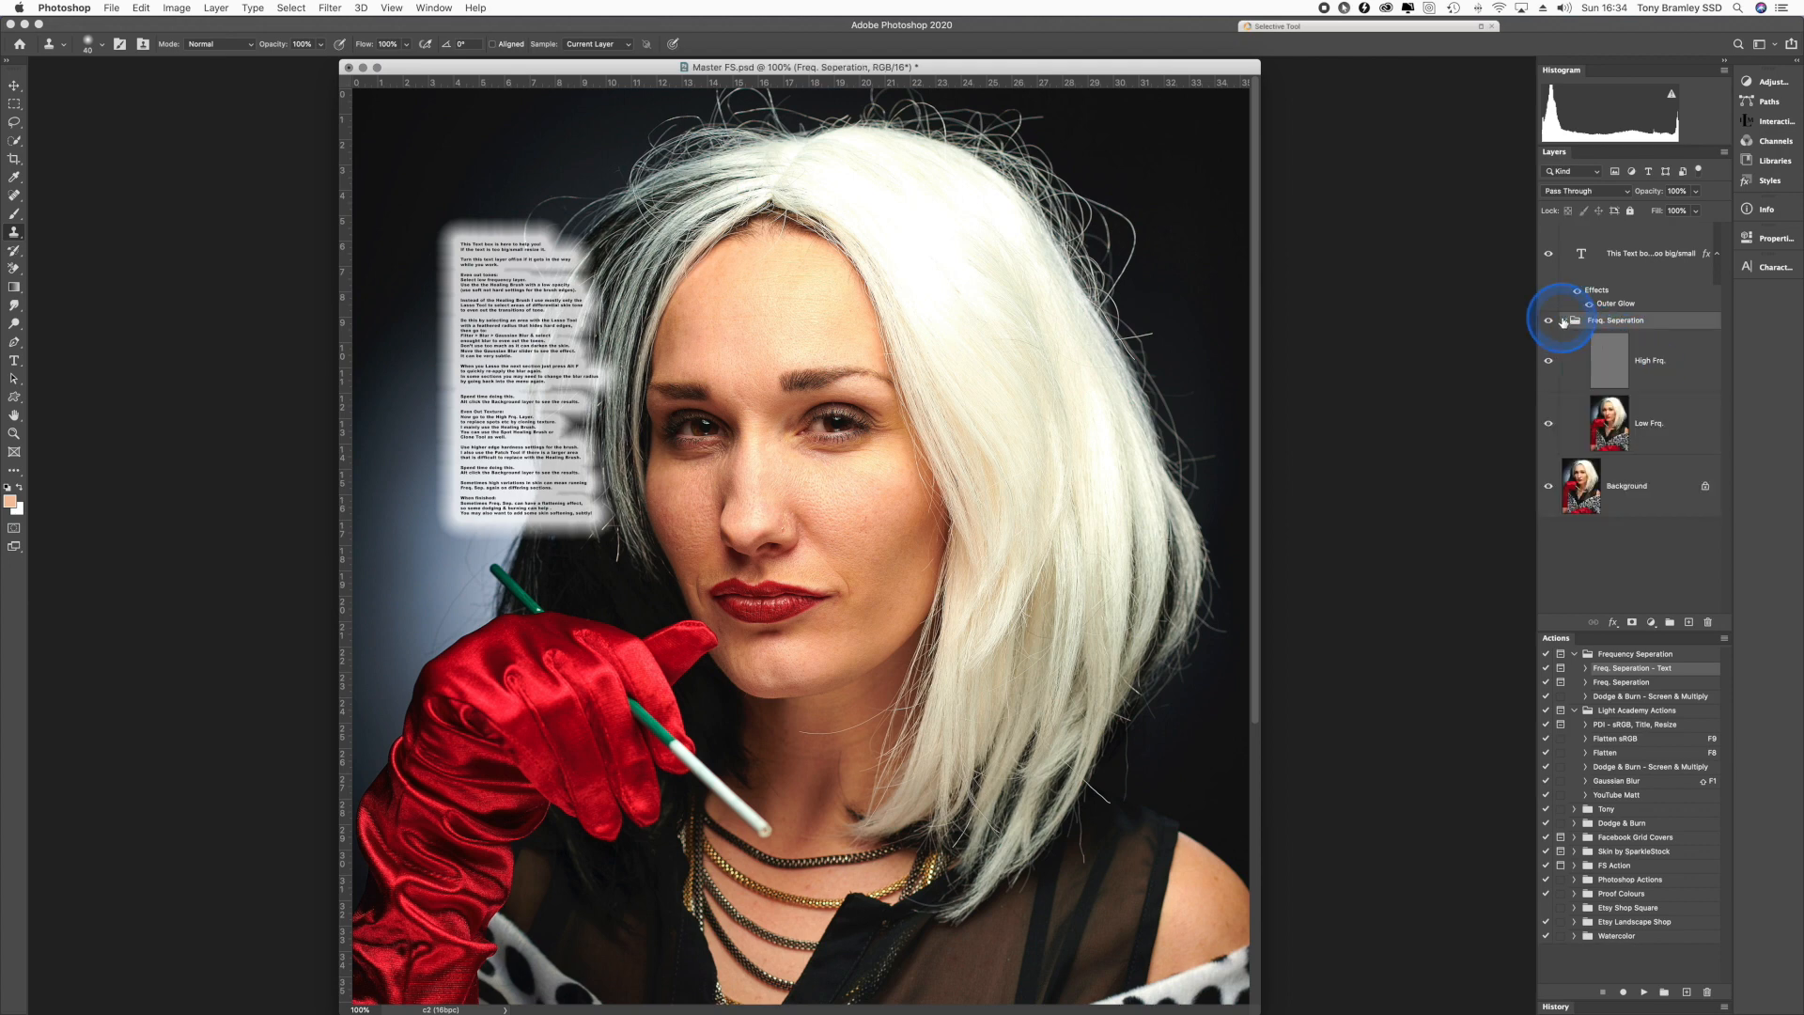
{"action": "left_click", "coordinate": [1574, 252]}
{"action": "left_click", "coordinate": [1548, 254]}
{"action": "left_click", "coordinate": [1547, 254]}
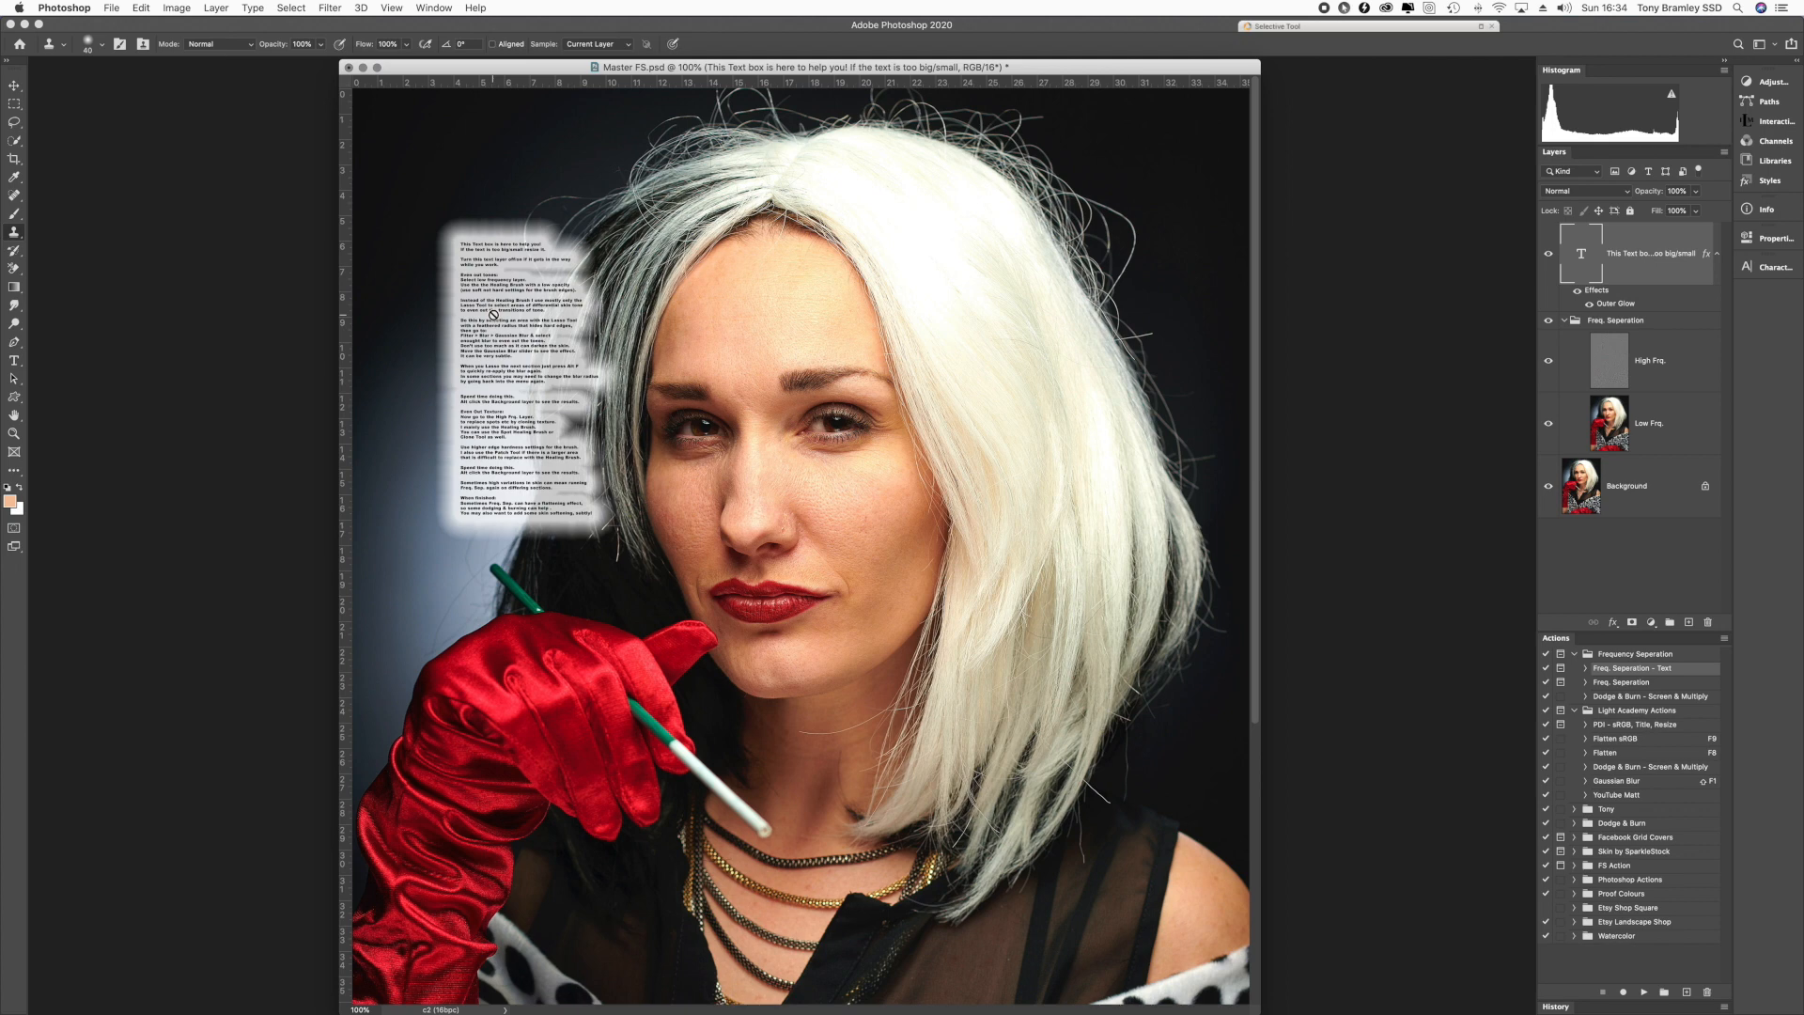
- Set the help text layer's font size to 48 pt and centre the image window in the workspace
{"action": "left_click", "coordinate": [14, 360]}
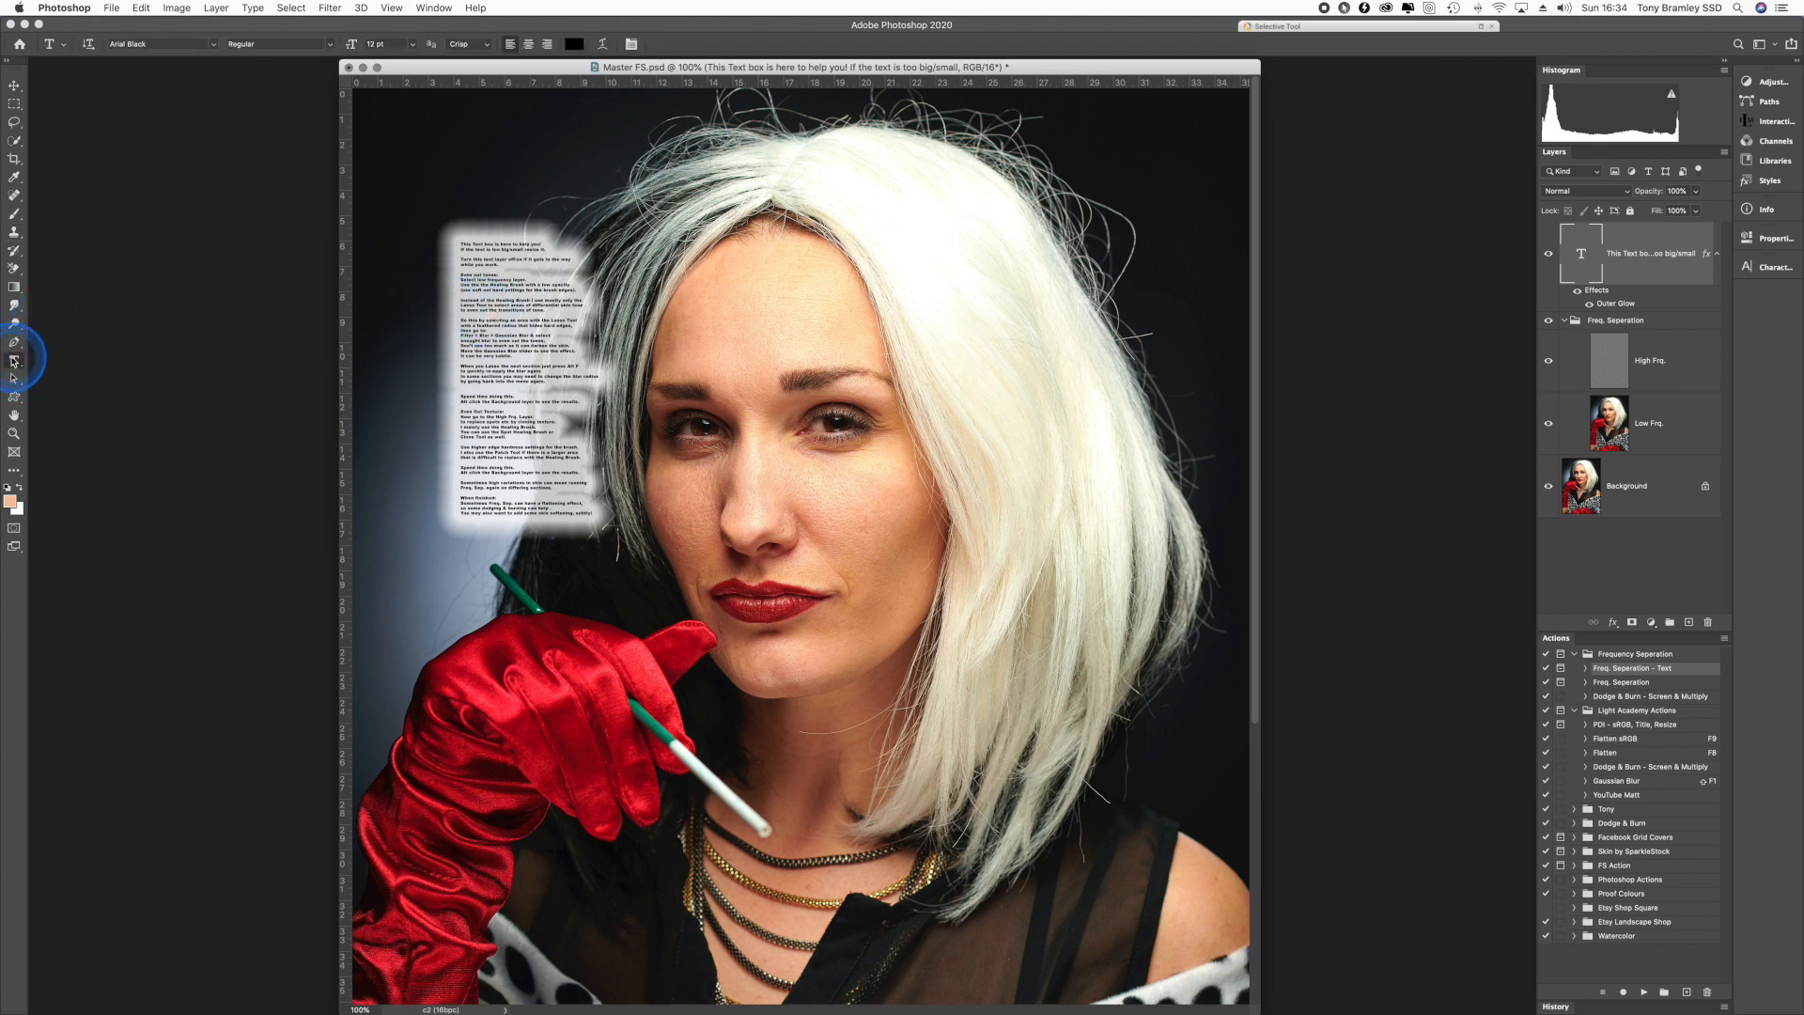
{"action": "left_click", "coordinate": [412, 44]}
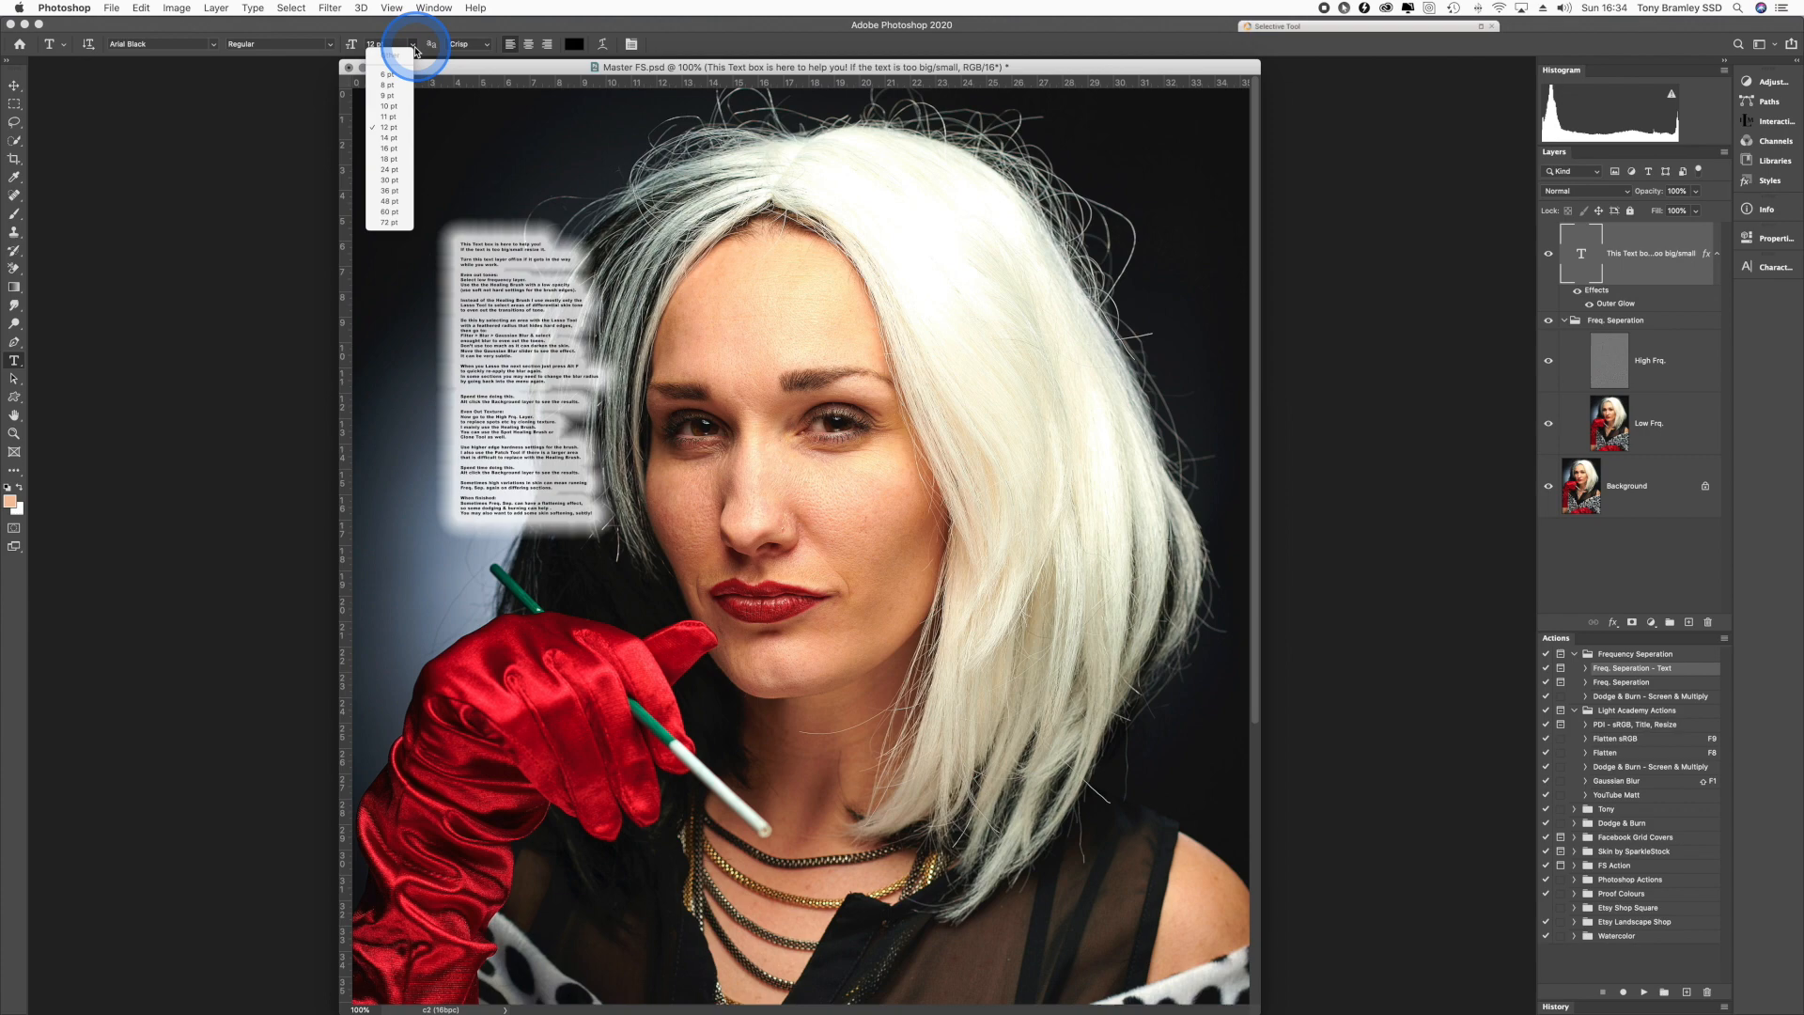
{"action": "left_click", "coordinate": [393, 201]}
{"action": "key", "text": "super+minus"}
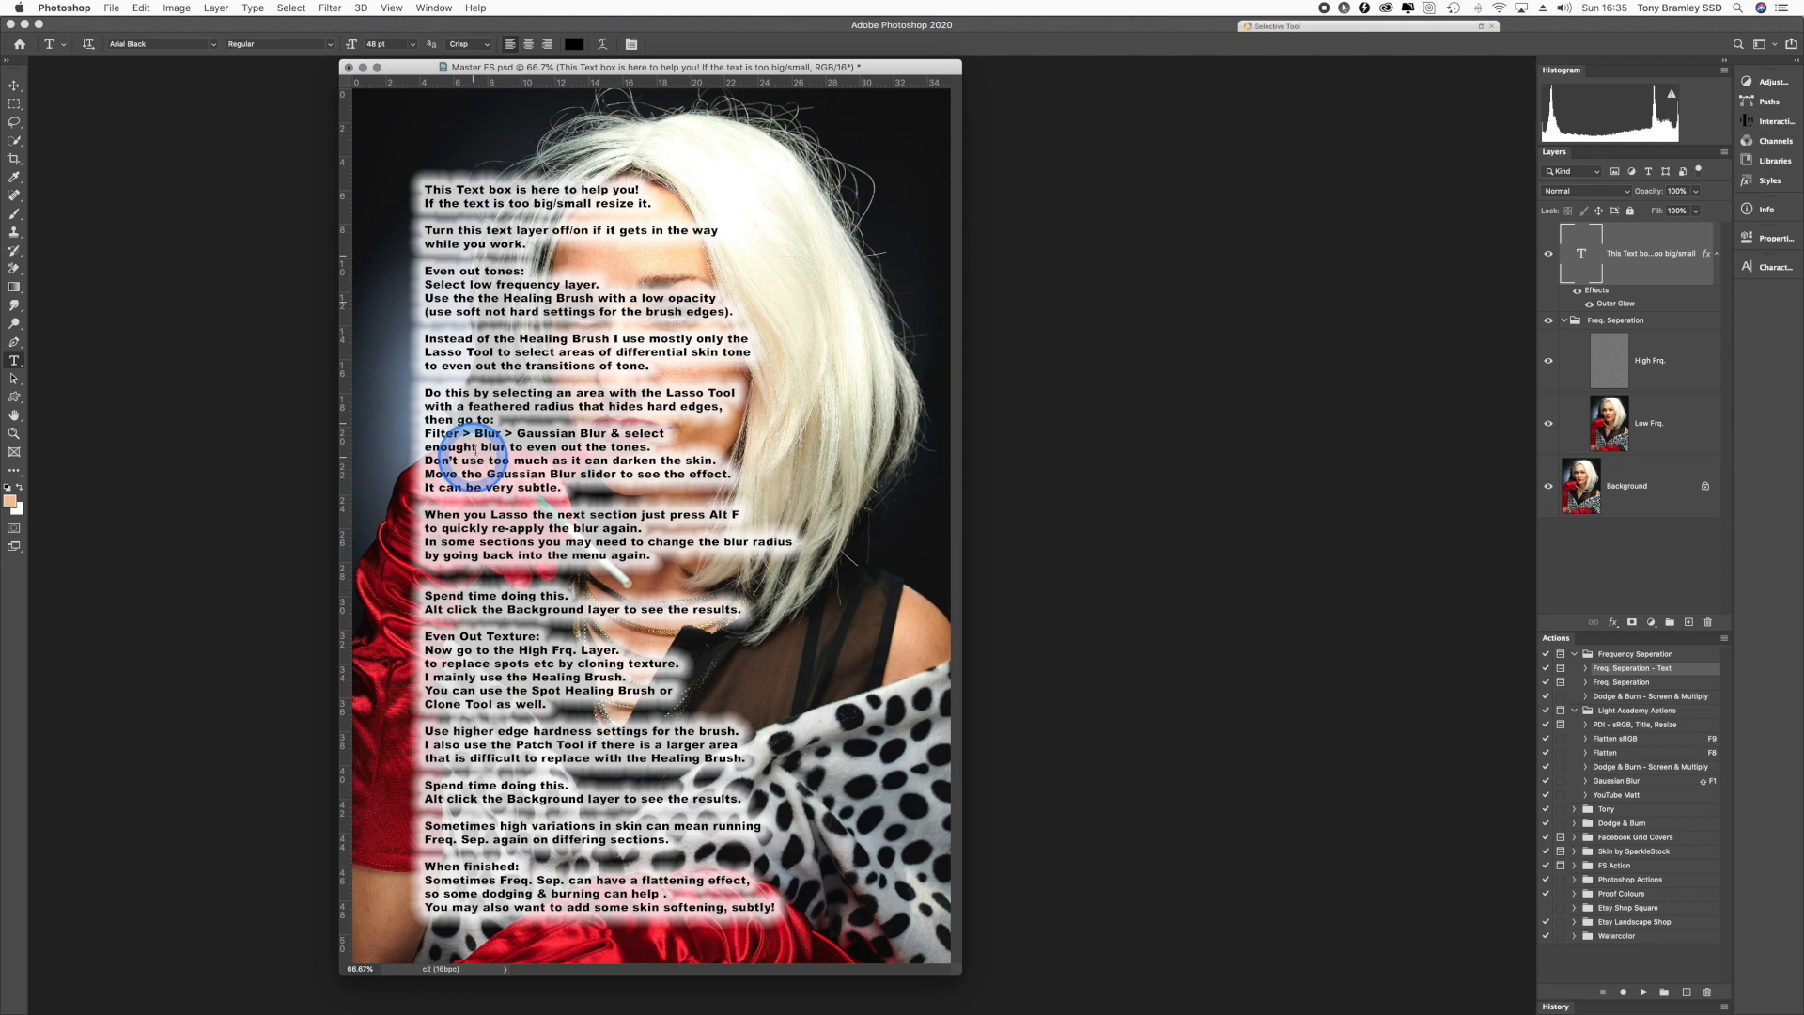
{"action": "left_click_drag", "start_coordinate": [540, 68], "coordinate": [839, 69]}
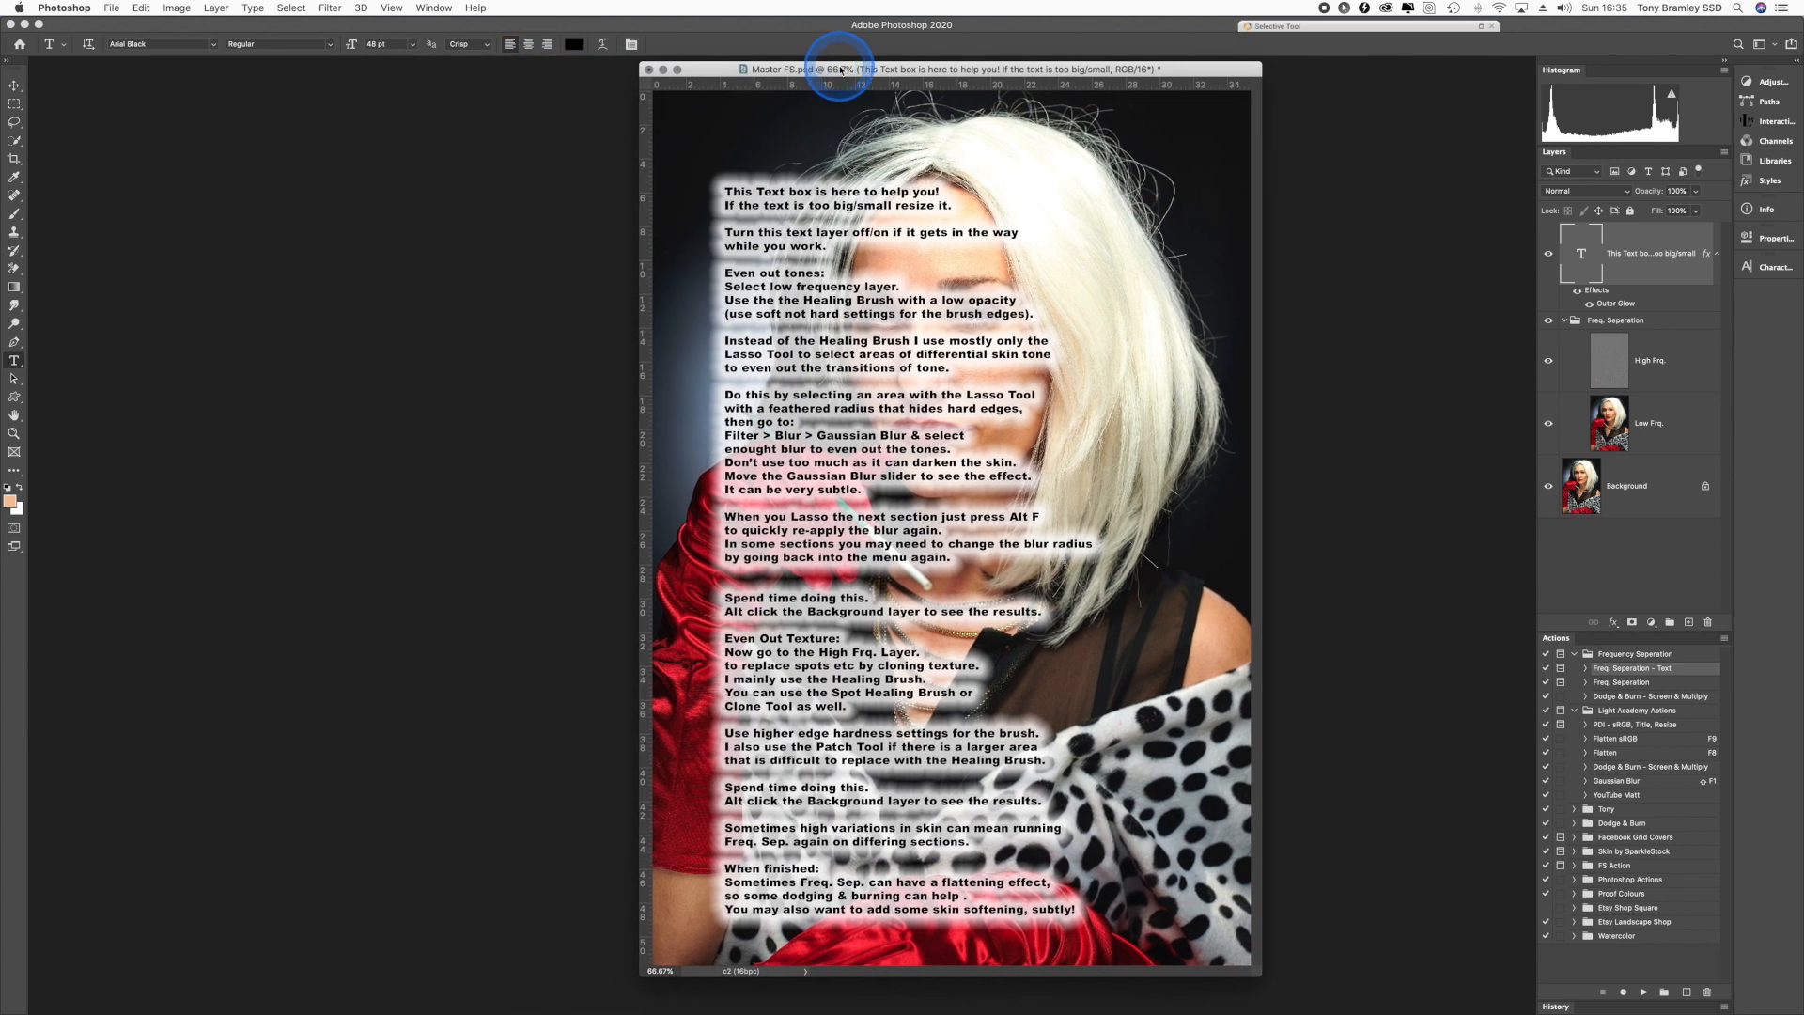
- Duplicate the document as Master FS copy and hide the copy's Freq. Seperation group and Background layer, leaving only the help text visible
{"action": "right_click", "coordinate": [1202, 72]}
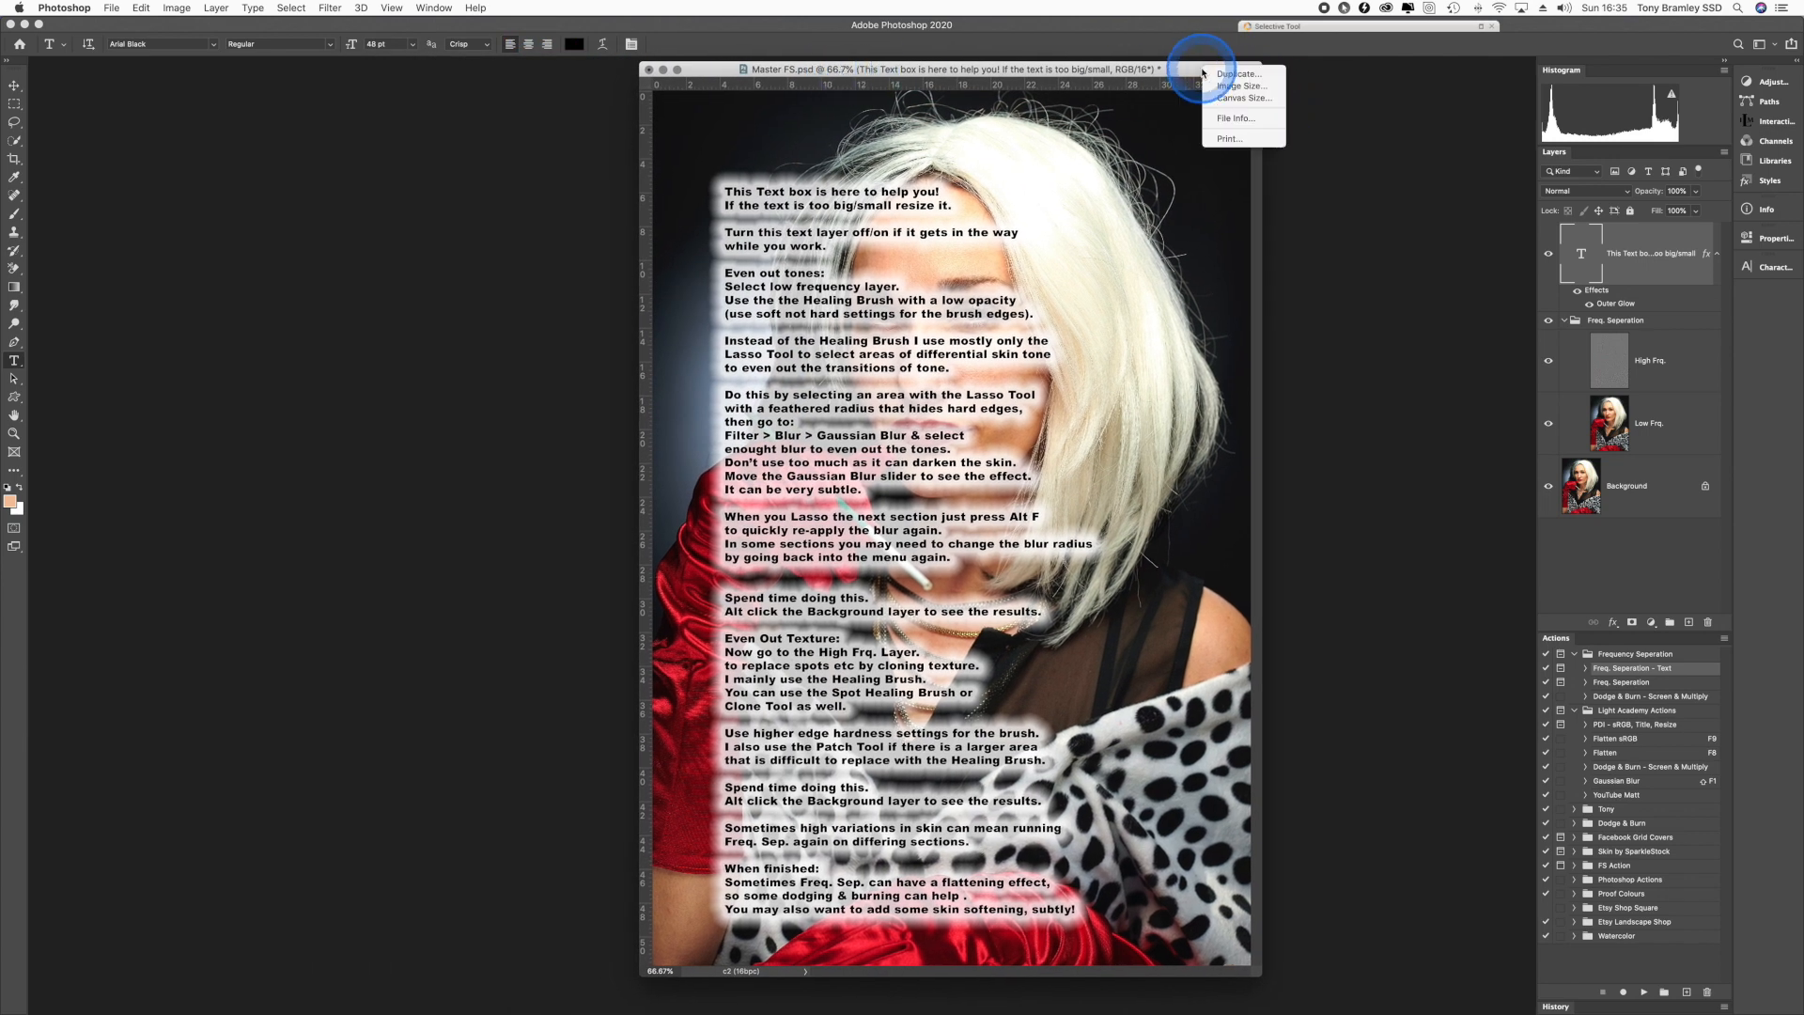
{"action": "left_click", "coordinate": [1221, 77]}
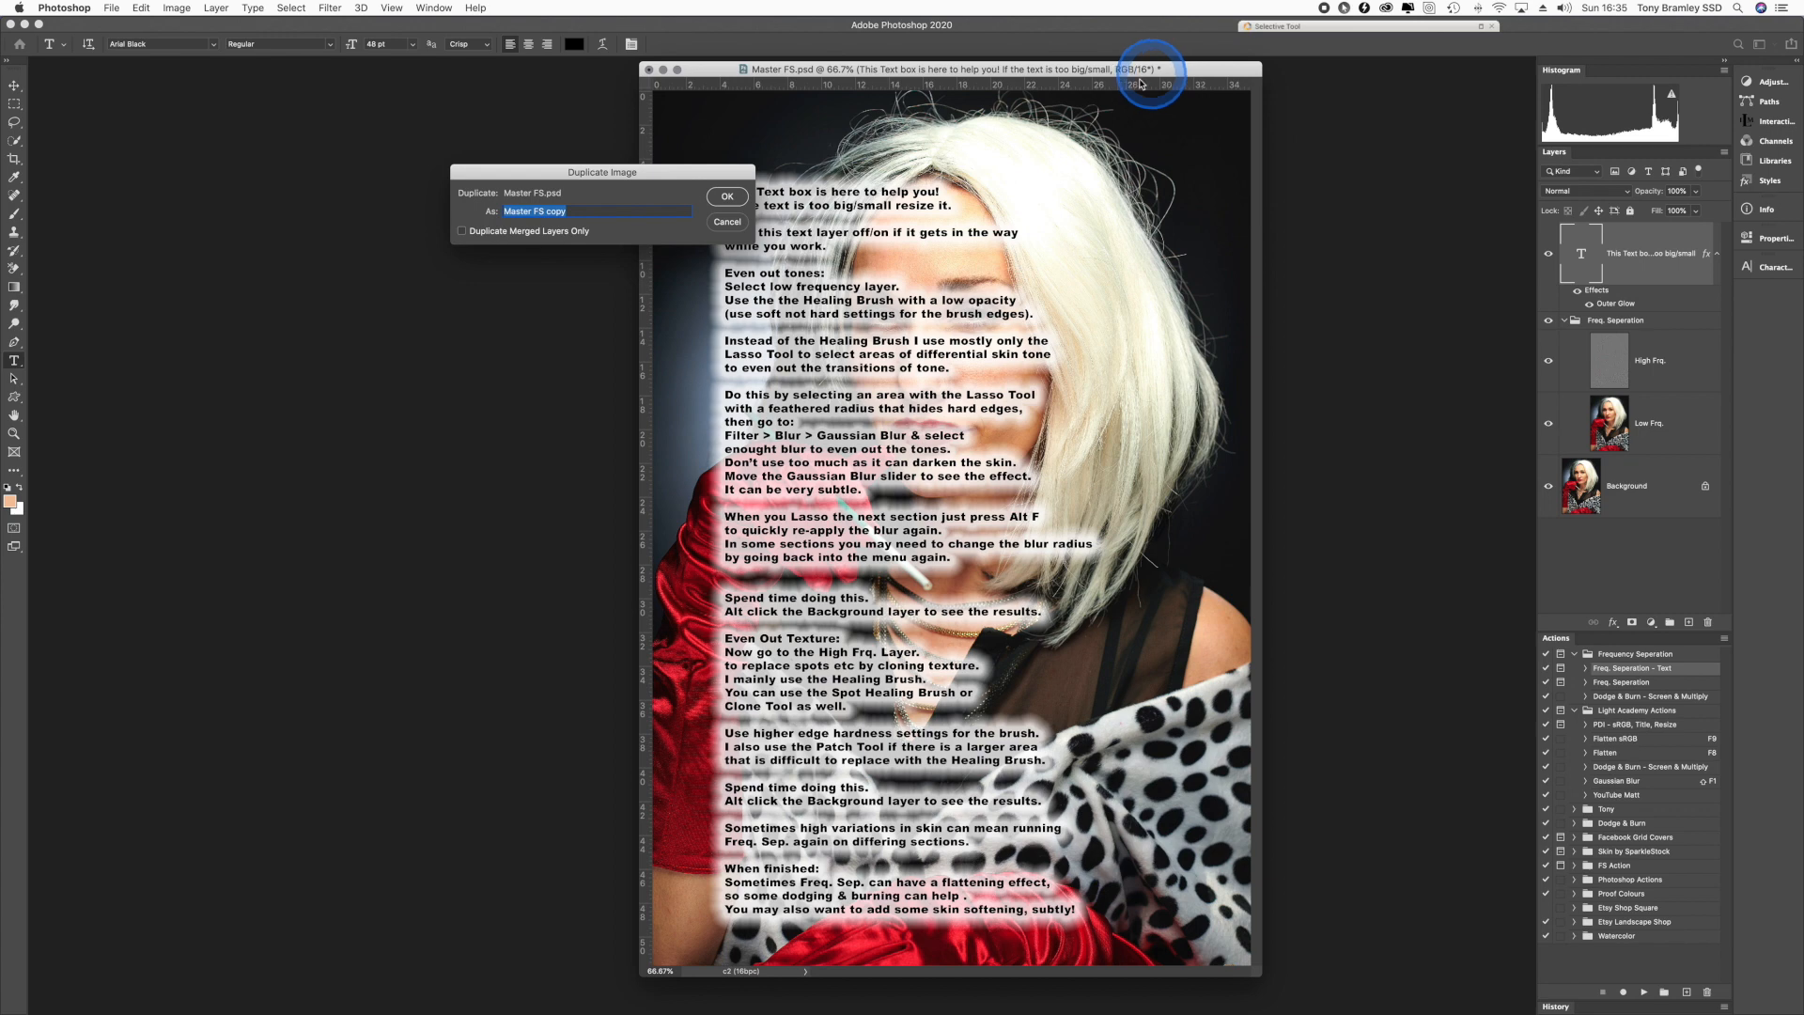
{"action": "left_click", "coordinate": [727, 196]}
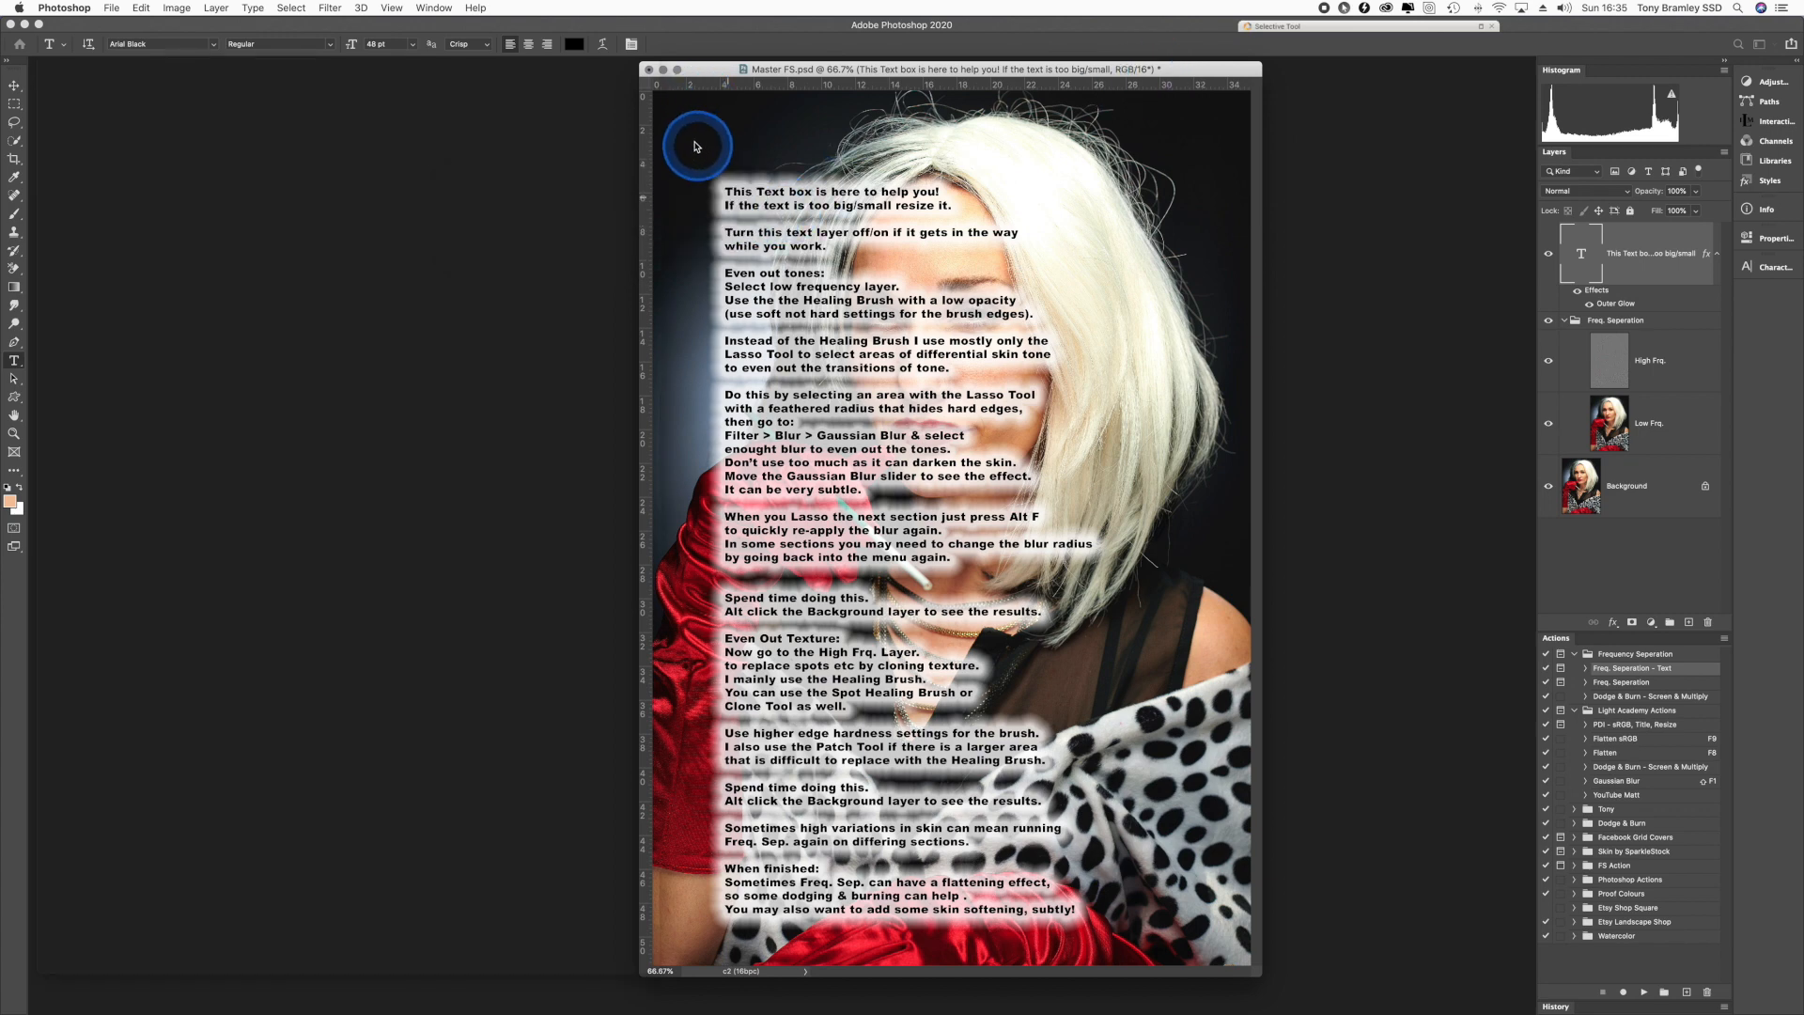
{"action": "left_click", "coordinate": [1548, 321]}
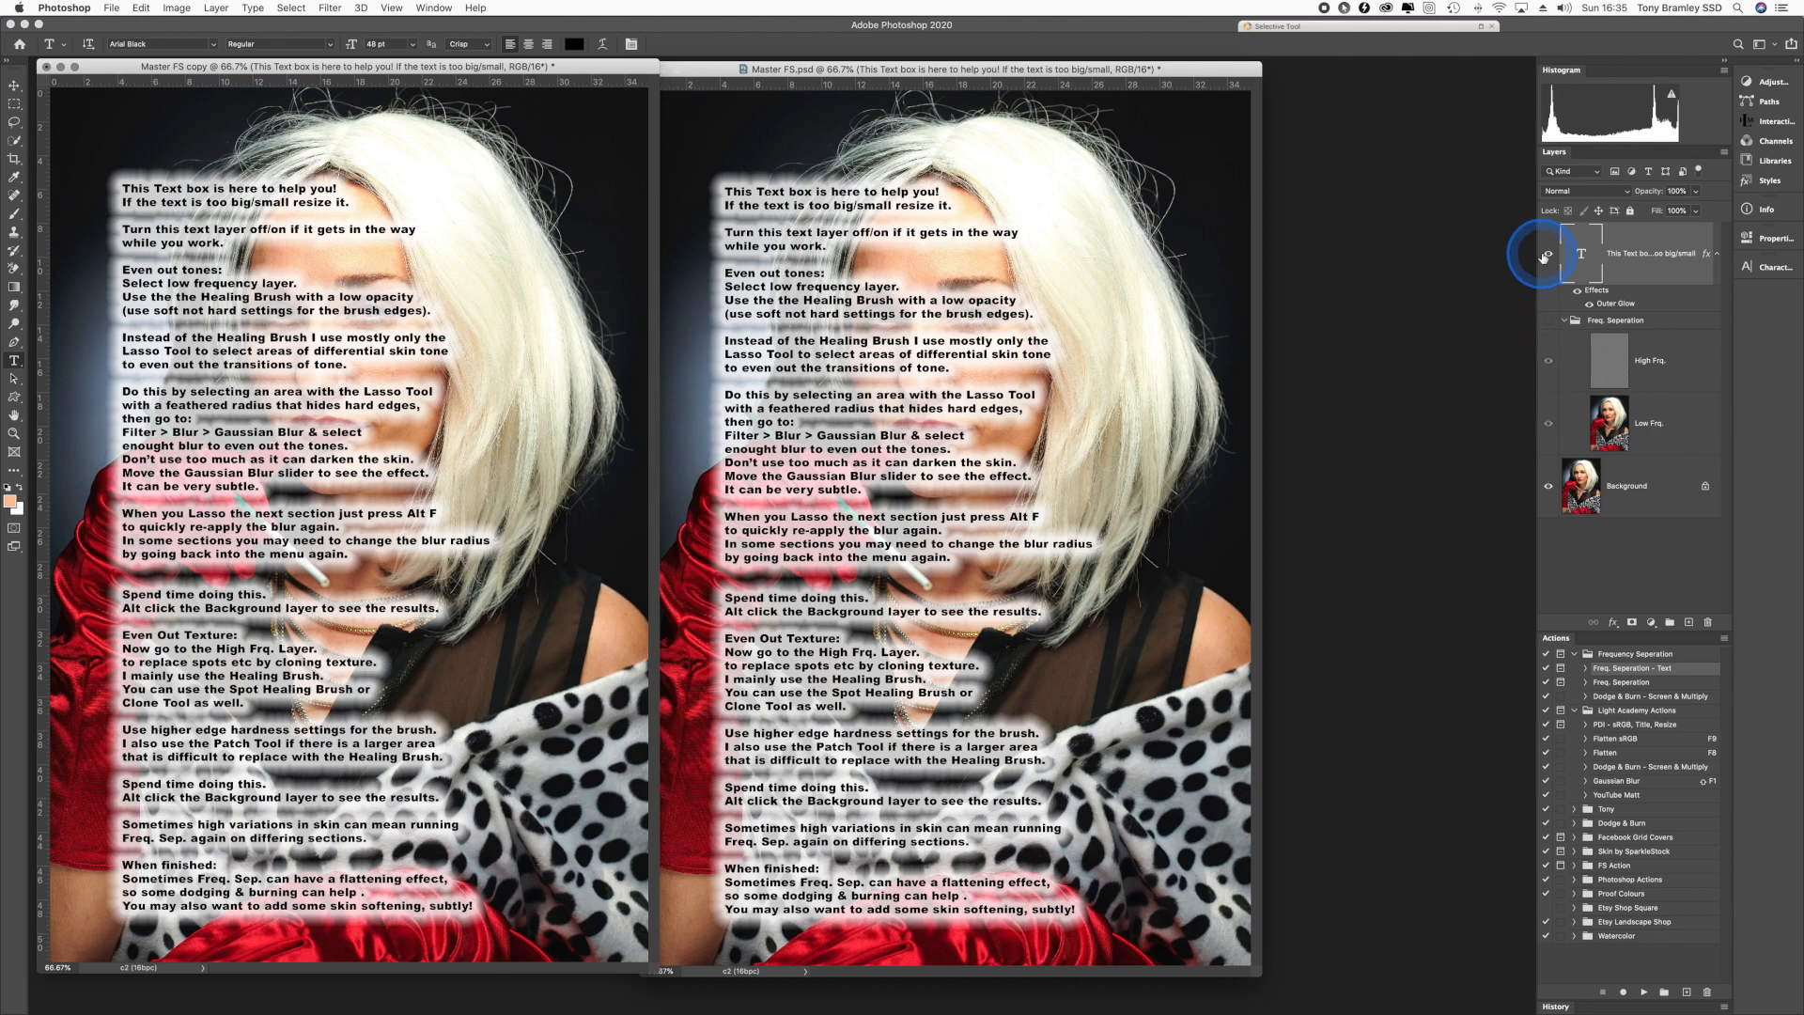
{"action": "left_click", "coordinate": [1550, 486]}
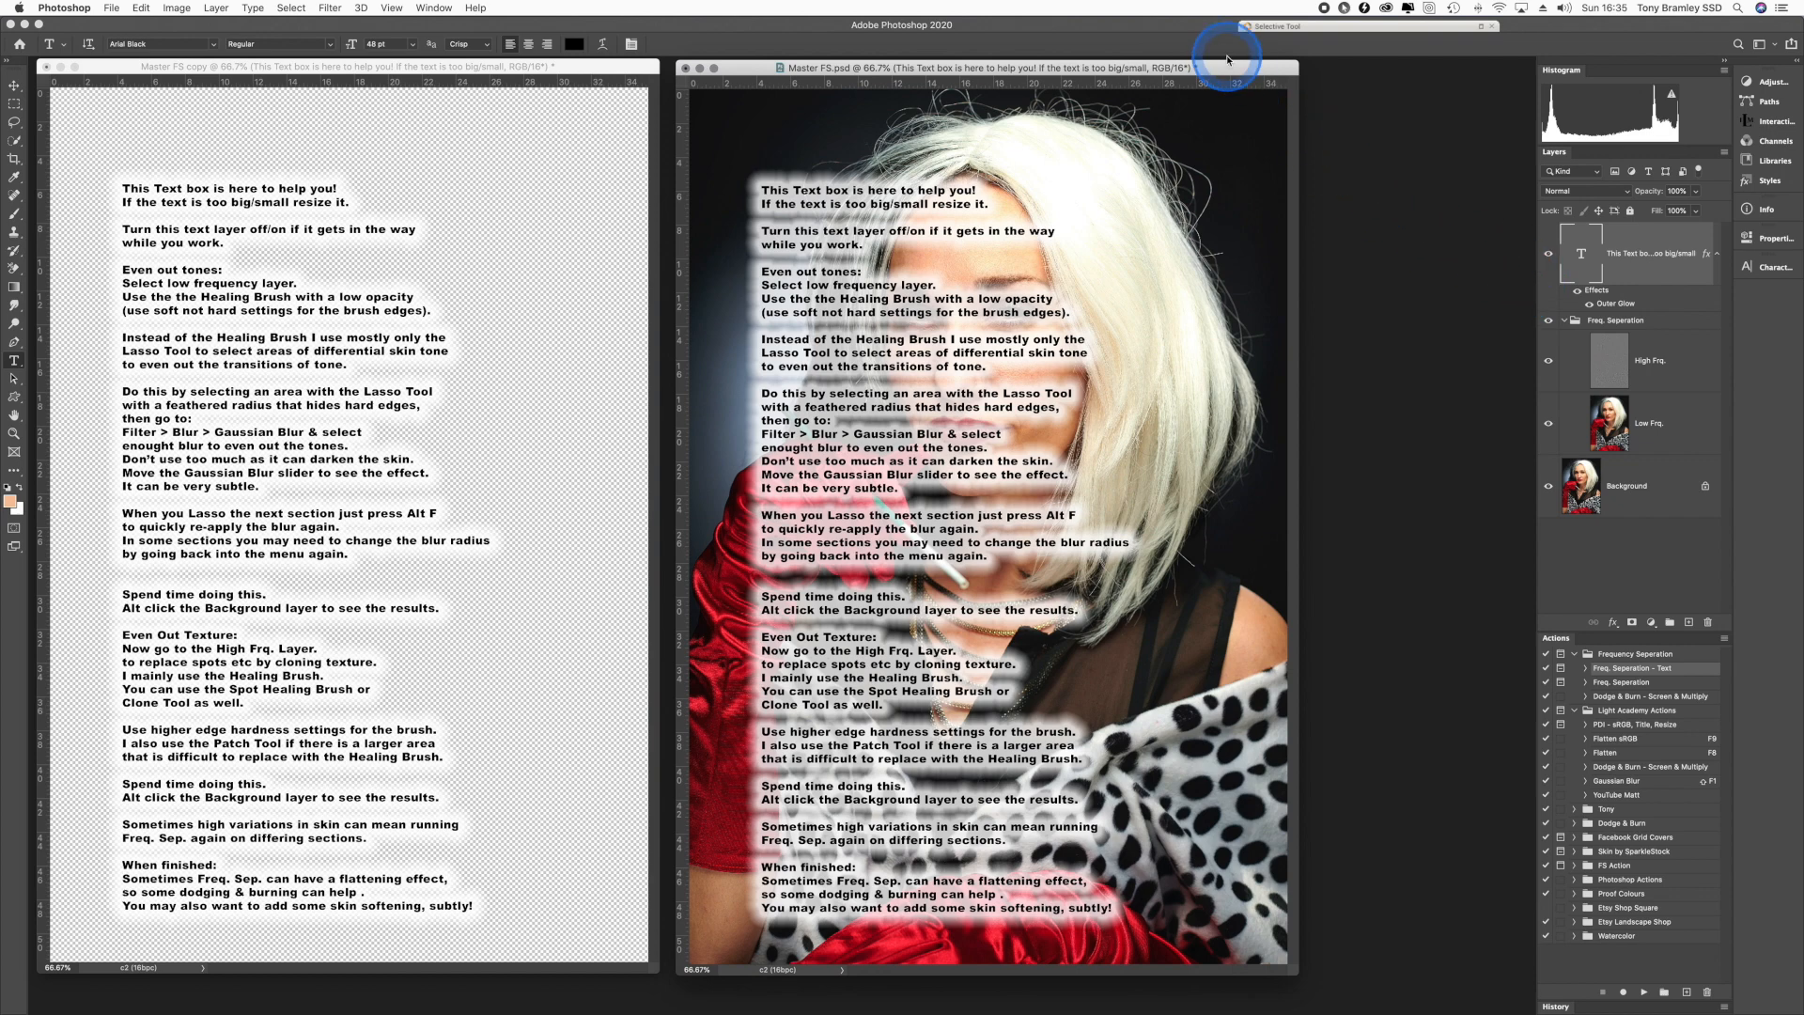
- Hide the help text layer in Master FS.psd and activate the Lasso tool on its Low Frq. layer
{"action": "left_click", "coordinate": [1567, 248]}
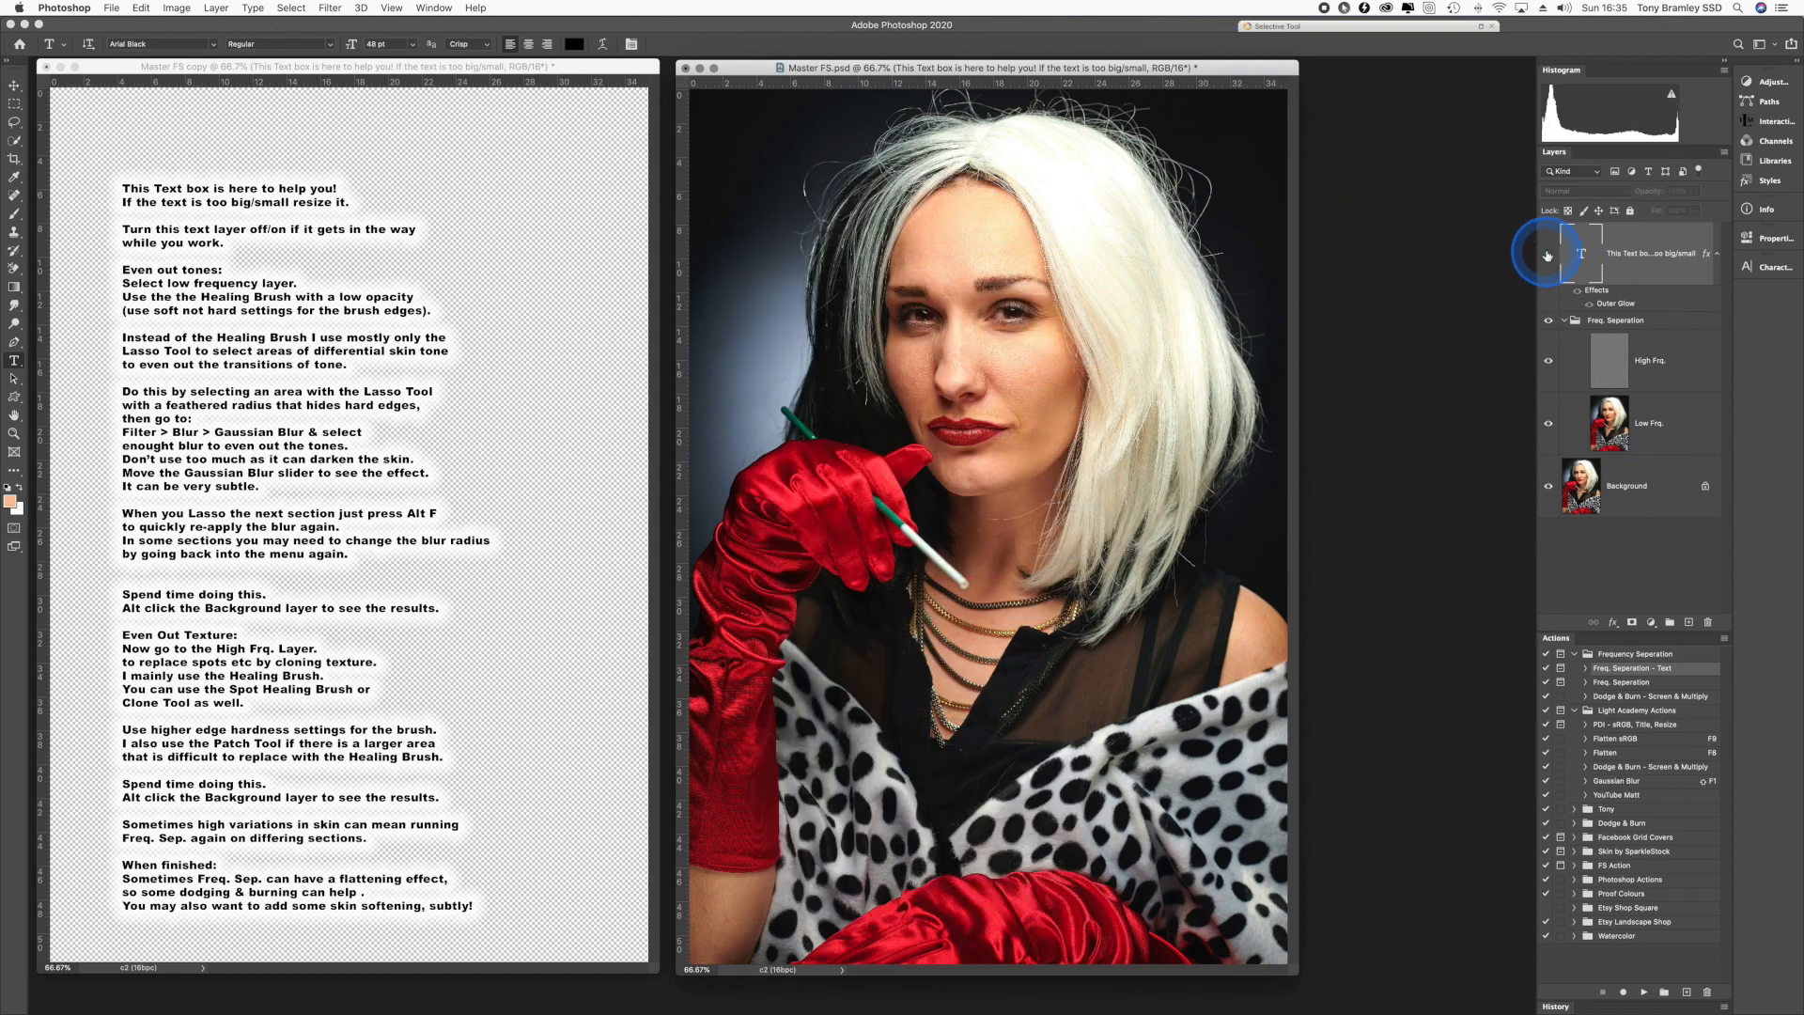
{"action": "left_click", "coordinate": [1678, 432]}
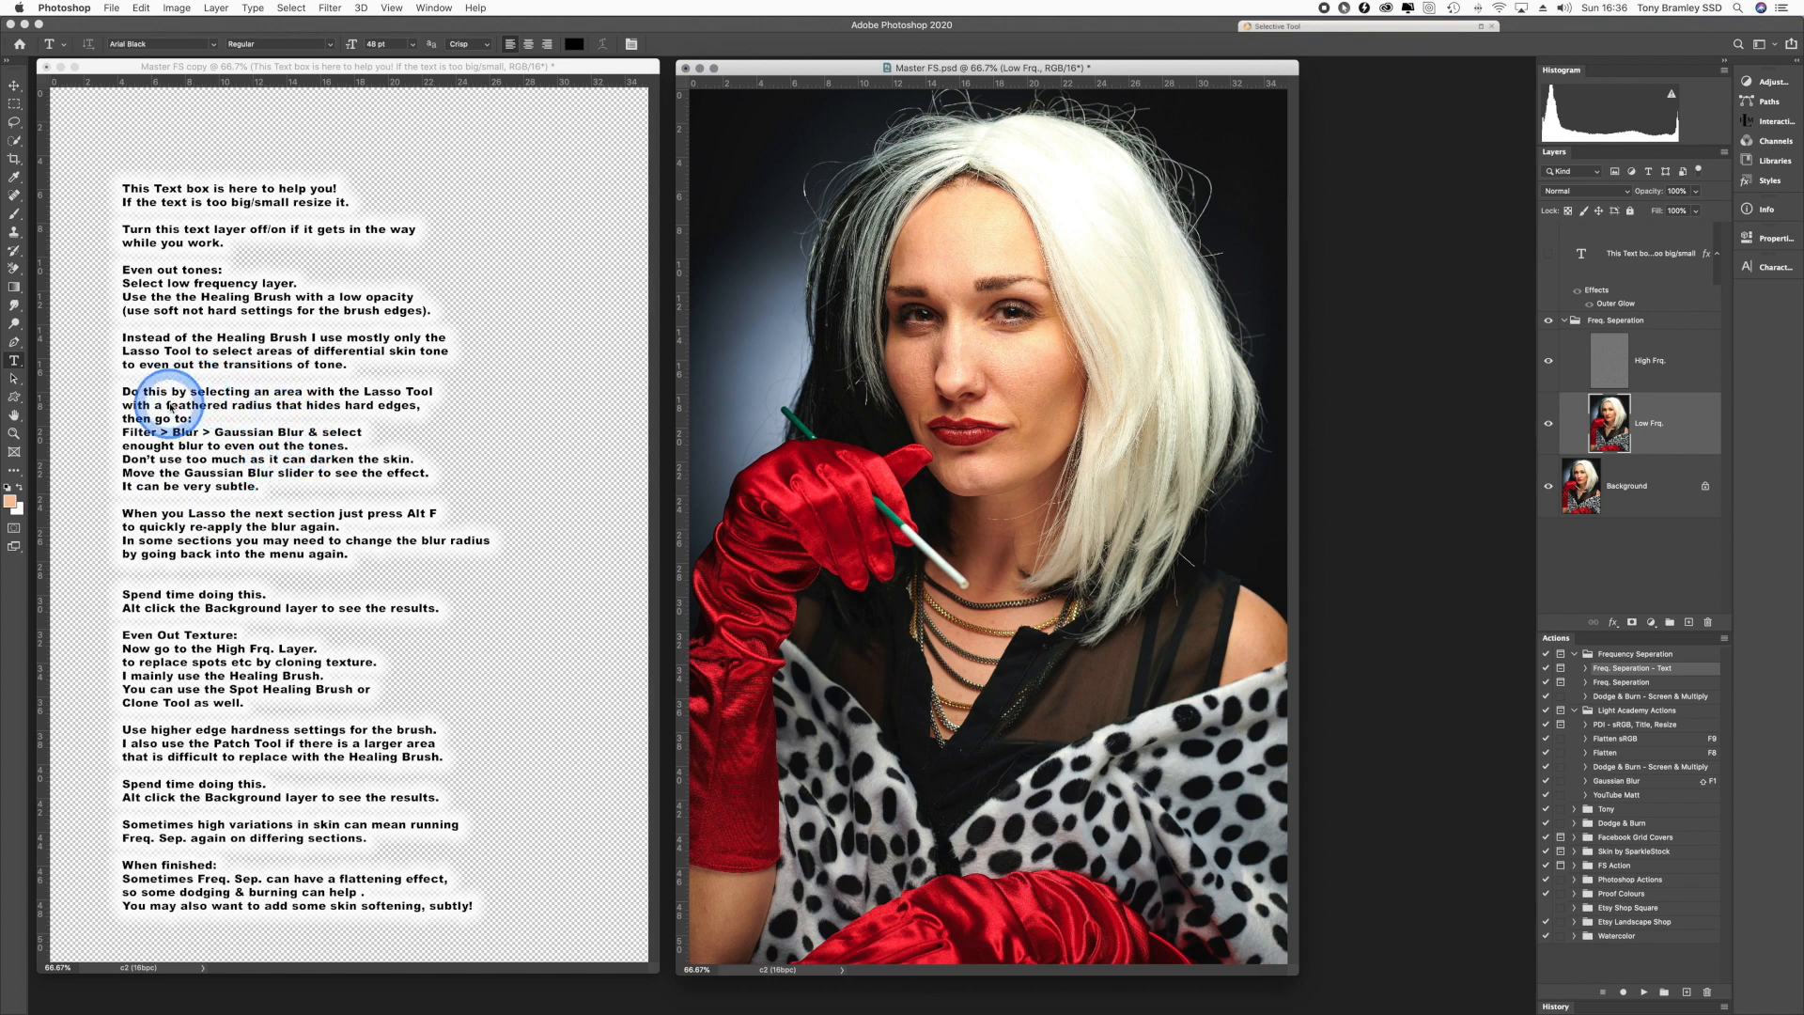
{"action": "left_click", "coordinate": [15, 195]}
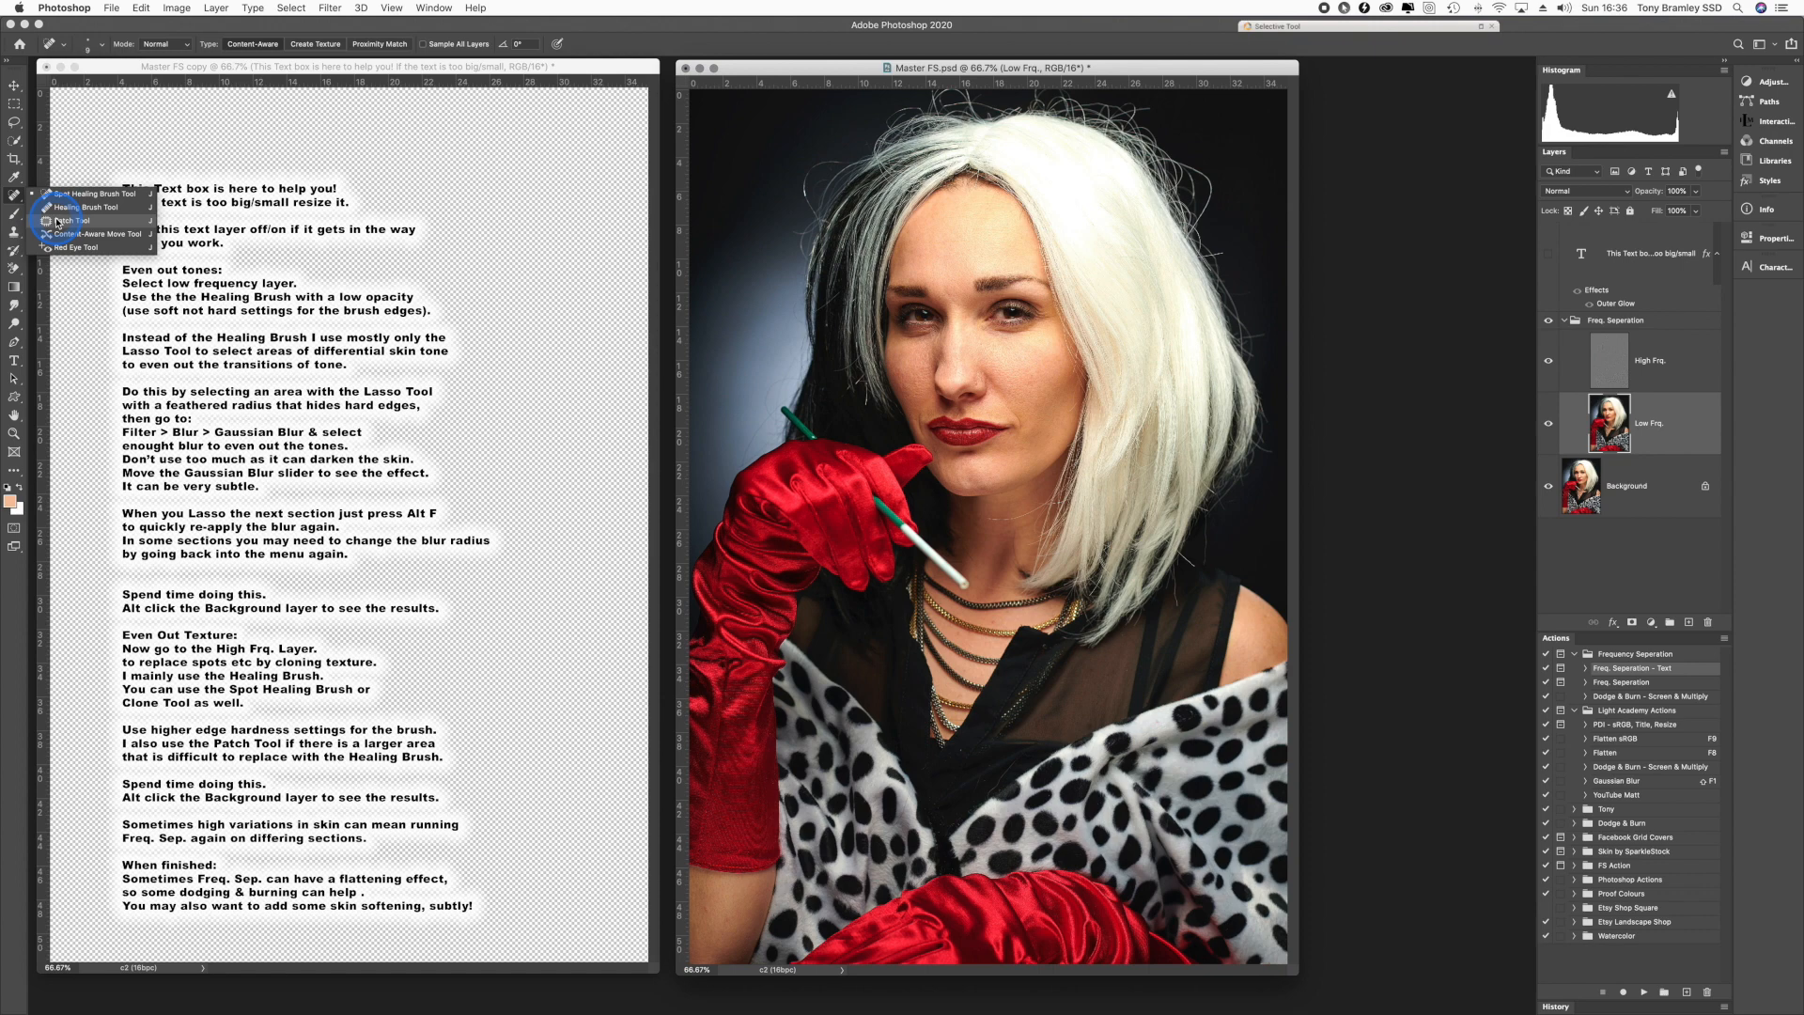
{"action": "left_click", "coordinate": [58, 222]}
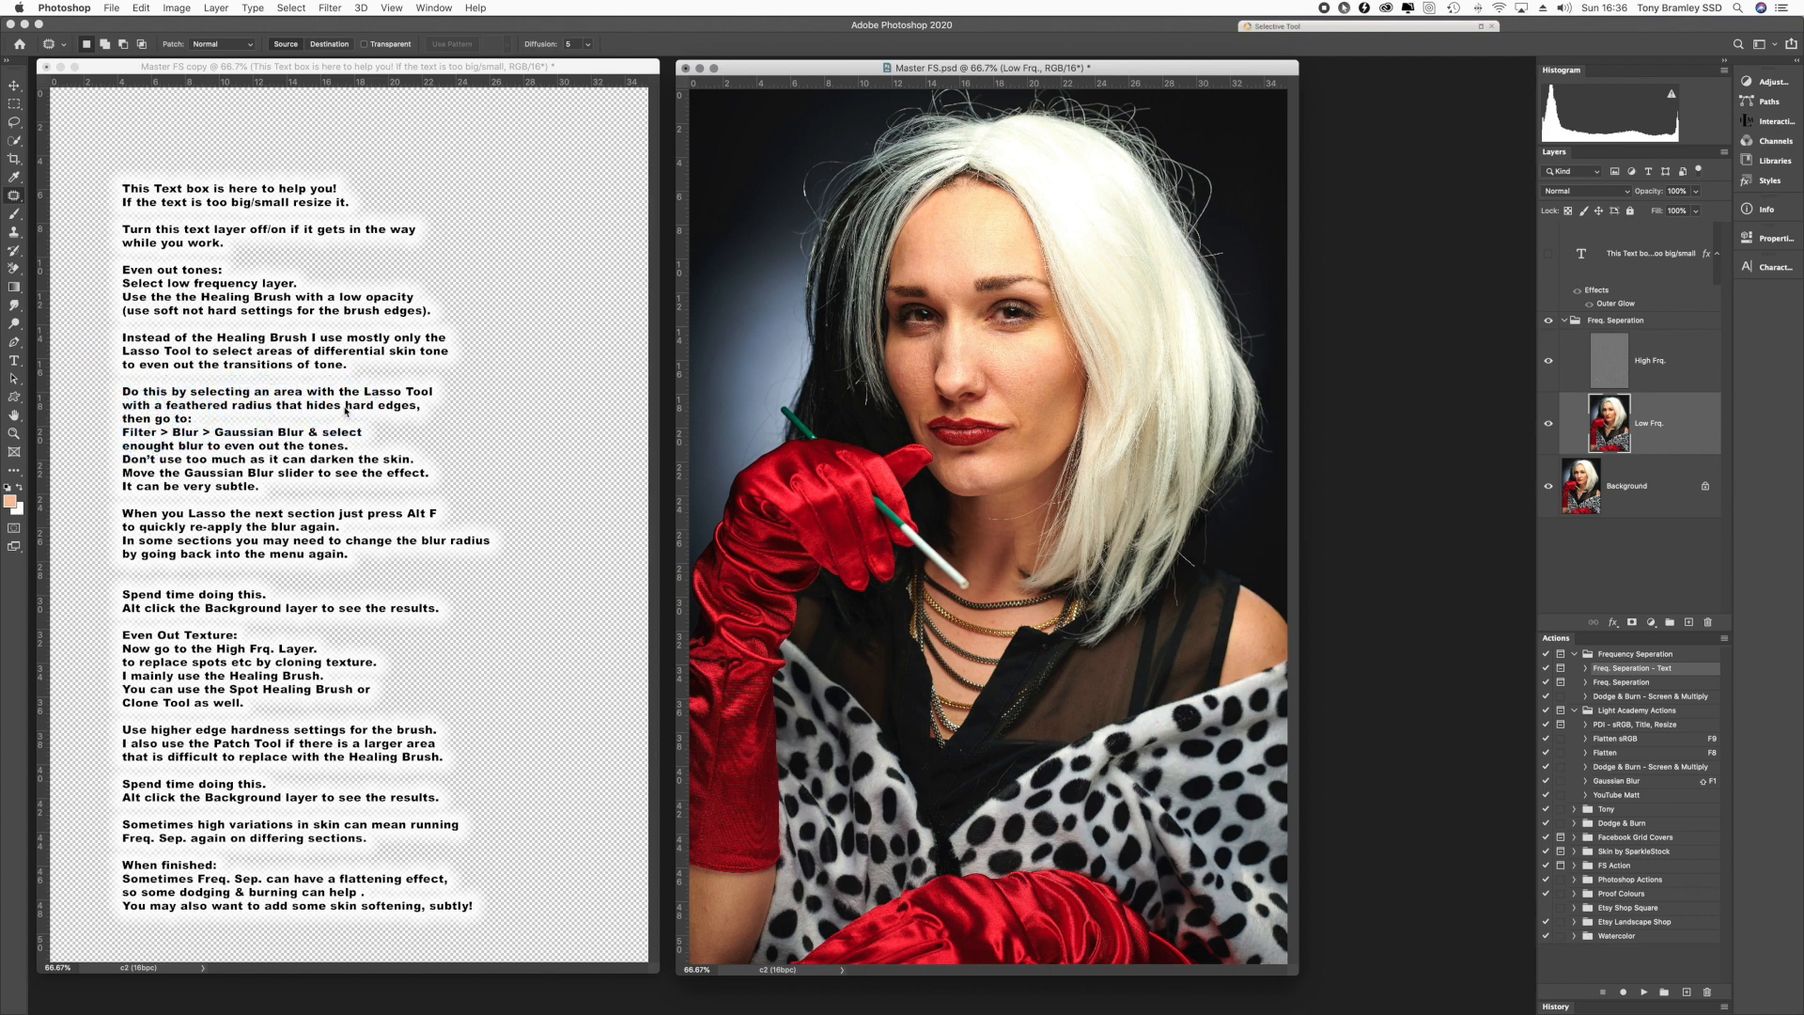
{"action": "left_click", "coordinate": [14, 123]}
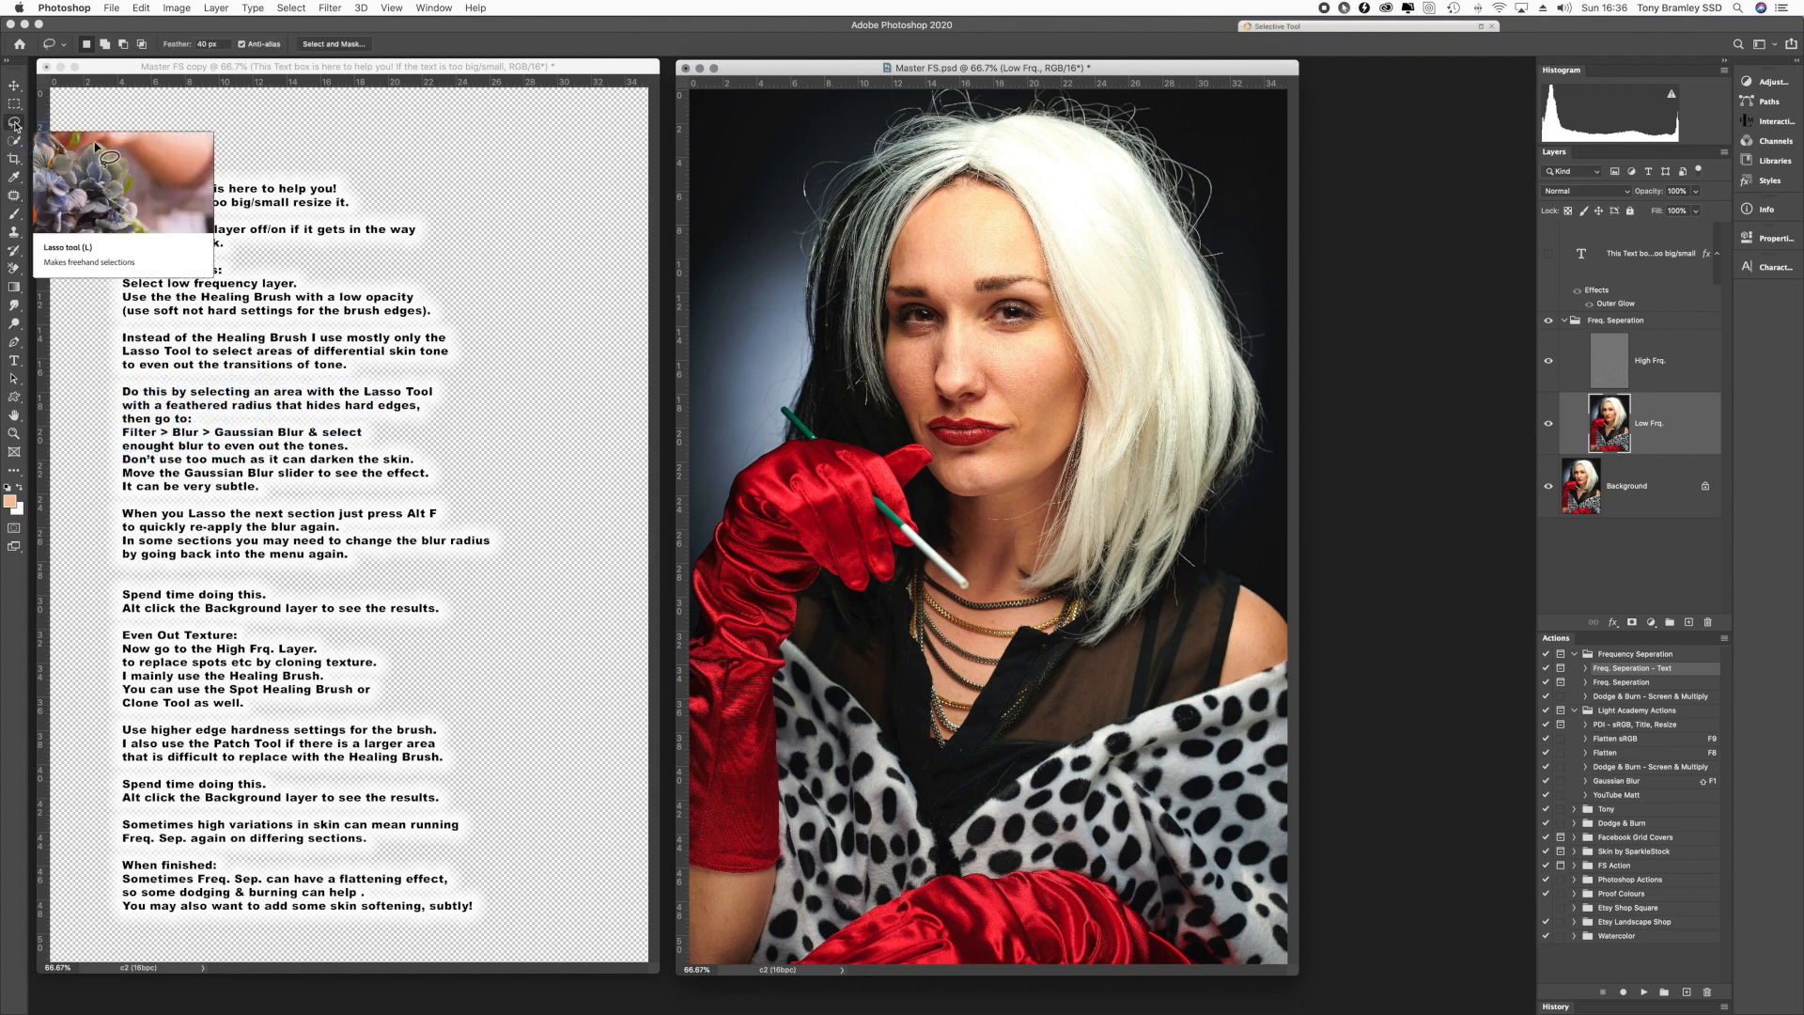
- Enlarge the Master FS.psd view to 100% and move its window so the help text copy stays readable beside it
{"action": "key", "text": "super+equal"}
{"action": "key", "text": "super+equal"}
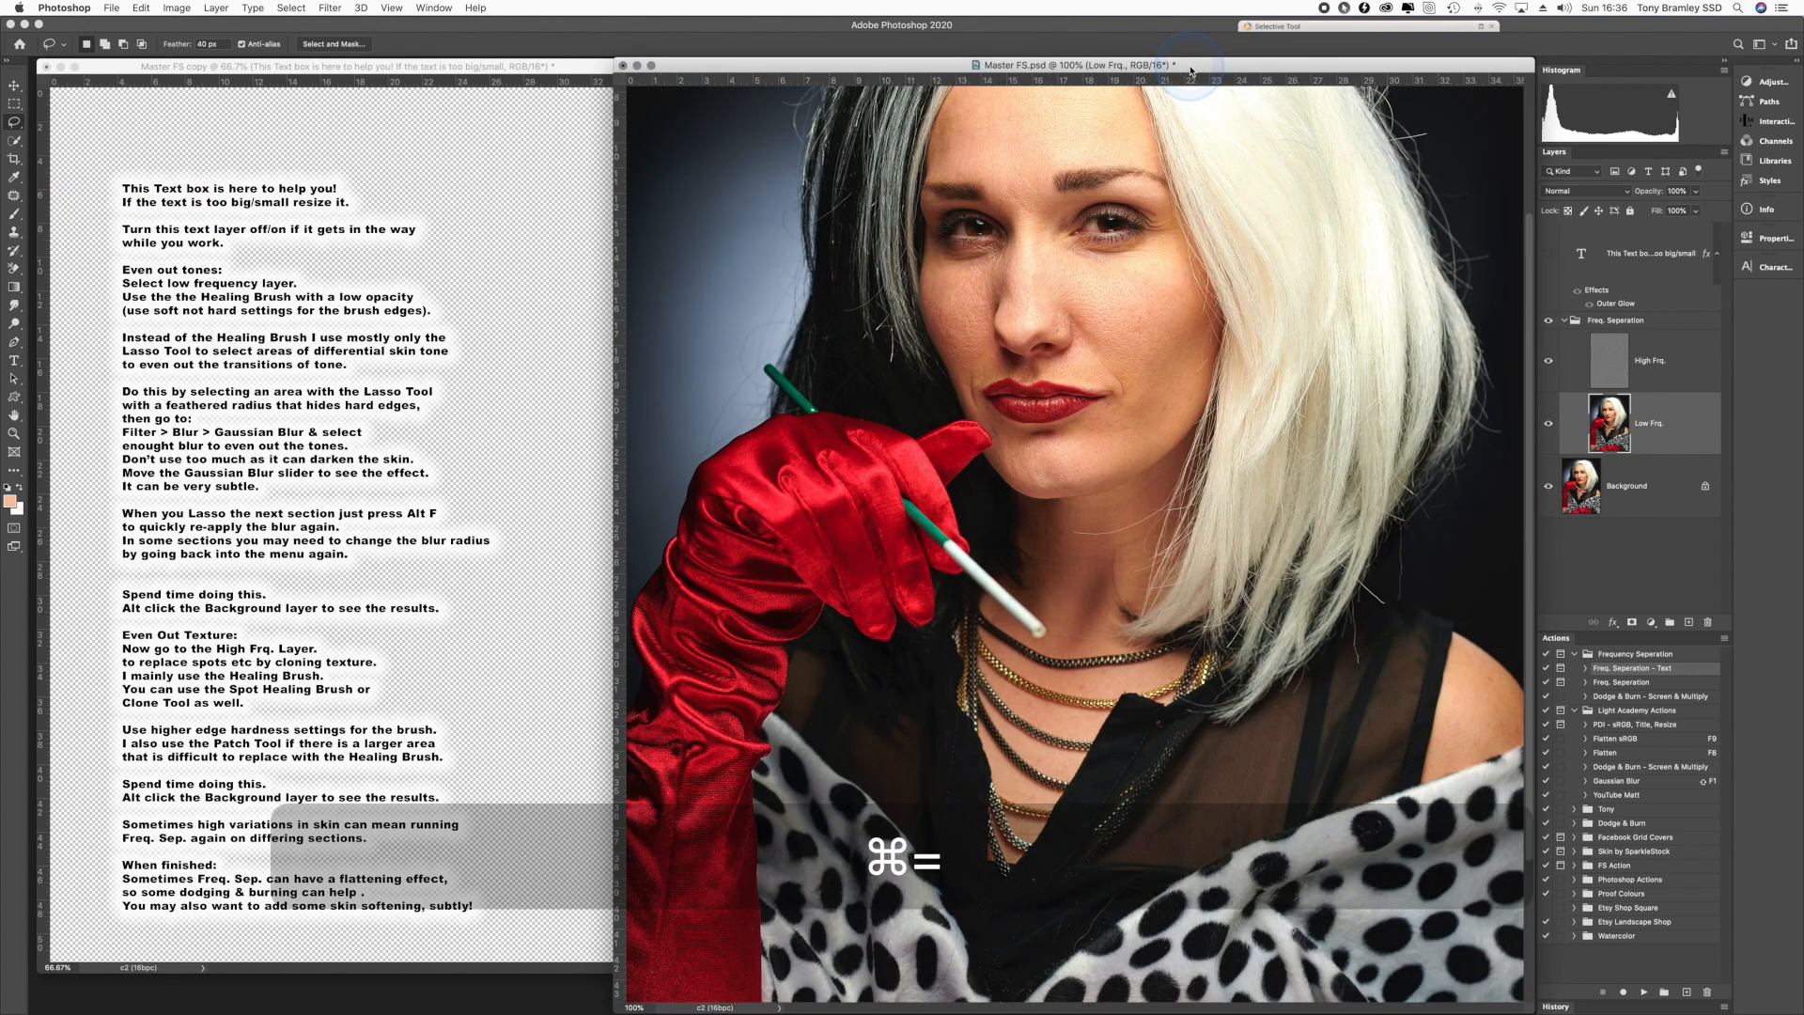
{"action": "key", "text": "super+minus"}
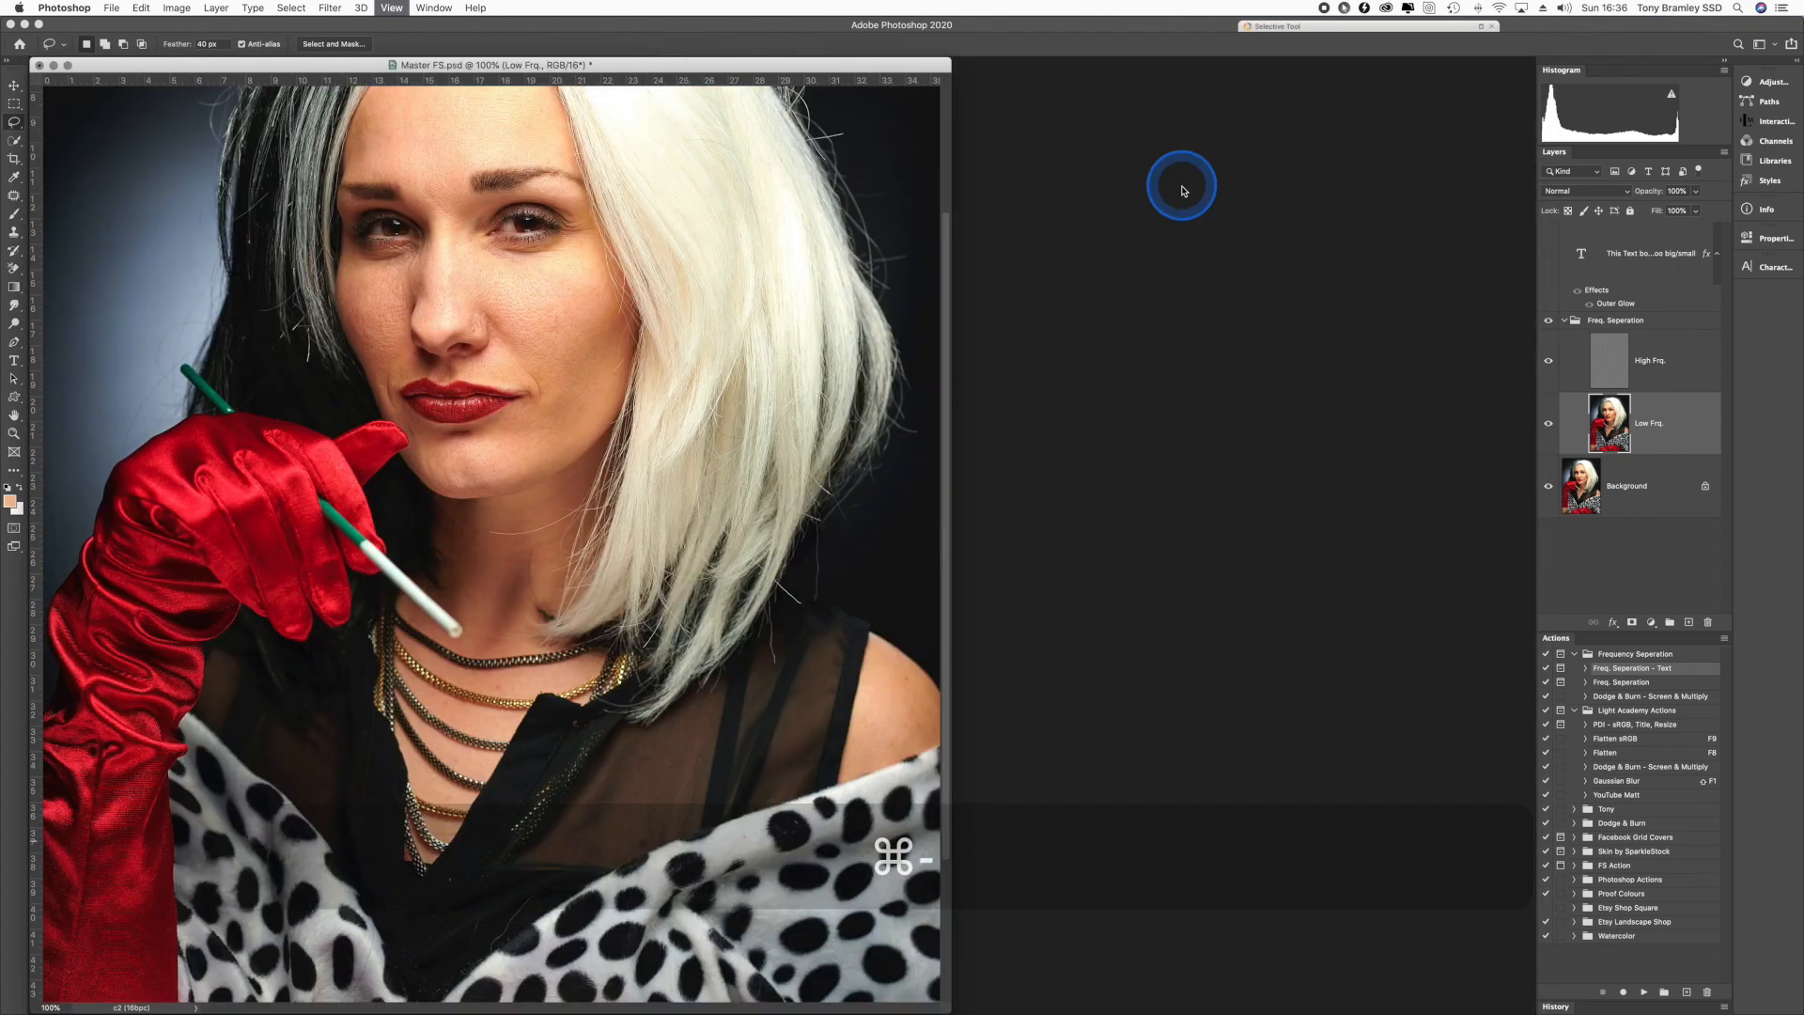
{"action": "left_click_drag", "start_coordinate": [732, 65], "coordinate": [1124, 58]}
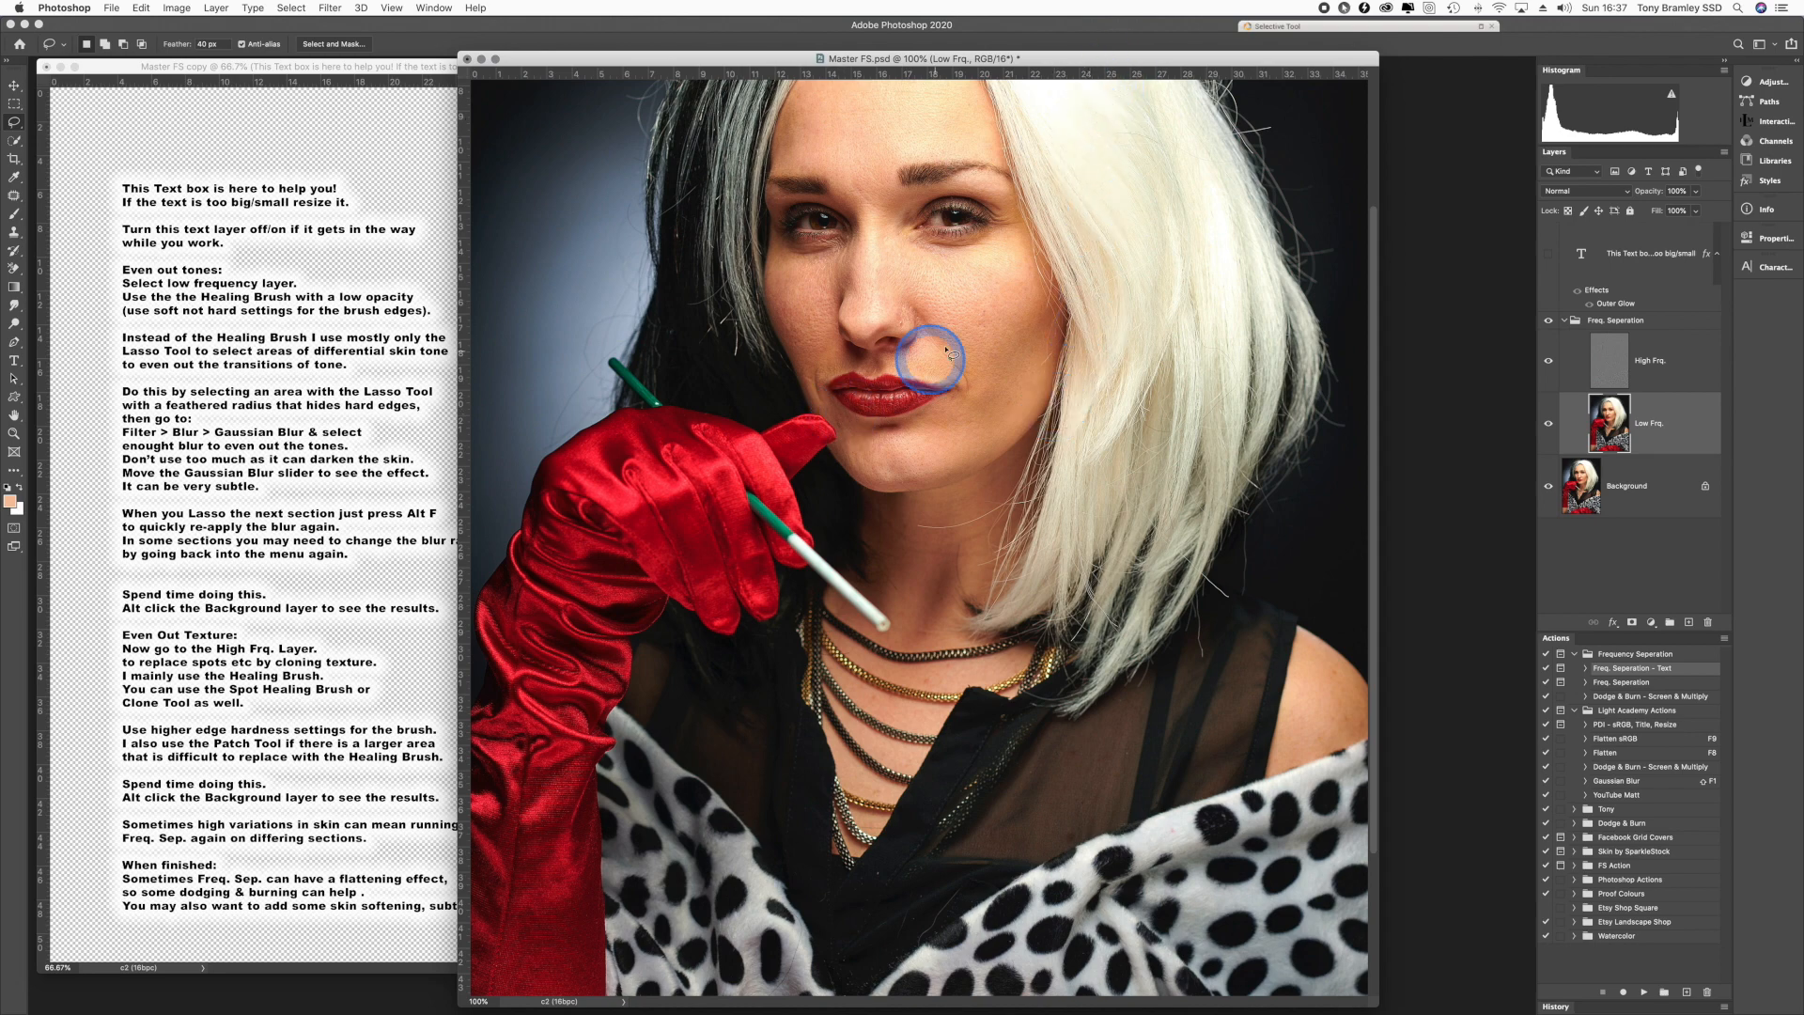
- Lasso an area of the cheek beside the nose, preview its 40 px feathered edge in Quick Mask, and deselect it
{"action": "mouse_move", "coordinate": [974, 268]}
{"action": "left_mouse_down"}
{"action": "mouse_move", "coordinate": [893, 280]}
{"action": "mouse_move", "coordinate": [933, 368]}
{"action": "mouse_move", "coordinate": [989, 364]}
{"action": "mouse_move", "coordinate": [1025, 322]}
{"action": "mouse_move", "coordinate": [1008, 279]}
{"action": "mouse_move", "coordinate": [959, 252]}
{"action": "left_mouse_up"}
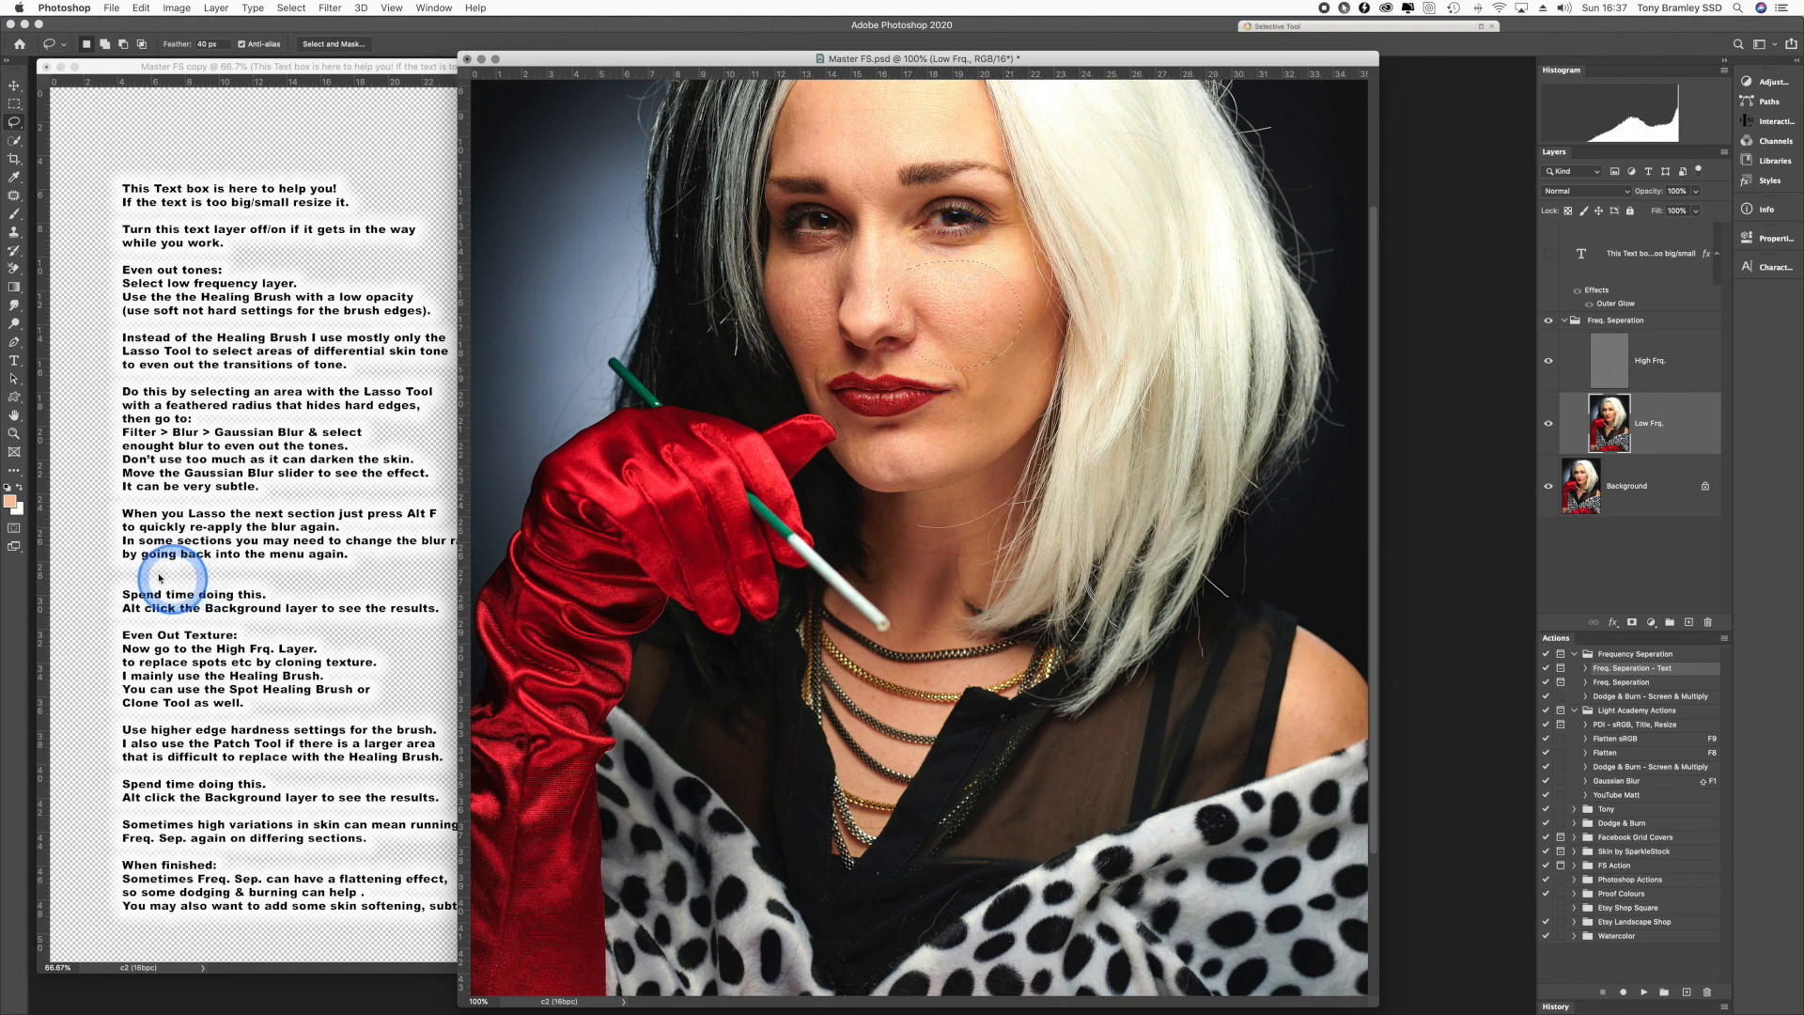
{"action": "left_click", "coordinate": [13, 529]}
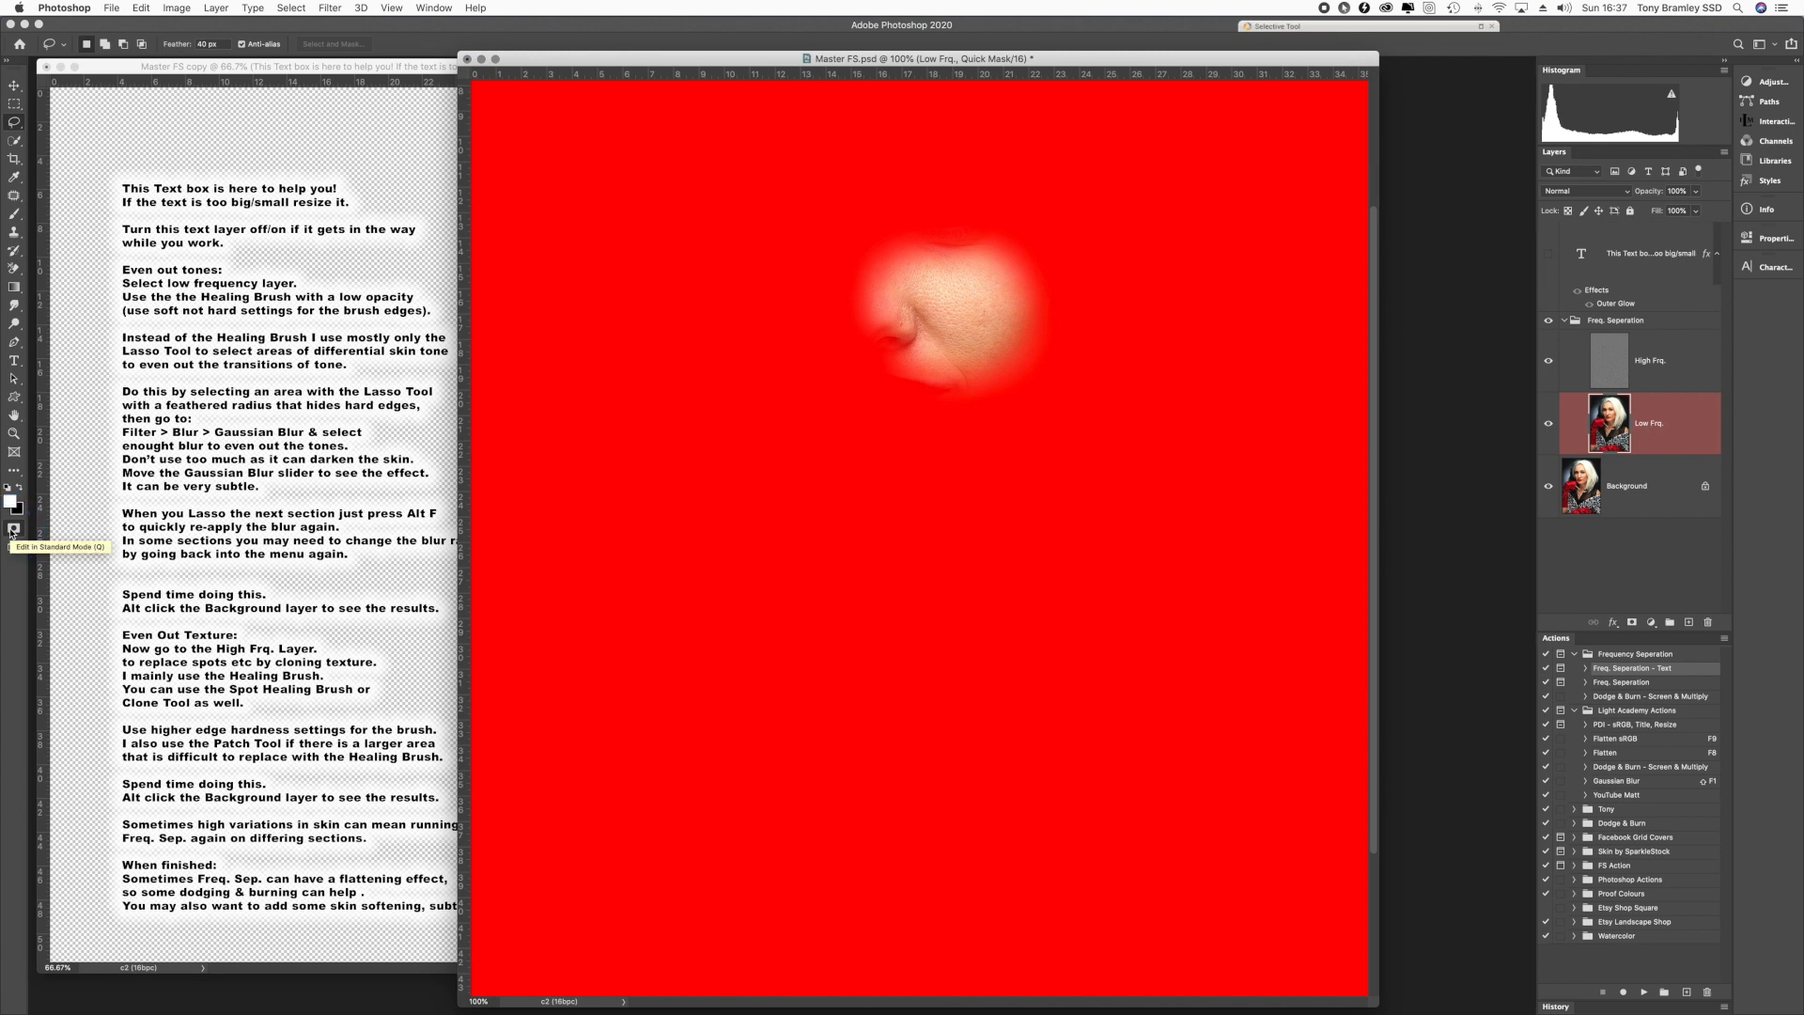
{"action": "left_click", "coordinate": [13, 529]}
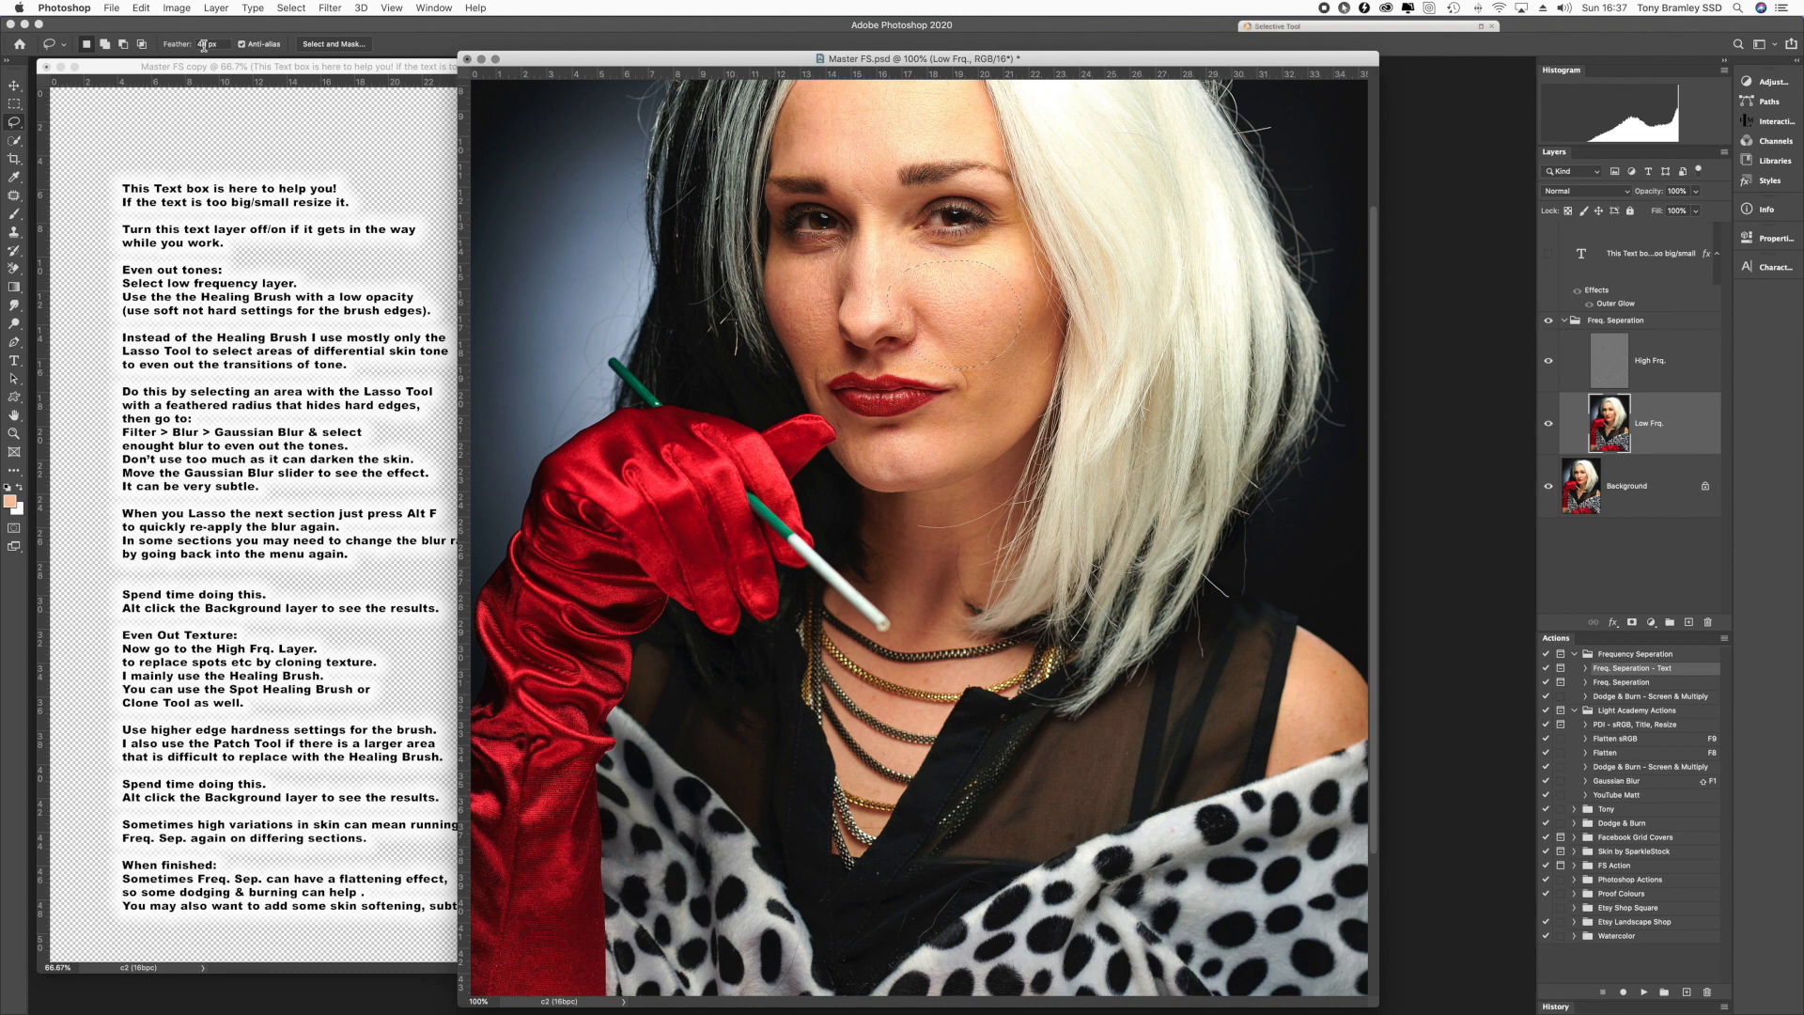
{"action": "left_click", "coordinate": [204, 45]}
{"action": "key", "text": "super+d"}
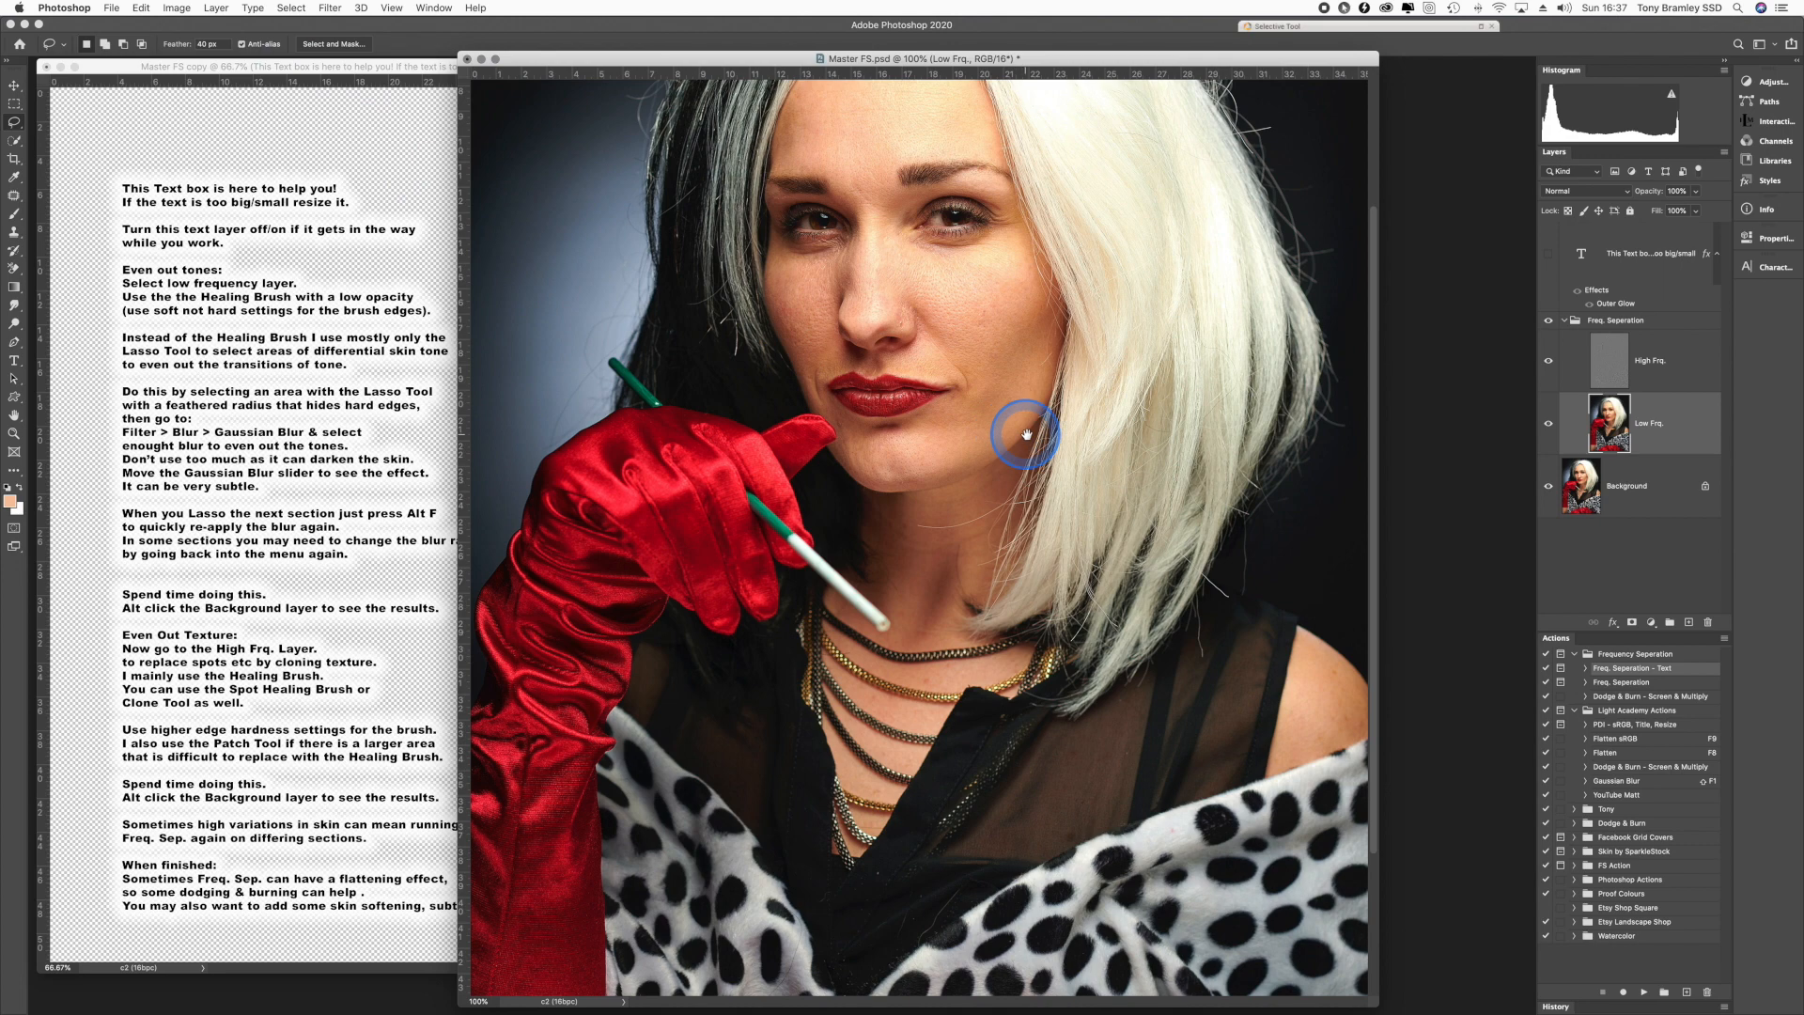
- Select the chin area below the lips with the 40 px feathered Lasso and open Gaussian Blur for it
{"action": "left_click_drag", "start_coordinate": [1047, 427], "coordinate": [1131, 527]}
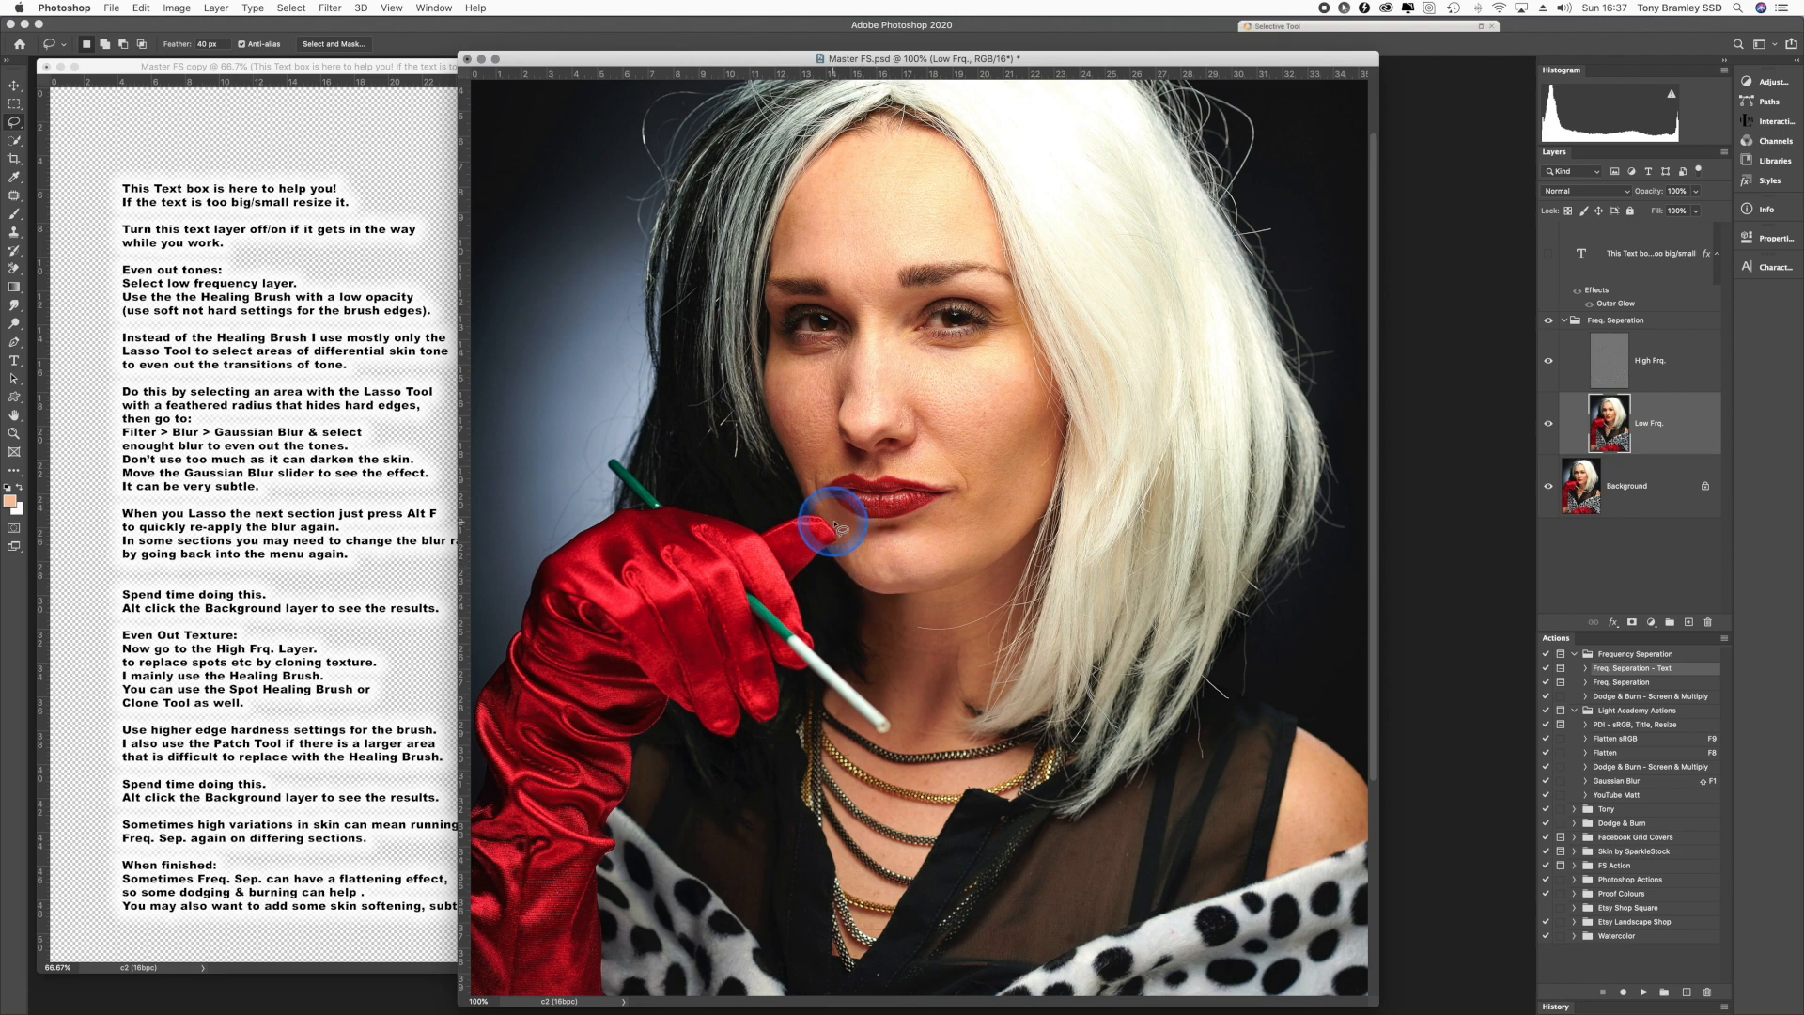
{"action": "mouse_move", "coordinate": [869, 539]}
{"action": "left_mouse_down"}
{"action": "mouse_move", "coordinate": [936, 552]}
{"action": "mouse_move", "coordinate": [891, 585]}
{"action": "mouse_move", "coordinate": [855, 579]}
{"action": "mouse_move", "coordinate": [836, 544]}
{"action": "left_mouse_up"}
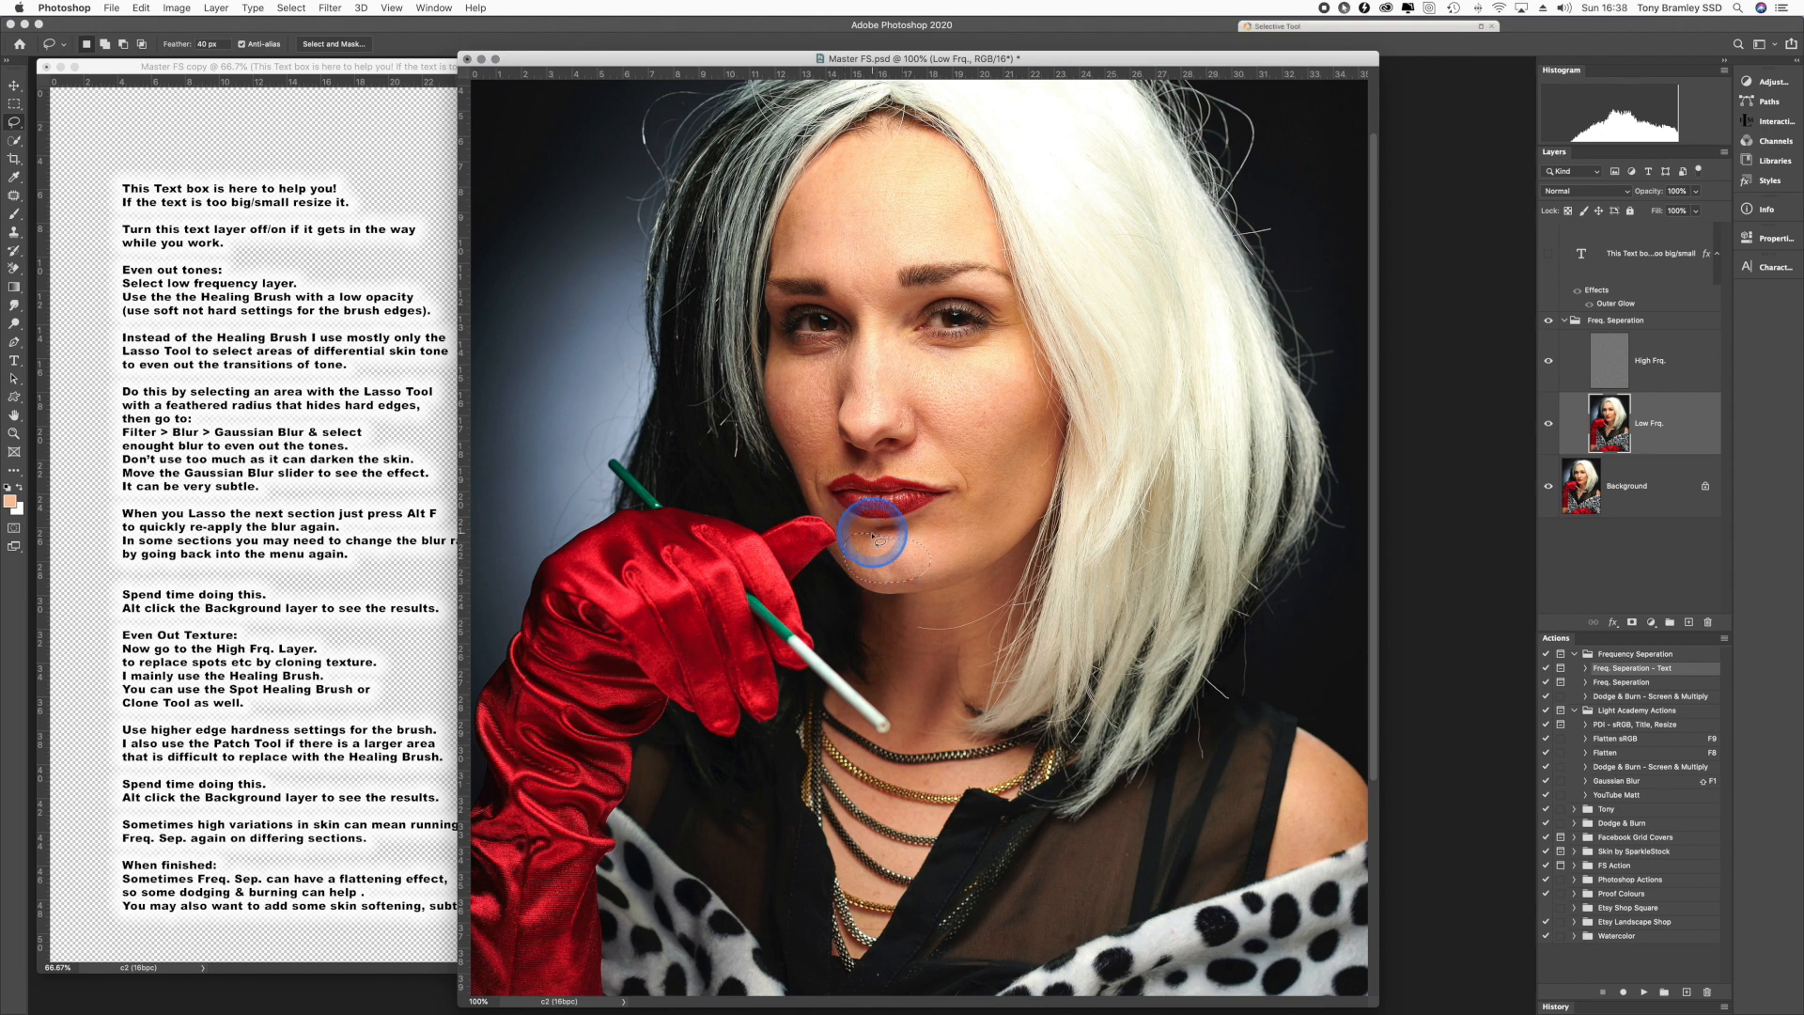
{"action": "left_click", "coordinate": [330, 8]}
{"action": "mouse_move", "coordinate": [338, 176]}
{"action": "left_click", "coordinate": [570, 229]}
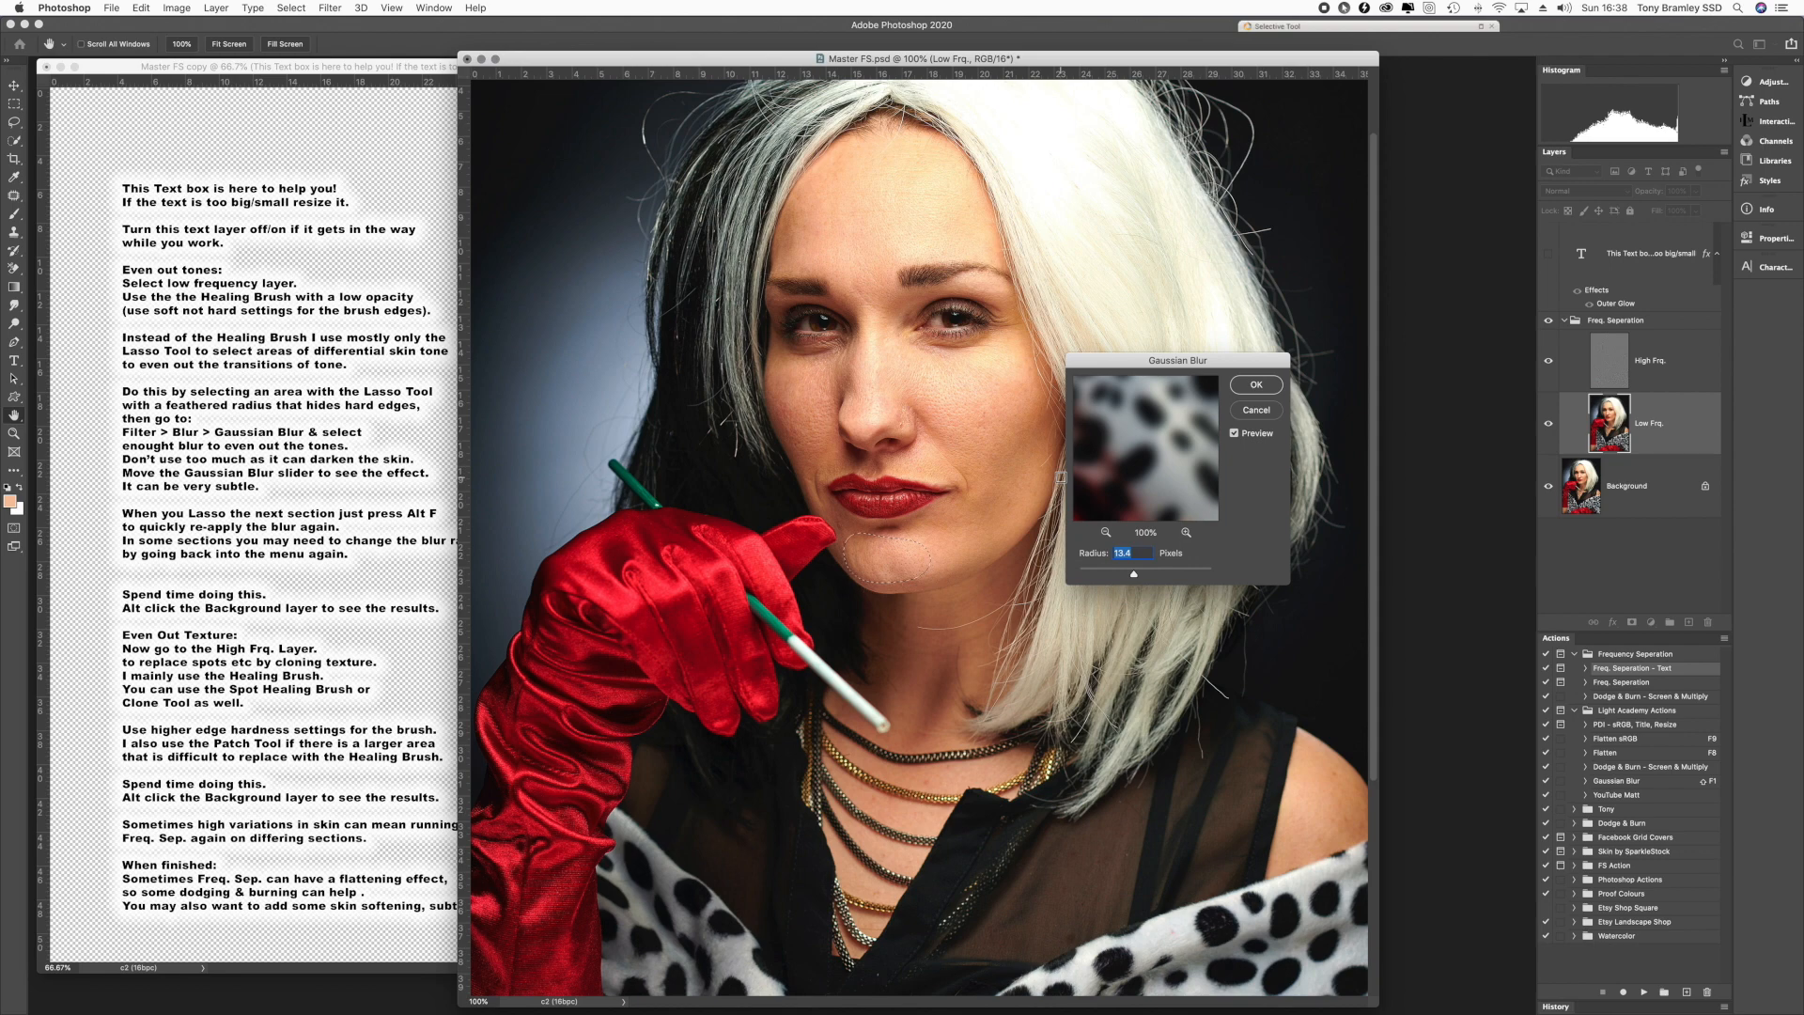
- Compare different blur strengths on the chin with the preview on and off, and apply Gaussian Blur with a 44.4 pixel radius
{"action": "left_click", "coordinate": [1115, 570]}
{"action": "left_click_drag", "start_coordinate": [1116, 570], "coordinate": [1140, 575]}
{"action": "left_click", "coordinate": [1235, 434]}
{"action": "left_click", "coordinate": [1234, 434]}
{"action": "left_click", "coordinate": [1159, 574]}
{"action": "left_click_drag", "start_coordinate": [1161, 574], "coordinate": [1161, 575]}
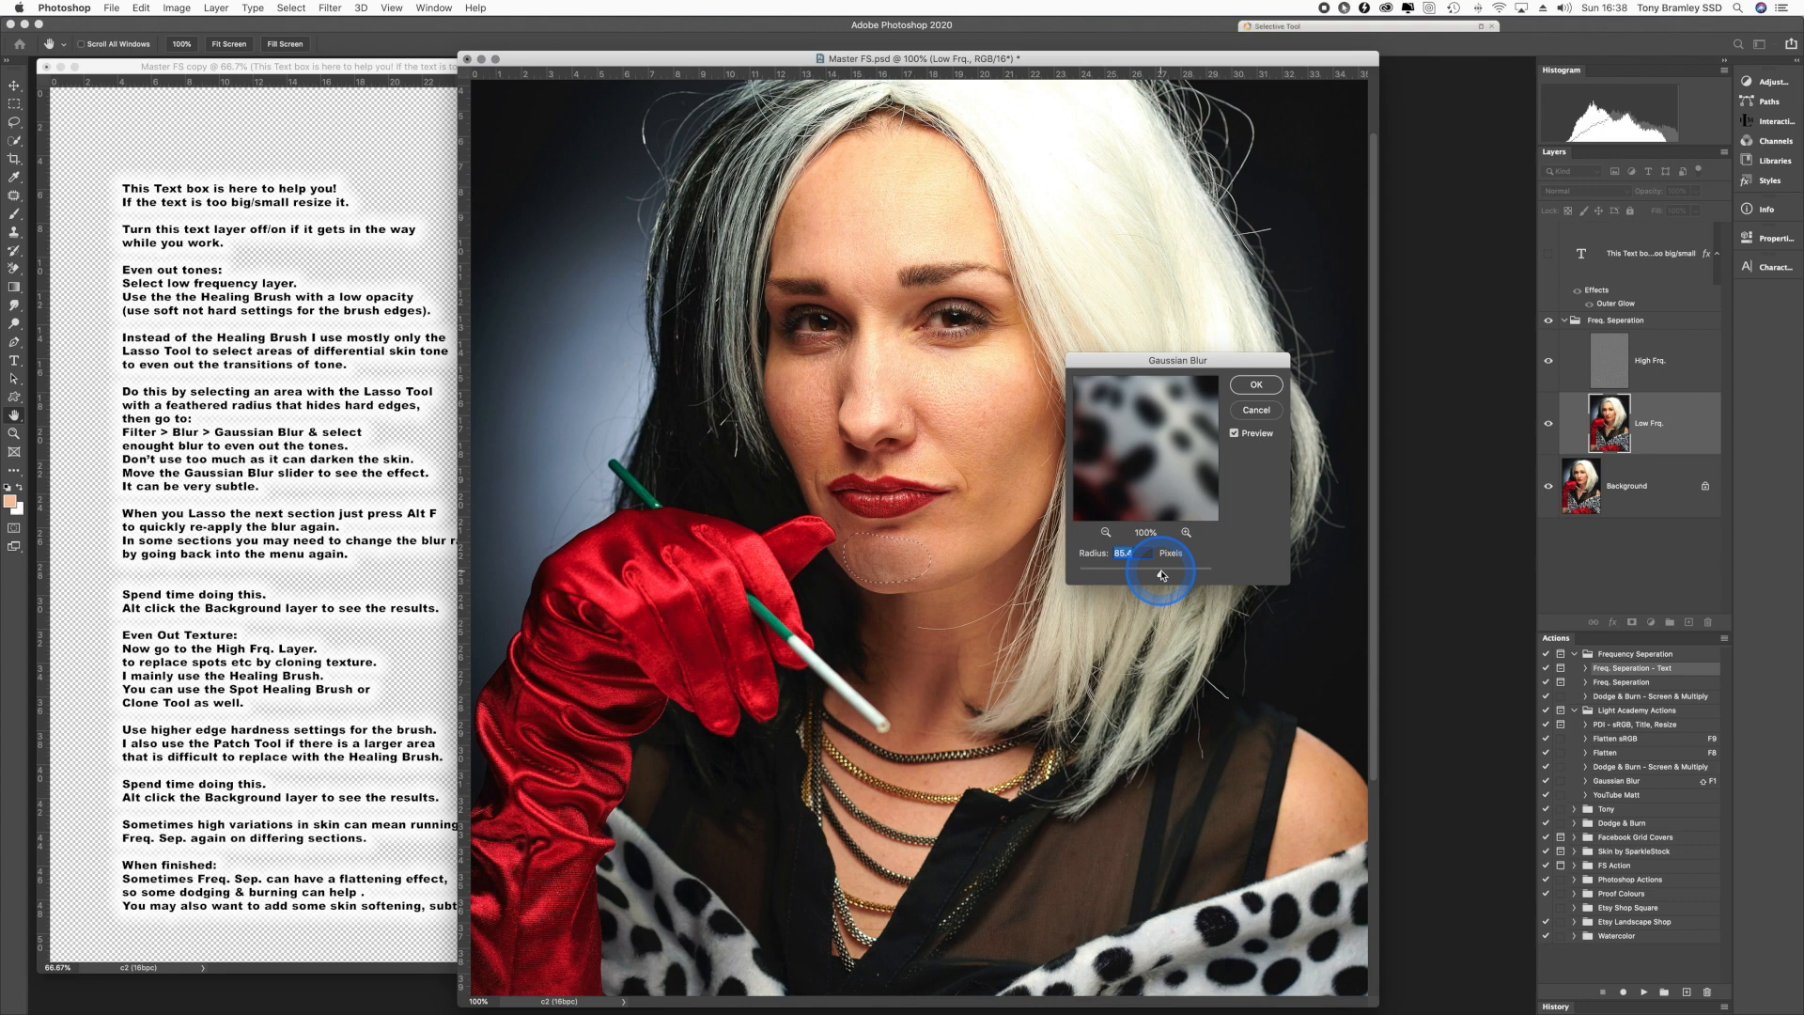
{"action": "left_click", "coordinate": [1161, 574]}
{"action": "left_click", "coordinate": [1156, 573]}
{"action": "left_click_drag", "start_coordinate": [1157, 575], "coordinate": [1151, 576]}
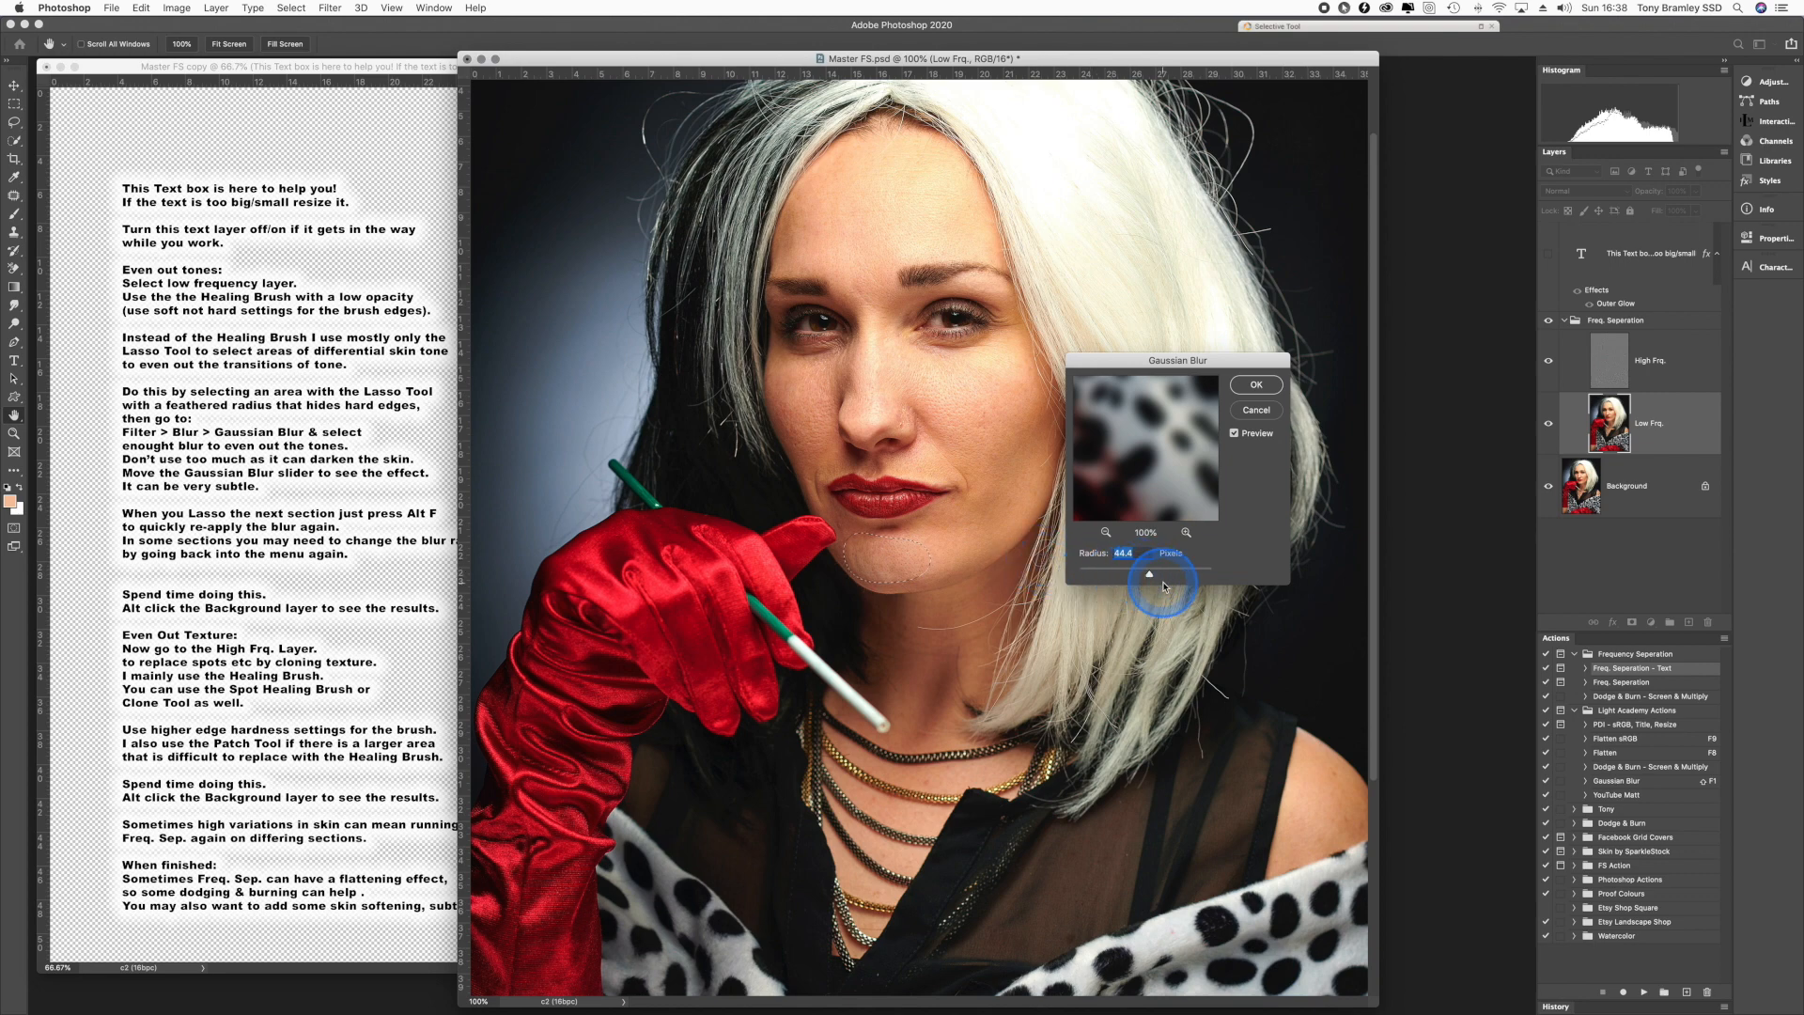
{"action": "left_click", "coordinate": [1252, 387]}
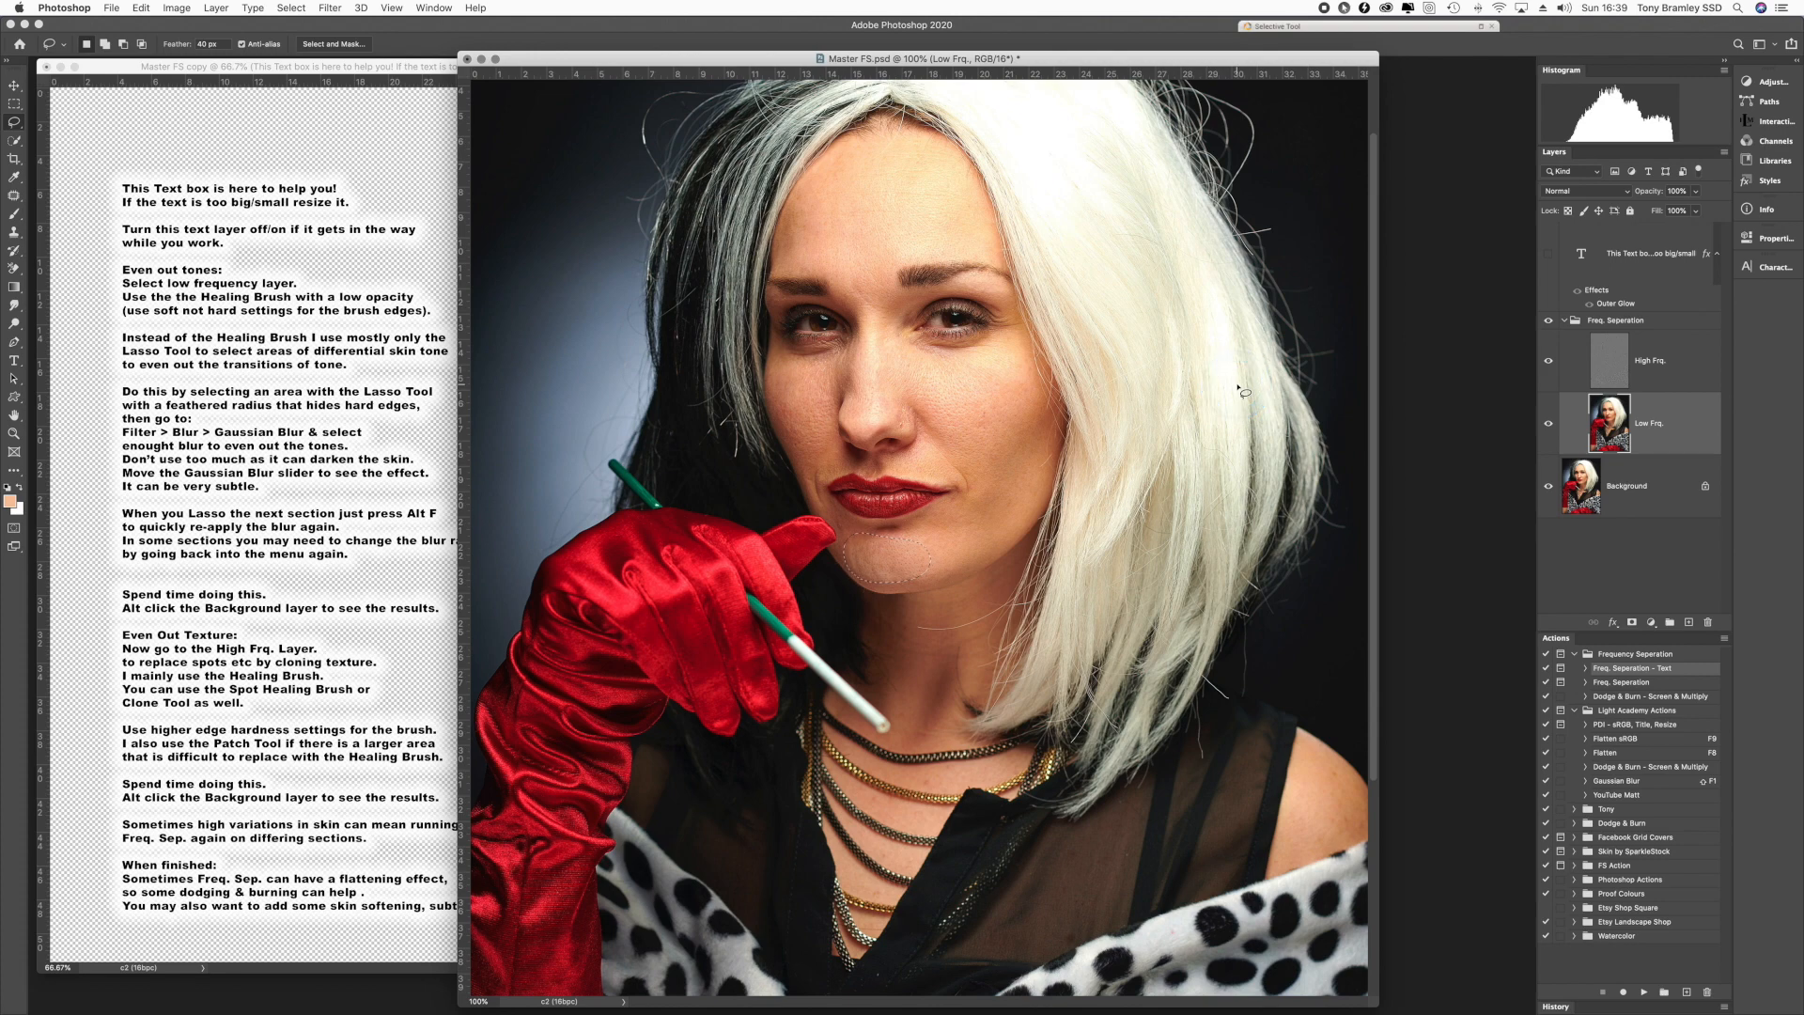
- Open the keyboard shortcut settings and expand the Filter commands to find the Last Filter entry
{"action": "left_click", "coordinate": [331, 9]}
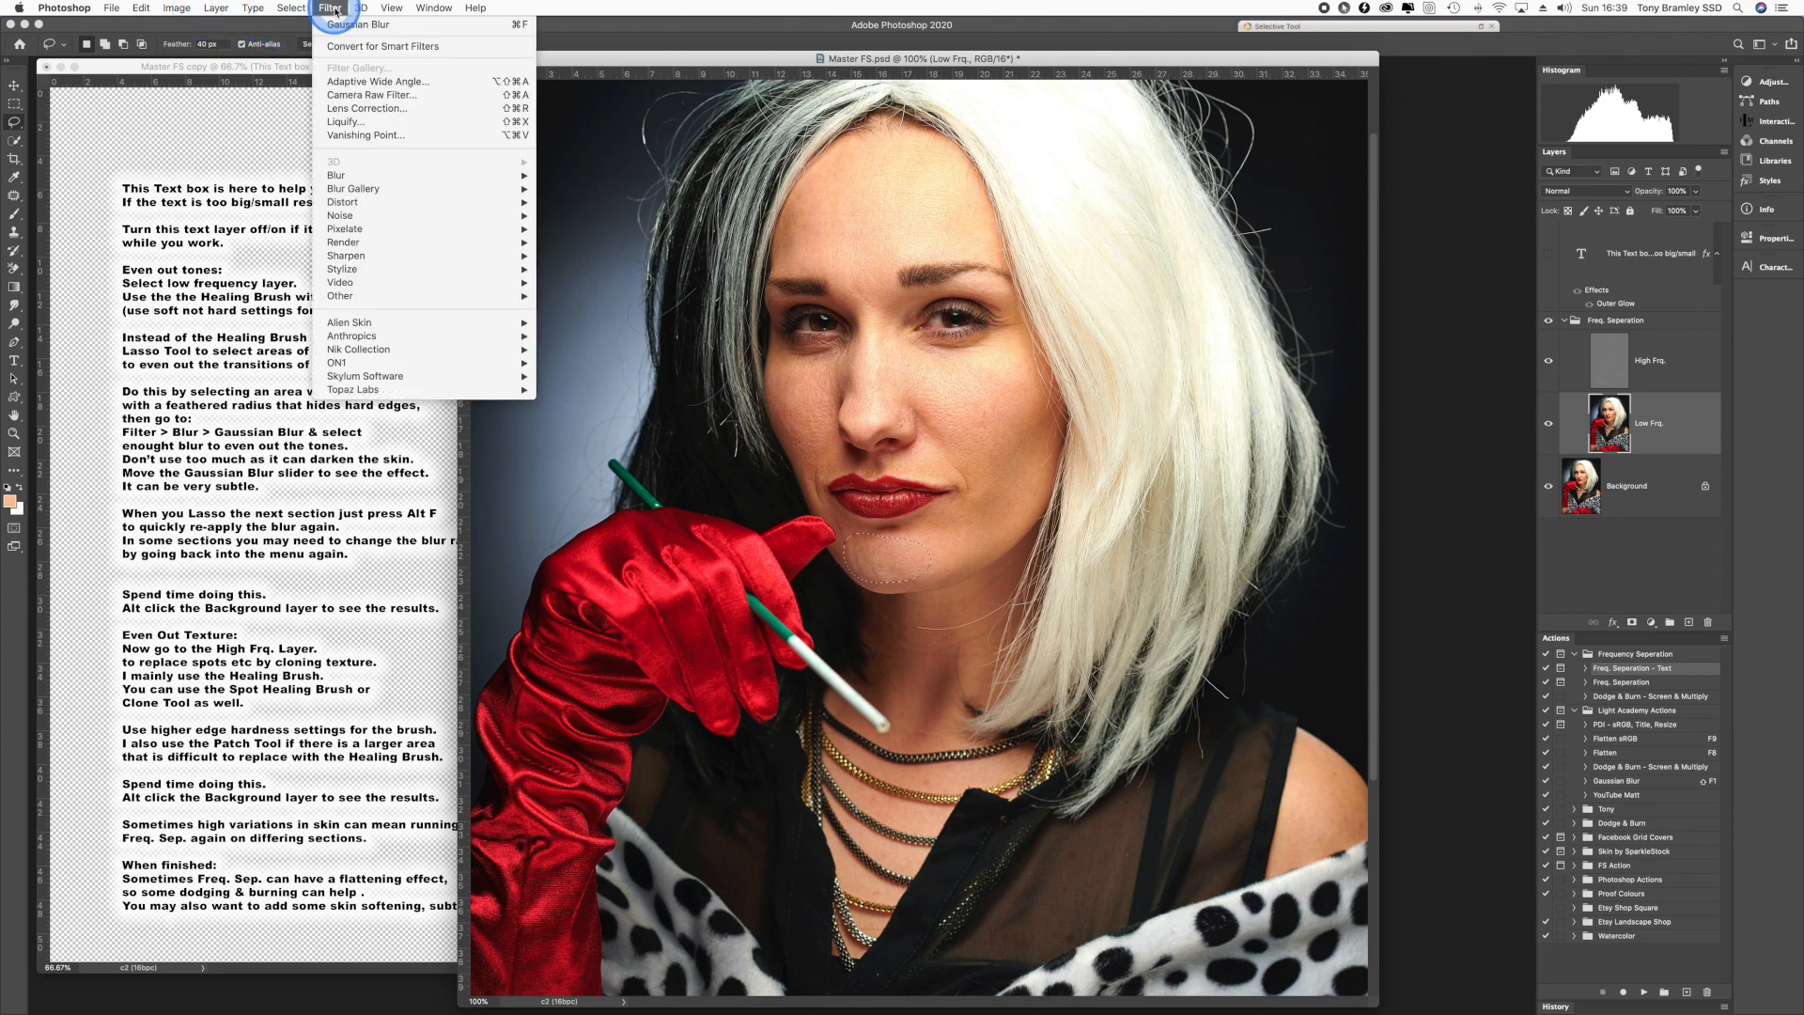
{"action": "left_click", "coordinate": [369, 26]}
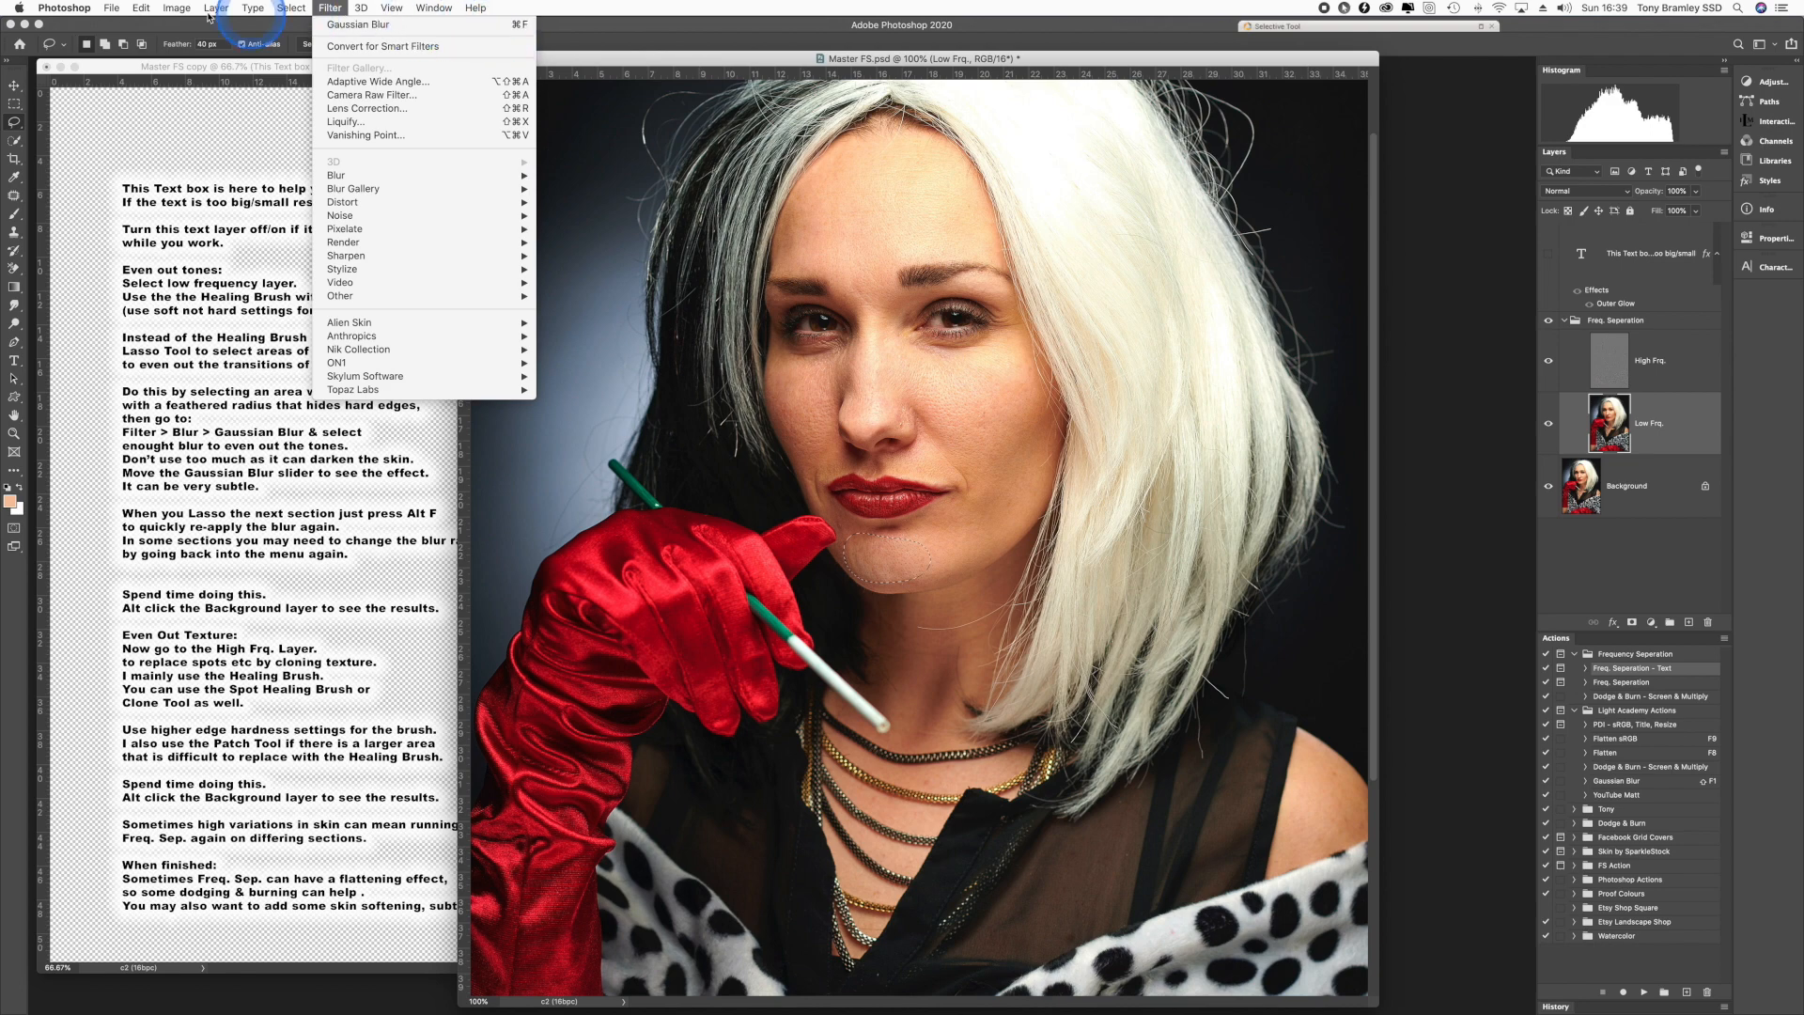
{"action": "mouse_move", "coordinate": [141, 8]}
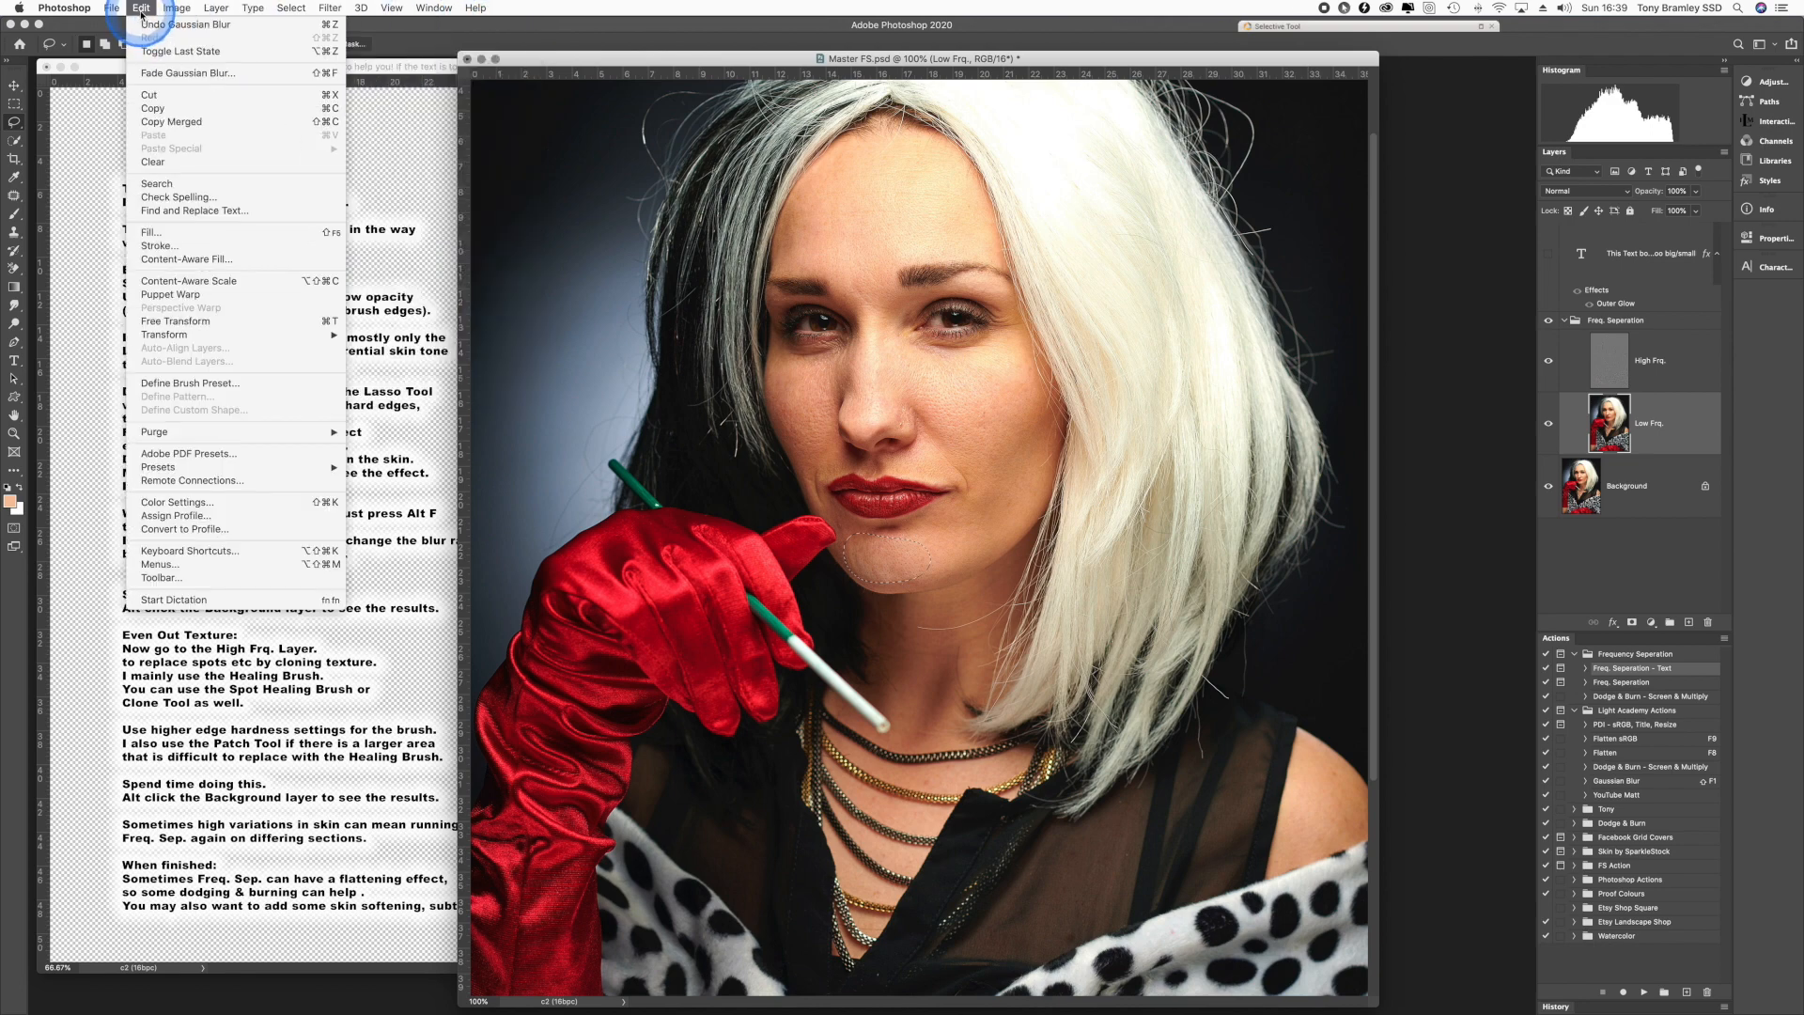
{"action": "left_click", "coordinate": [183, 551]}
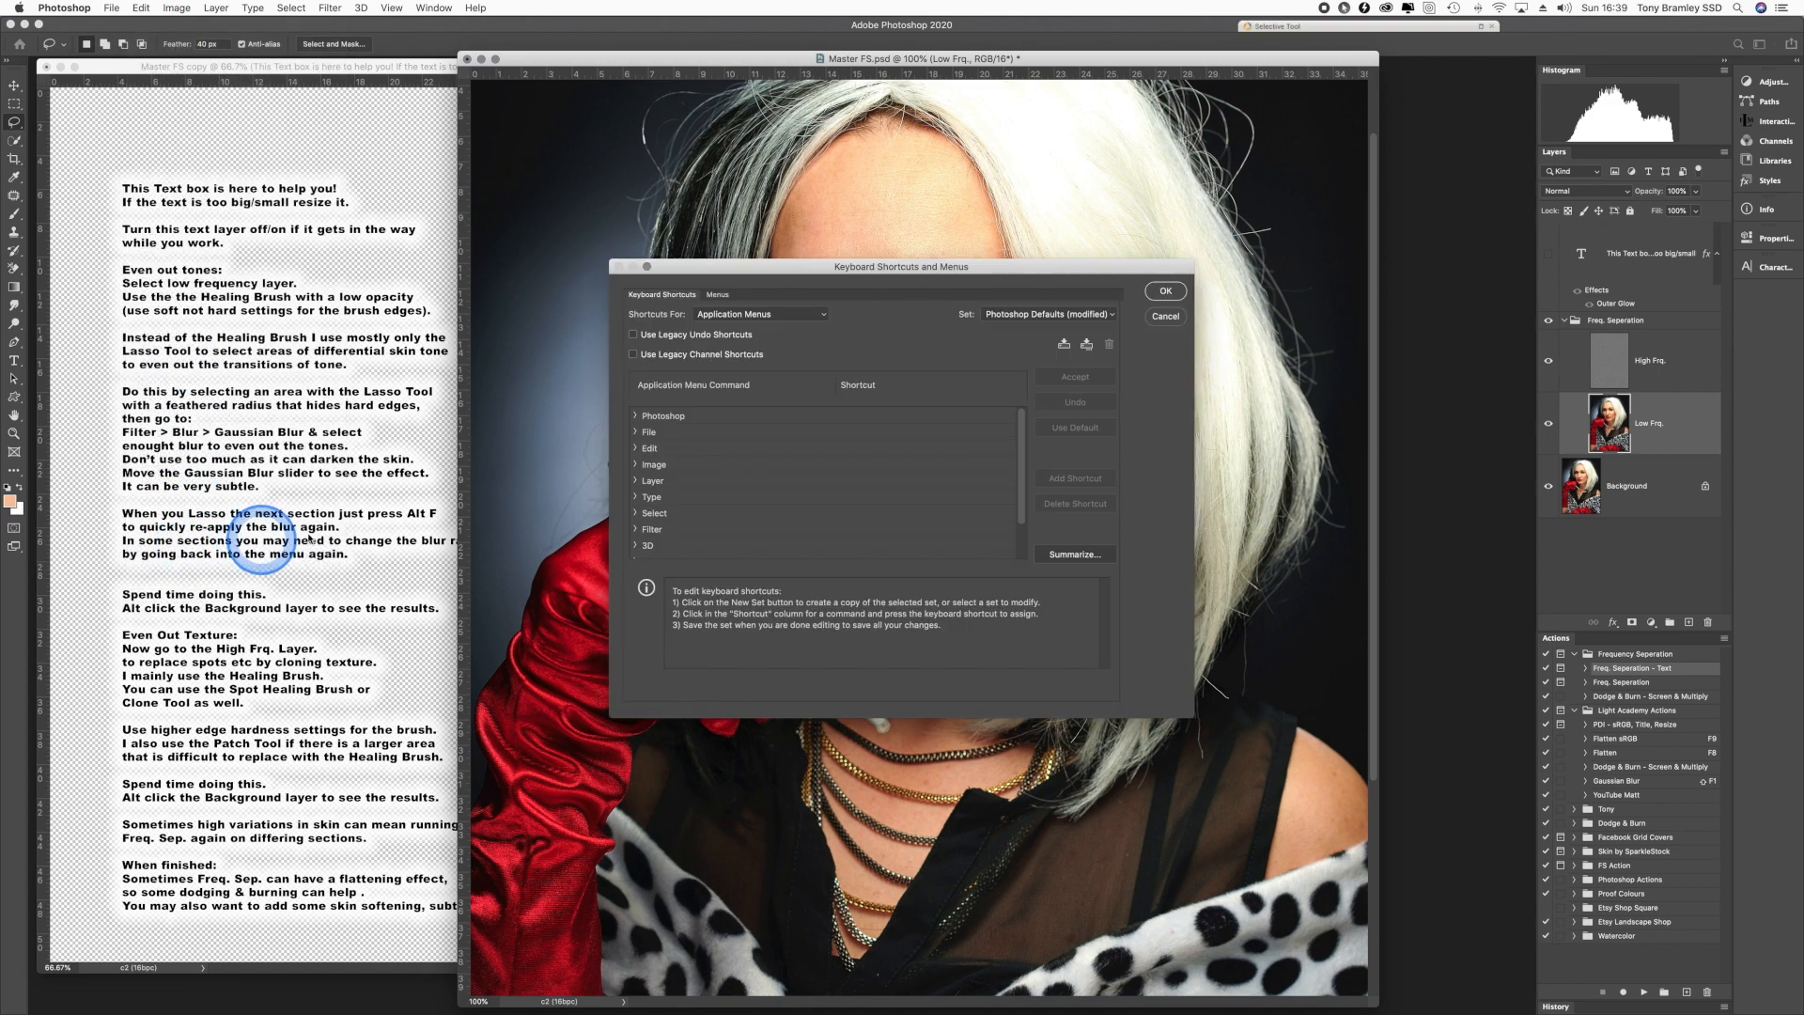
{"action": "left_click", "coordinate": [635, 530]}
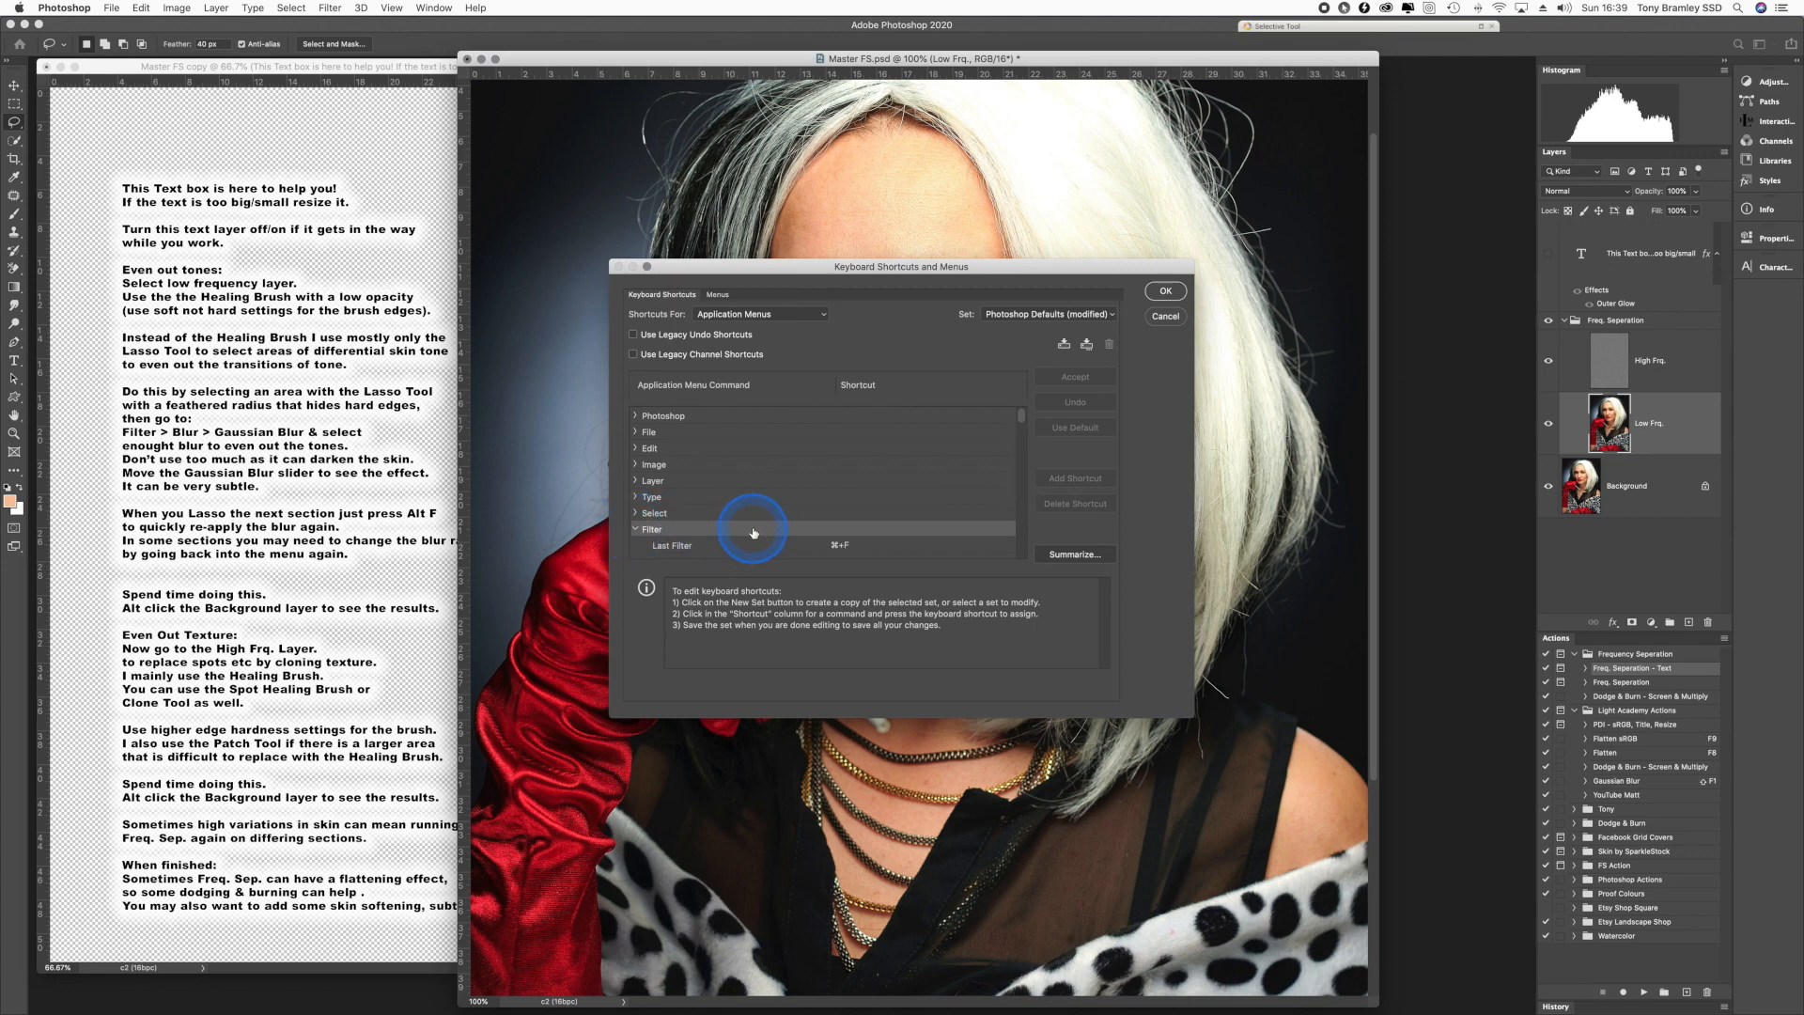
{"action": "scroll", "coordinate": [747, 526], "scroll_direction": "down", "scroll_amount": 1}
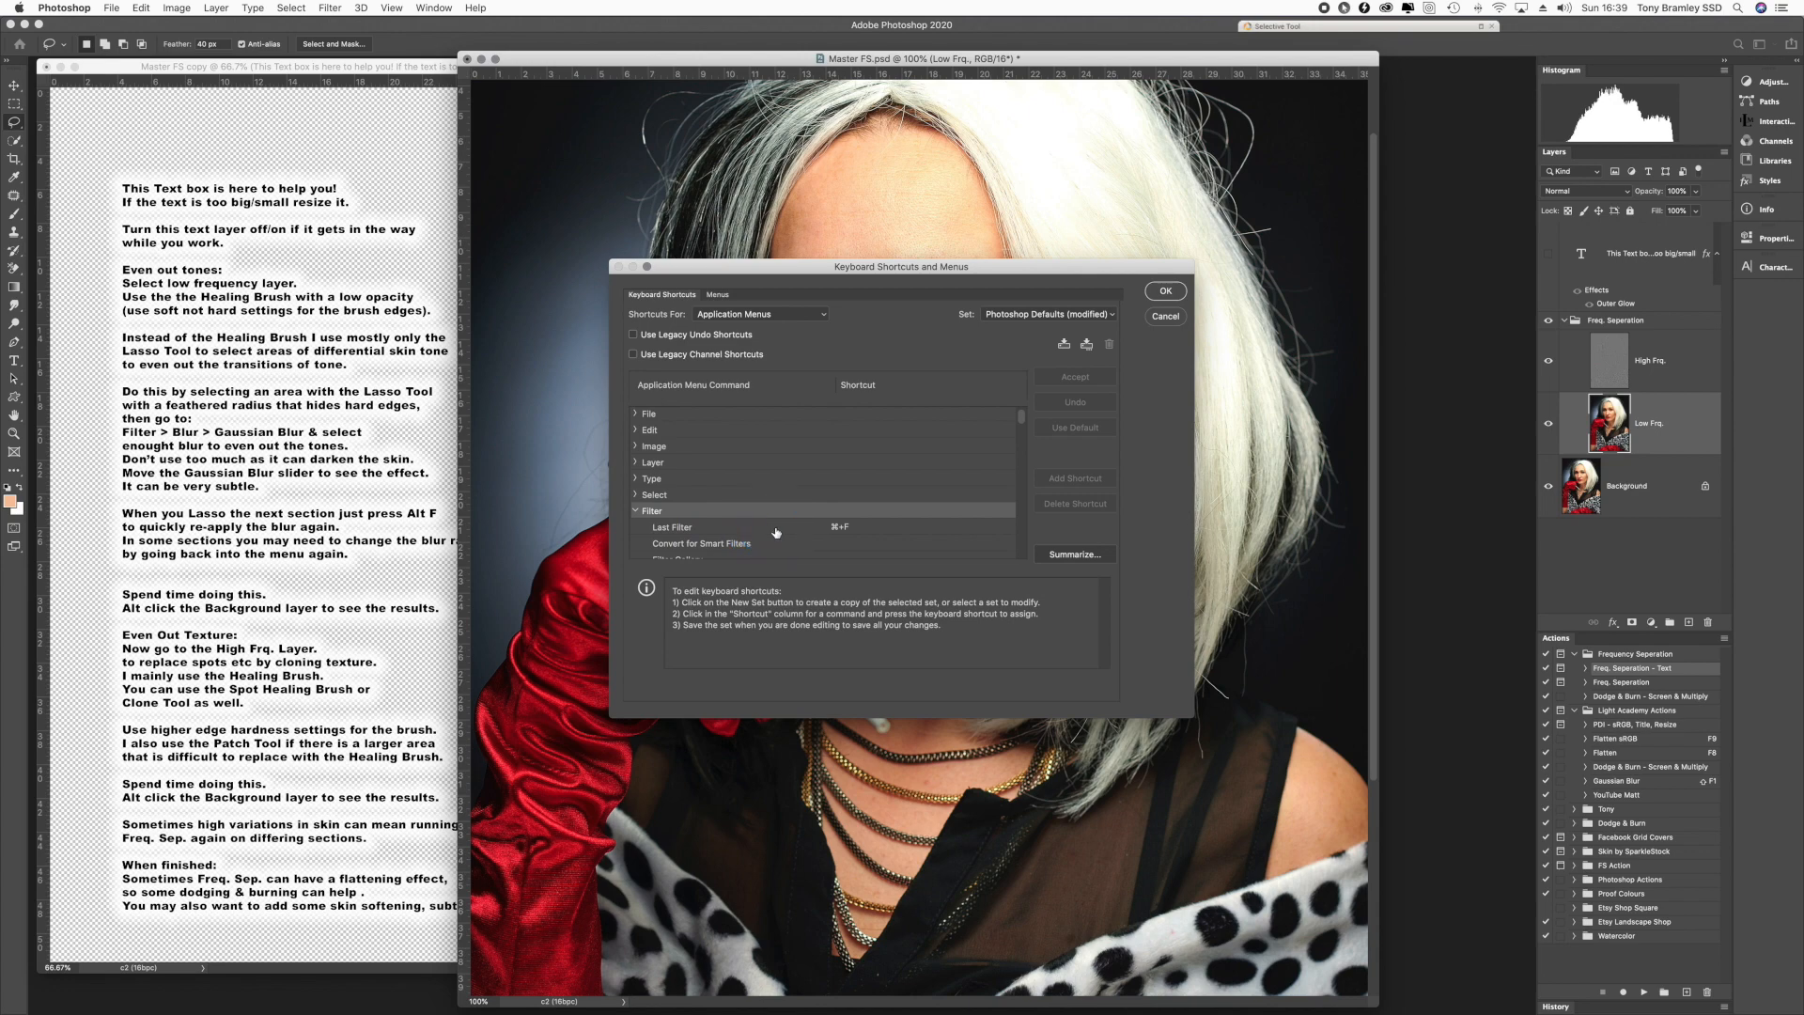
- Open the Last Filter shortcut for editing, keep it as Cmd+F, and close the keyboard shortcut settings
{"action": "left_click", "coordinate": [831, 527]}
{"action": "left_click", "coordinate": [834, 529]}
{"action": "left_click", "coordinate": [839, 529]}
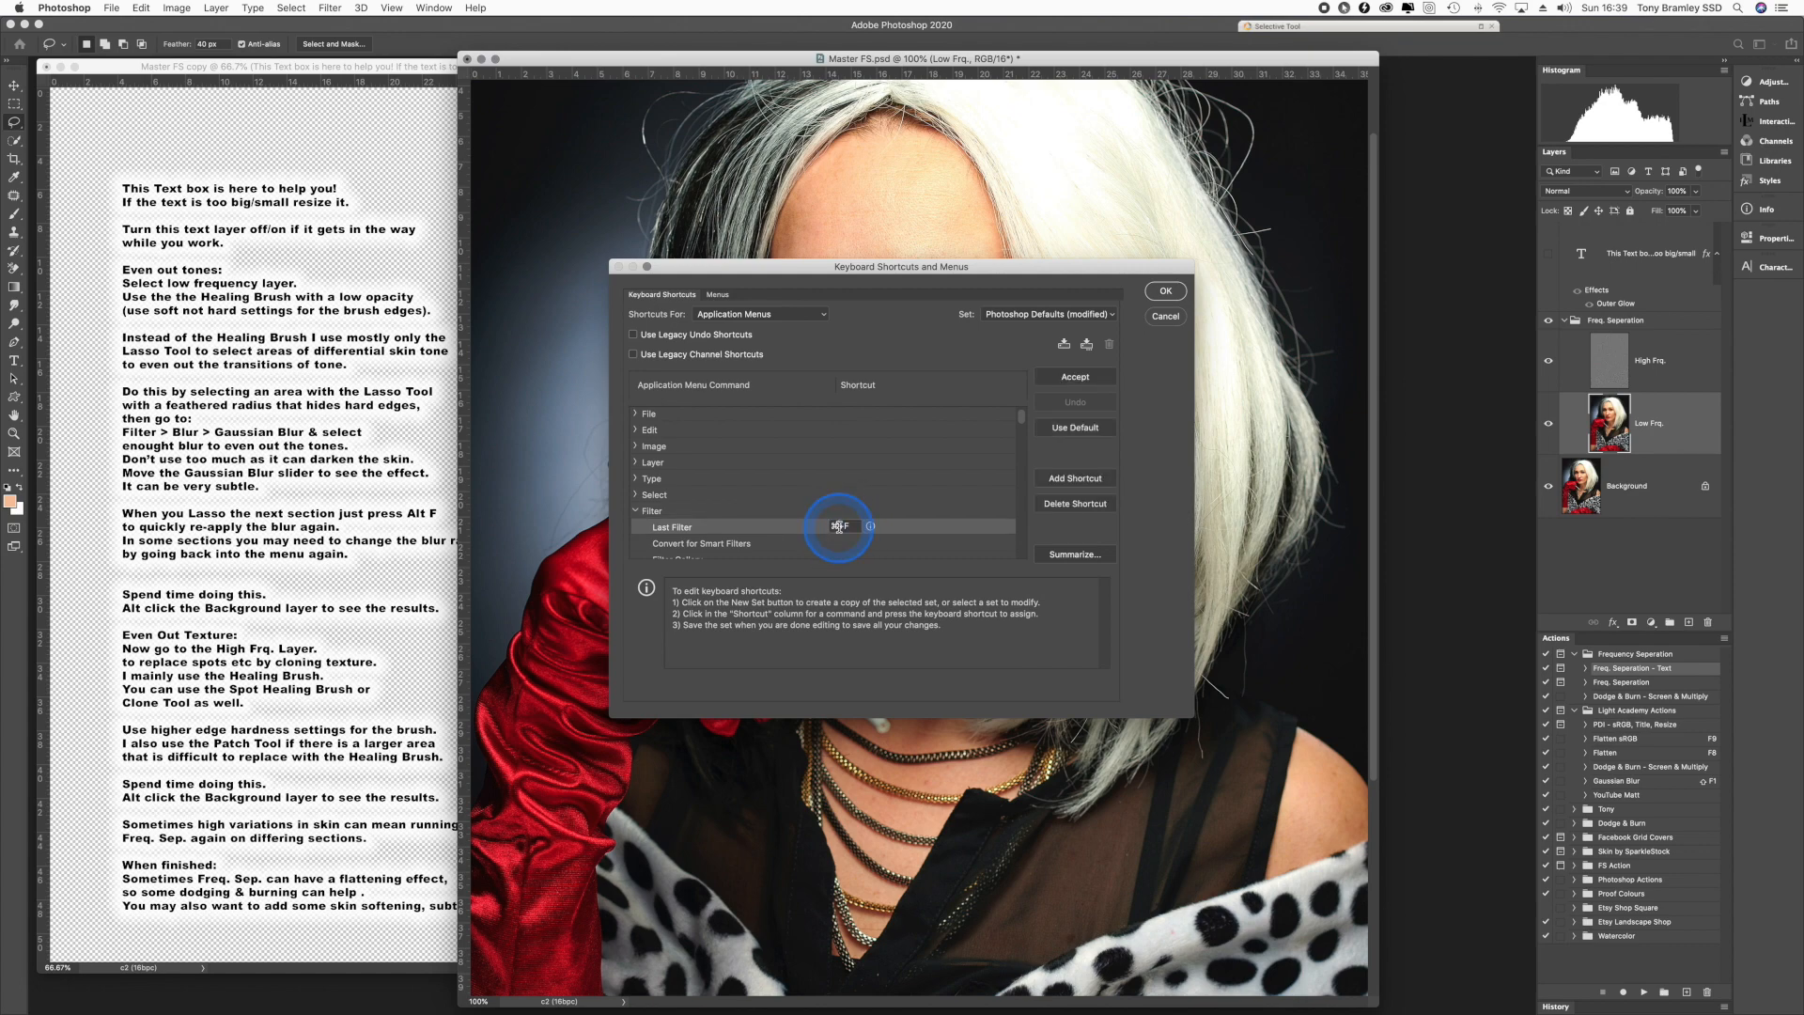
{"action": "left_click_drag", "start_coordinate": [853, 526], "coordinate": [827, 530]}
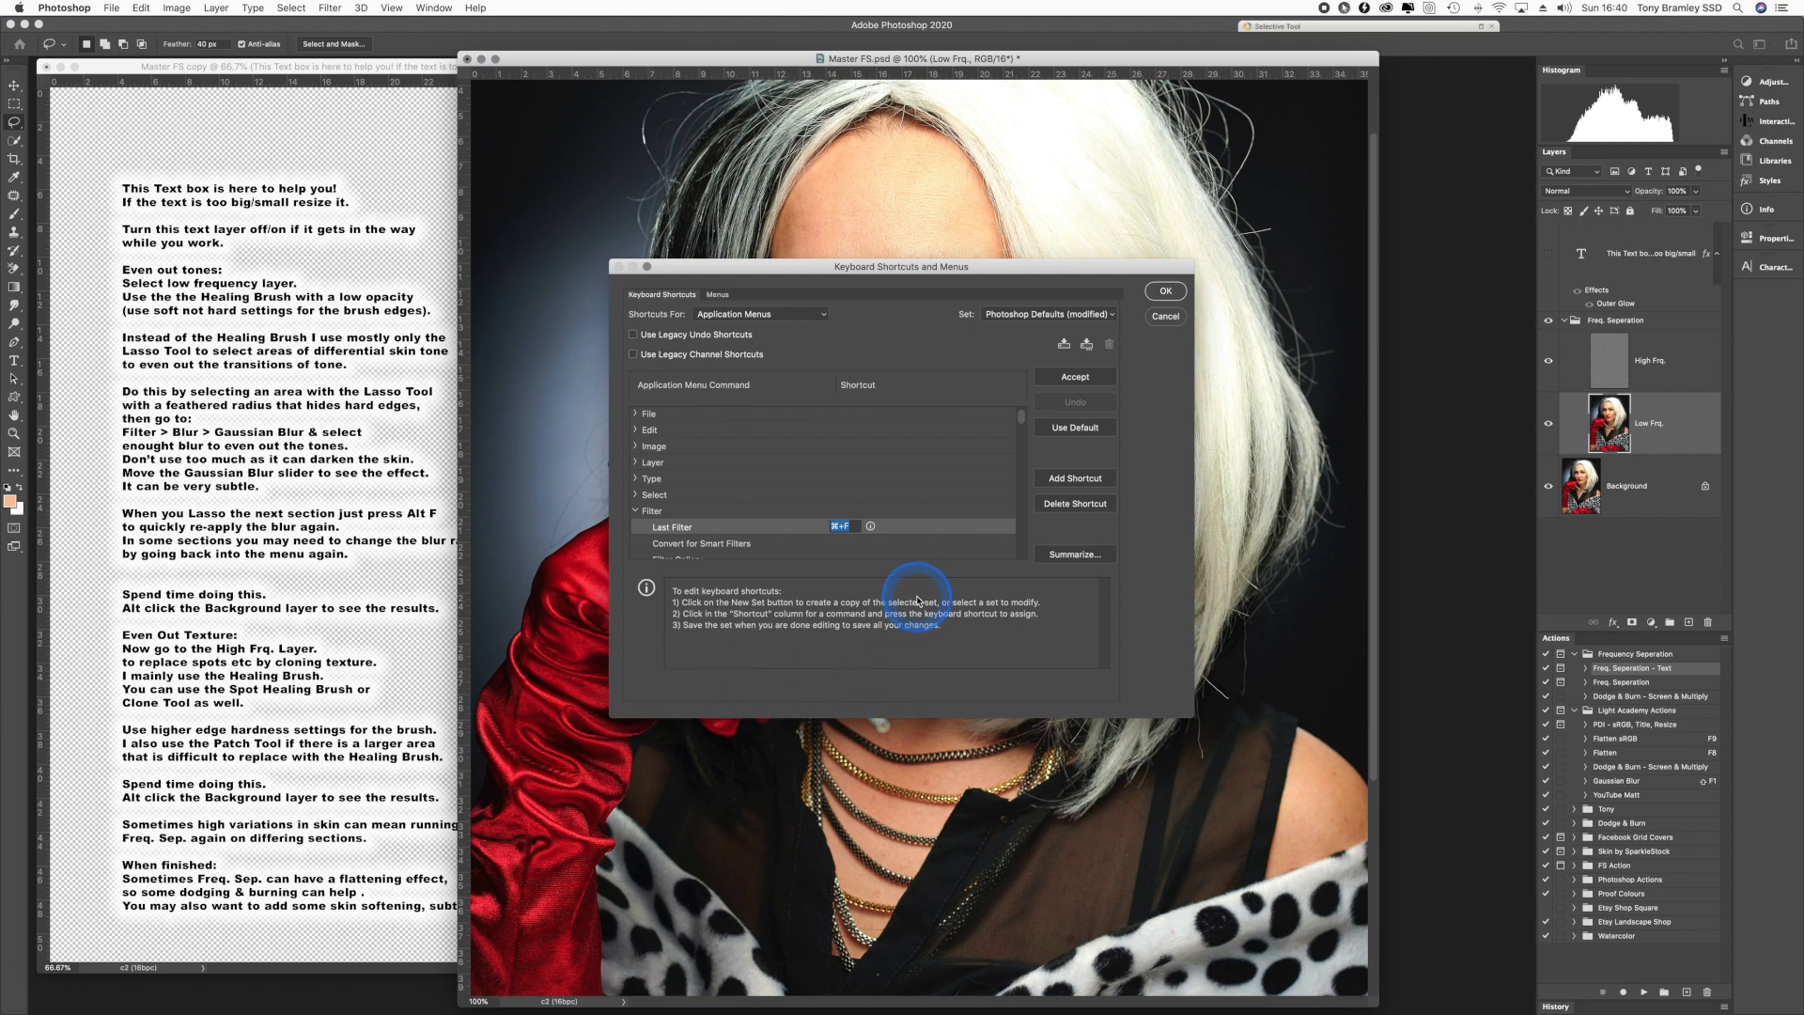
{"action": "left_click", "coordinate": [1066, 378]}
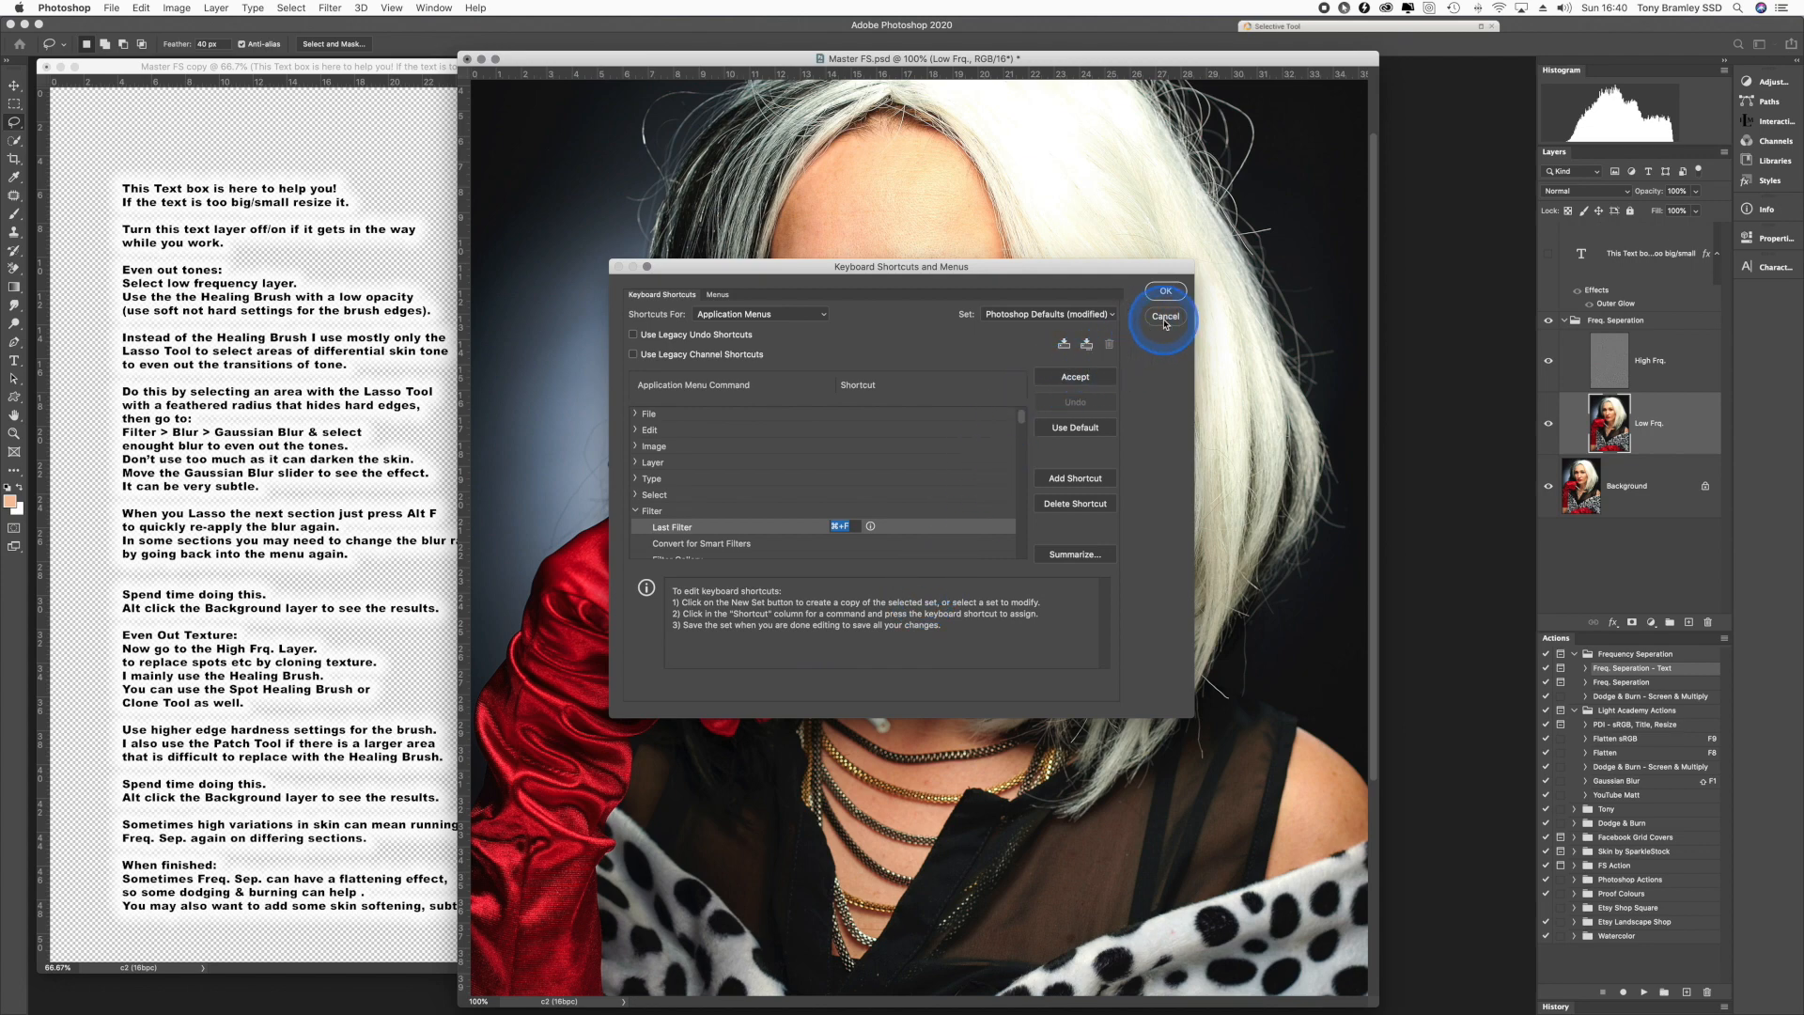
{"action": "left_click", "coordinate": [1165, 291]}
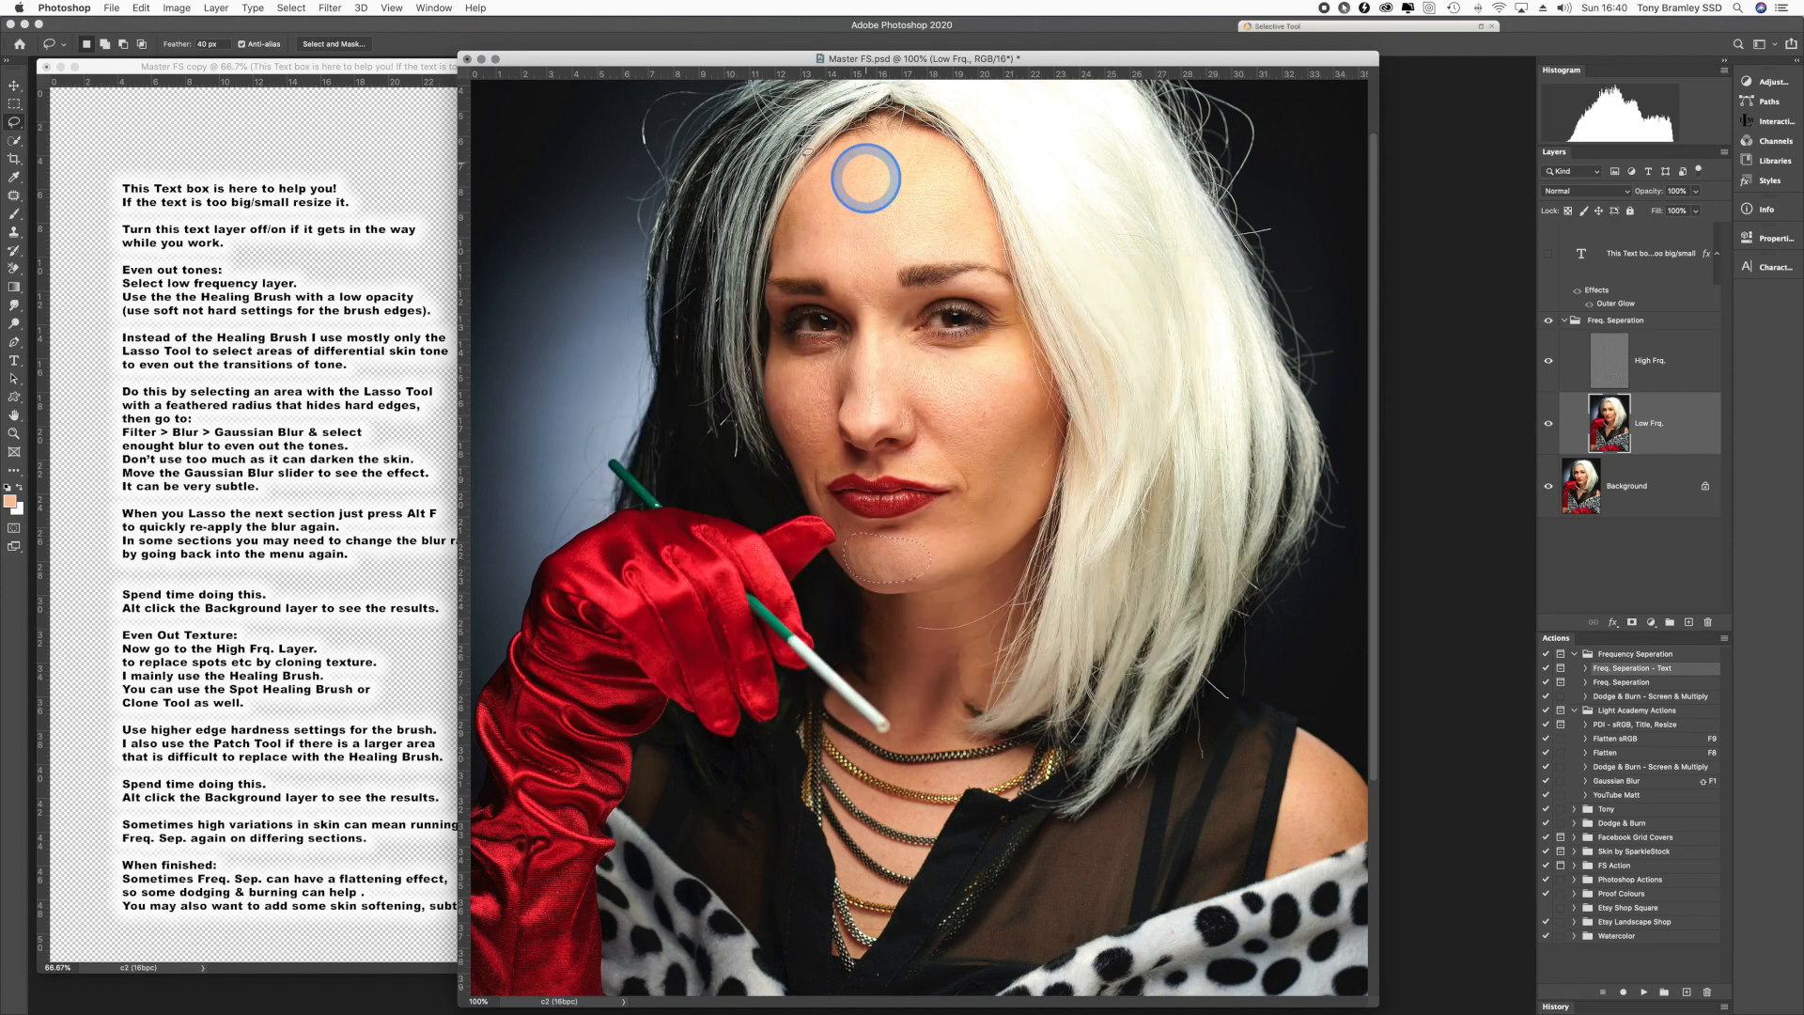
{"action": "left_click", "coordinate": [331, 8]}
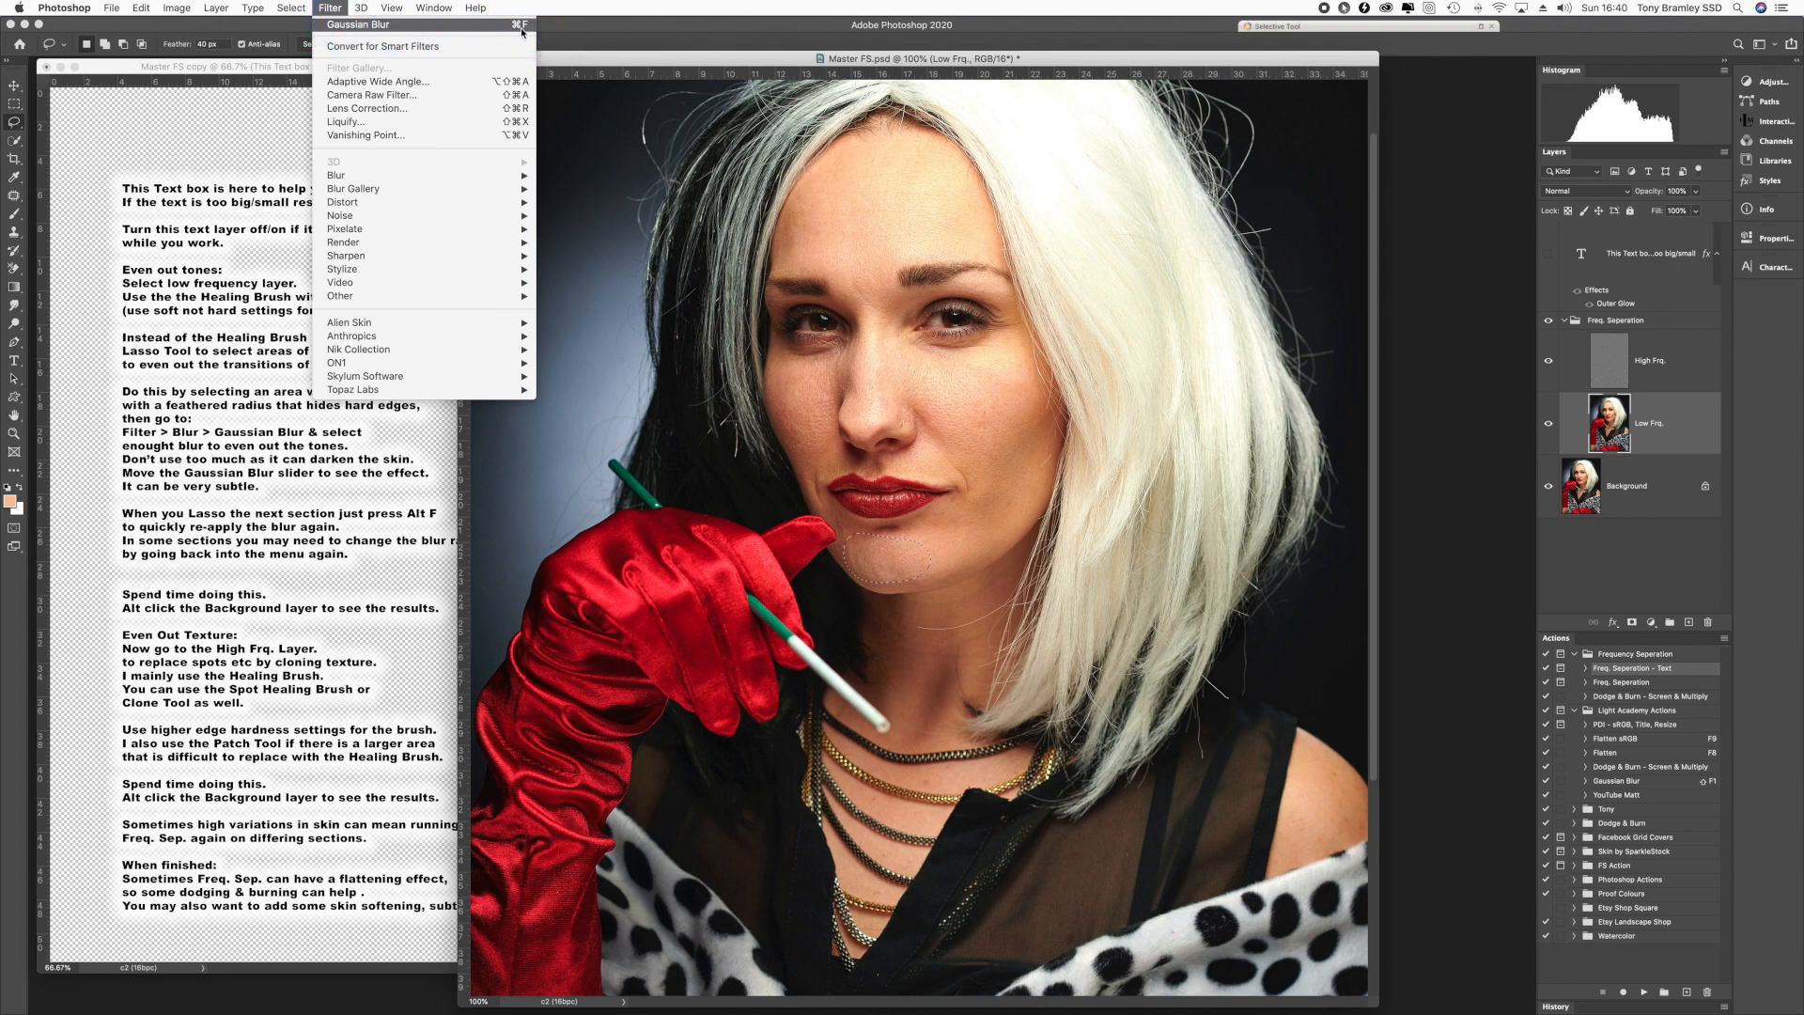
{"action": "left_click", "coordinate": [1001, 496]}
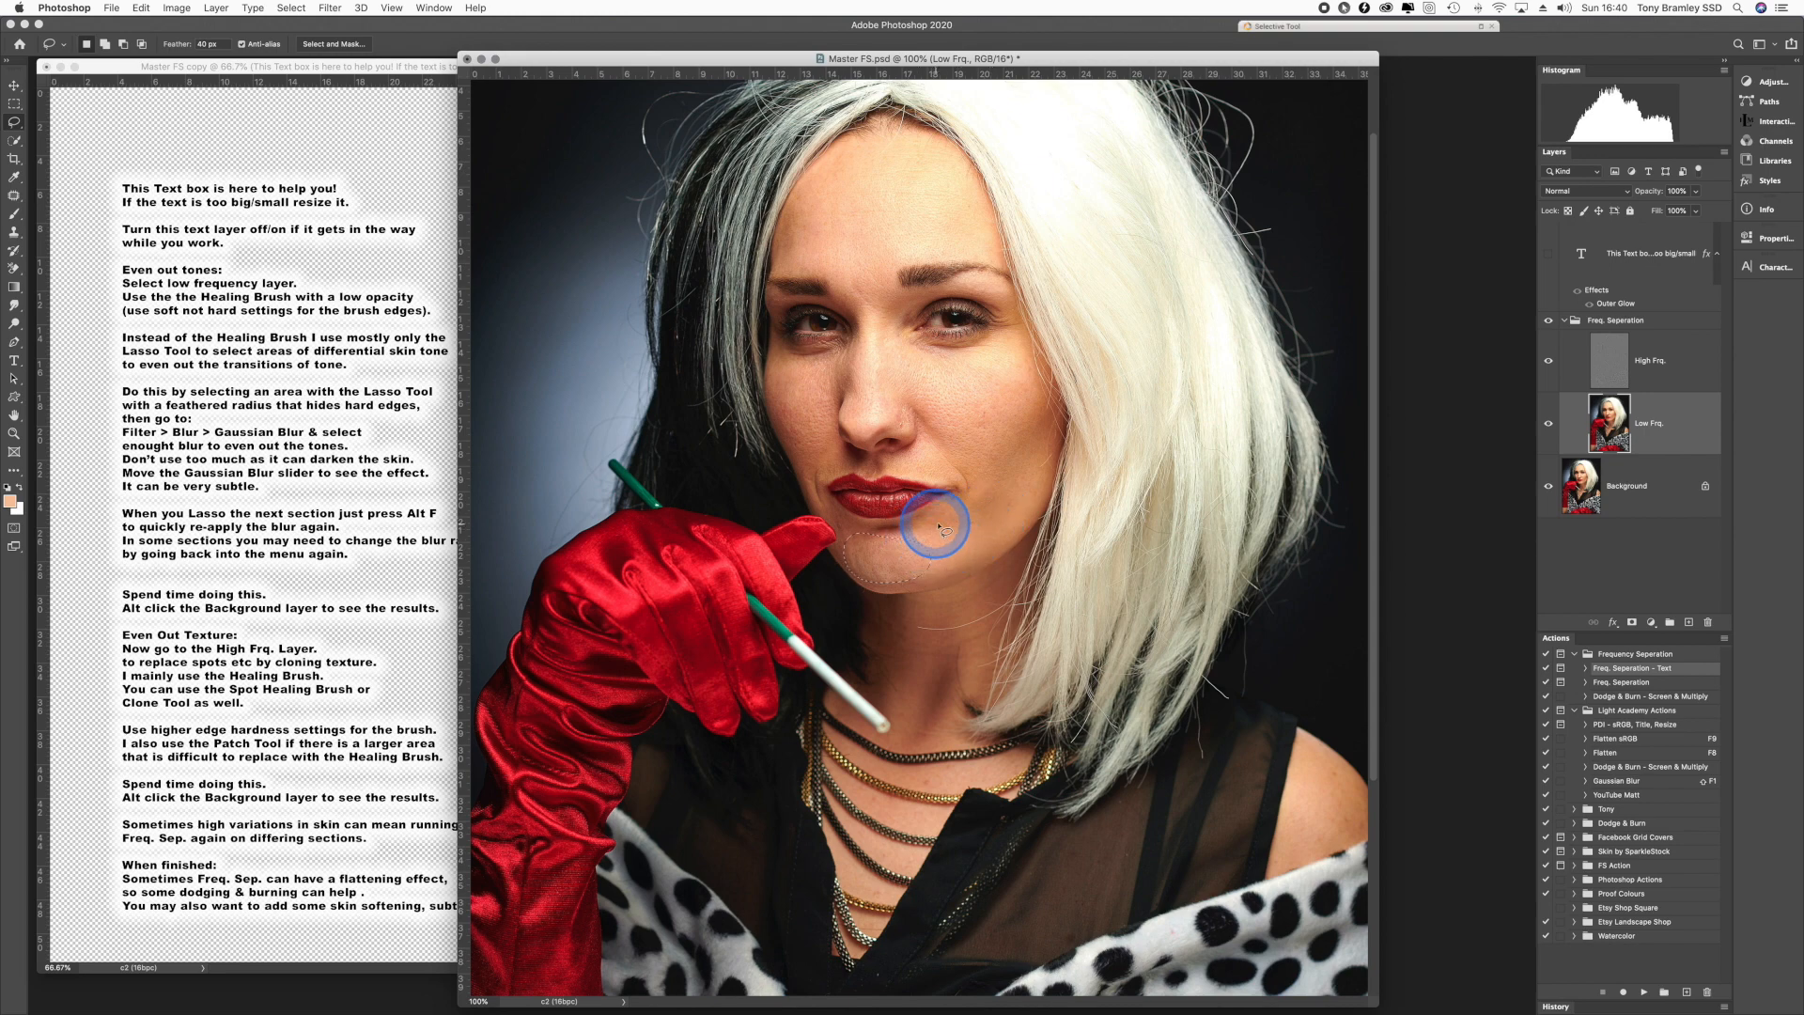
- Lasso the chin edge, the skin beside the eye and the outer cheek on the white-hair side, repeating the last Gaussian Blur on each area
{"action": "mouse_move", "coordinate": [960, 492]}
{"action": "left_mouse_down"}
{"action": "mouse_move", "coordinate": [1013, 478]}
{"action": "mouse_move", "coordinate": [1022, 503]}
{"action": "mouse_move", "coordinate": [999, 545]}
{"action": "mouse_move", "coordinate": [929, 536]}
{"action": "left_mouse_up"}
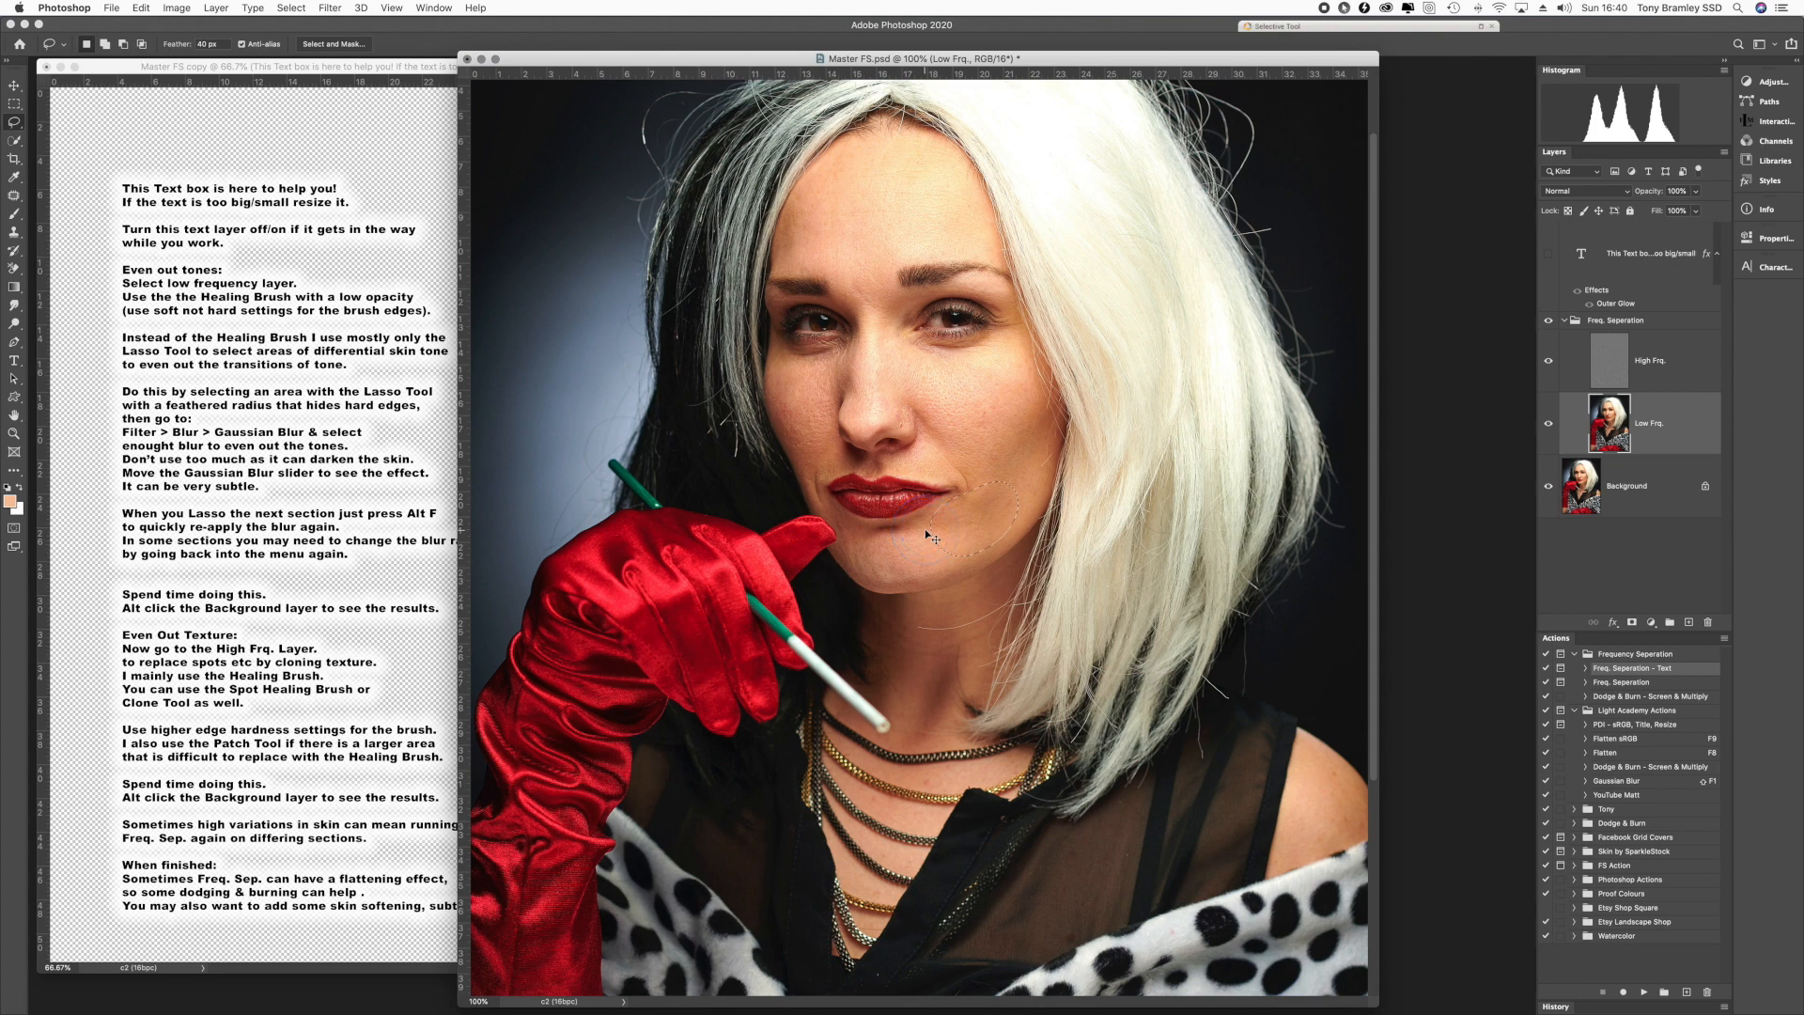
{"action": "key", "text": "super+f"}
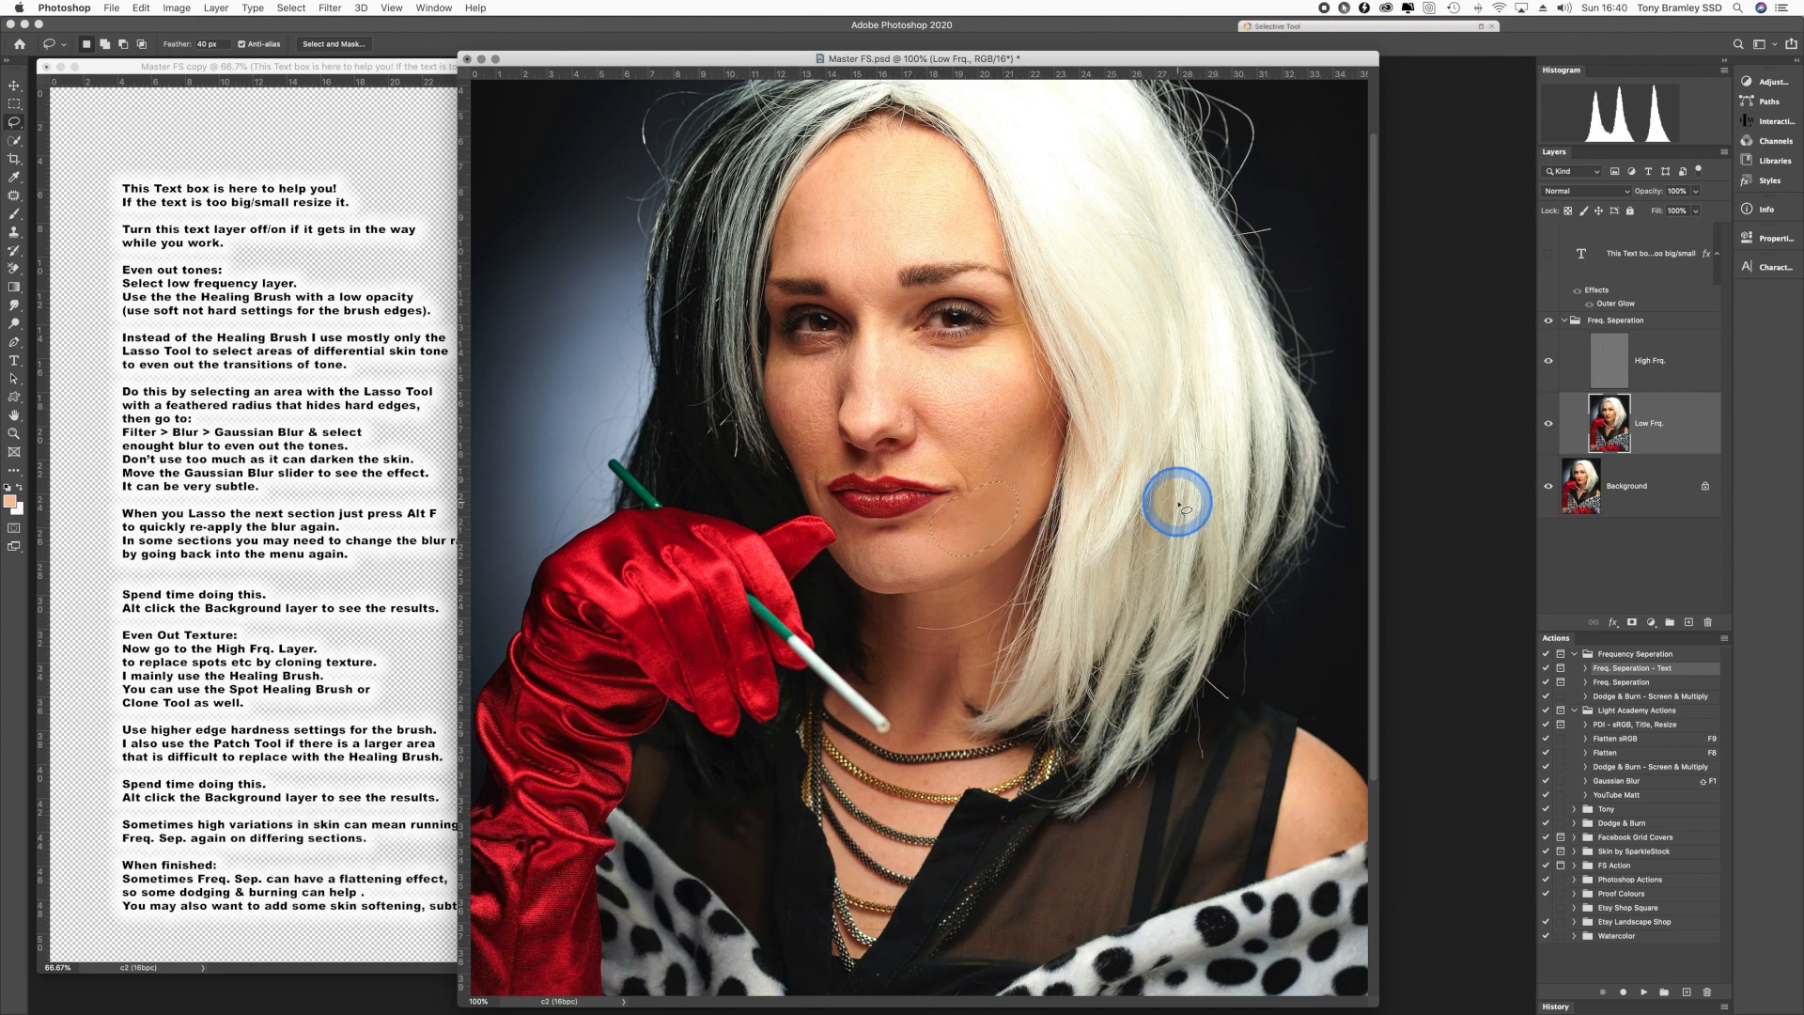
{"action": "mouse_move", "coordinate": [1023, 362]}
{"action": "left_mouse_down"}
{"action": "mouse_move", "coordinate": [1006, 323]}
{"action": "mouse_move", "coordinate": [943, 350]}
{"action": "mouse_move", "coordinate": [934, 381]}
{"action": "mouse_move", "coordinate": [978, 423]}
{"action": "mouse_move", "coordinate": [1034, 407]}
{"action": "mouse_move", "coordinate": [1025, 358]}
{"action": "left_mouse_up"}
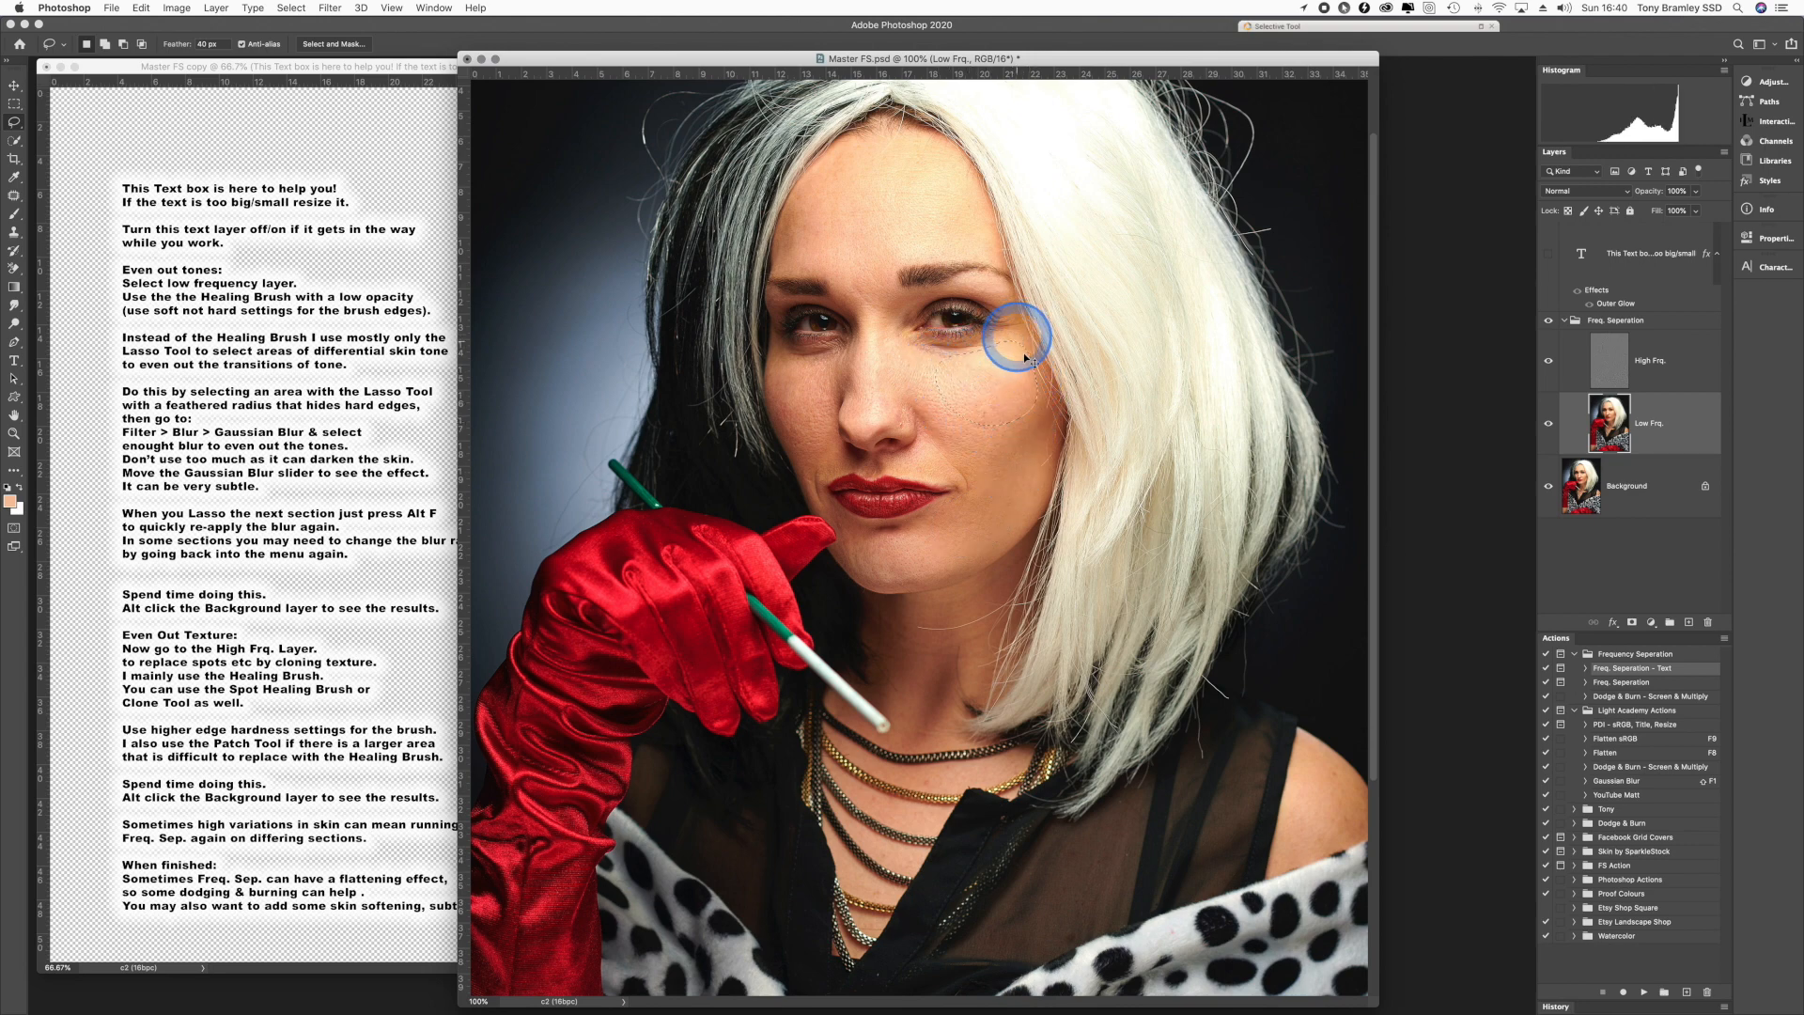
{"action": "key", "text": "super+f"}
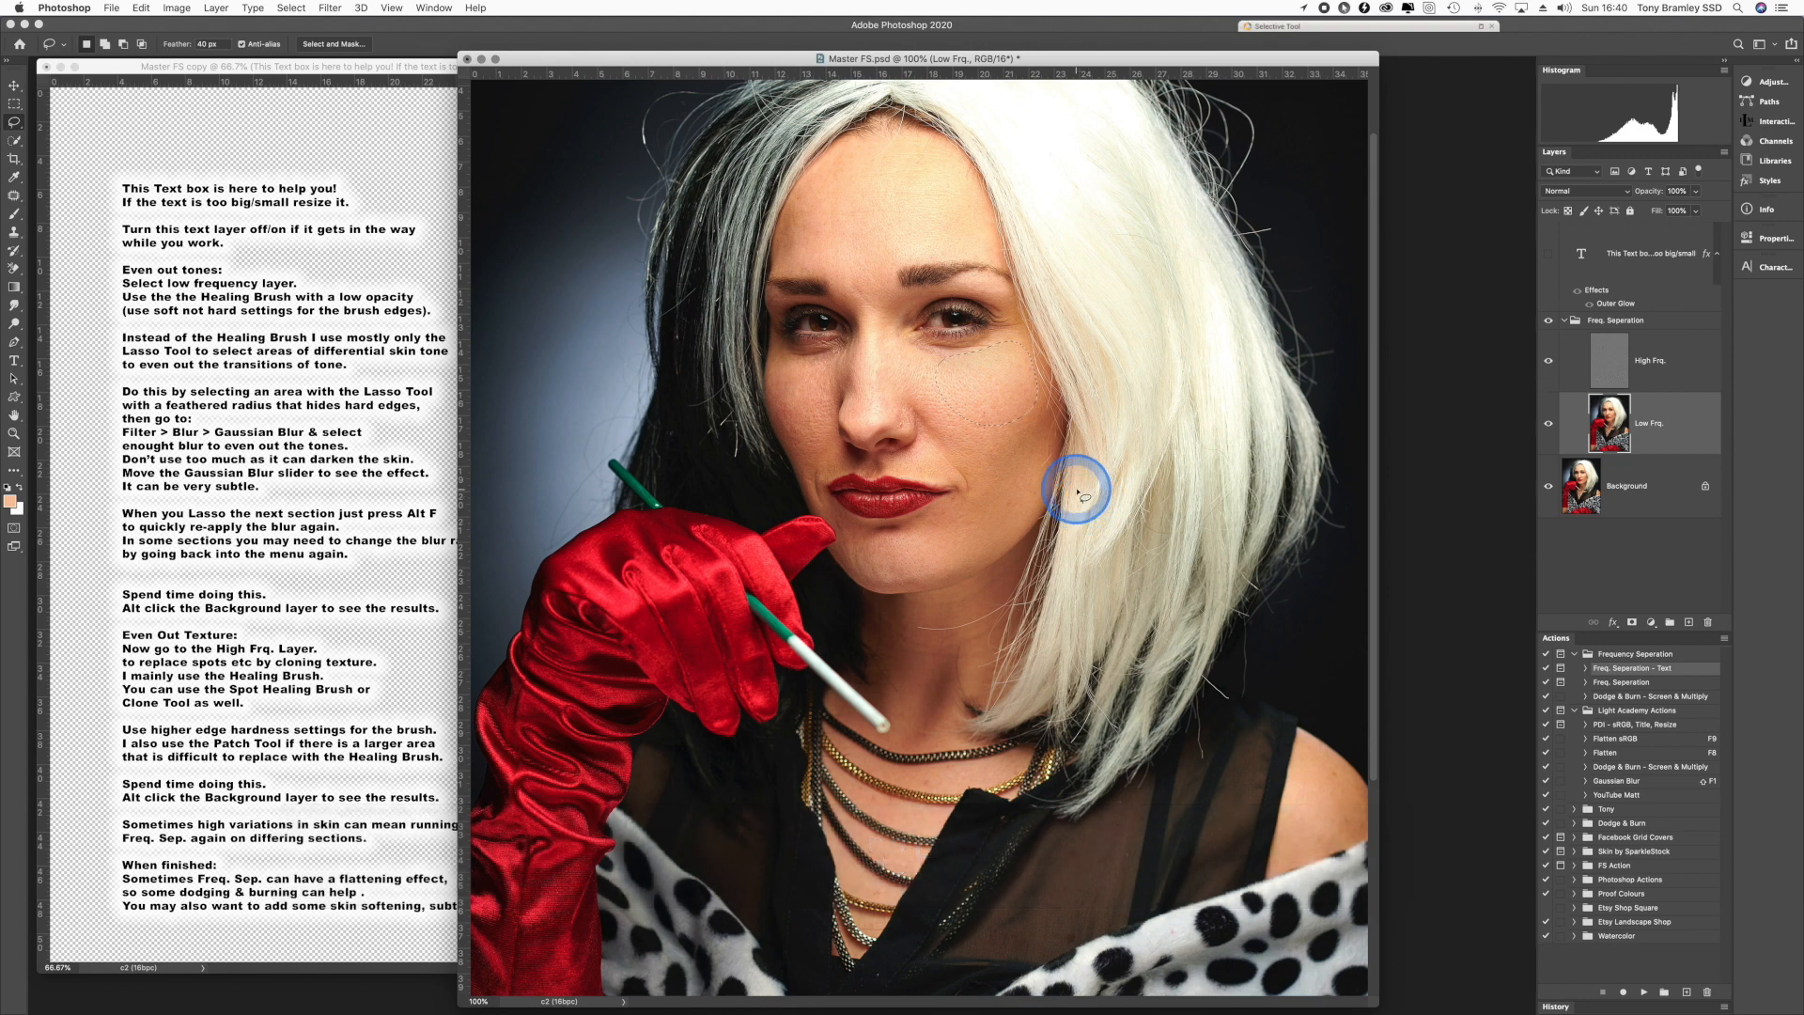
{"action": "left_click", "coordinate": [1034, 459]}
{"action": "mouse_move", "coordinate": [1036, 414]}
{"action": "left_mouse_down"}
{"action": "mouse_move", "coordinate": [983, 394]}
{"action": "mouse_move", "coordinate": [942, 419]}
{"action": "mouse_move", "coordinate": [986, 491]}
{"action": "mouse_move", "coordinate": [1034, 477]}
{"action": "mouse_move", "coordinate": [1007, 504]}
{"action": "left_mouse_up"}
{"action": "key", "text": "super+f"}
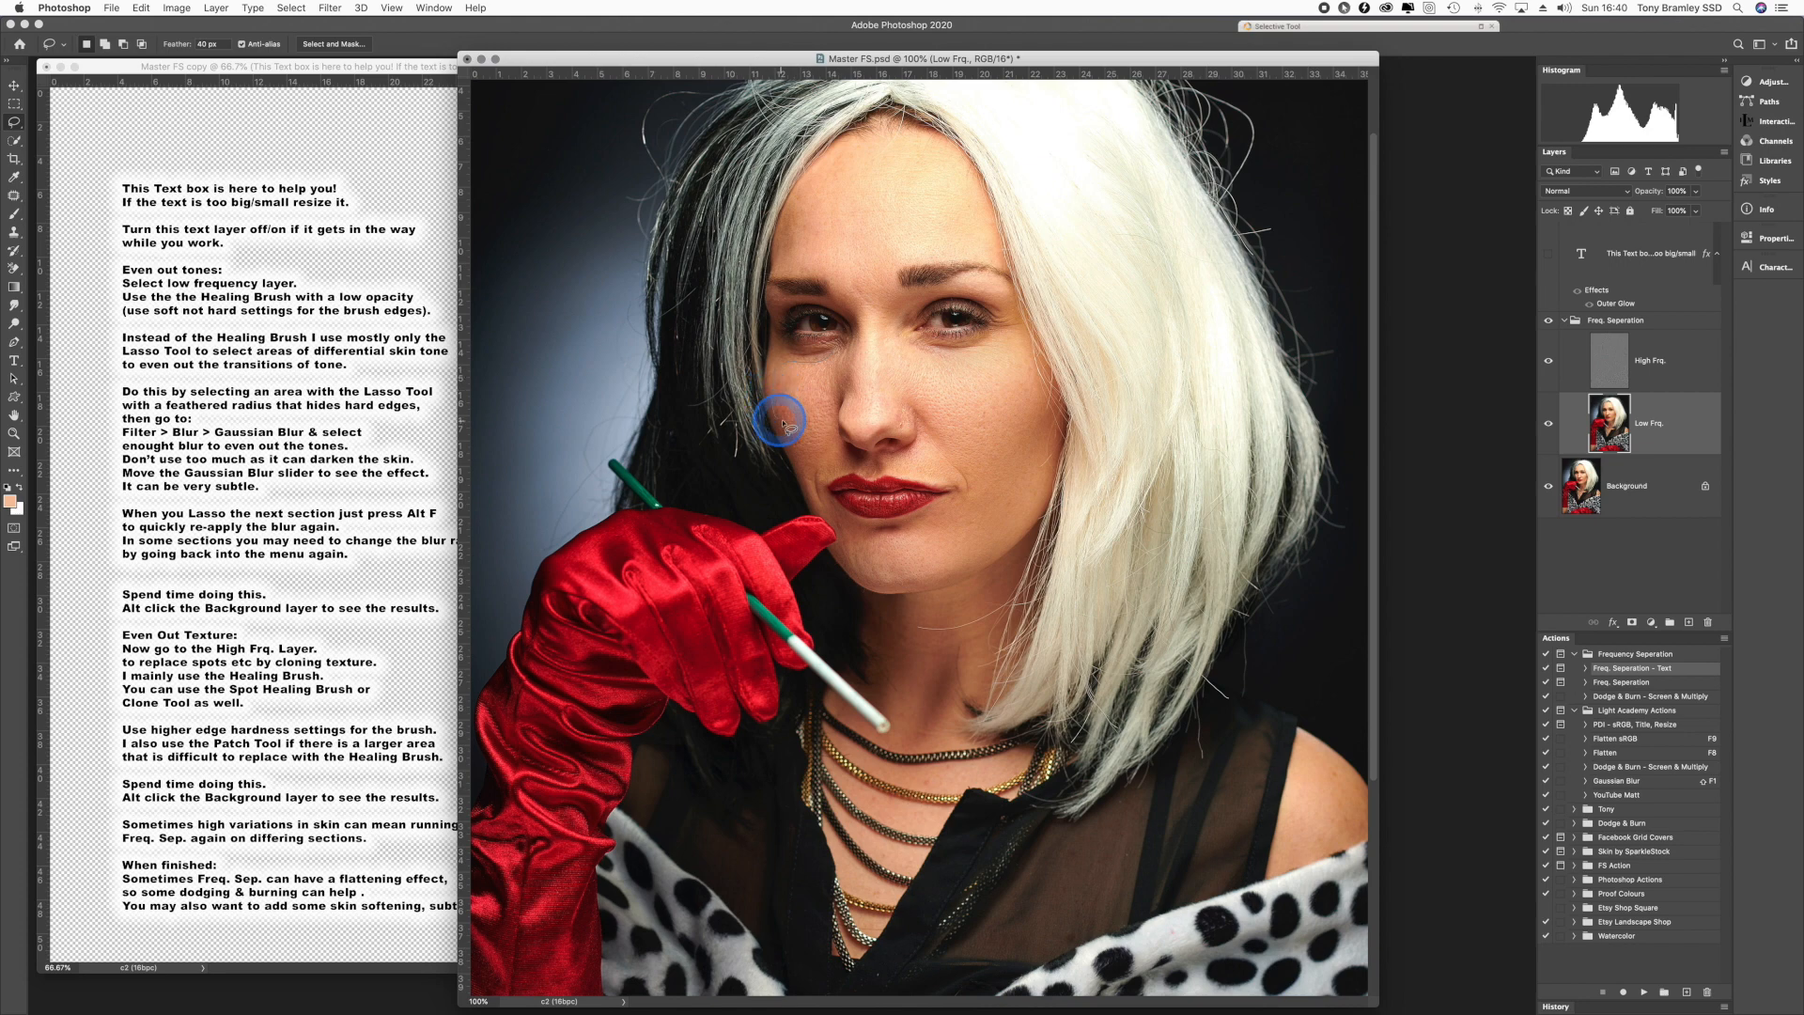
- Lasso the dark-hair-side cheek, the skin beside the mouth corner and the upper lip area, reapplying the last Gaussian Blur to each
{"action": "mouse_move", "coordinate": [818, 415]}
{"action": "left_mouse_down"}
{"action": "mouse_move", "coordinate": [838, 342]}
{"action": "mouse_move", "coordinate": [850, 404]}
{"action": "left_mouse_up"}
{"action": "key", "text": "super+f"}
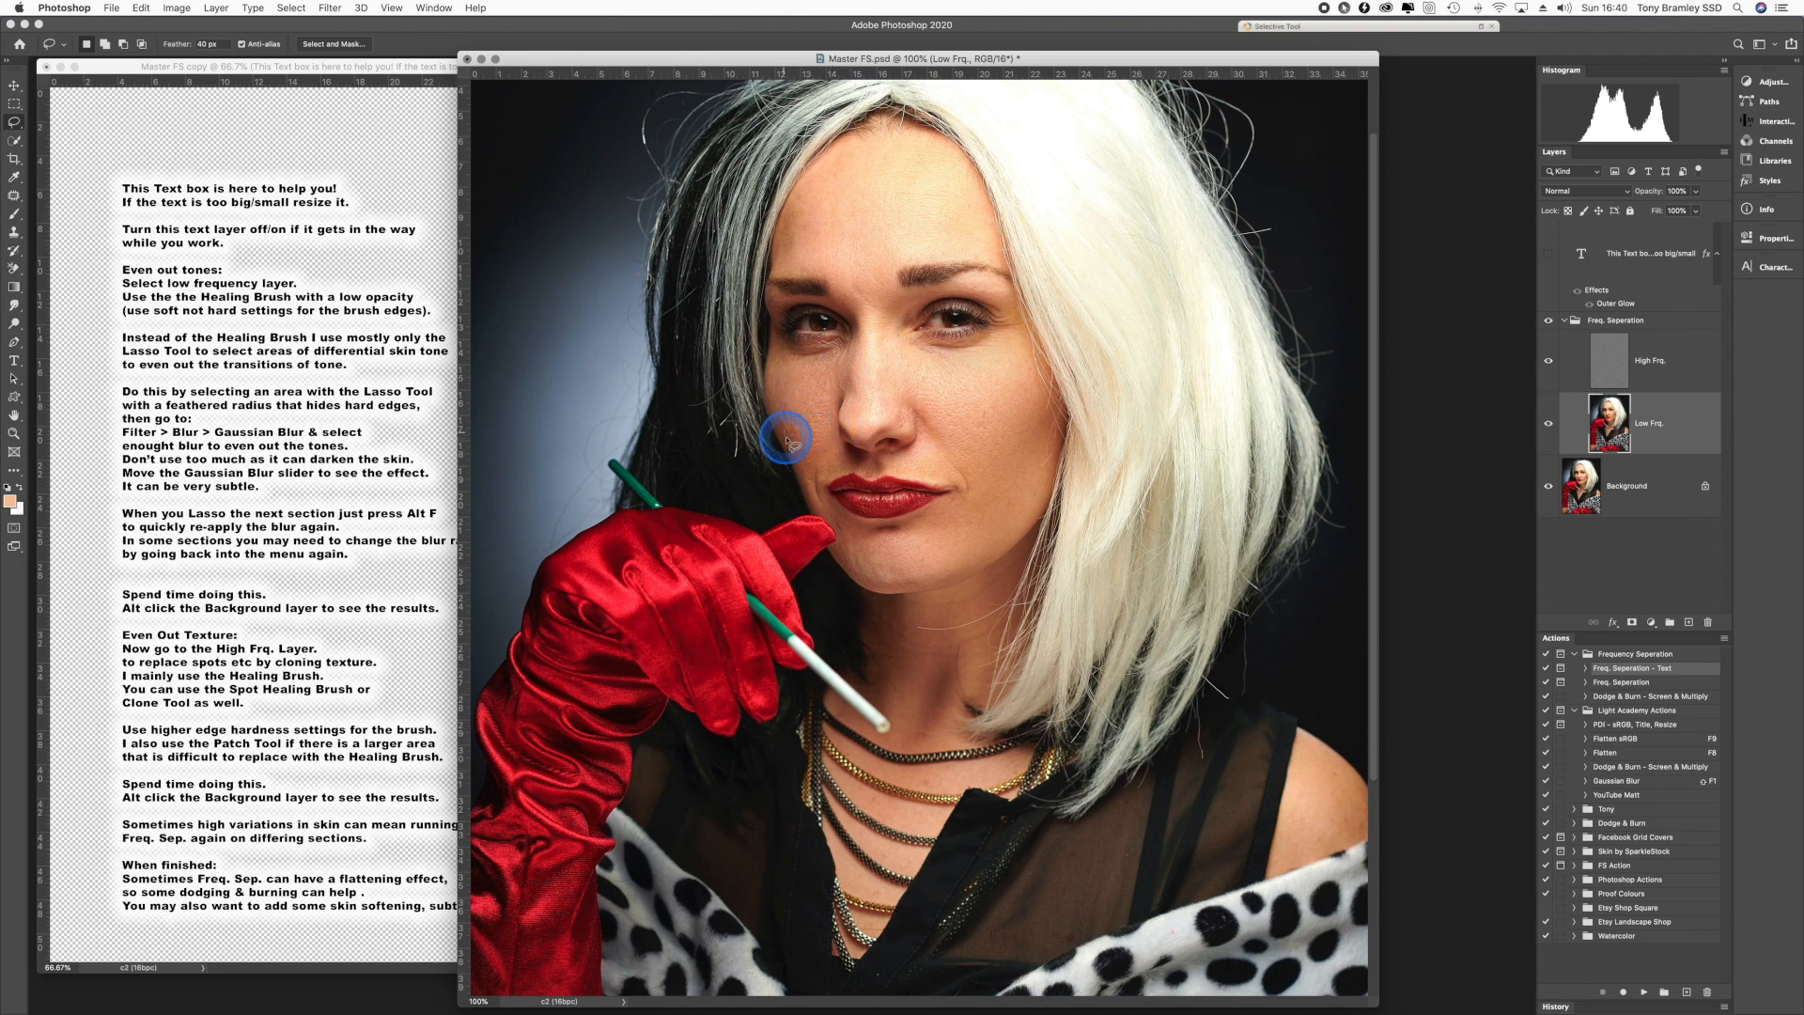
{"action": "left_click_drag", "start_coordinate": [819, 470], "coordinate": [831, 464]}
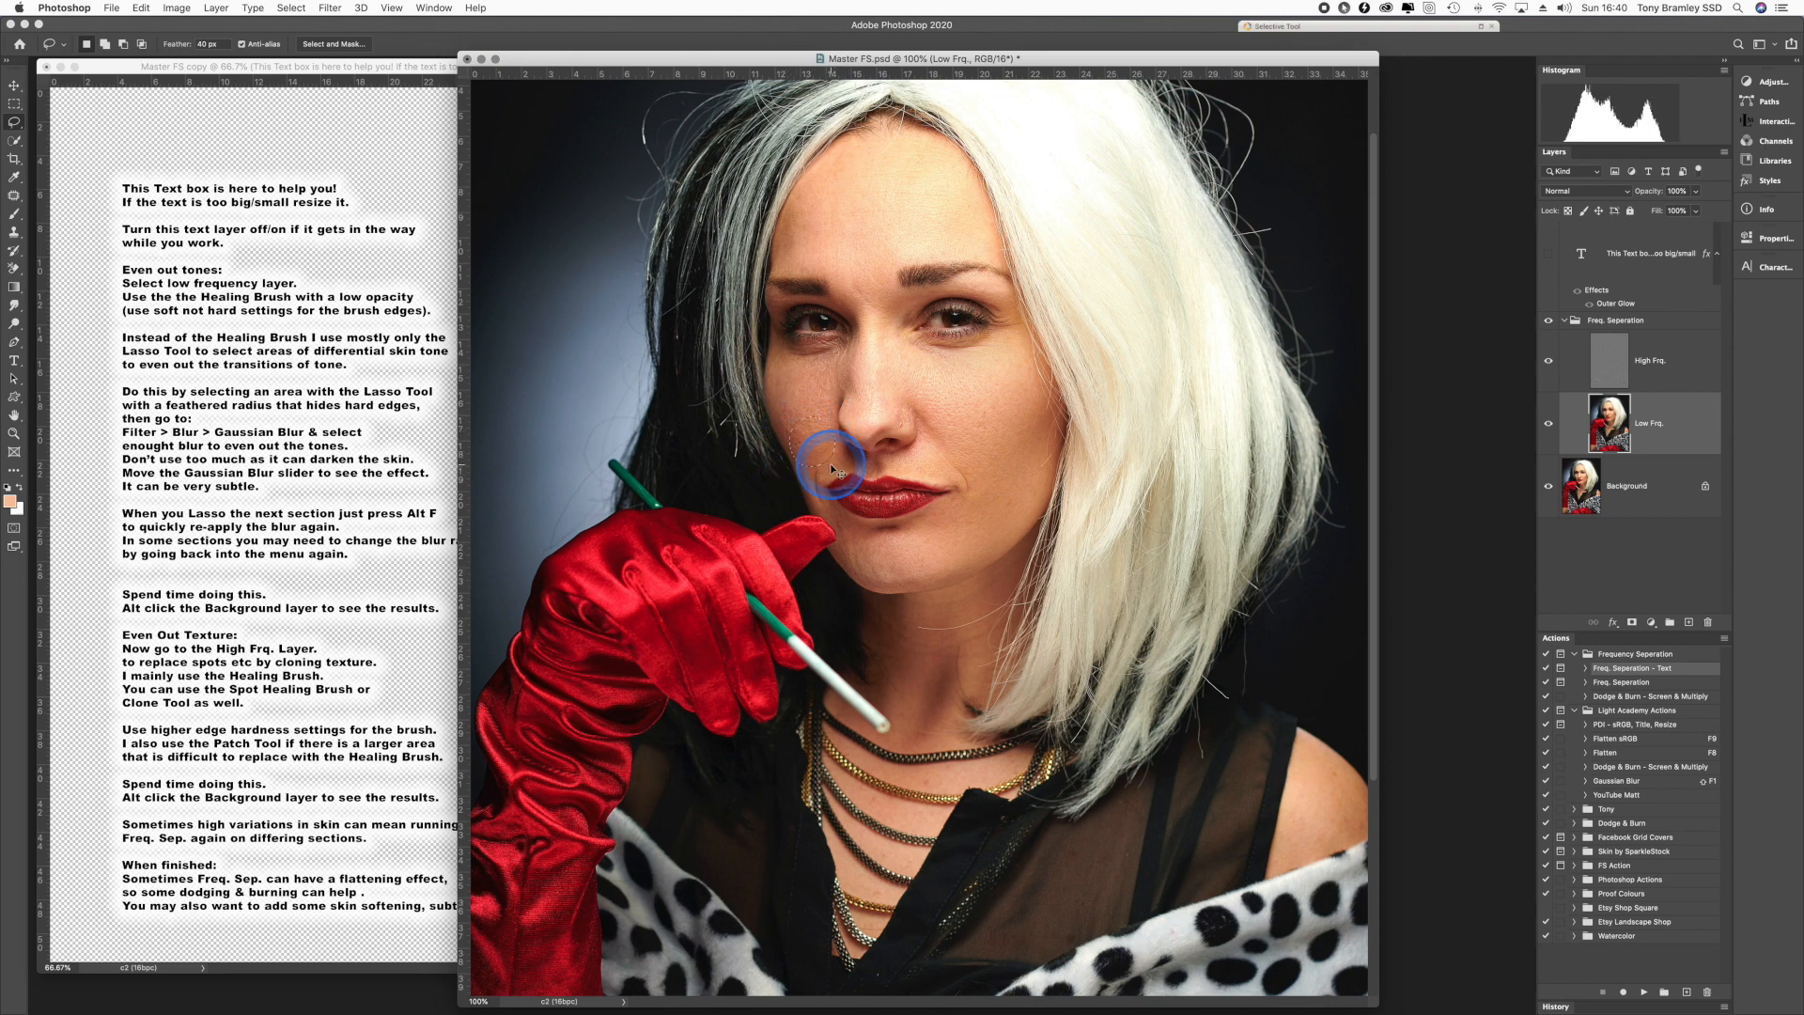
{"action": "key", "text": "super+f"}
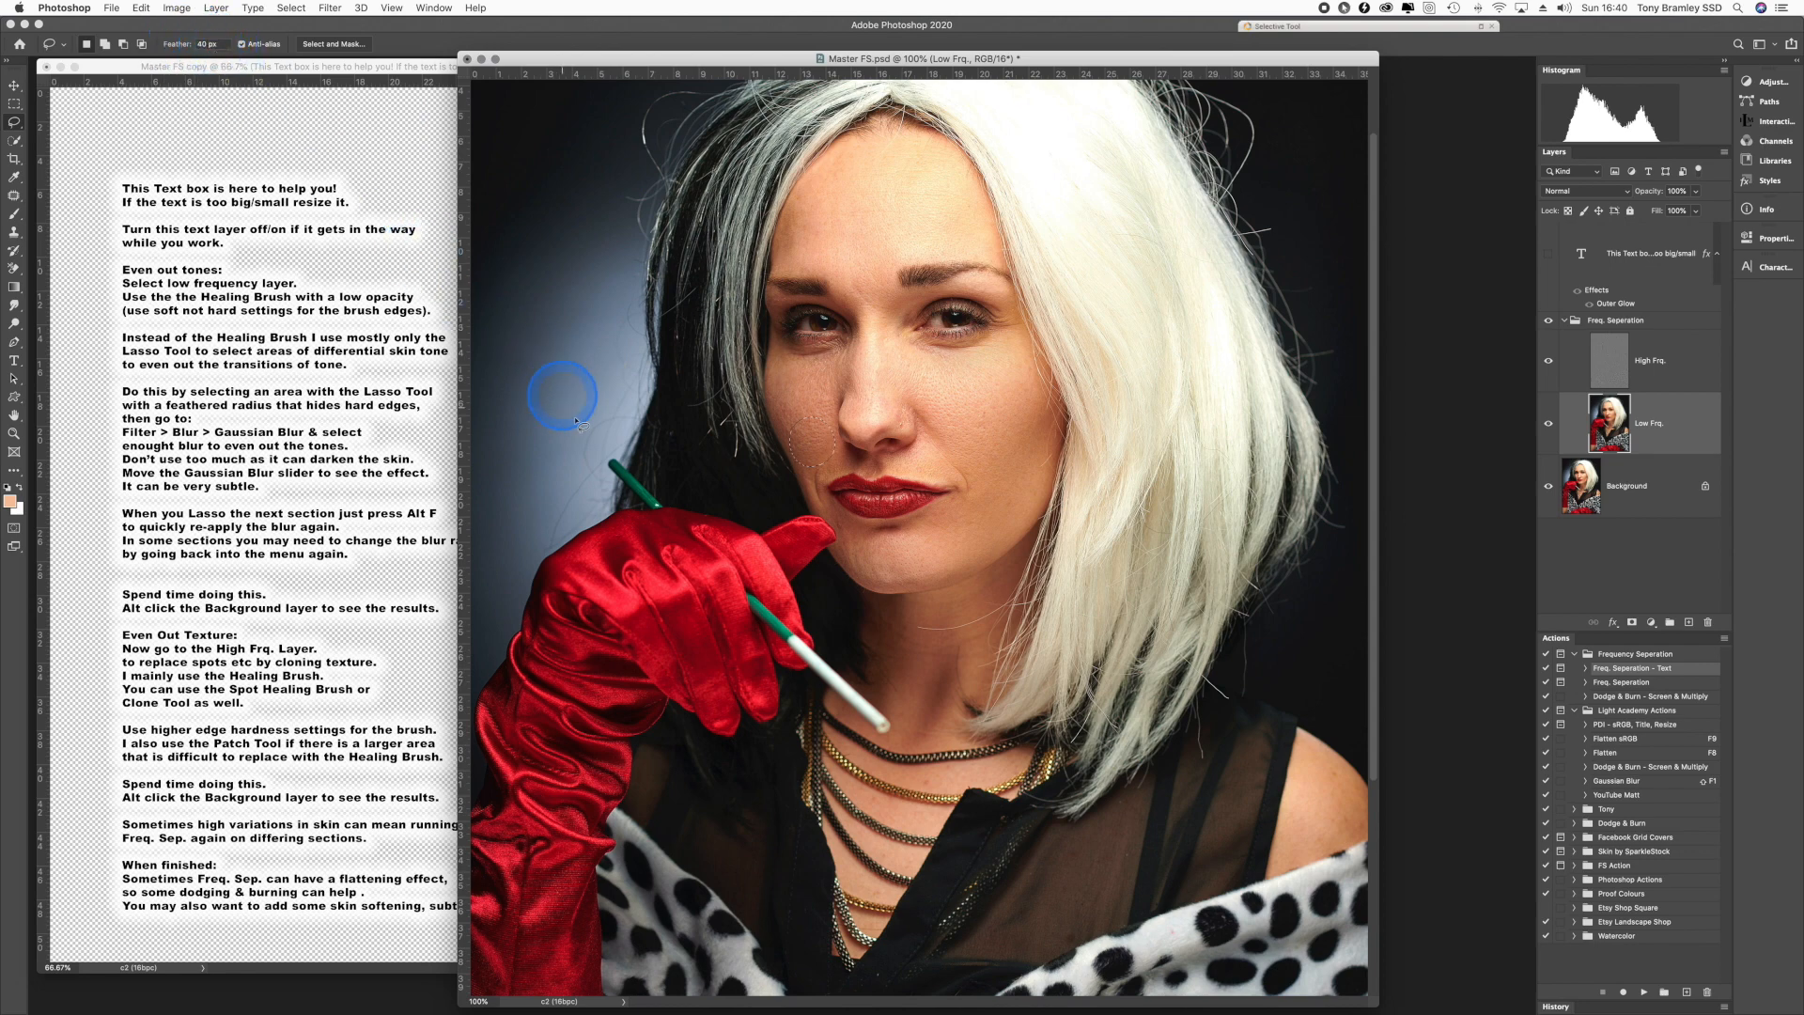
{"action": "left_click", "coordinate": [716, 539]}
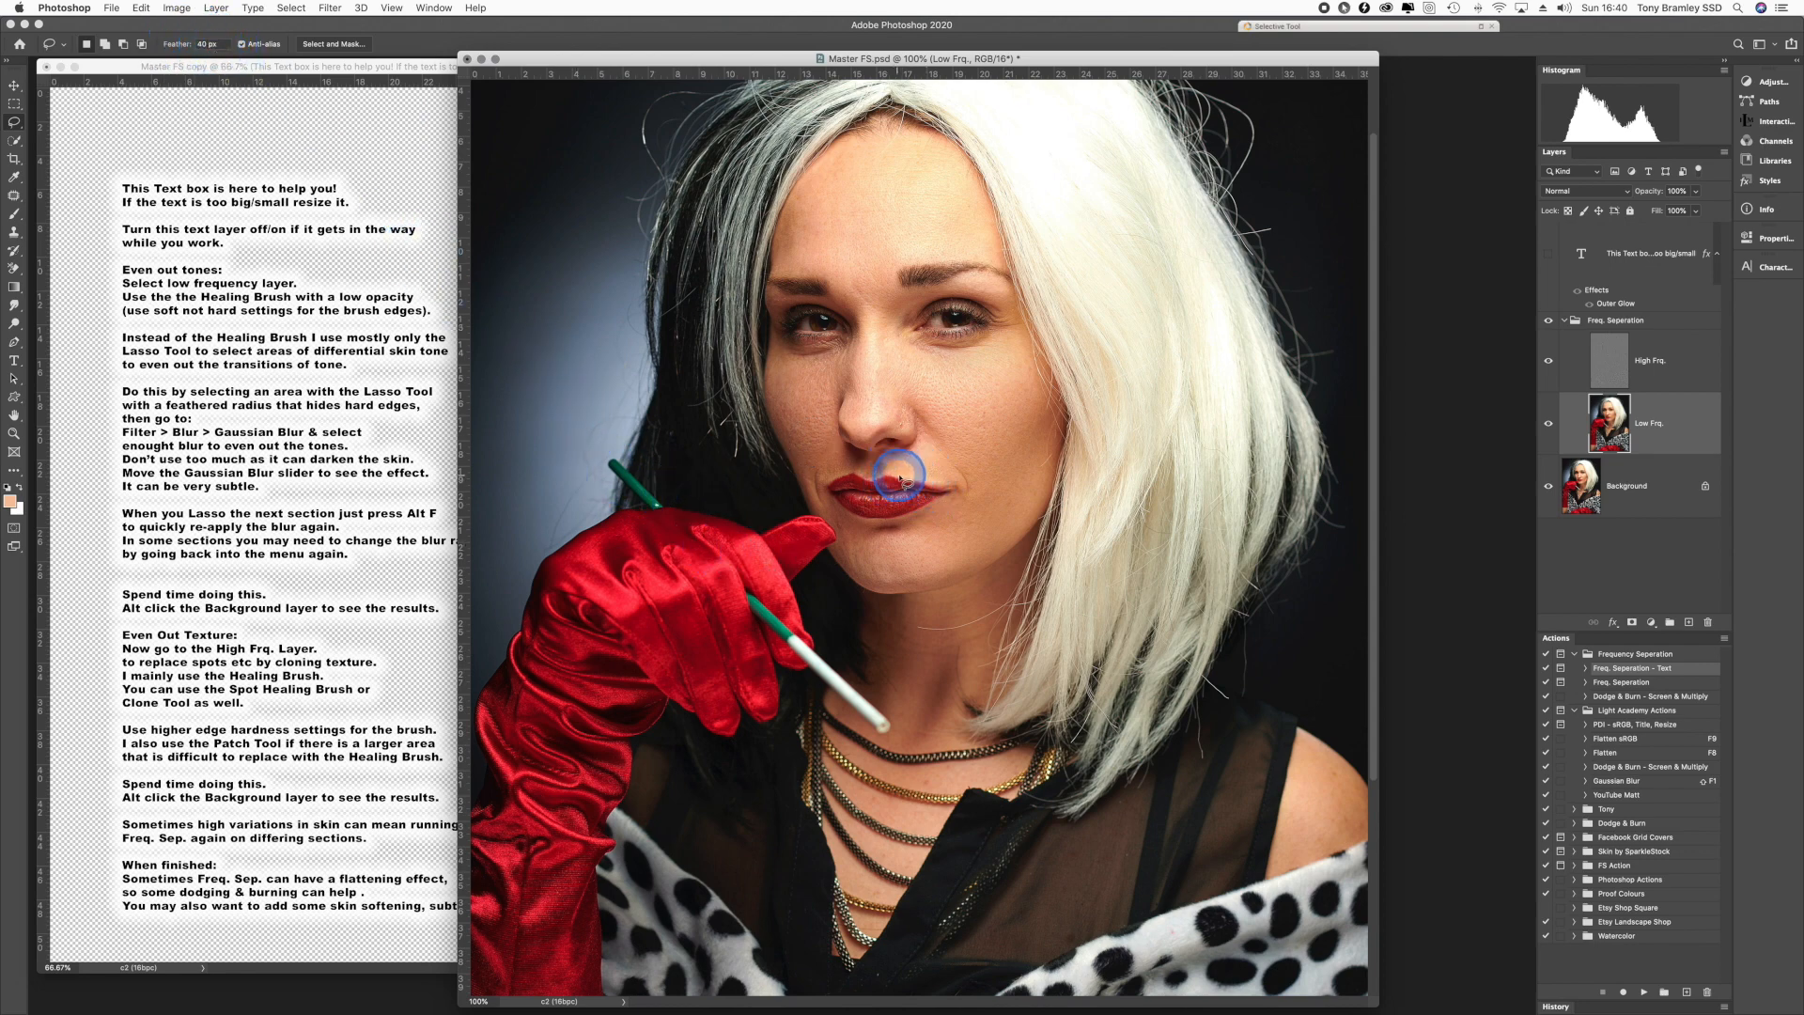
{"action": "mouse_move", "coordinate": [915, 480]}
{"action": "left_mouse_down"}
{"action": "mouse_move", "coordinate": [939, 458]}
{"action": "mouse_move", "coordinate": [897, 475]}
{"action": "left_mouse_up"}
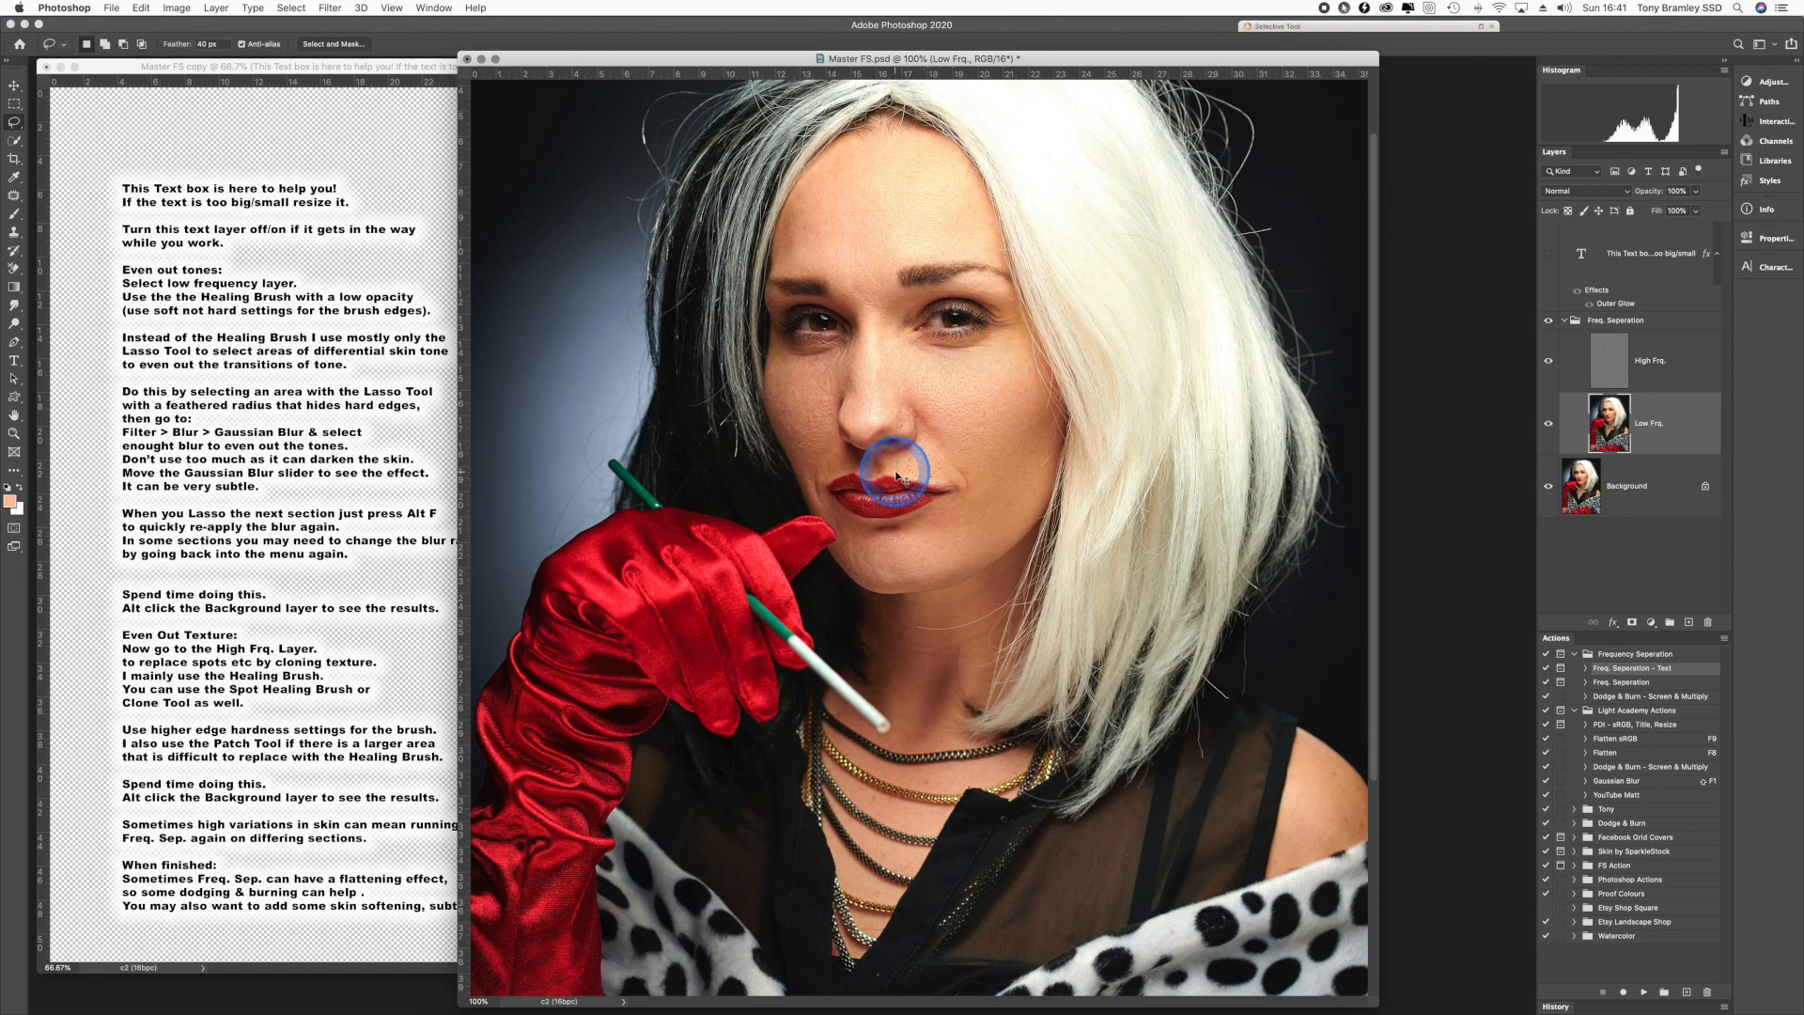
{"action": "key", "text": "super+f"}
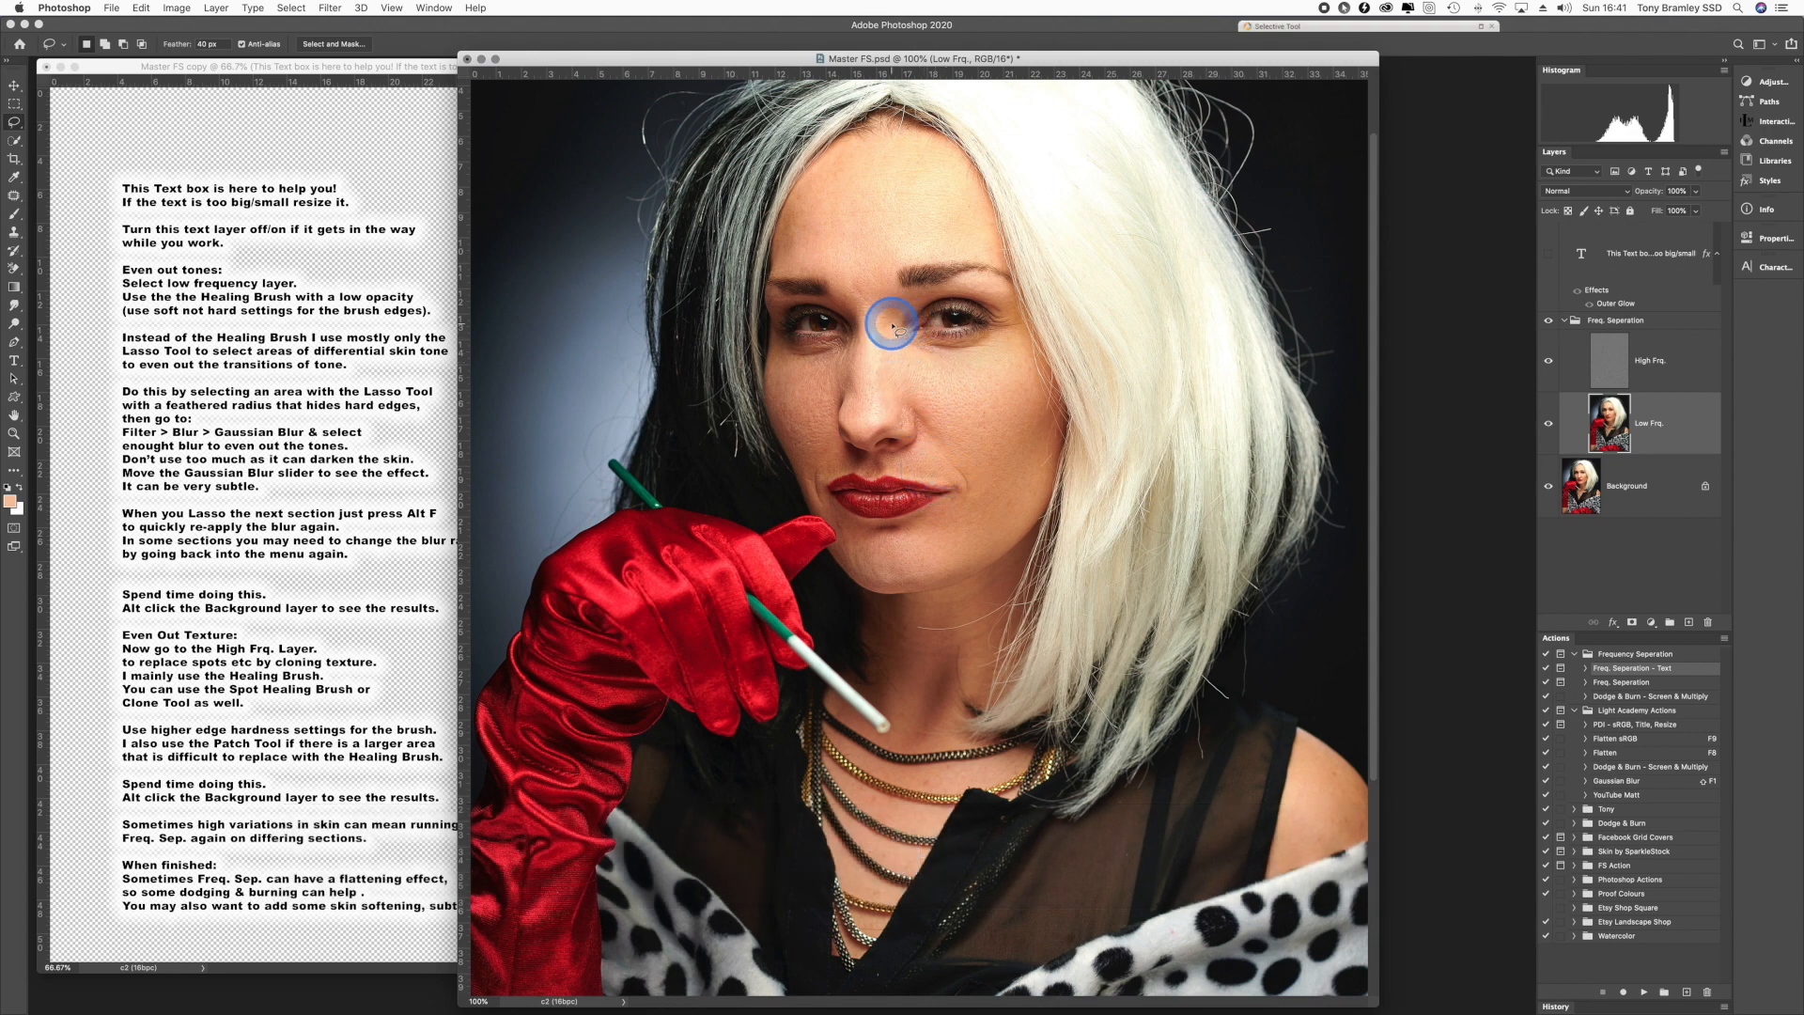
- Lasso the nose, undo the repeated blur on it, and apply Gaussian Blur with a 33.1 pixel radius instead
{"action": "mouse_move", "coordinate": [871, 320]}
{"action": "left_mouse_down"}
{"action": "mouse_move", "coordinate": [869, 431]}
{"action": "mouse_move", "coordinate": [901, 410]}
{"action": "mouse_move", "coordinate": [879, 315]}
{"action": "left_mouse_up"}
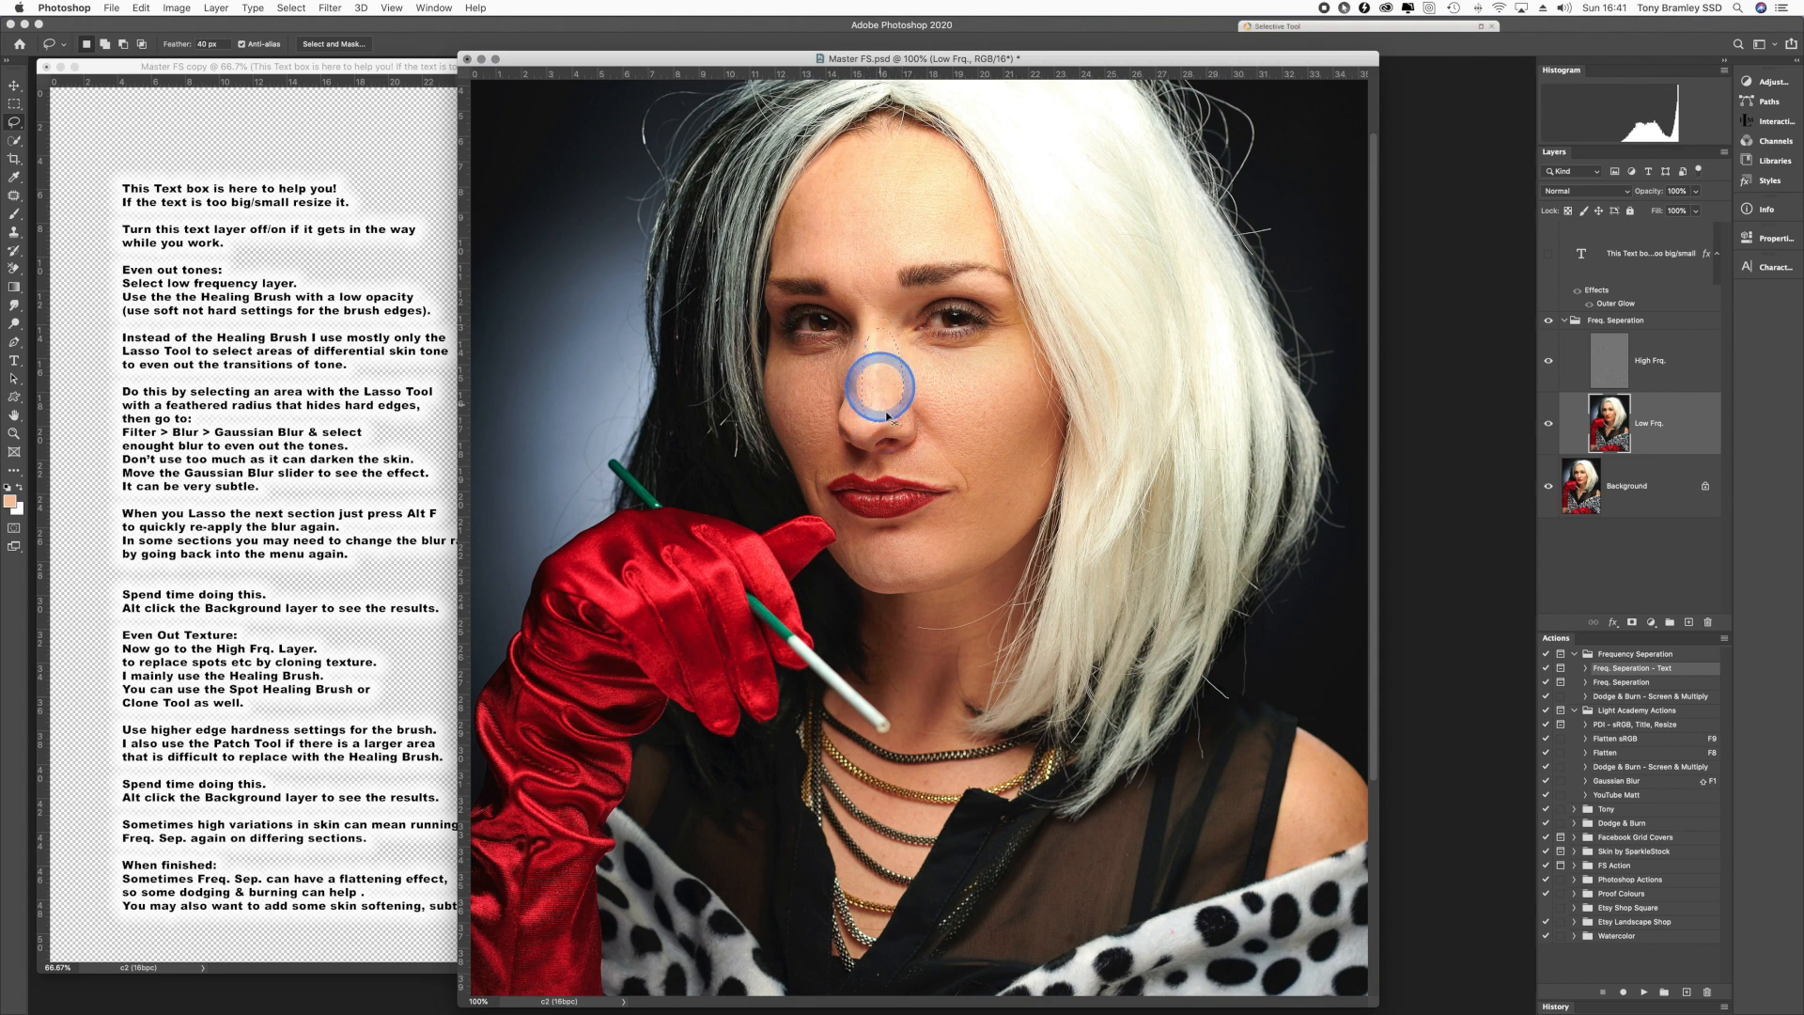
{"action": "key", "text": "super+f"}
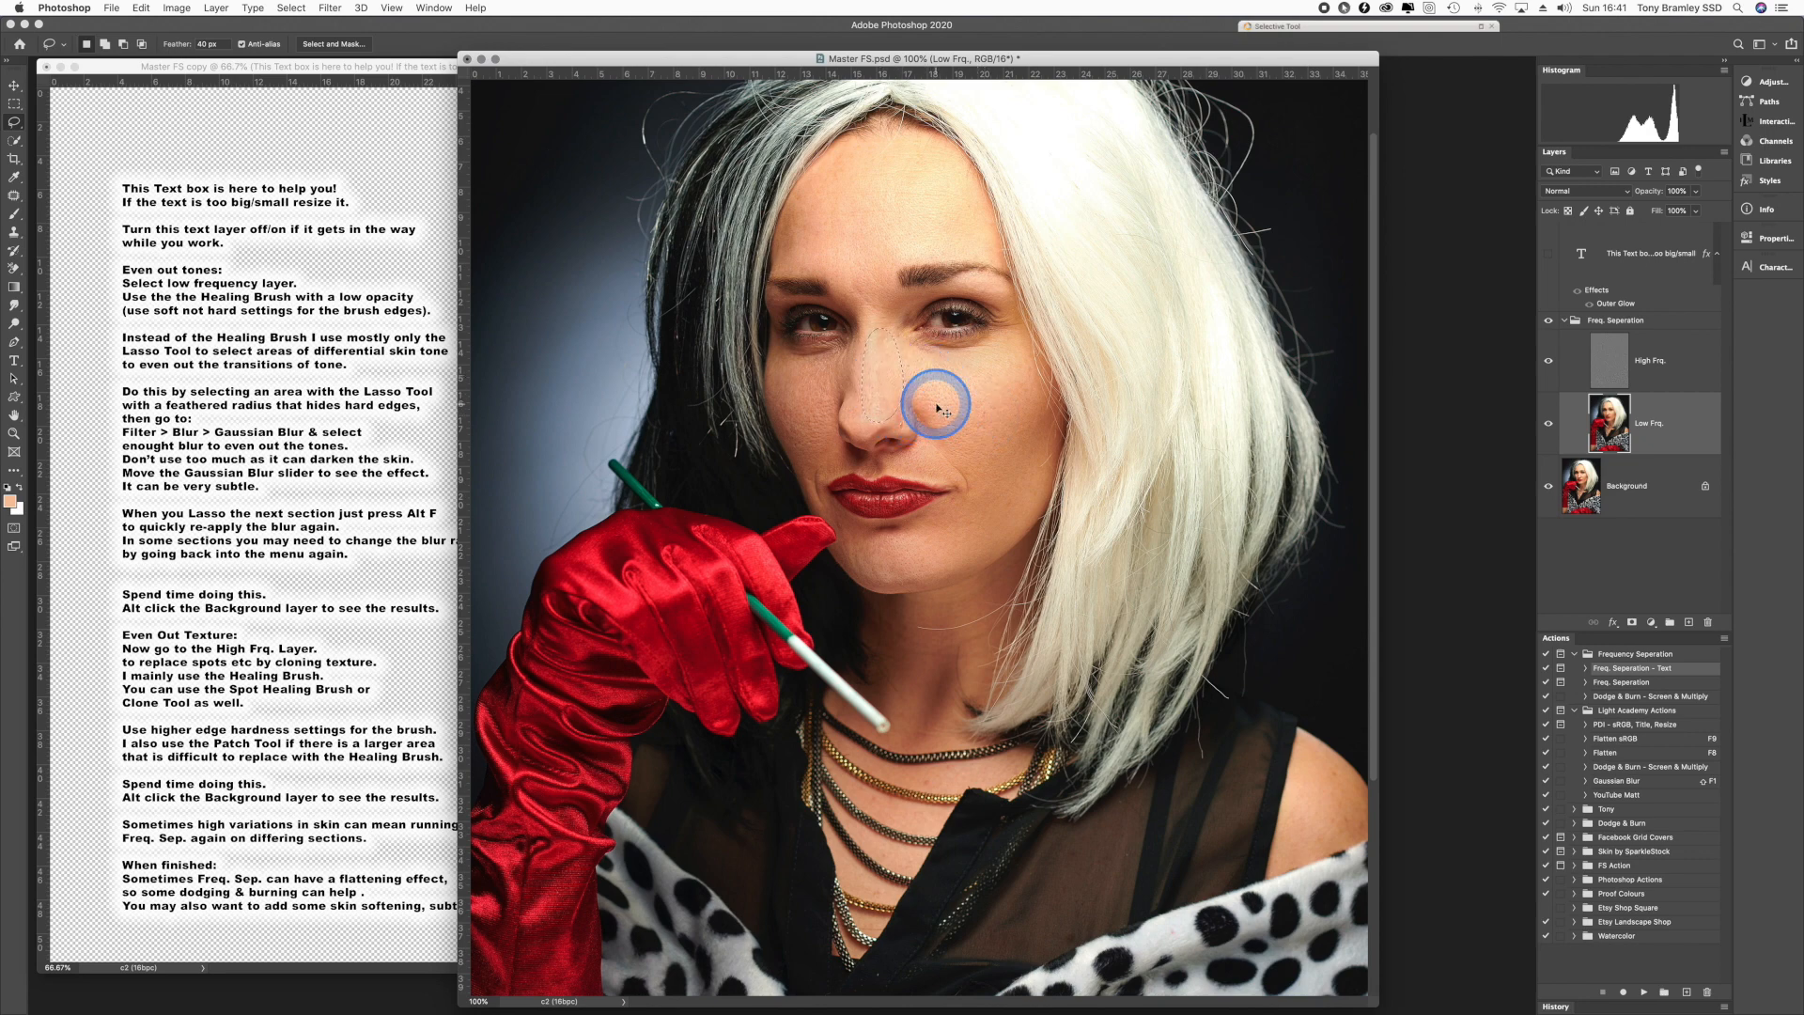
{"action": "key", "text": "super+z"}
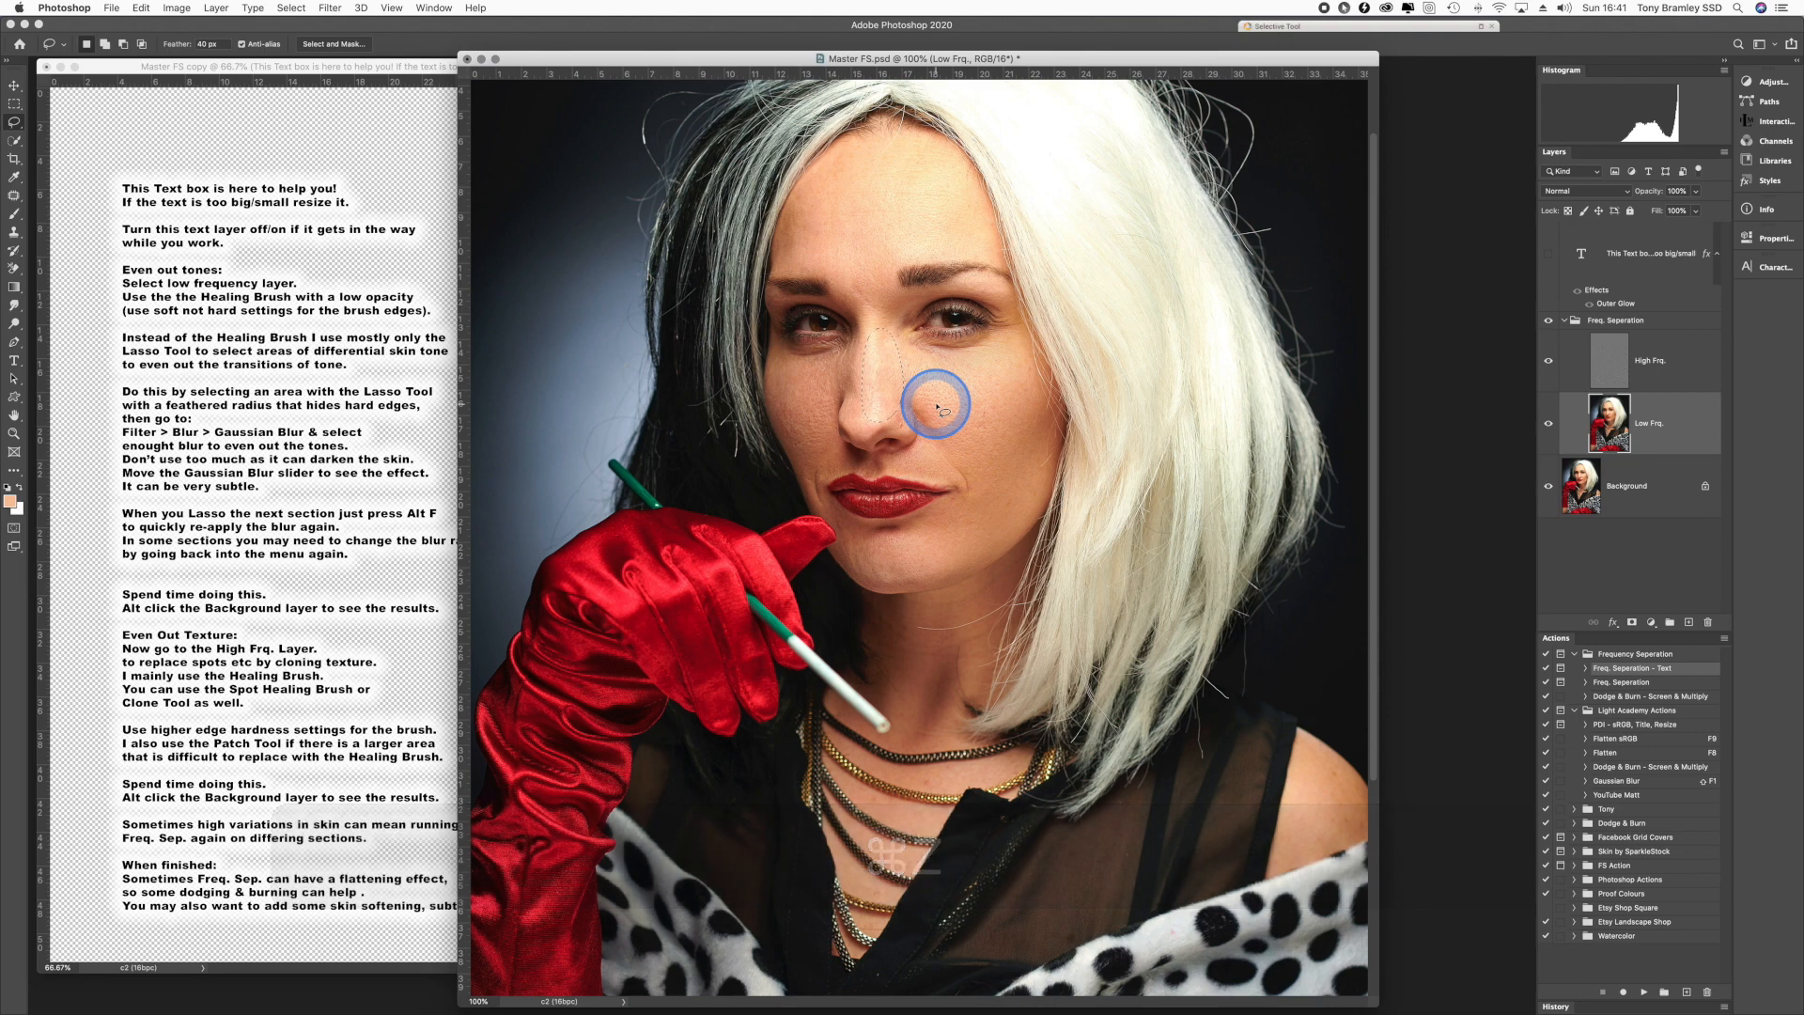
{"action": "left_click", "coordinate": [329, 8]}
{"action": "mouse_move", "coordinate": [362, 189]}
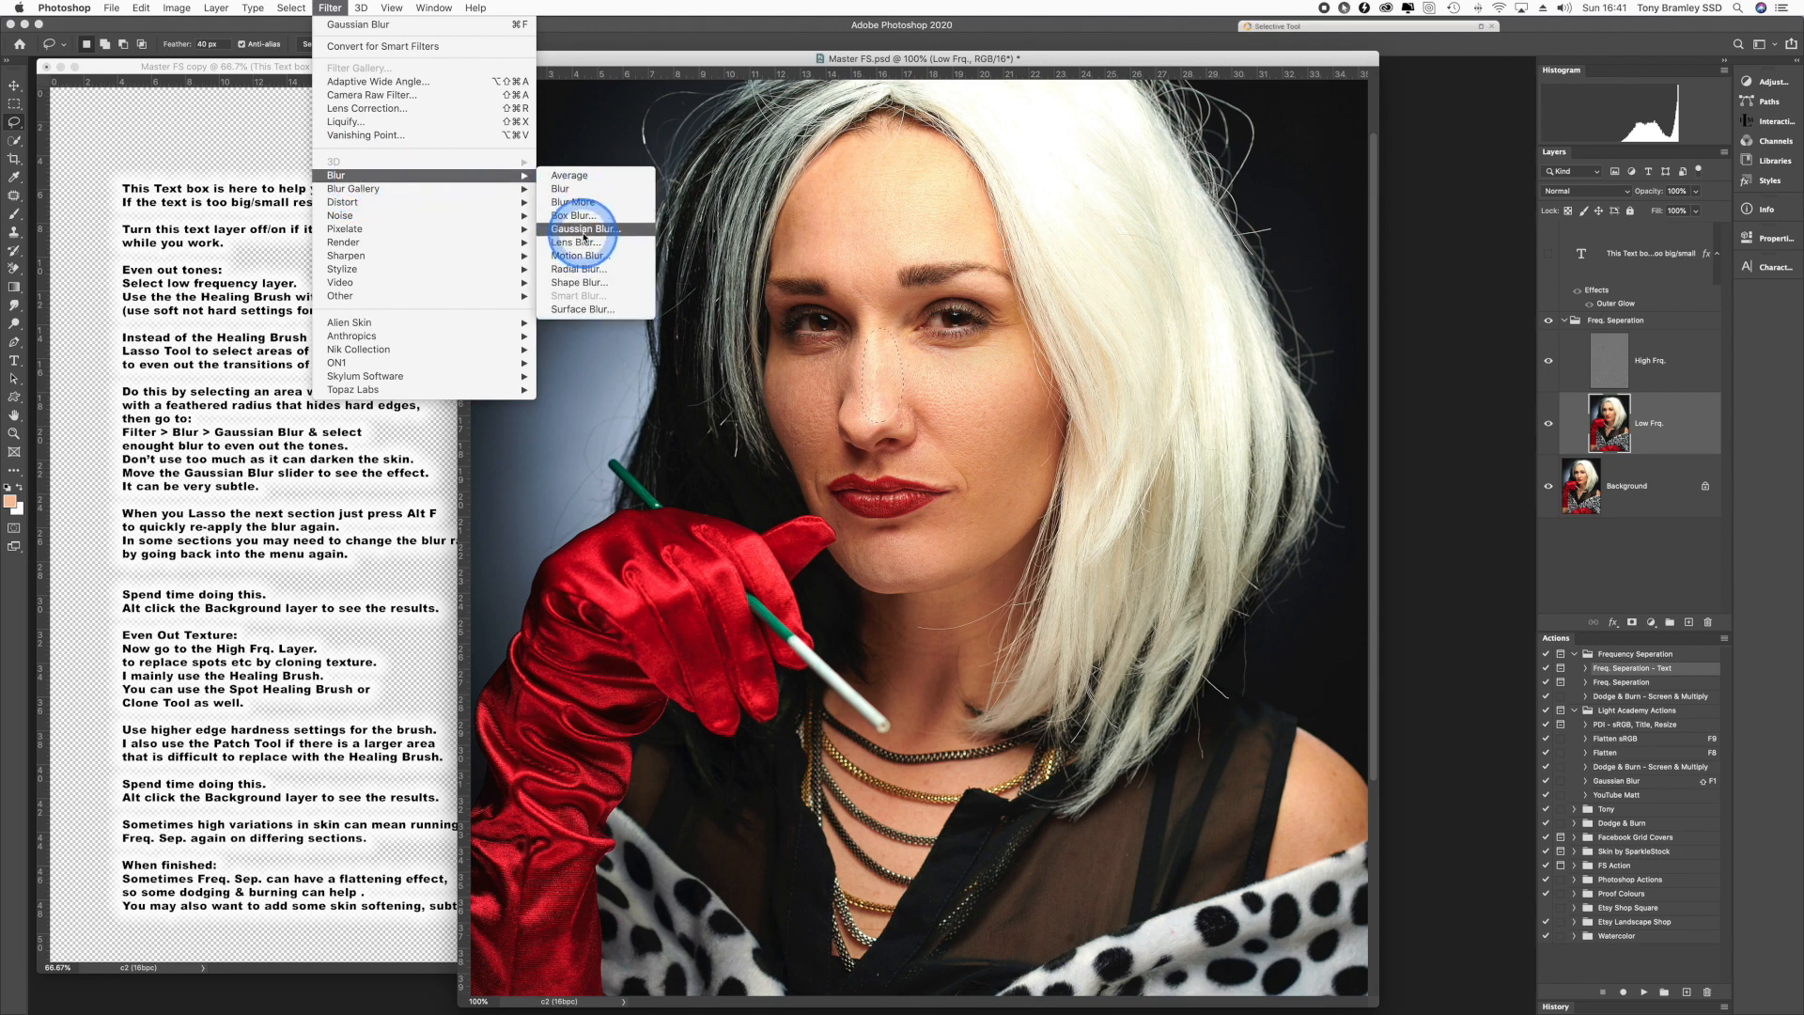
{"action": "left_click", "coordinate": [576, 229]}
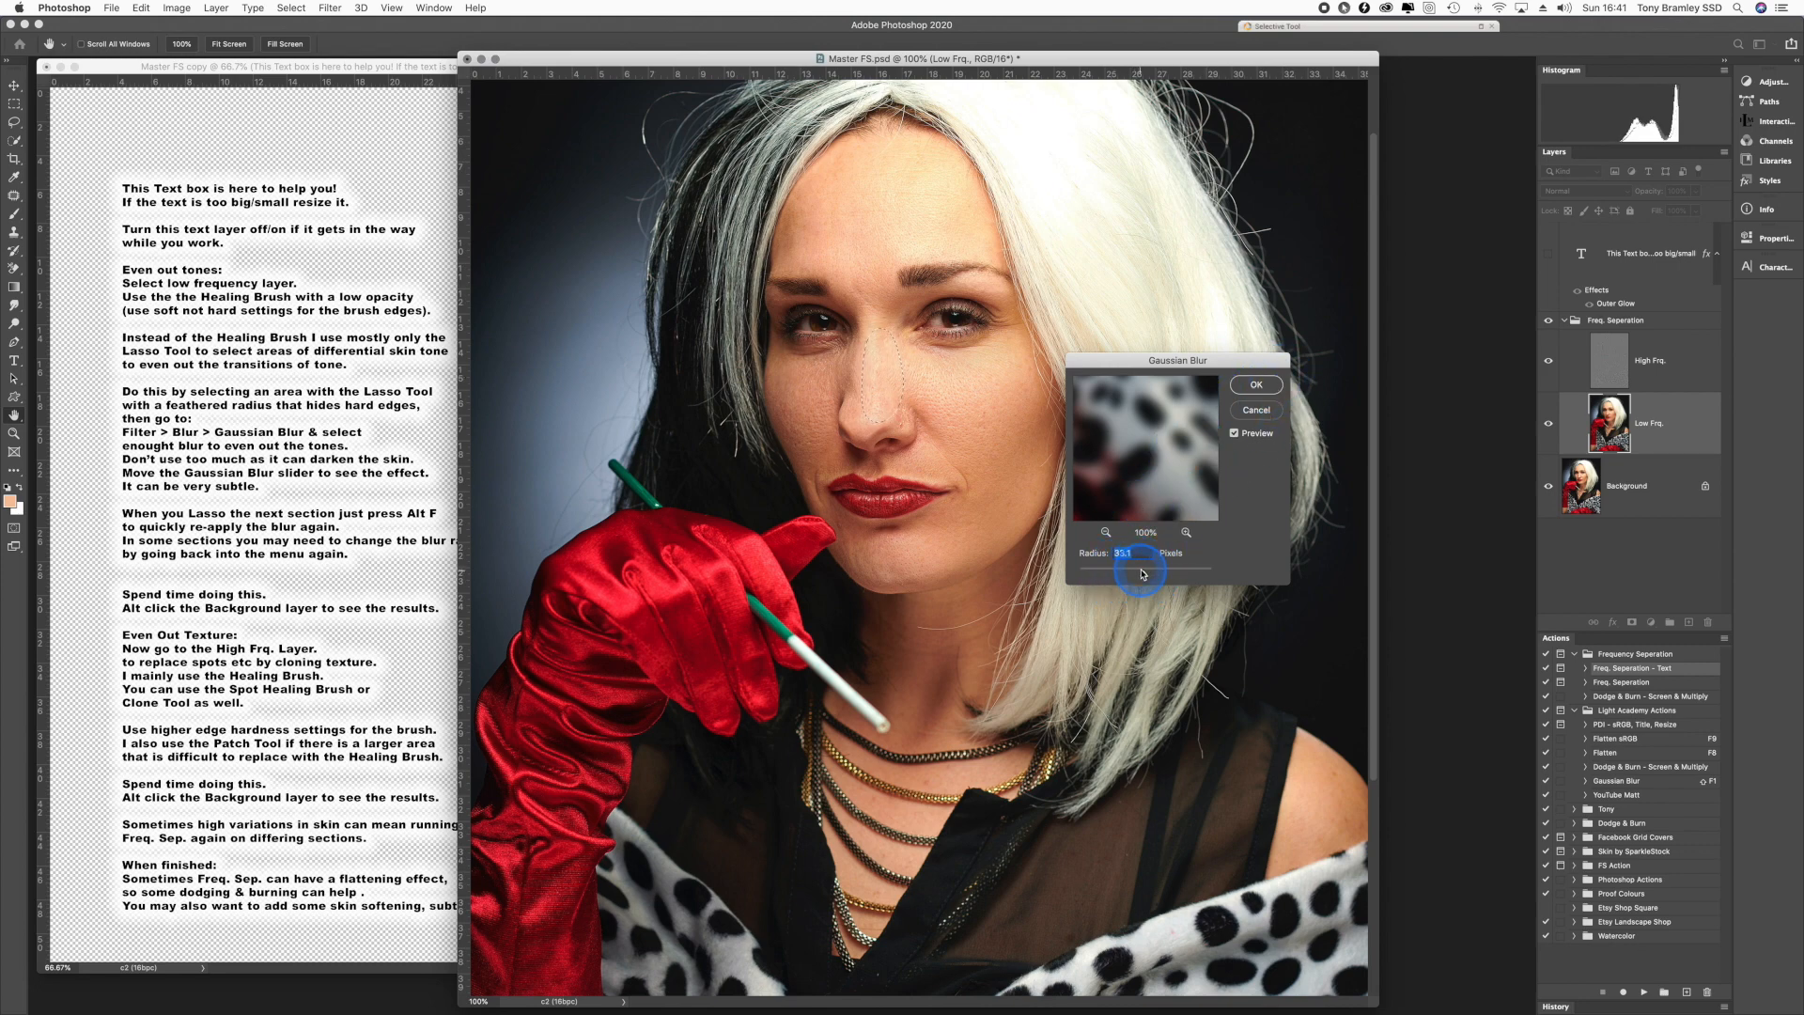
{"action": "left_click_drag", "start_coordinate": [1141, 575], "coordinate": [1140, 574]}
{"action": "left_click", "coordinate": [1233, 433]}
{"action": "left_click", "coordinate": [1262, 391]}
- Outline the upper forehead below the hairline with the feathered Lasso and clear the selection
{"action": "key", "text": "l"}
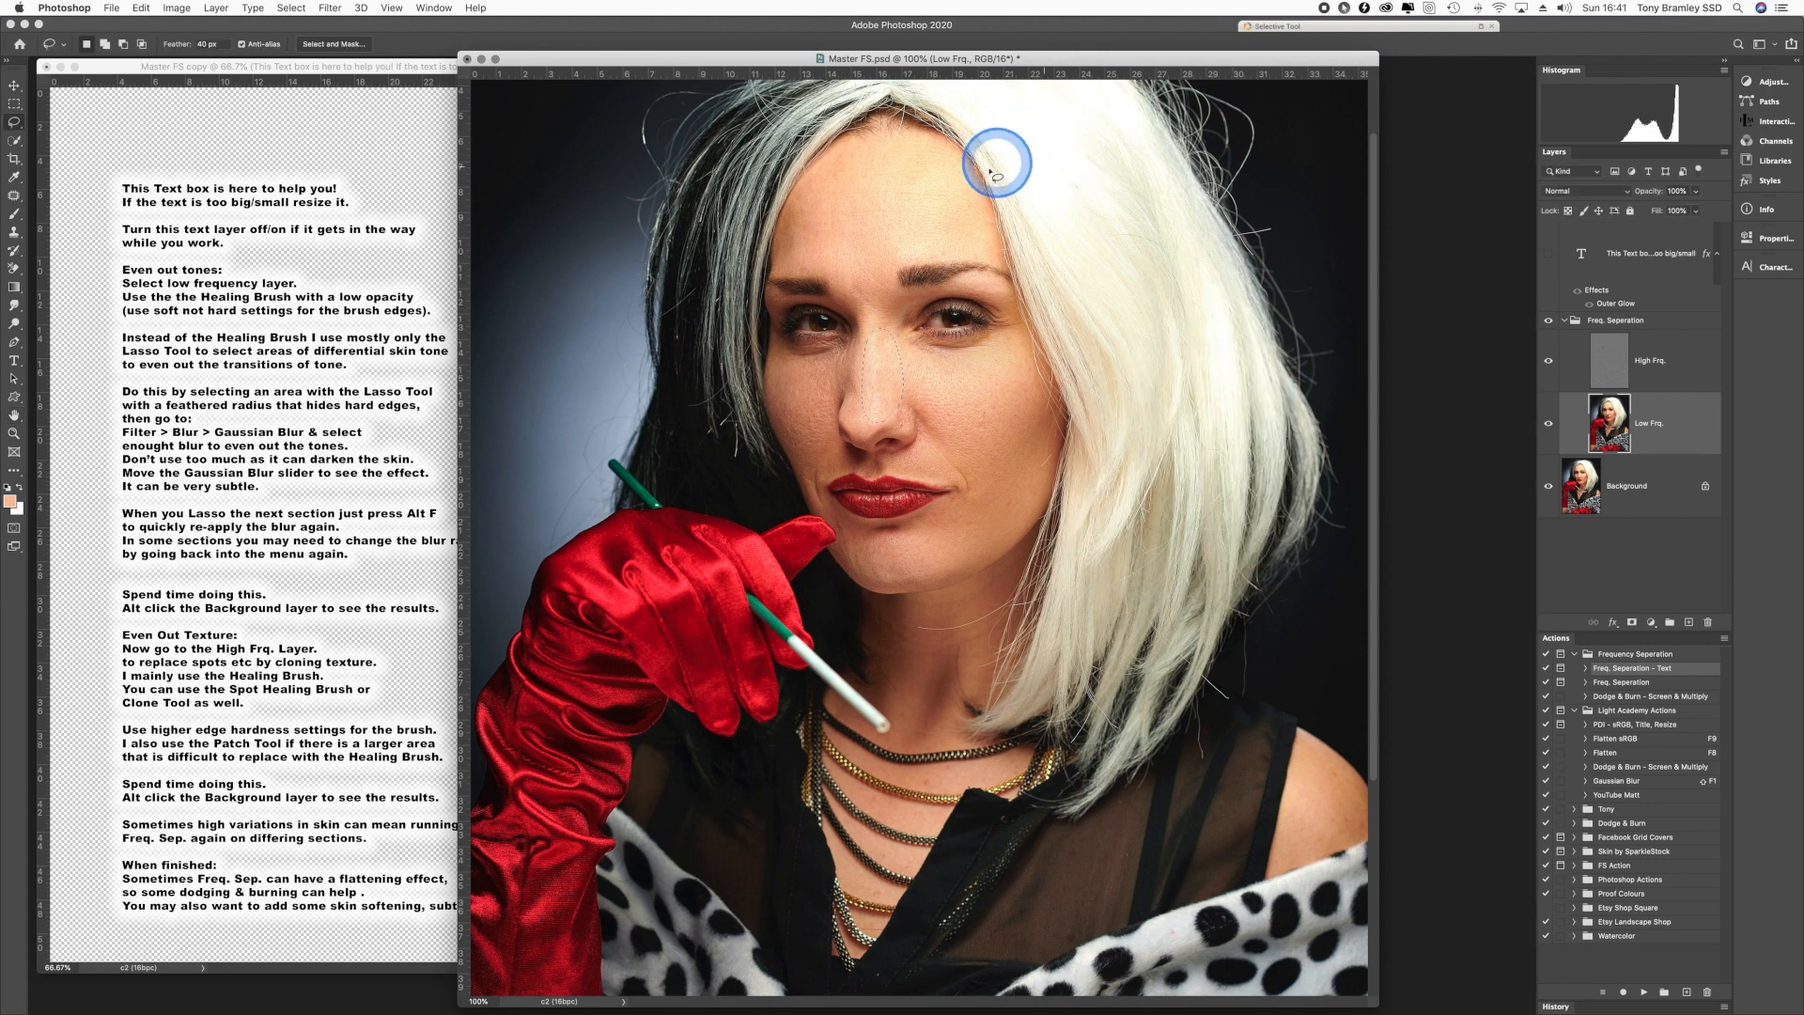
{"action": "mouse_move", "coordinate": [876, 158]}
{"action": "left_mouse_down"}
{"action": "mouse_move", "coordinate": [826, 175]}
{"action": "mouse_move", "coordinate": [807, 267]}
{"action": "mouse_move", "coordinate": [912, 270]}
{"action": "mouse_move", "coordinate": [981, 230]}
{"action": "mouse_move", "coordinate": [916, 153]}
{"action": "left_mouse_up"}
{"action": "key", "text": "super+d"}
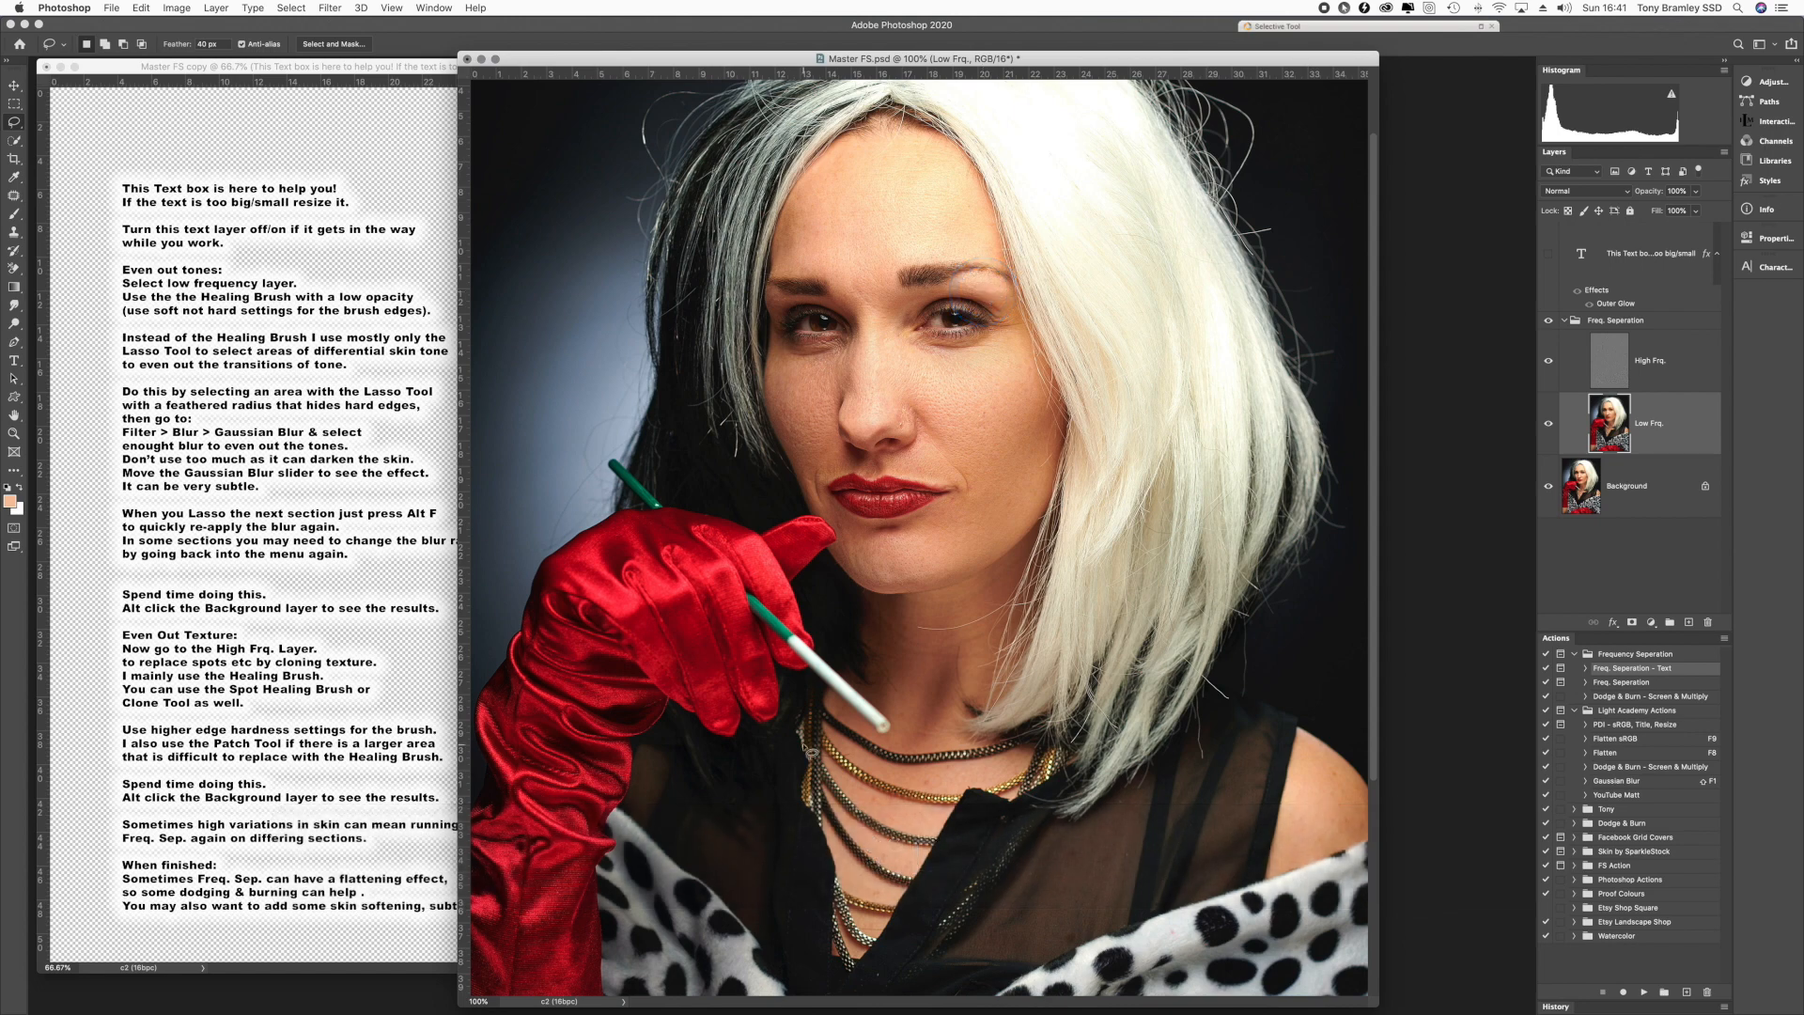
- Try evening out the lassoed jaw area beside the chin with Gaussian Blur at a 33.1 pixel radius, and undo it
{"action": "key", "text": "super+minus"}
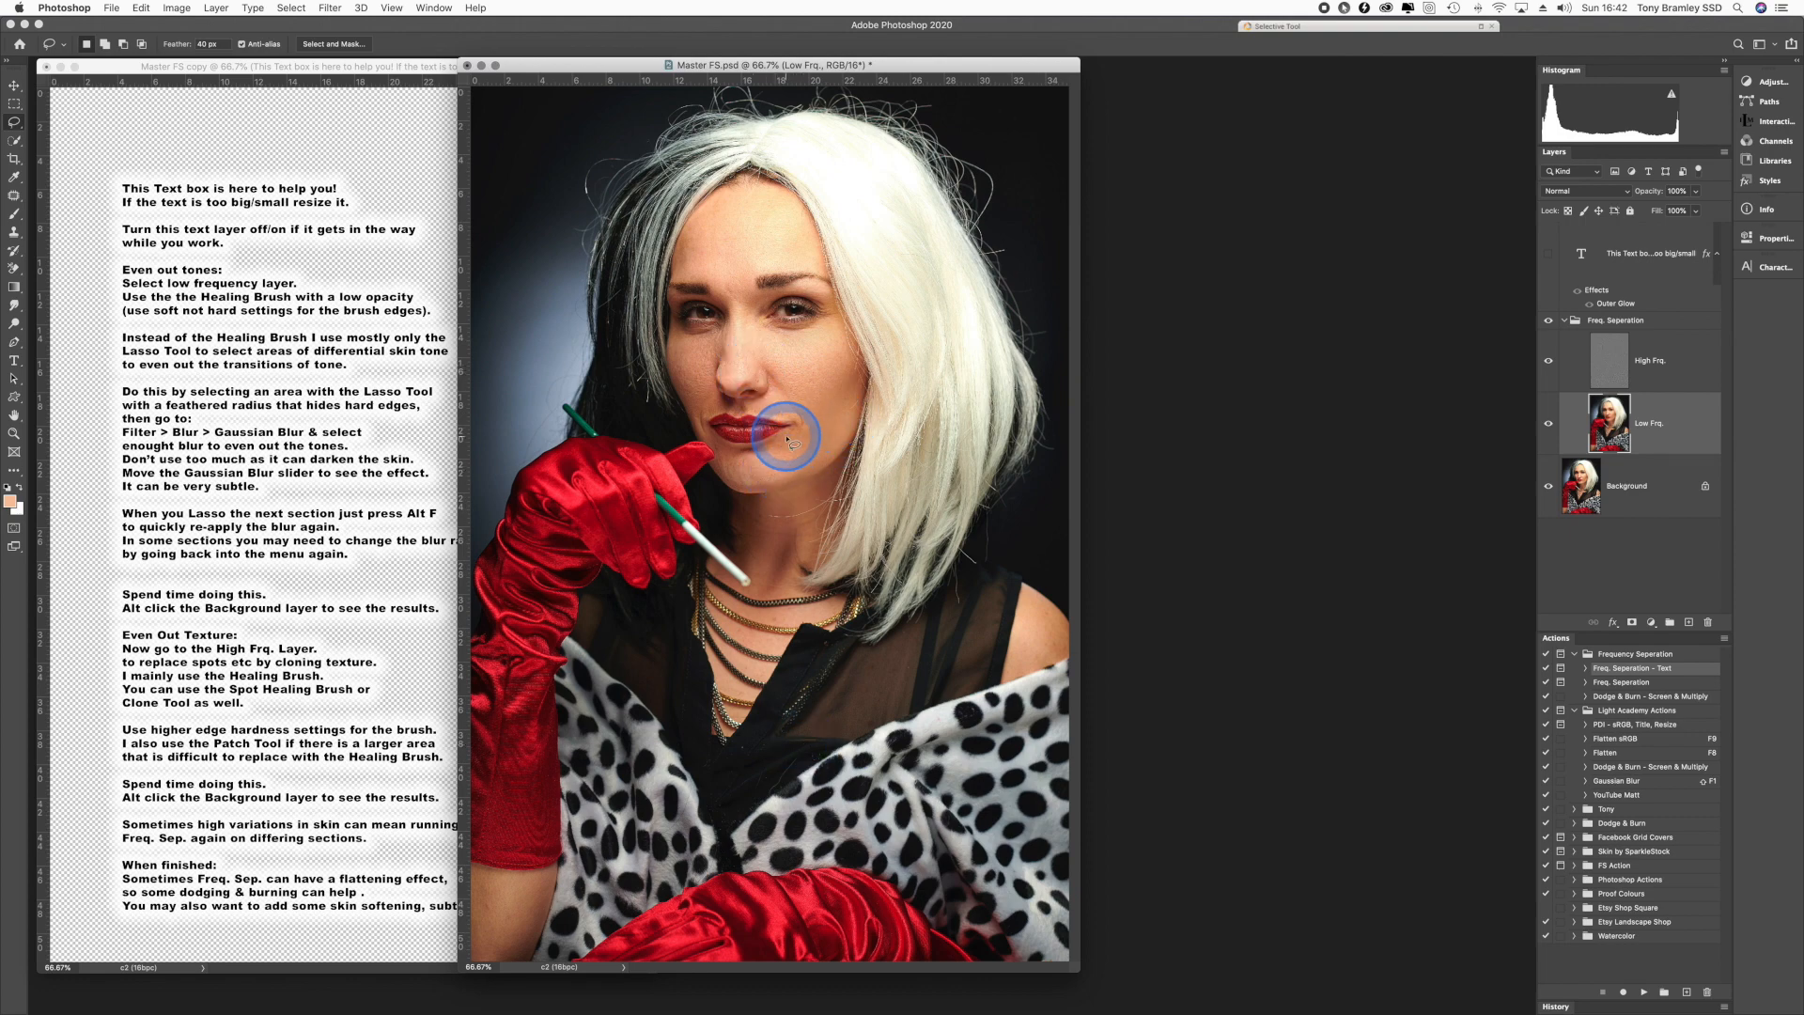
{"action": "mouse_move", "coordinate": [841, 419]}
{"action": "left_mouse_down"}
{"action": "mouse_move", "coordinate": [839, 447]}
{"action": "mouse_move", "coordinate": [782, 464]}
{"action": "left_mouse_up"}
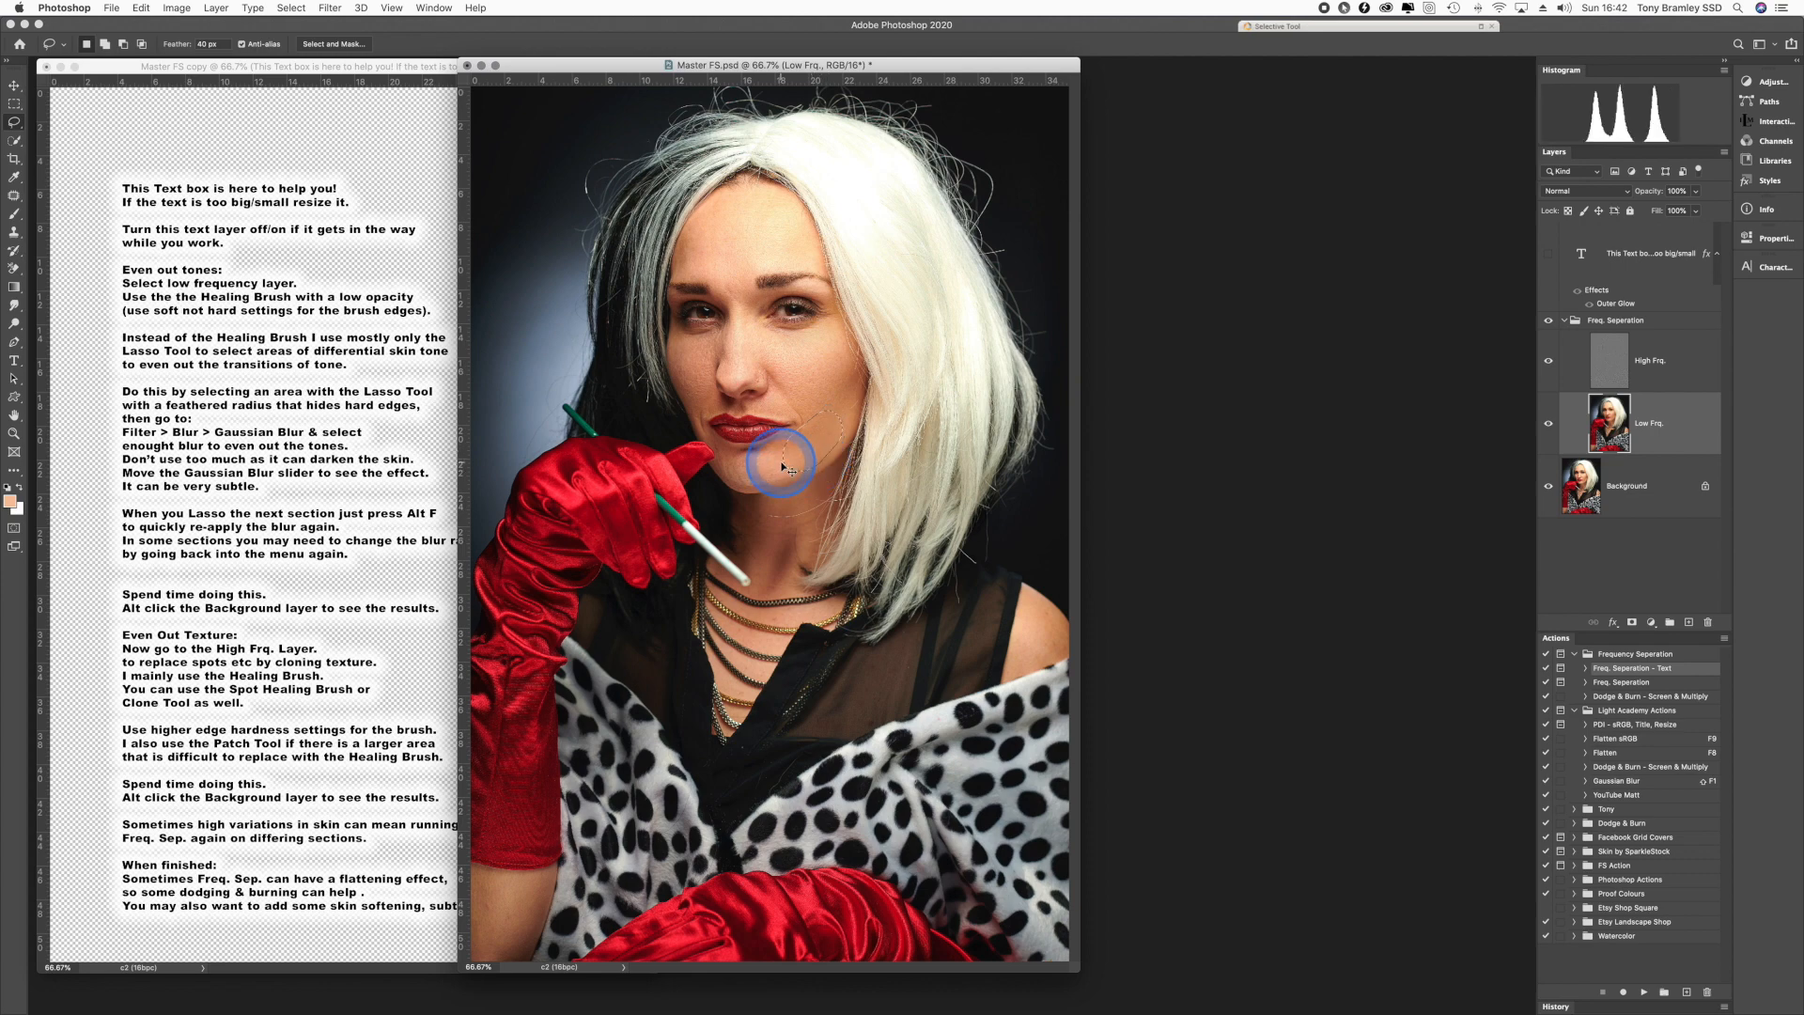
{"action": "key", "text": "super+f"}
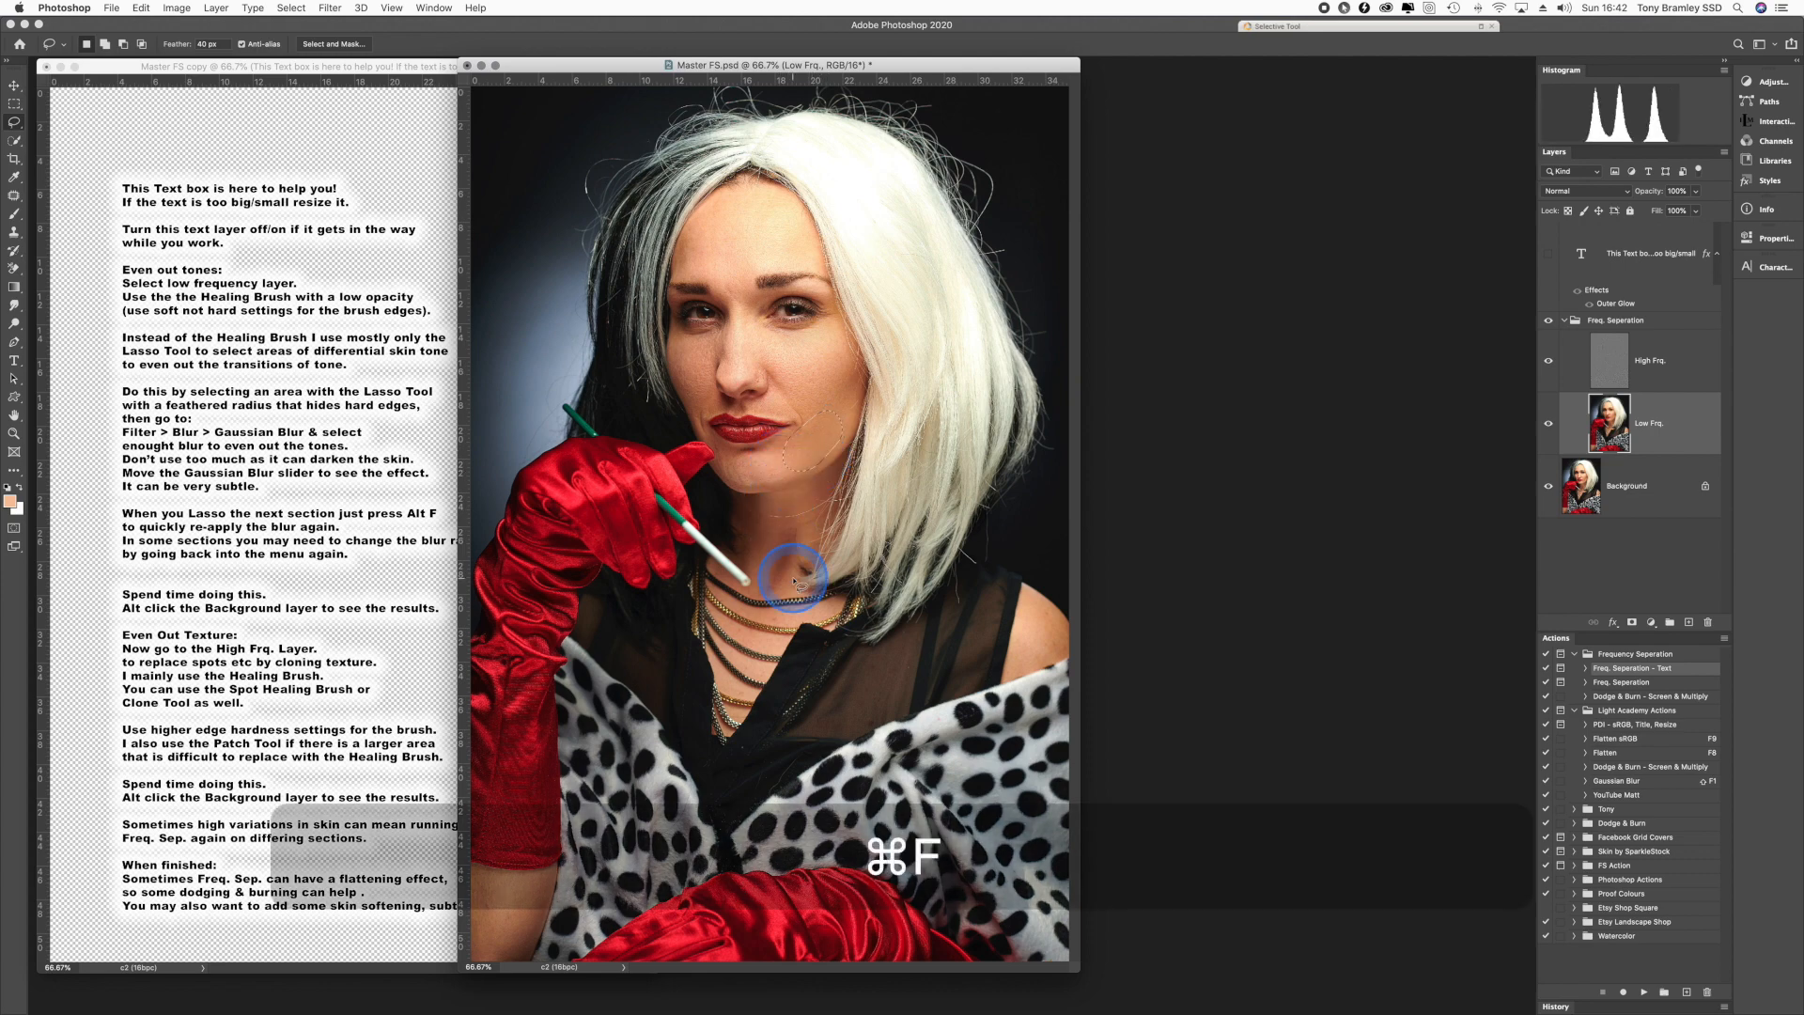
{"action": "key", "text": "super+z"}
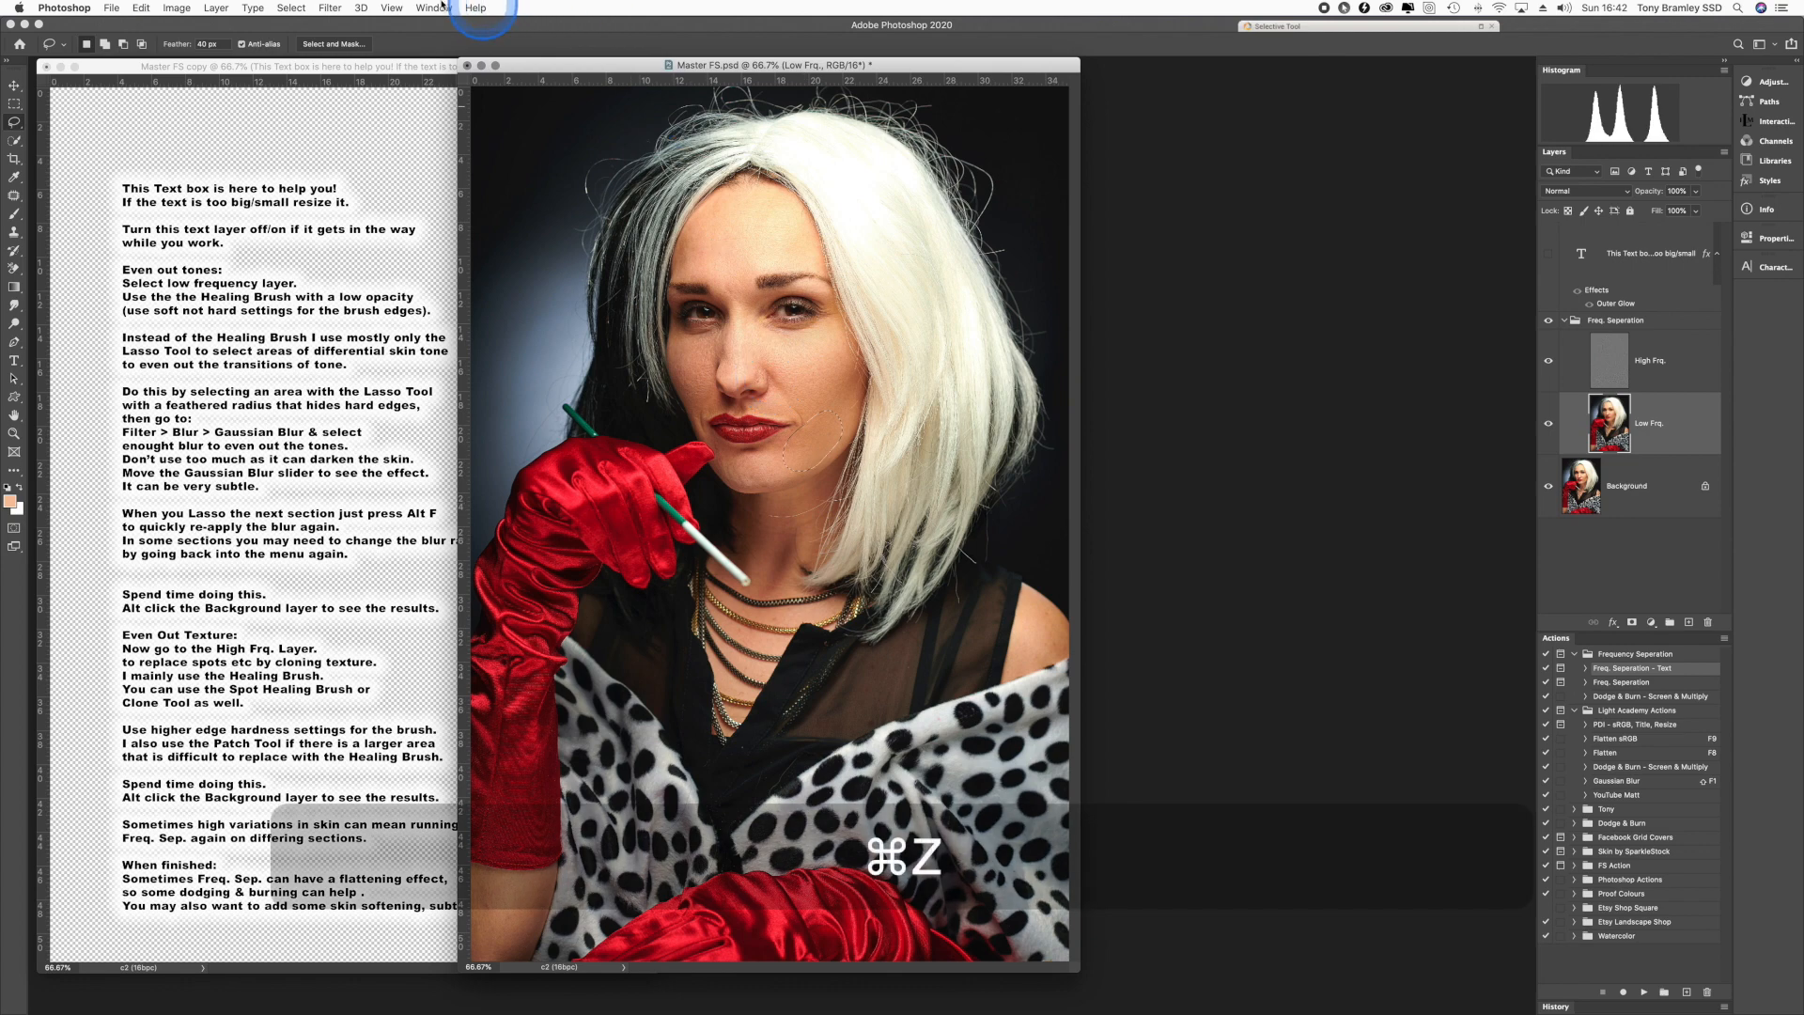
{"action": "left_click", "coordinate": [328, 8]}
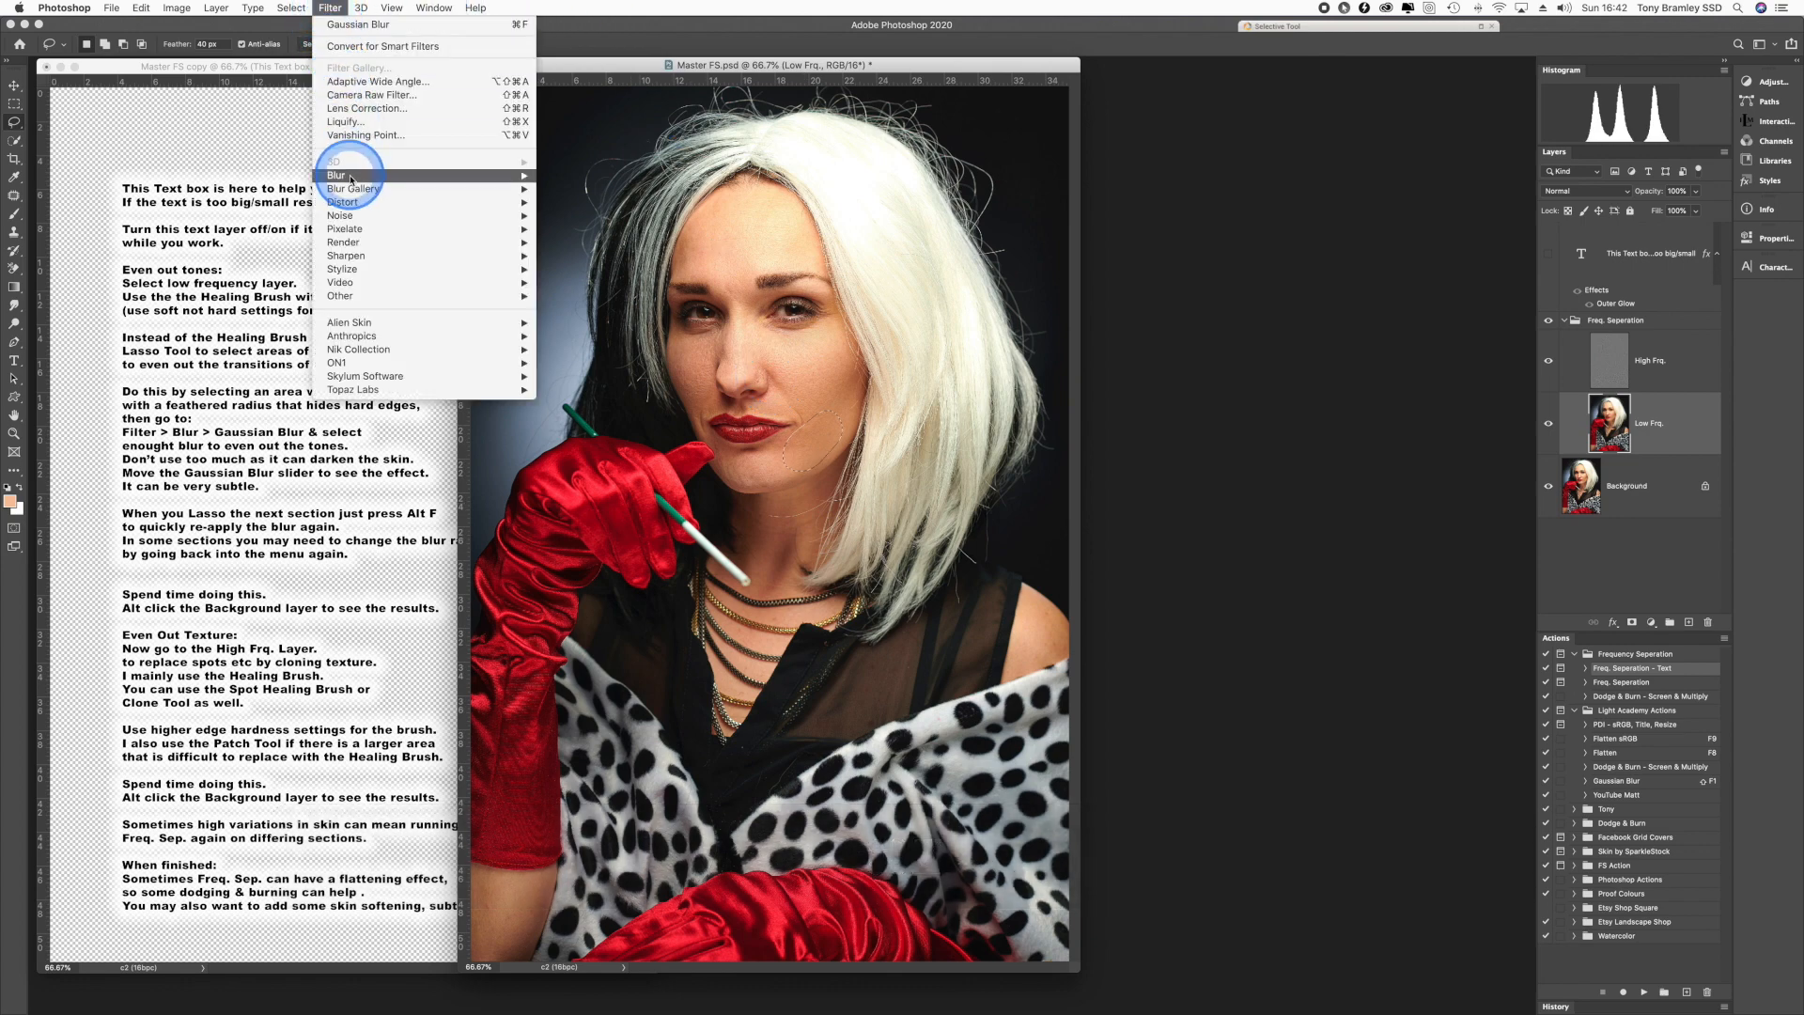
{"action": "mouse_move", "coordinate": [352, 176]}
{"action": "left_click", "coordinate": [584, 228]}
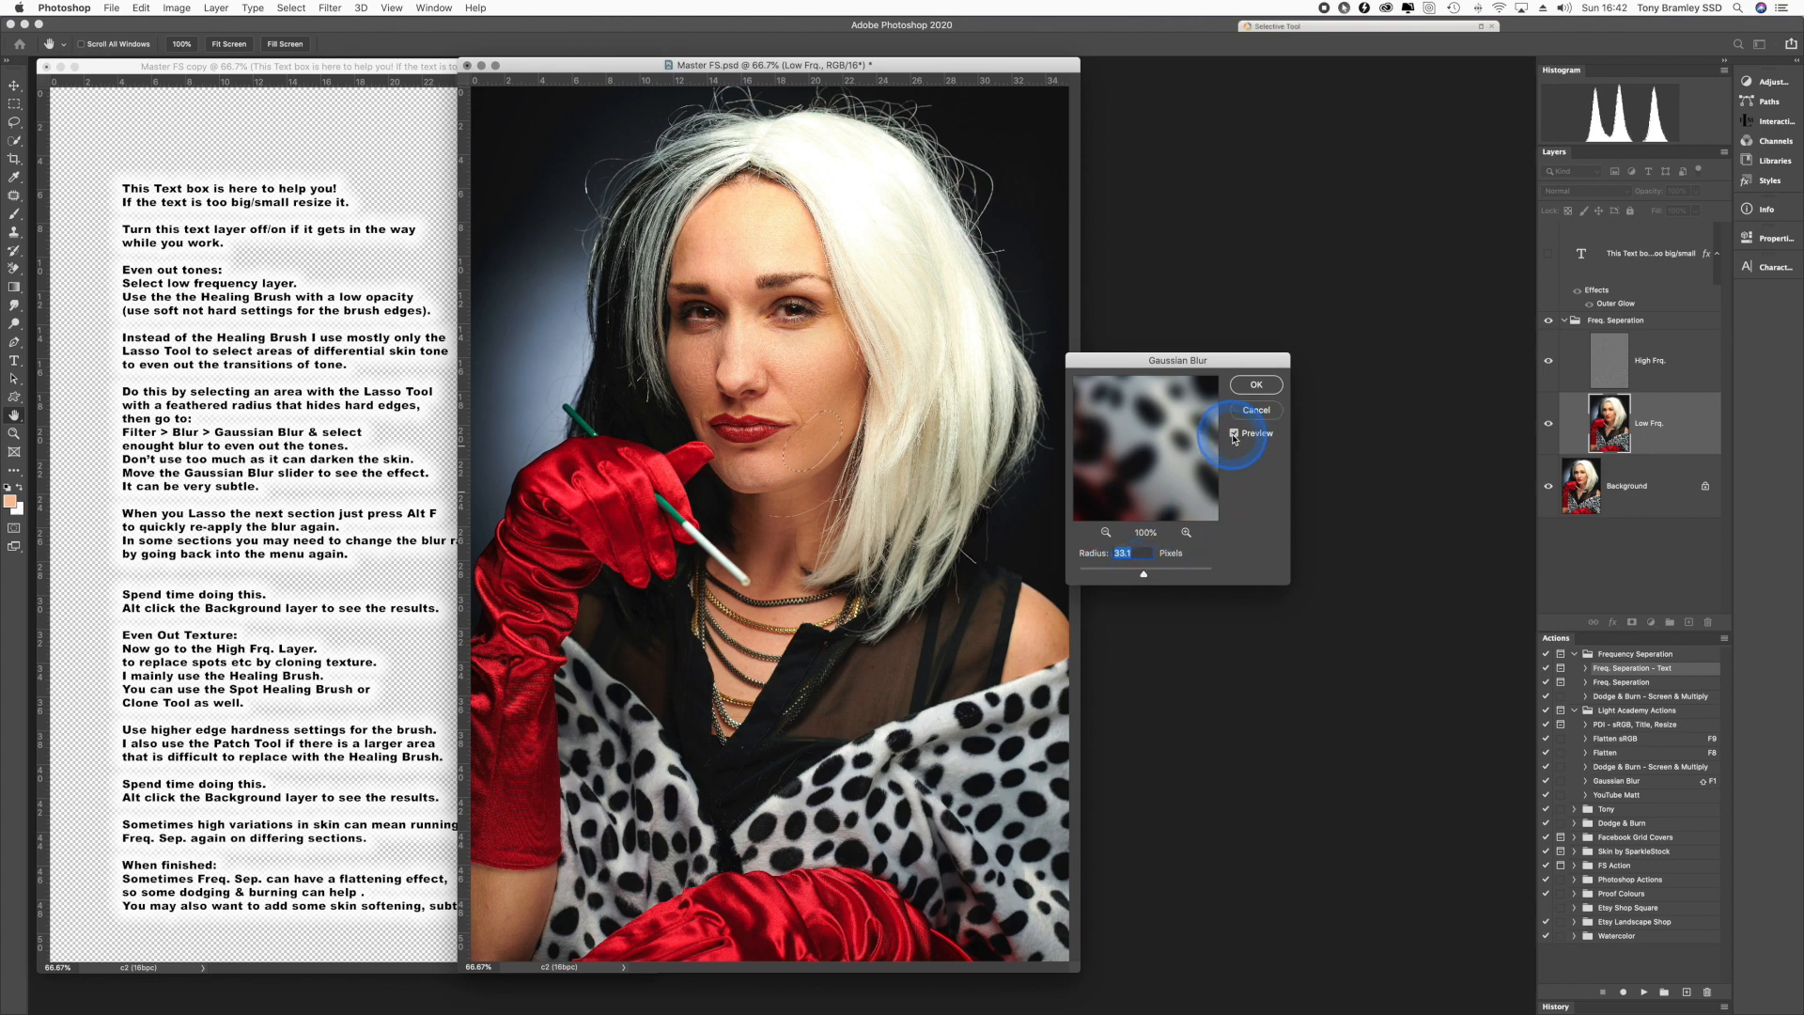
{"action": "left_click", "coordinate": [1254, 388]}
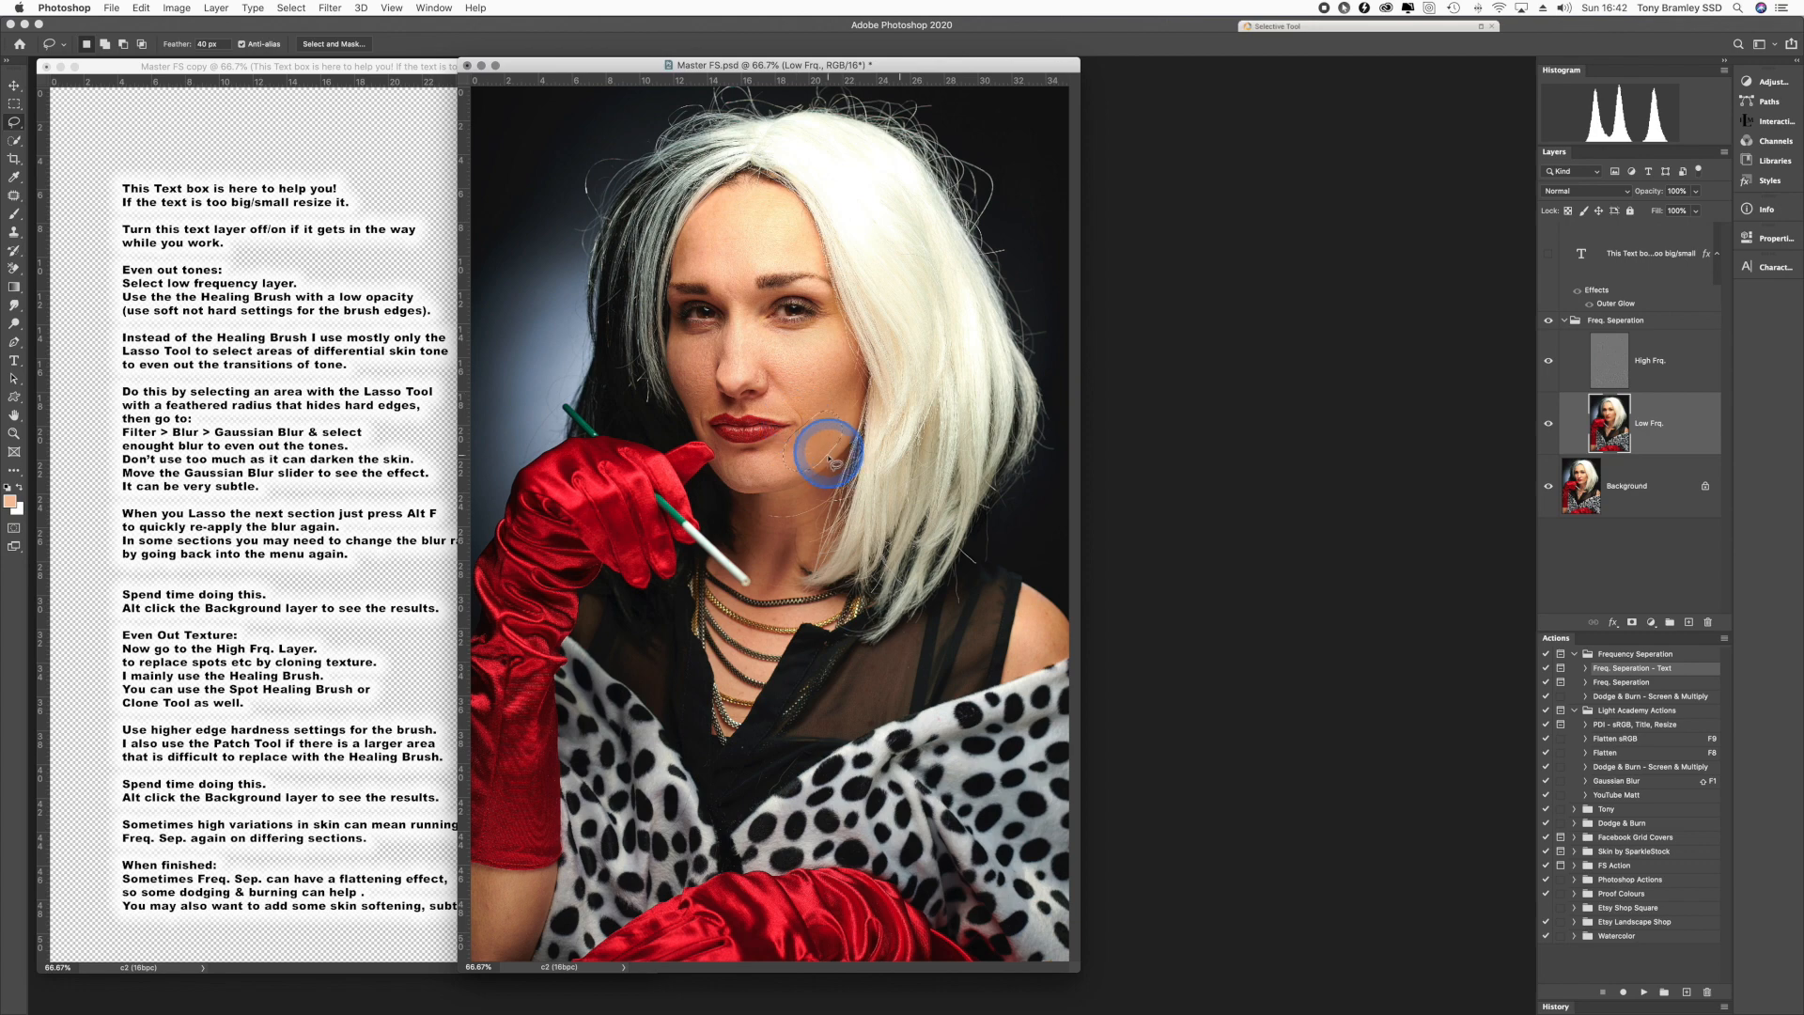
{"action": "key", "text": "super+z"}
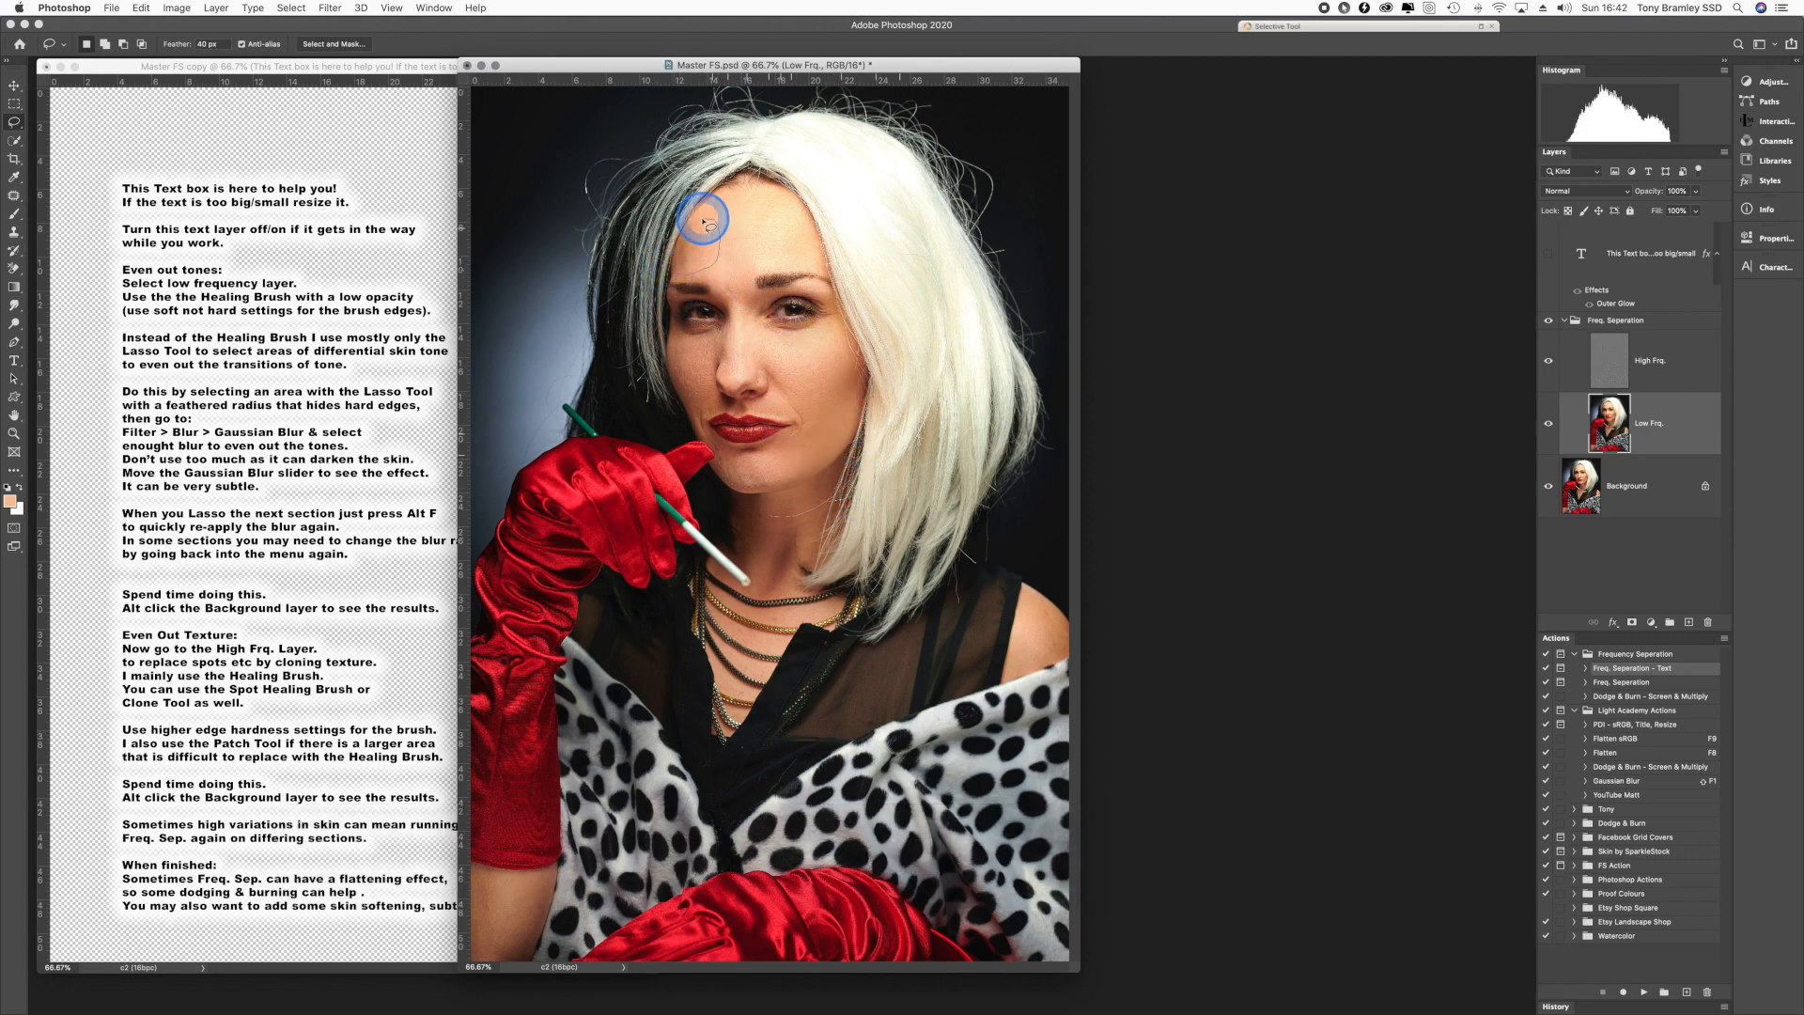
- Lasso the forehead above the dark-hair-side eyebrow, repeat the last Gaussian Blur, deselect, and compare the retouch with the Background layer alone
{"action": "left_click_drag", "start_coordinate": [674, 274], "coordinate": [679, 274]}
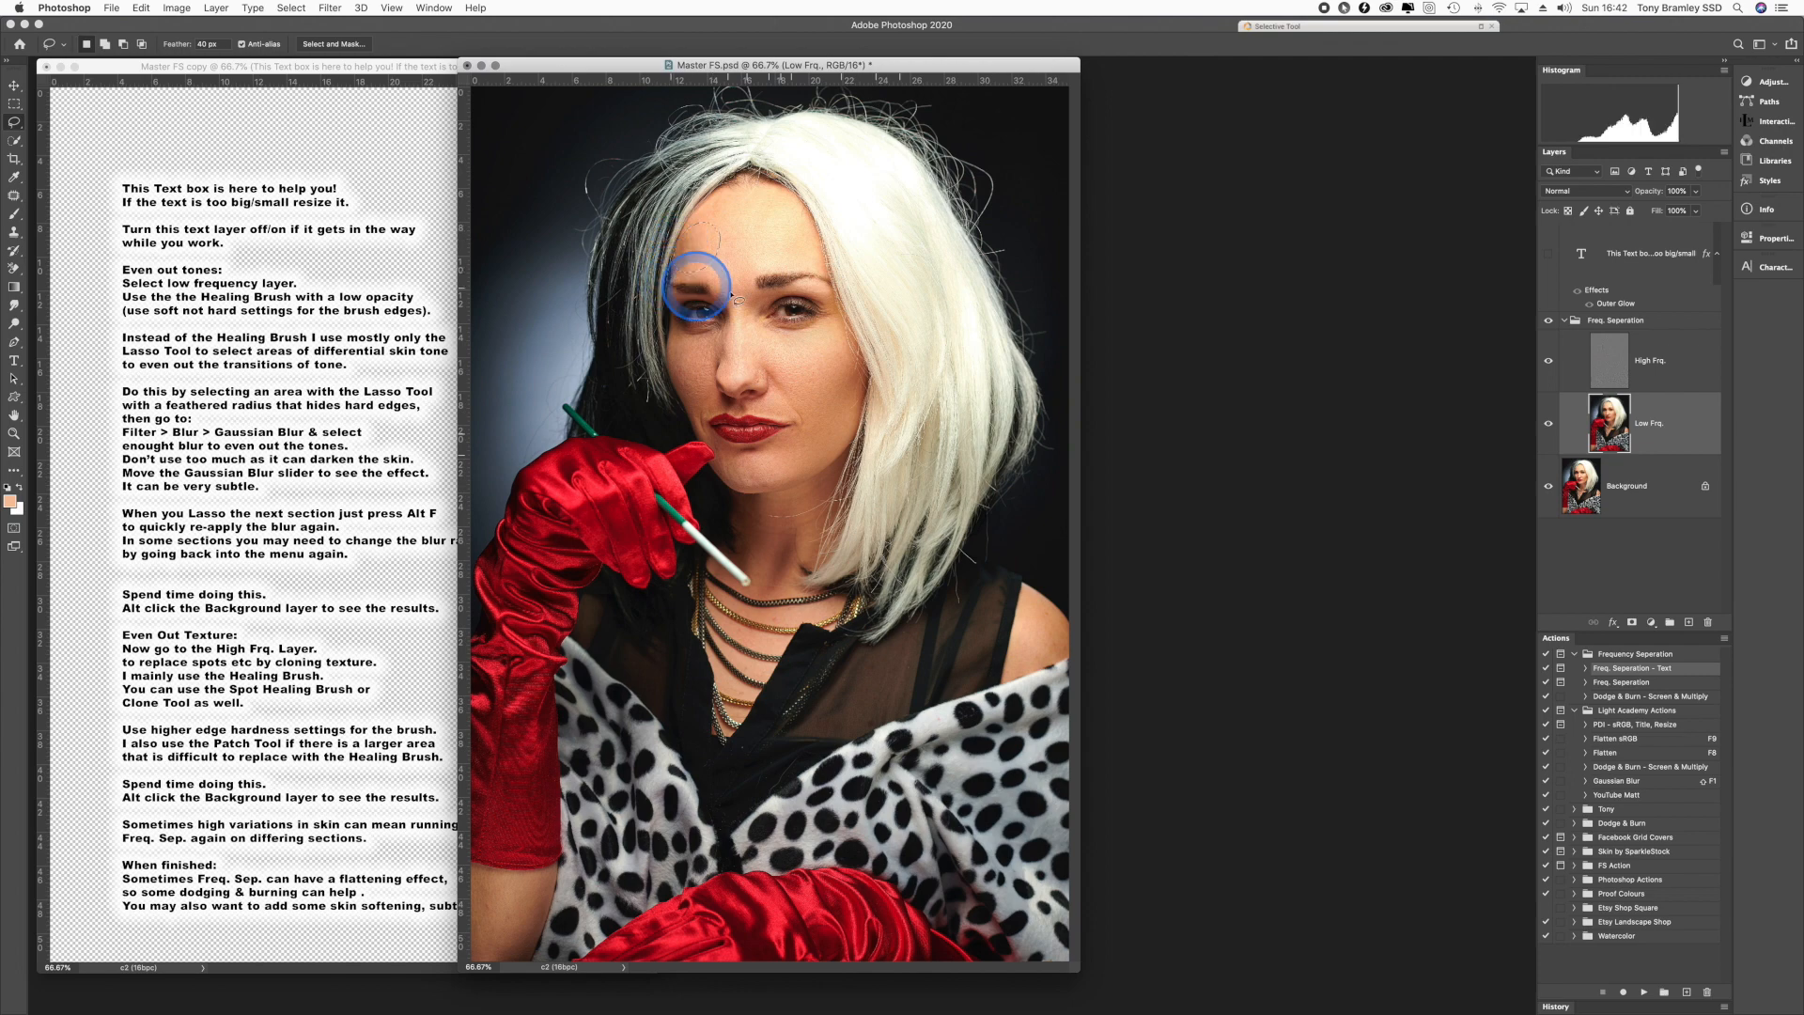
{"action": "key", "text": "super+f"}
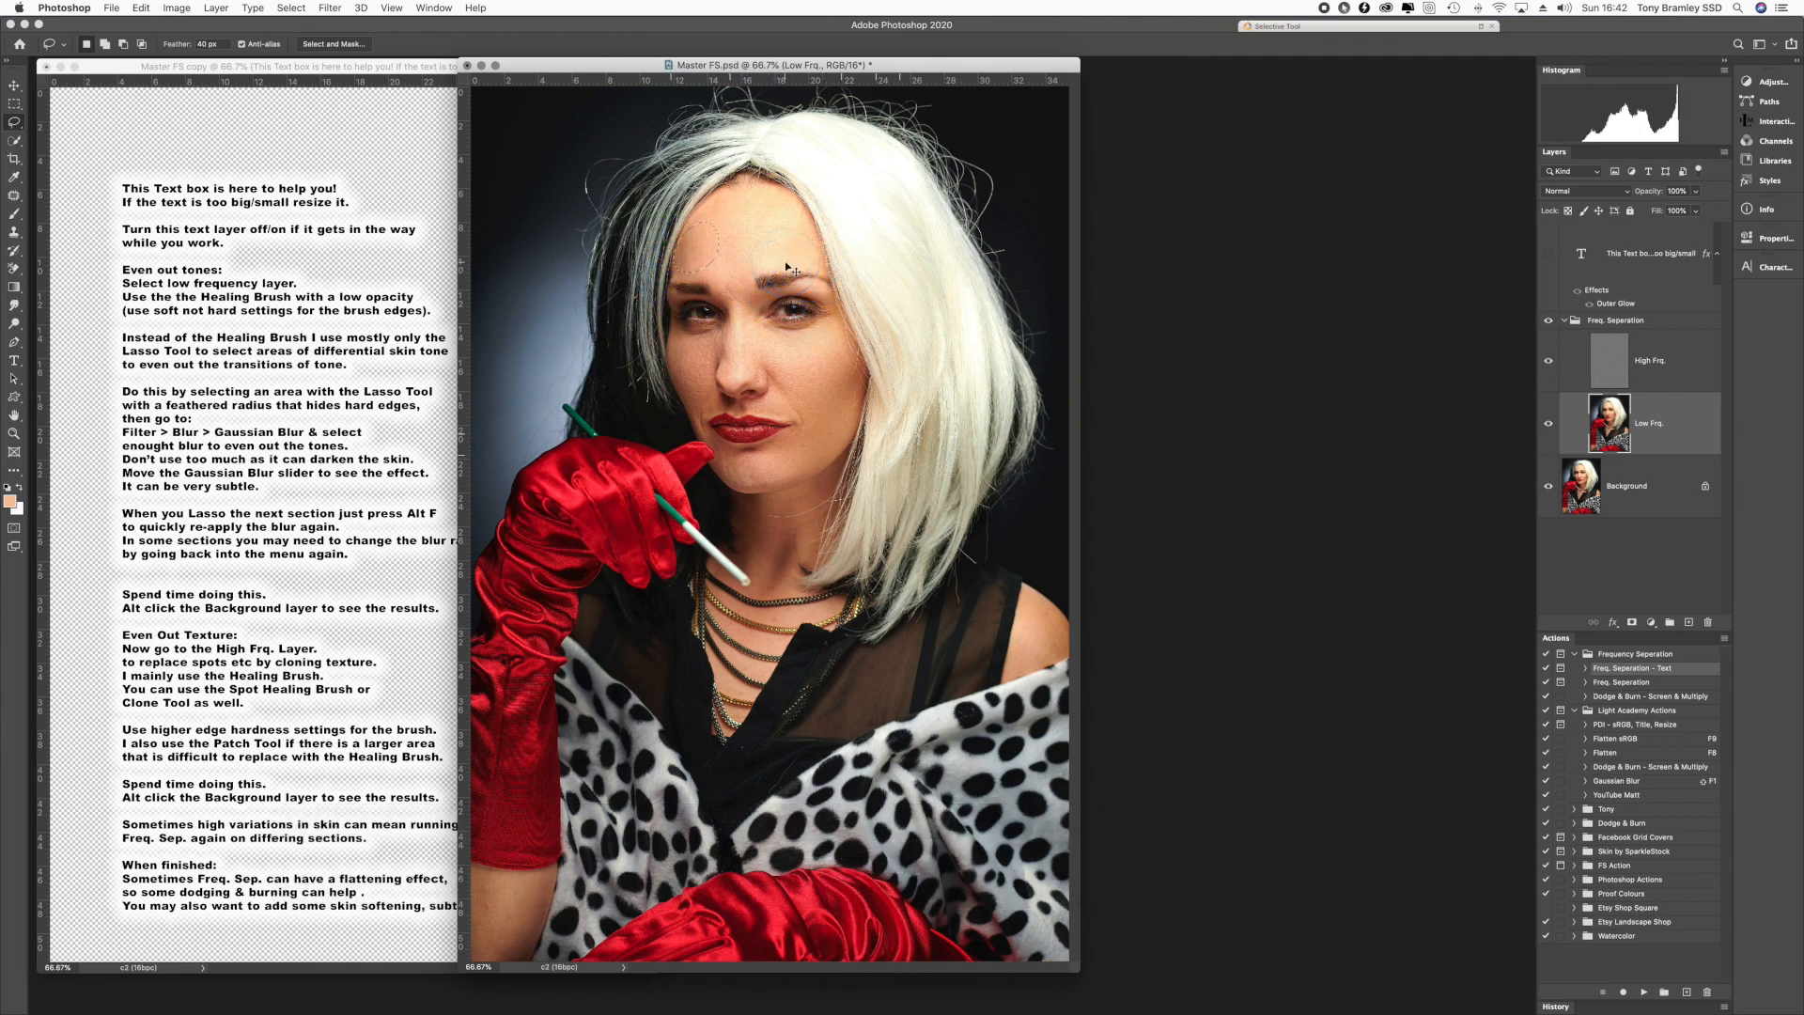
{"action": "key", "text": "super+d"}
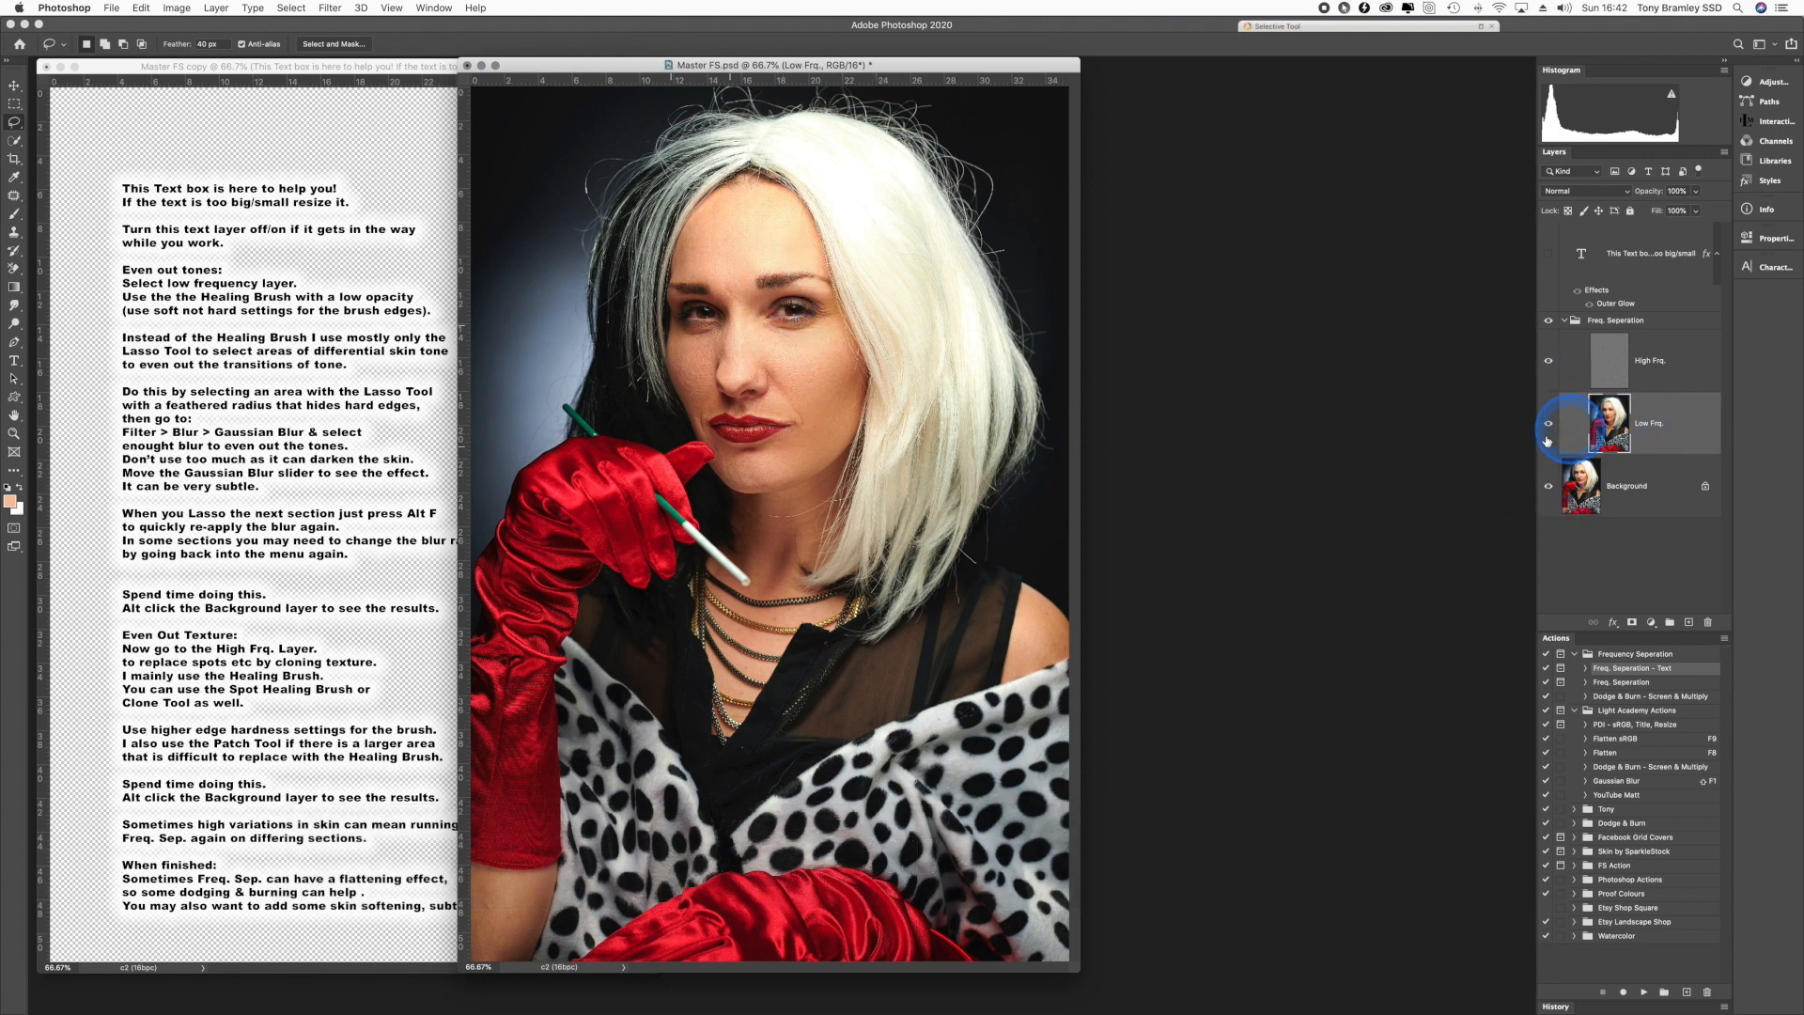
{"action": "left_click", "coordinate": [1548, 488], "text": "alt"}
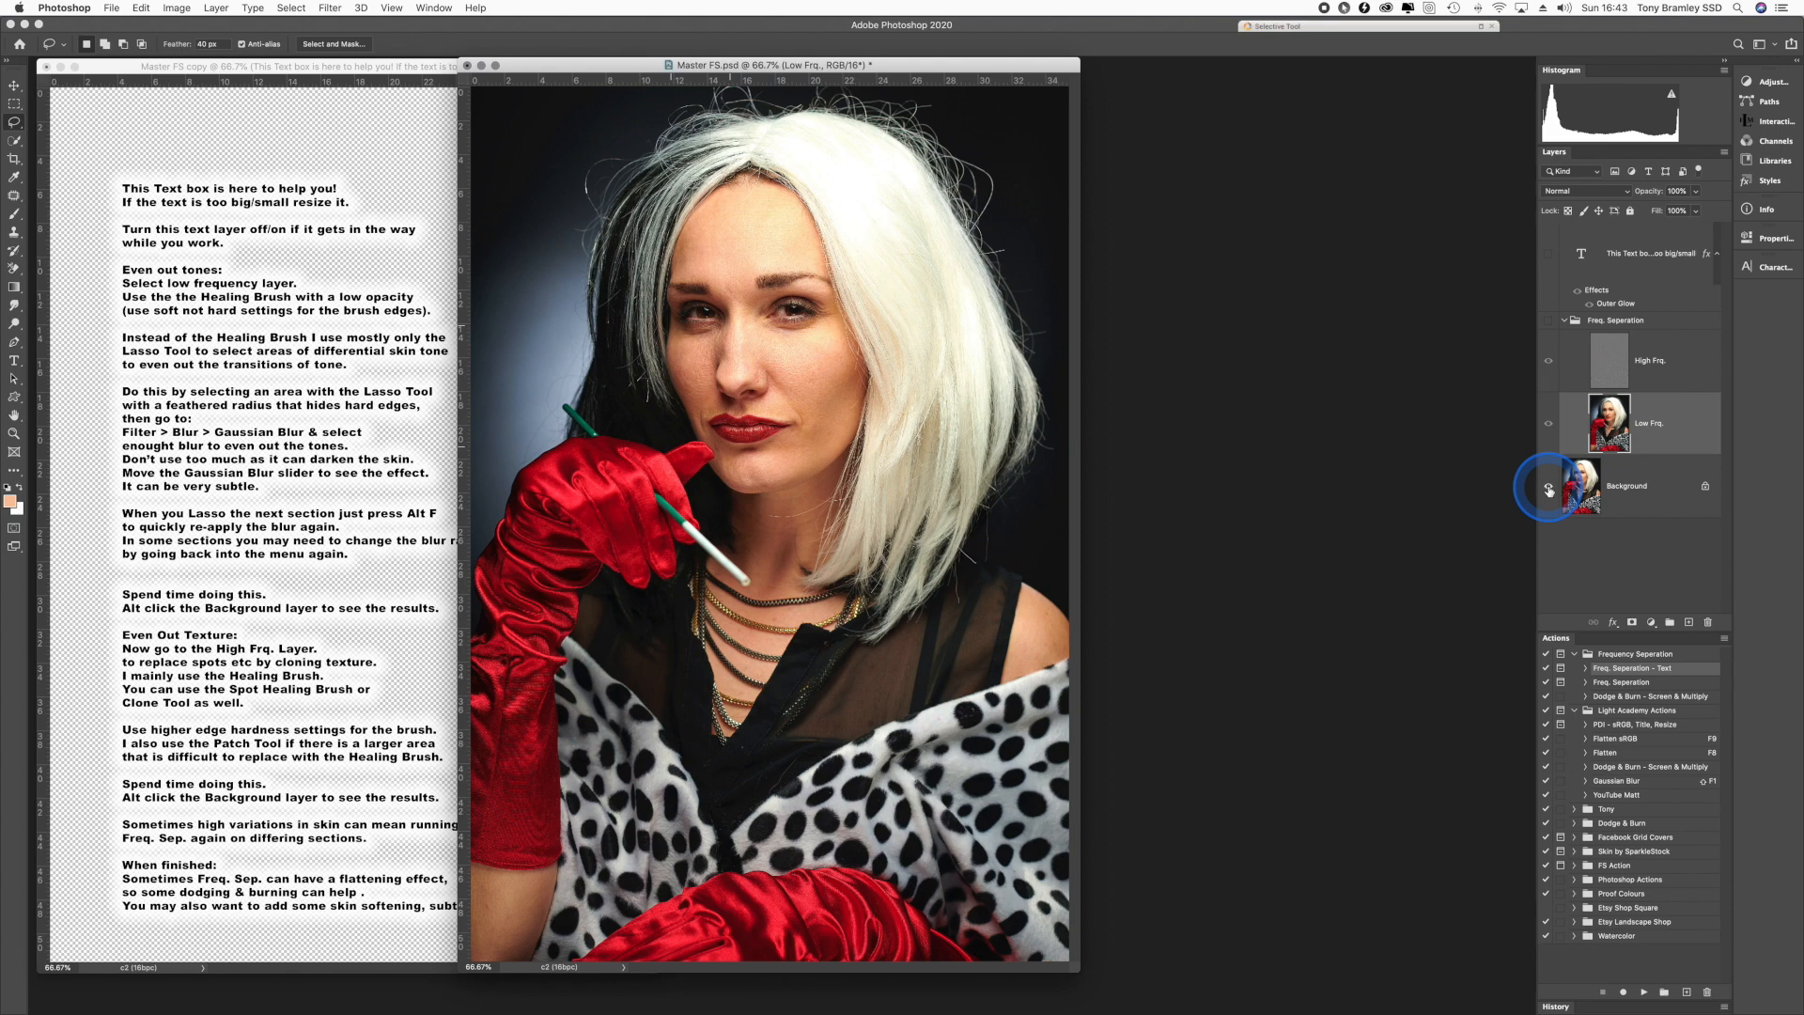
{"action": "left_click", "coordinate": [1548, 487], "text": "alt"}
- Minimise the instruction text document and enlarge the portrait window to compare the retouch with the Background layer shown alone
{"action": "left_click", "coordinate": [75, 67]}
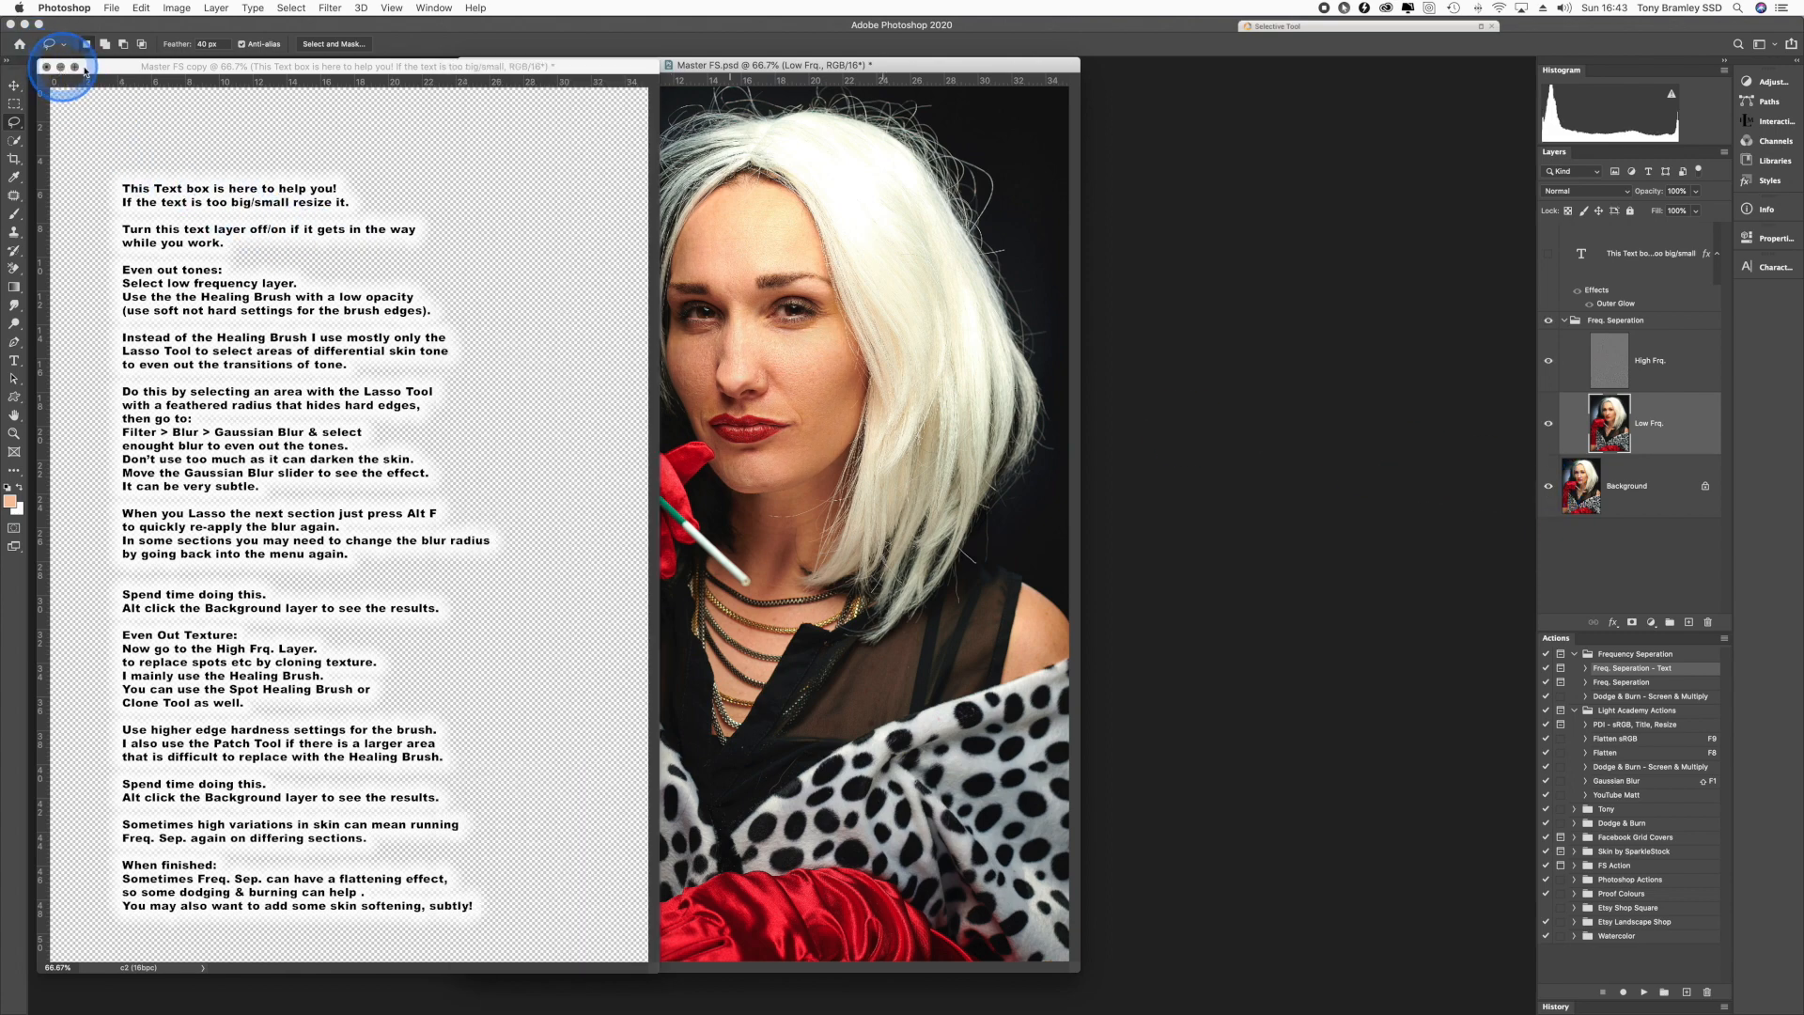
{"action": "left_click", "coordinate": [60, 67]}
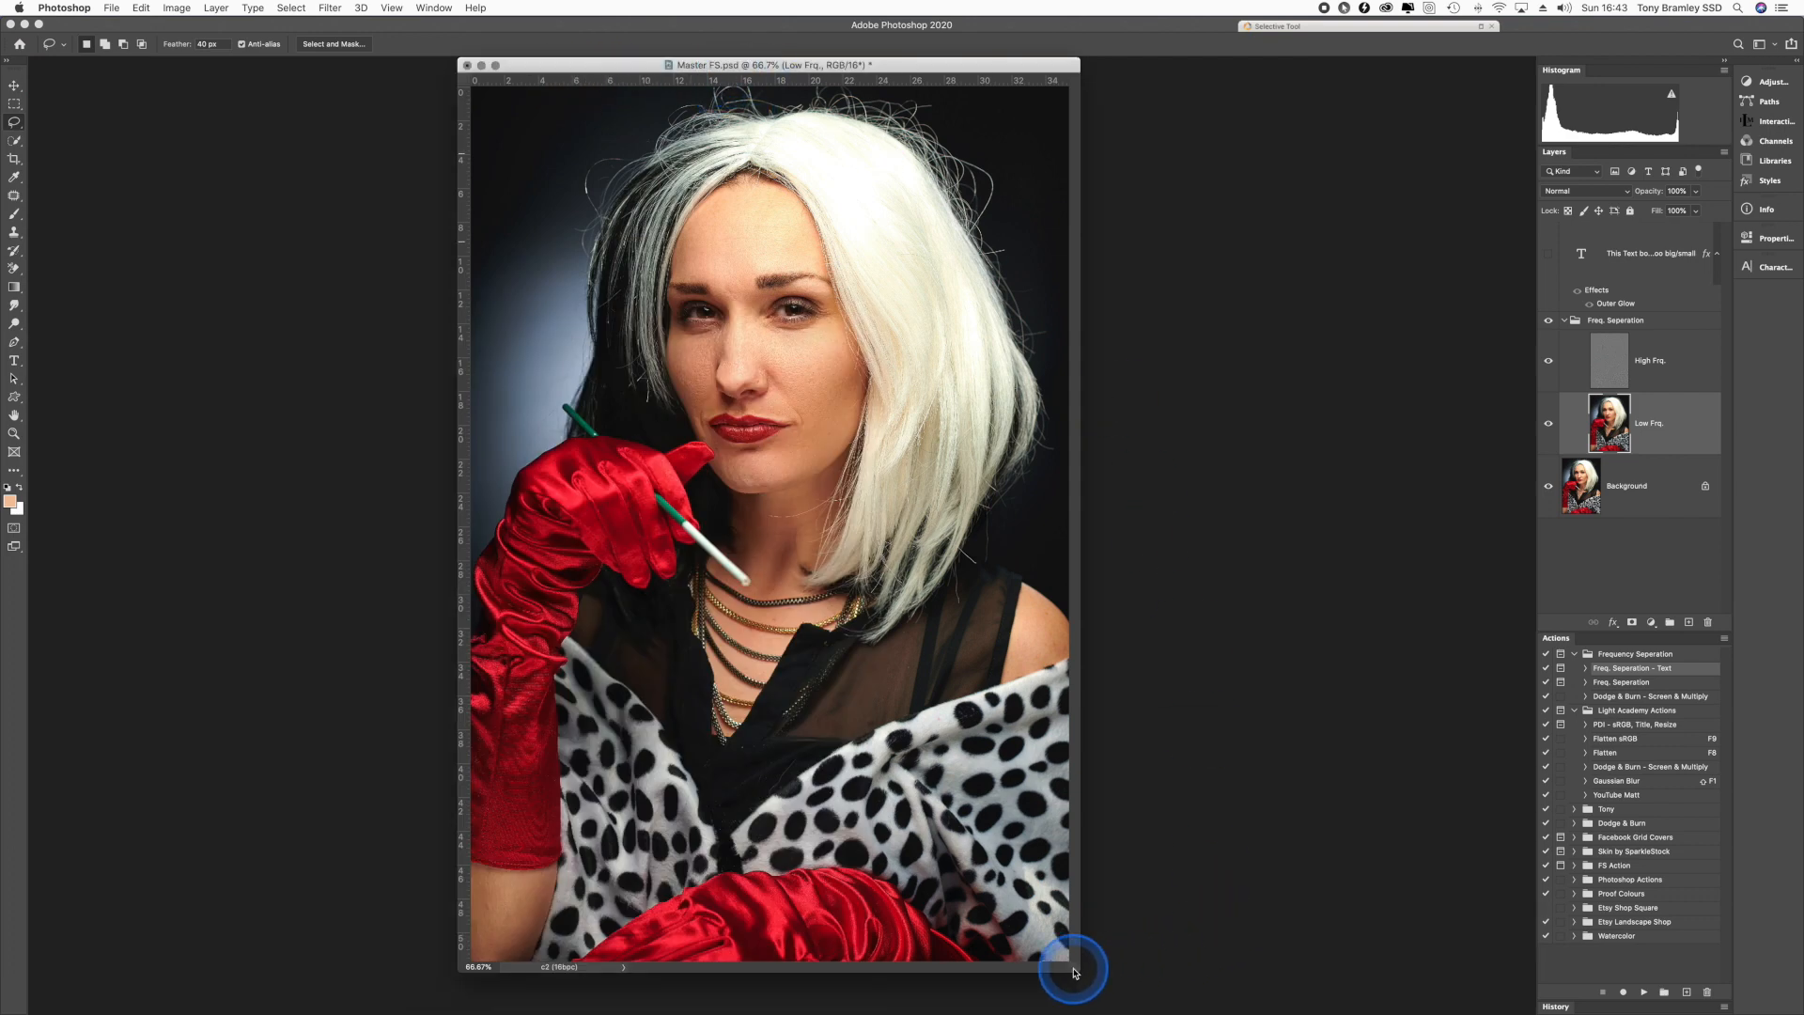
{"action": "left_click_drag", "start_coordinate": [1185, 981], "coordinate": [1345, 994]}
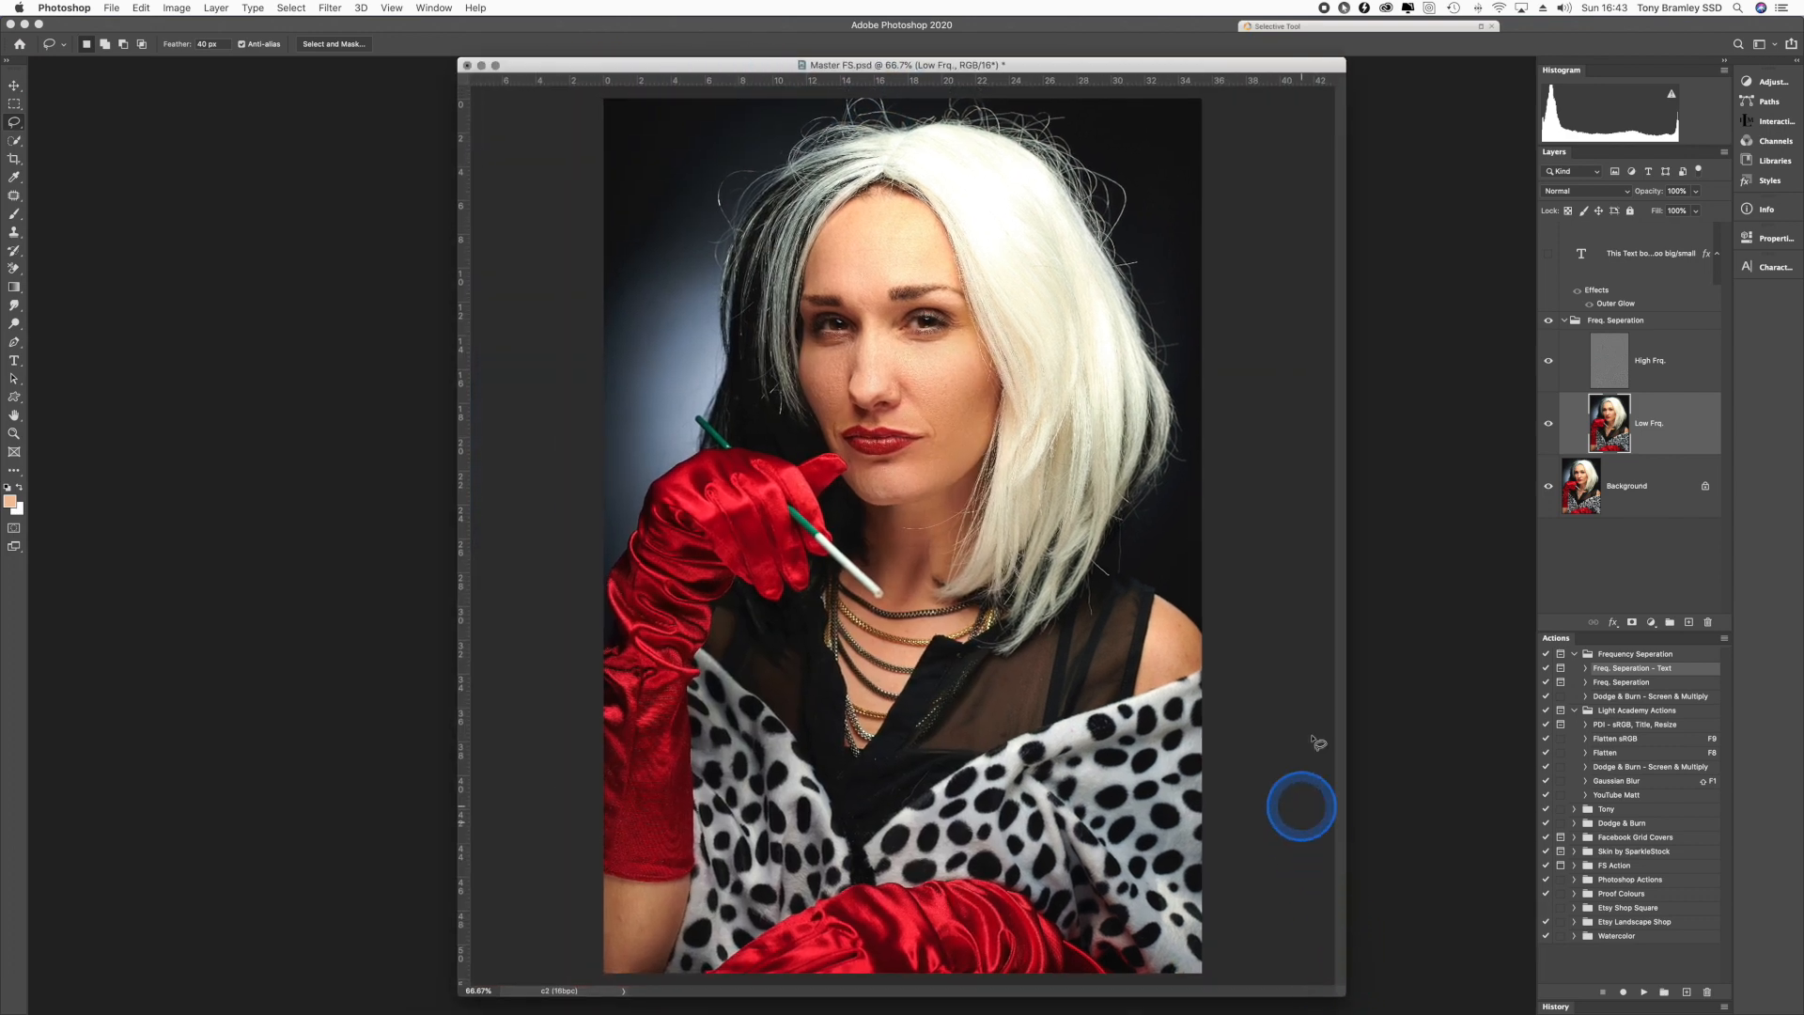
{"action": "left_click", "coordinate": [1548, 488], "text": "alt"}
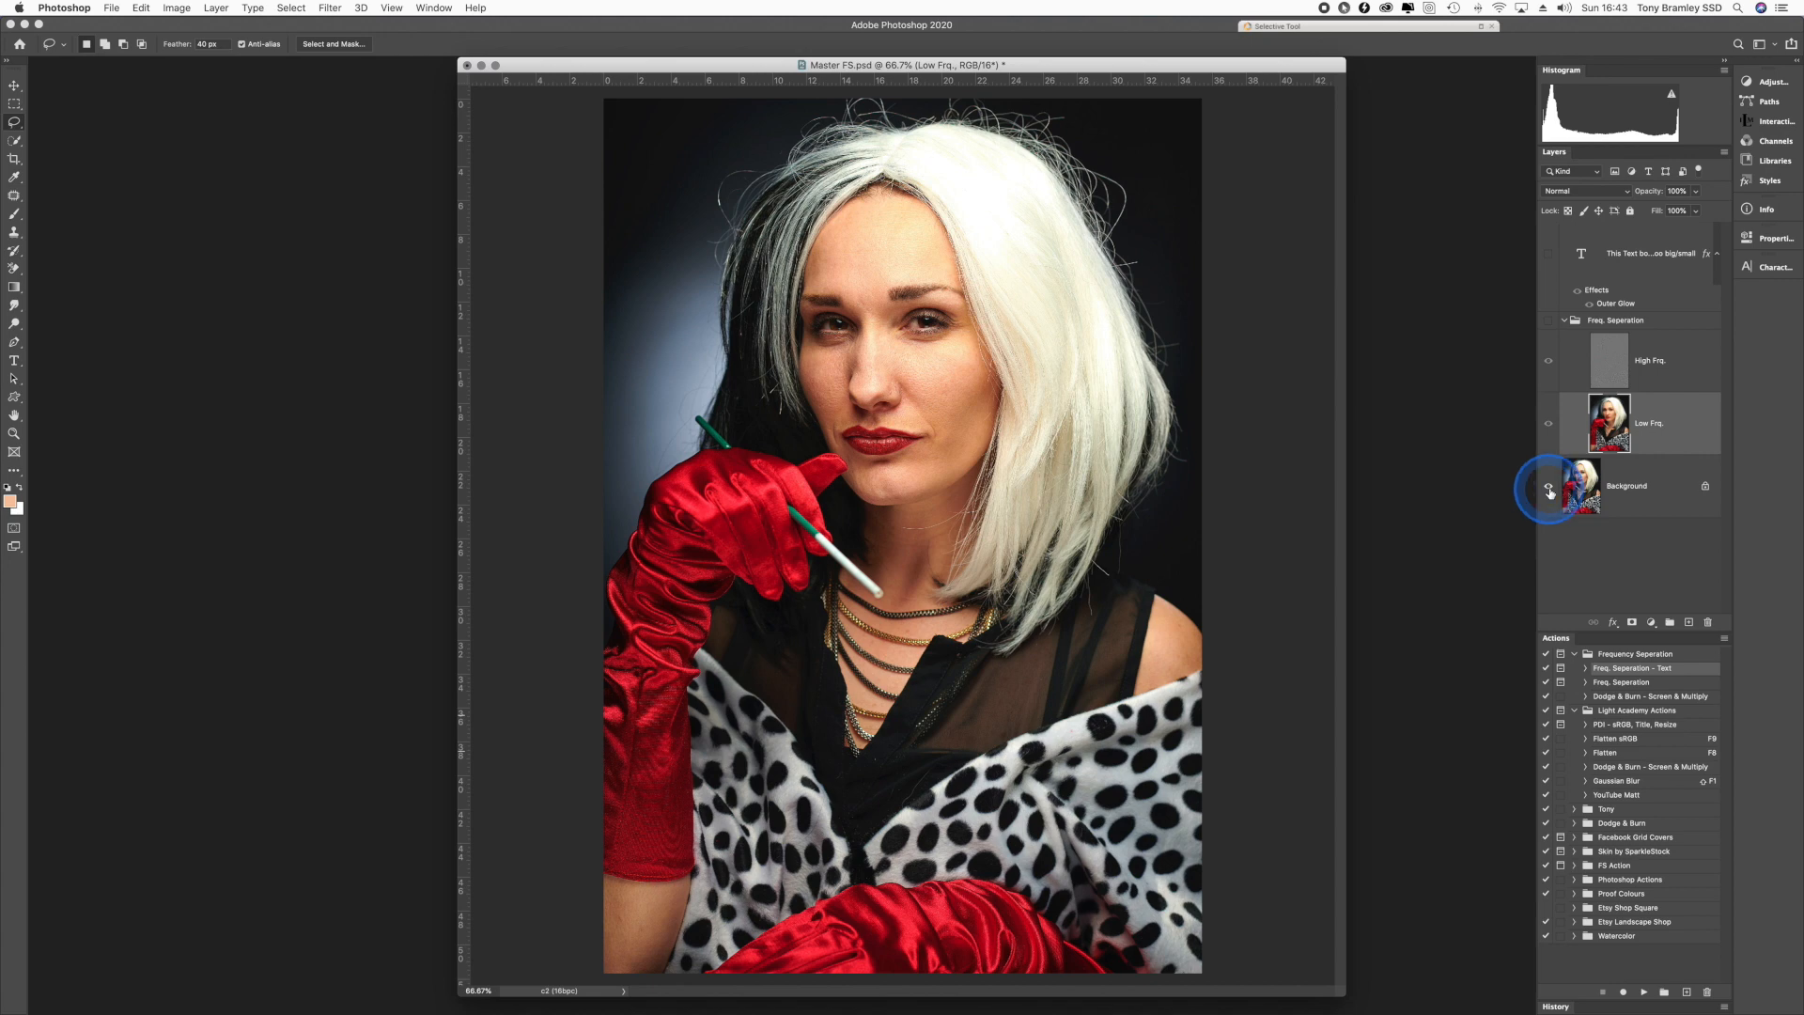
{"action": "left_click", "coordinate": [1548, 488], "text": "alt"}
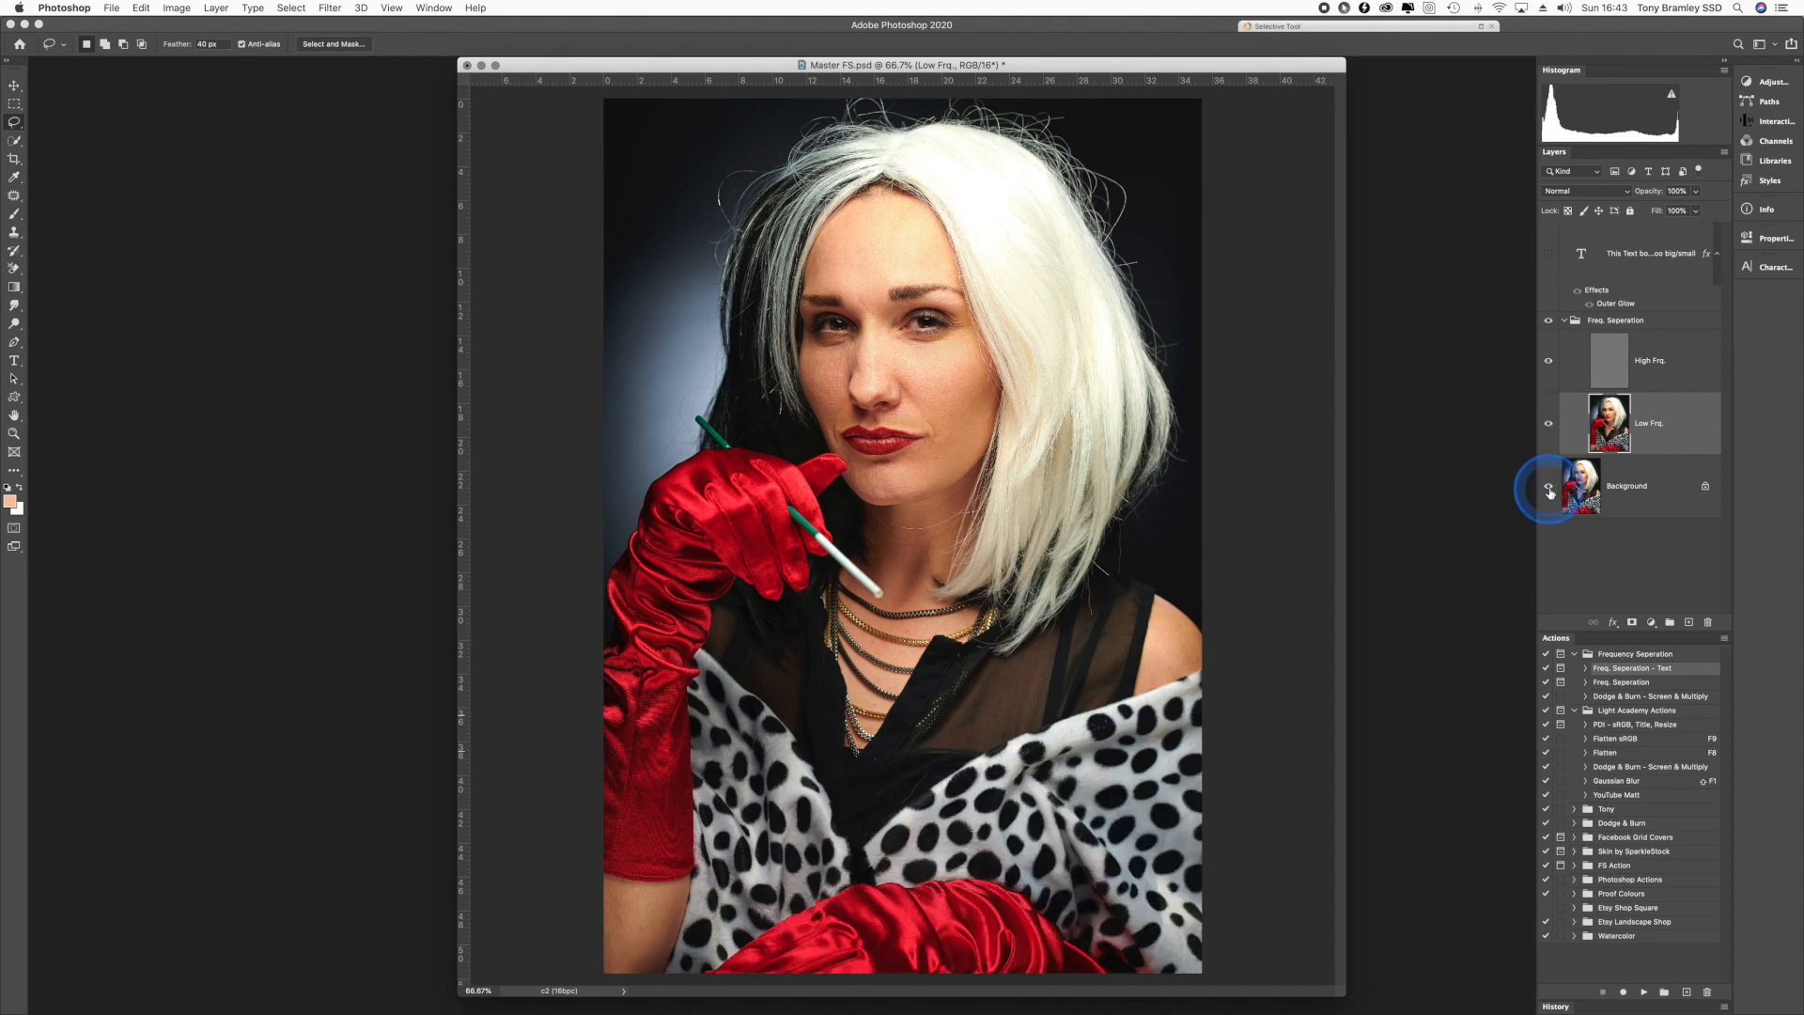
- Make the High Frq. layer active and restore the minimised instruction text document beside the portrait
{"action": "left_click", "coordinate": [1665, 372]}
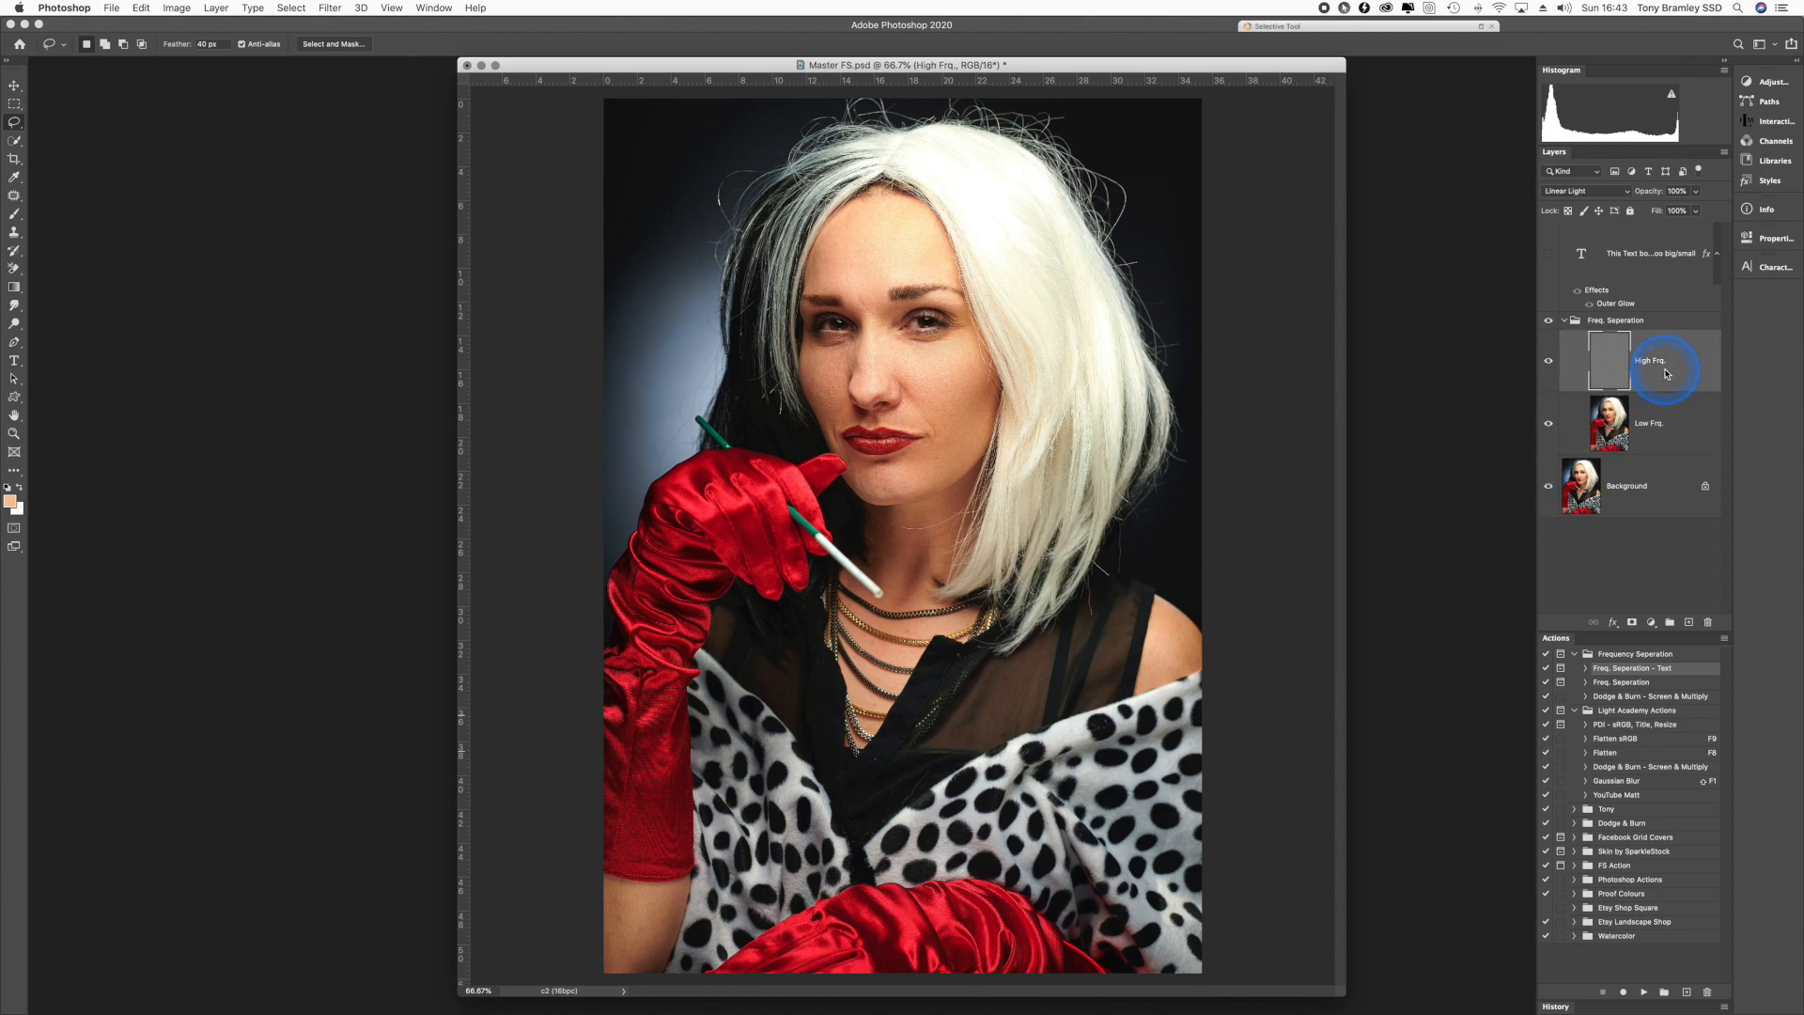
{"action": "key", "text": "super+equal"}
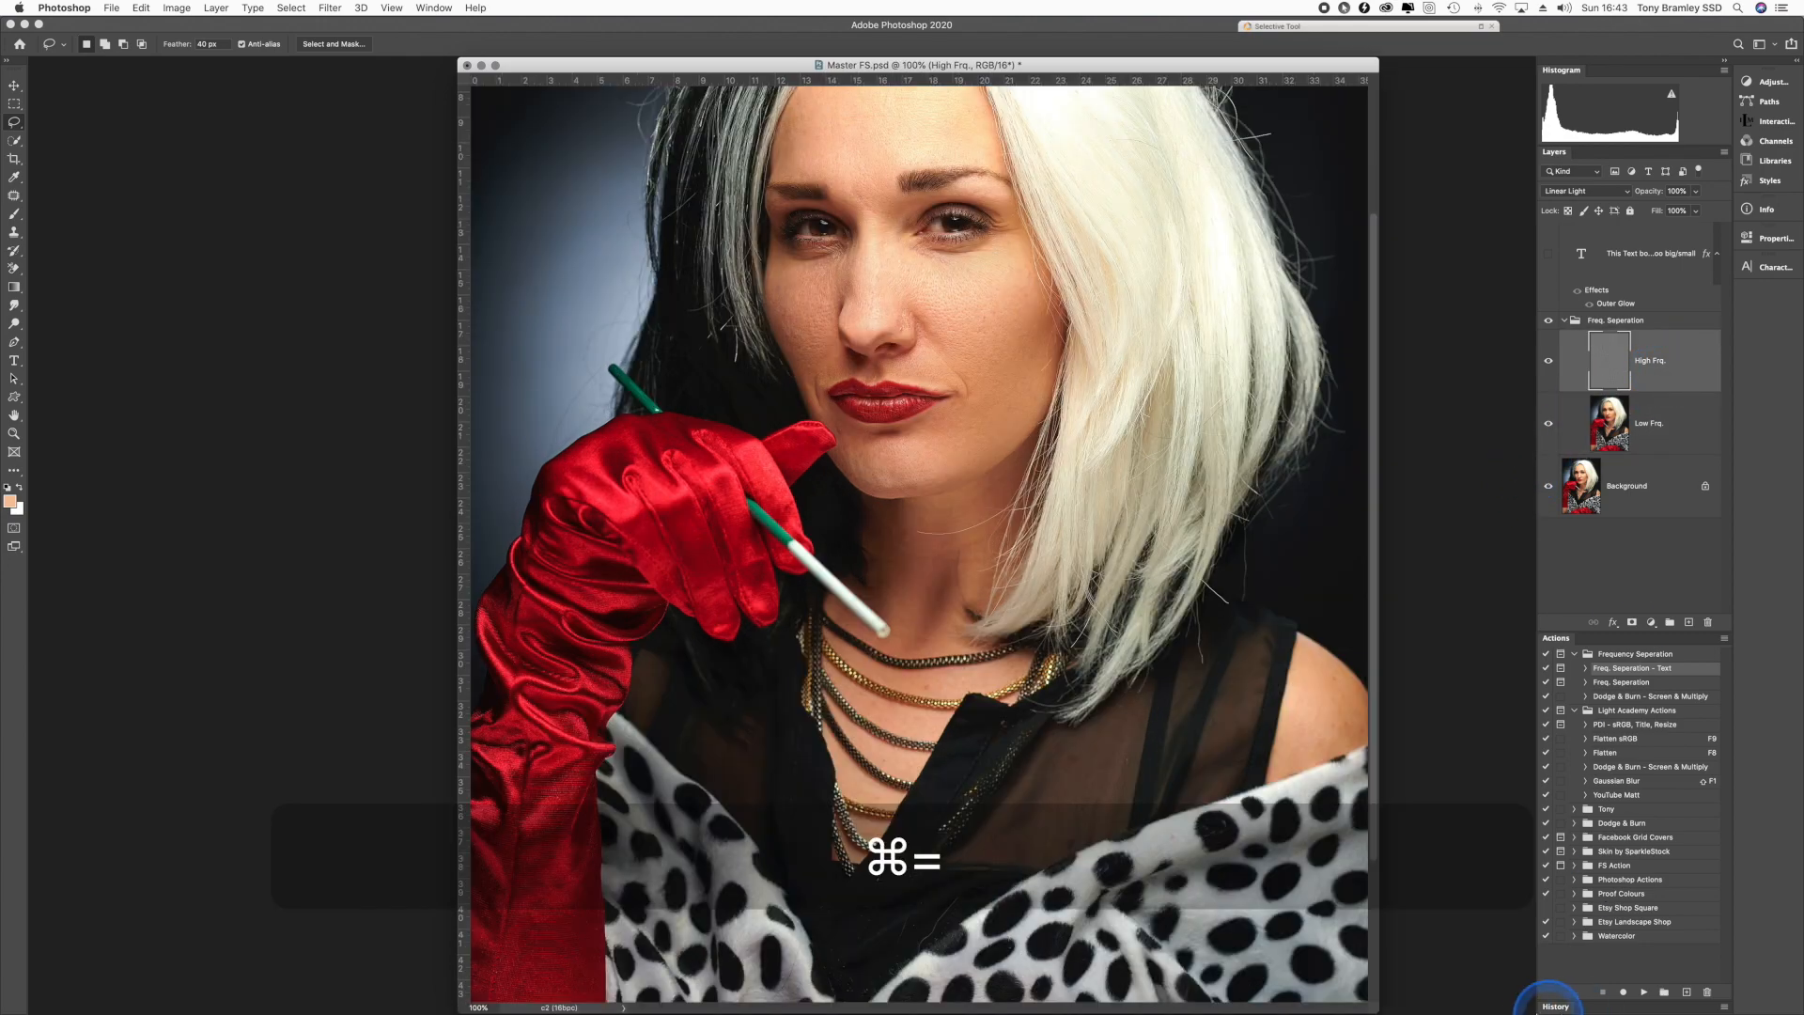
{"action": "left_click", "coordinate": [1480, 1003]}
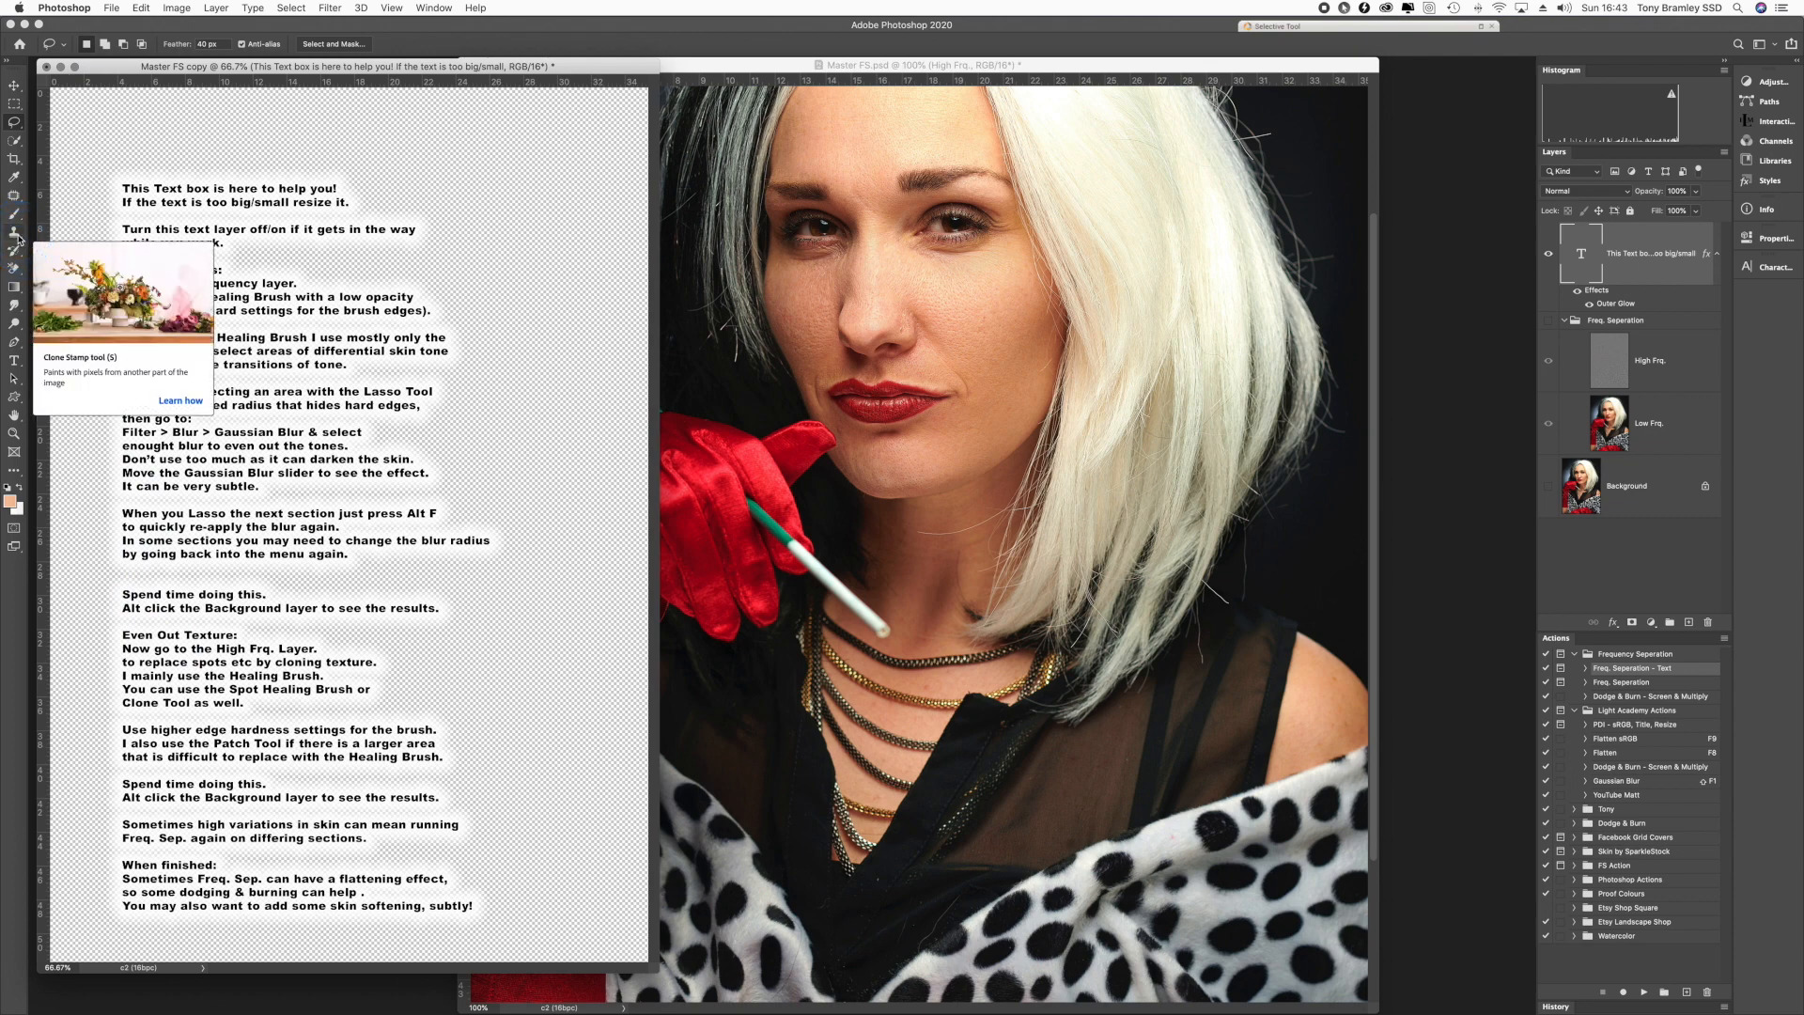
- Choose the Healing Brush Tool and try healing texture blemishes on the white-hair-side cheek of the High Frq. layer
{"action": "left_click", "coordinate": [14, 195]}
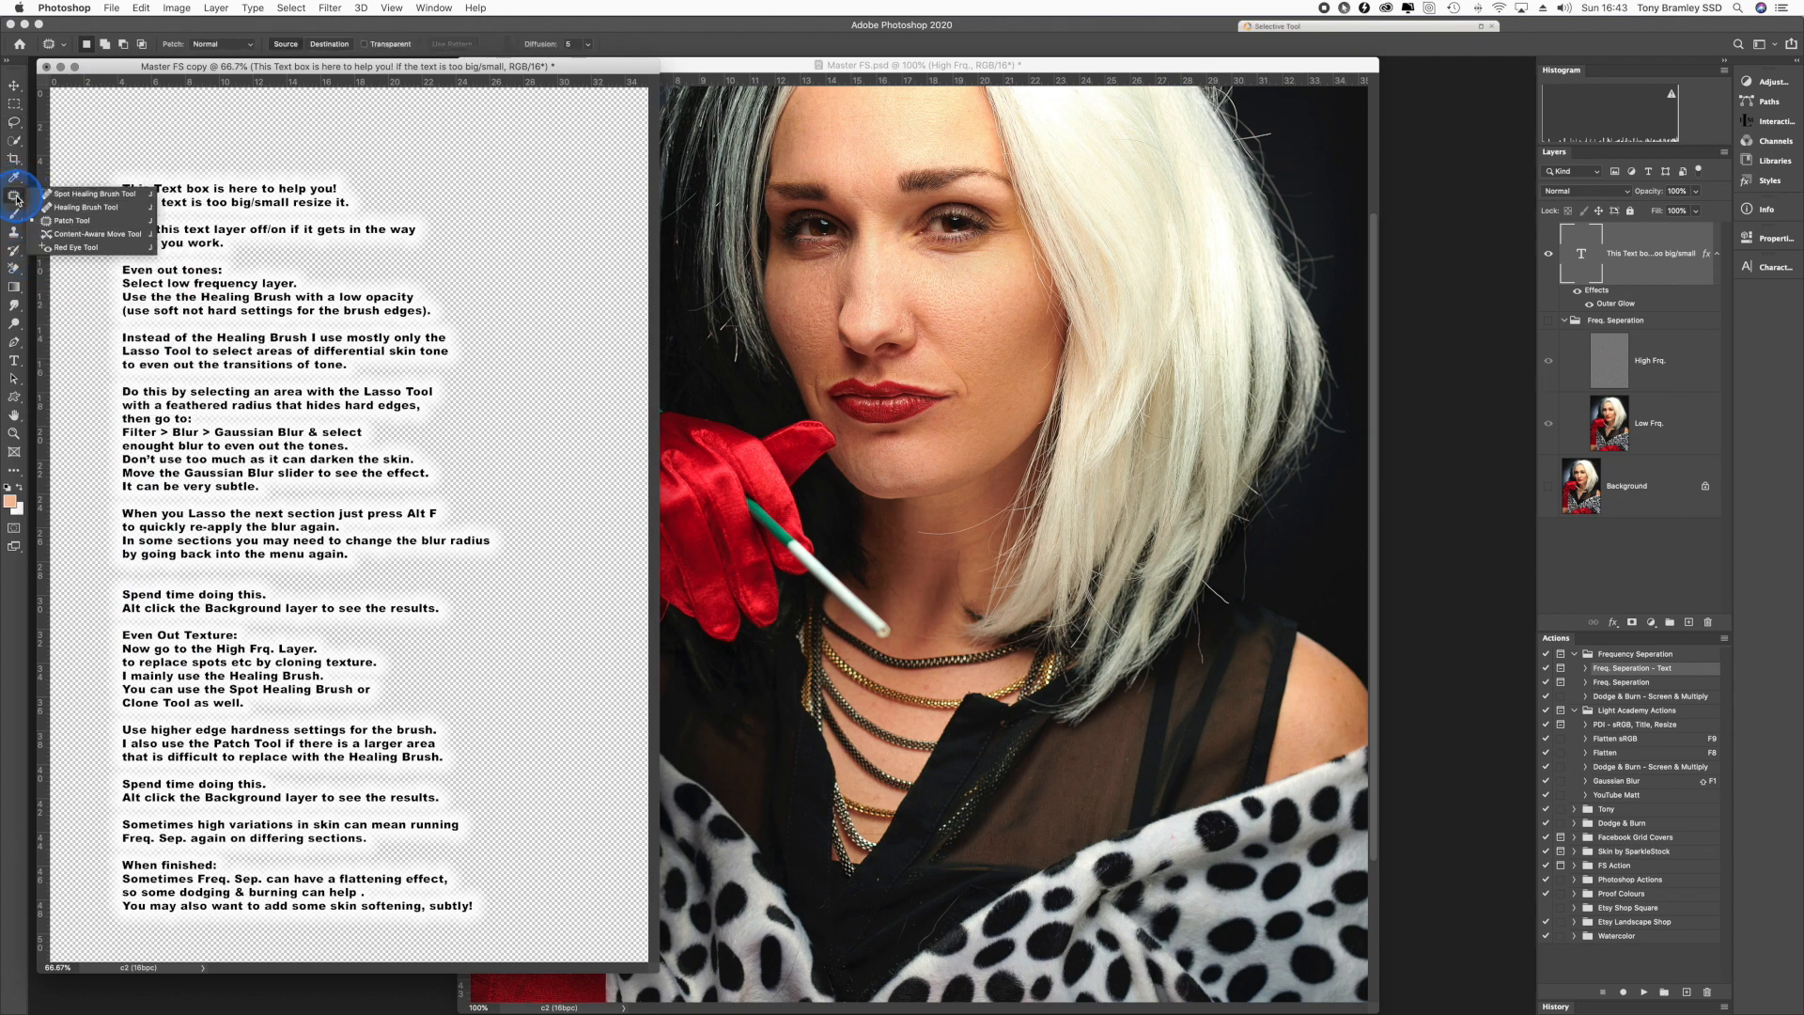
{"action": "left_click", "coordinate": [62, 208]}
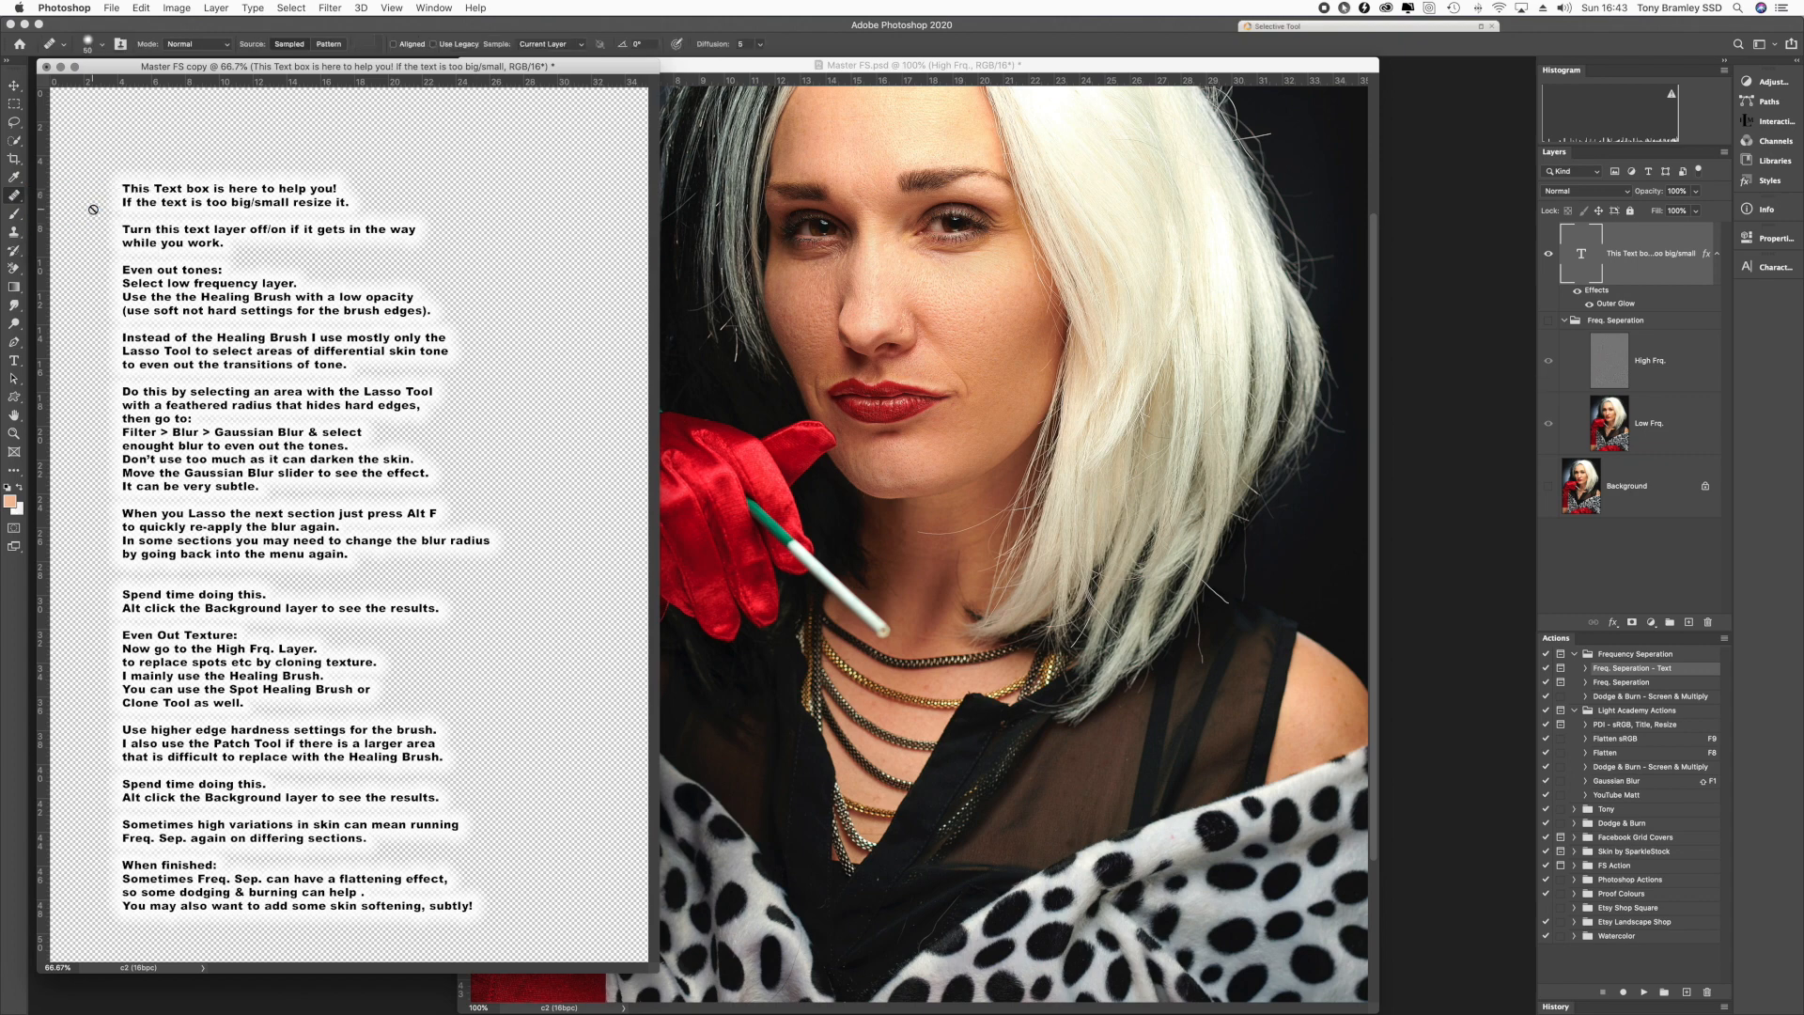
{"action": "left_click", "coordinate": [13, 201]}
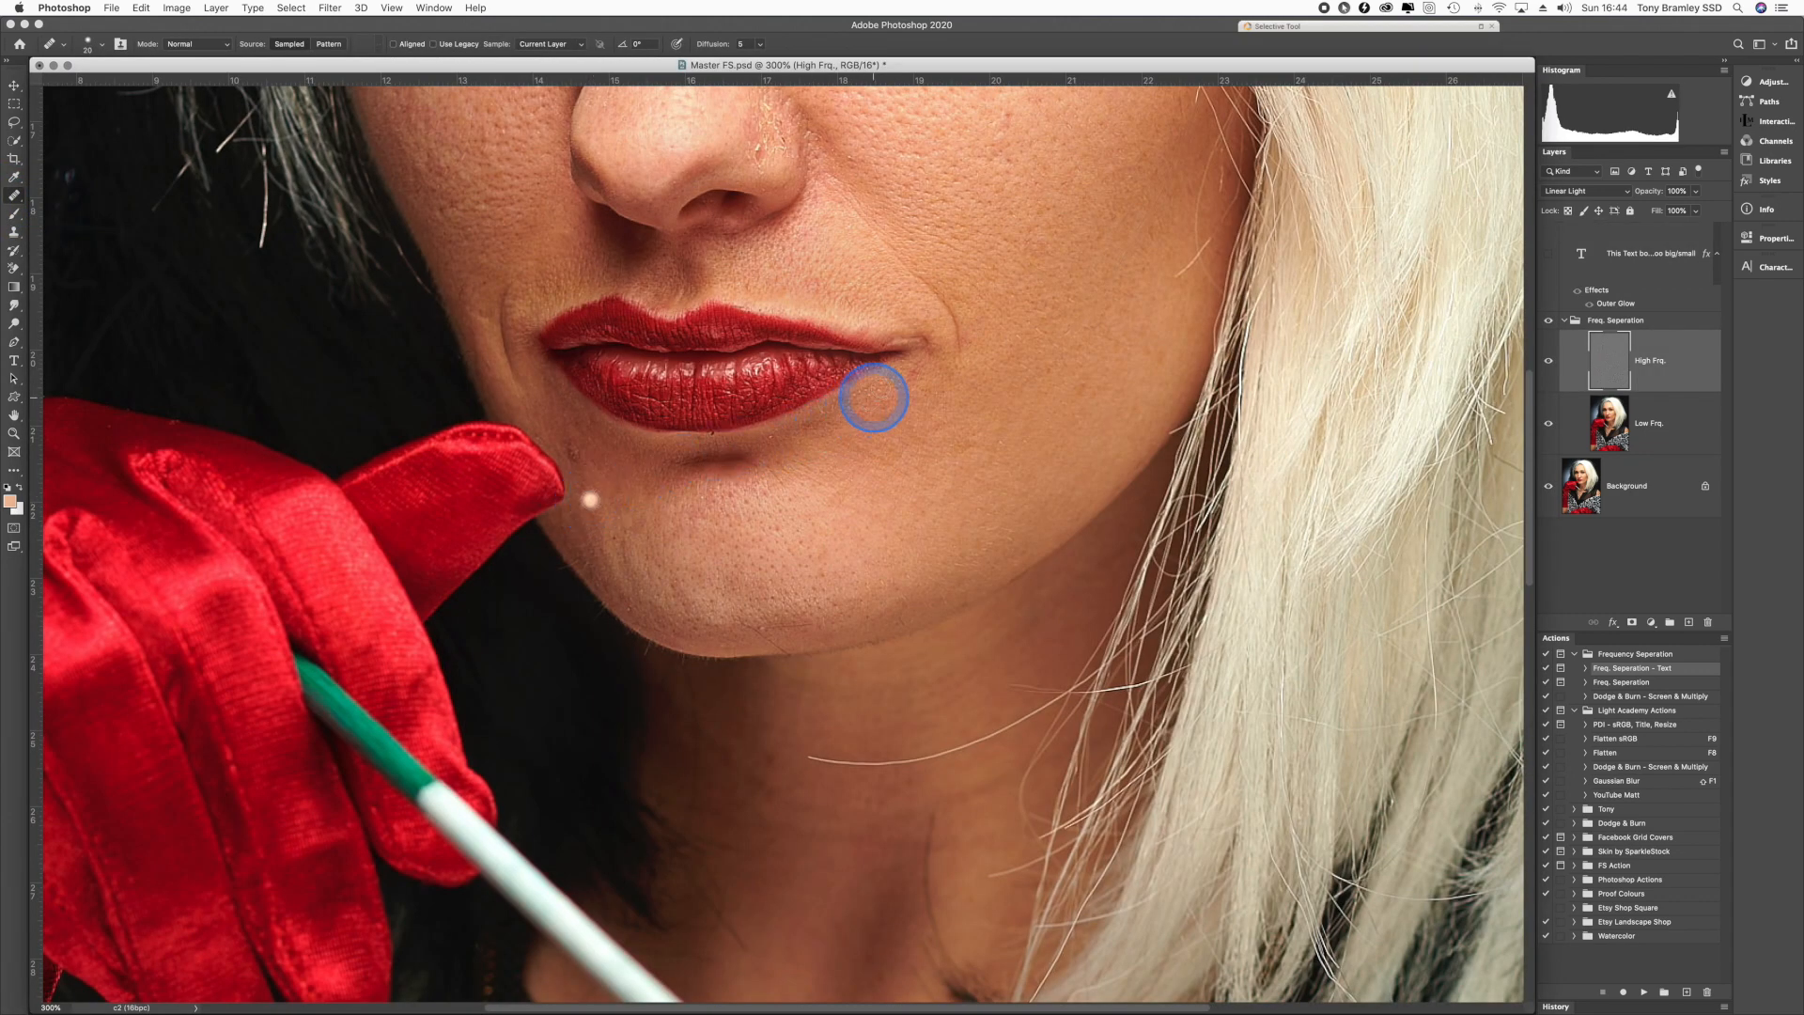
{"action": "left_click_drag", "start_coordinate": [995, 306], "coordinate": [1006, 516]}
{"action": "left_click", "coordinate": [1007, 457], "text": "alt"}
{"action": "left_click", "coordinate": [1013, 418]}
{"action": "left_click", "coordinate": [1017, 409]}
{"action": "left_click", "coordinate": [1072, 404]}
{"action": "left_click", "coordinate": [1022, 360]}
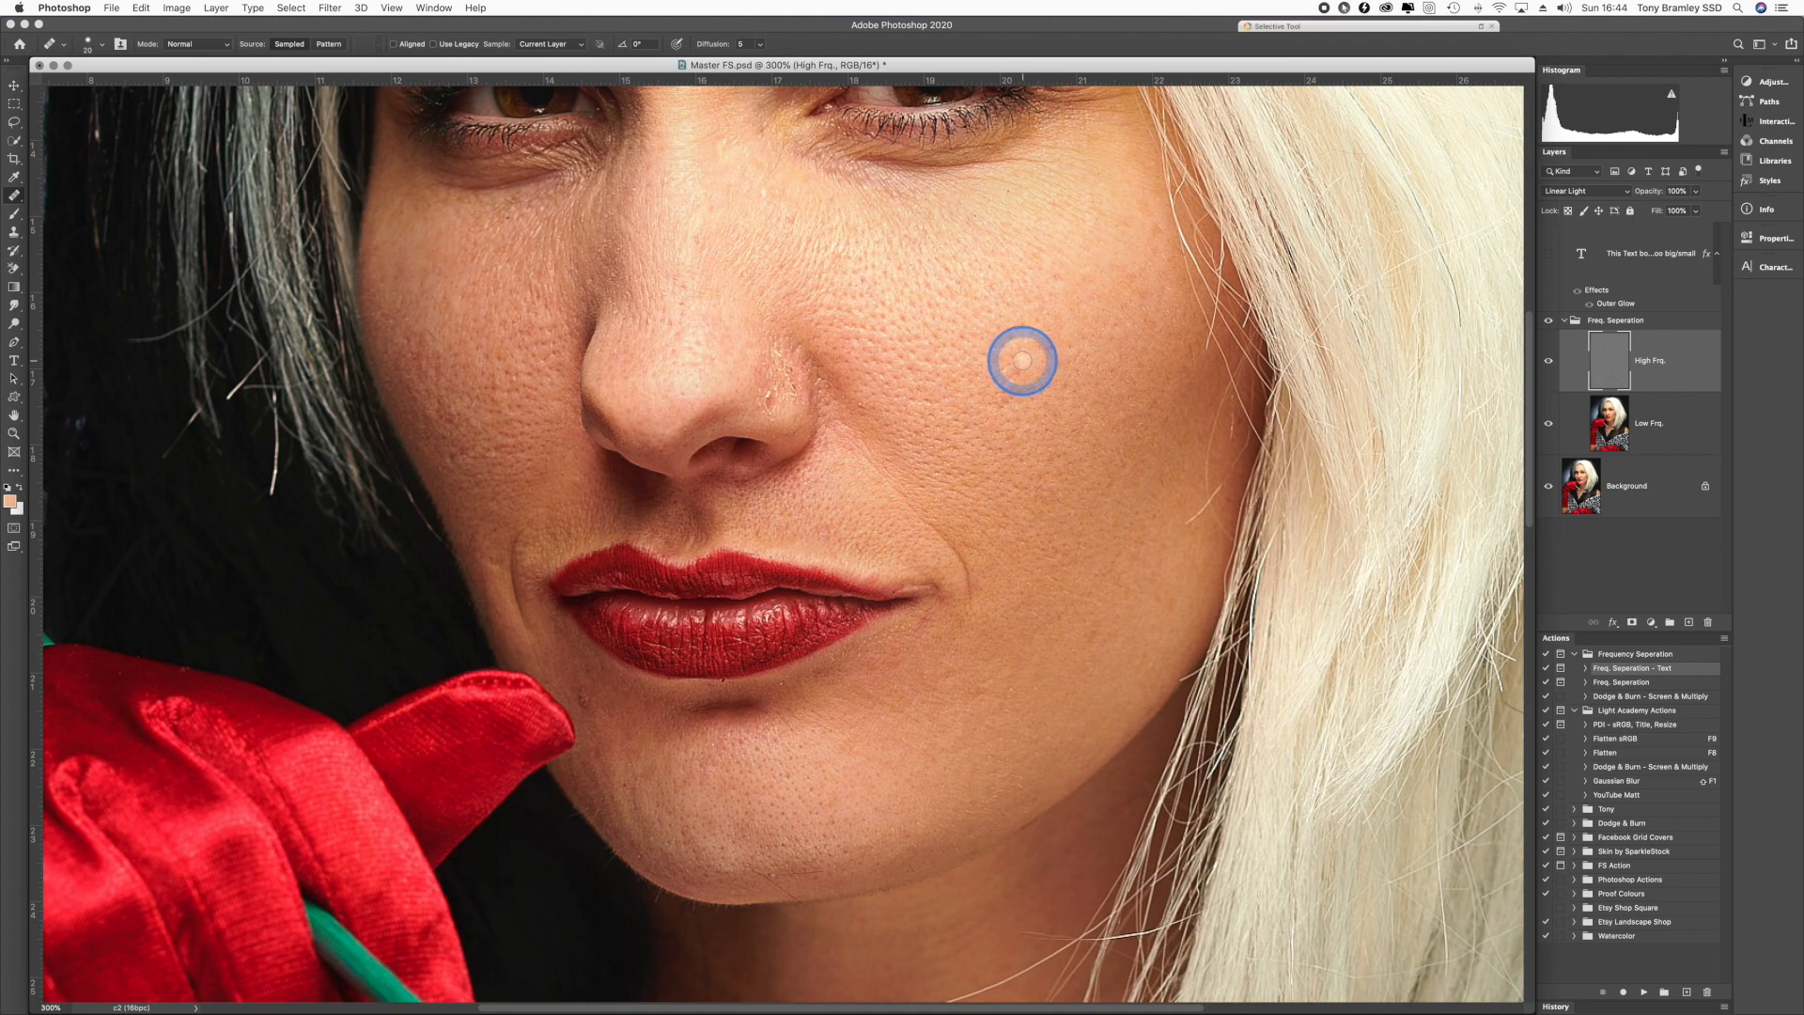
{"action": "left_click", "coordinate": [1023, 354]}
{"action": "left_click", "coordinate": [1021, 372]}
{"action": "mouse_move", "coordinate": [1020, 373]}
{"action": "left_mouse_down"}
{"action": "mouse_move", "coordinate": [1070, 370]}
{"action": "mouse_move", "coordinate": [1084, 402]}
{"action": "mouse_move", "coordinate": [1011, 369]}
{"action": "left_mouse_up"}
{"action": "left_click", "coordinate": [1084, 400]}
{"action": "left_click", "coordinate": [1004, 374]}
{"action": "left_click", "coordinate": [996, 432]}
- Try healing the rough skin texture along the white-hair-side wing of the nose
{"action": "left_click", "coordinate": [771, 407]}
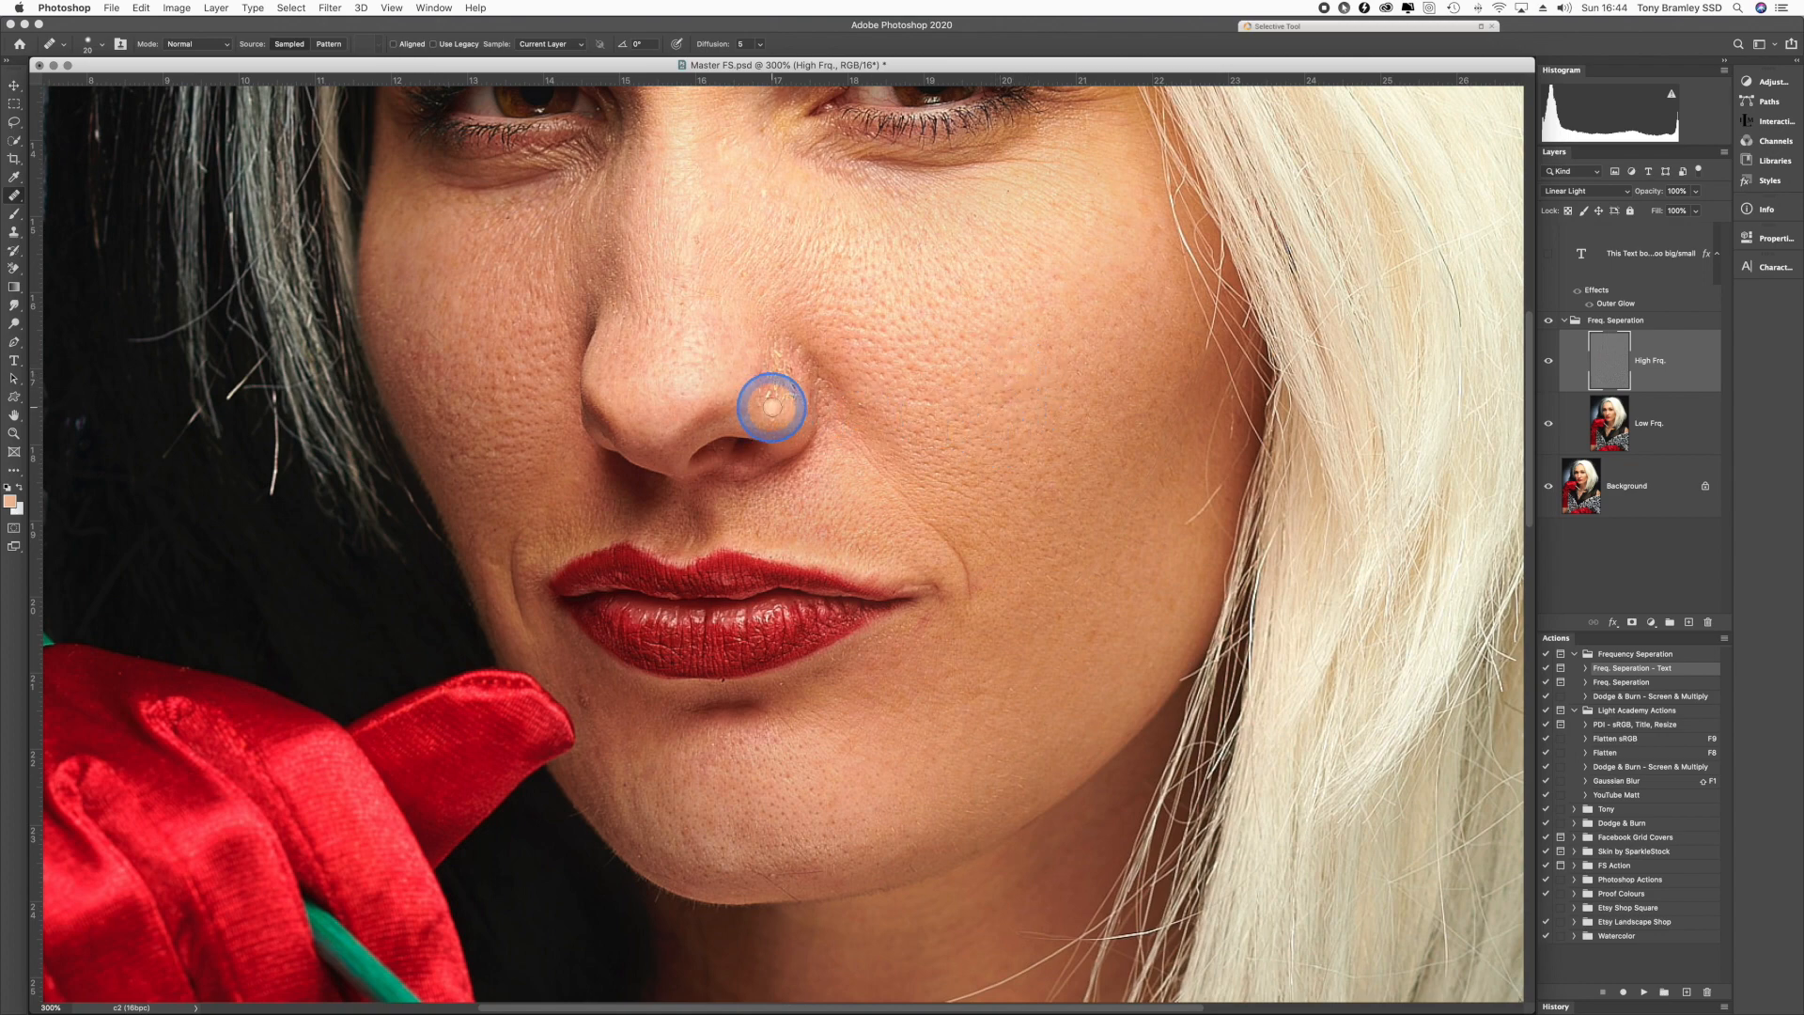
{"action": "left_click", "coordinate": [769, 392]}
{"action": "mouse_move", "coordinate": [774, 367]}
{"action": "left_mouse_down"}
{"action": "mouse_move", "coordinate": [775, 347]}
{"action": "mouse_move", "coordinate": [793, 410]}
{"action": "mouse_move", "coordinate": [789, 354]}
{"action": "mouse_move", "coordinate": [765, 393]}
{"action": "left_mouse_up"}
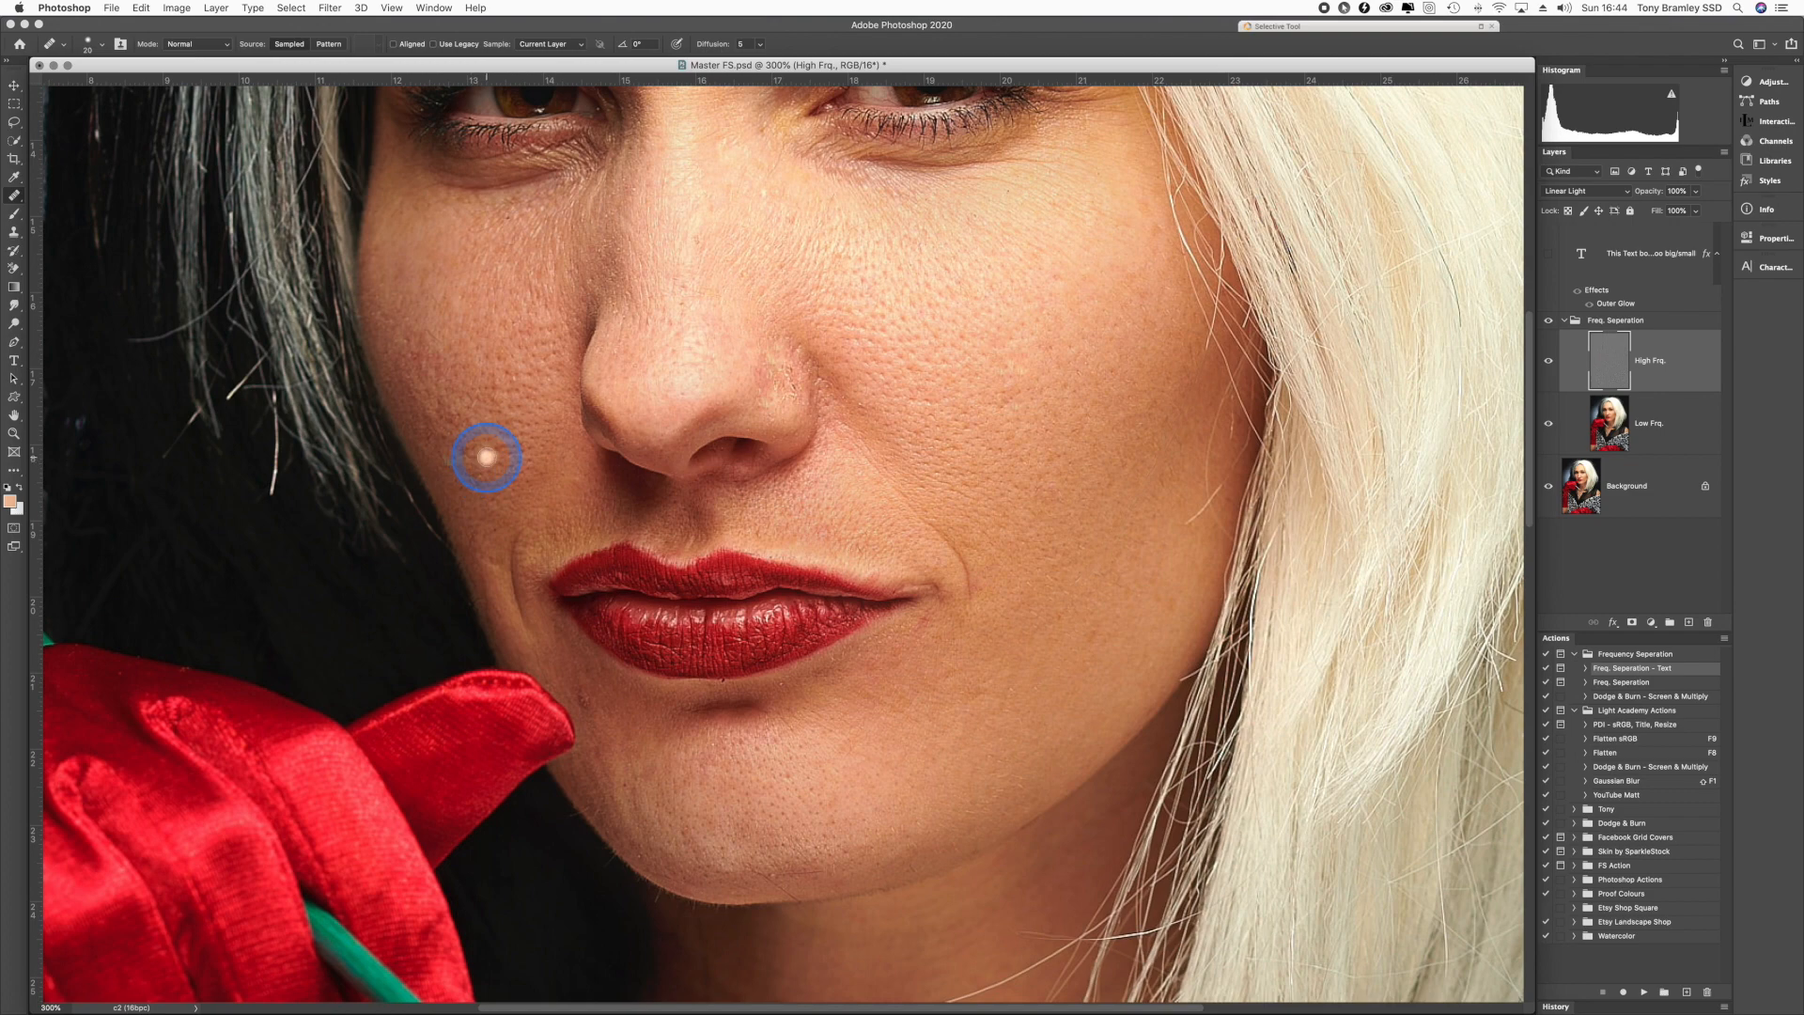
{"action": "key", "text": "super+minus"}
{"action": "key", "text": "super+minus"}
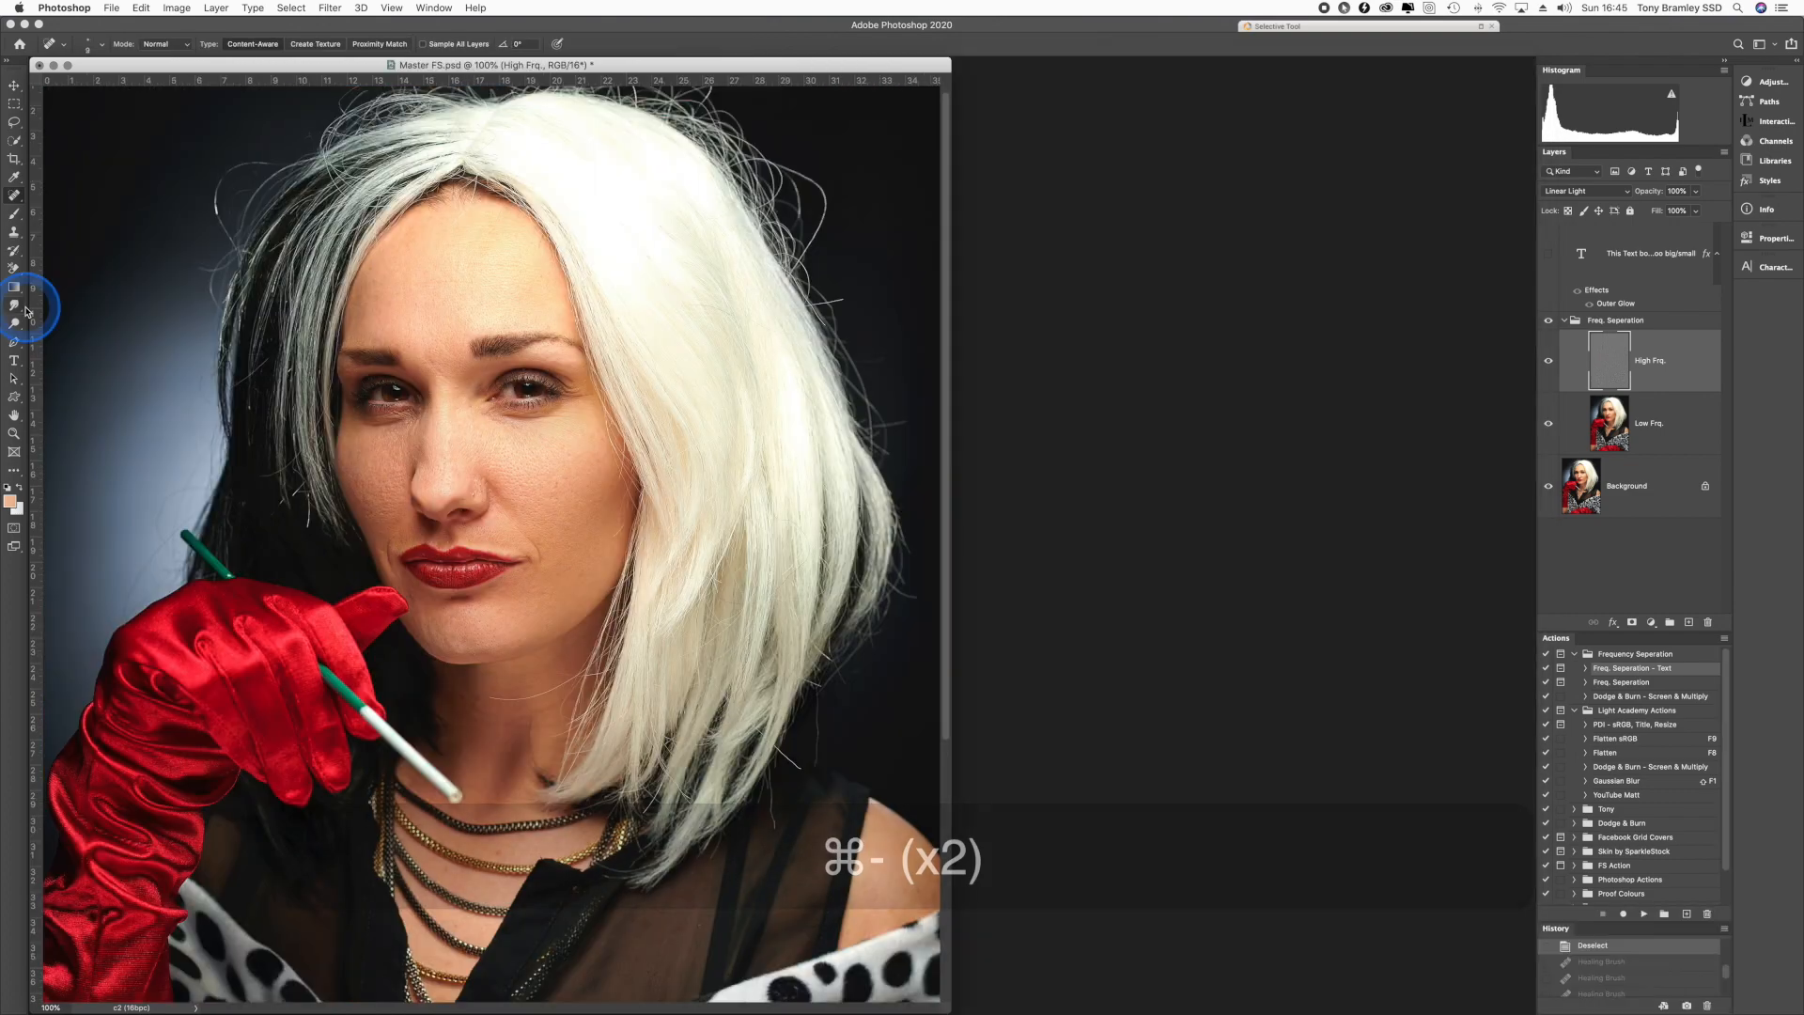
- Use the Healing Brush Tool to replace the blemished texture below the mouth corner beside the red glove fingertip
{"action": "left_click", "coordinate": [14, 196]}
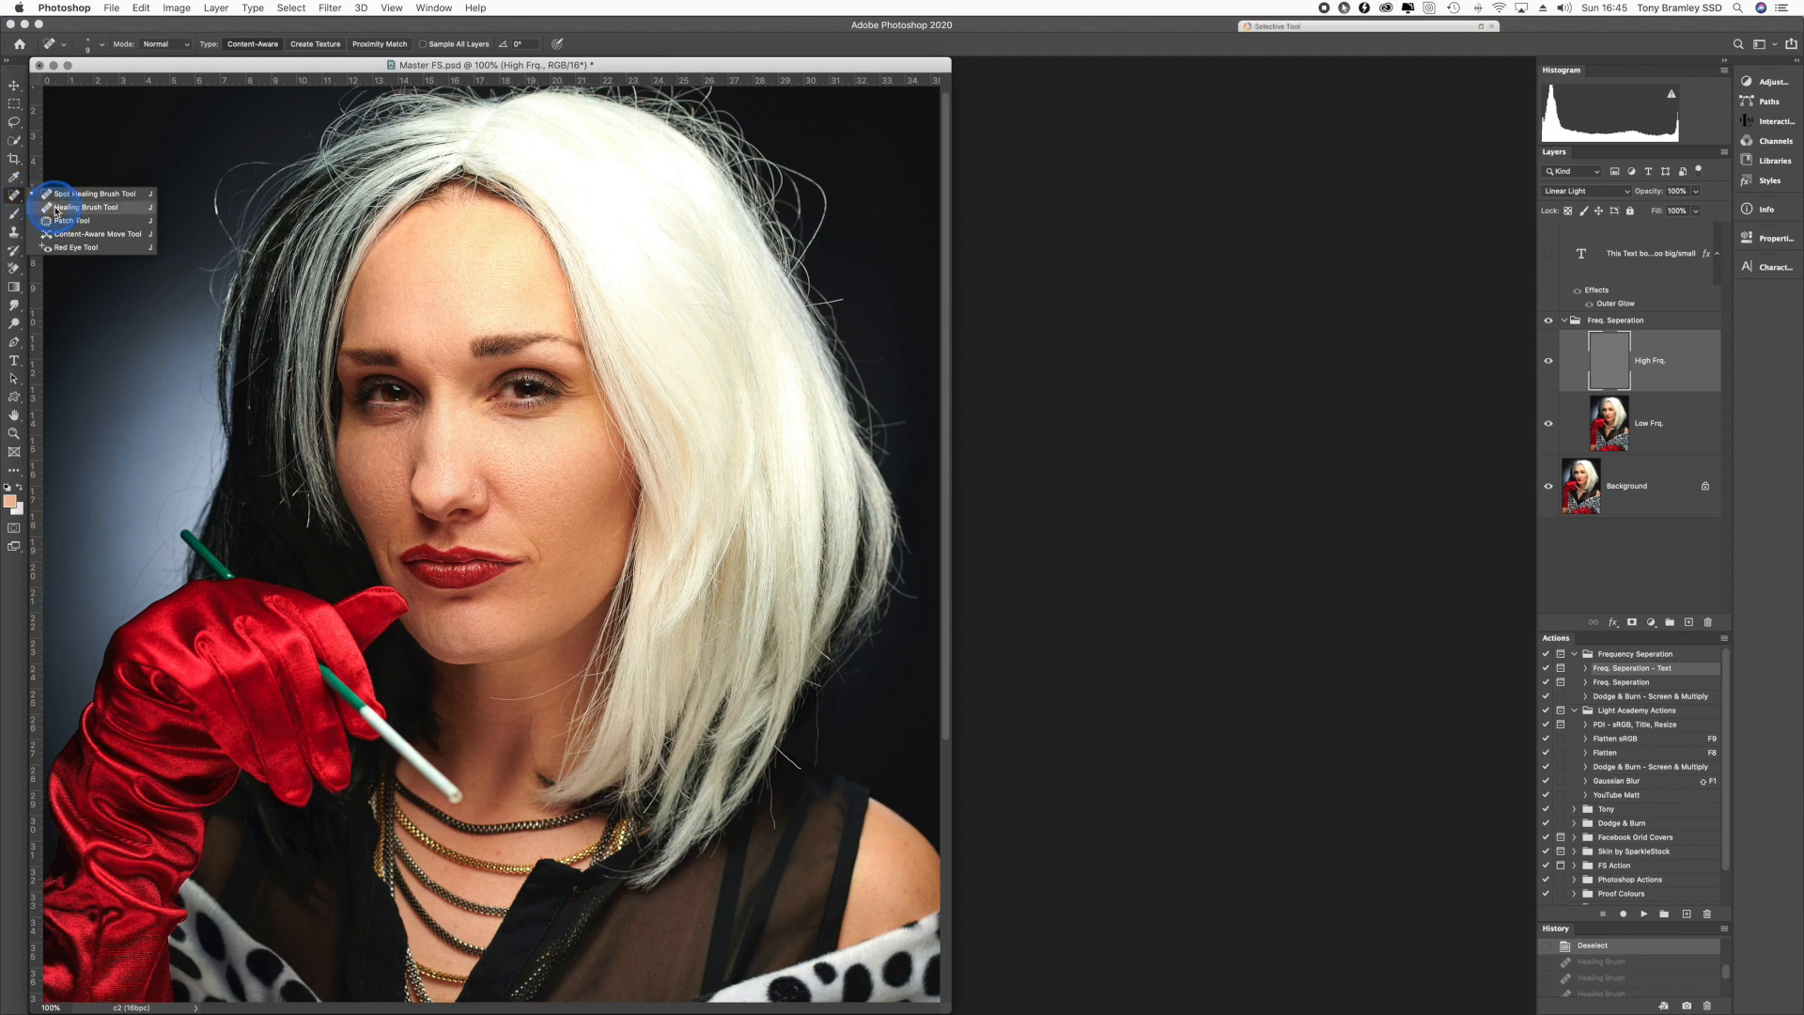
{"action": "left_click", "coordinate": [85, 207]}
{"action": "key", "text": "super+equal"}
{"action": "key", "text": "super+equal"}
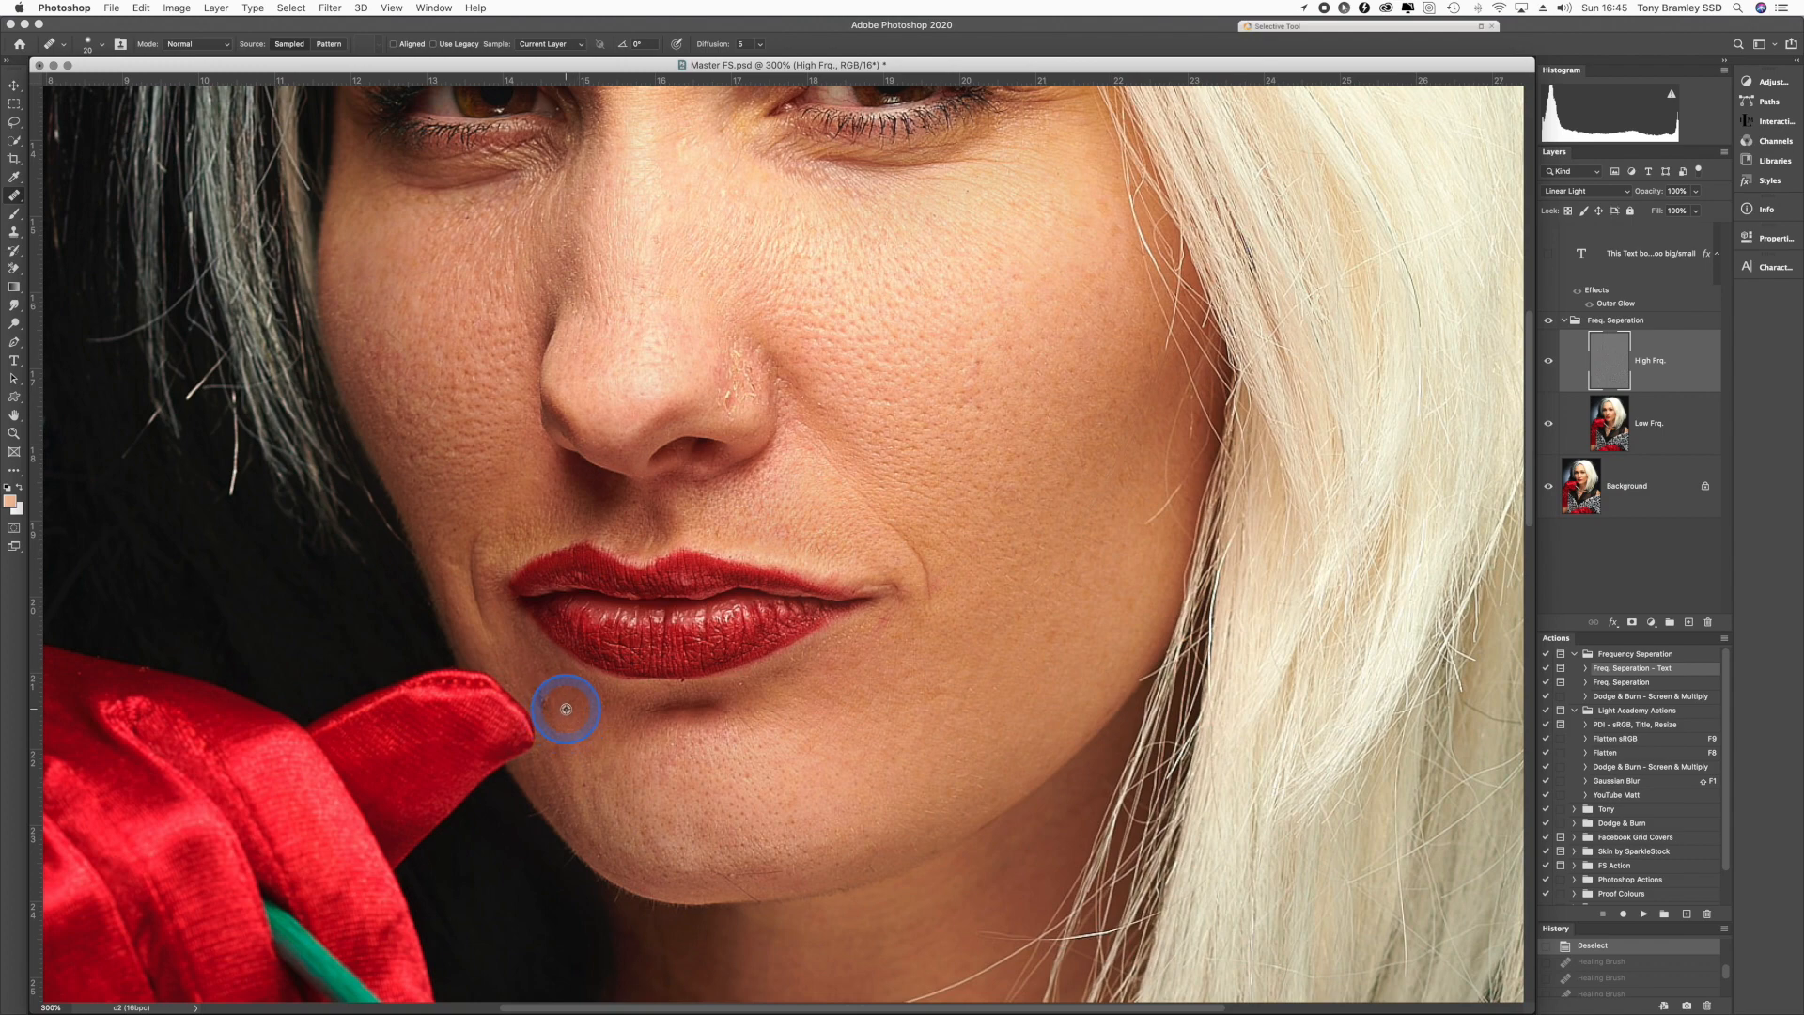
{"action": "left_click_drag", "start_coordinate": [545, 693], "coordinate": [544, 709]}
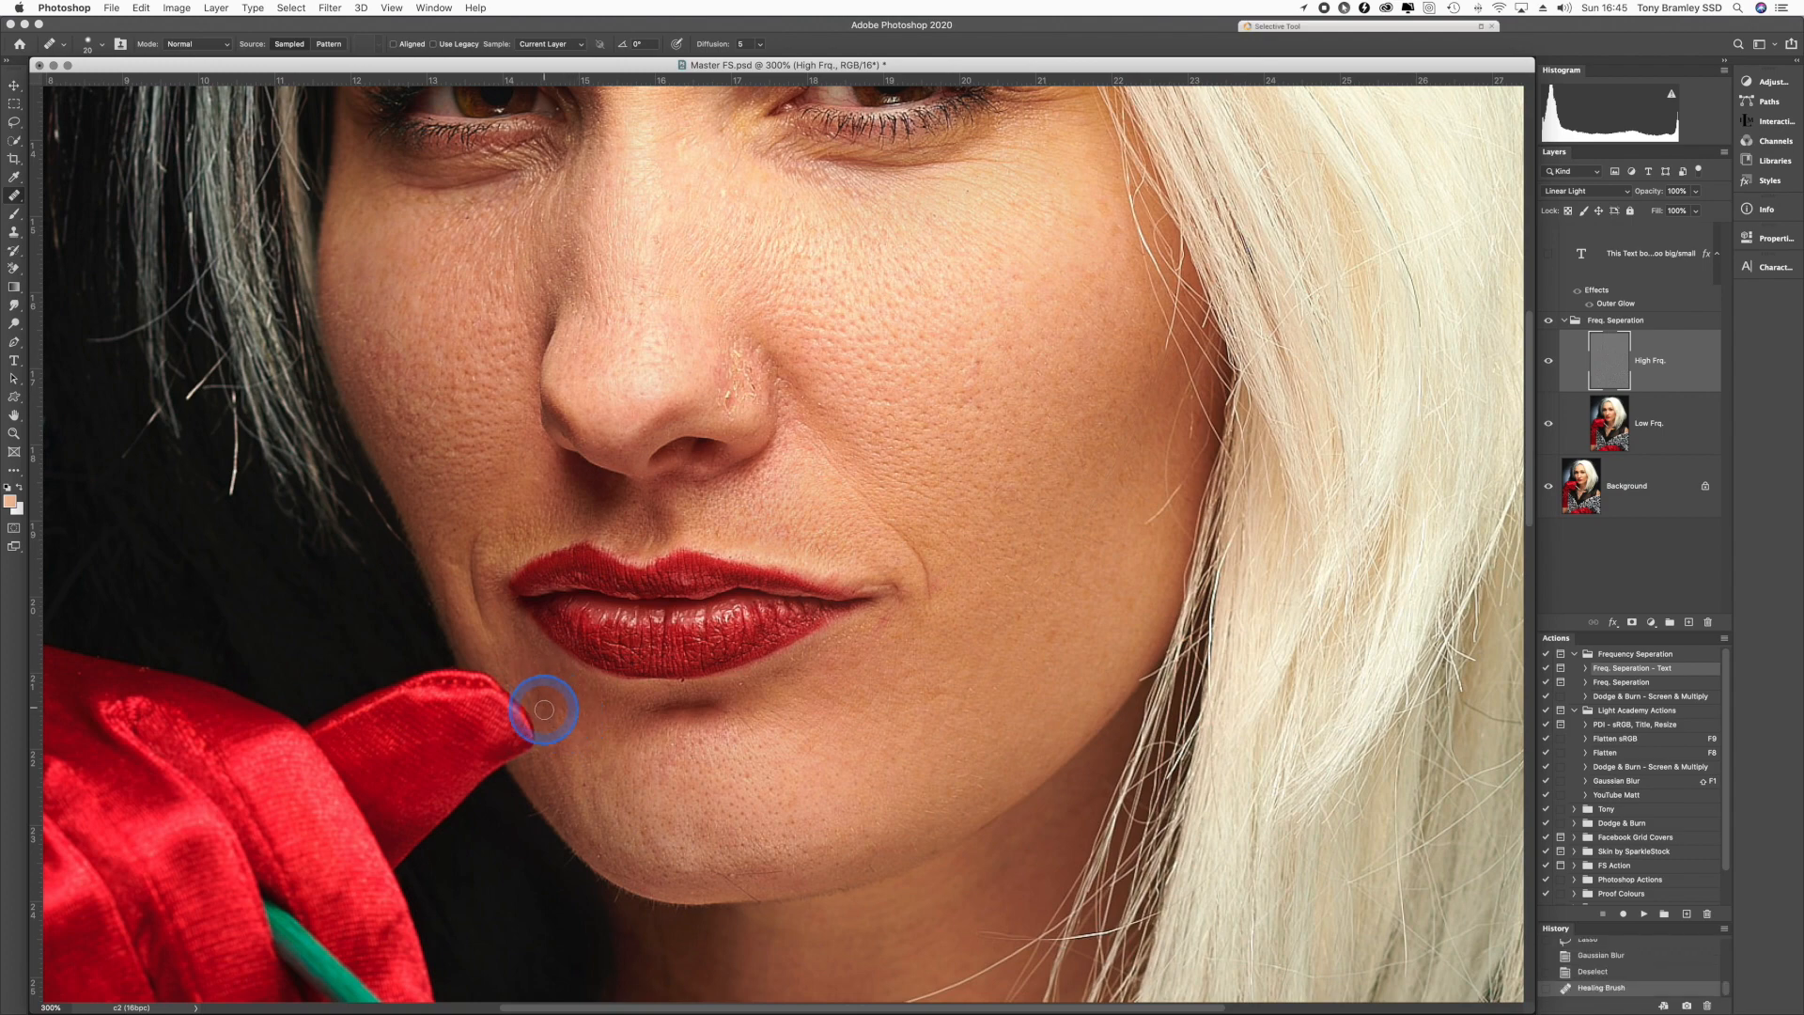
{"action": "left_click", "coordinate": [542, 693]}
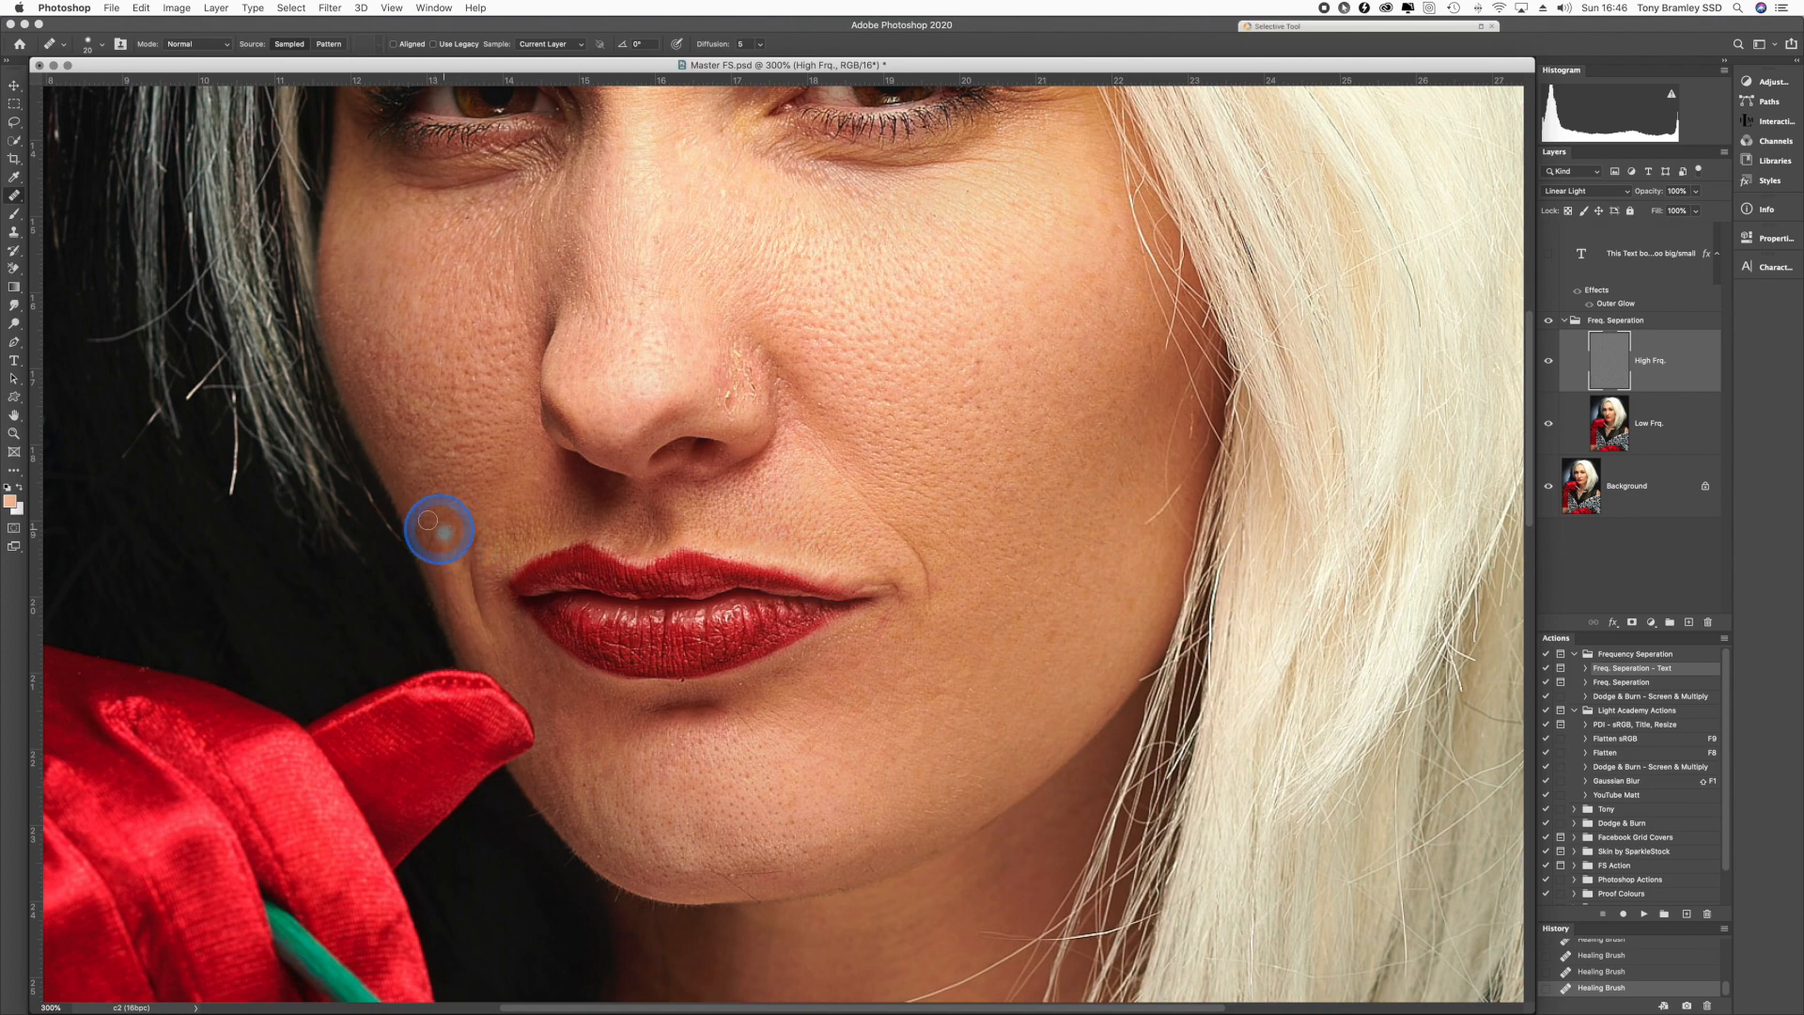
- Undo the last three healing strokes and use the Clone Stamp to repair the dark-hair-side cheek edge near the mouth
{"action": "left_click", "coordinate": [14, 234]}
{"action": "key", "text": "super+z"}
{"action": "key", "text": "super+z"}
{"action": "key", "text": "super+z"}
{"action": "left_click", "coordinate": [428, 506], "text": "alt"}
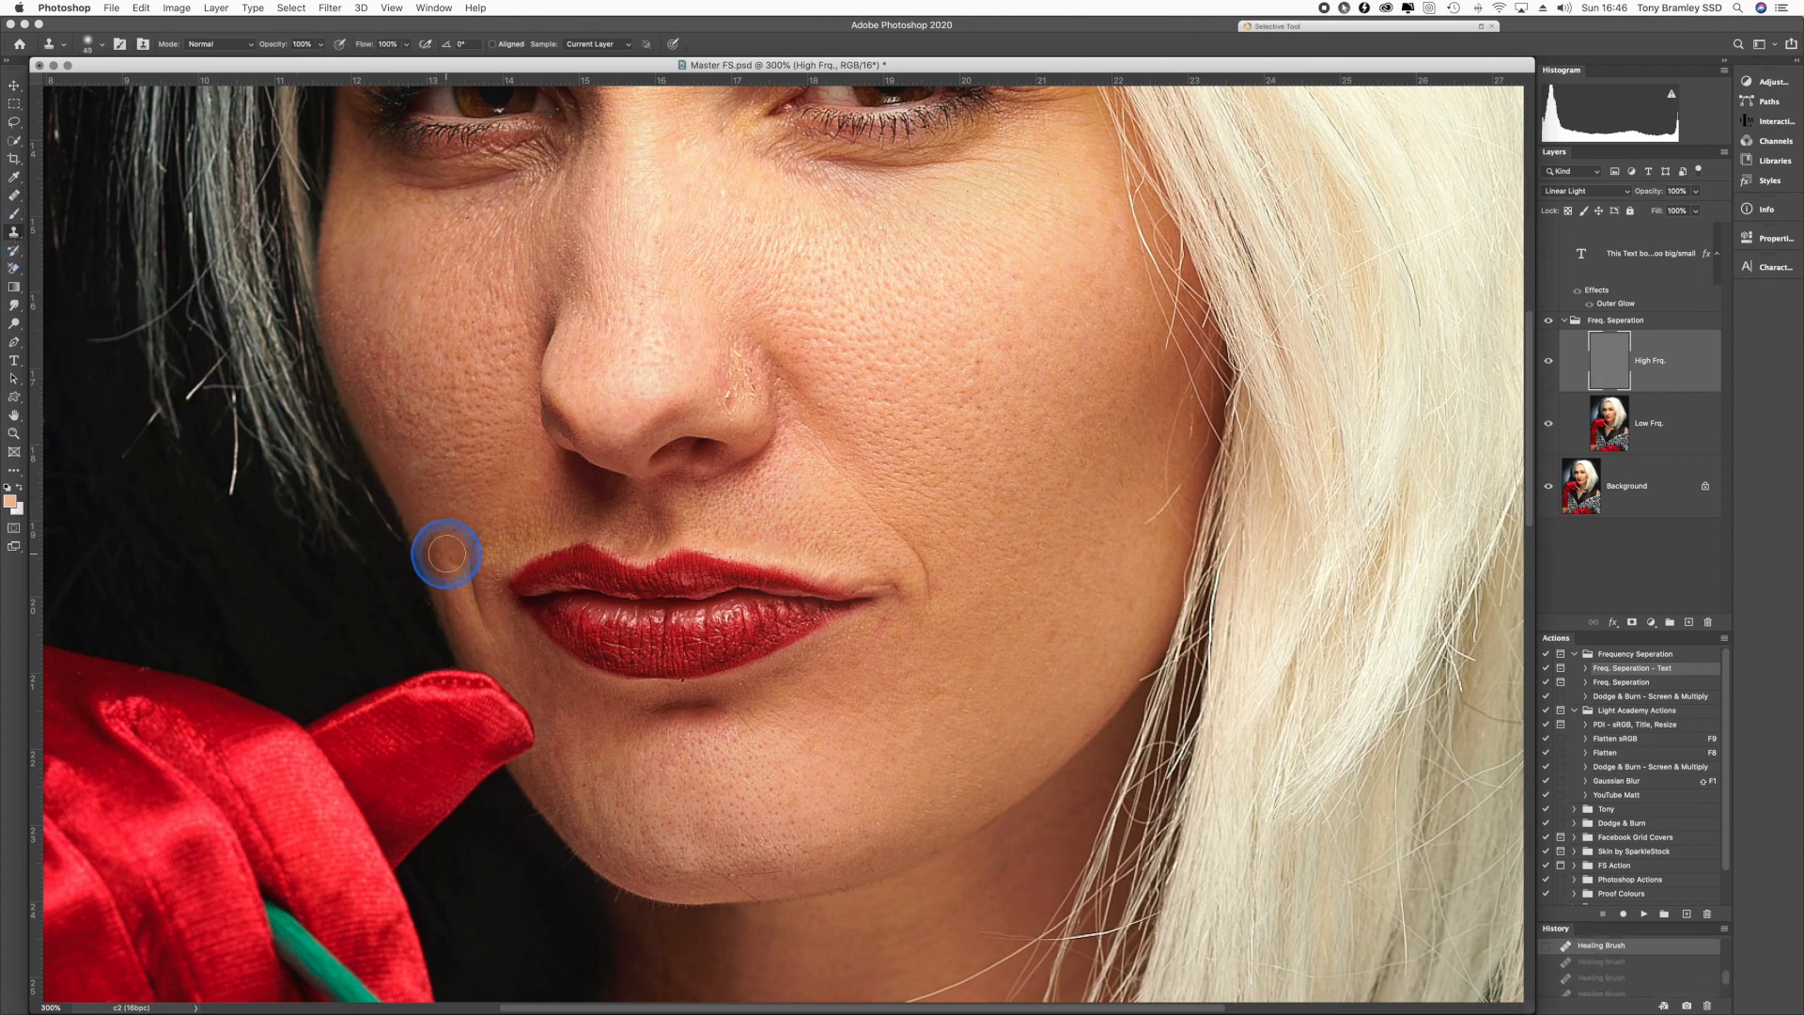
{"action": "left_click", "coordinate": [449, 557]}
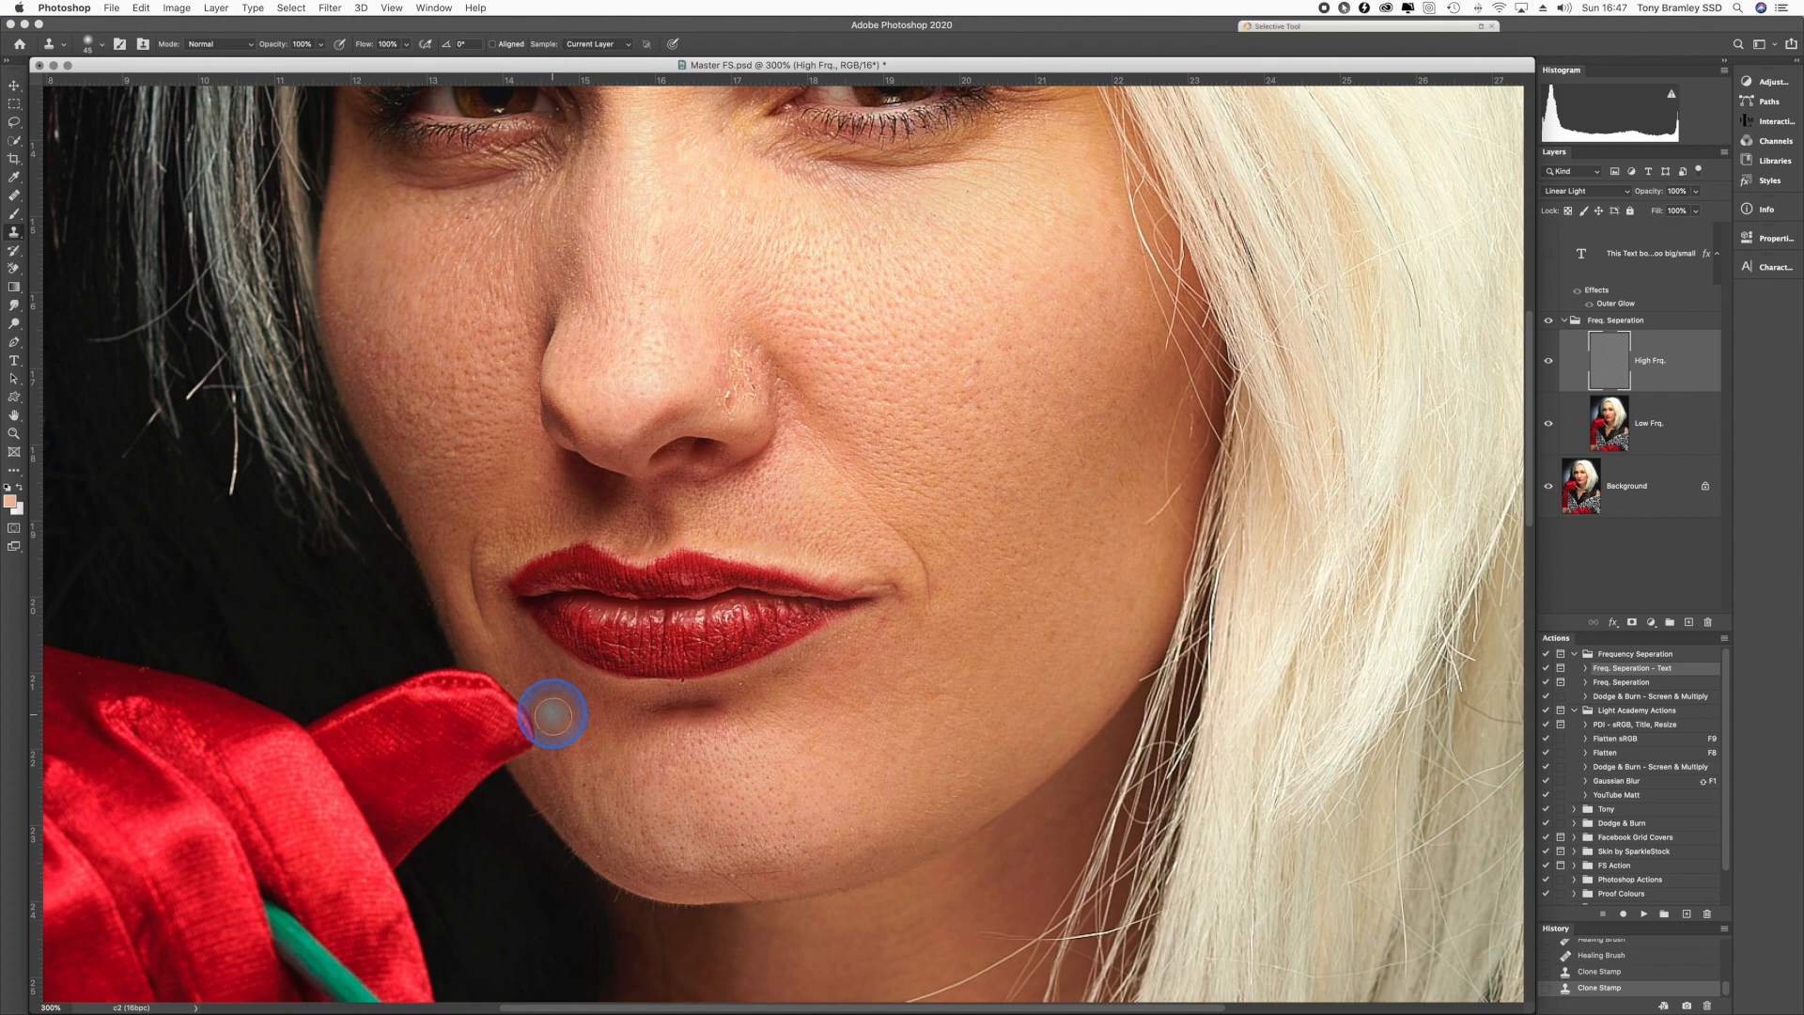
- Clone clean skin texture from the nose and adjacent cheek over the rough patches on the white-hair-side nostril wing
{"action": "left_click", "coordinate": [751, 300], "text": "alt"}
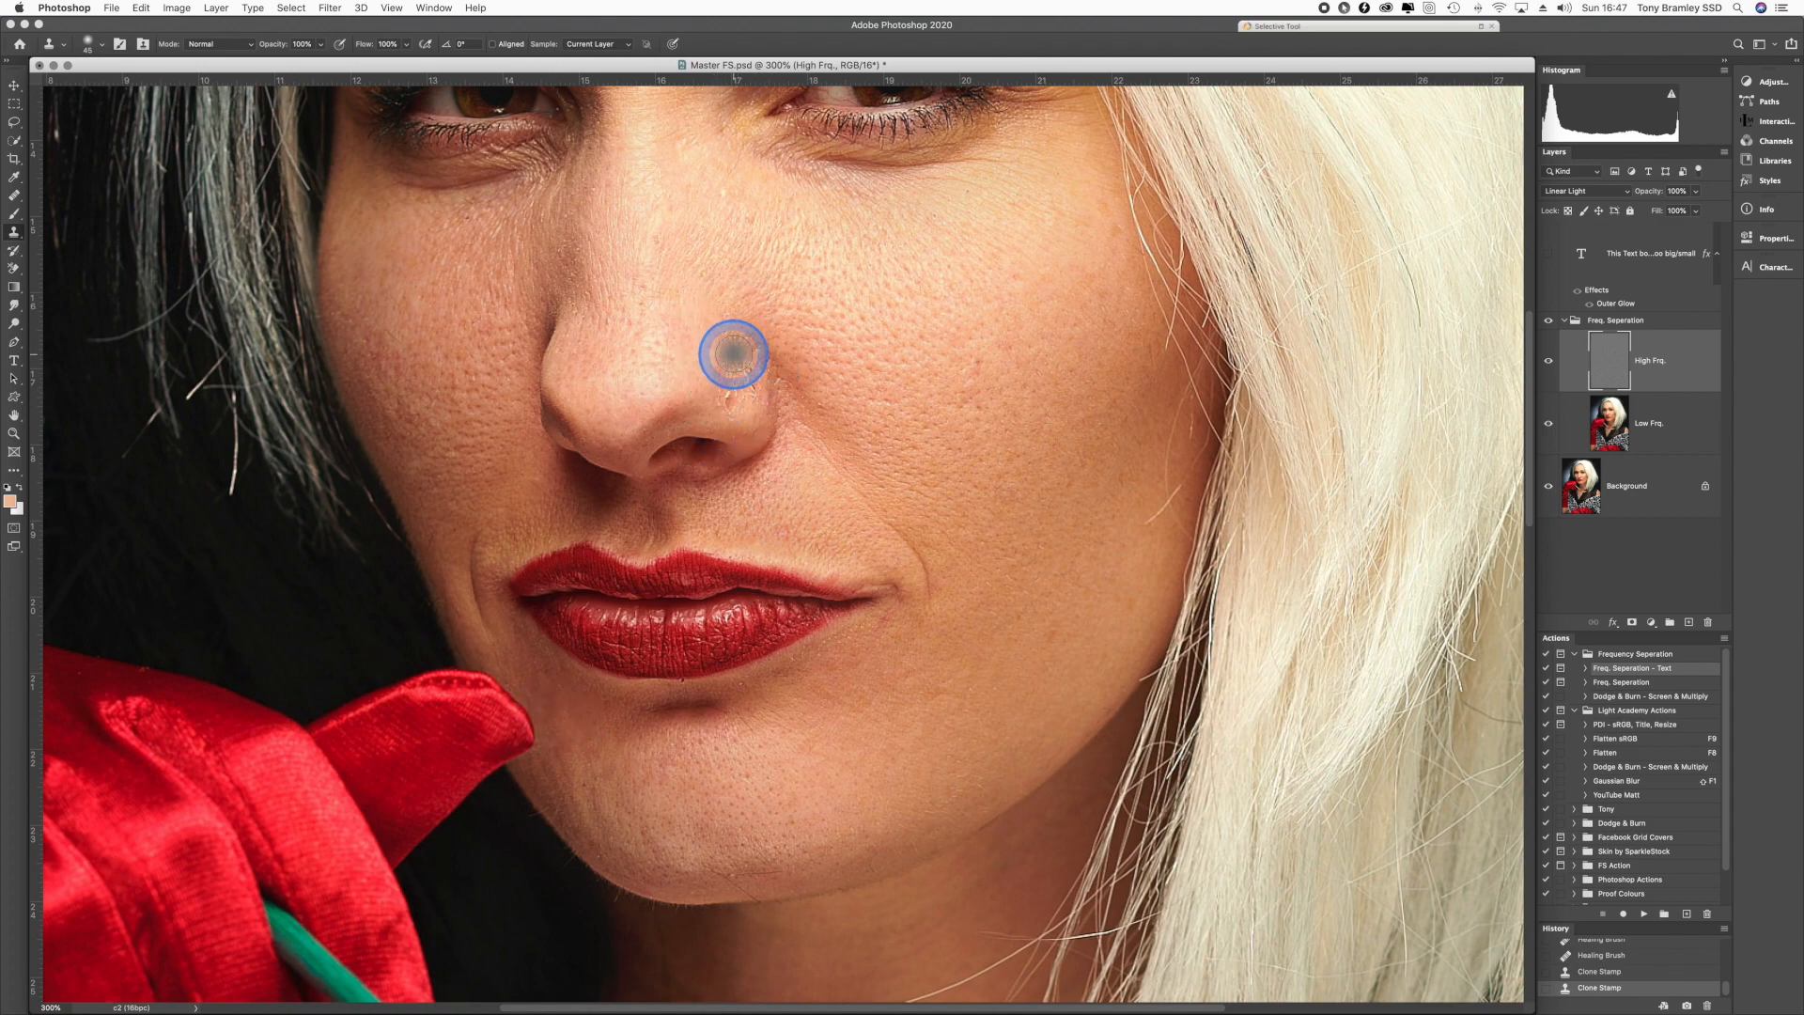
{"action": "left_click", "coordinate": [729, 320], "text": "alt"}
{"action": "left_click", "coordinate": [729, 352]}
{"action": "left_click", "coordinate": [718, 298], "text": "alt"}
{"action": "left_click", "coordinate": [730, 356]}
{"action": "left_click", "coordinate": [722, 286], "text": "alt"}
{"action": "left_click", "coordinate": [714, 360]}
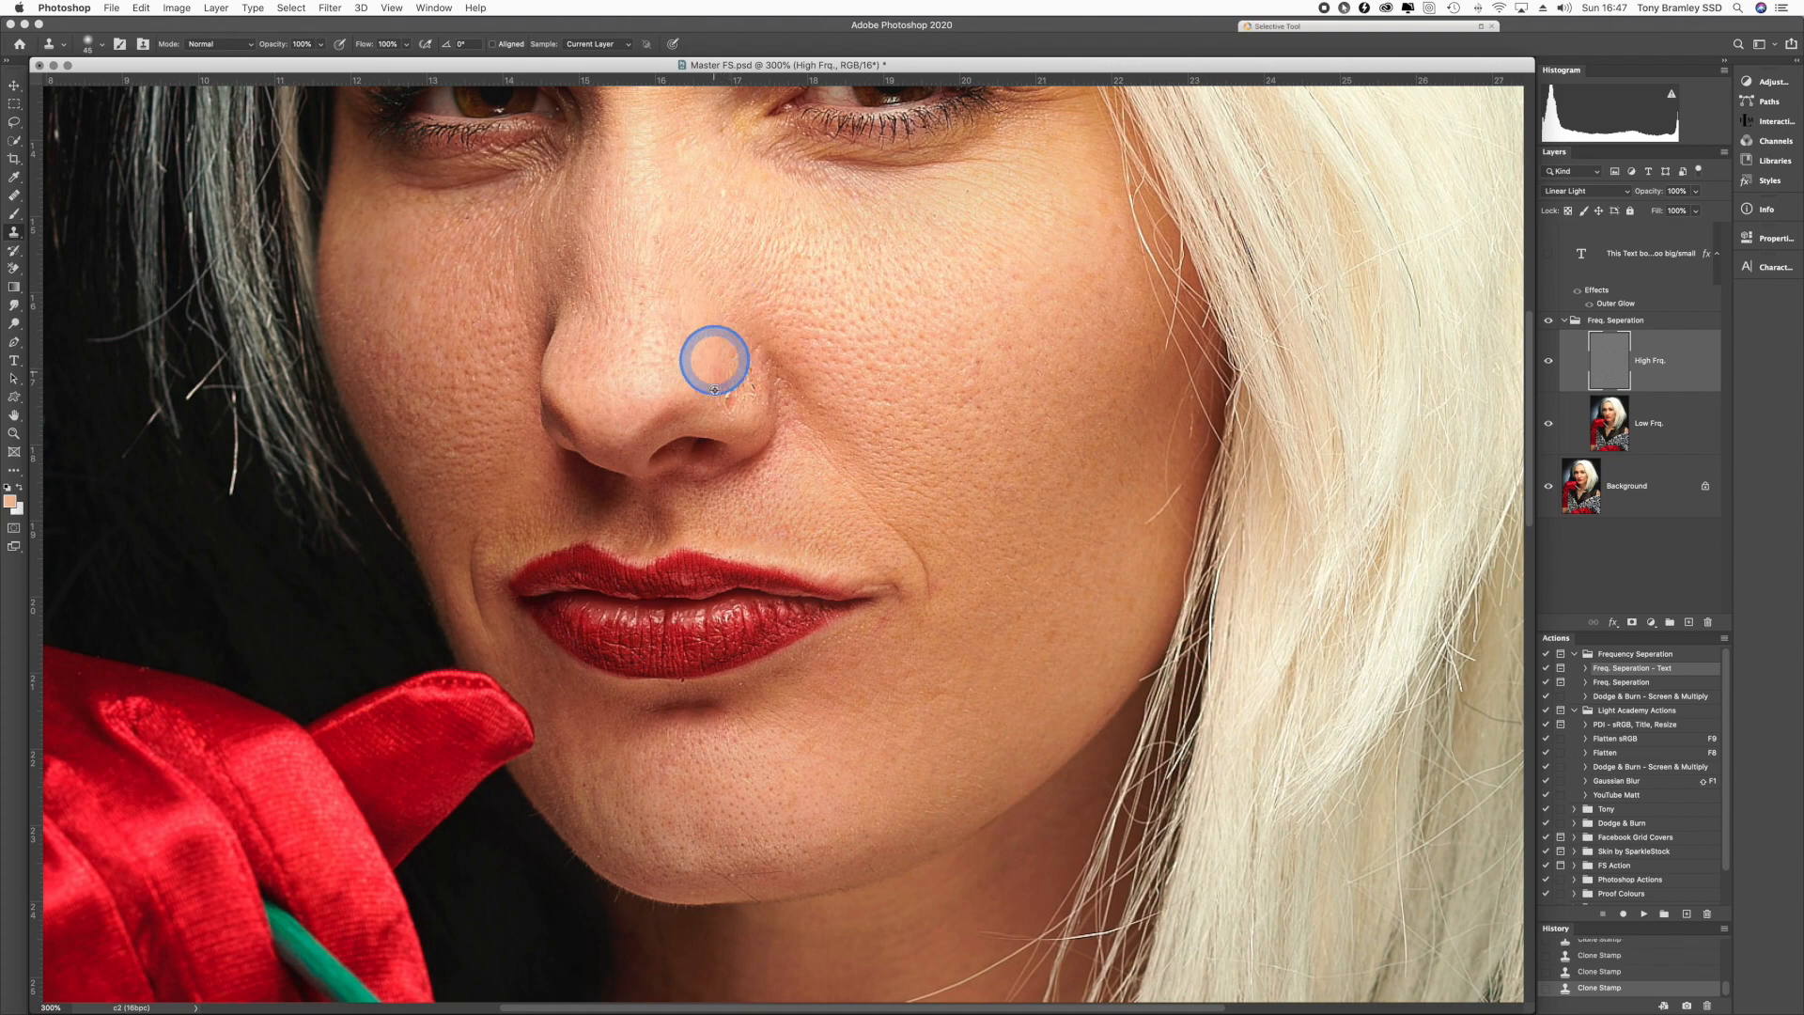
{"action": "left_click", "coordinate": [834, 406], "text": "alt"}
{"action": "left_click", "coordinate": [765, 411]}
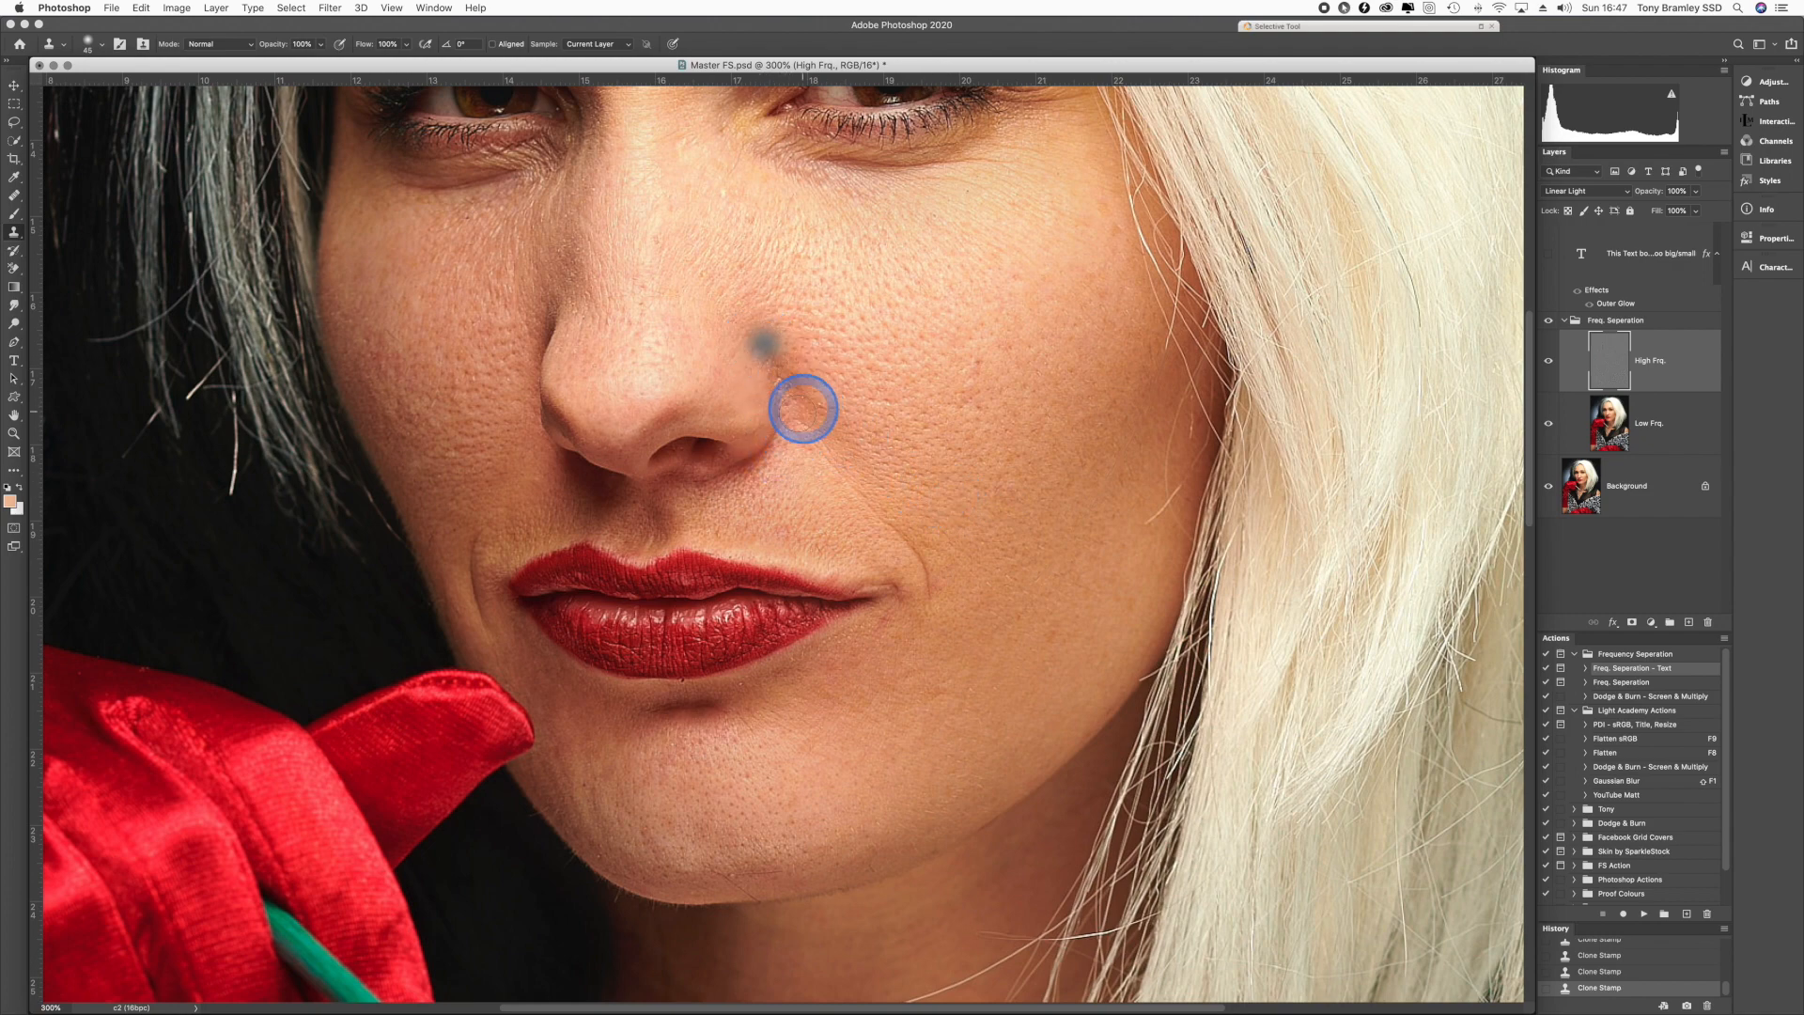
- Even out the texture on the nose bridge and the white-hair-side cheek with Clone Stamp samples of nearby skin
{"action": "left_click_drag", "start_coordinate": [933, 351], "coordinate": [955, 473]}
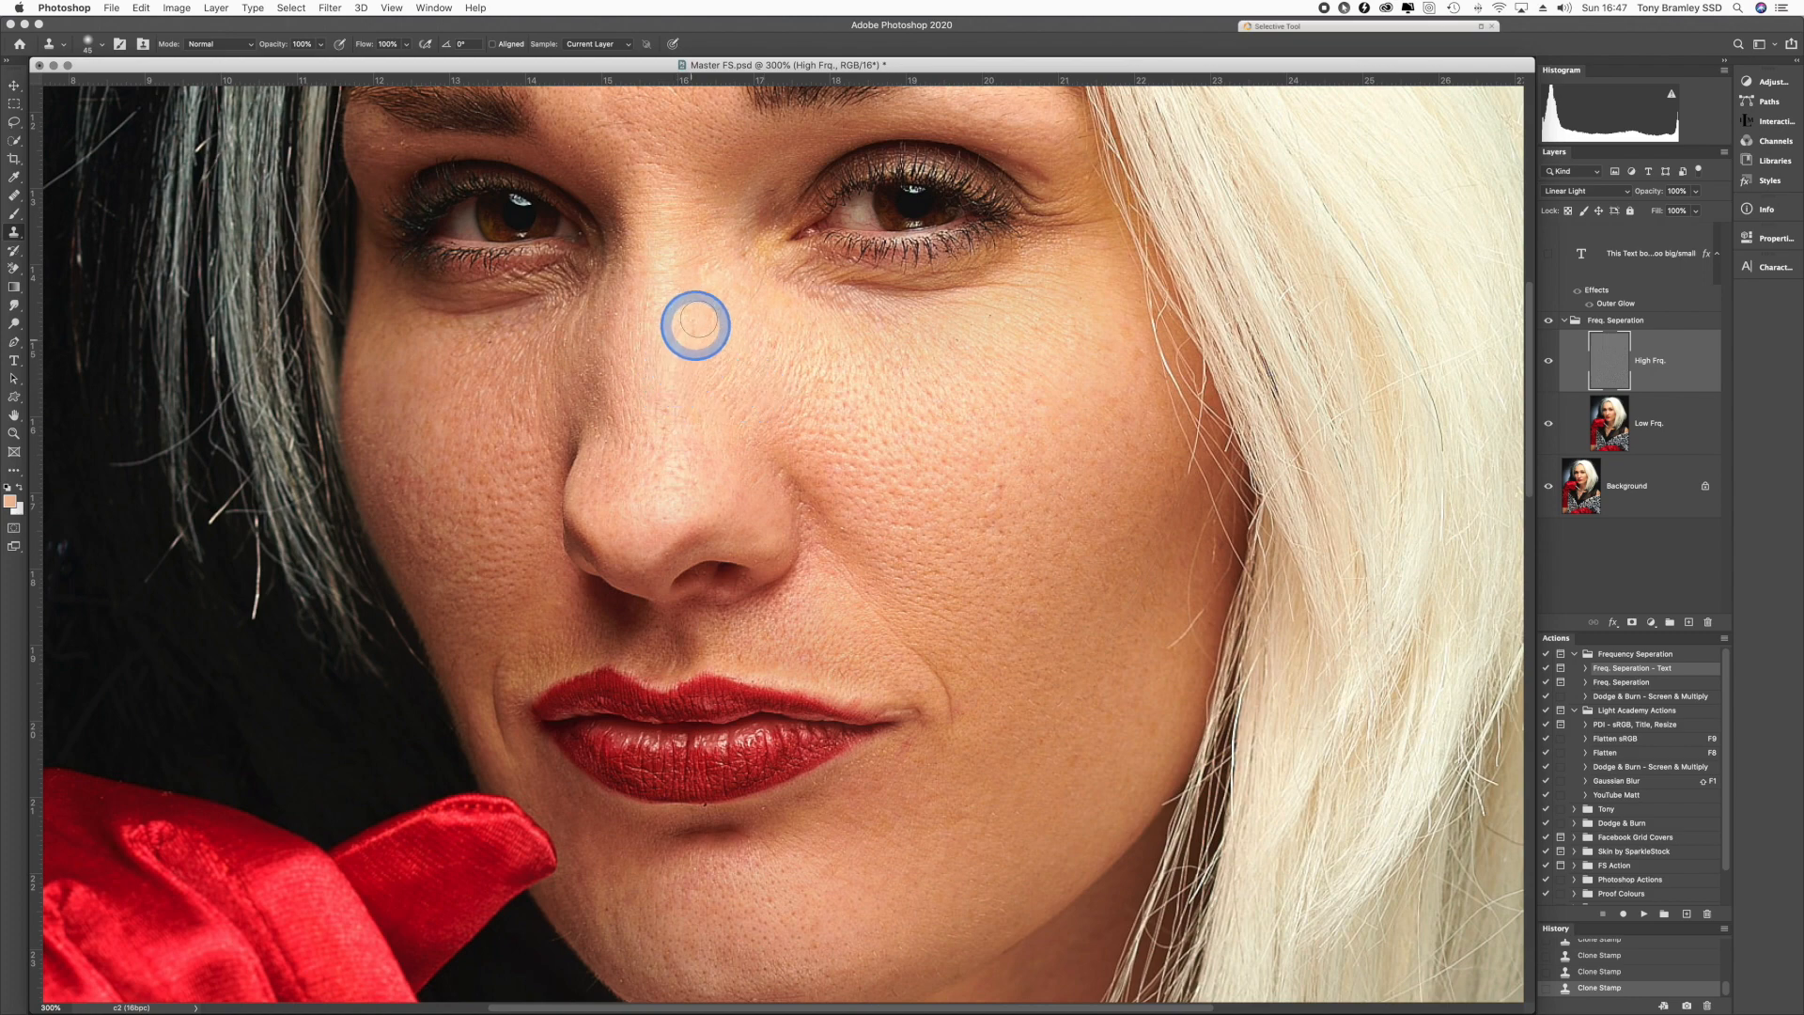
{"action": "left_click", "coordinate": [703, 276]}
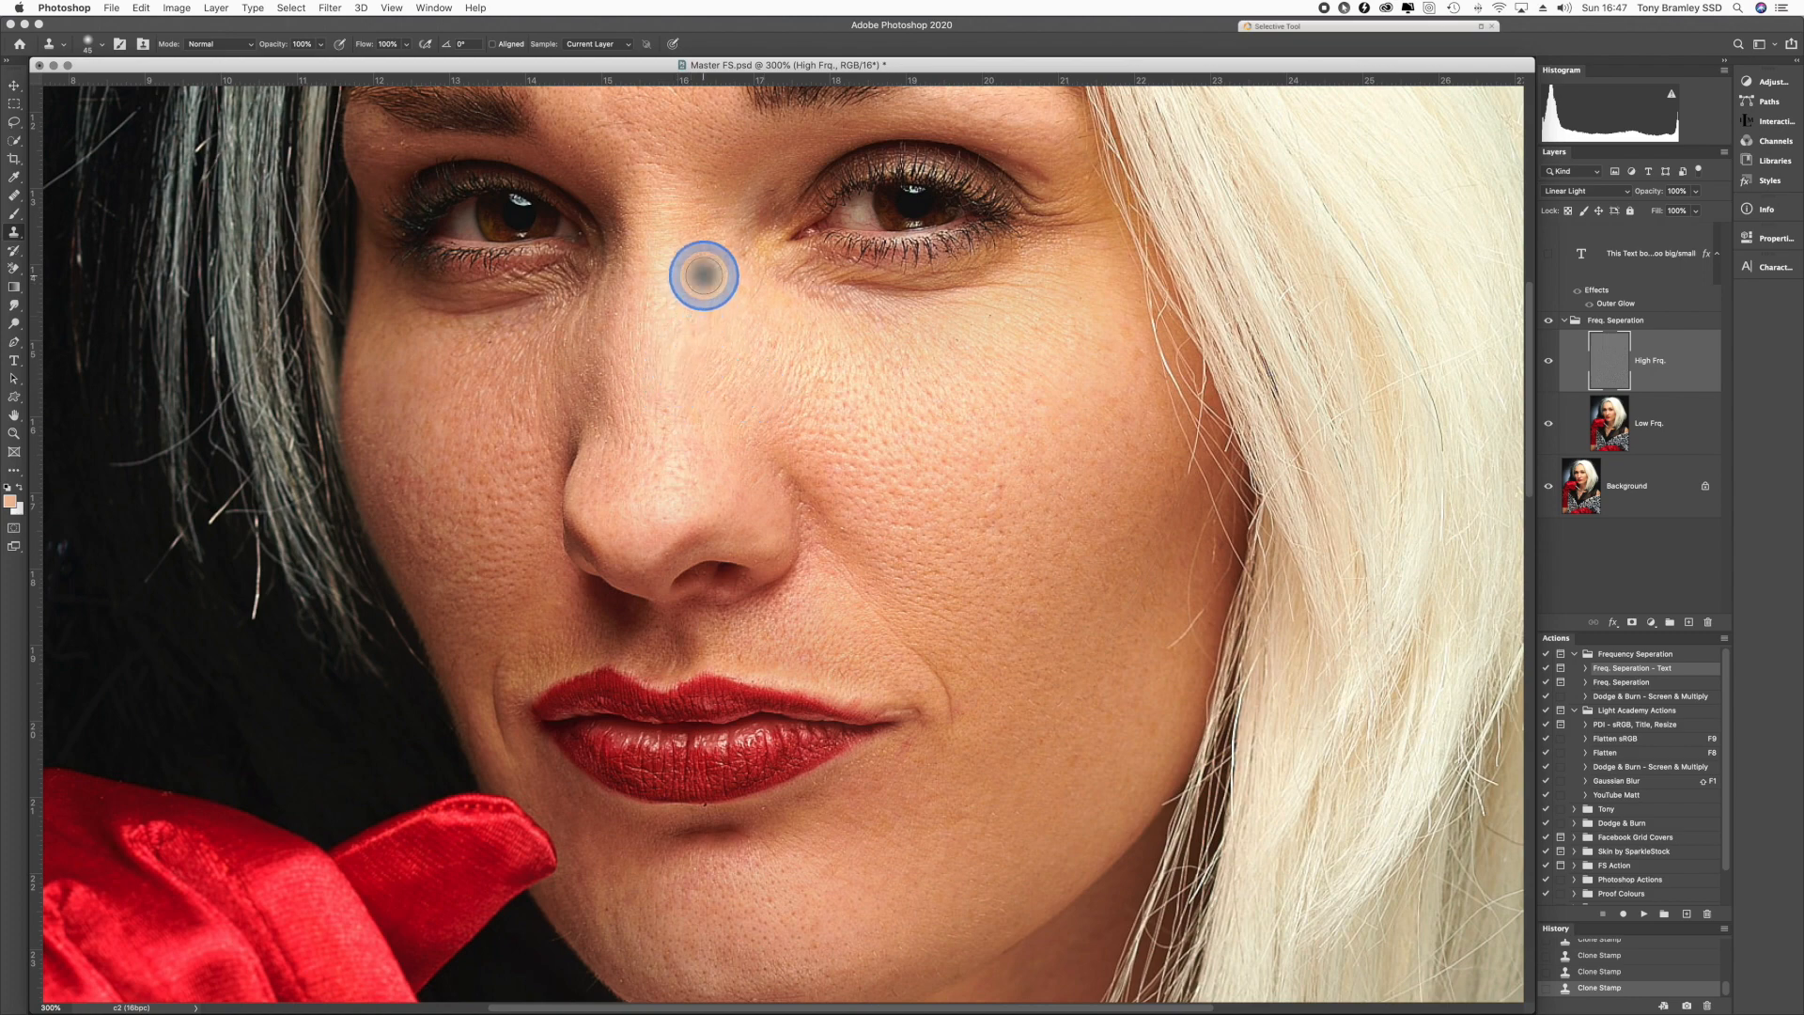
{"action": "left_click", "coordinate": [676, 371]}
{"action": "left_click", "coordinate": [688, 296], "text": "alt"}
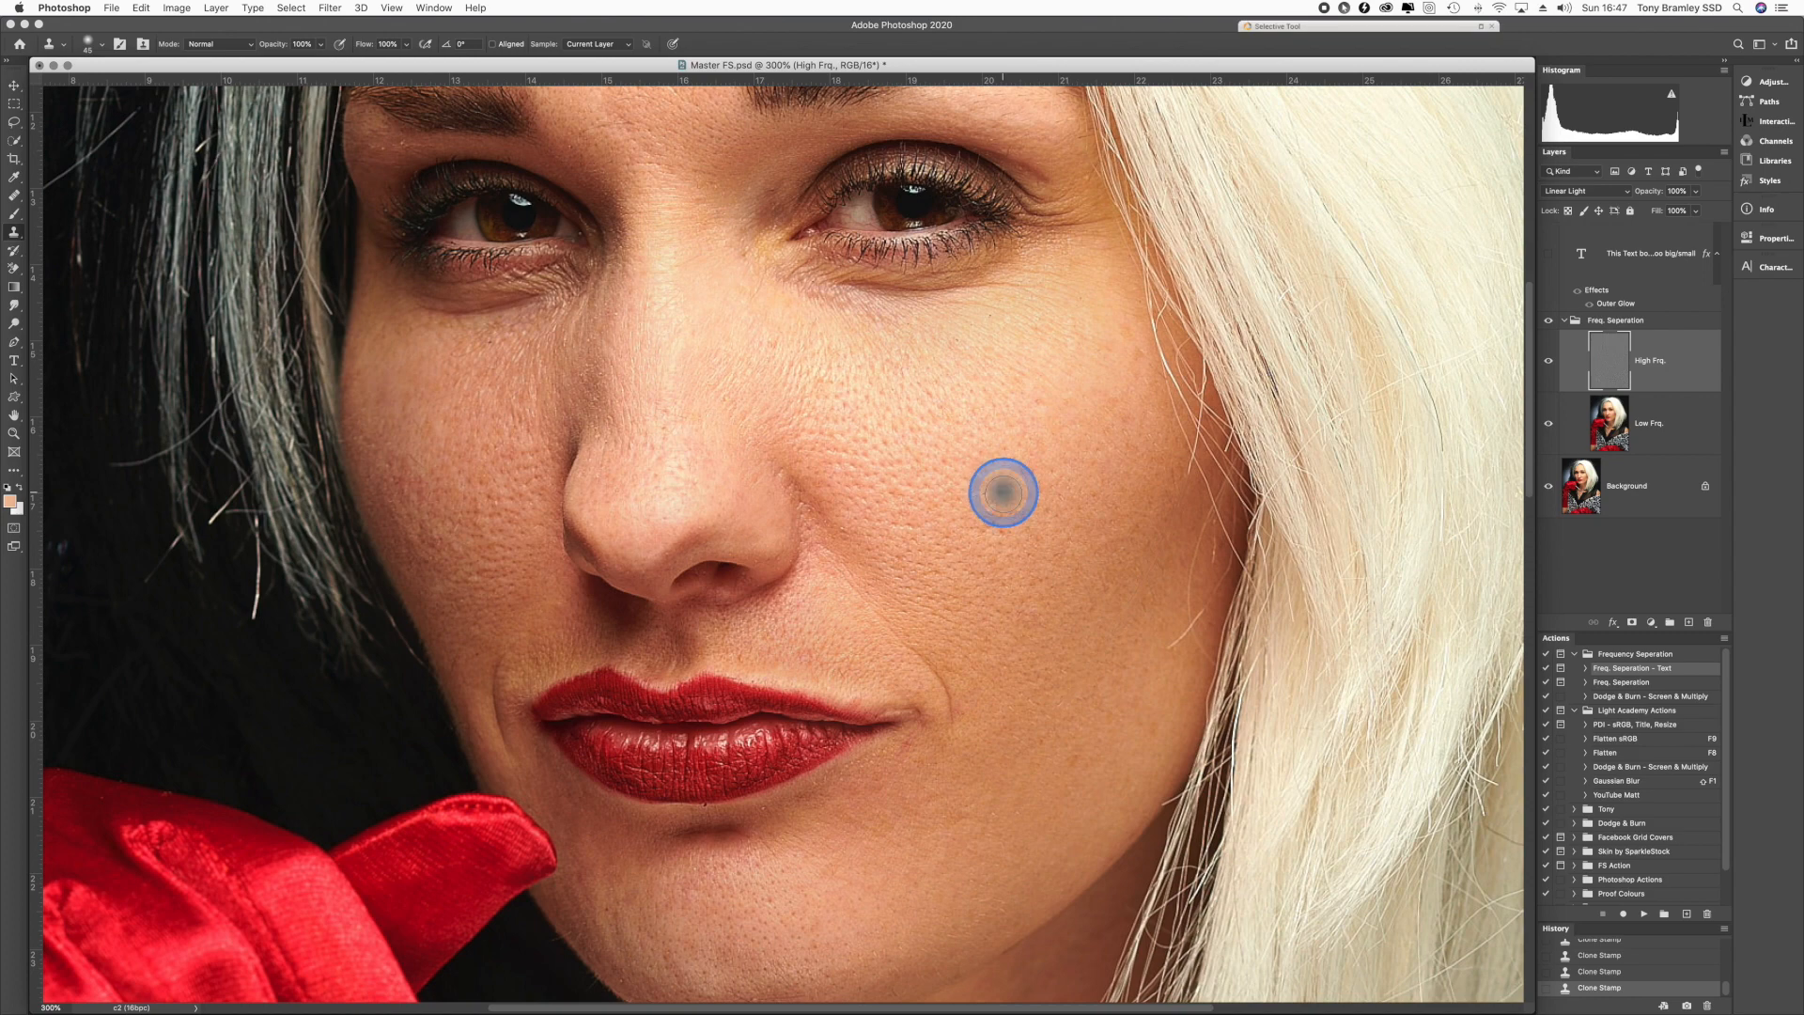
{"action": "left_click", "coordinate": [944, 551], "text": "alt"}
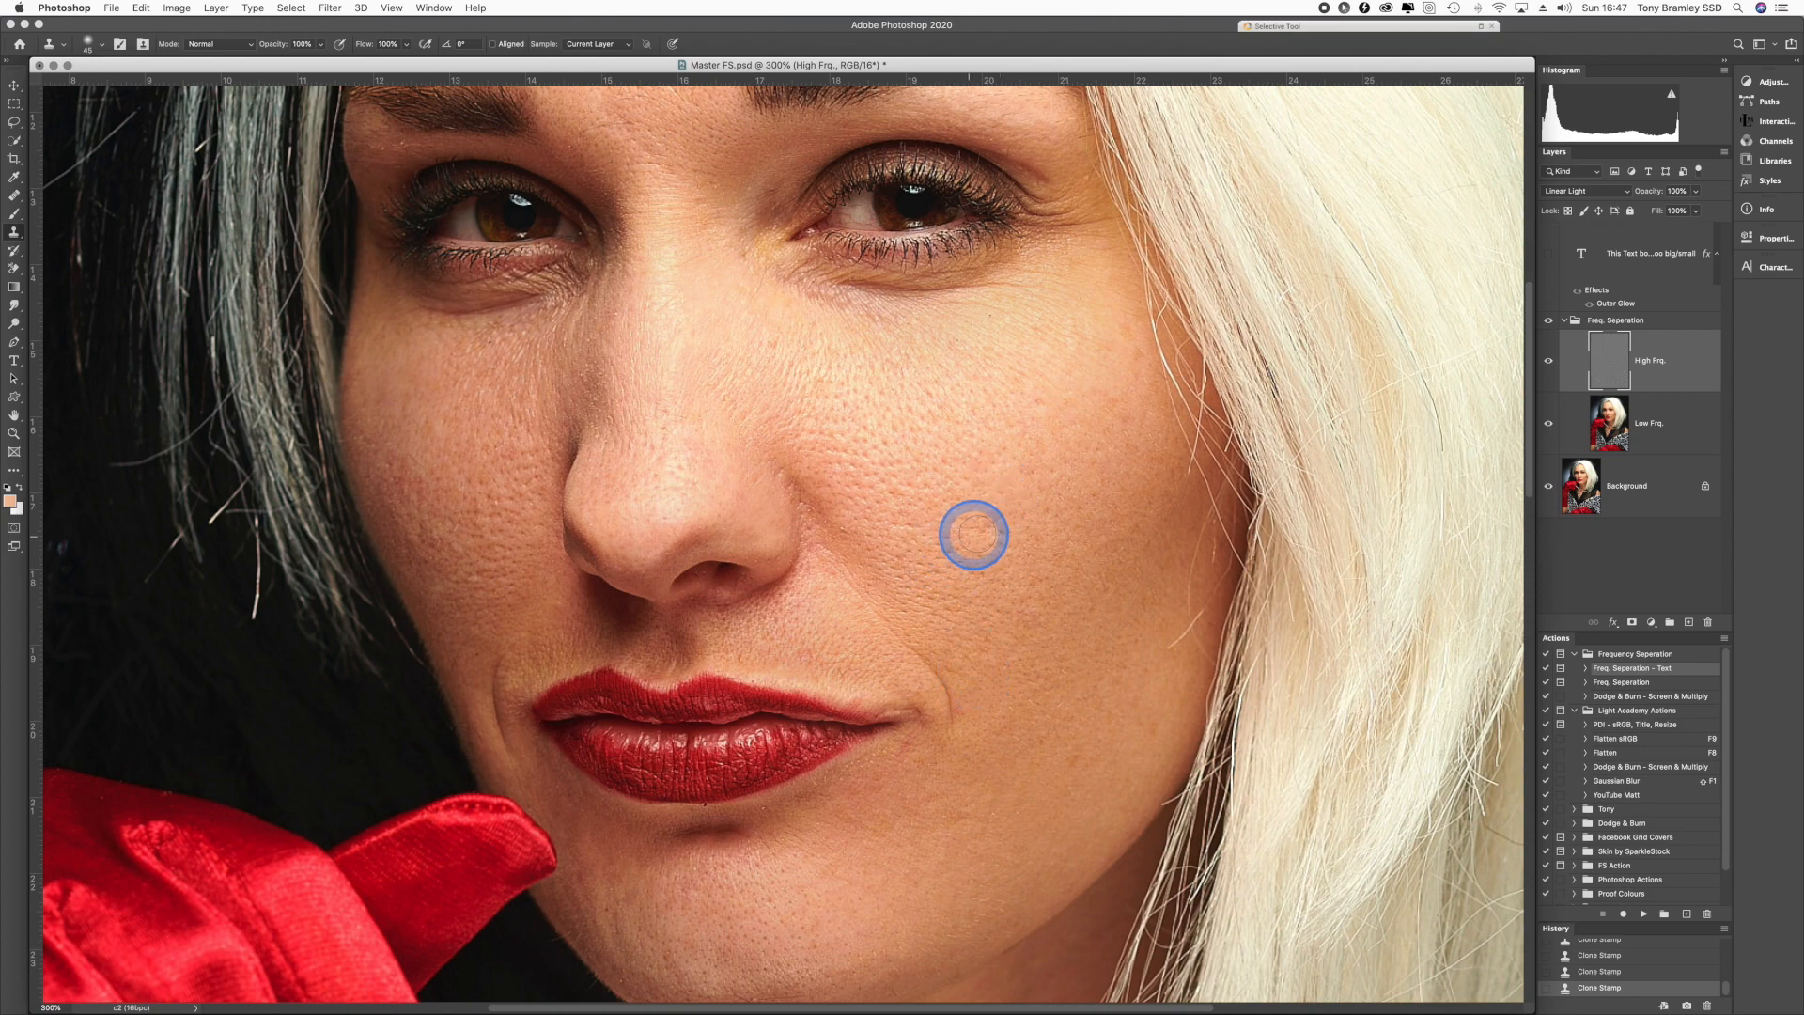
{"action": "left_click", "coordinate": [975, 655]}
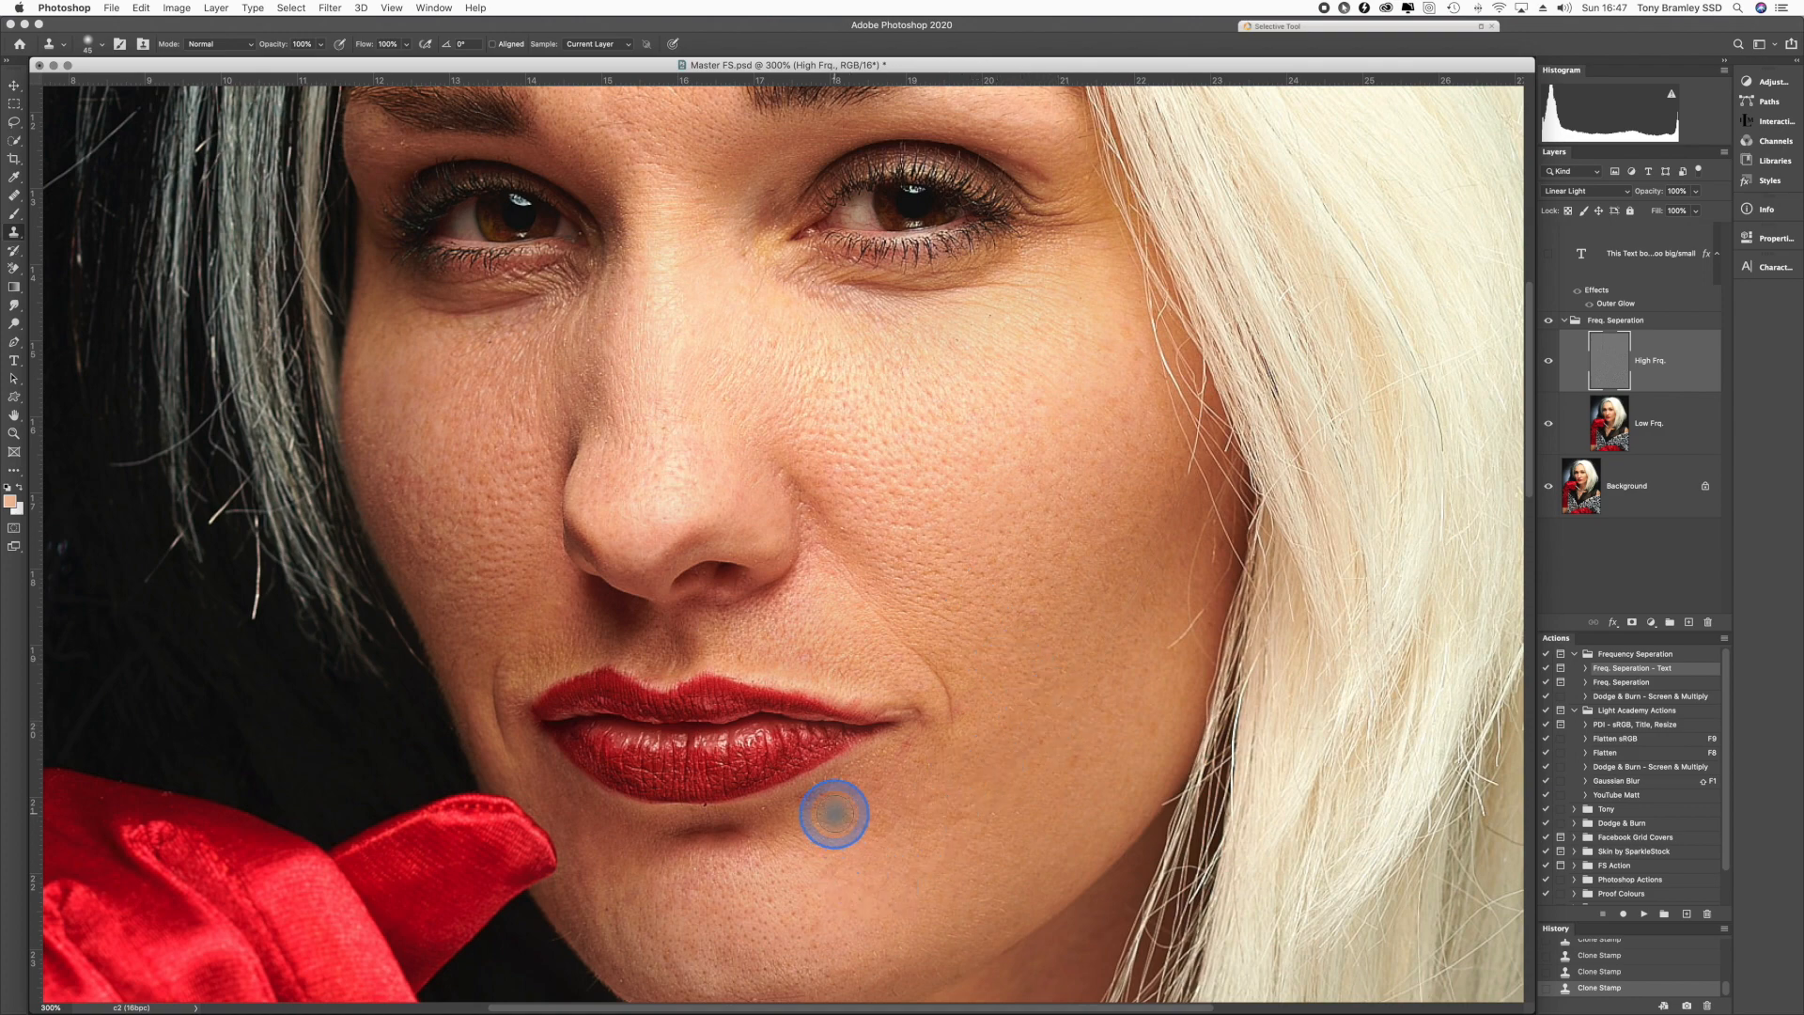
- Reduce the Clone Stamp brush size and clone smooth texture over the fine forehead lines above the white-hair-side eyebrow
{"action": "key", "text": "bracketleft"}
{"action": "key", "text": "bracketleft"}
{"action": "key", "text": "bracketleft"}
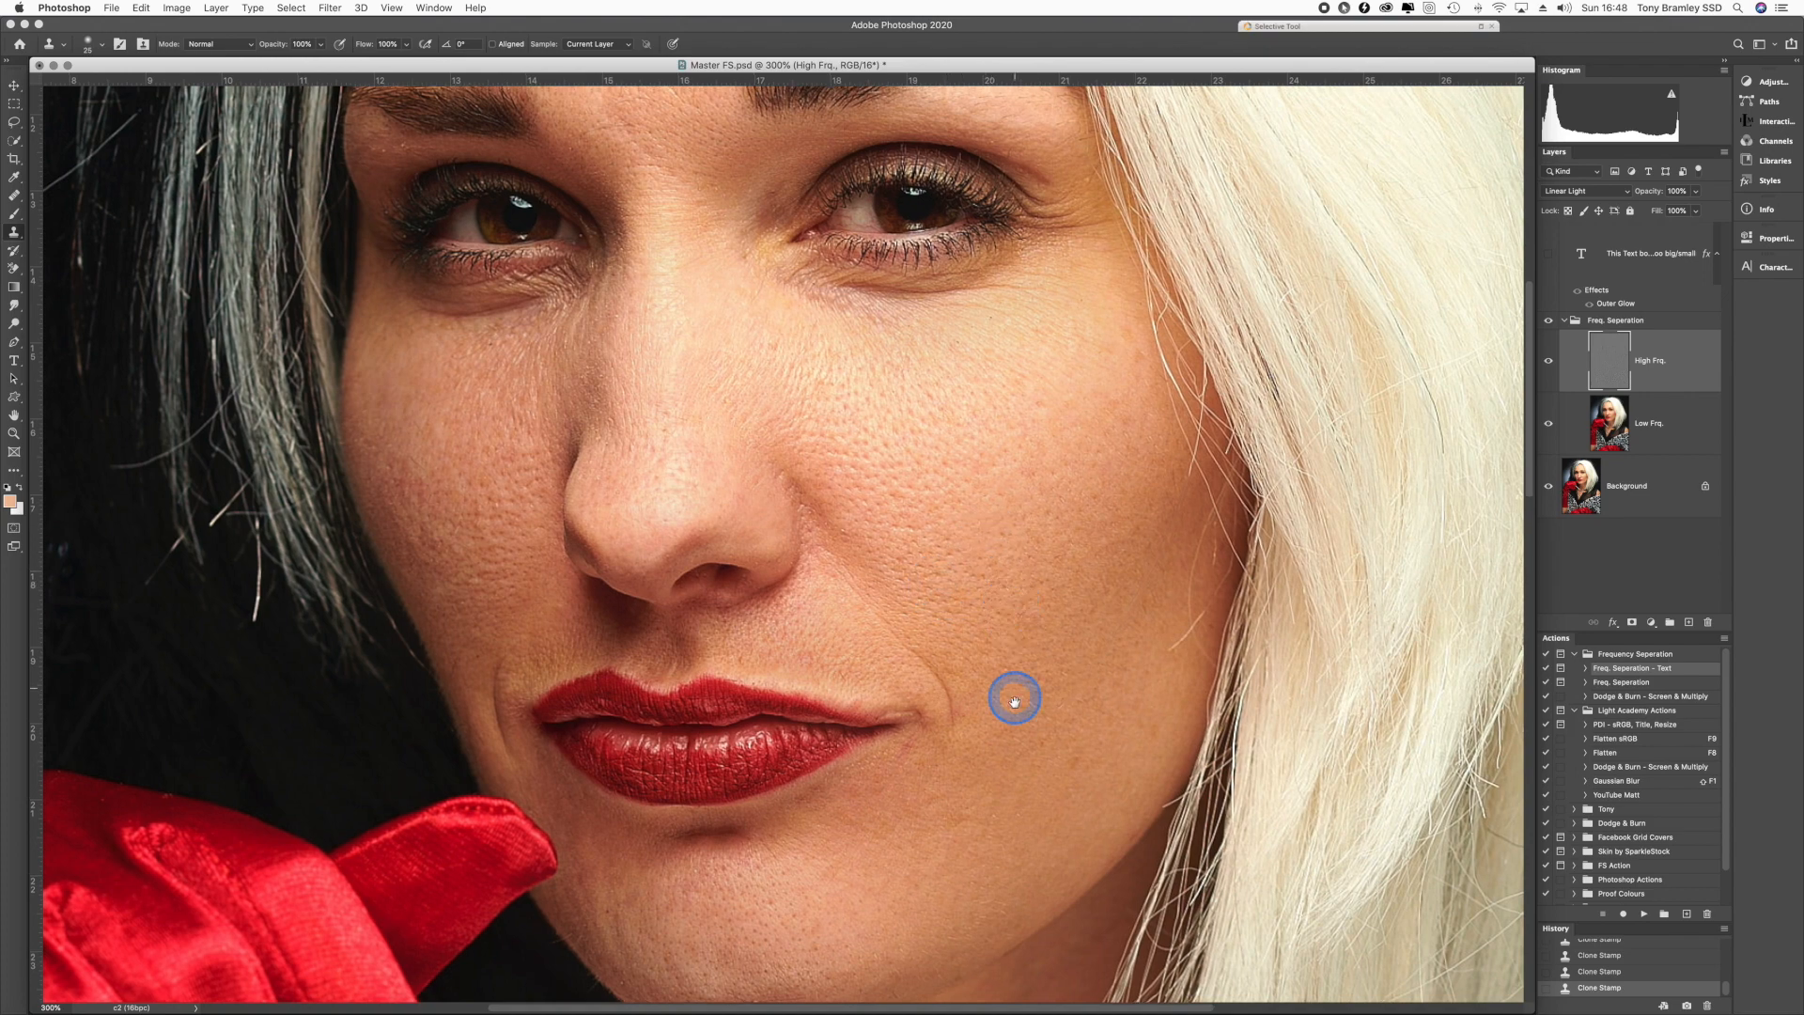
{"action": "scroll", "coordinate": [1015, 700], "scroll_direction": "up", "scroll_amount": 5}
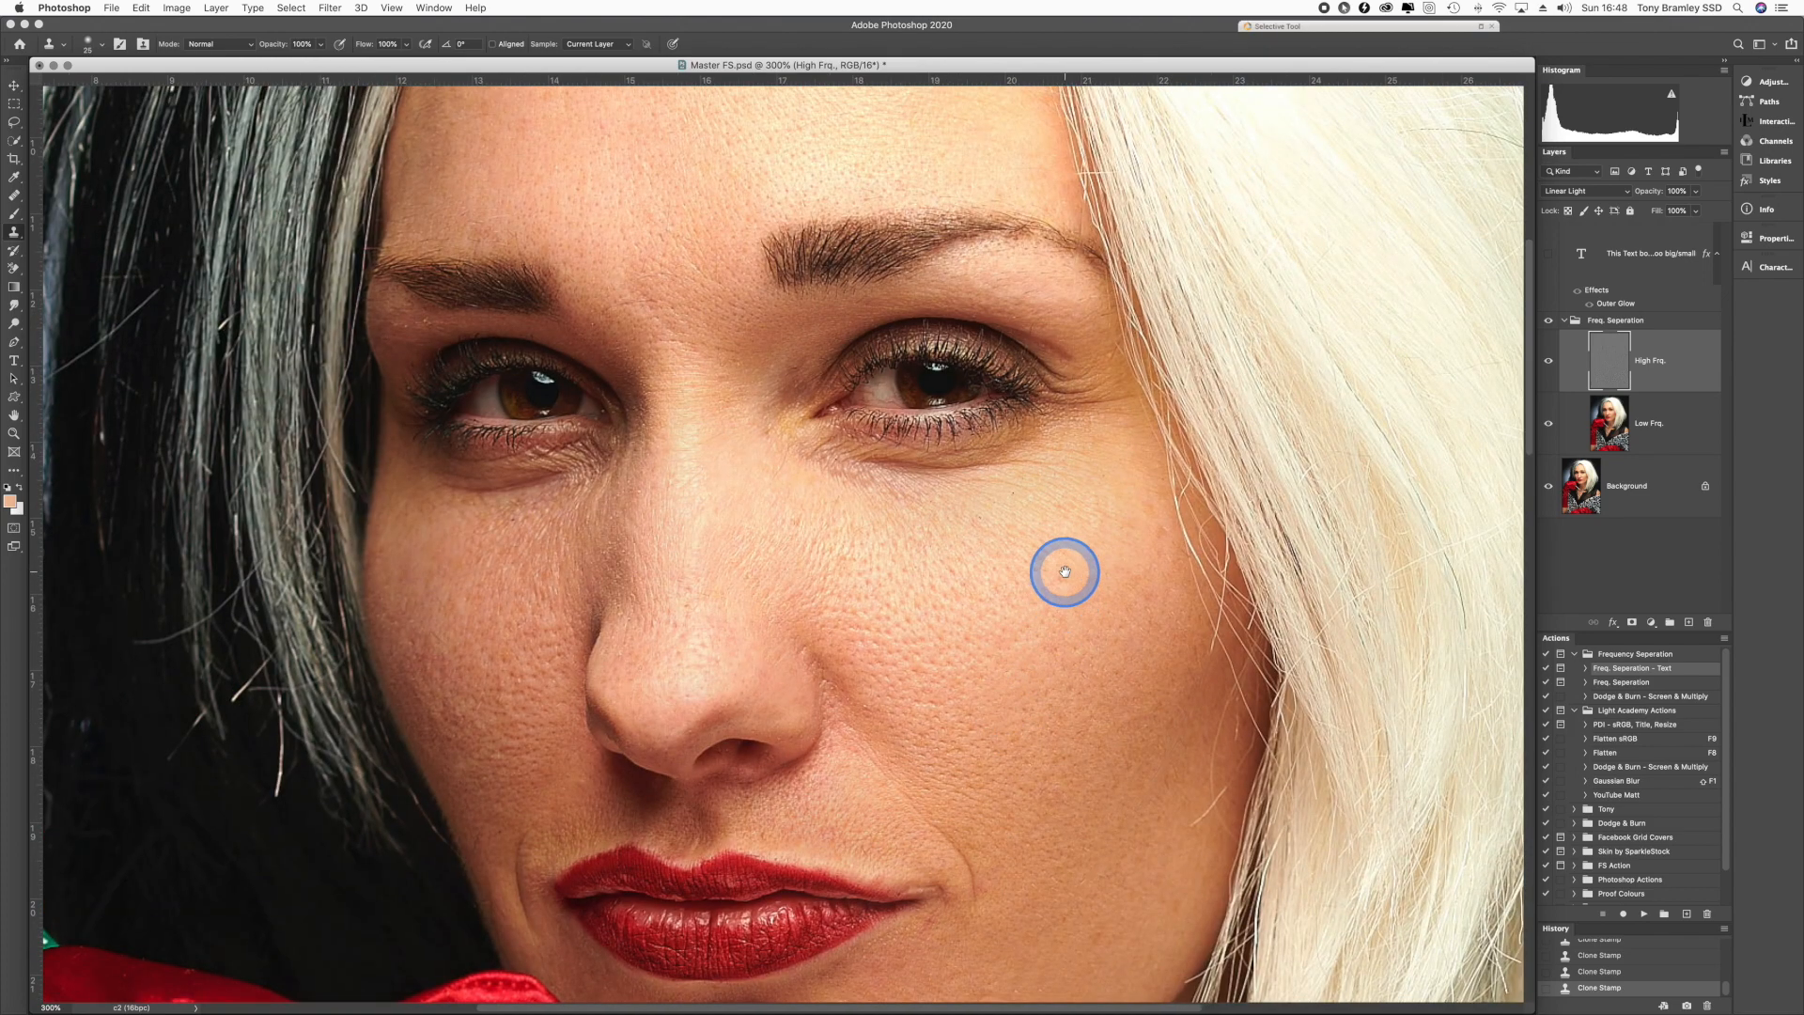
{"action": "scroll", "coordinate": [1052, 604], "scroll_direction": "up", "scroll_amount": 2}
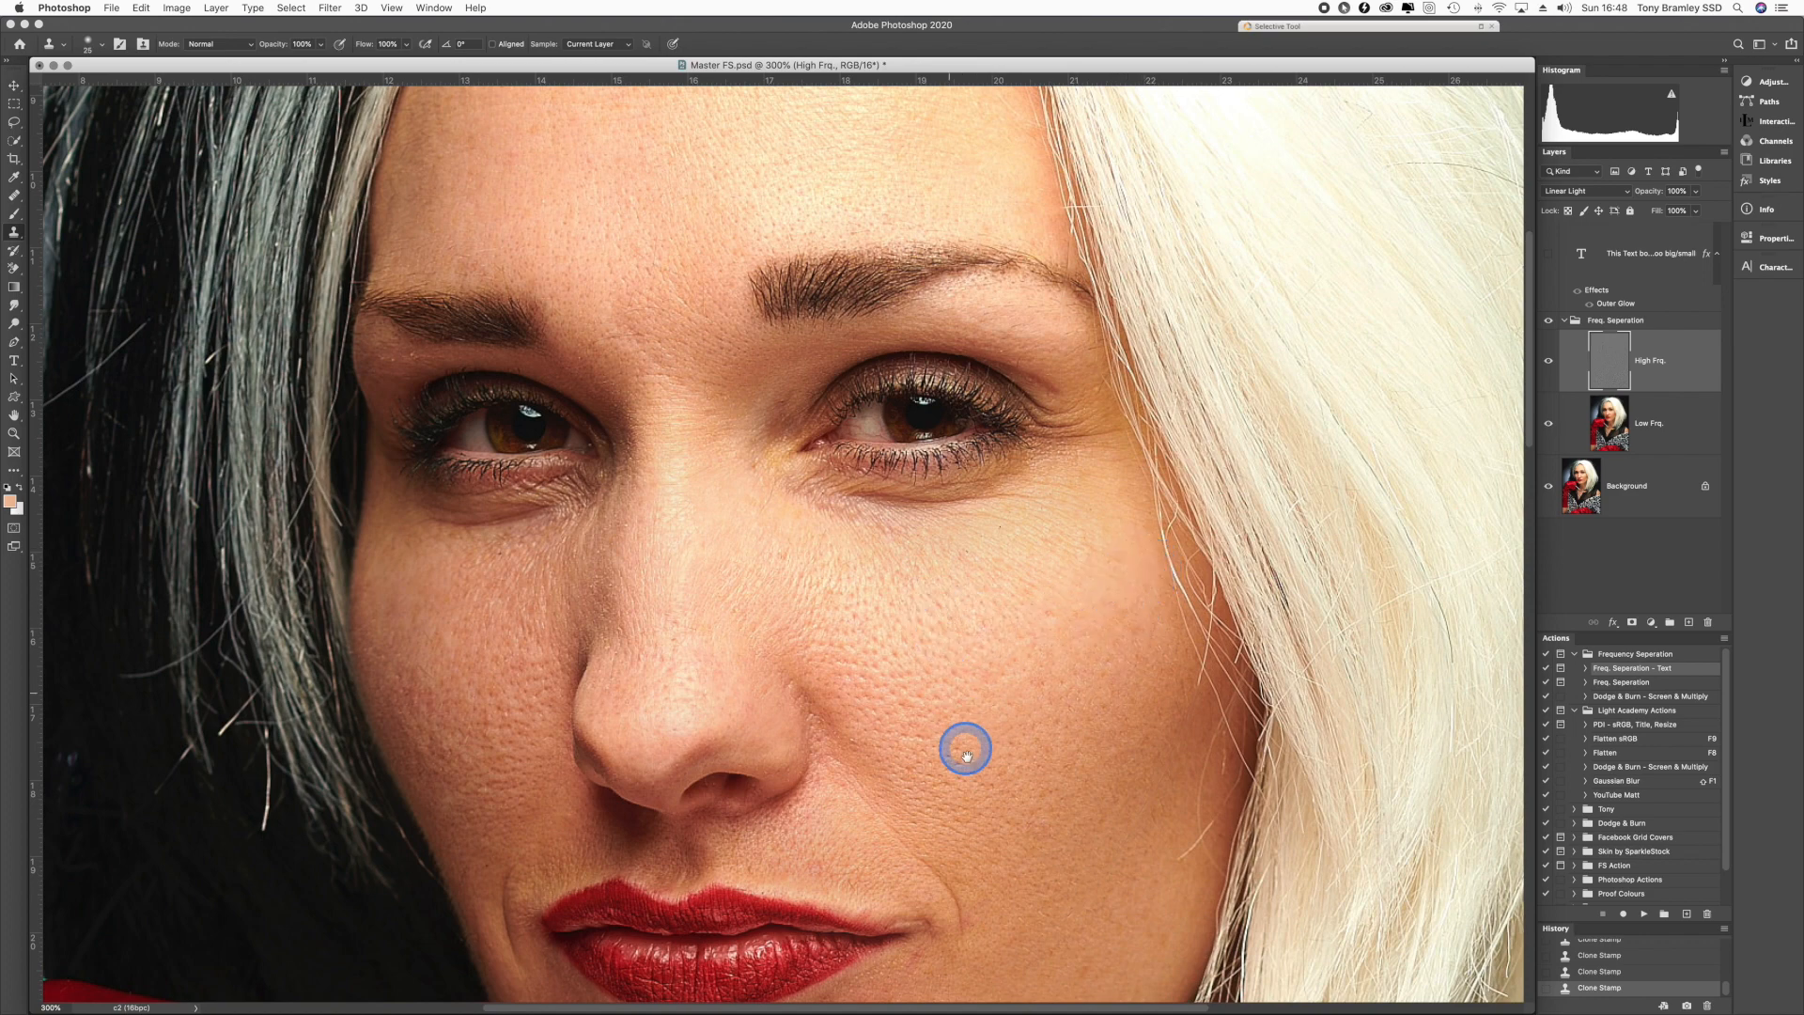
{"action": "scroll", "coordinate": [965, 748], "scroll_direction": "up", "scroll_amount": 5}
{"action": "scroll", "coordinate": [971, 848], "scroll_direction": "up", "scroll_amount": 1}
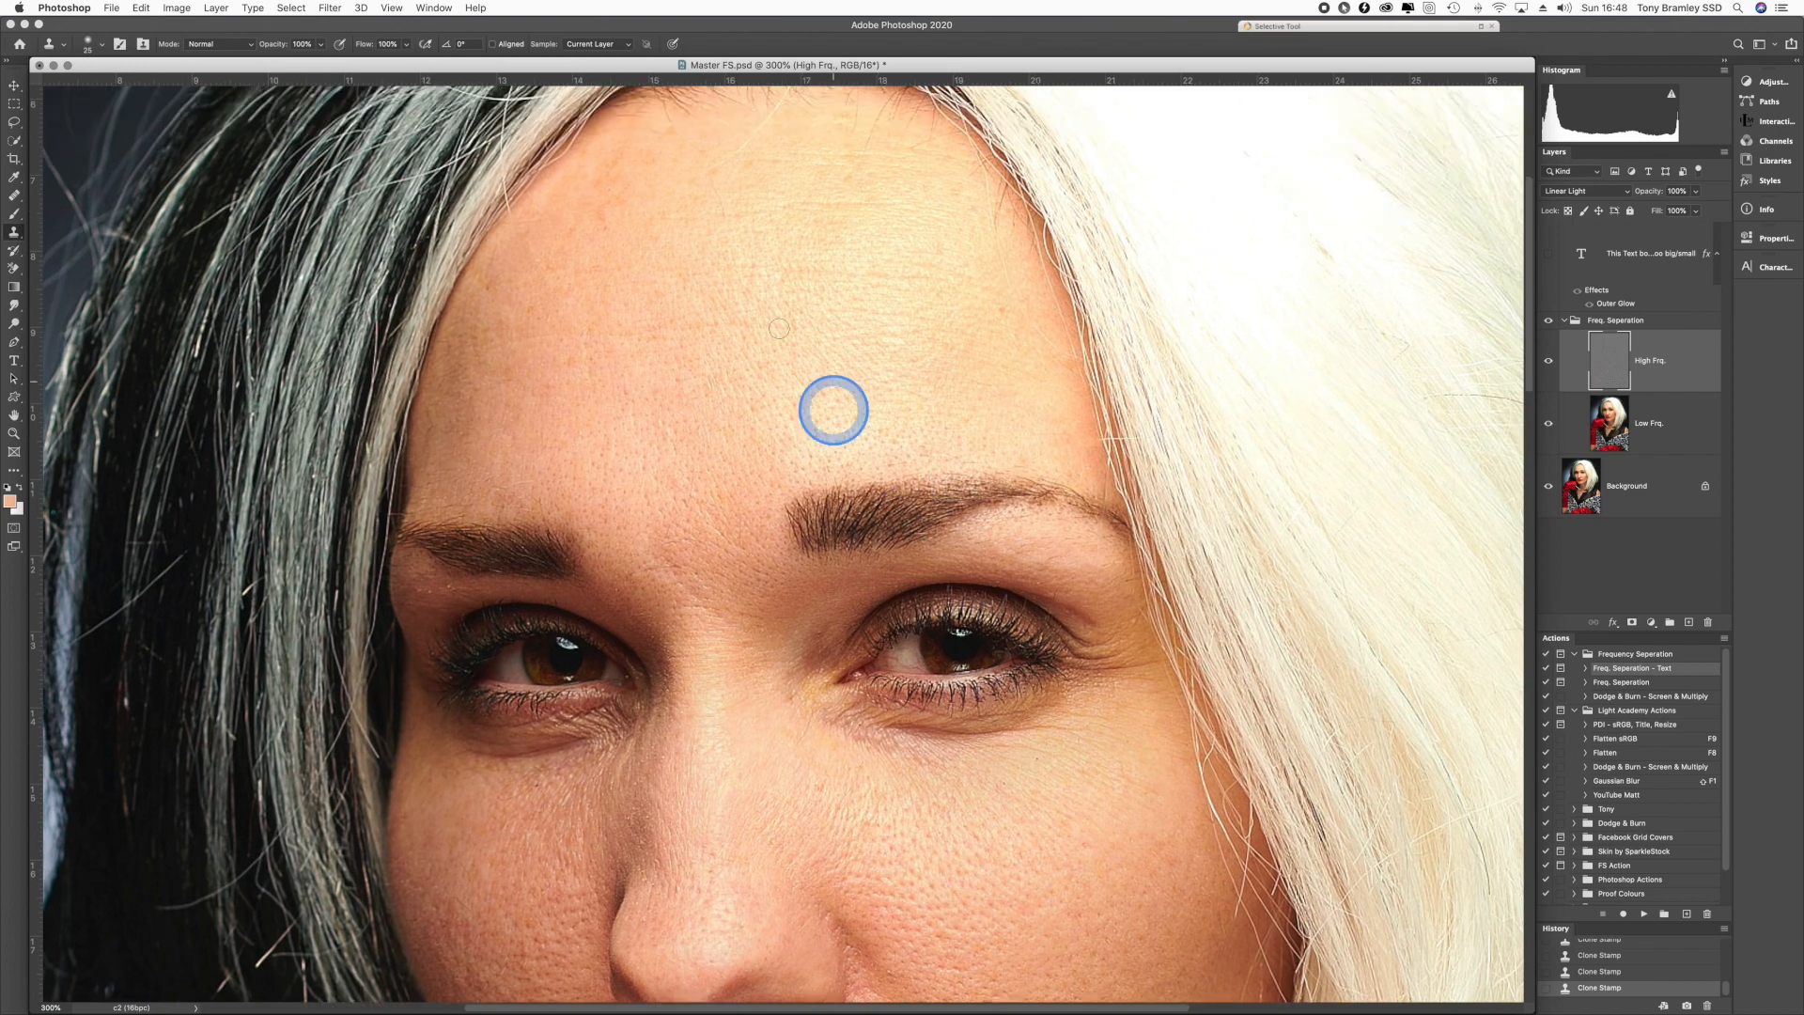
{"action": "left_click", "coordinate": [855, 300]}
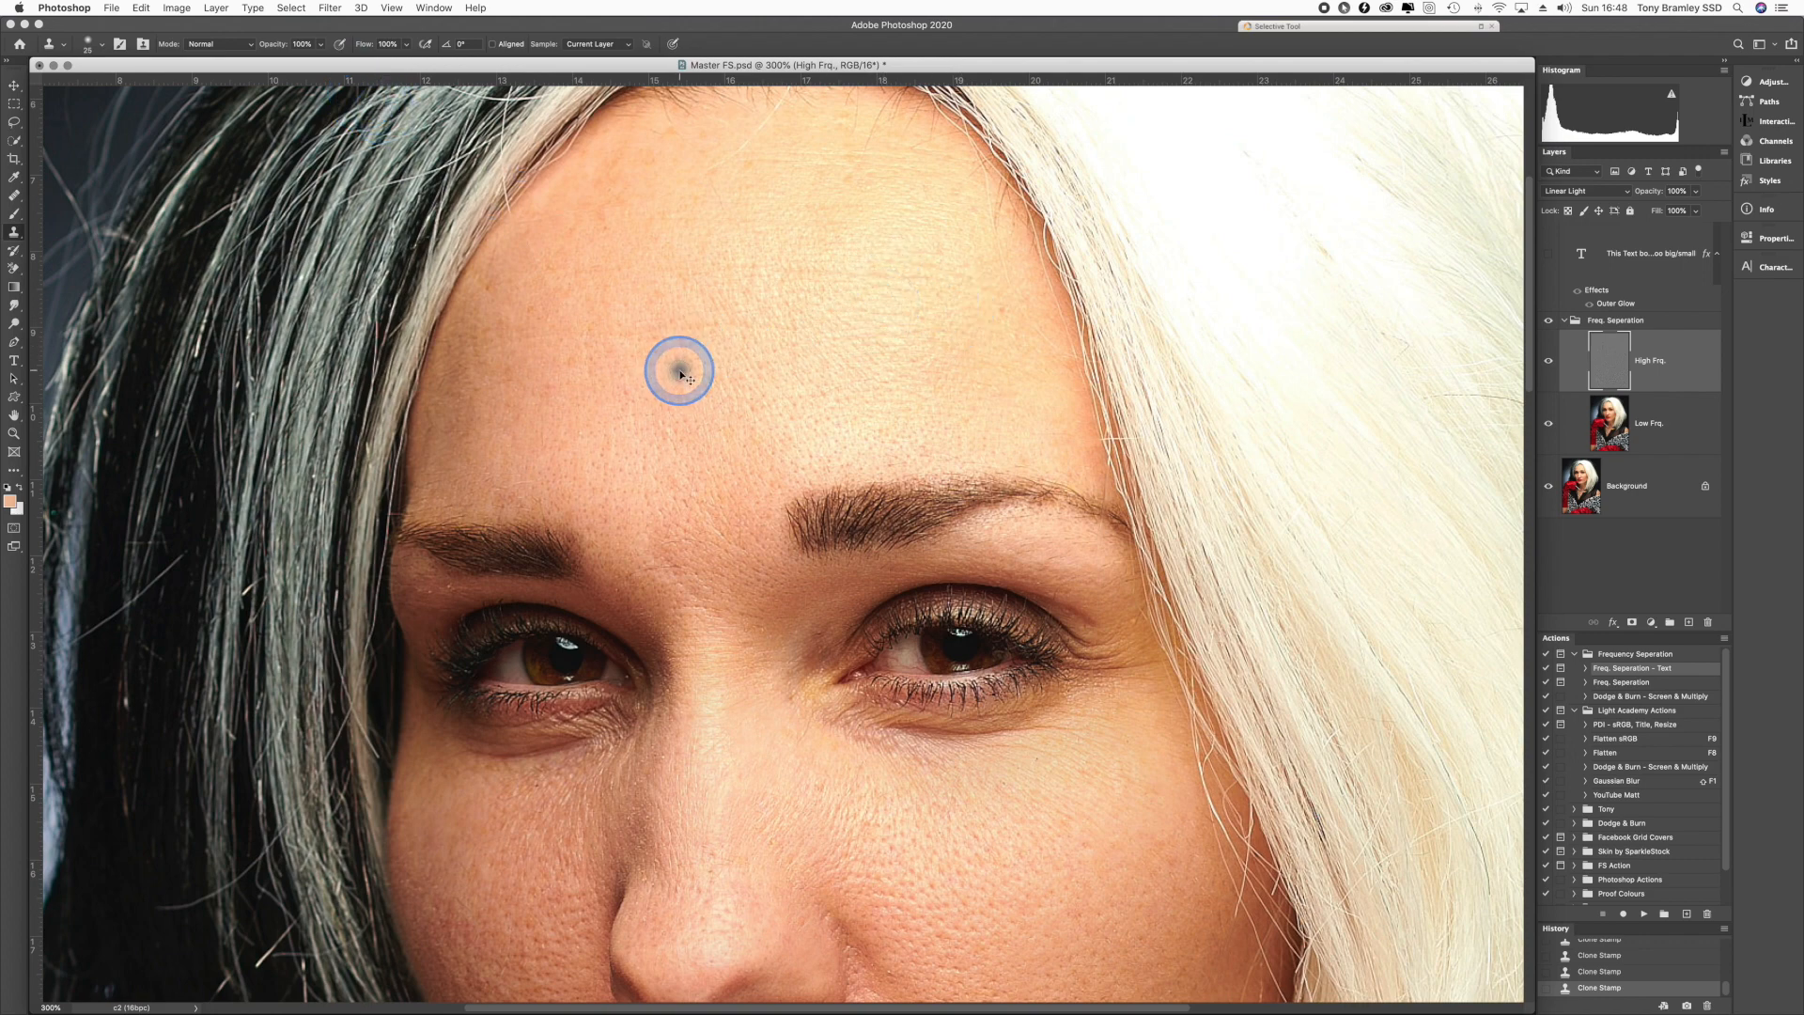
- Examine the retouched forehead and face at different magnifications, and move the portrait window to uncover the instruction text
{"action": "key", "text": "super+minus"}
{"action": "key", "text": "super+minus"}
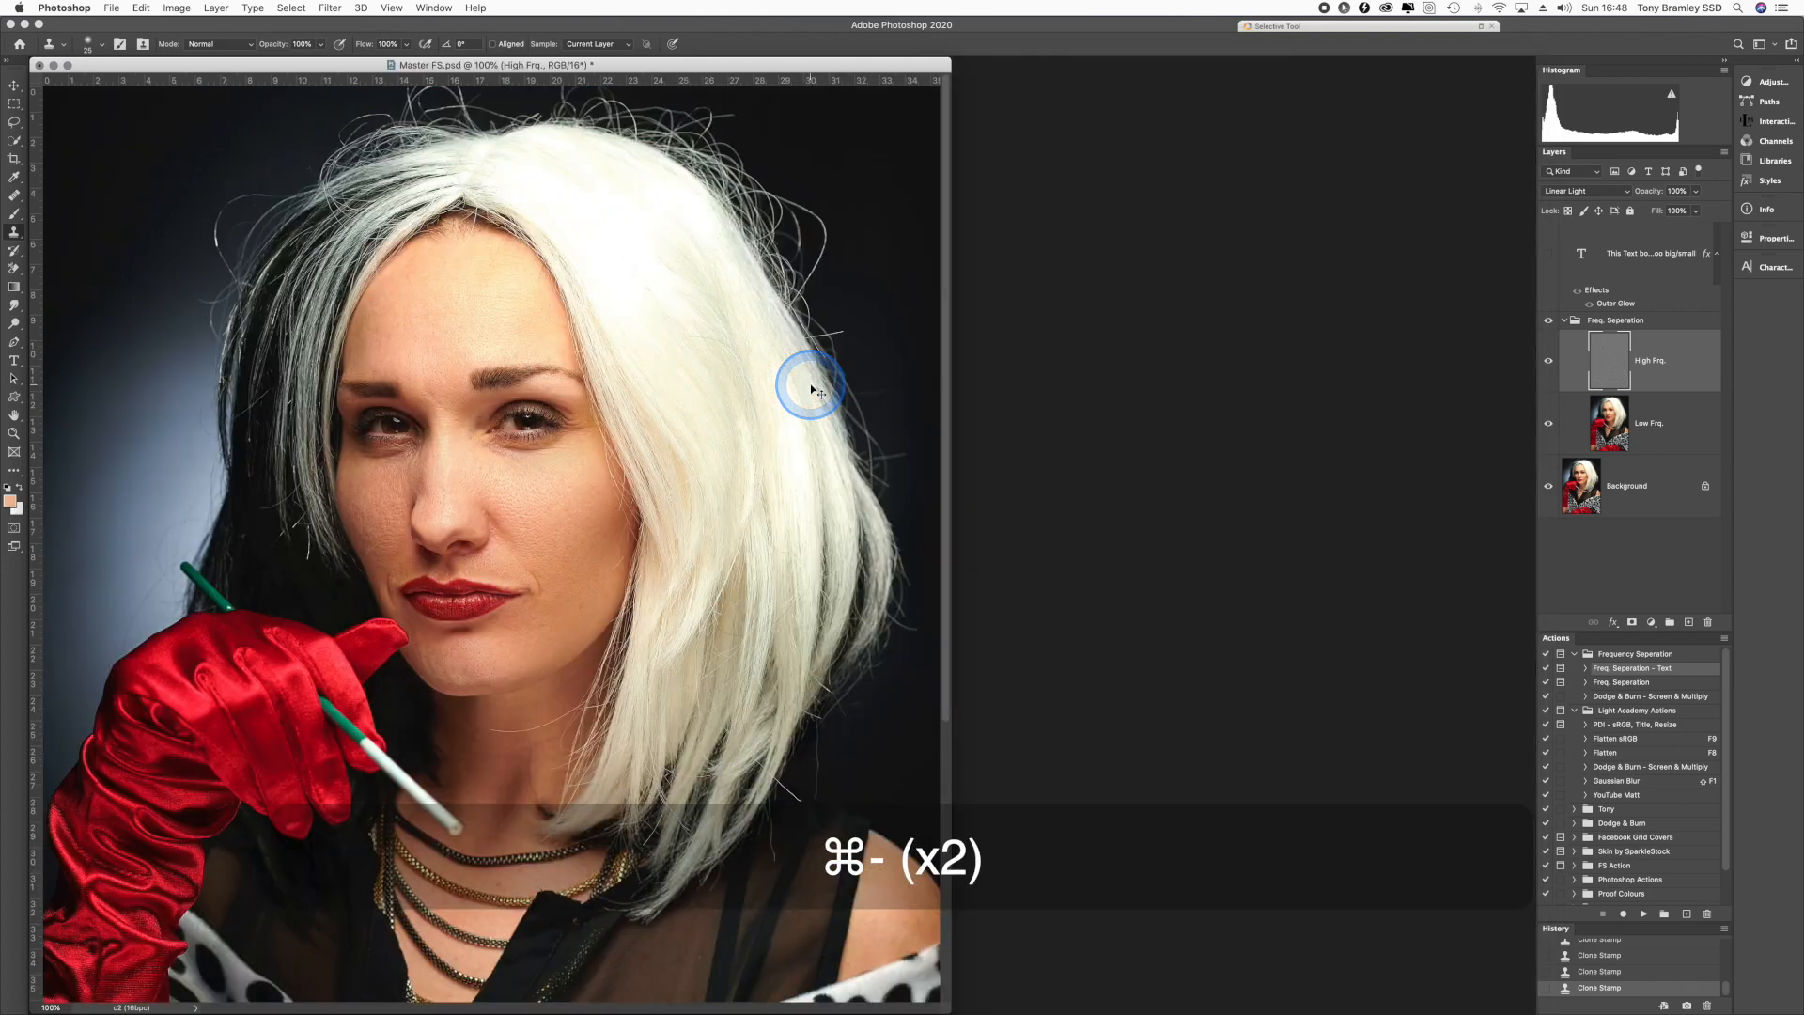
{"action": "key", "text": "super+equal"}
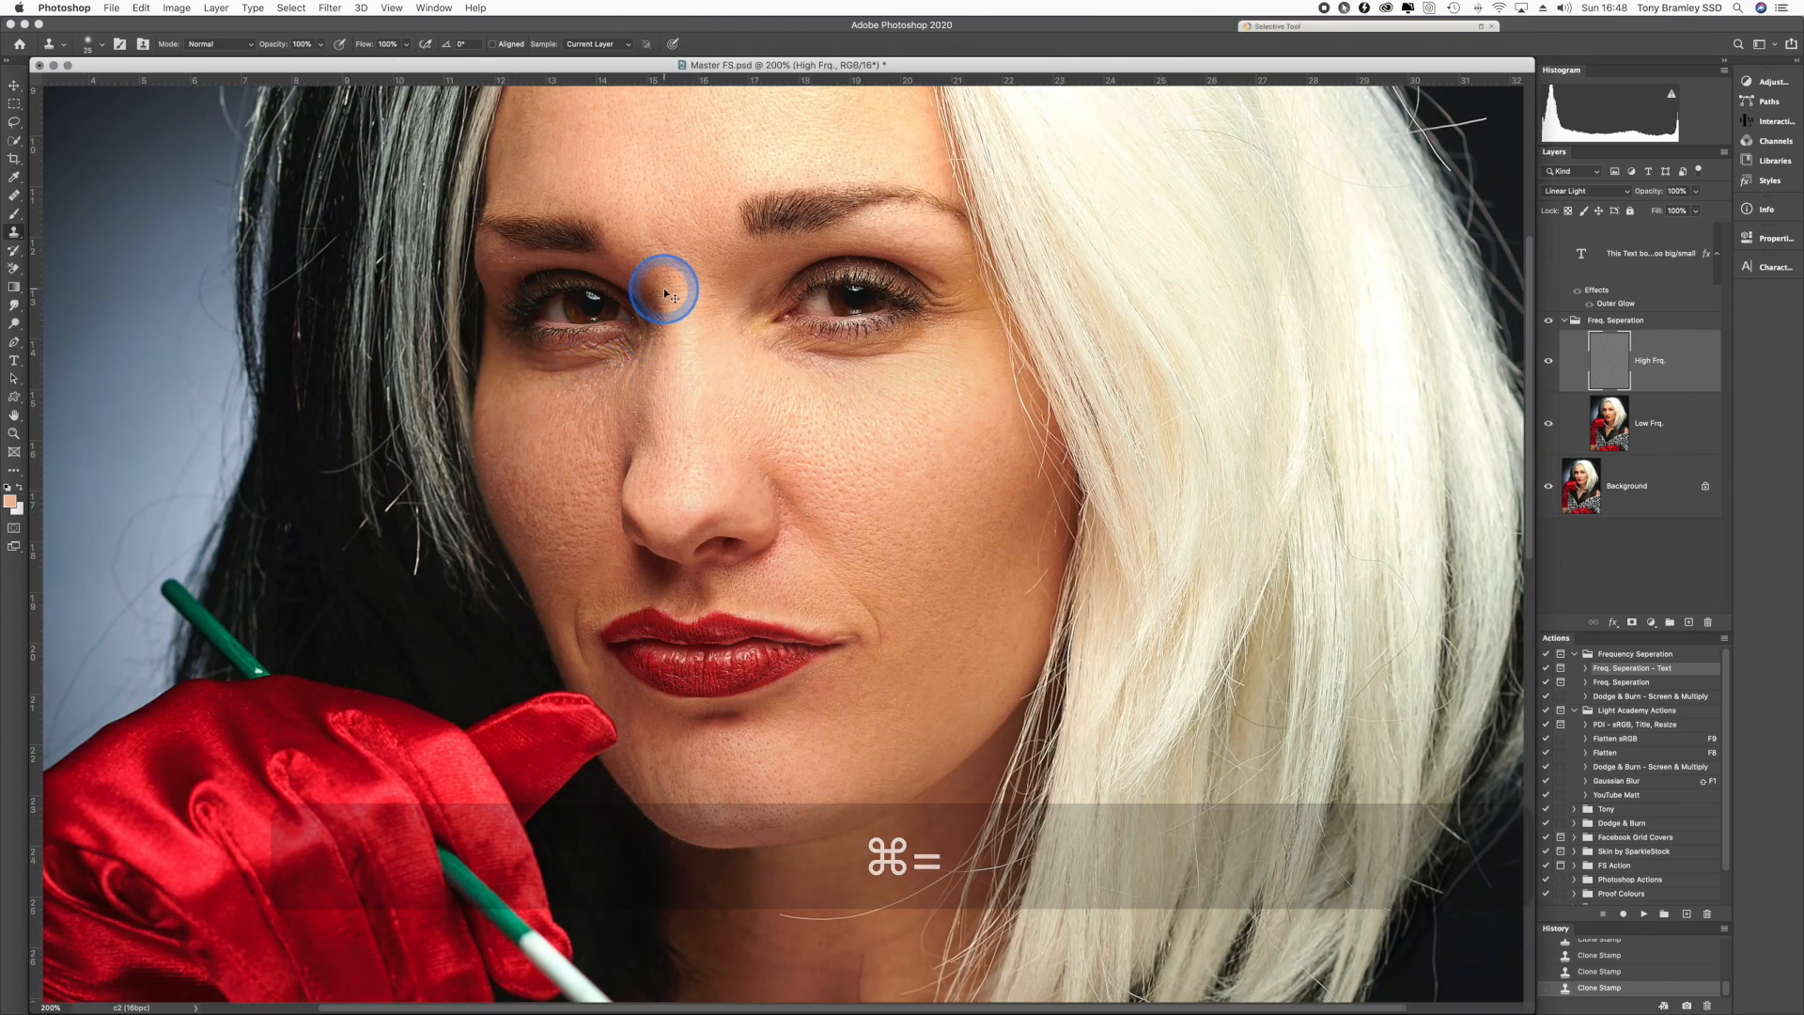
{"action": "key", "text": "super+equal"}
{"action": "left_click_drag", "start_coordinate": [648, 282], "coordinate": [921, 540]}
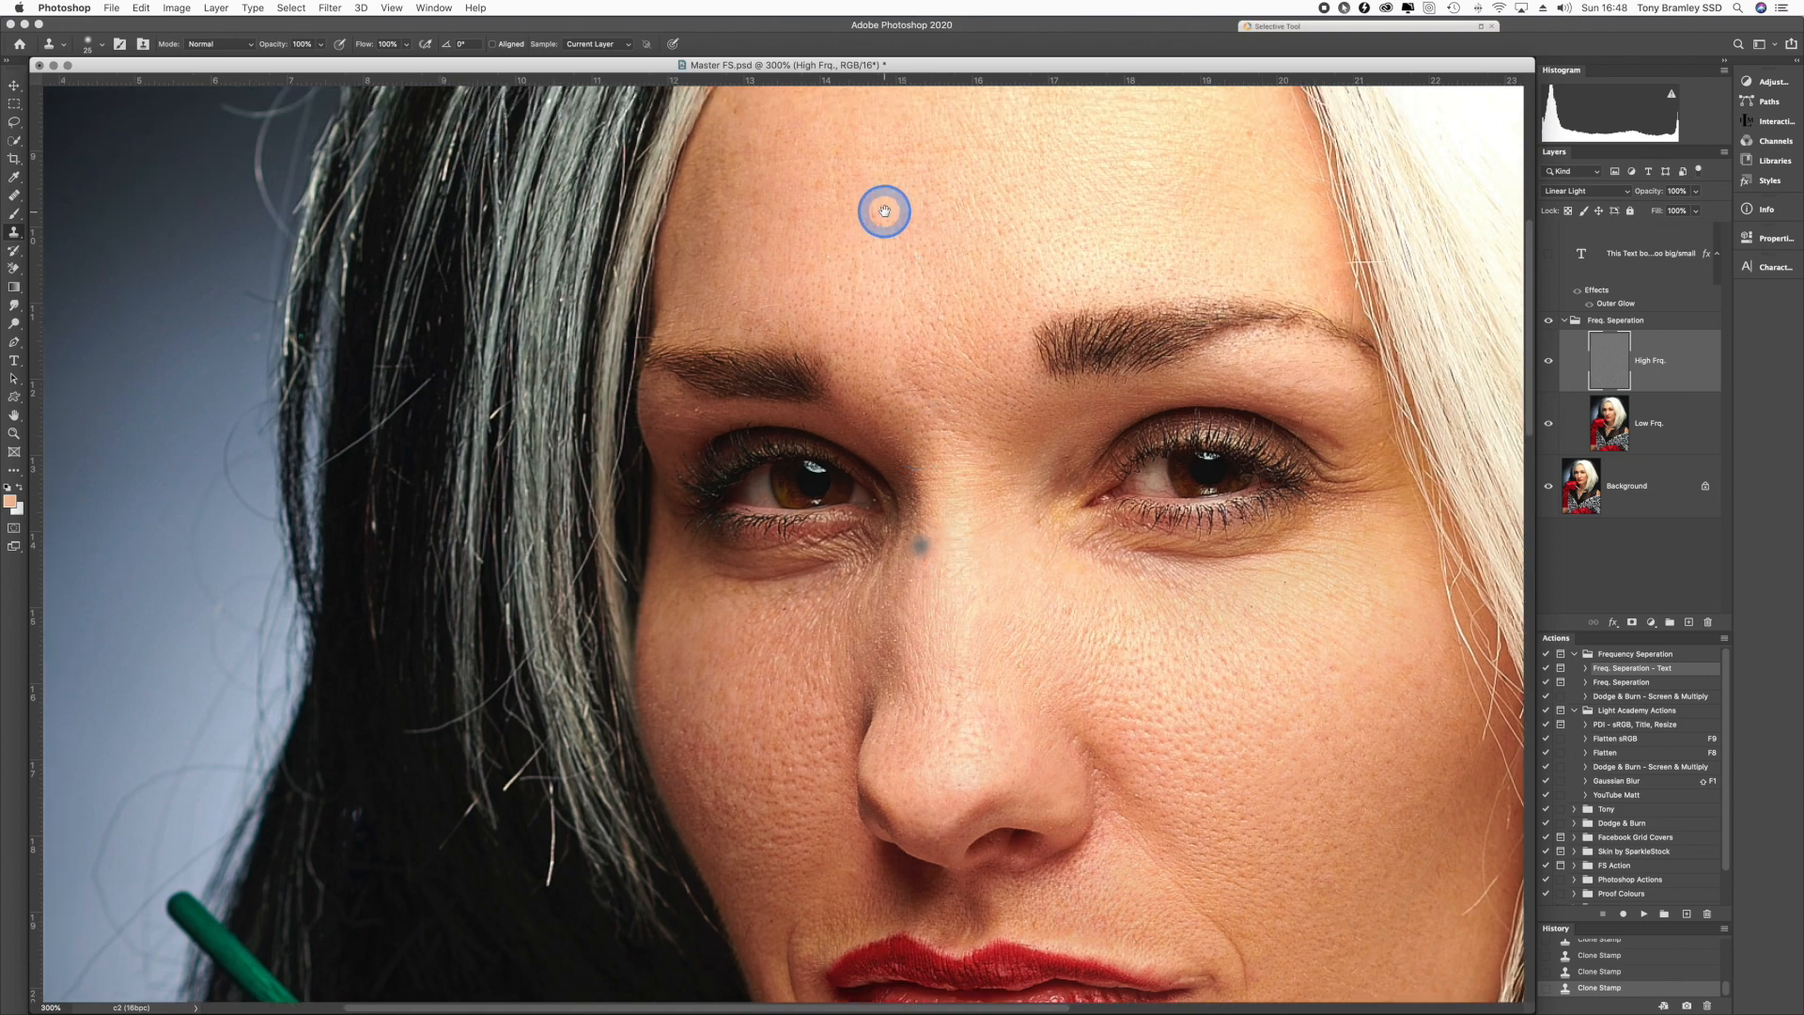
{"action": "left_click_drag", "start_coordinate": [883, 211], "coordinate": [891, 289]}
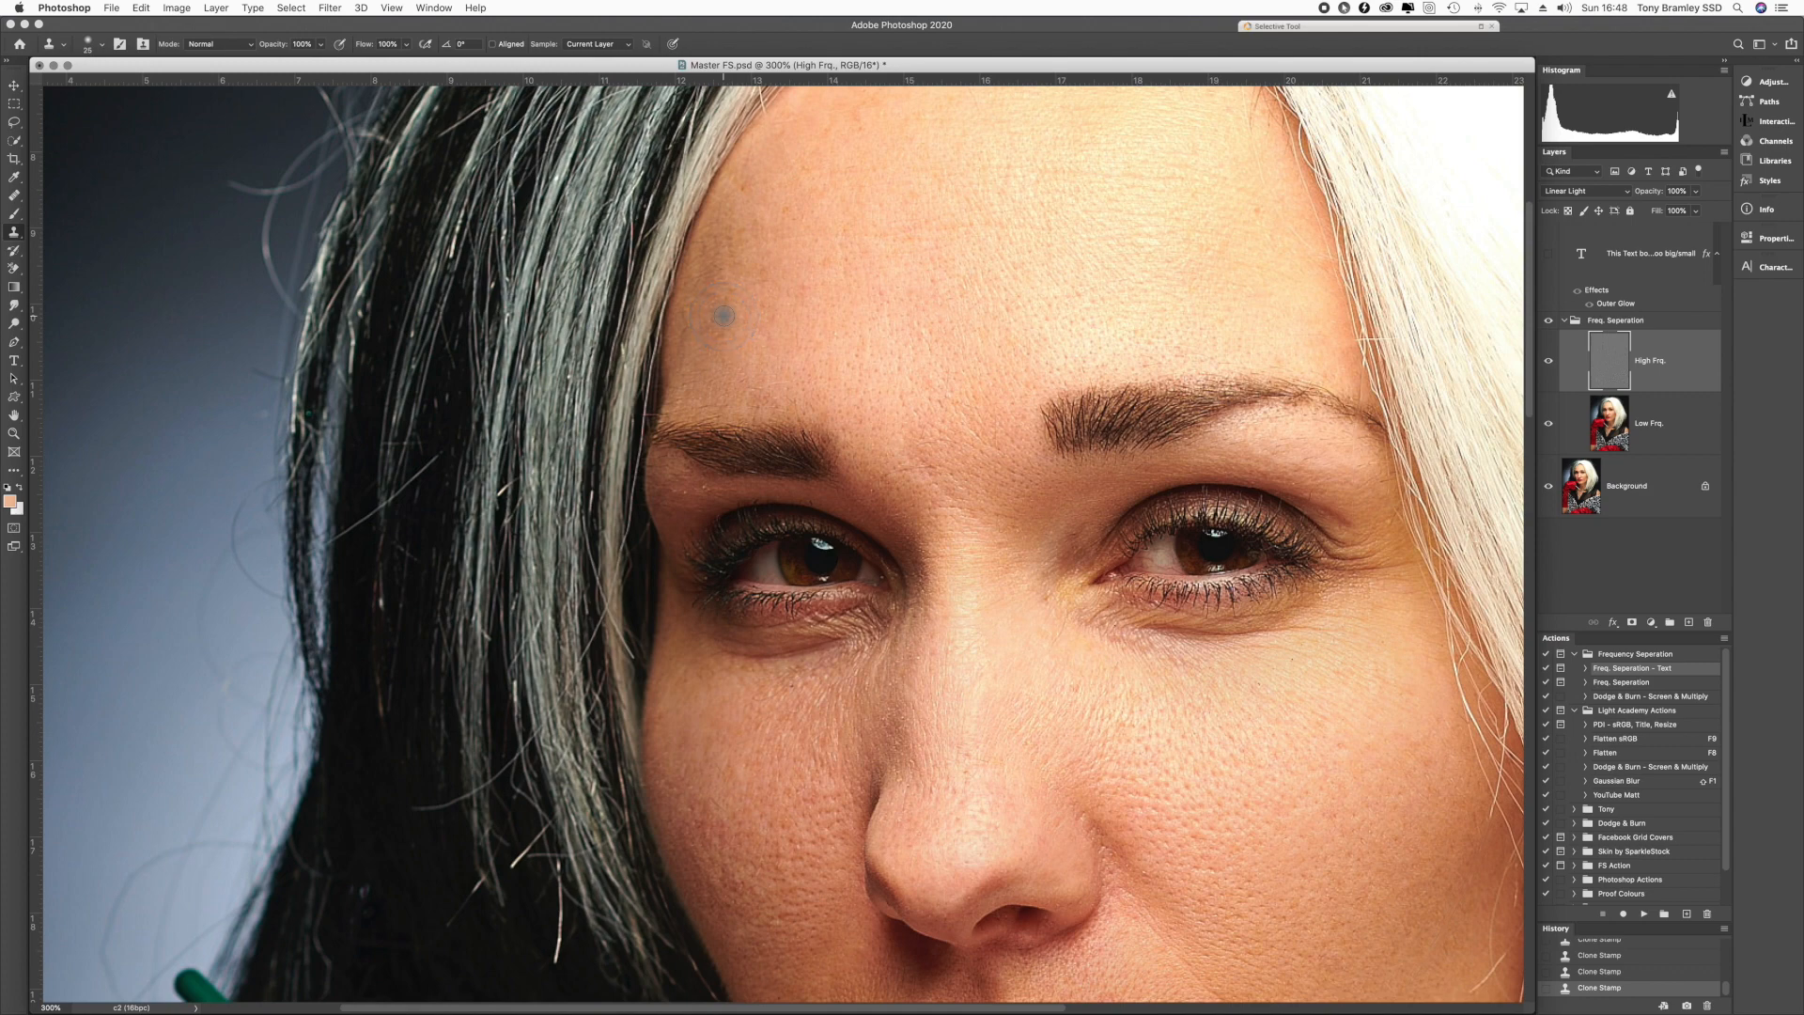
{"action": "key", "text": "super+minus"}
{"action": "key", "text": "super+minus"}
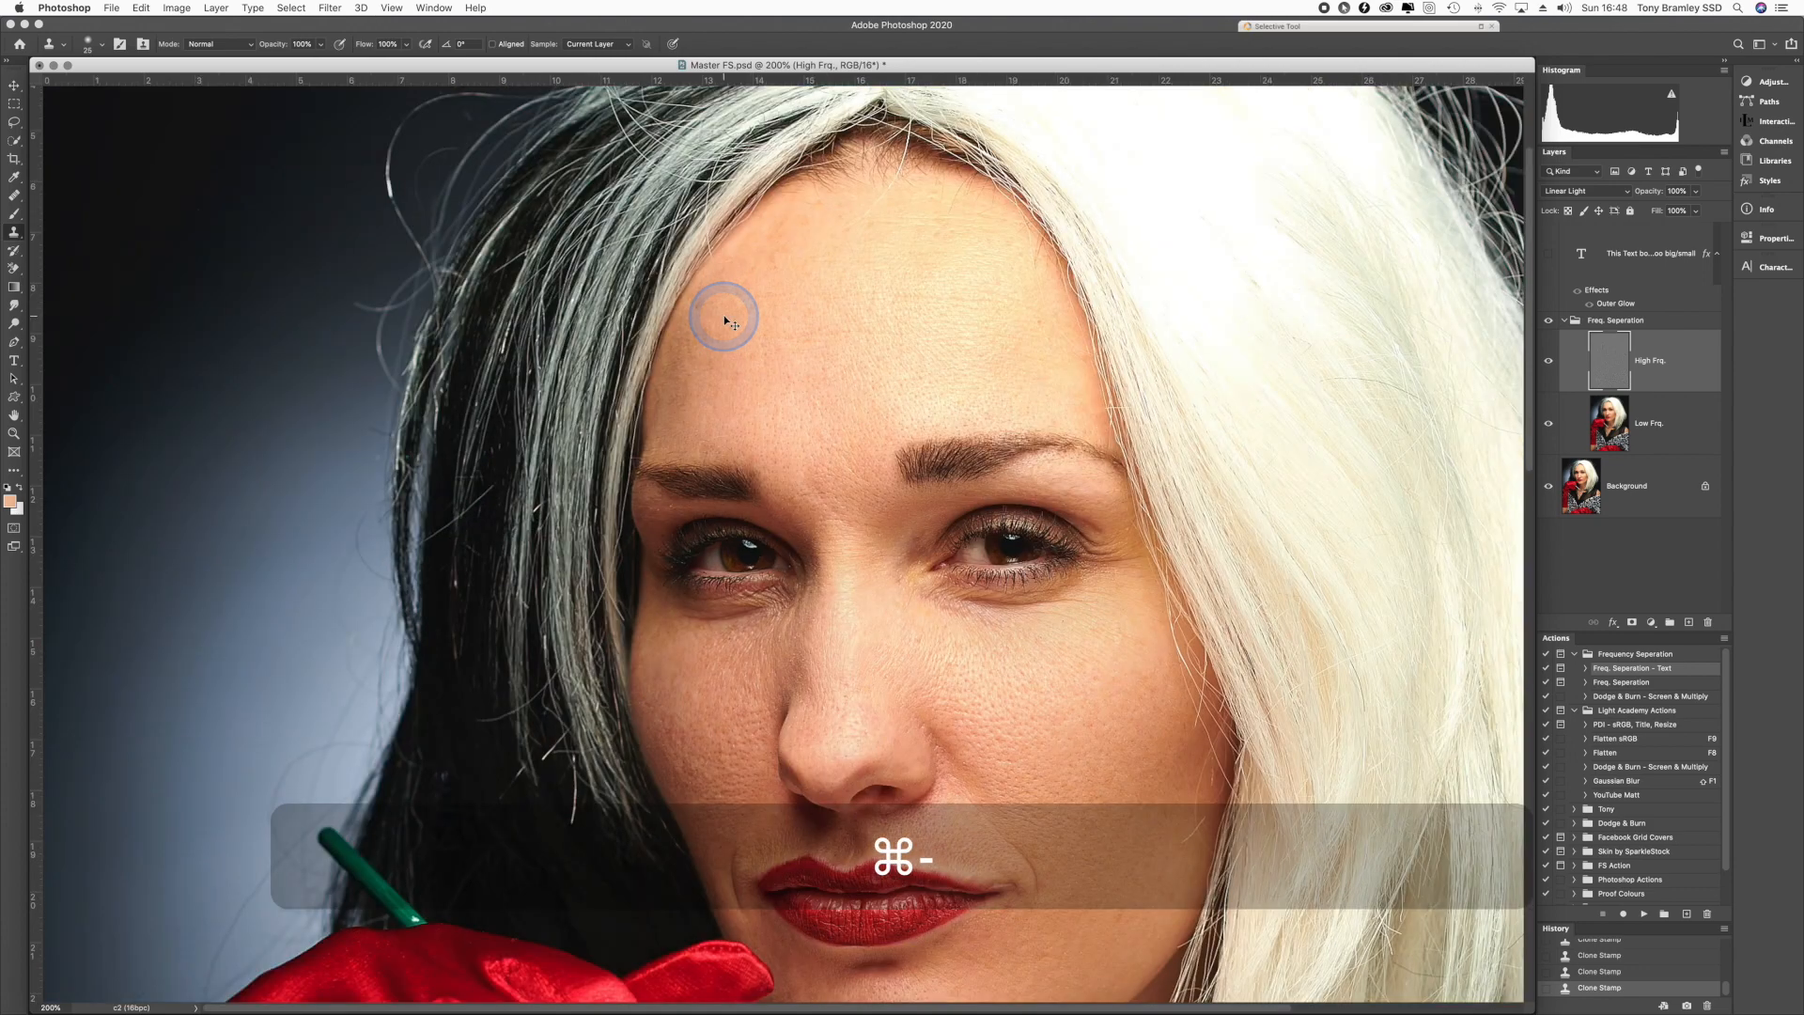
{"action": "left_click_drag", "start_coordinate": [765, 65], "coordinate": [1148, 74]}
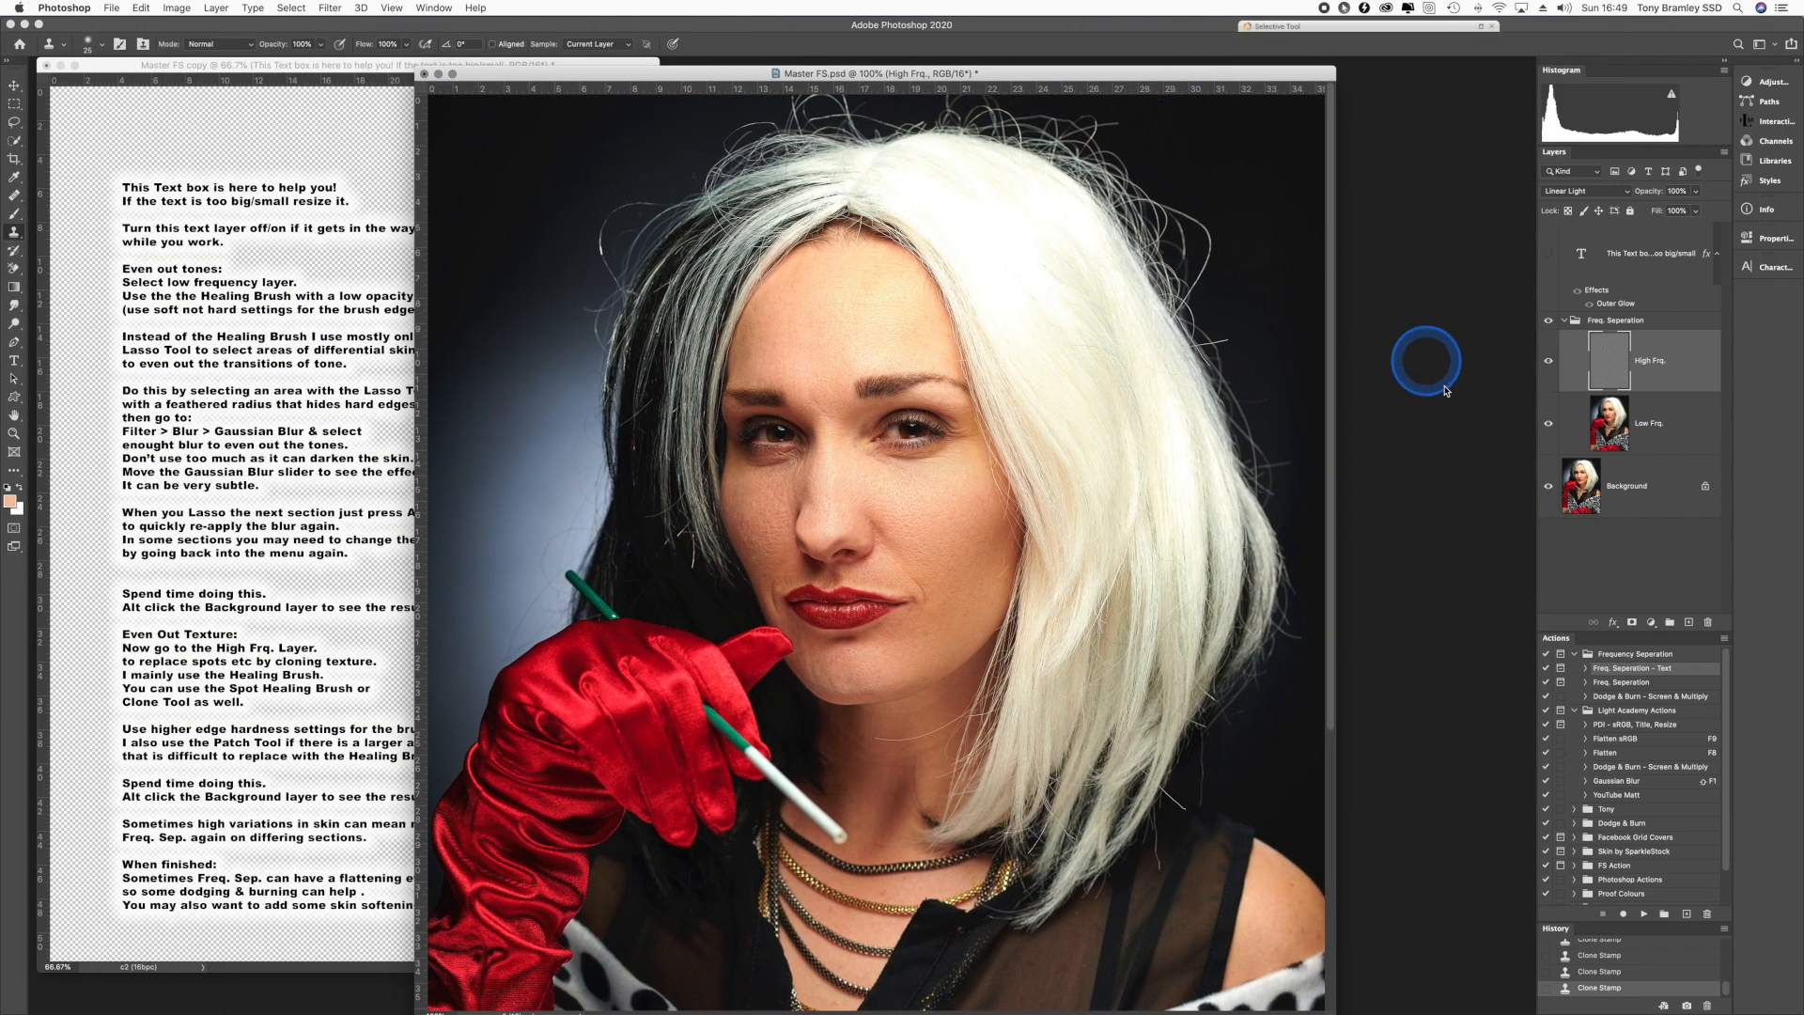
- Compare the retouched portrait with the original by repeatedly isolating the Background layer and restoring the other layers
{"action": "left_click", "coordinate": [1549, 488], "text": "alt"}
{"action": "left_click", "coordinate": [1549, 488], "text": "alt"}
{"action": "left_click", "coordinate": [1548, 489], "text": "alt"}
{"action": "left_click", "coordinate": [1548, 489], "text": "alt"}
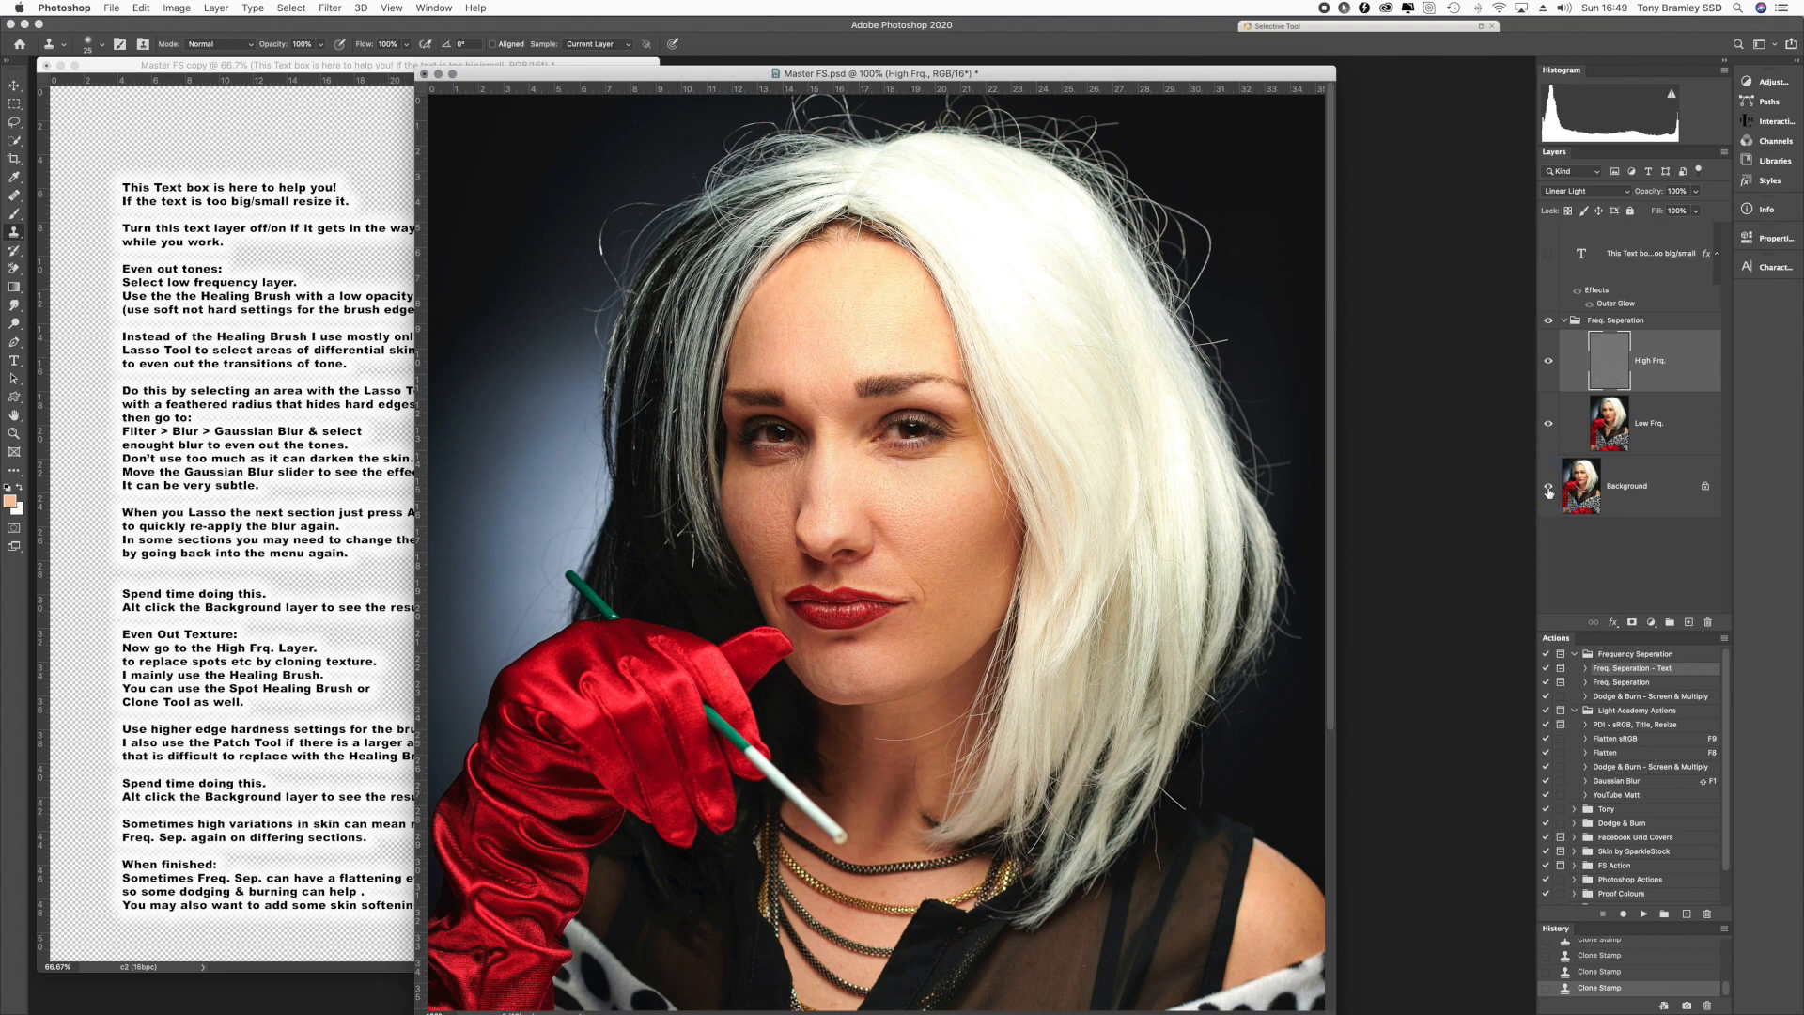
{"action": "left_click", "coordinate": [1548, 489], "text": "alt"}
{"action": "left_click", "coordinate": [1549, 489], "text": "alt"}
{"action": "left_click", "coordinate": [1548, 489], "text": "alt"}
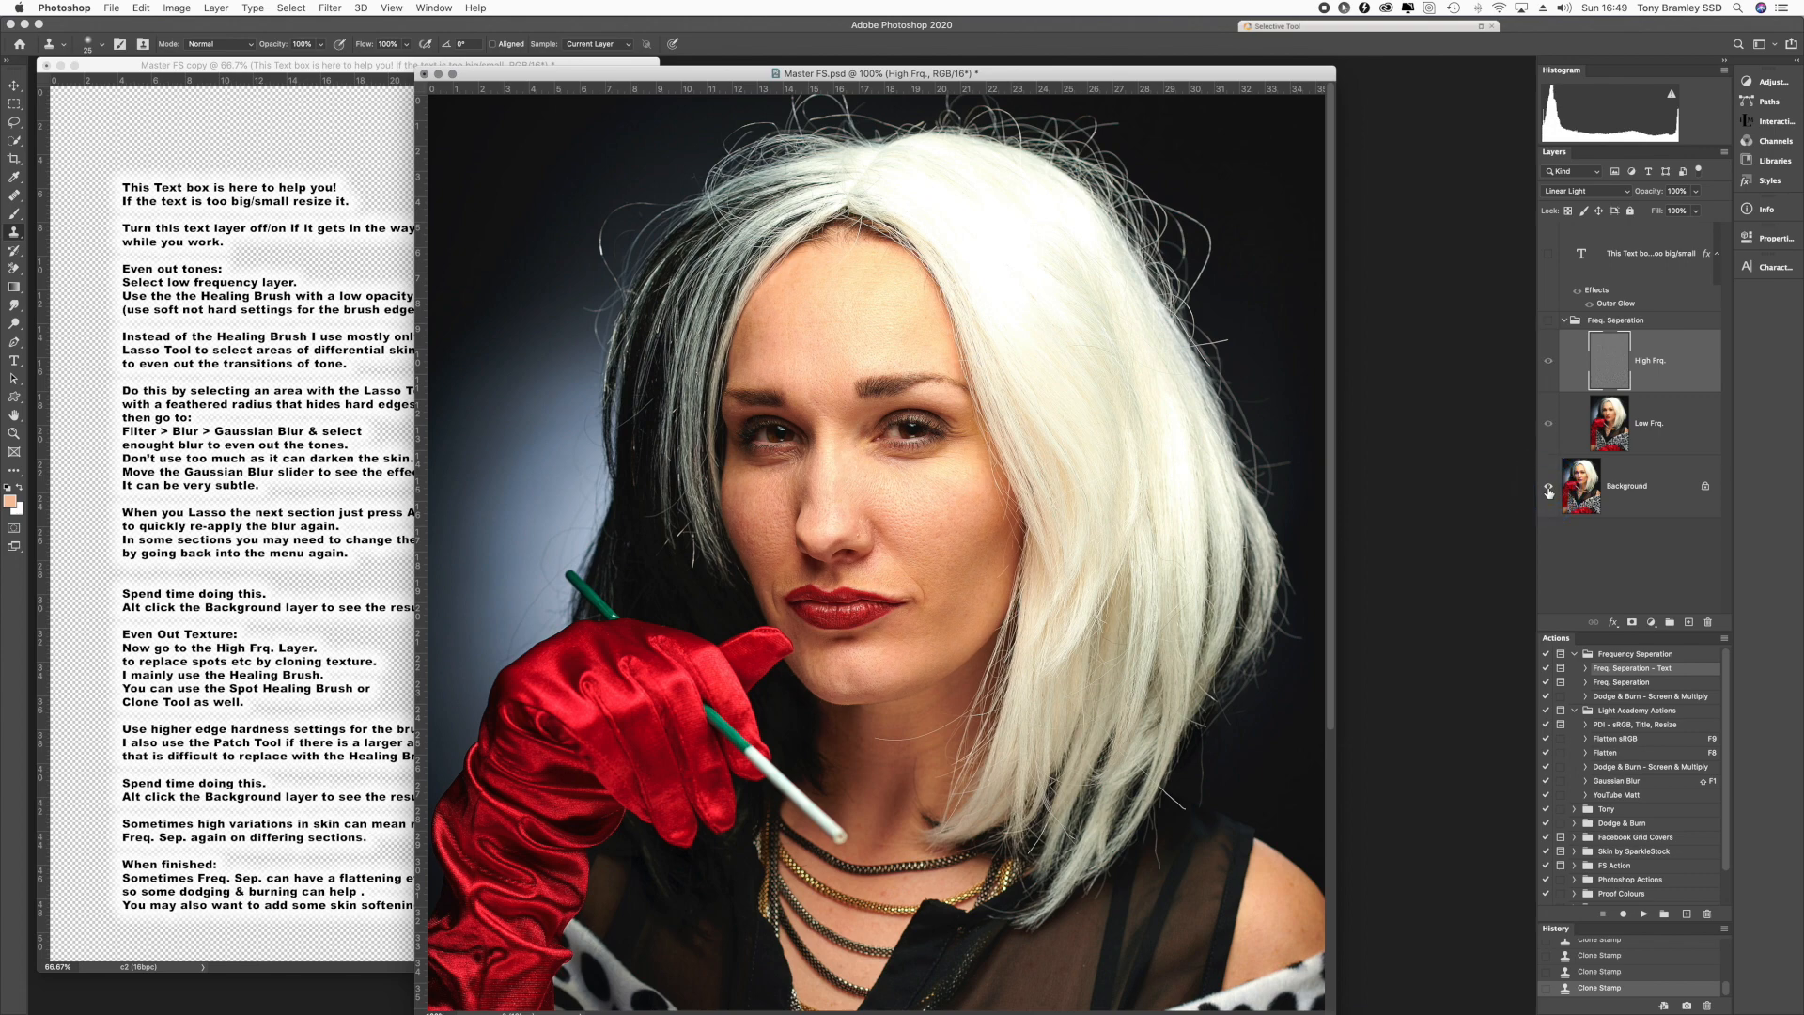
{"action": "left_click", "coordinate": [1548, 488], "text": "alt"}
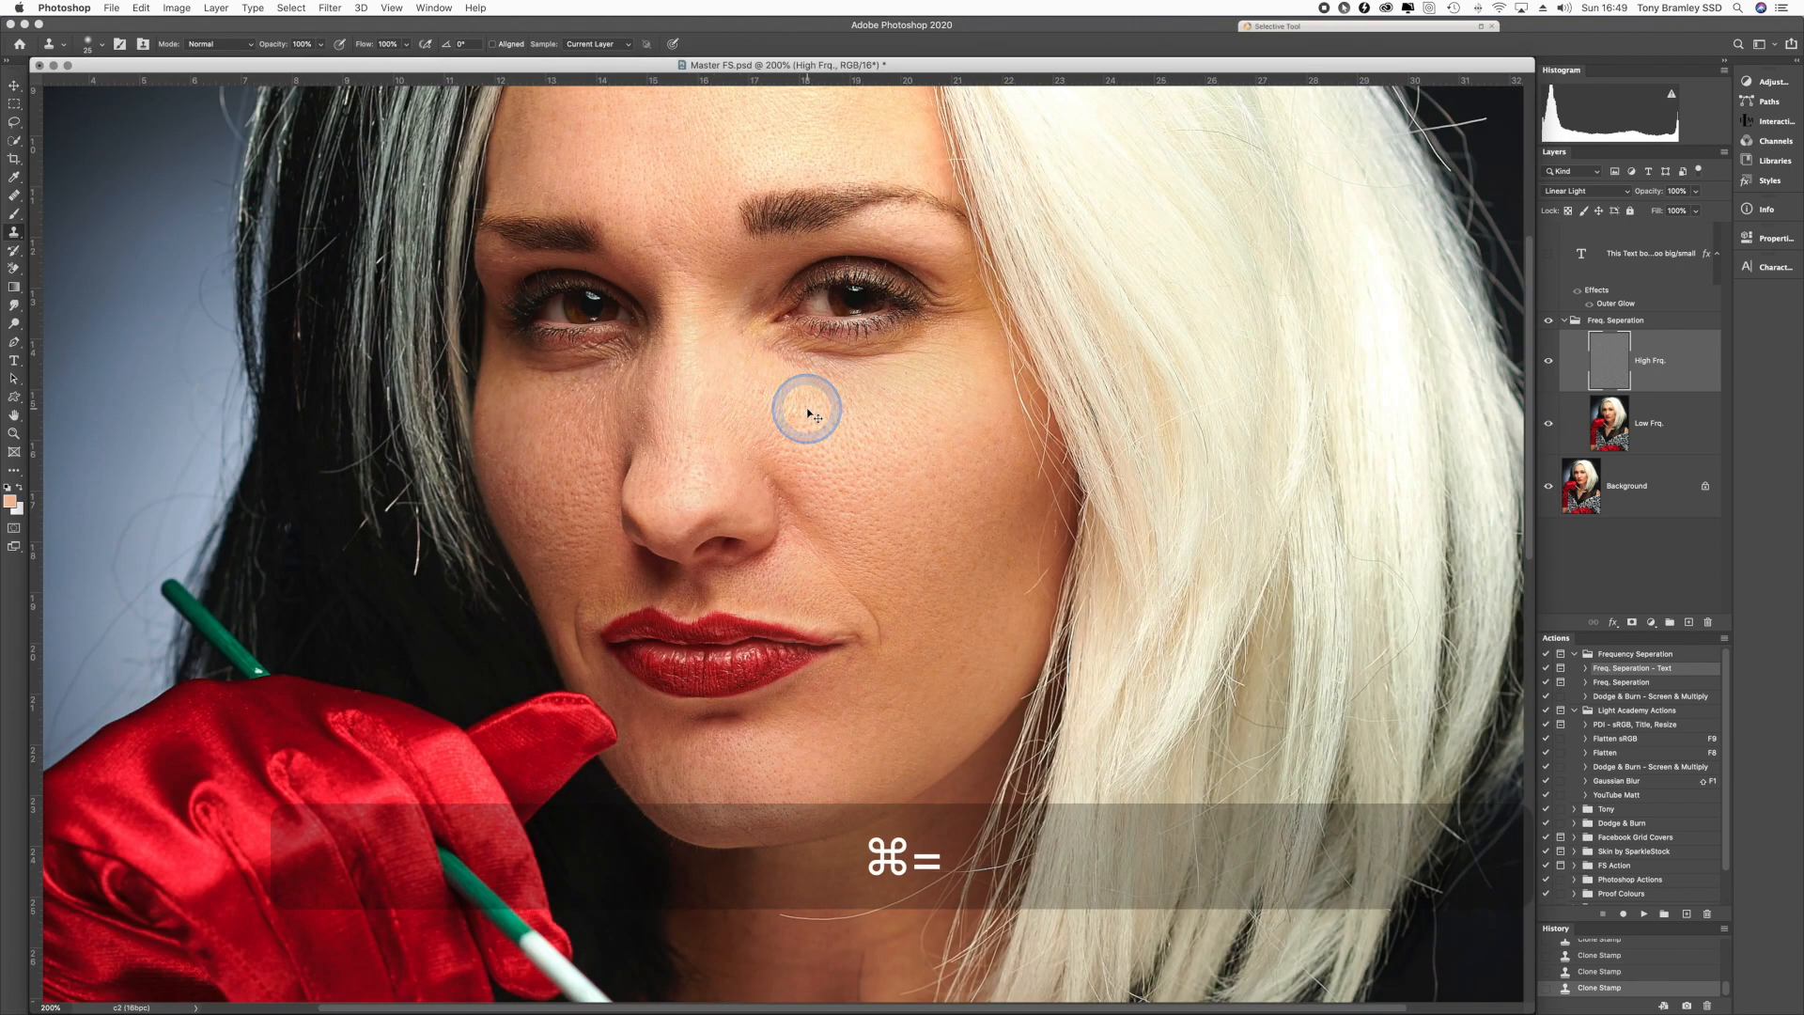
- Set the Clone Stamp opacity to 41% and enlarge the brush for working on the forehead
{"action": "left_click_drag", "start_coordinate": [830, 436], "coordinate": [946, 612]}
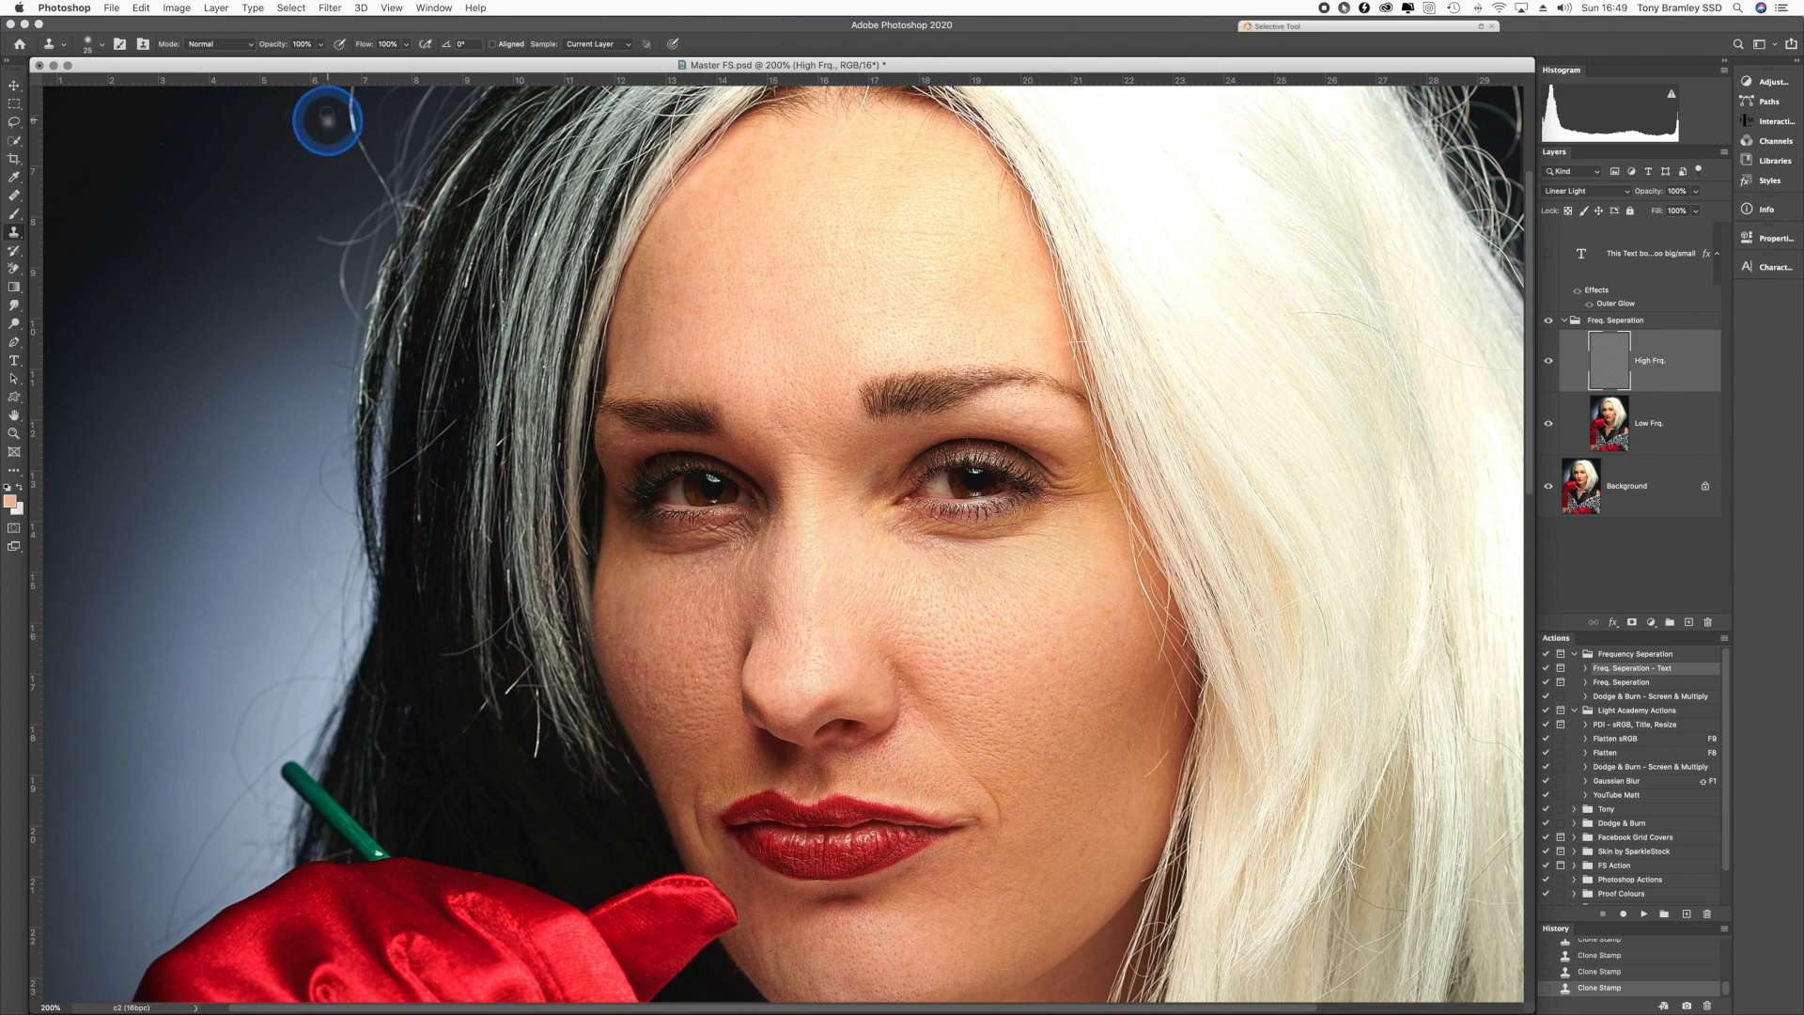
{"action": "left_click", "coordinate": [320, 45]}
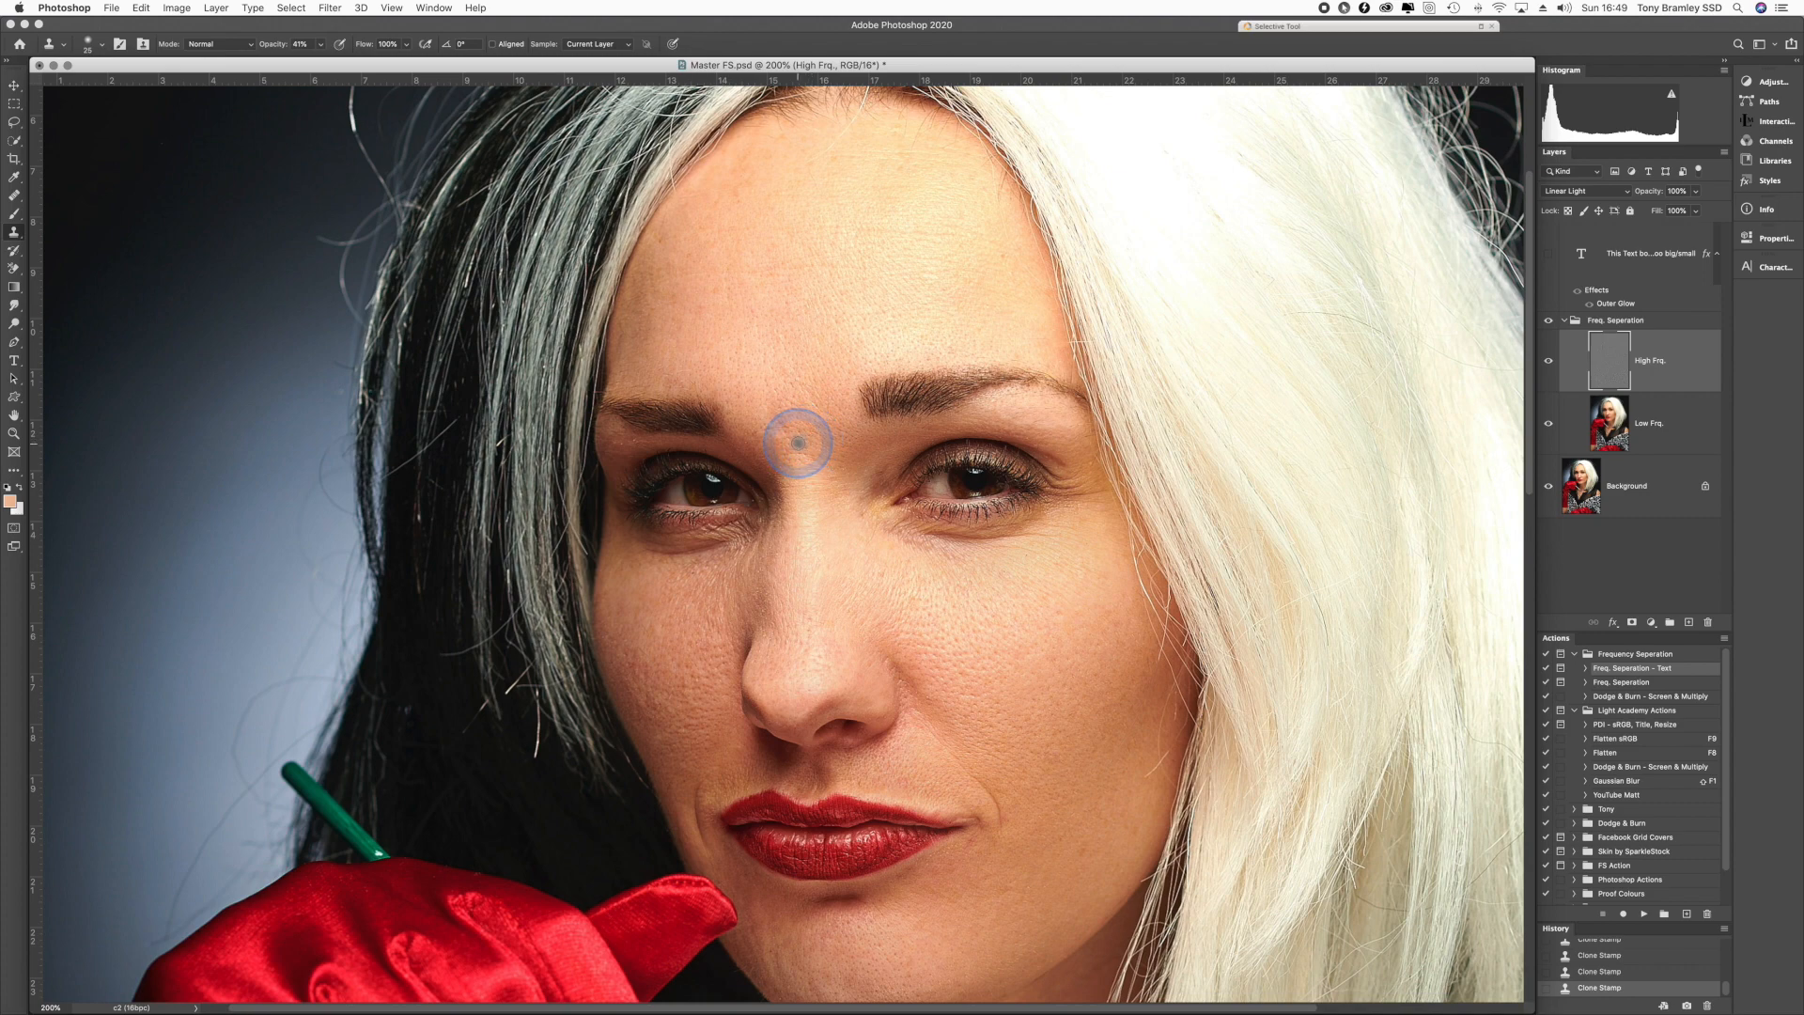
{"action": "key", "text": "bracketright"}
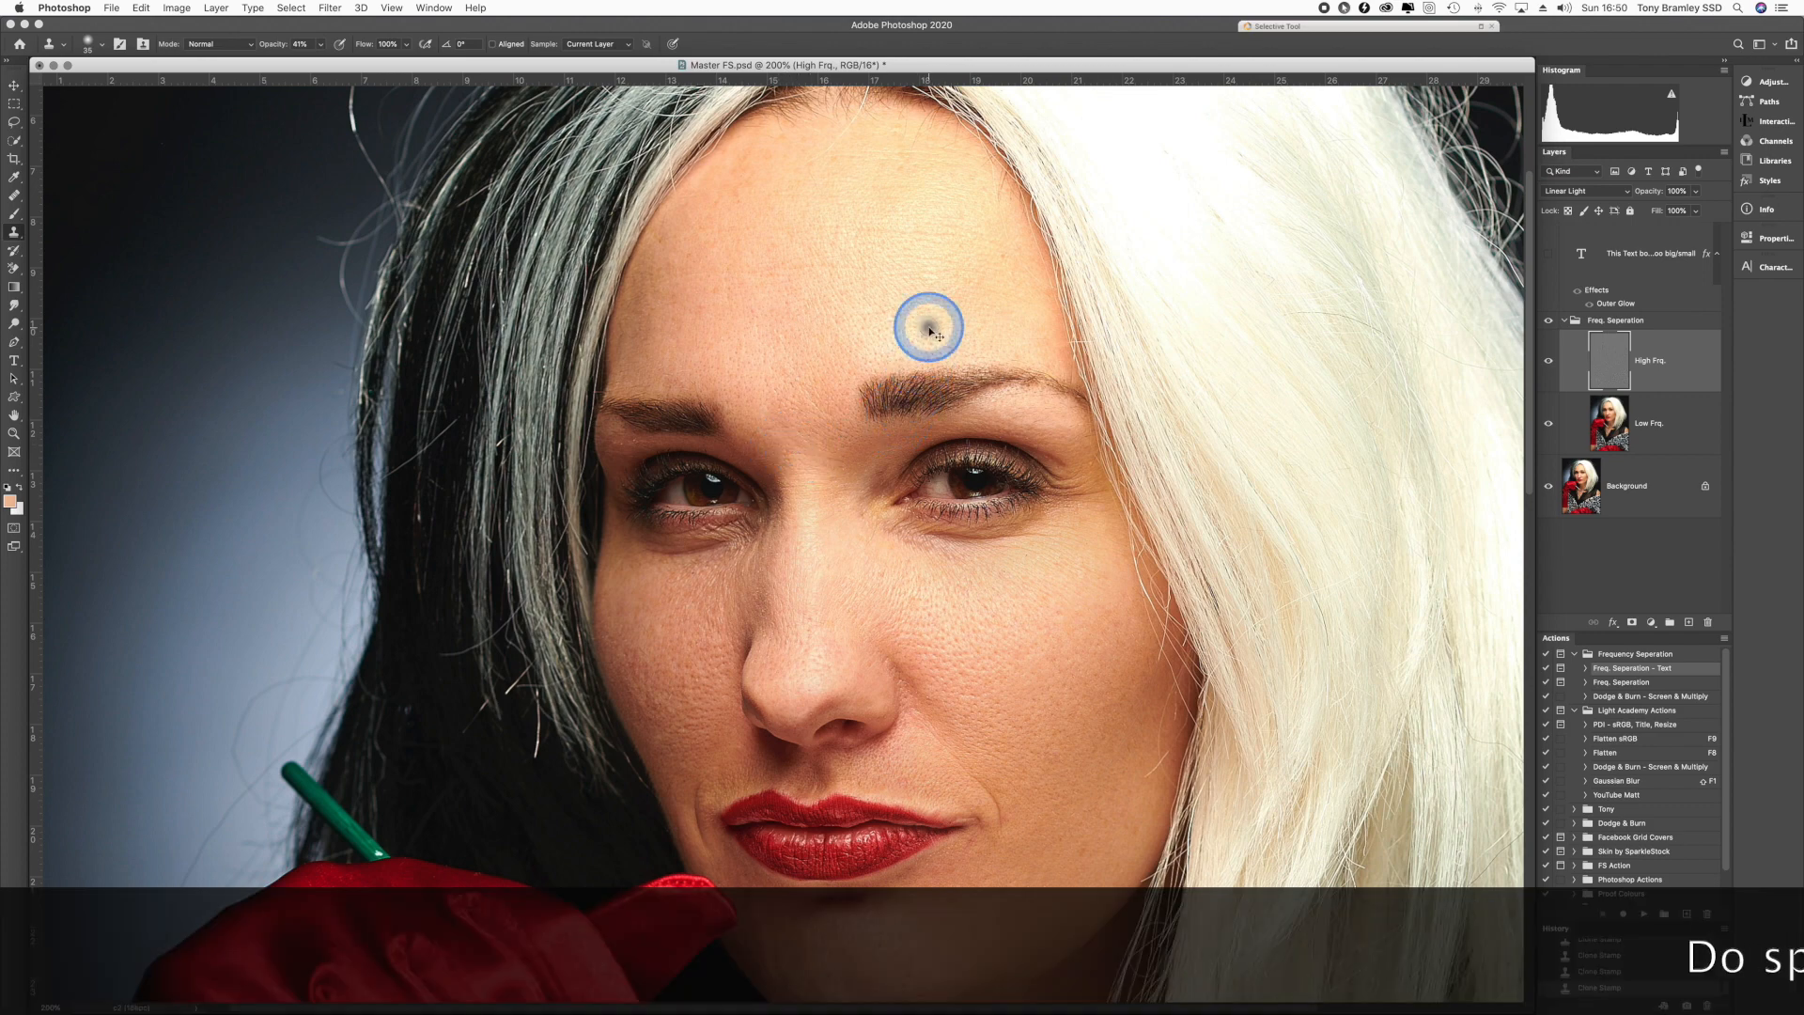
{"action": "key", "text": "super+minus"}
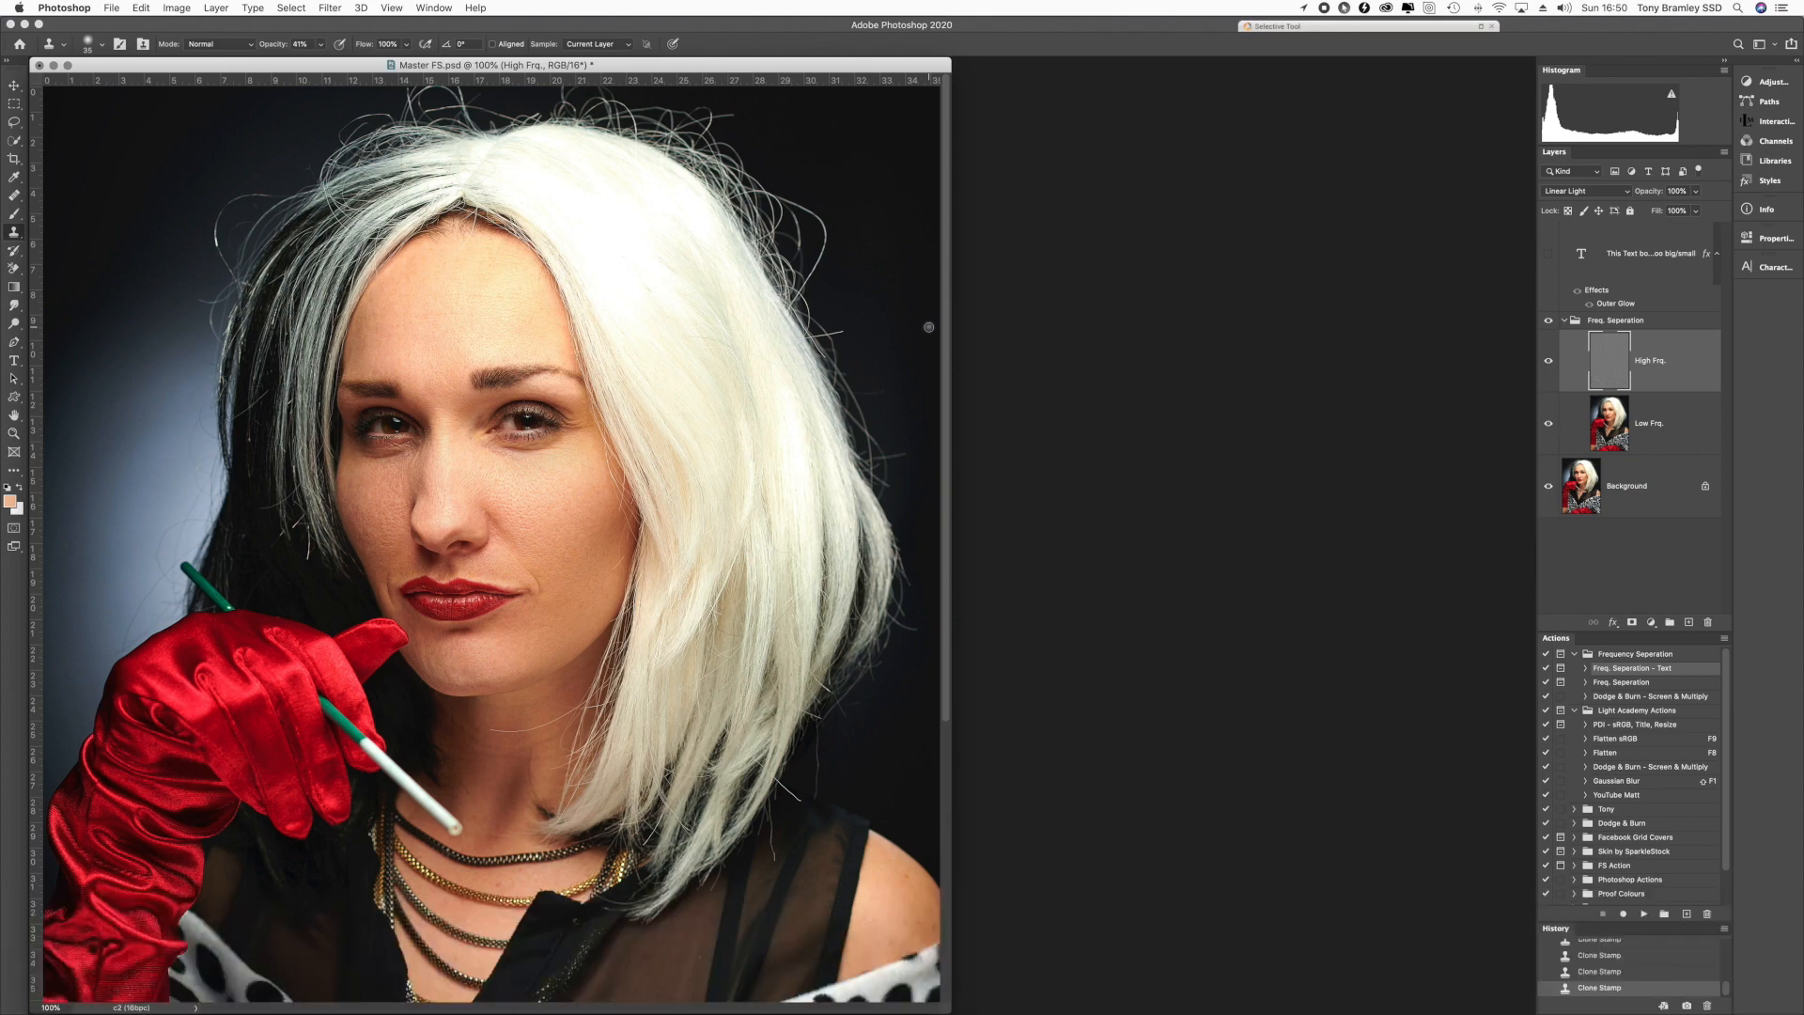
- Delete the instruction text layer and duplicate the Freq. Seperation group
{"action": "left_click", "coordinate": [1647, 324]}
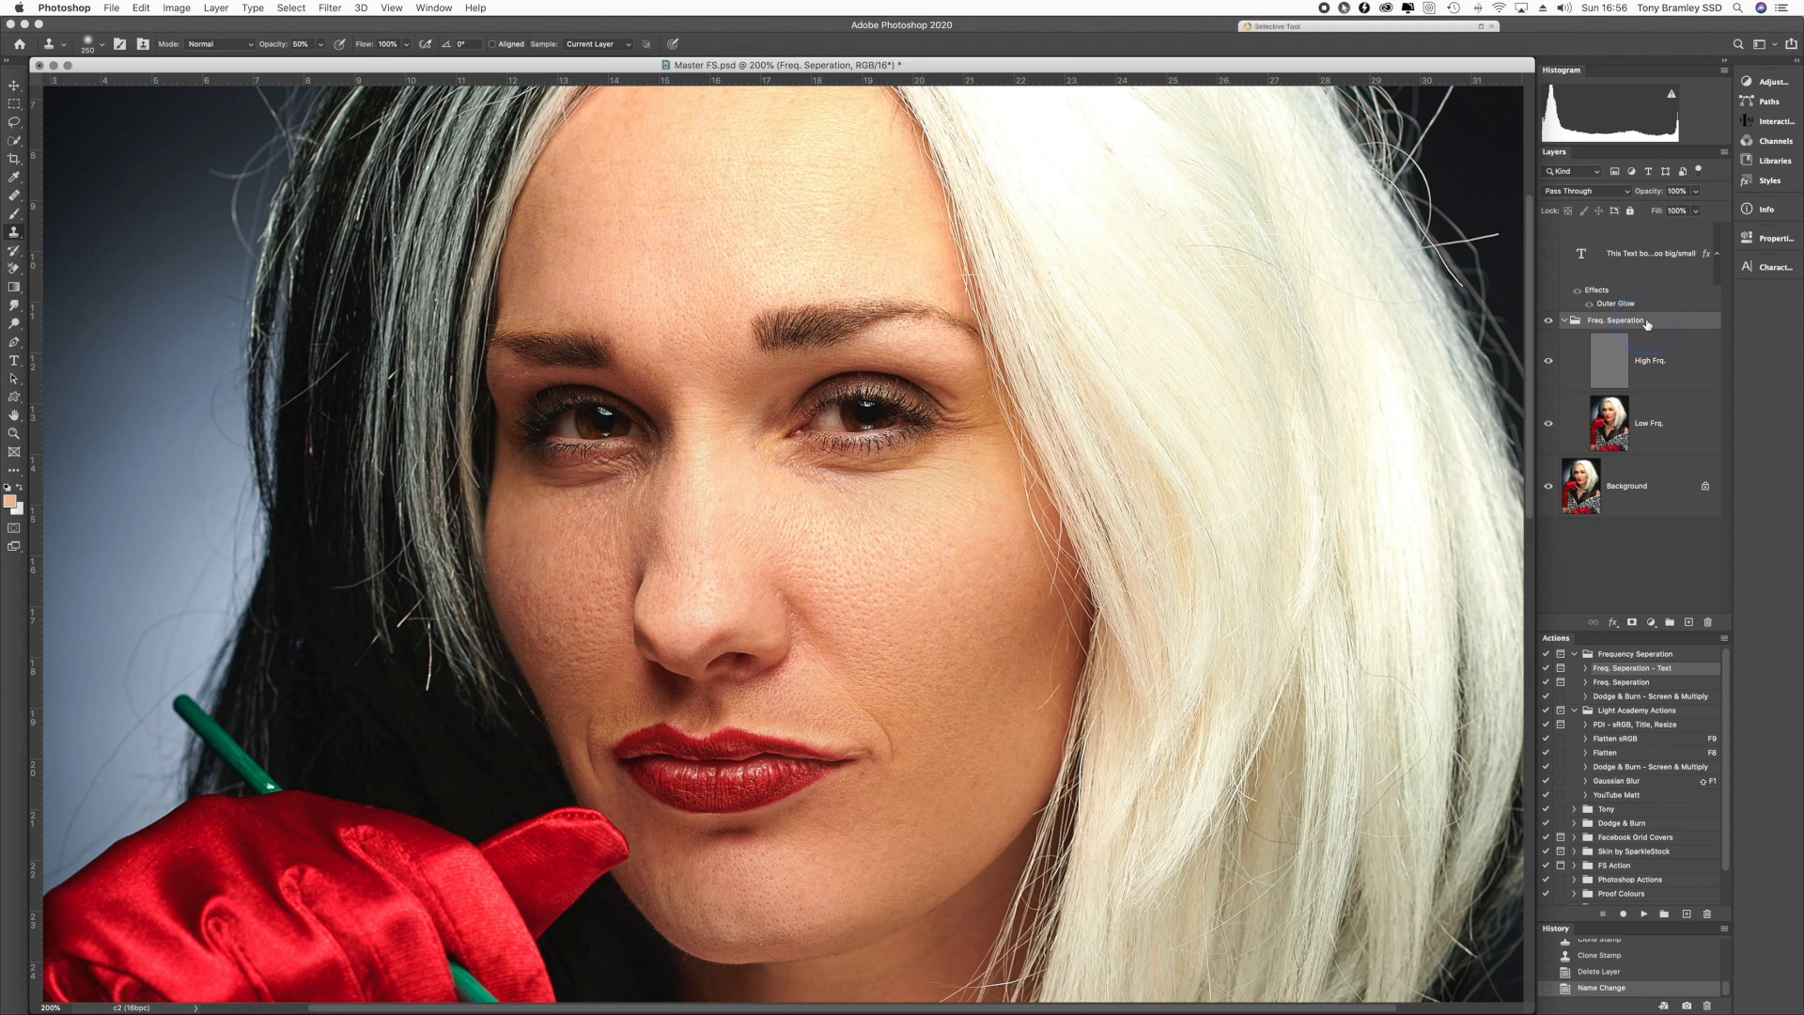
{"action": "left_click_drag", "start_coordinate": [1618, 263], "coordinate": [1709, 623]}
{"action": "left_click_drag", "start_coordinate": [1709, 623], "coordinate": [1709, 622]}
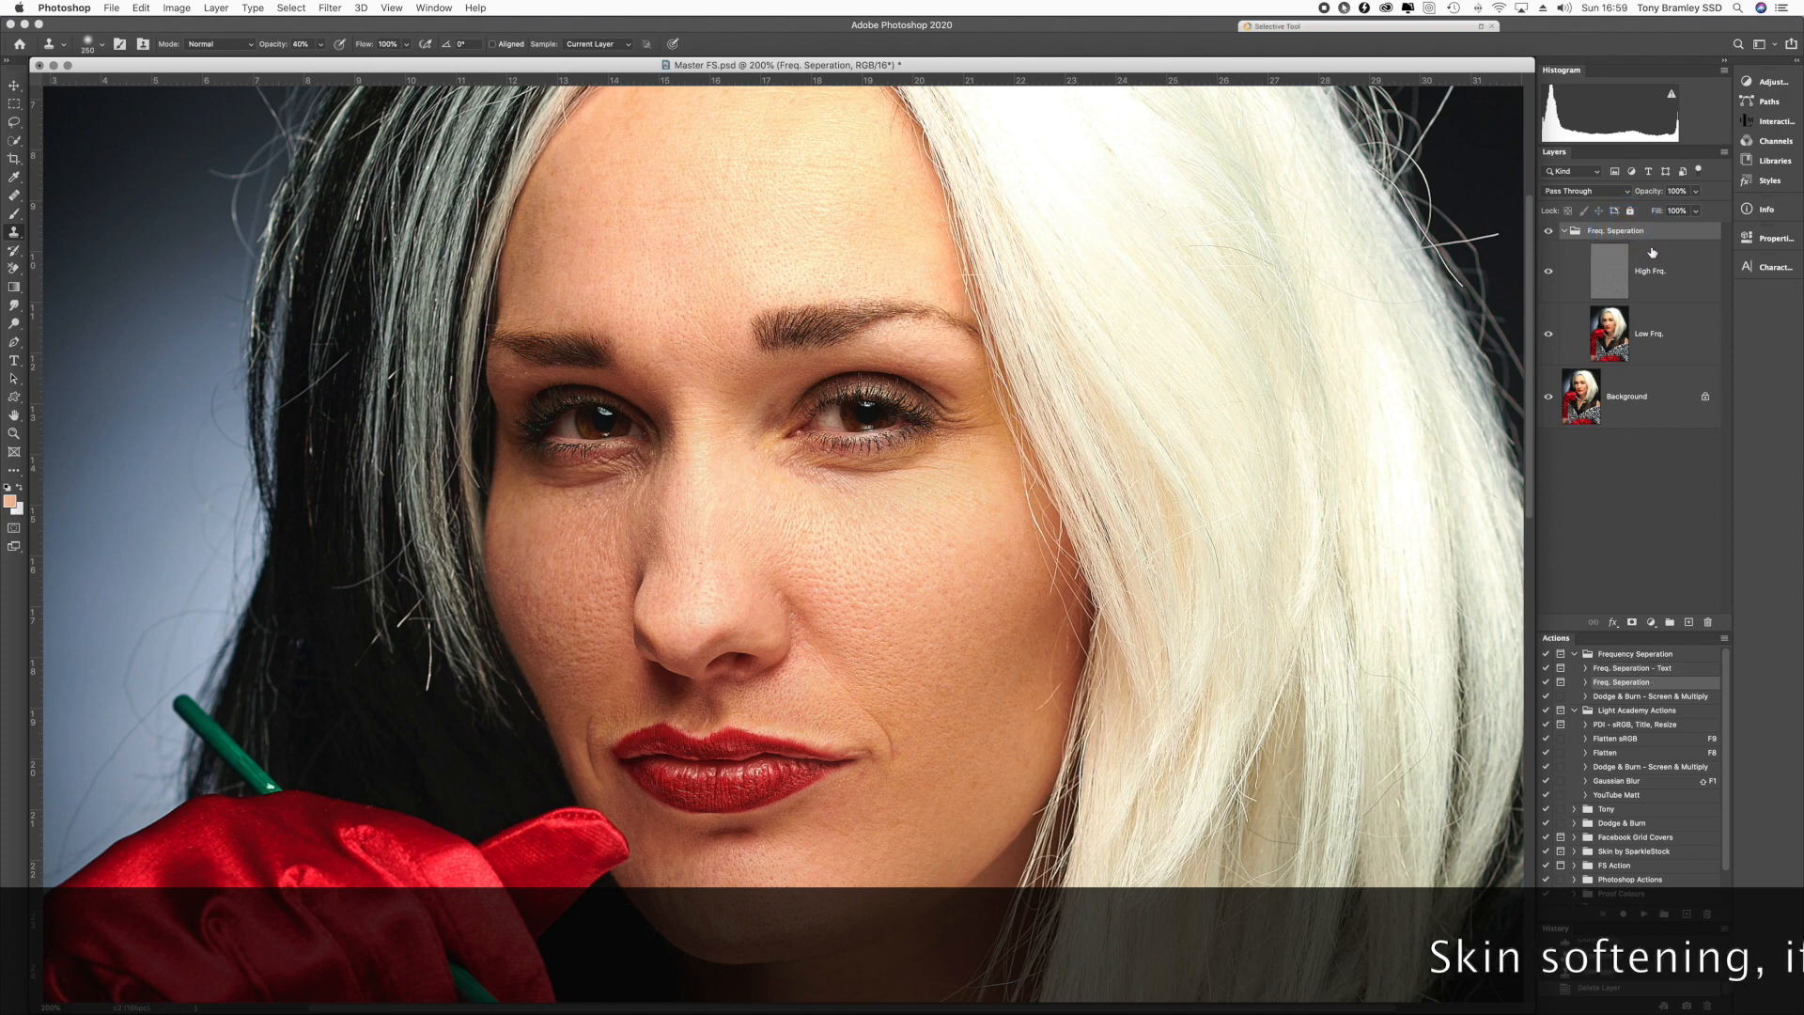
{"action": "left_click", "coordinate": [1600, 234]}
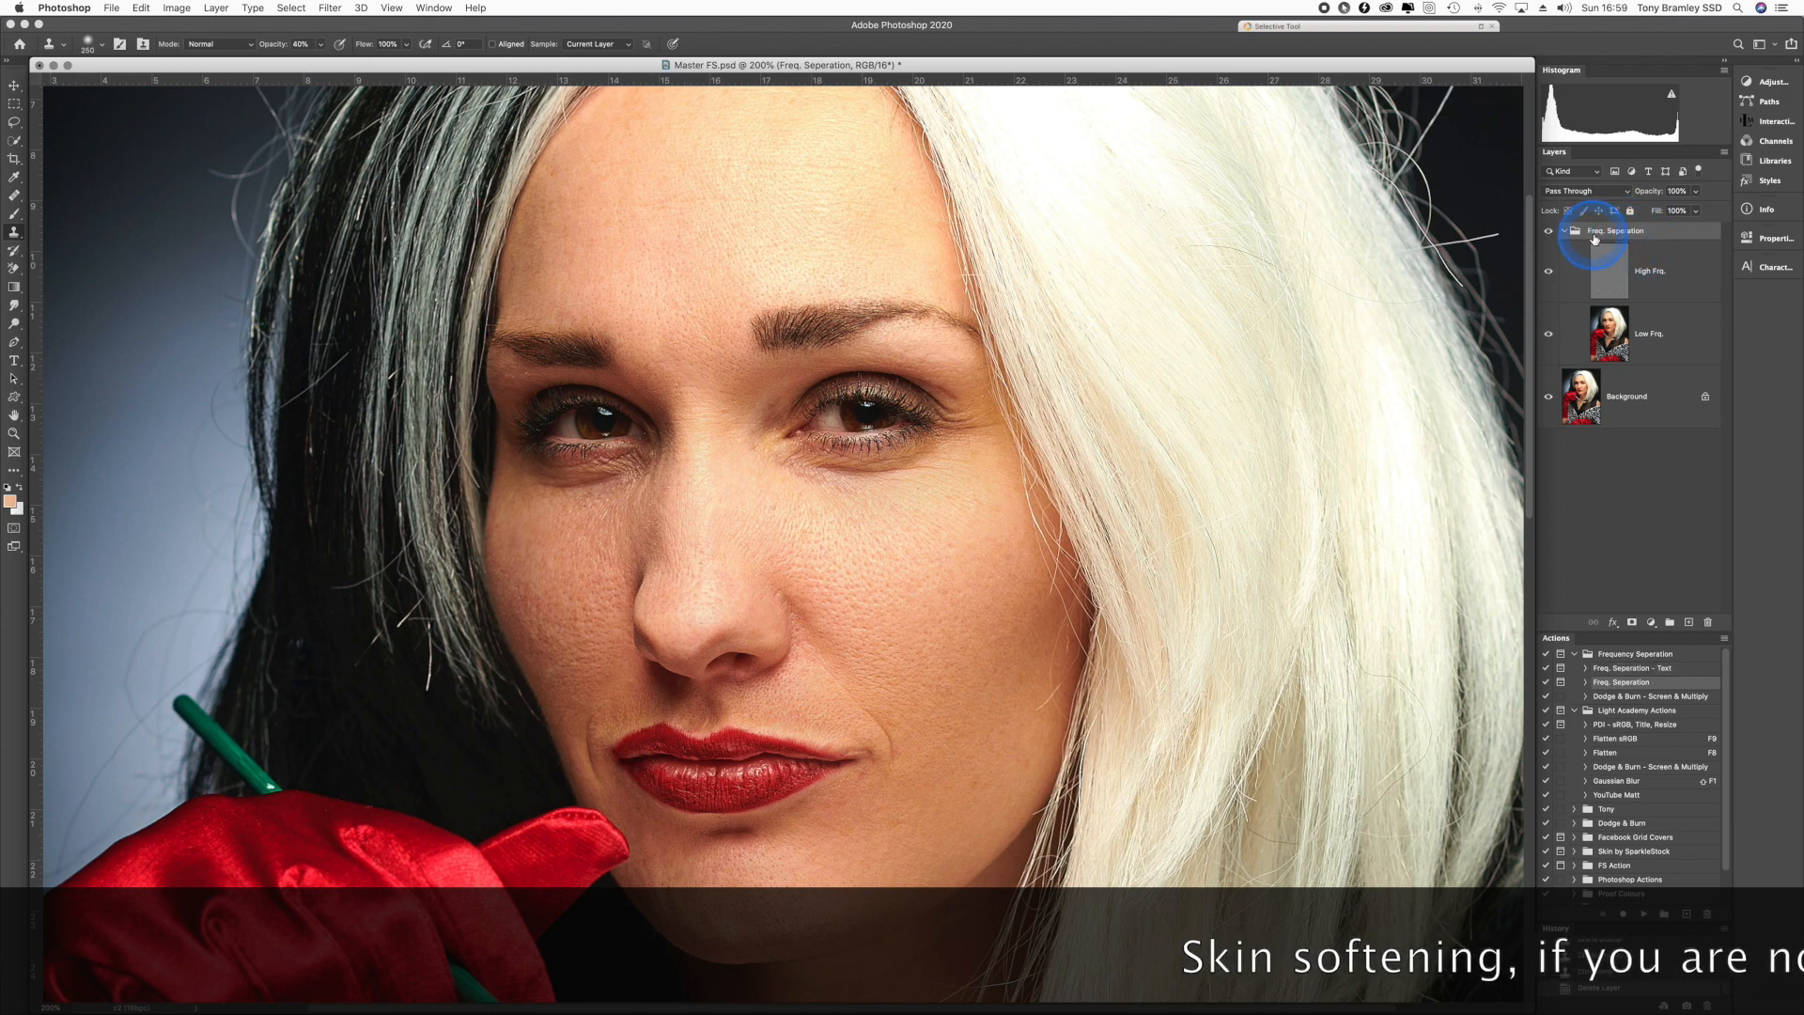
{"action": "left_click_drag", "start_coordinate": [1600, 234], "coordinate": [1689, 623]}
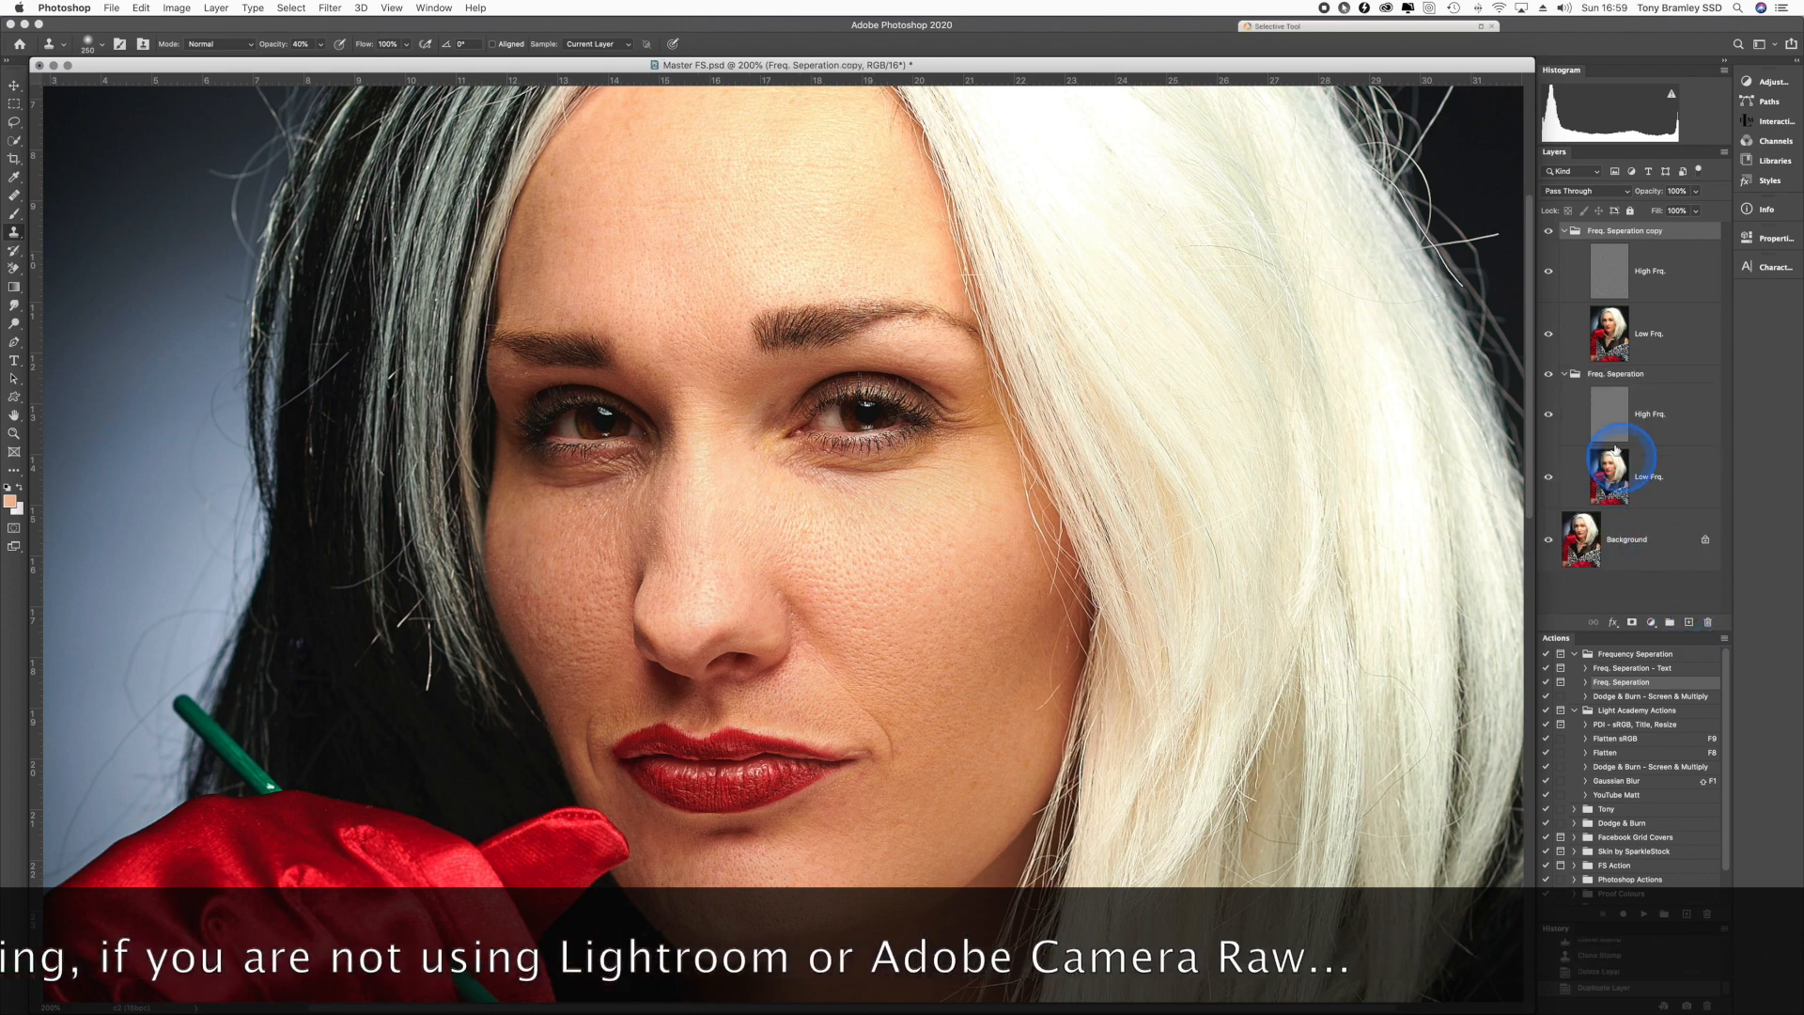
- Soften the cheeks, under-eye skin, nose and chin on the duplicate group's High Frq. layer with the Clone Stamp at 40% opacity
{"action": "left_click", "coordinate": [1607, 272]}
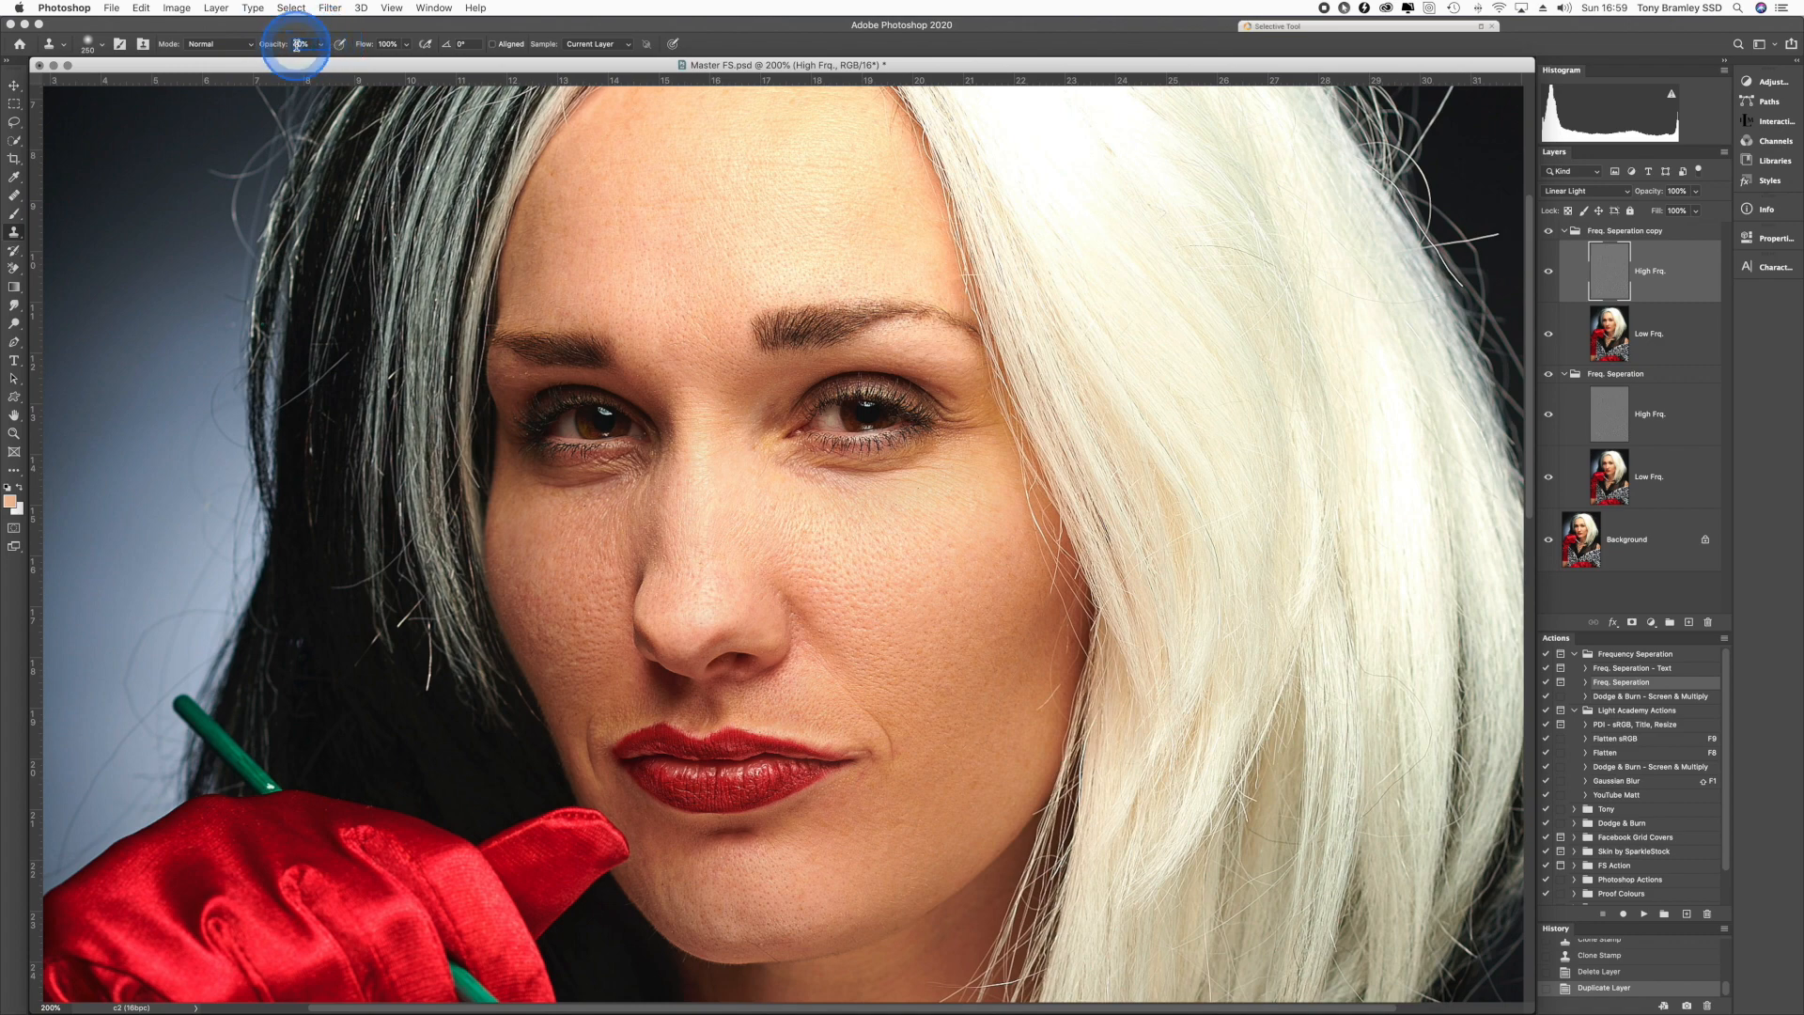
{"action": "key", "text": "4"}
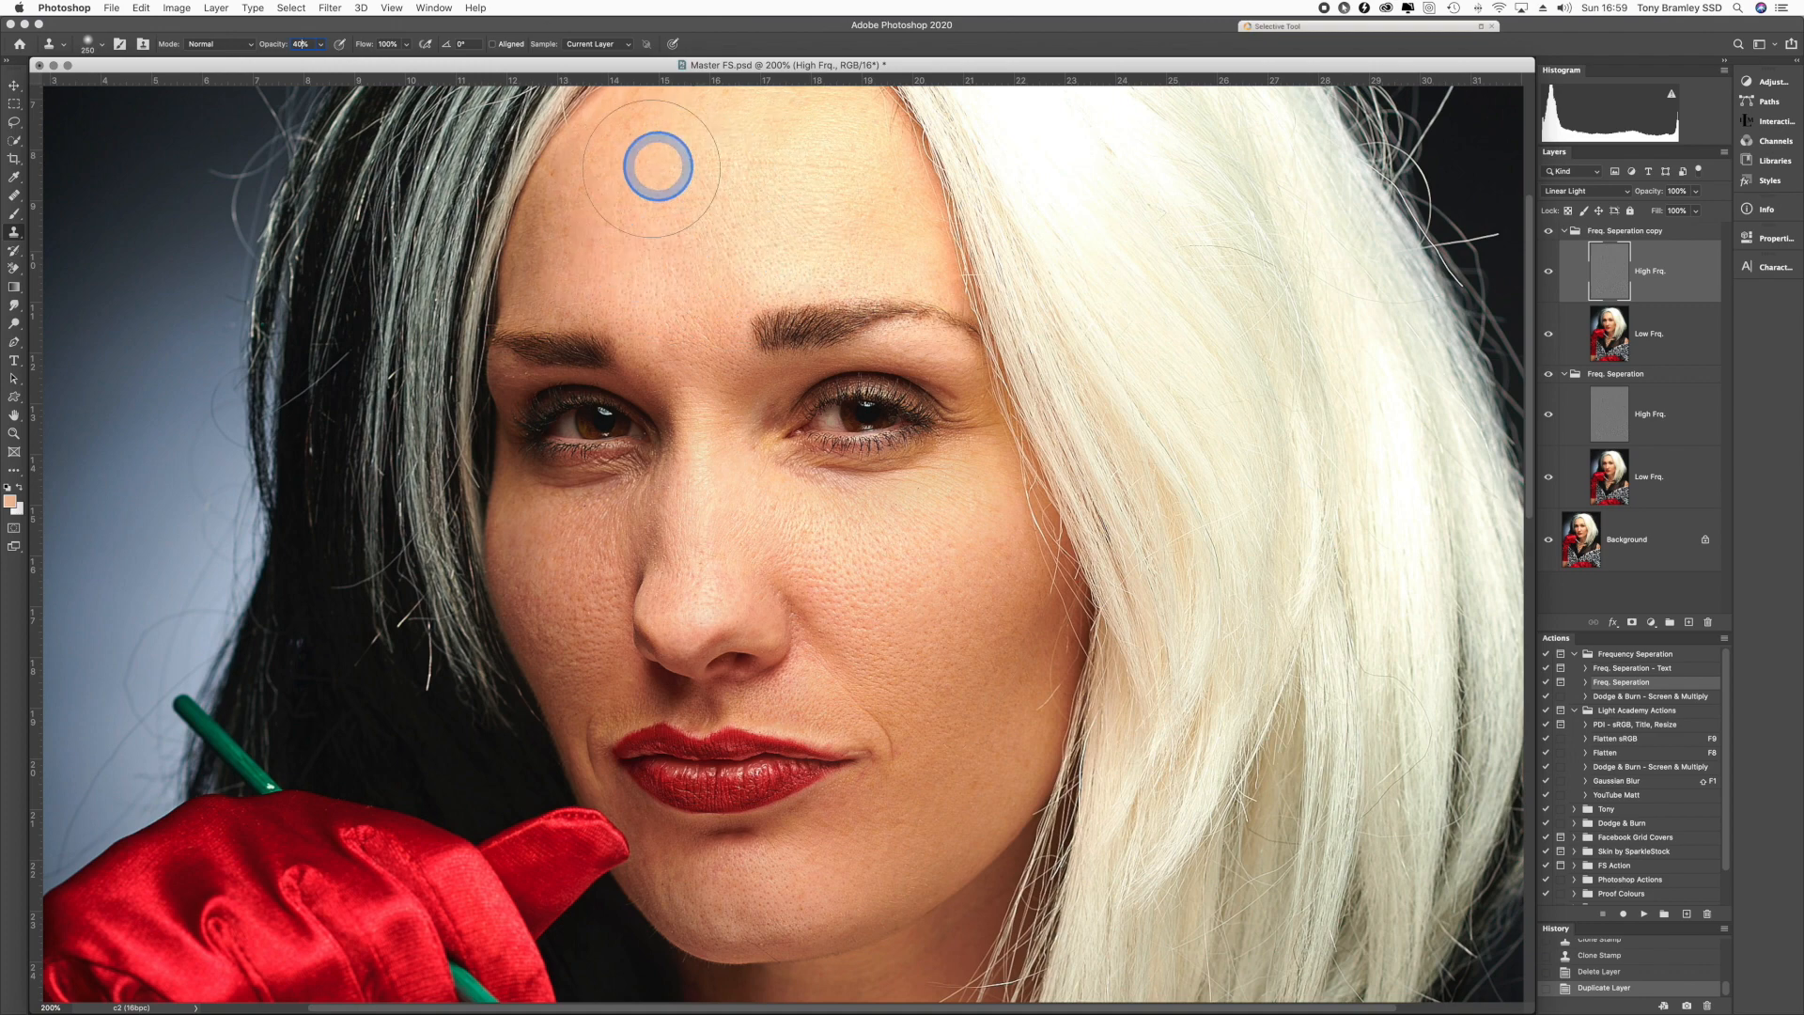
{"action": "left_click", "coordinate": [673, 249]}
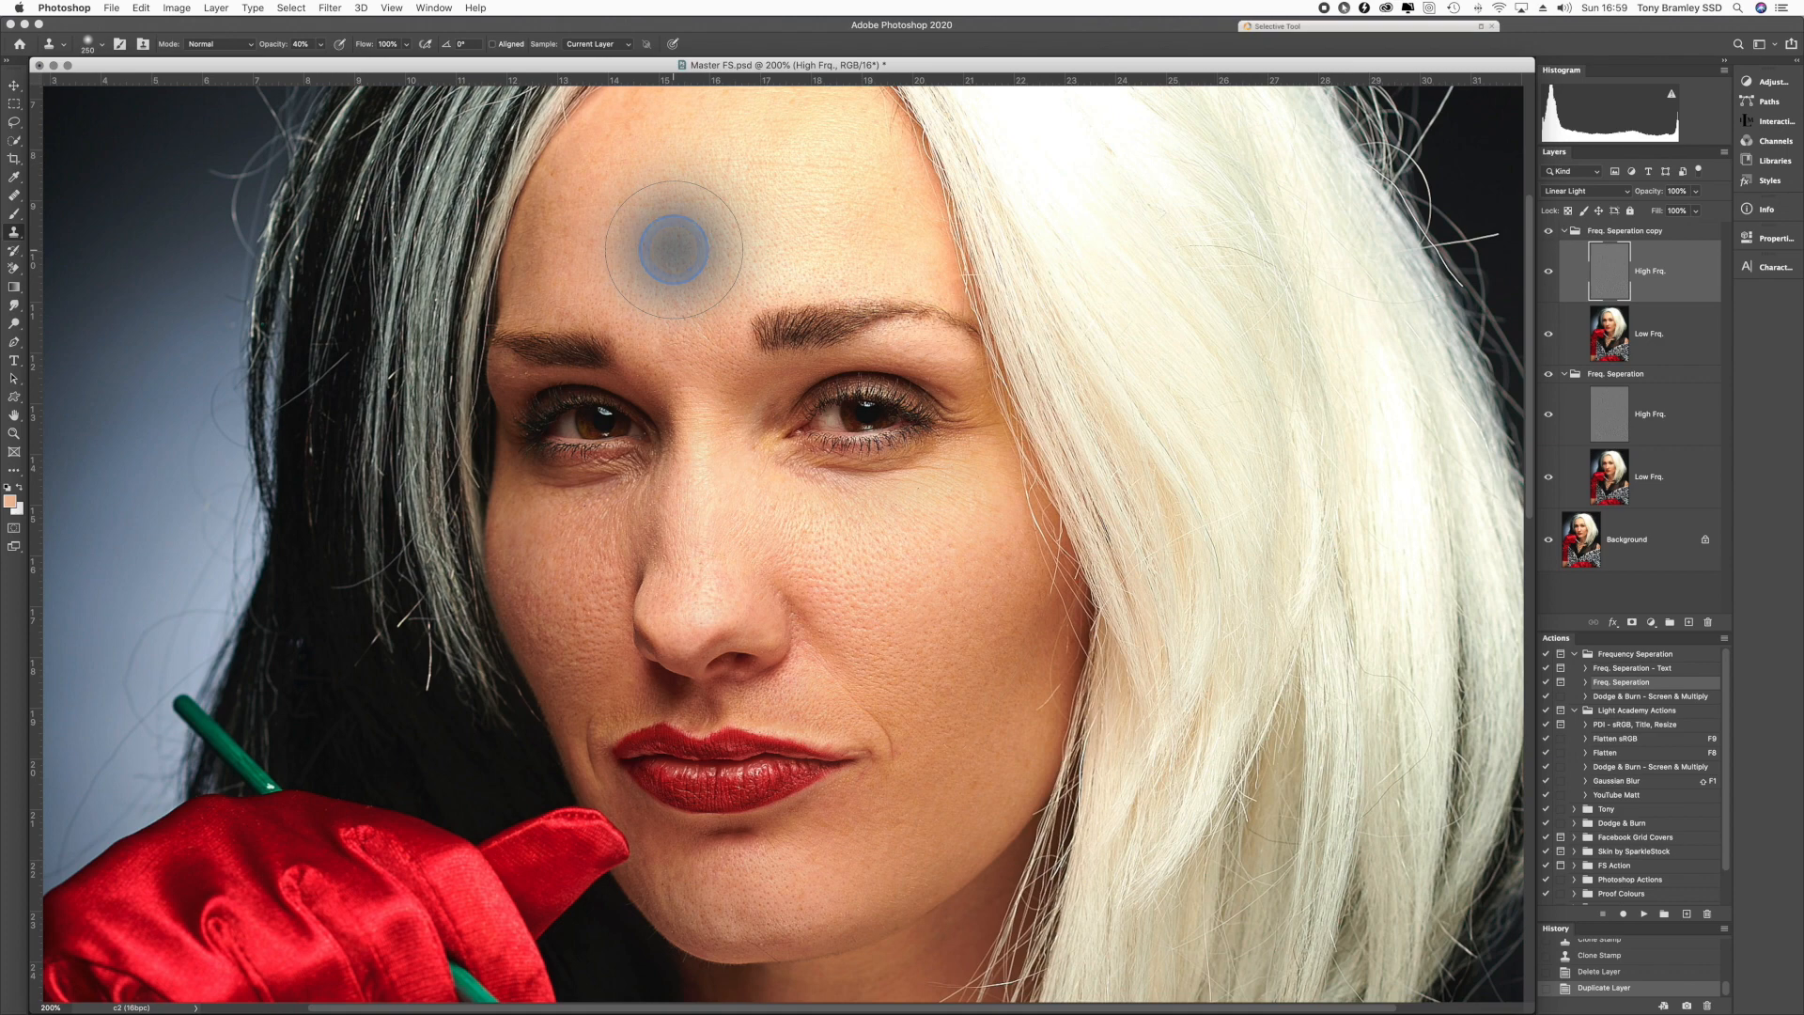
{"action": "mouse_move", "coordinate": [761, 520]}
{"action": "left_mouse_down"}
{"action": "mouse_move", "coordinate": [910, 560]}
{"action": "mouse_move", "coordinate": [904, 590]}
{"action": "mouse_move", "coordinate": [849, 595]}
{"action": "mouse_move", "coordinate": [903, 658]}
{"action": "mouse_move", "coordinate": [940, 597]}
{"action": "mouse_move", "coordinate": [997, 655]}
{"action": "mouse_move", "coordinate": [962, 702]}
{"action": "mouse_move", "coordinate": [1008, 627]}
{"action": "mouse_move", "coordinate": [921, 768]}
{"action": "mouse_move", "coordinate": [915, 838]}
{"action": "mouse_move", "coordinate": [787, 894]}
{"action": "mouse_move", "coordinate": [720, 884]}
{"action": "mouse_move", "coordinate": [878, 842]}
{"action": "mouse_move", "coordinate": [867, 891]}
{"action": "mouse_move", "coordinate": [781, 919]}
{"action": "mouse_move", "coordinate": [928, 852]}
{"action": "mouse_move", "coordinate": [892, 816]}
{"action": "mouse_move", "coordinate": [856, 819]}
{"action": "mouse_move", "coordinate": [881, 804]}
{"action": "mouse_move", "coordinate": [874, 681]}
{"action": "mouse_move", "coordinate": [914, 689]}
{"action": "mouse_move", "coordinate": [846, 620]}
{"action": "mouse_move", "coordinate": [858, 582]}
{"action": "mouse_move", "coordinate": [832, 573]}
{"action": "mouse_move", "coordinate": [978, 592]}
{"action": "mouse_move", "coordinate": [785, 559]}
{"action": "mouse_move", "coordinate": [809, 569]}
{"action": "mouse_move", "coordinate": [769, 507]}
{"action": "mouse_move", "coordinate": [807, 545]}
{"action": "left_mouse_up"}
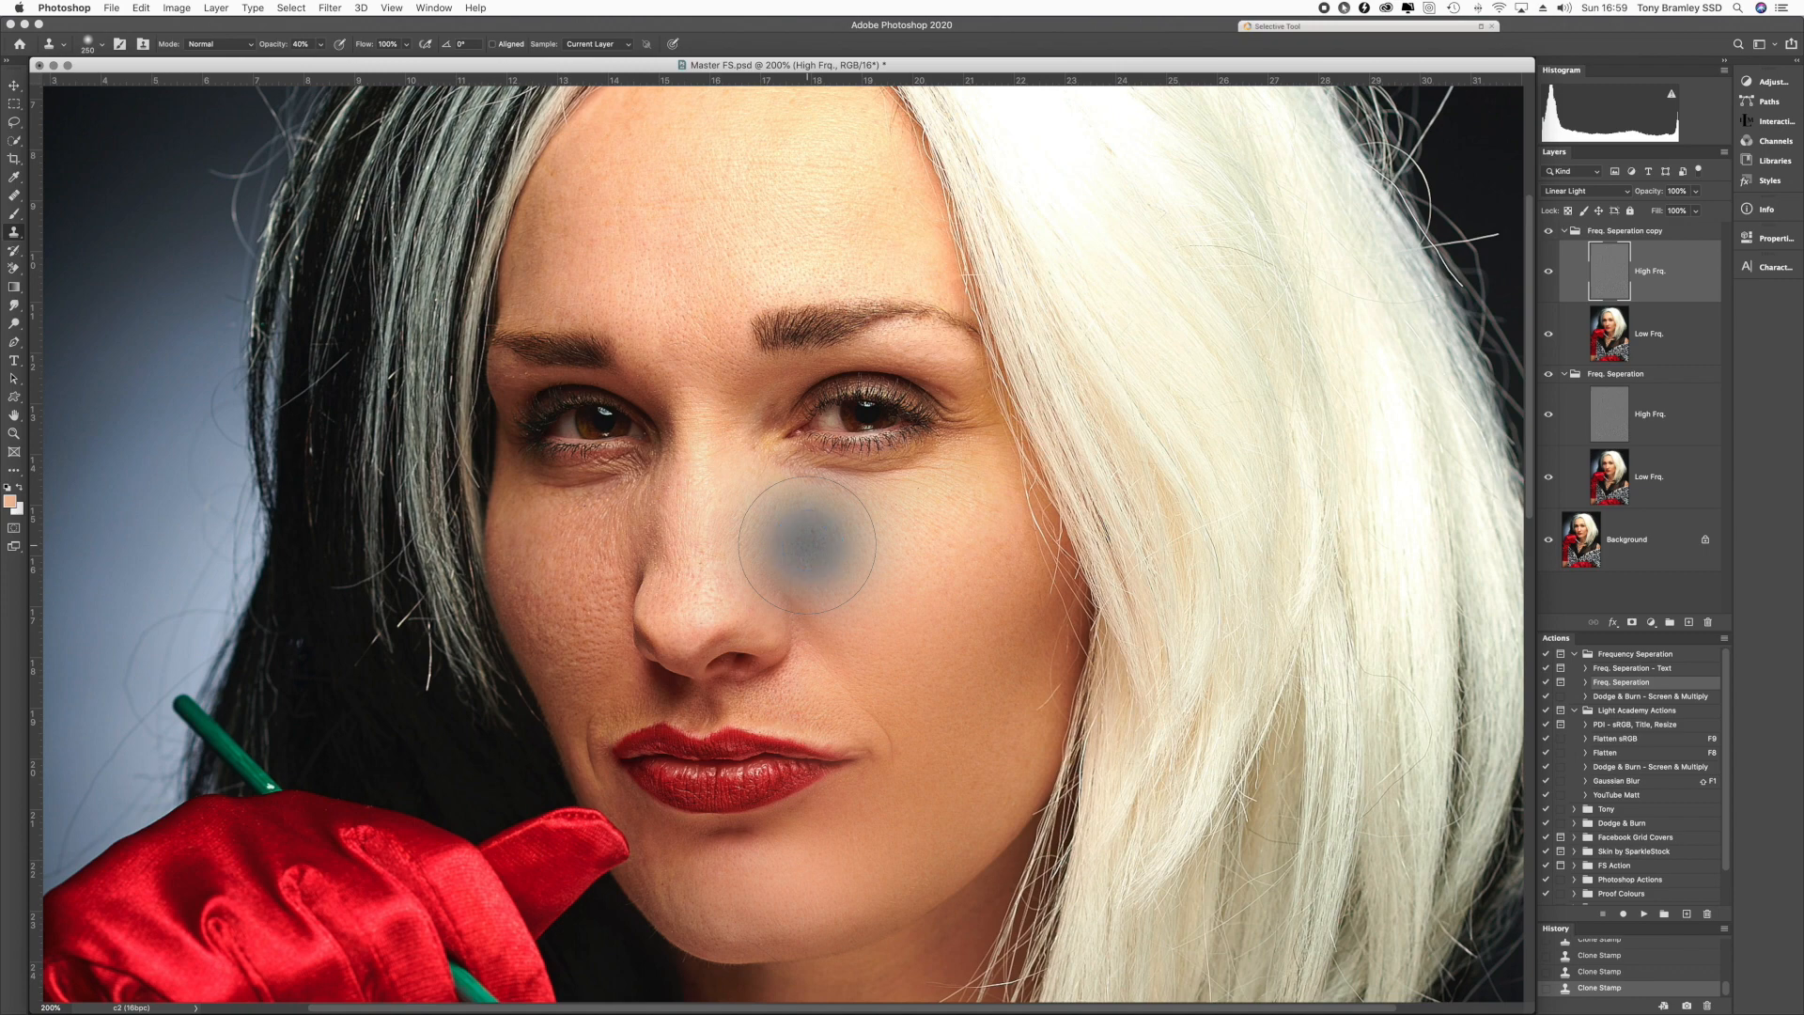
{"action": "mouse_move", "coordinate": [535, 519]}
{"action": "left_mouse_down"}
{"action": "mouse_move", "coordinate": [600, 529]}
{"action": "mouse_move", "coordinate": [565, 530]}
{"action": "mouse_move", "coordinate": [554, 577]}
{"action": "mouse_move", "coordinate": [593, 589]}
{"action": "mouse_move", "coordinate": [579, 696]}
{"action": "mouse_move", "coordinate": [531, 617]}
{"action": "mouse_move", "coordinate": [525, 521]}
{"action": "mouse_move", "coordinate": [626, 516]}
{"action": "mouse_move", "coordinate": [602, 572]}
{"action": "mouse_move", "coordinate": [698, 584]}
{"action": "mouse_move", "coordinate": [697, 608]}
{"action": "mouse_move", "coordinate": [701, 460]}
{"action": "left_mouse_up"}
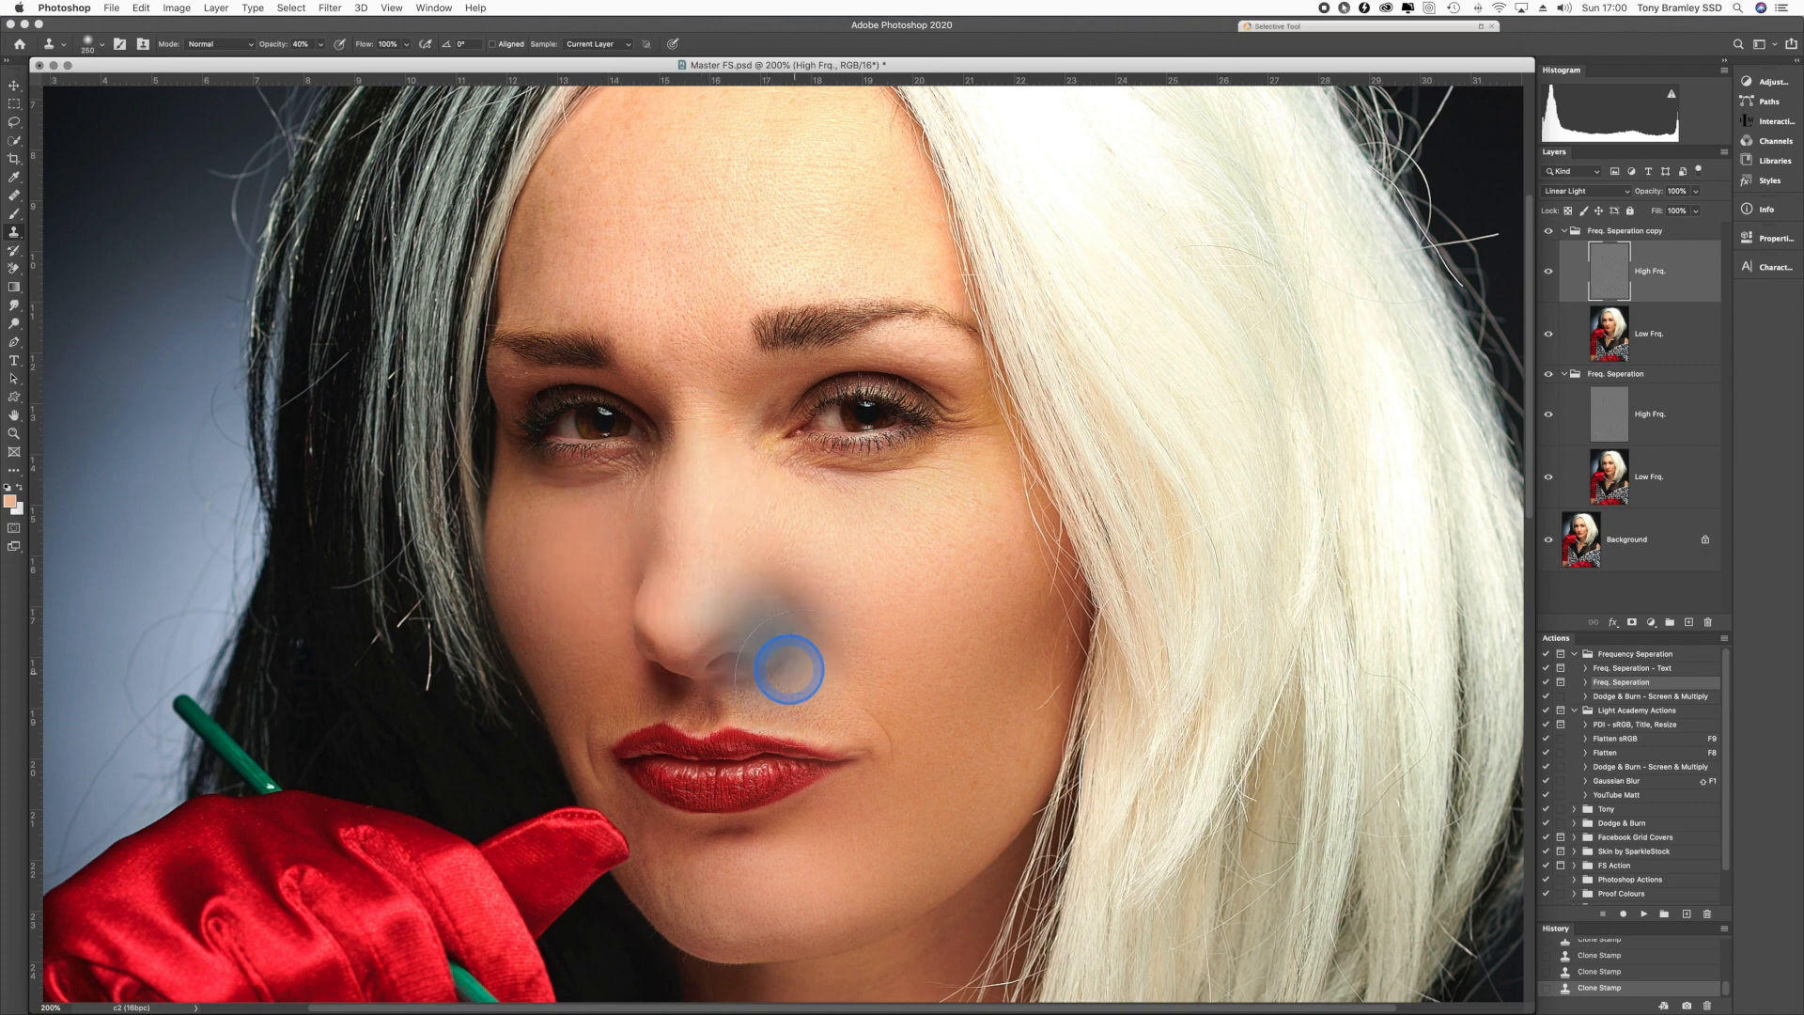
{"action": "mouse_move", "coordinate": [779, 531]}
{"action": "left_mouse_down"}
{"action": "mouse_move", "coordinate": [837, 540]}
{"action": "mouse_move", "coordinate": [874, 583]}
{"action": "mouse_move", "coordinate": [885, 570]}
{"action": "left_mouse_up"}
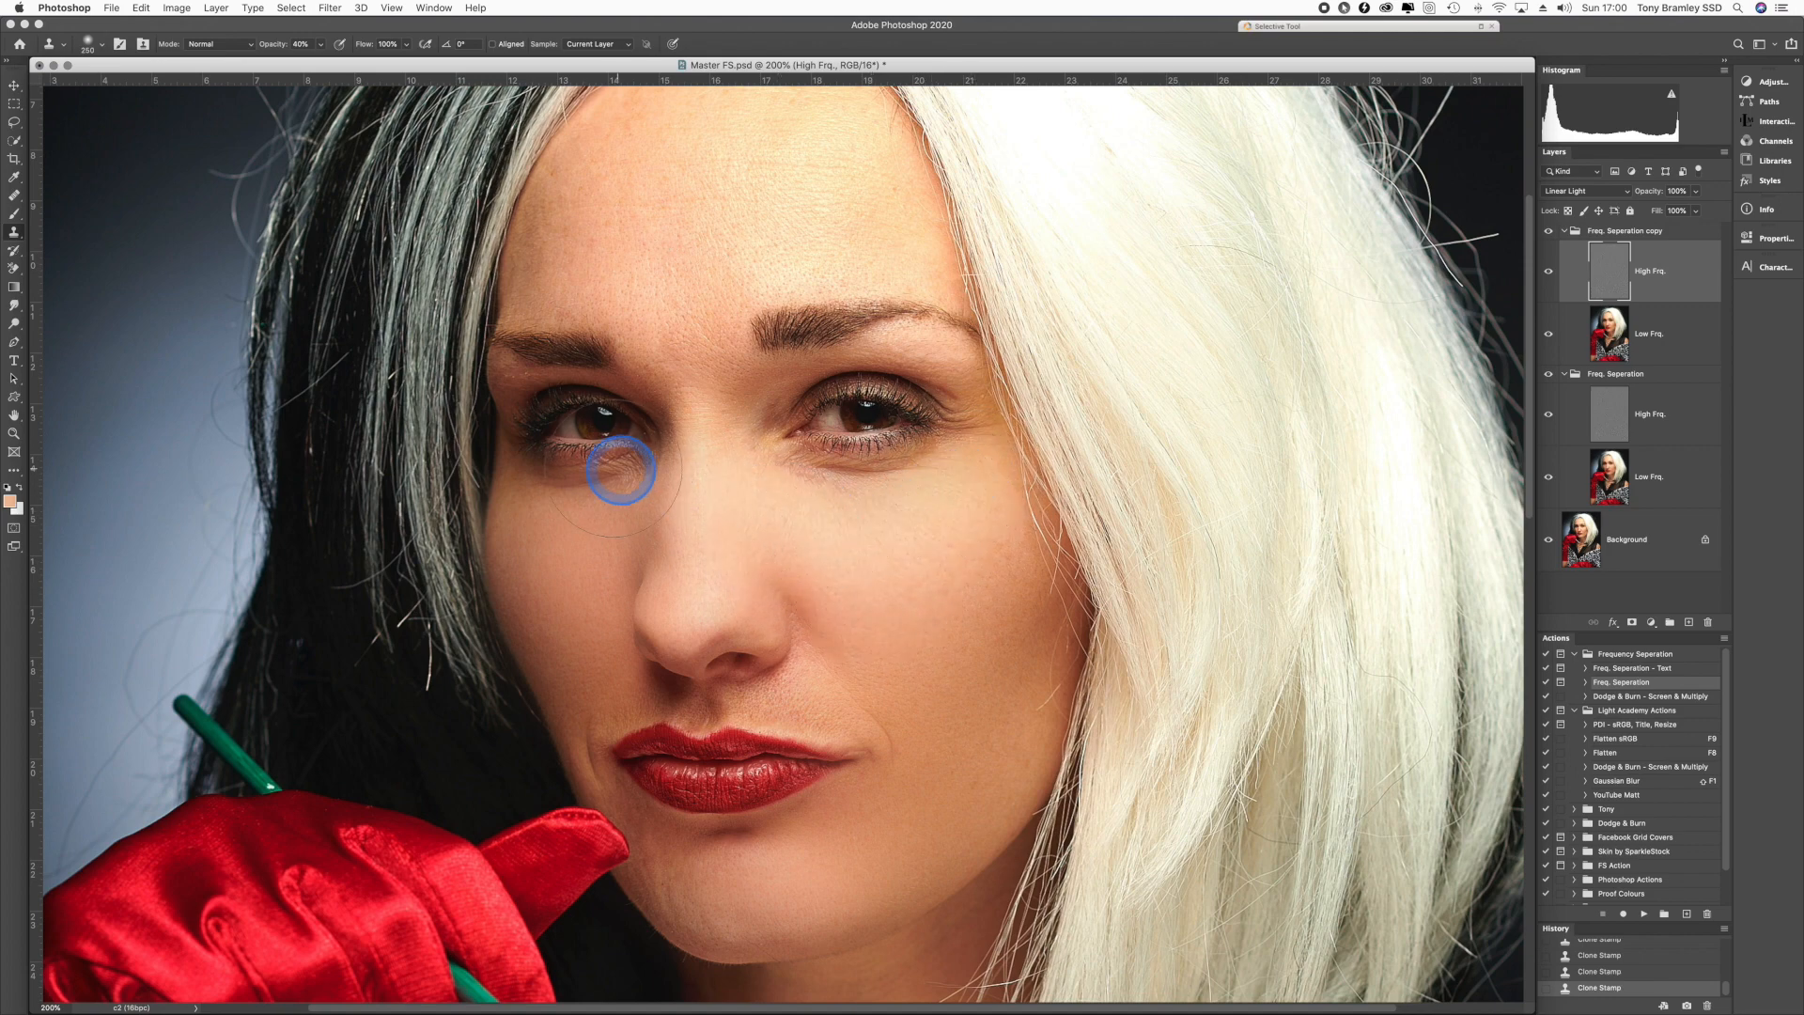
{"action": "left_click_drag", "start_coordinate": [620, 486], "coordinate": [531, 489]}
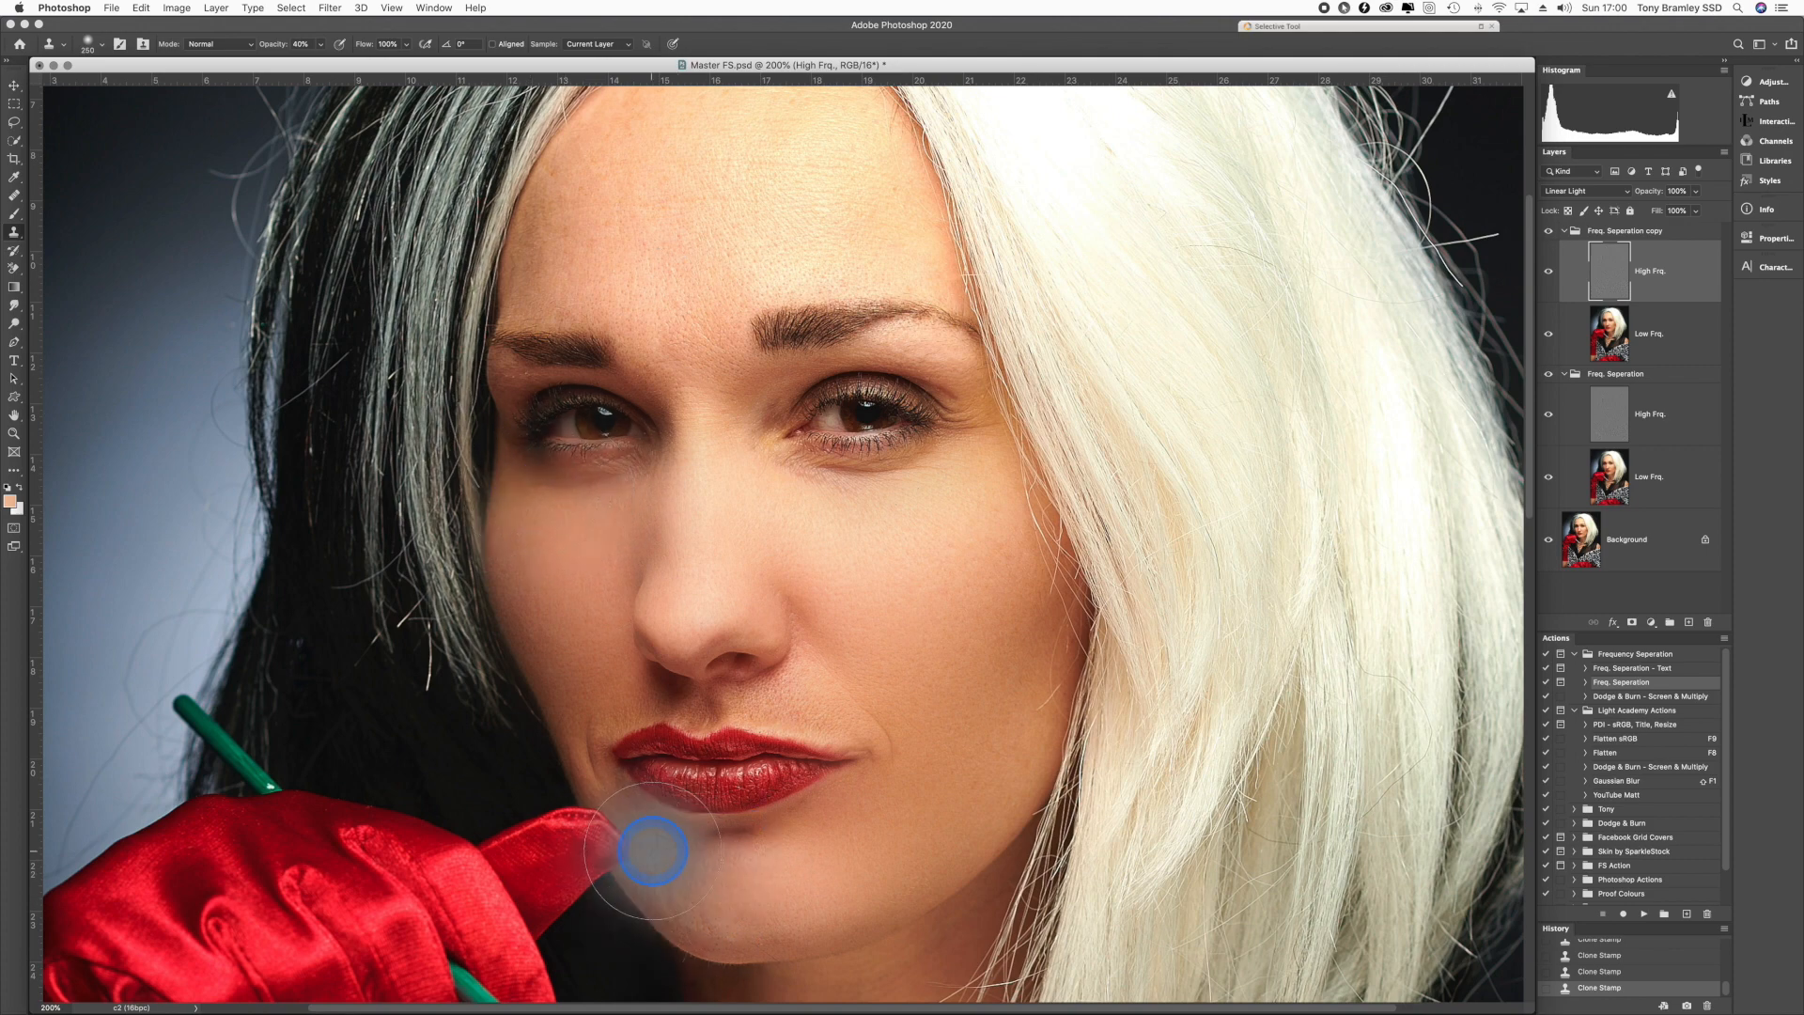
{"action": "mouse_move", "coordinate": [658, 857]}
{"action": "left_mouse_down"}
{"action": "mouse_move", "coordinate": [673, 908]}
{"action": "mouse_move", "coordinate": [729, 921]}
{"action": "left_mouse_up"}
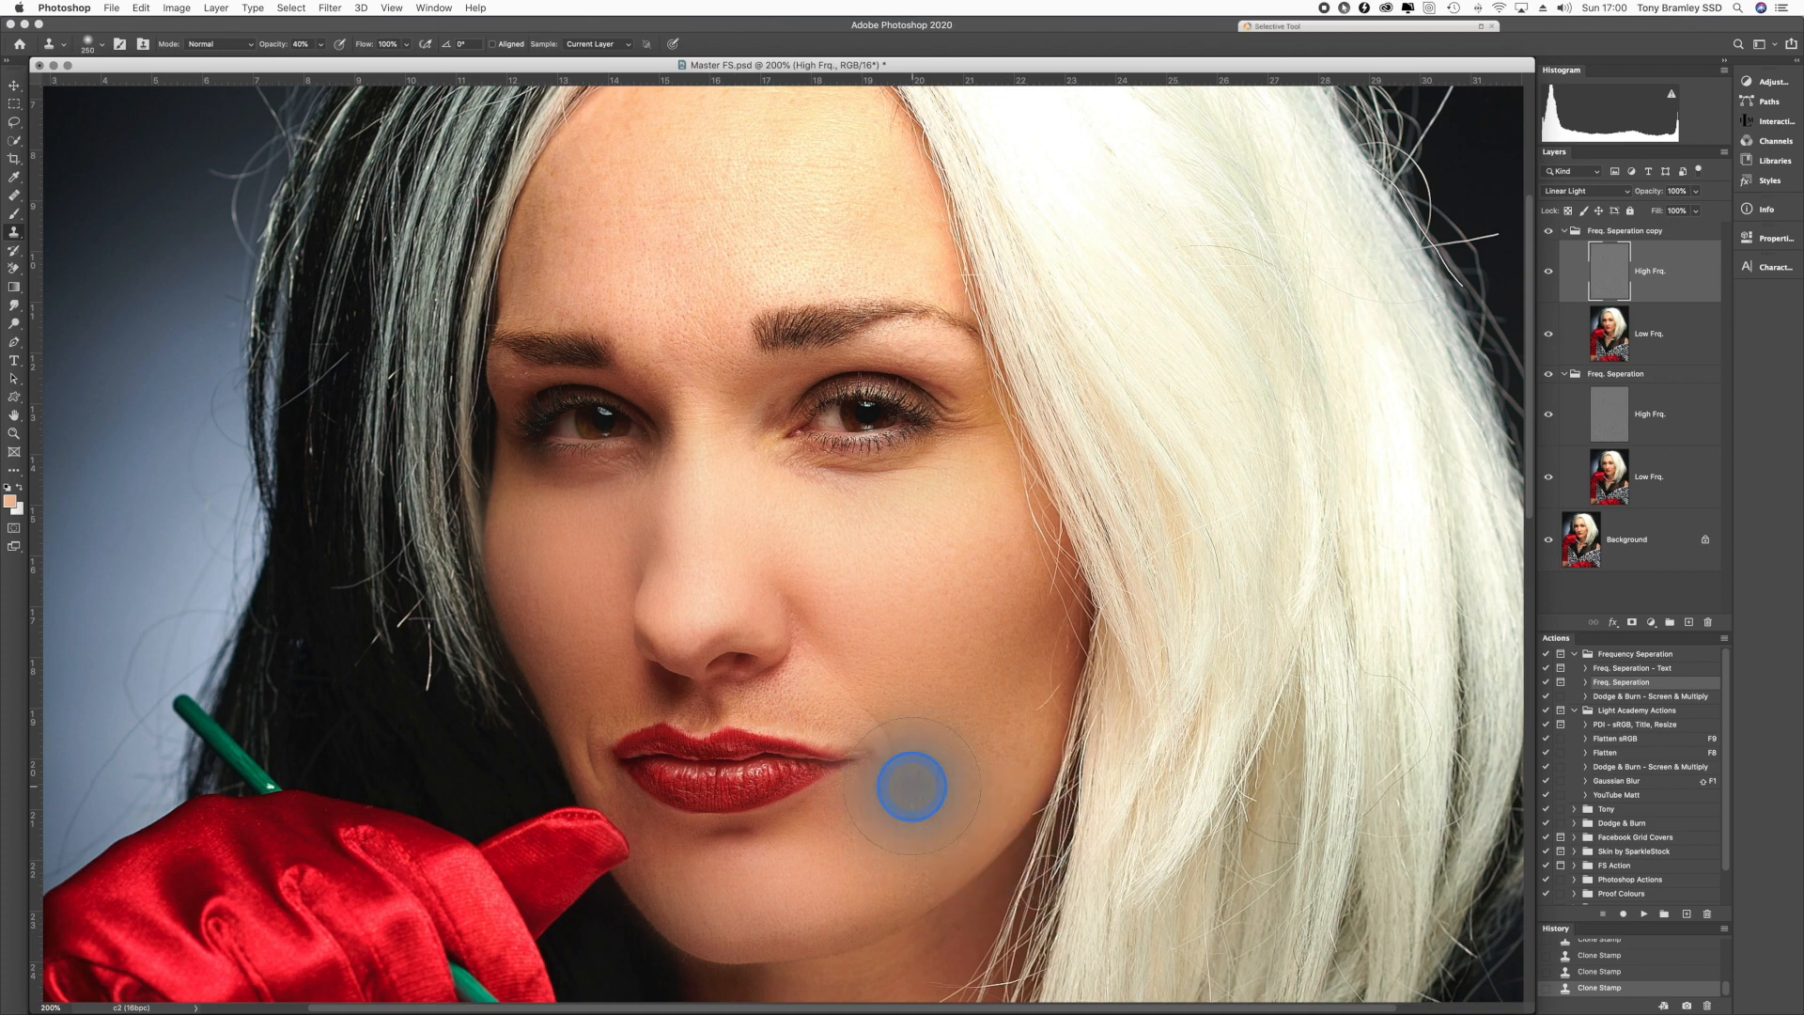
- Reduce the Clone Stamp brush size and soften the skin around the white-hair-side nostril and above the upper lip
{"action": "key", "text": "bracketleft"}
{"action": "key", "text": "bracketleft"}
{"action": "key", "text": "bracketleft"}
{"action": "key", "text": "bracketleft"}
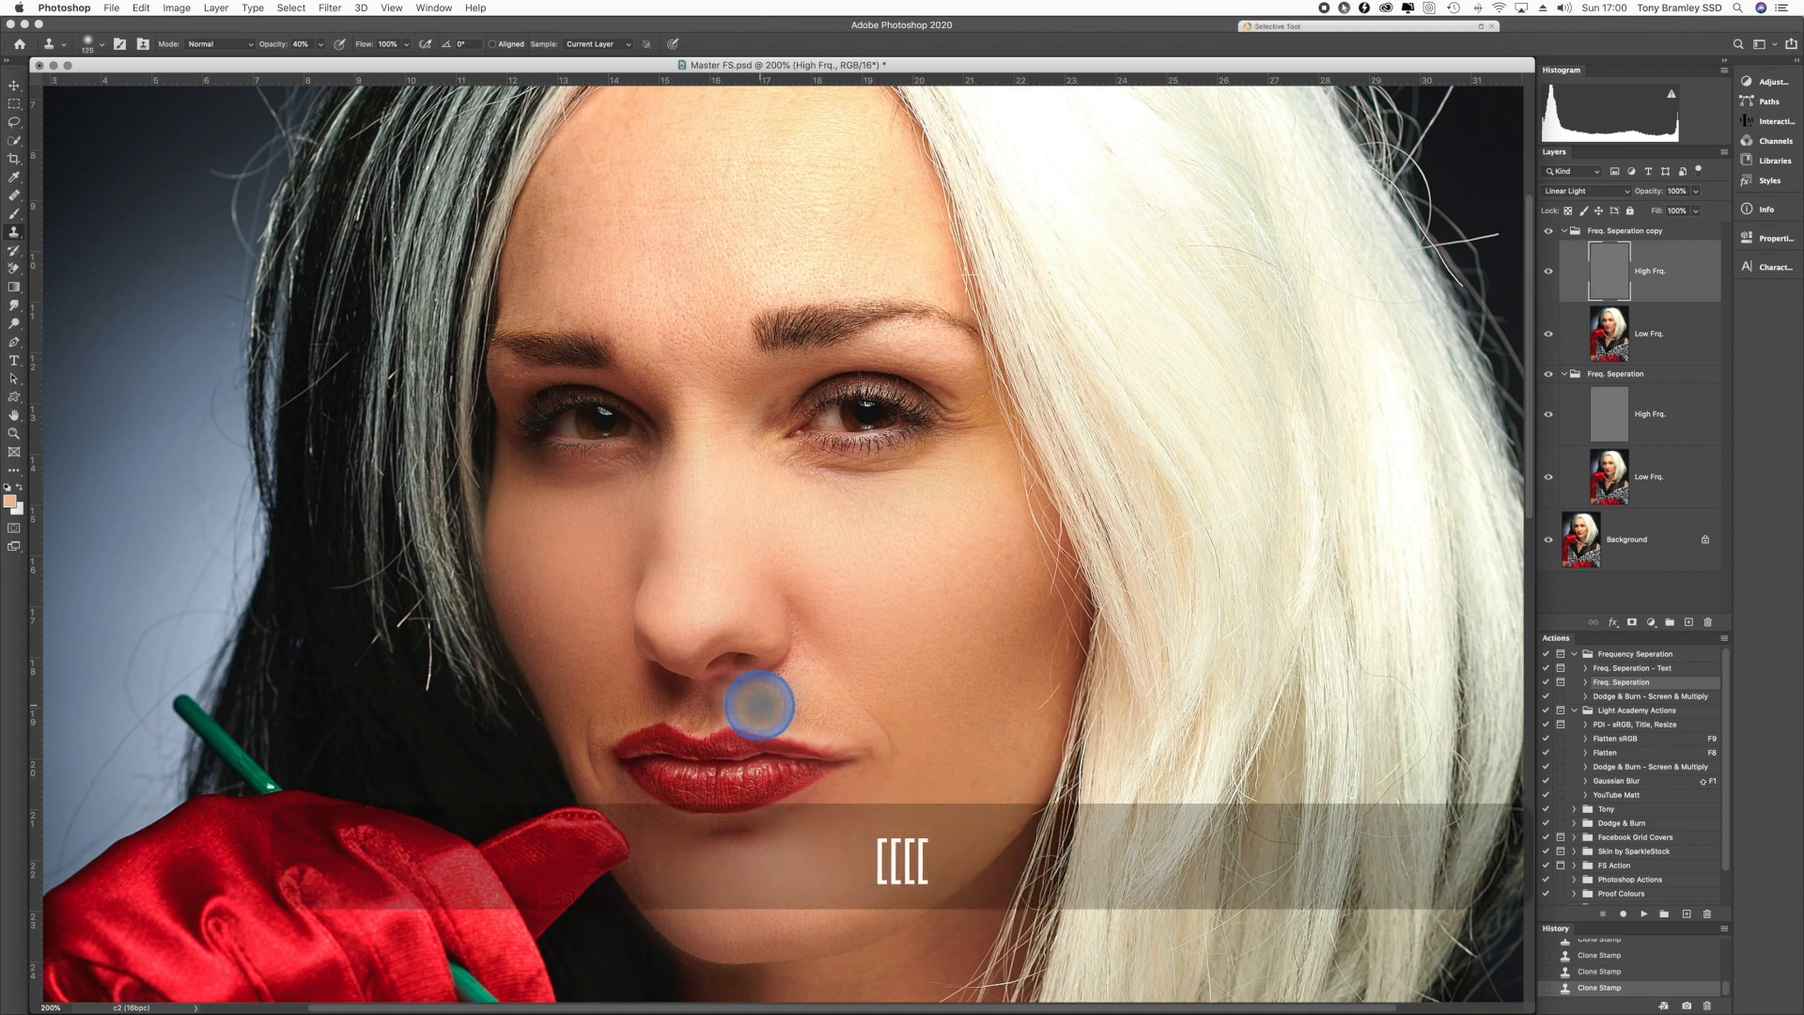
{"action": "mouse_move", "coordinate": [801, 716]}
{"action": "left_mouse_down"}
{"action": "mouse_move", "coordinate": [853, 722]}
{"action": "mouse_move", "coordinate": [797, 673]}
{"action": "mouse_move", "coordinate": [801, 623]}
{"action": "left_mouse_up"}
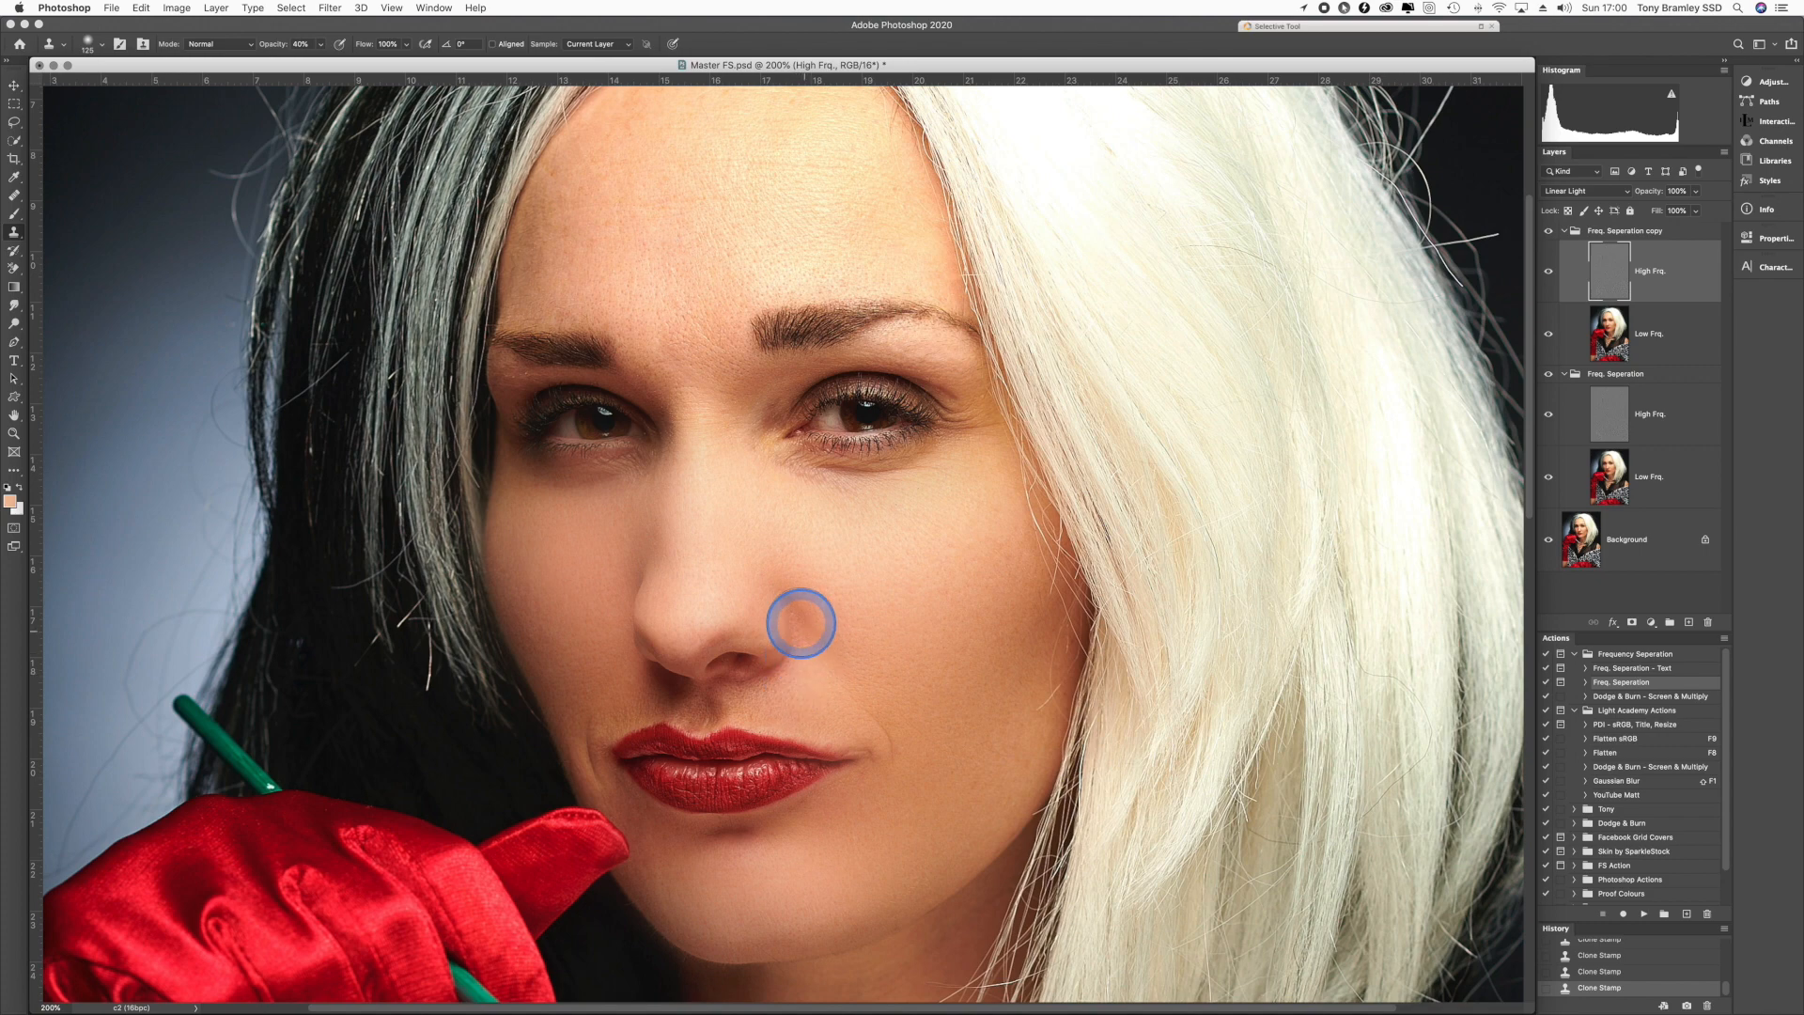
{"action": "mouse_move", "coordinate": [785, 685]}
{"action": "left_mouse_down"}
{"action": "mouse_move", "coordinate": [639, 709]}
{"action": "mouse_move", "coordinate": [602, 742]}
{"action": "mouse_move", "coordinate": [685, 701]}
{"action": "left_mouse_up"}
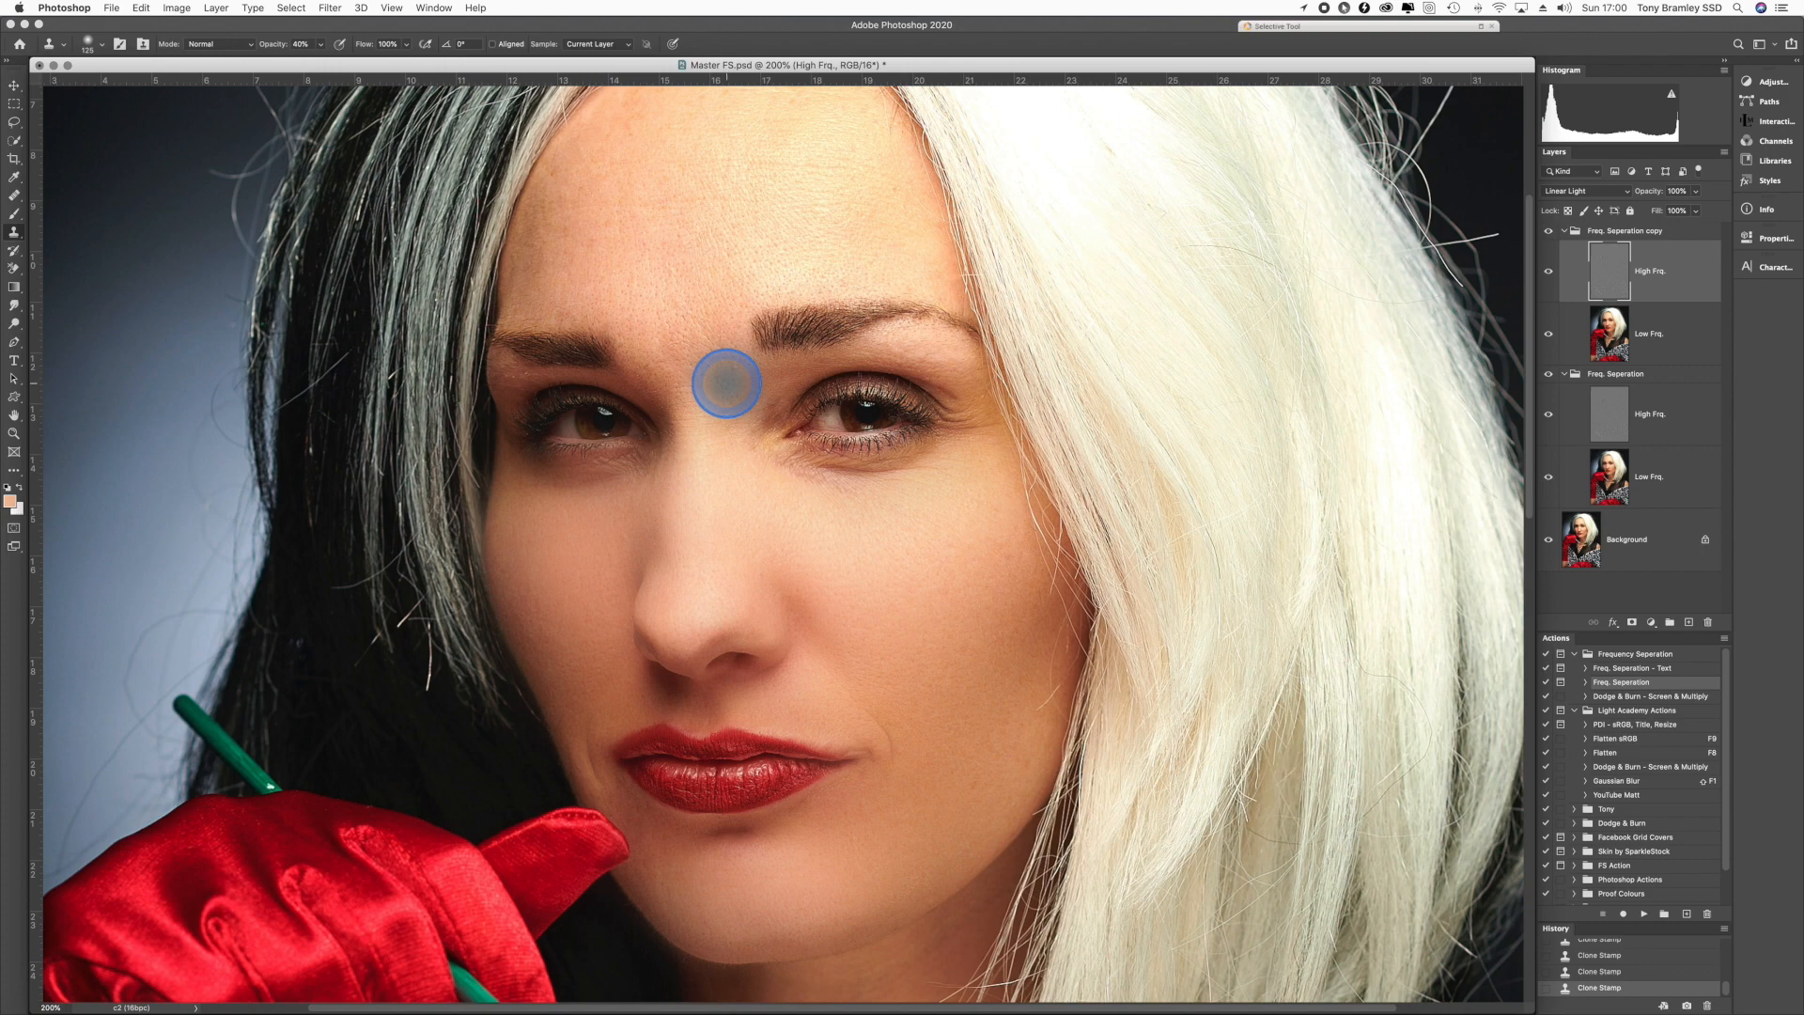
- Enlarge the Clone Stamp brush to 200 and smooth the texture across the forehead and between the eyebrows
{"action": "key", "text": "bracketright"}
{"action": "key", "text": "bracketright"}
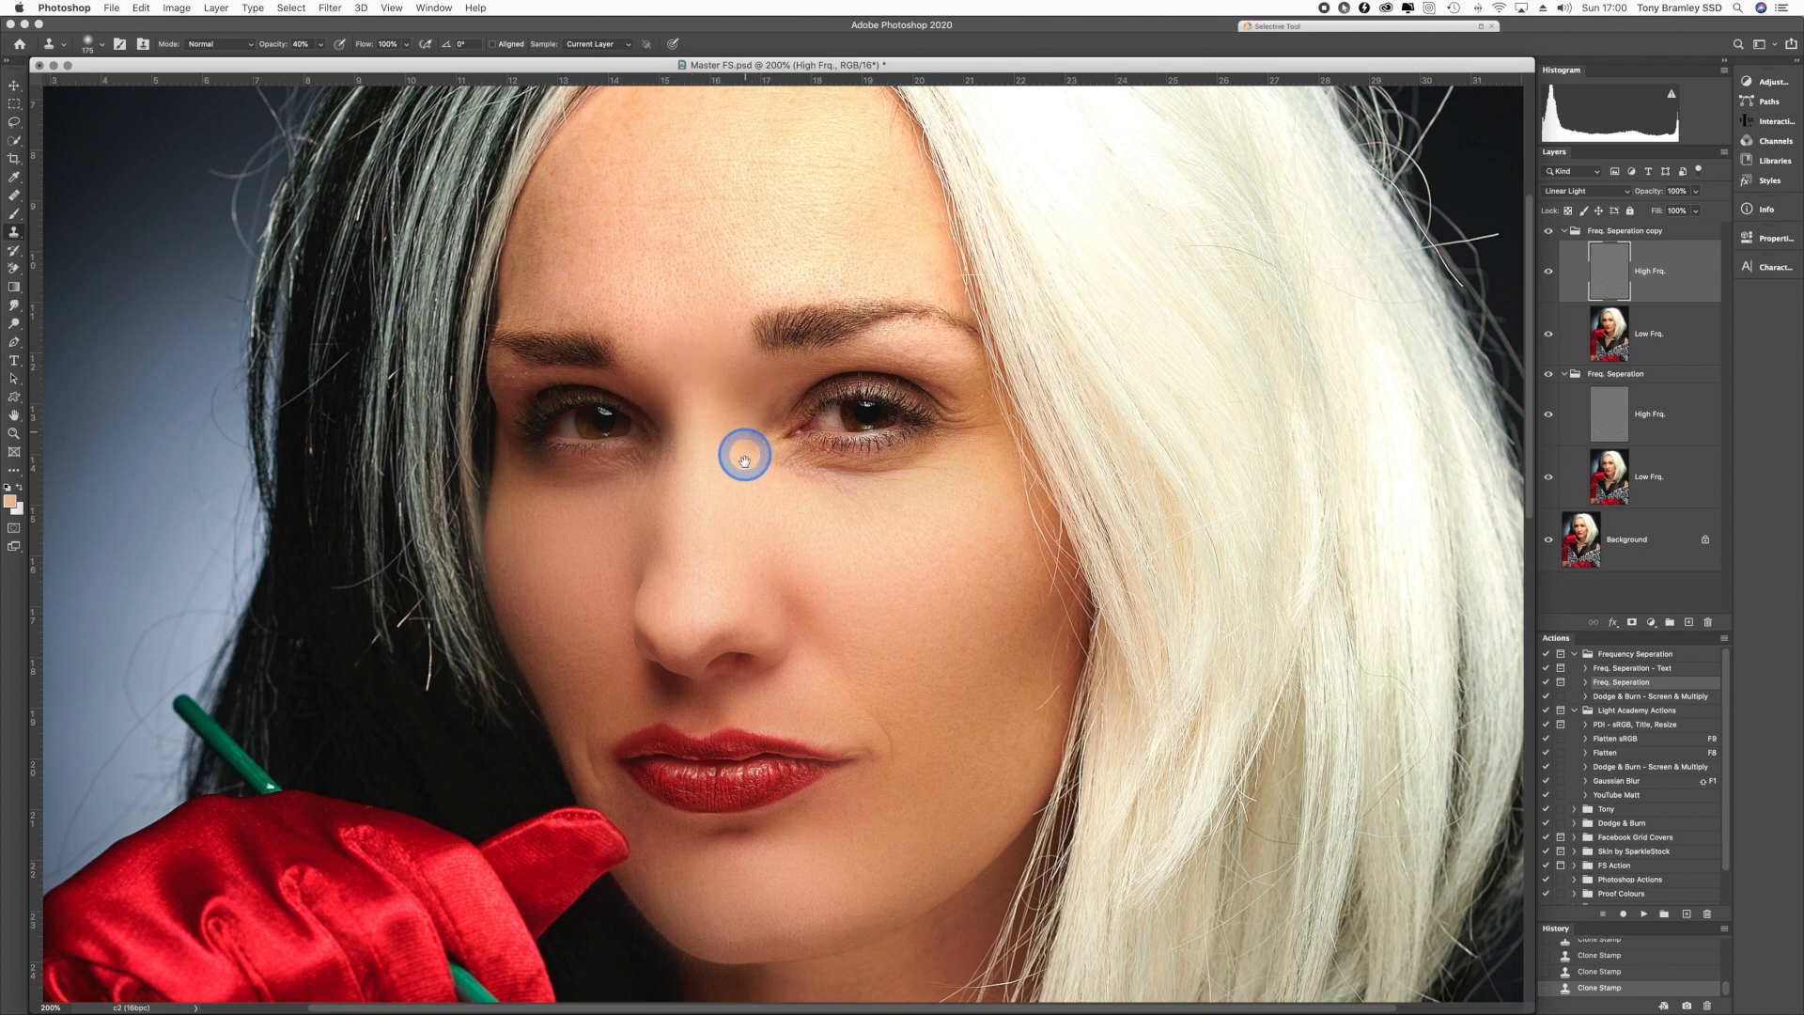
{"action": "scroll", "coordinate": [745, 453], "scroll_direction": "up", "scroll_amount": 3}
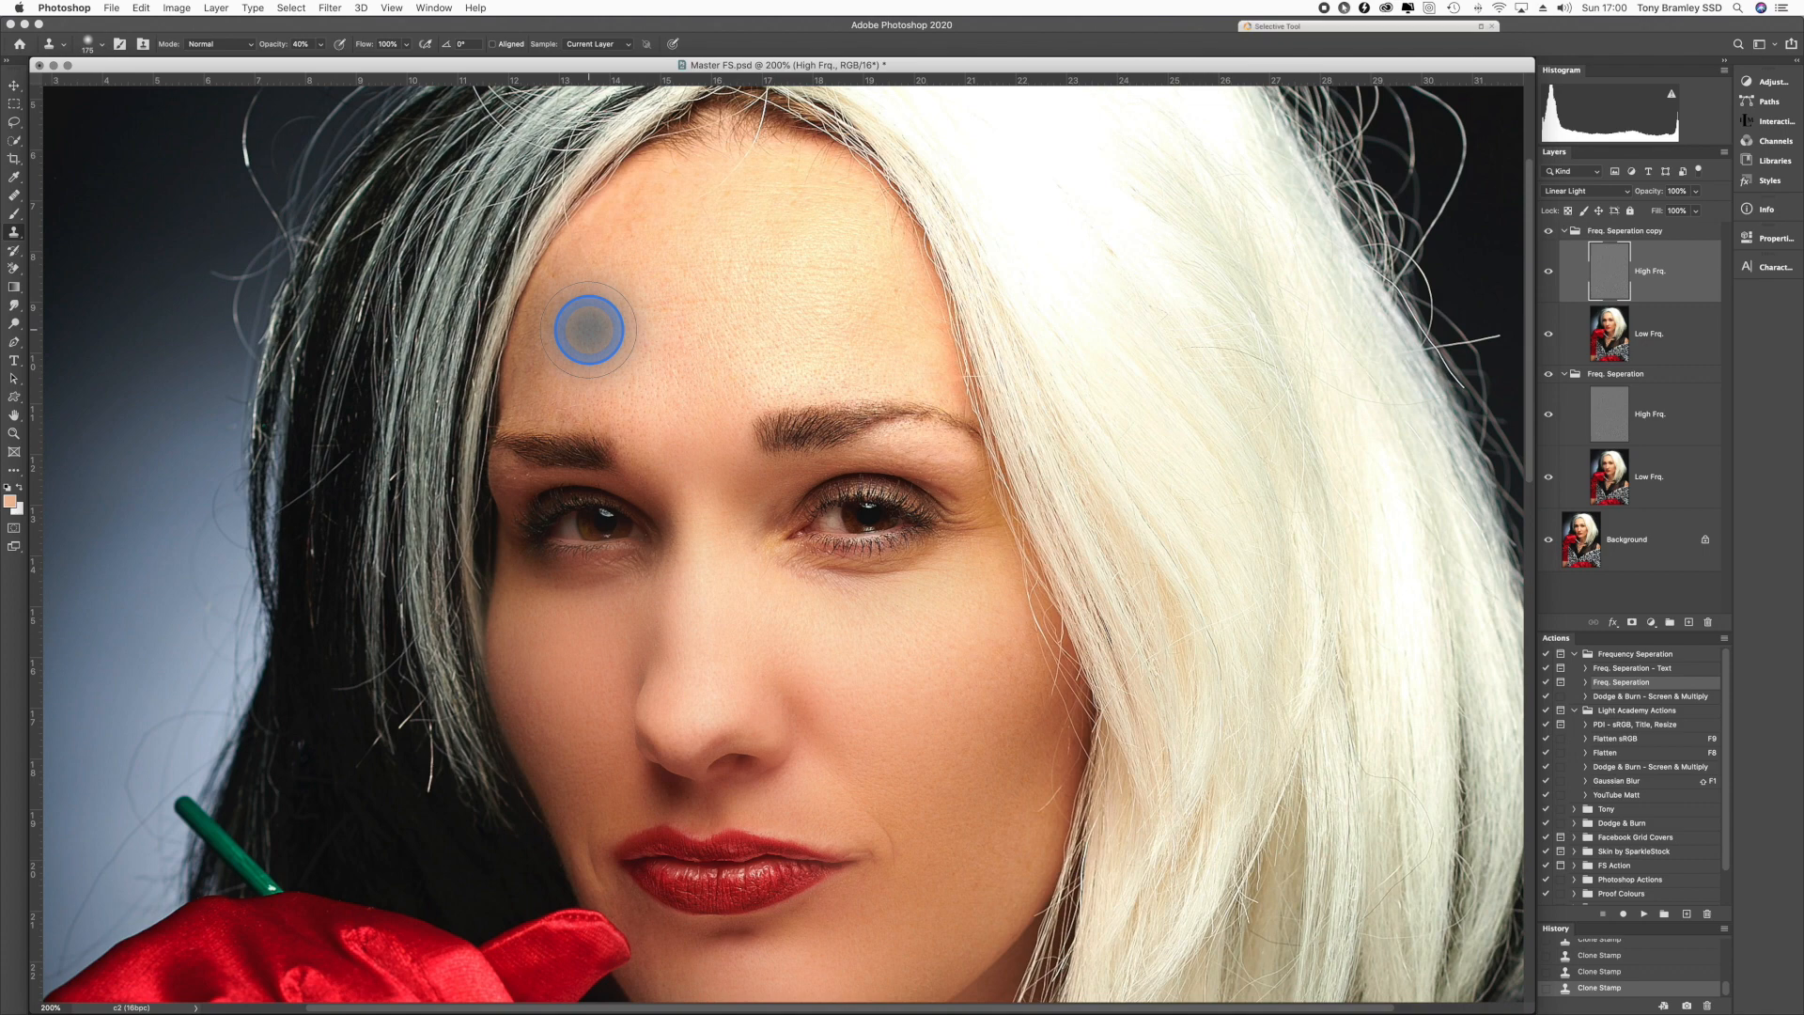
{"action": "key", "text": "bracketright"}
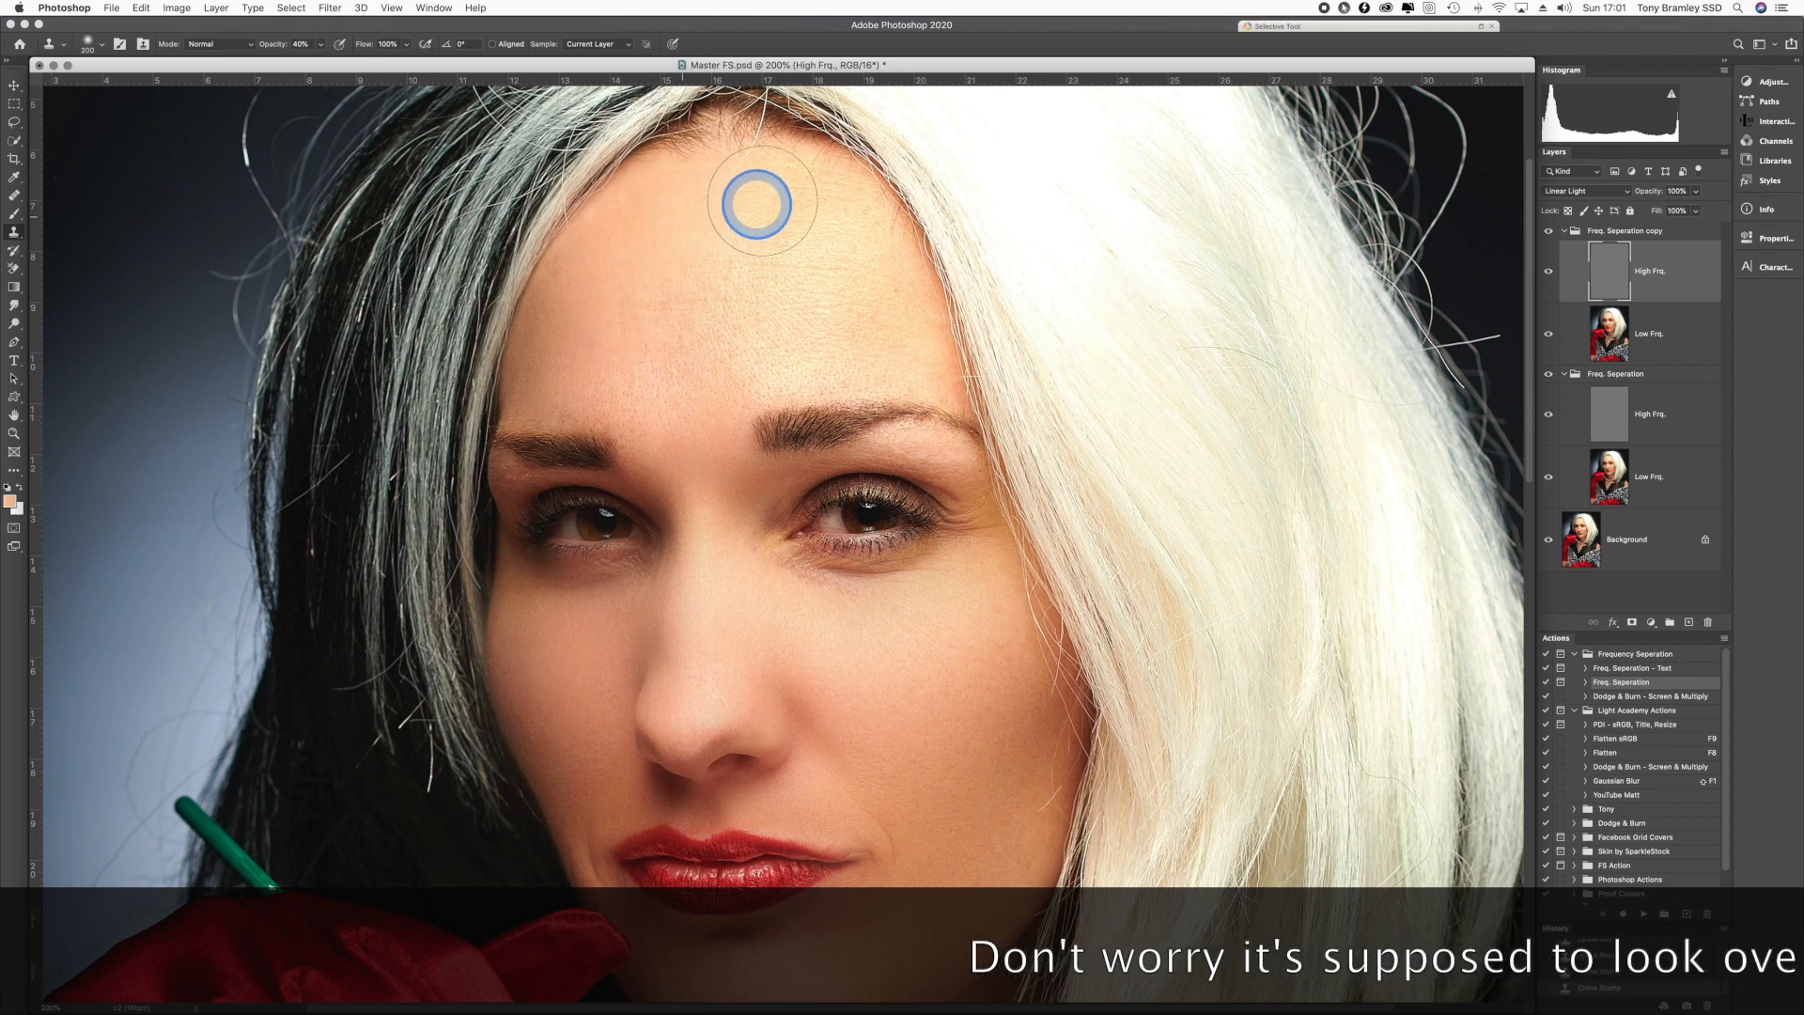
{"action": "mouse_move", "coordinate": [858, 274]}
{"action": "left_mouse_down"}
{"action": "mouse_move", "coordinate": [888, 352]}
{"action": "mouse_move", "coordinate": [923, 372]}
{"action": "mouse_move", "coordinate": [847, 359]}
{"action": "mouse_move", "coordinate": [739, 380]}
{"action": "mouse_move", "coordinate": [725, 347]}
{"action": "mouse_move", "coordinate": [745, 273]}
{"action": "mouse_move", "coordinate": [815, 273]}
{"action": "mouse_move", "coordinate": [834, 328]}
{"action": "mouse_move", "coordinate": [682, 316]}
{"action": "mouse_move", "coordinate": [611, 338]}
{"action": "mouse_move", "coordinate": [639, 420]}
{"action": "mouse_move", "coordinate": [608, 399]}
{"action": "mouse_move", "coordinate": [628, 396]}
{"action": "left_mouse_up"}
{"action": "left_click", "coordinate": [646, 359]}
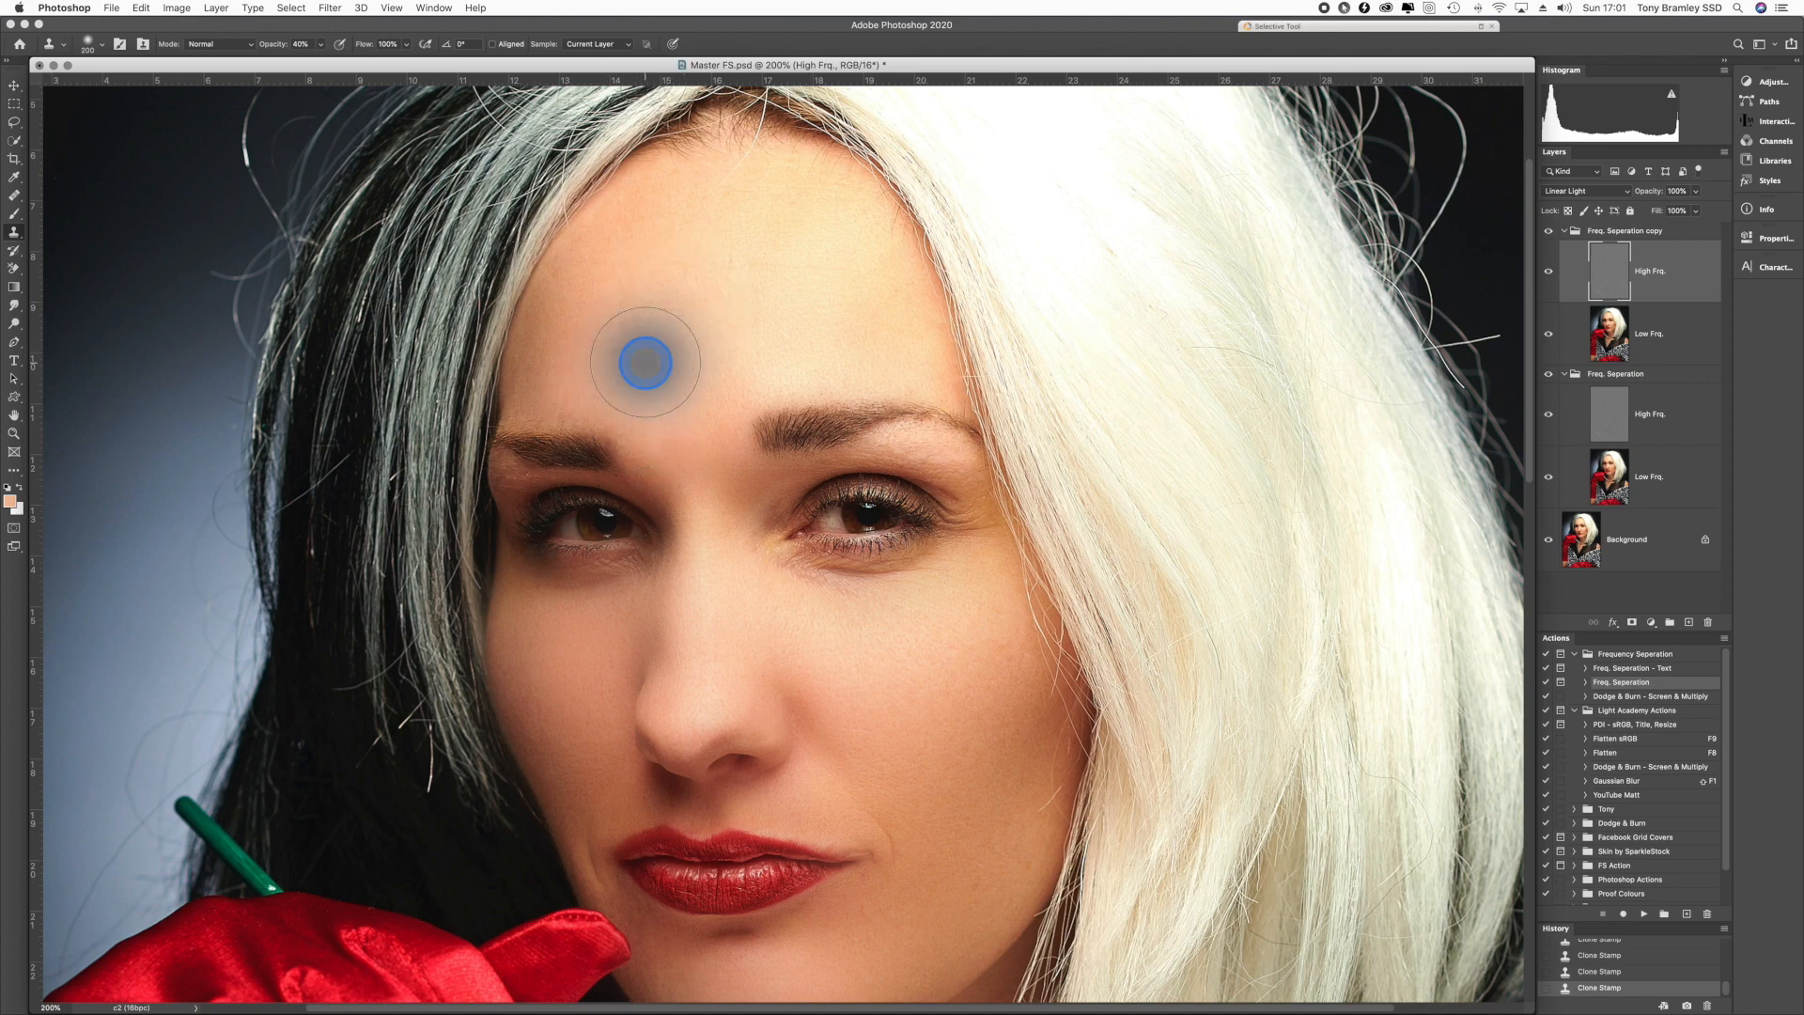
{"action": "left_click", "coordinate": [694, 402]}
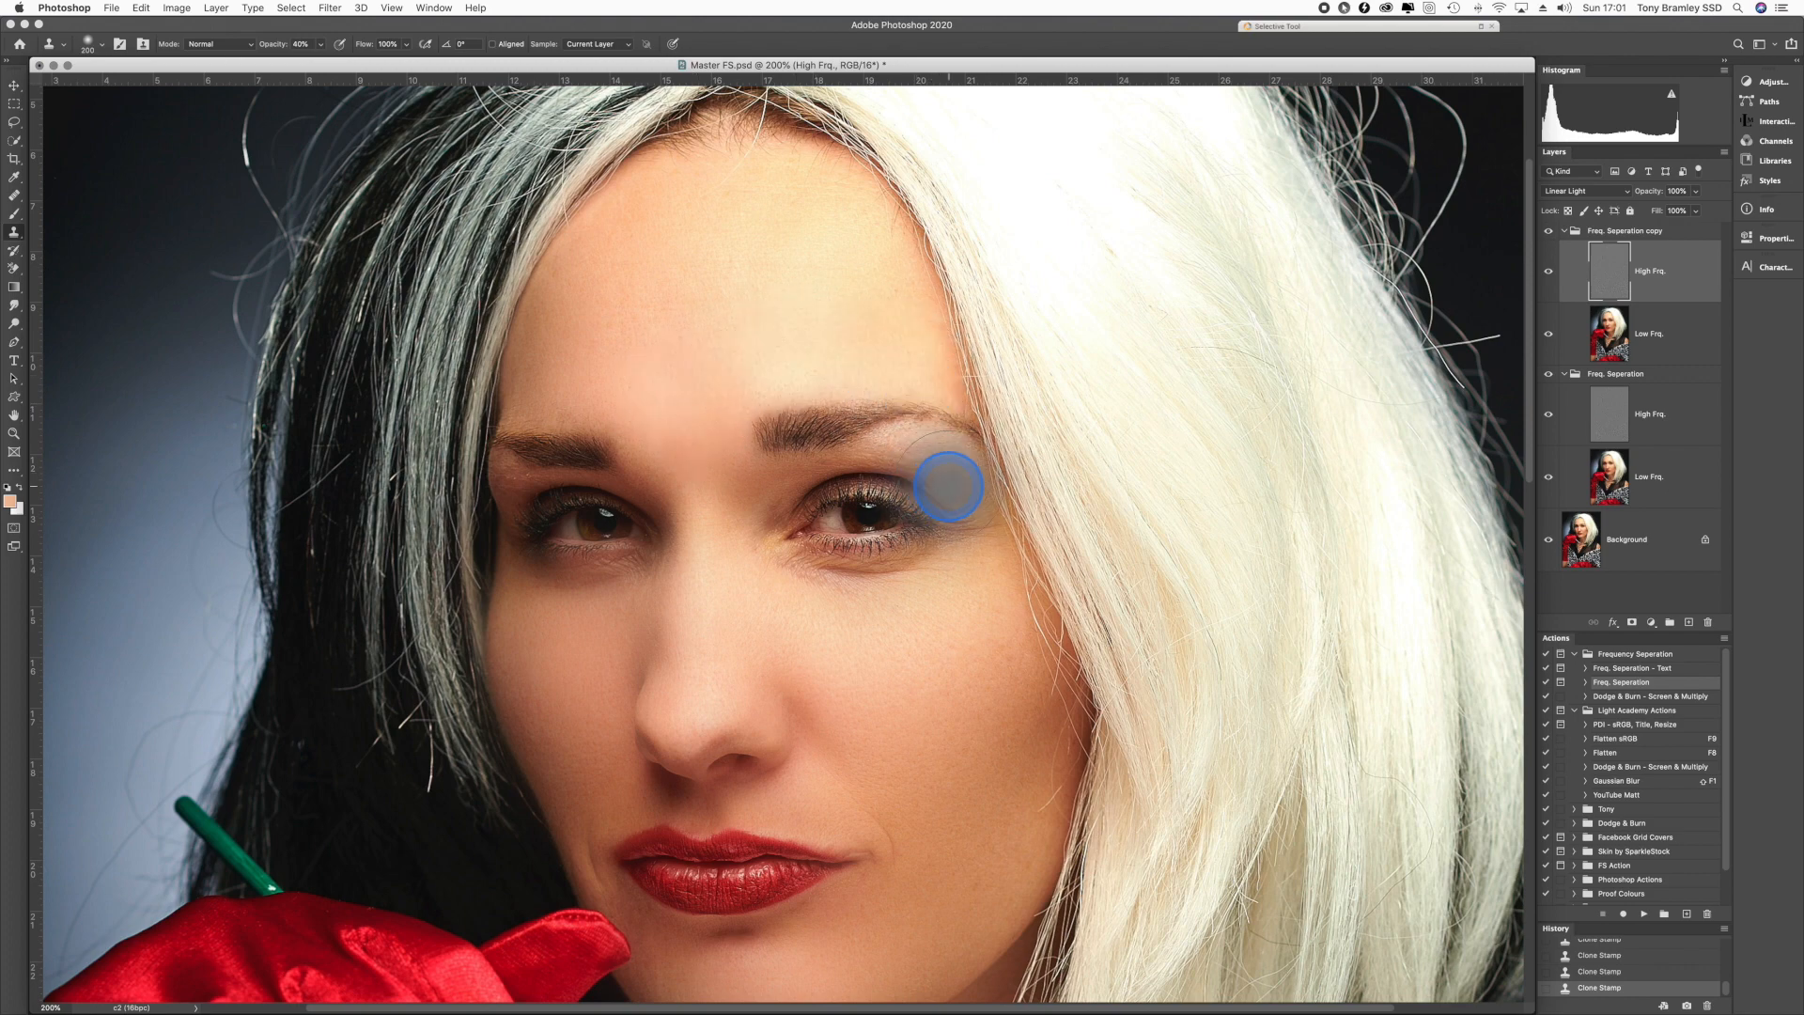
- Reduce the Clone Stamp brush size and soften the skin between the eyebrows and the upper eyelids on both eyes
{"action": "key", "text": "bracketleft"}
{"action": "key", "text": "bracketleft"}
{"action": "key", "text": "bracketleft"}
{"action": "key", "text": "bracketleft"}
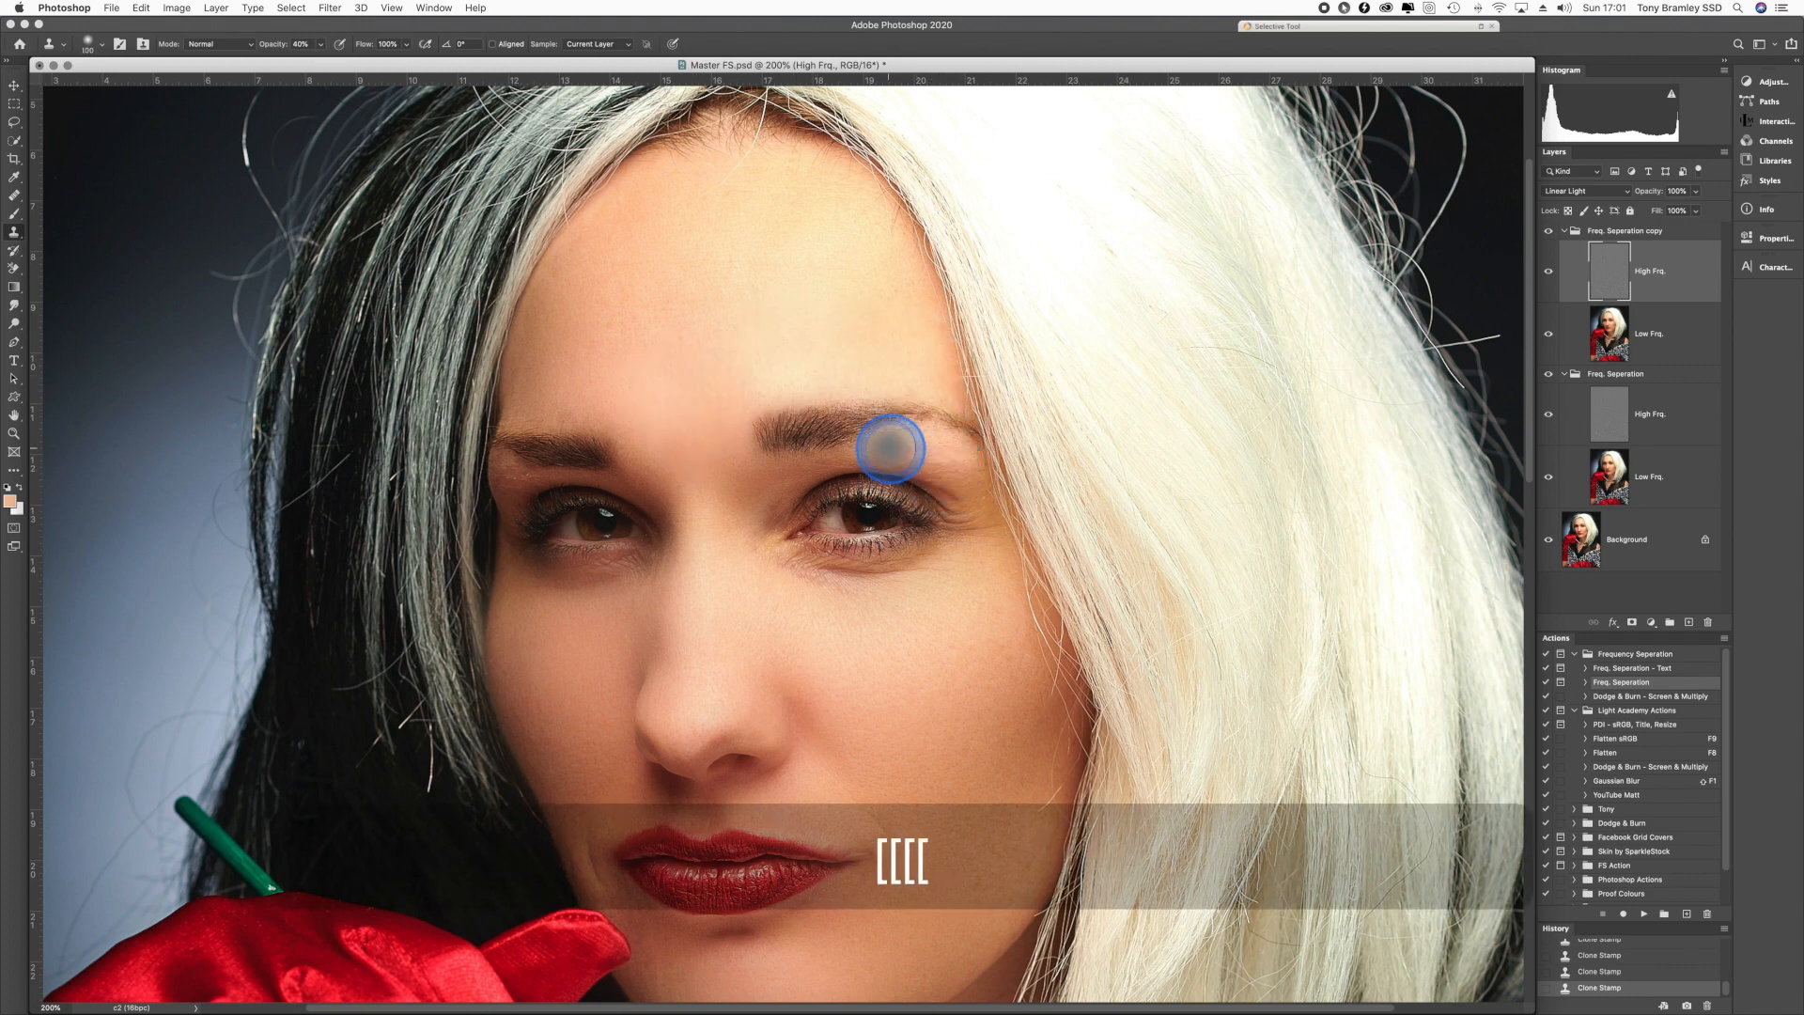
{"action": "key", "text": "bracketleft"}
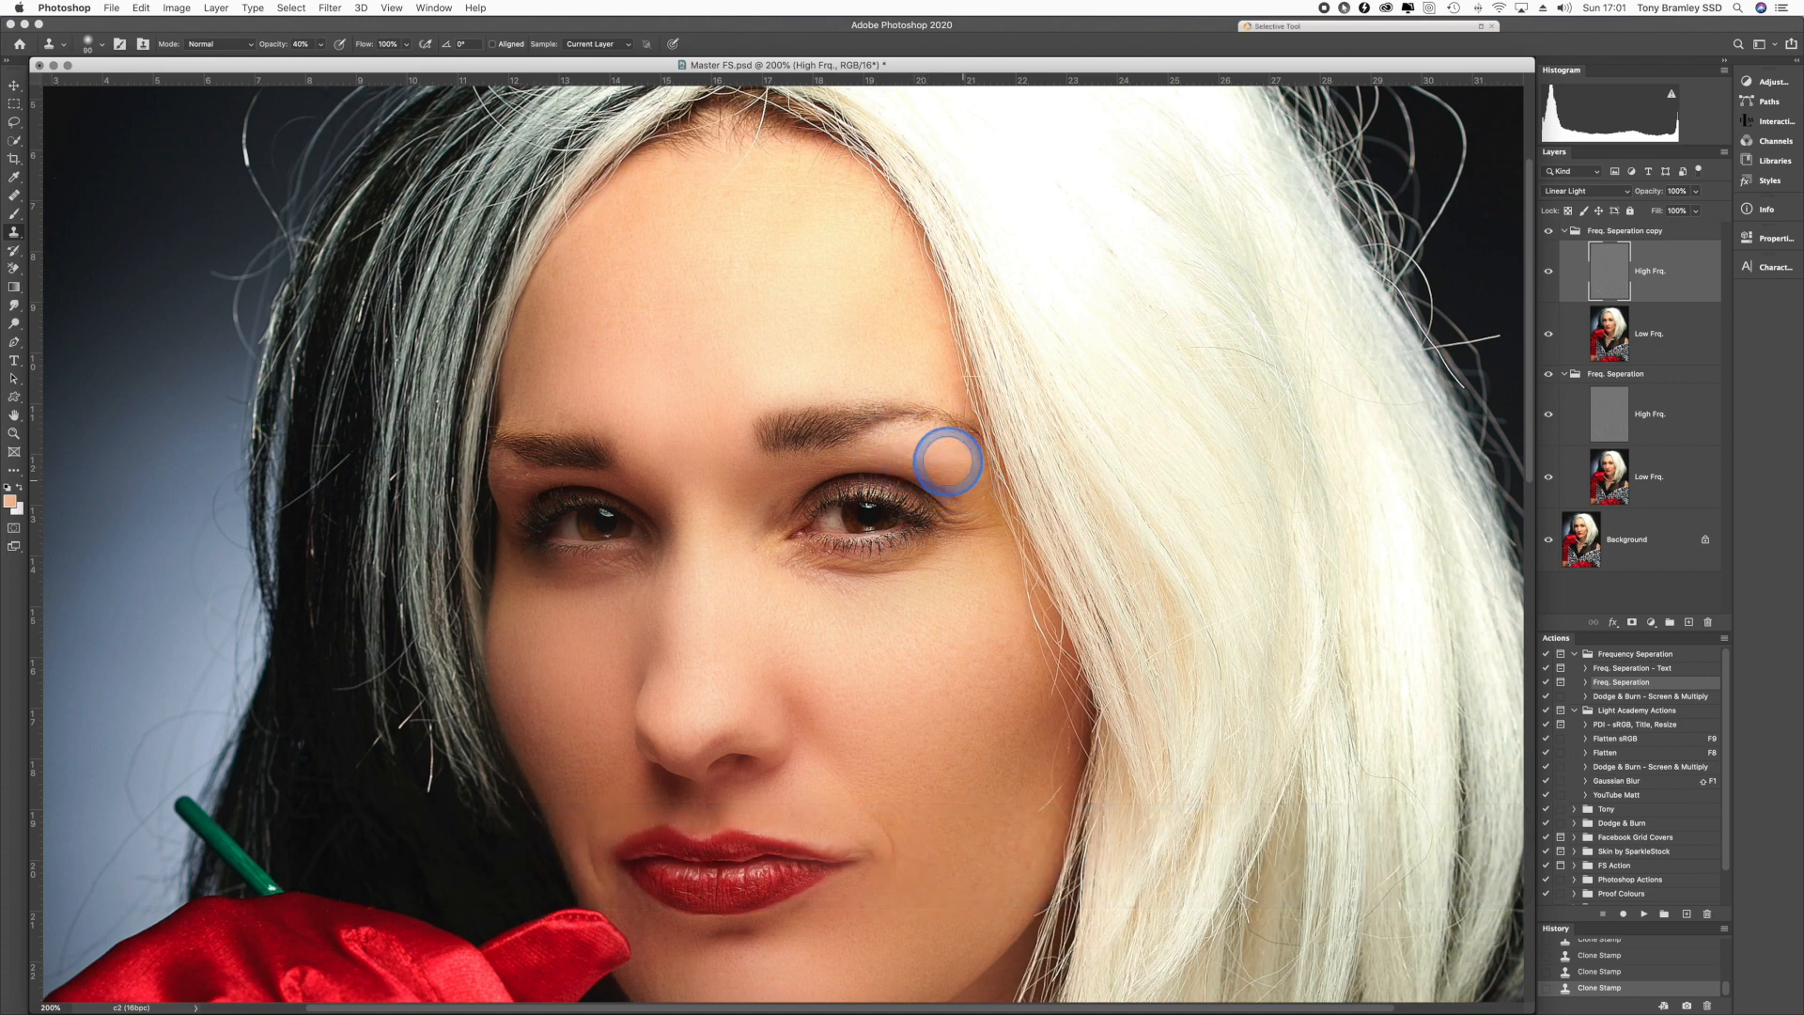
{"action": "left_click_drag", "start_coordinate": [519, 478], "coordinate": [607, 482]}
- Collapse the Freq. Seperation copy group and lower its opacity to about 68% to moderate the skin softening
{"action": "key", "text": "super+minus"}
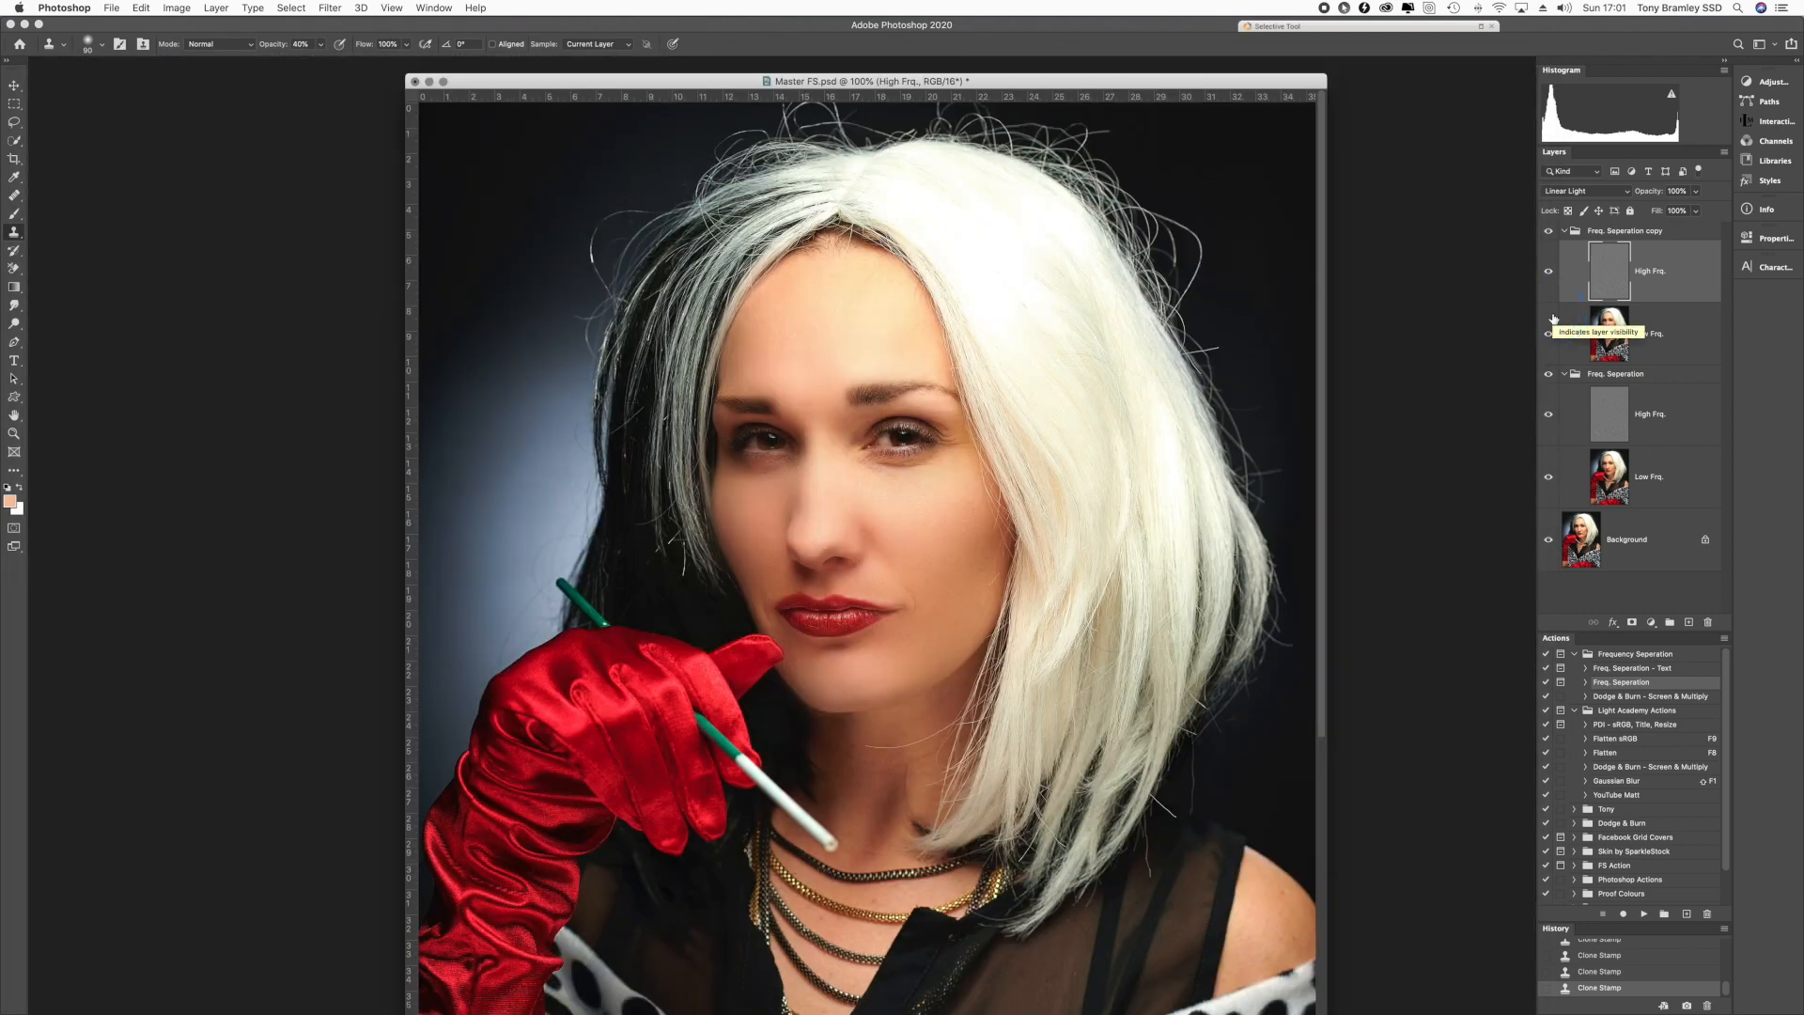
{"action": "left_click", "coordinate": [1563, 231]}
{"action": "left_click_drag", "start_coordinate": [1659, 192], "coordinate": [1652, 193]}
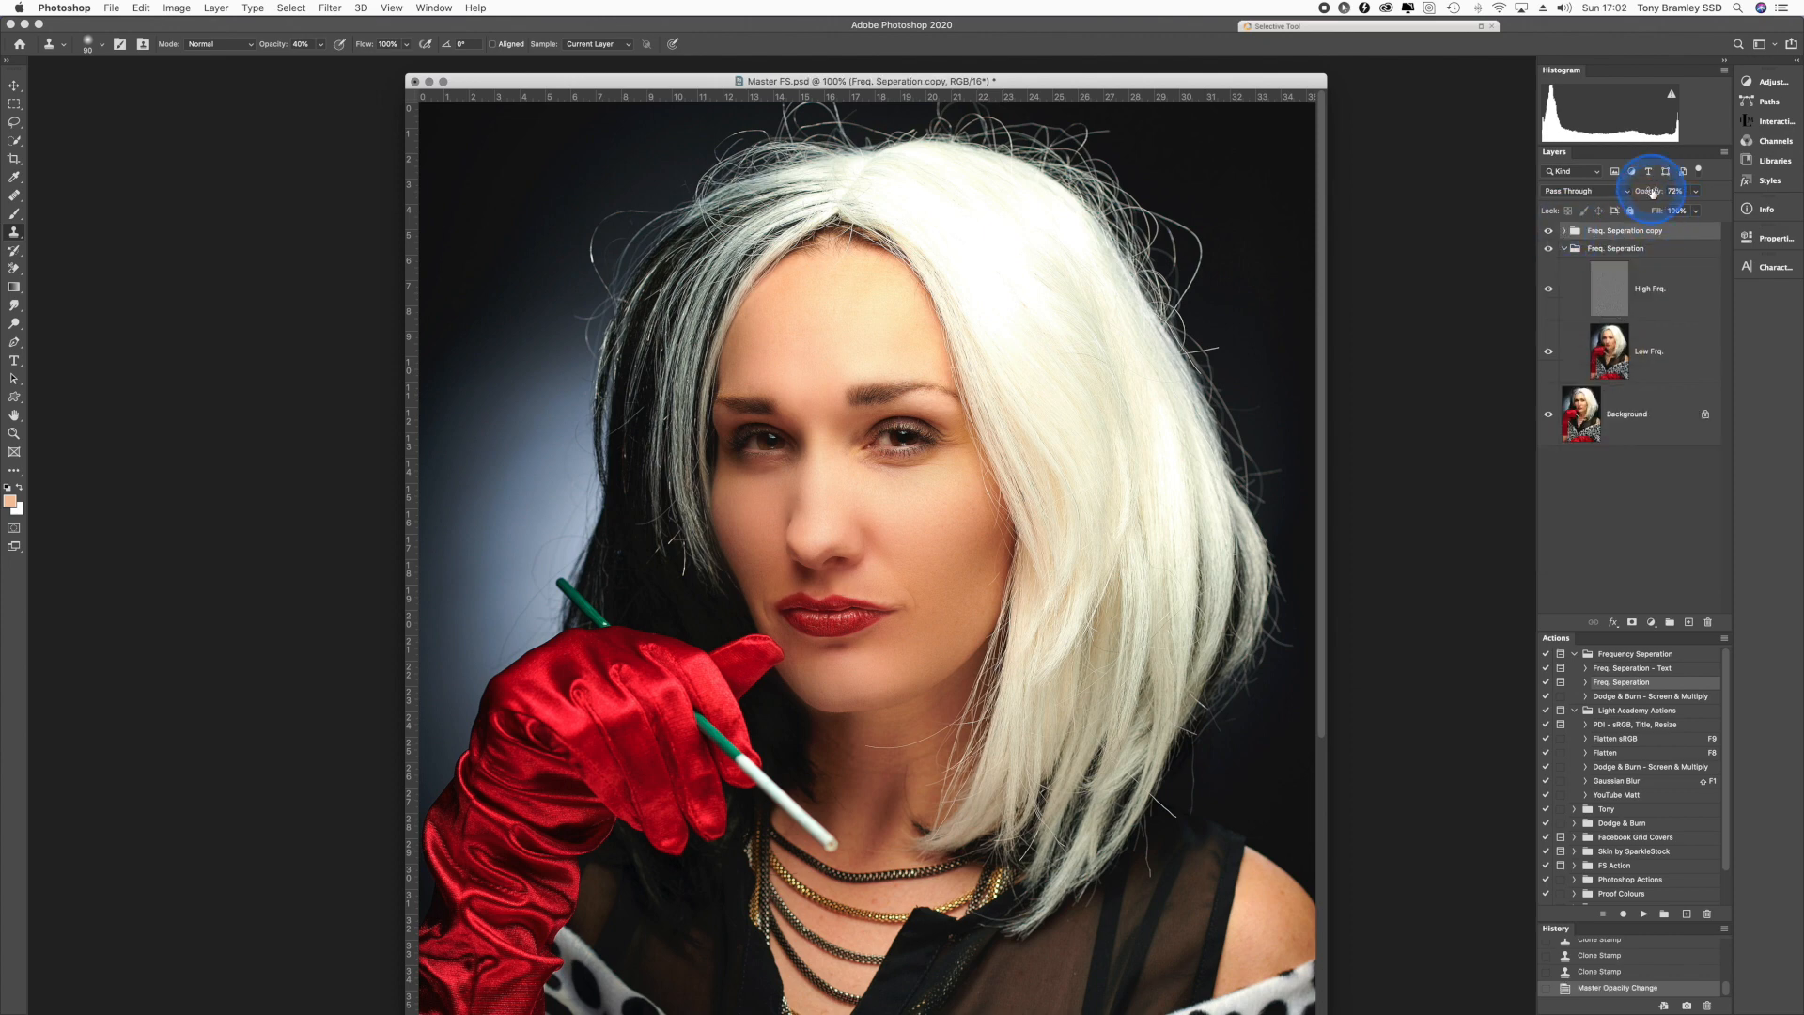
{"action": "key", "text": "super+equal"}
{"action": "left_click_drag", "start_coordinate": [1653, 192], "coordinate": [1651, 196]}
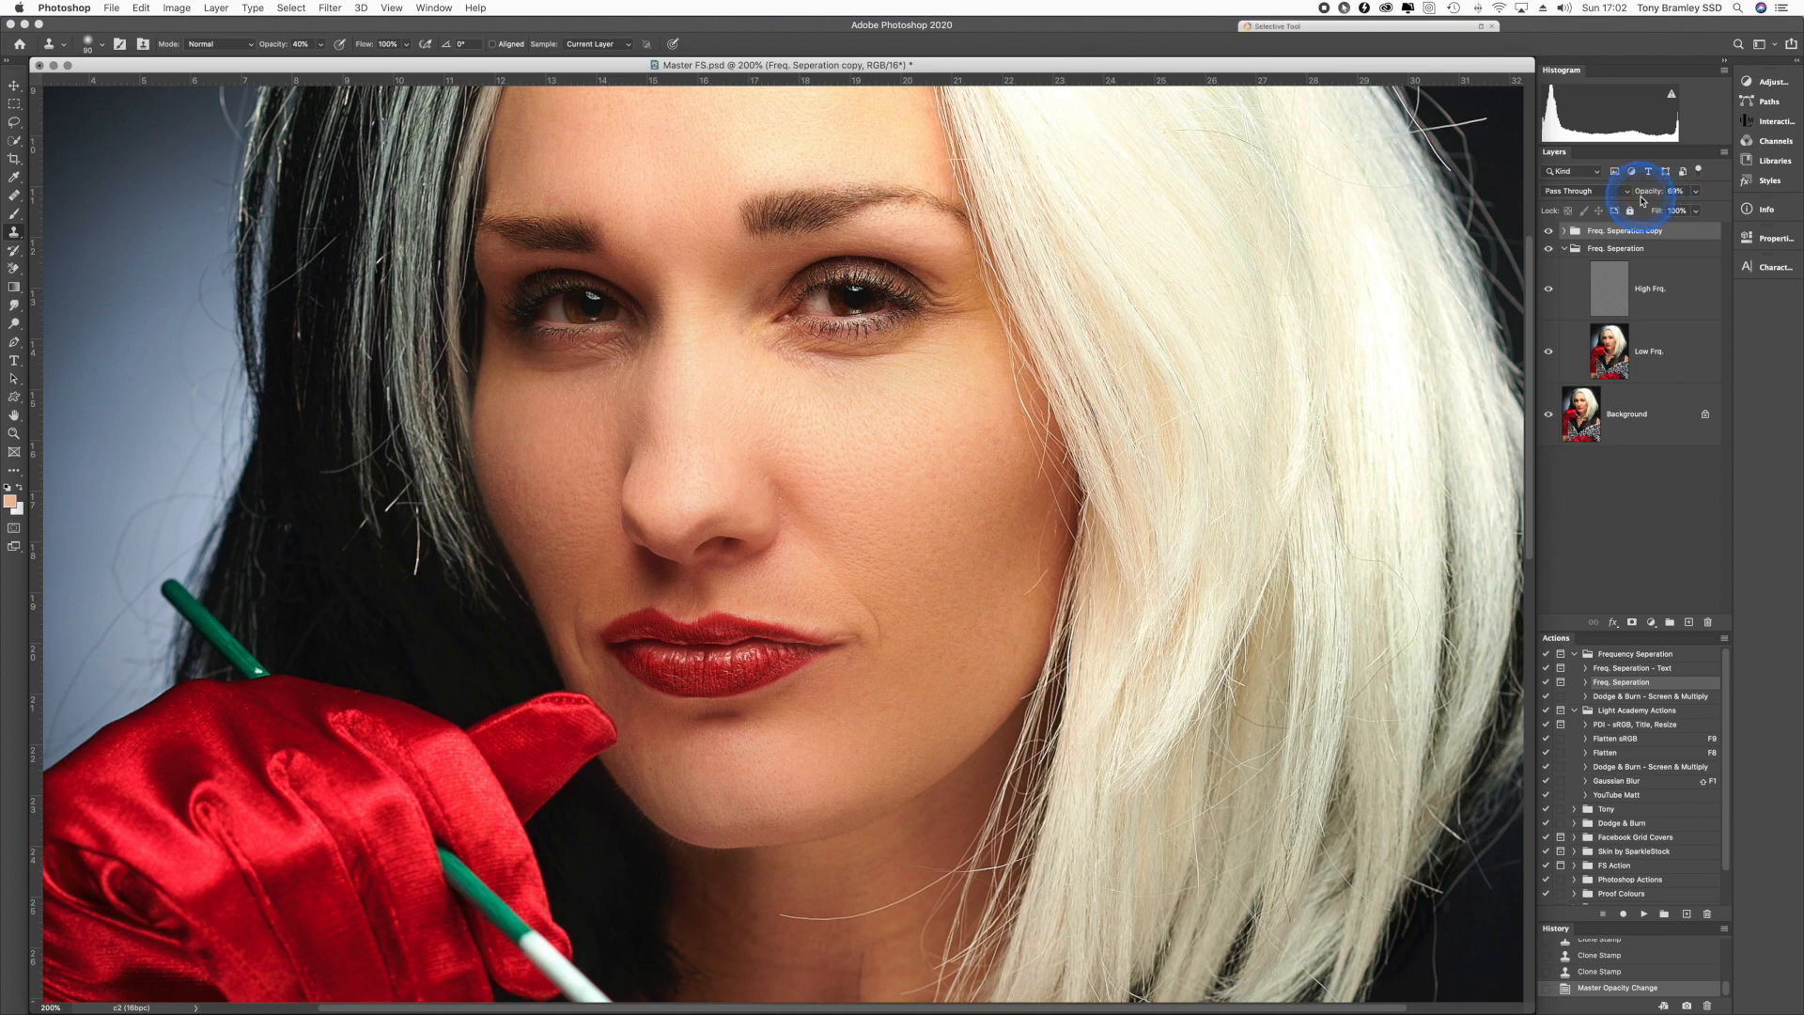
- Compare the portrait with the Freq. Seperation copy group hidden and shown, at close-up and full-face magnification
{"action": "left_click", "coordinate": [1549, 231]}
{"action": "left_click", "coordinate": [1548, 232]}
{"action": "left_click", "coordinate": [1548, 232]}
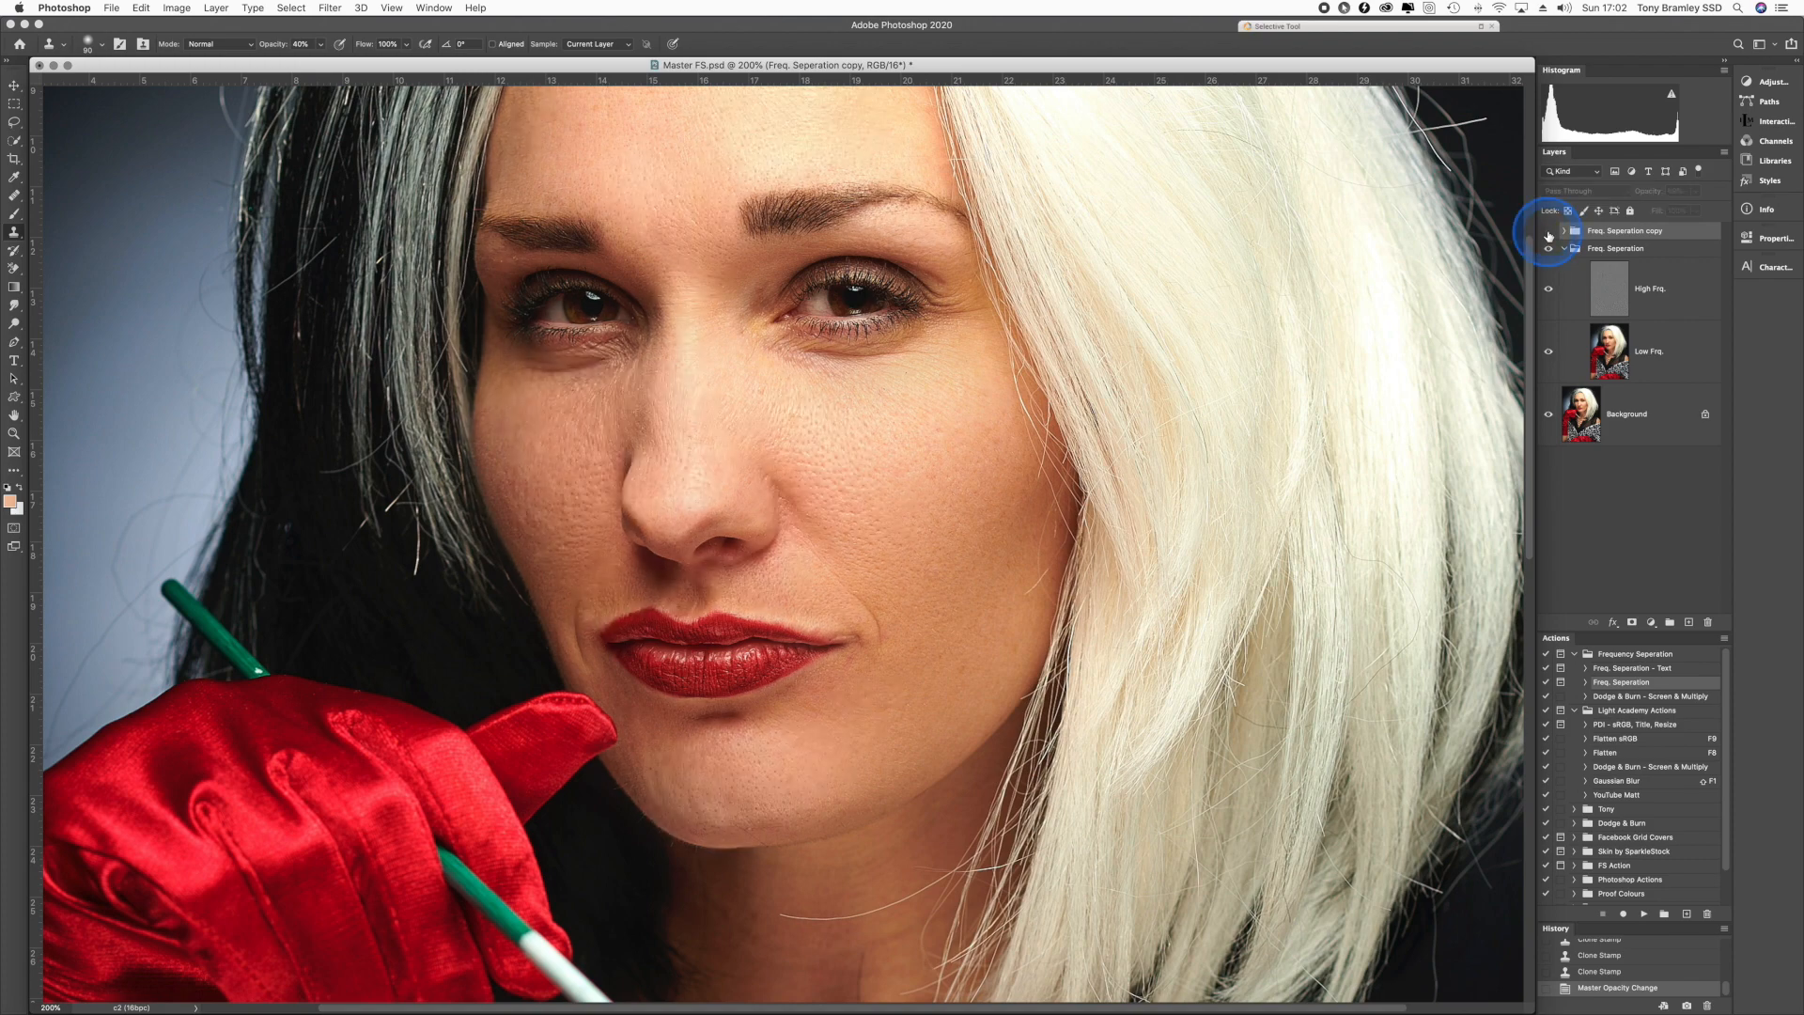
{"action": "left_click", "coordinate": [1548, 233]}
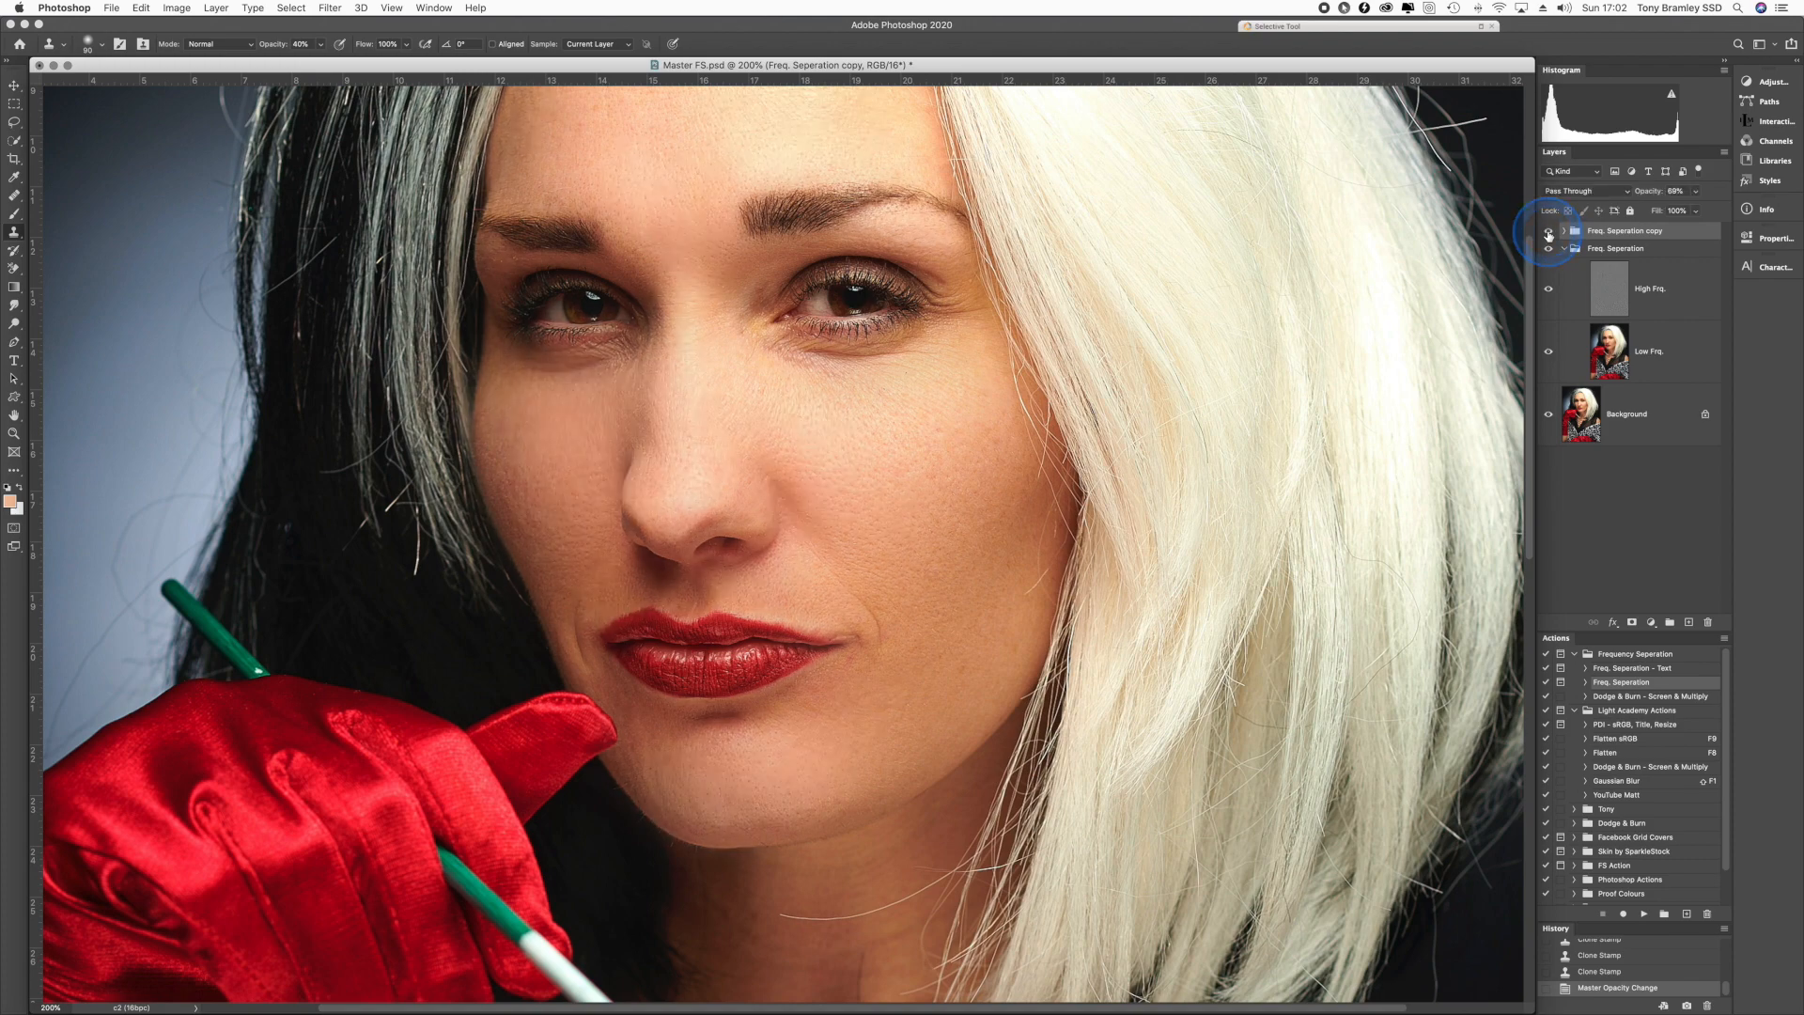
{"action": "key", "text": "super+minus"}
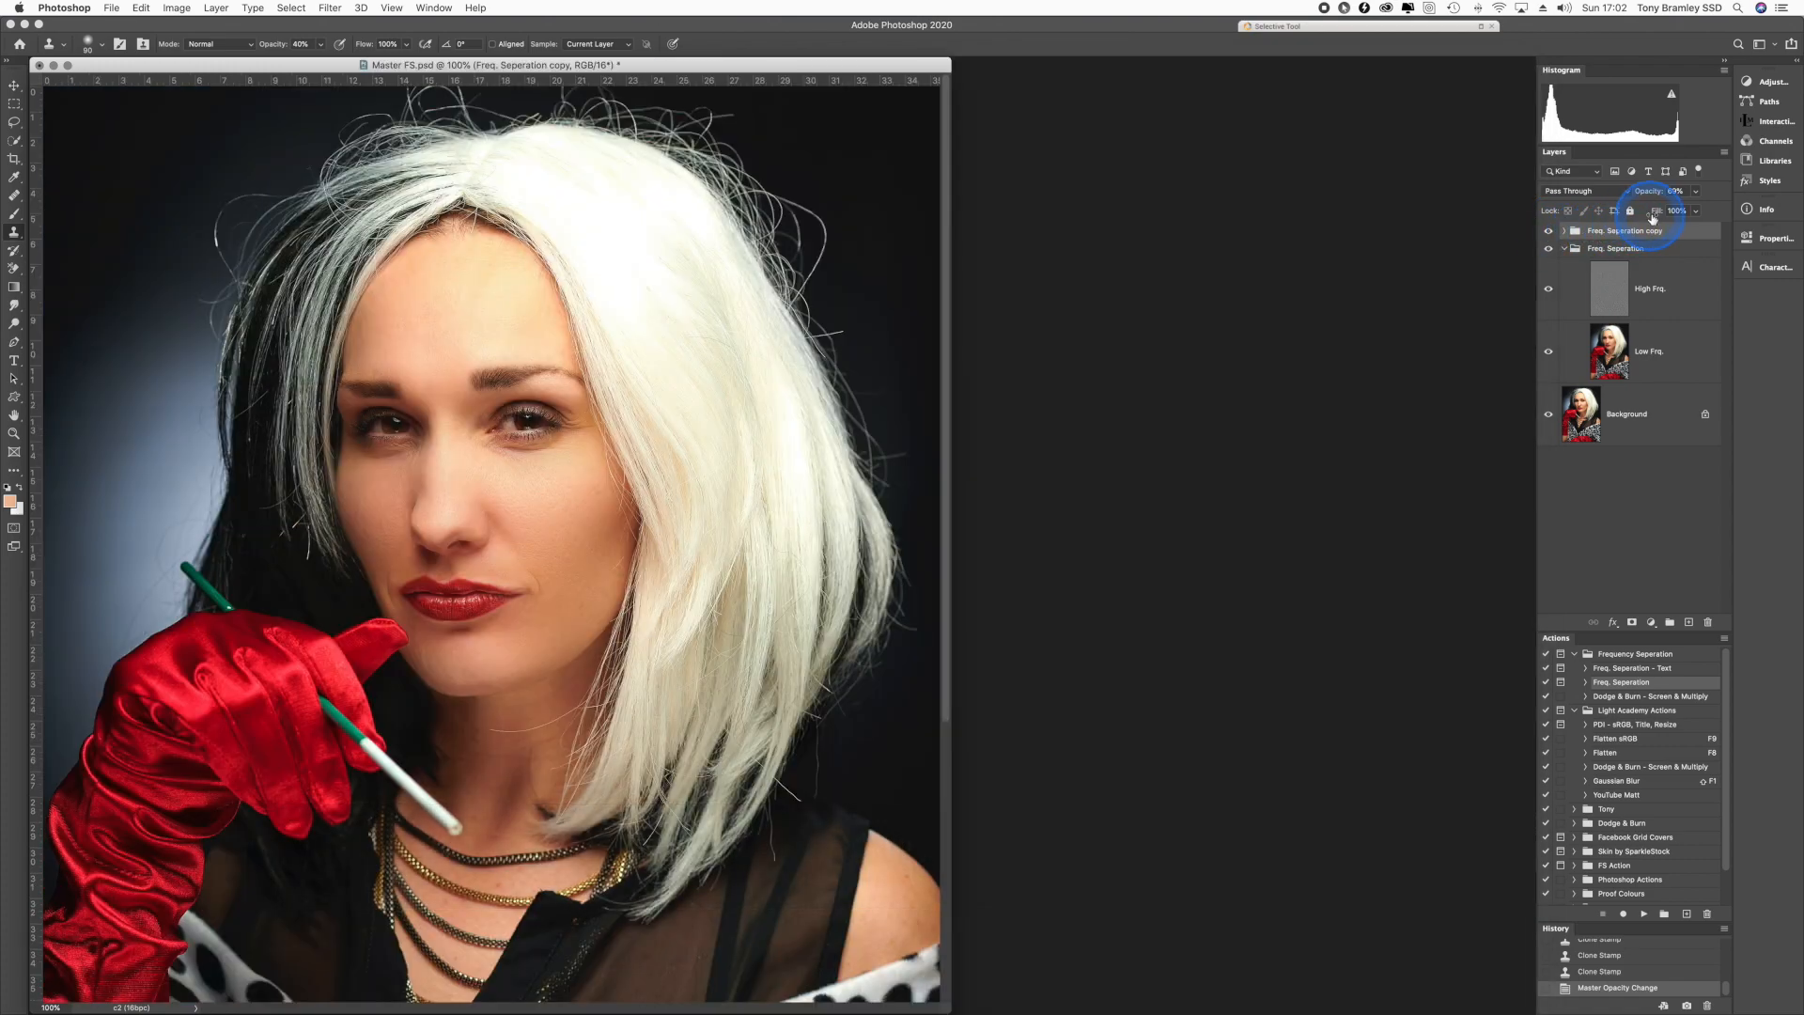
- Set the Freq. Seperation copy group's opacity to 62% and compare the retouched portrait with the Background layer alone
{"action": "left_click_drag", "start_coordinate": [1657, 194], "coordinate": [1655, 194]}
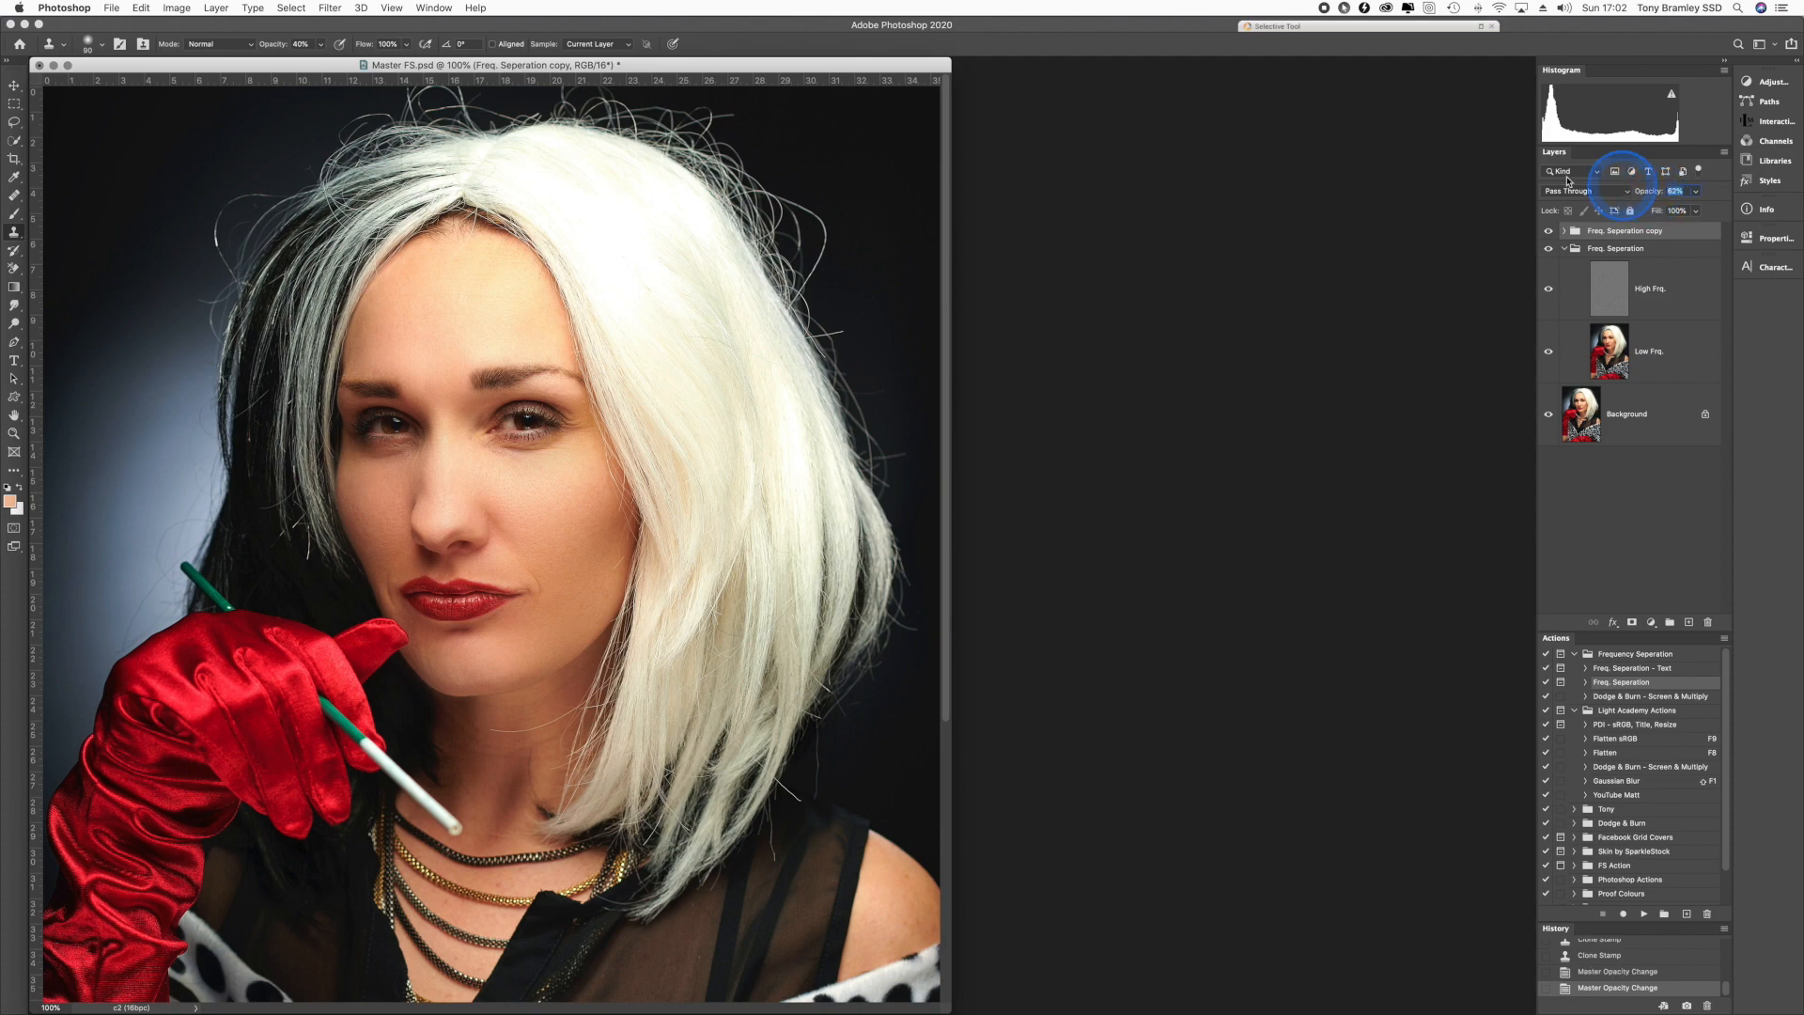
{"action": "left_click_drag", "start_coordinate": [832, 65], "coordinate": [1191, 83]}
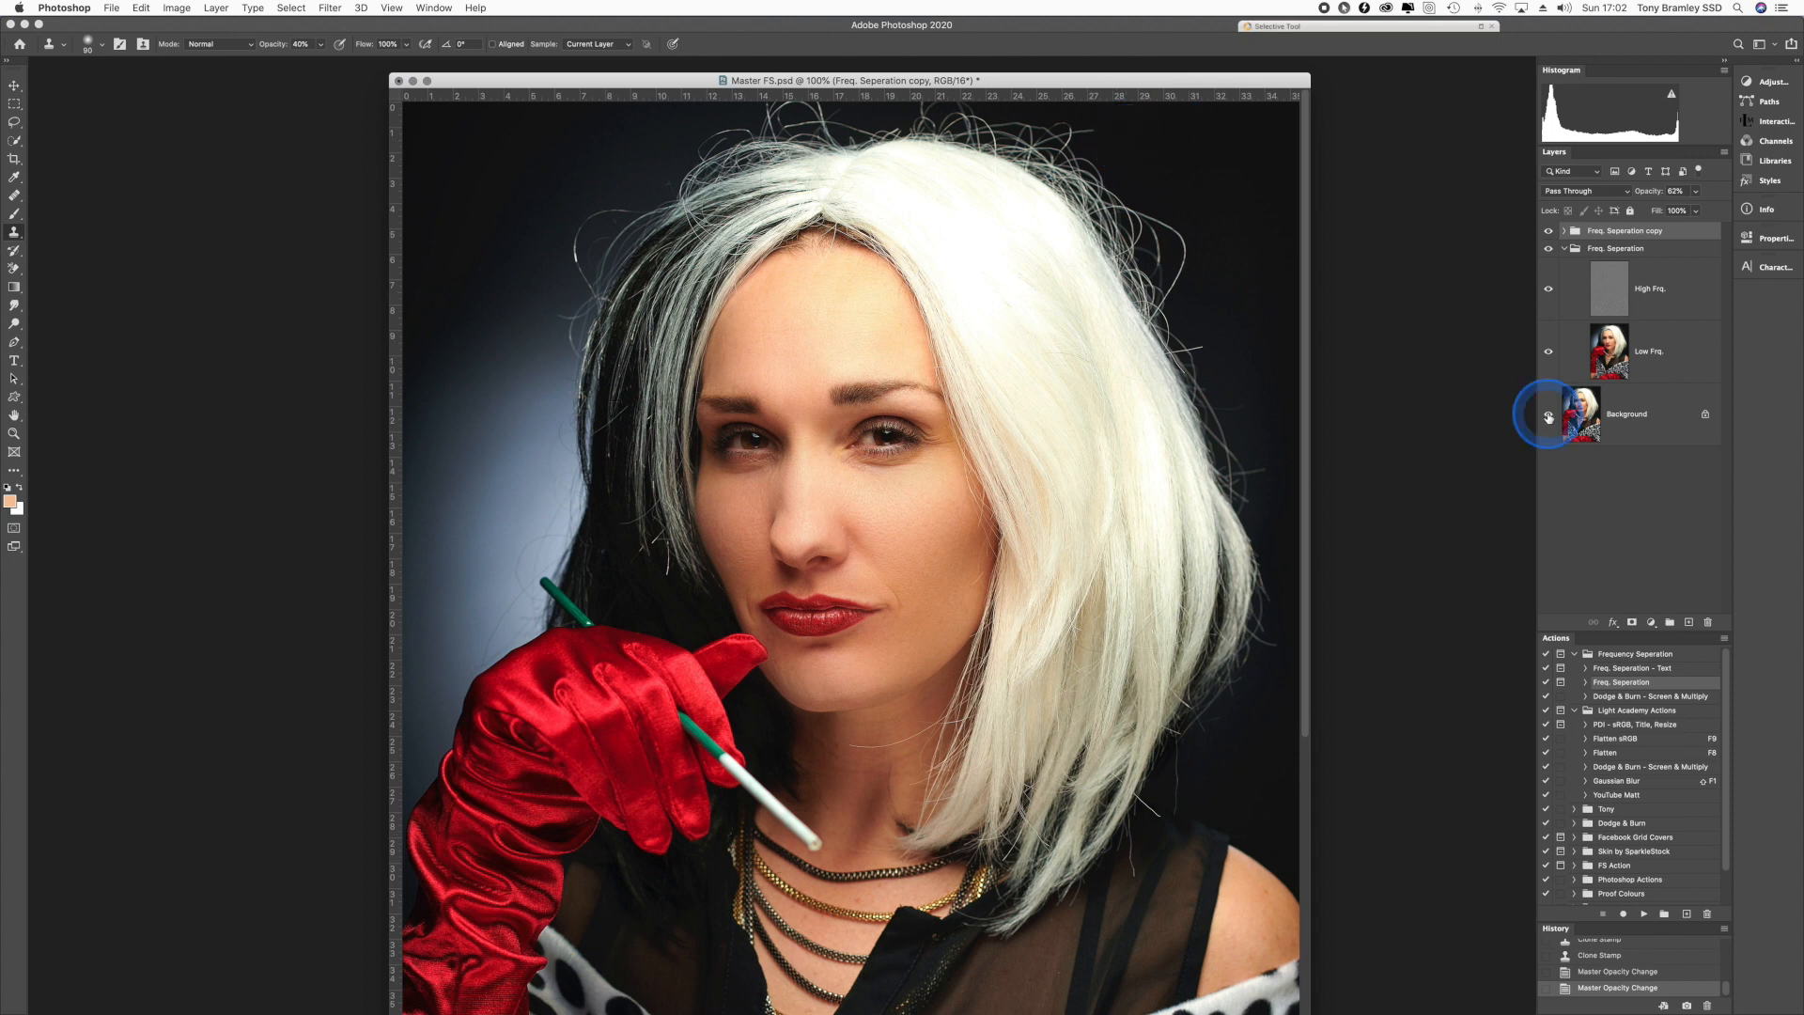
{"action": "left_click", "coordinate": [1549, 414], "text": "alt"}
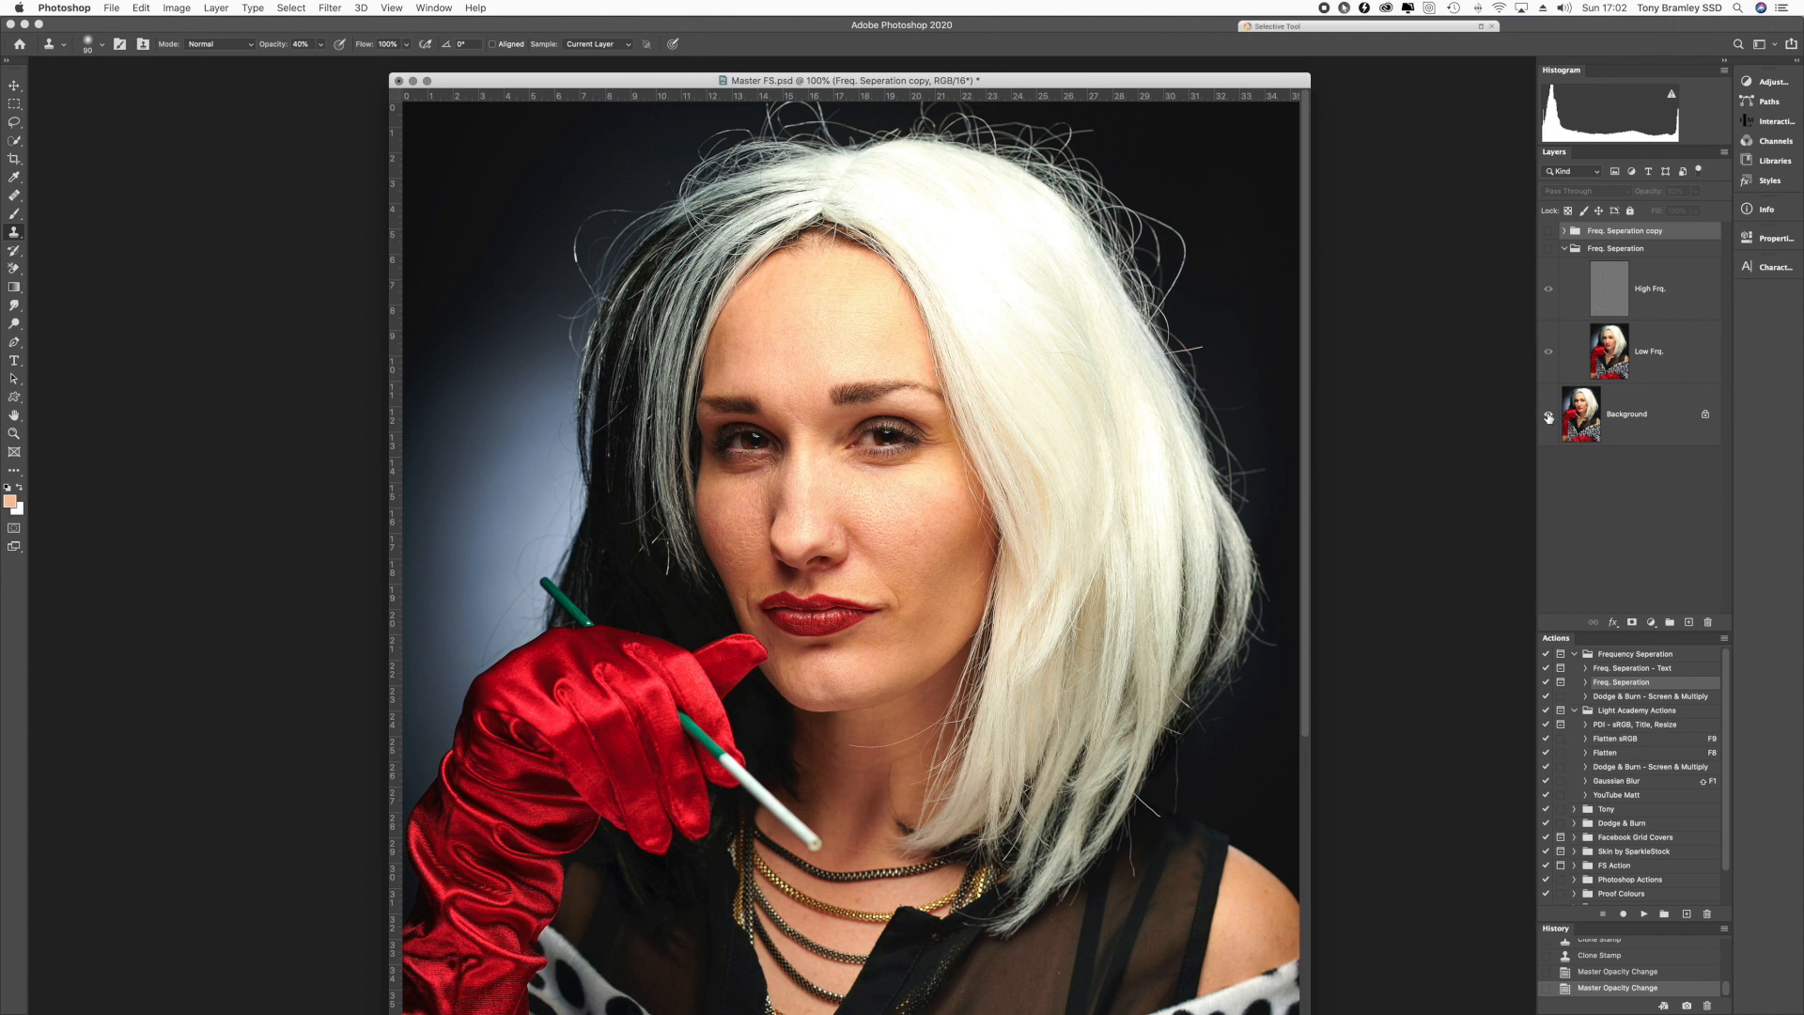
{"action": "left_click", "coordinate": [1549, 417], "text": "alt"}
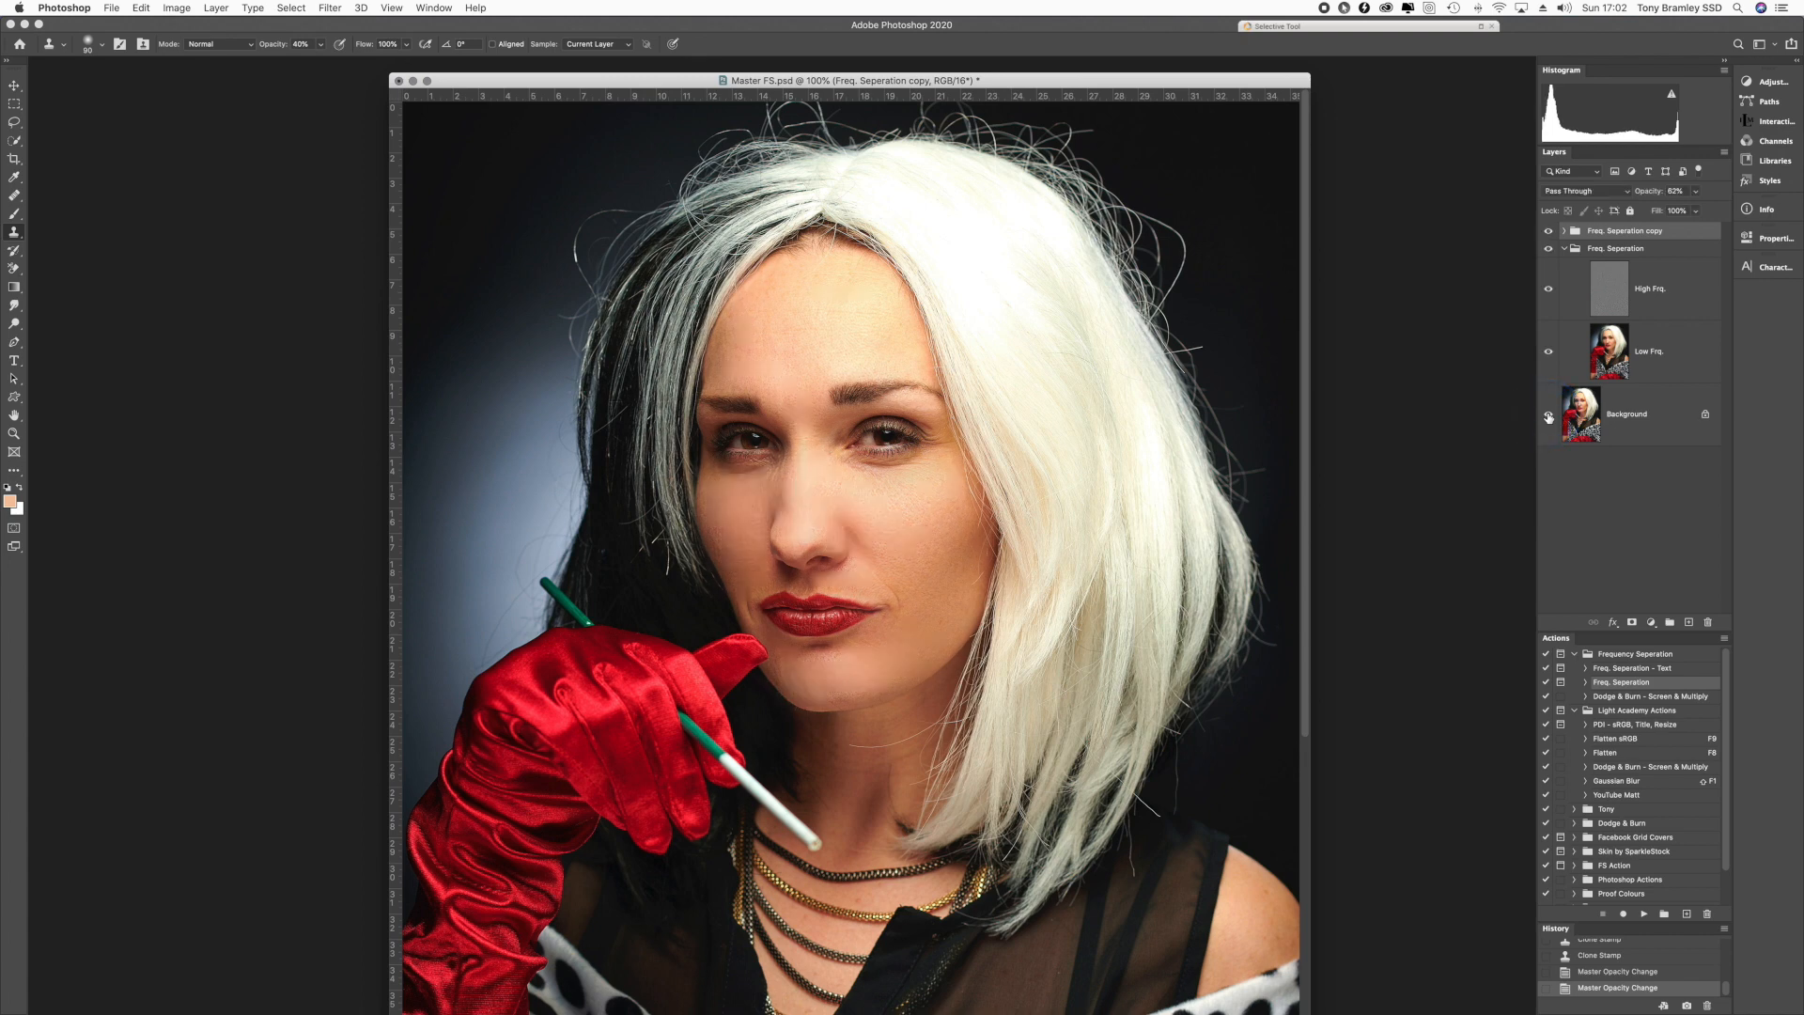
- Fine-tune the Freq. Seperation copy group's opacity to about 59% to balance the skin softening
{"action": "left_click", "coordinate": [1657, 192]}
{"action": "left_click_drag", "start_coordinate": [1654, 193], "coordinate": [1654, 194]}
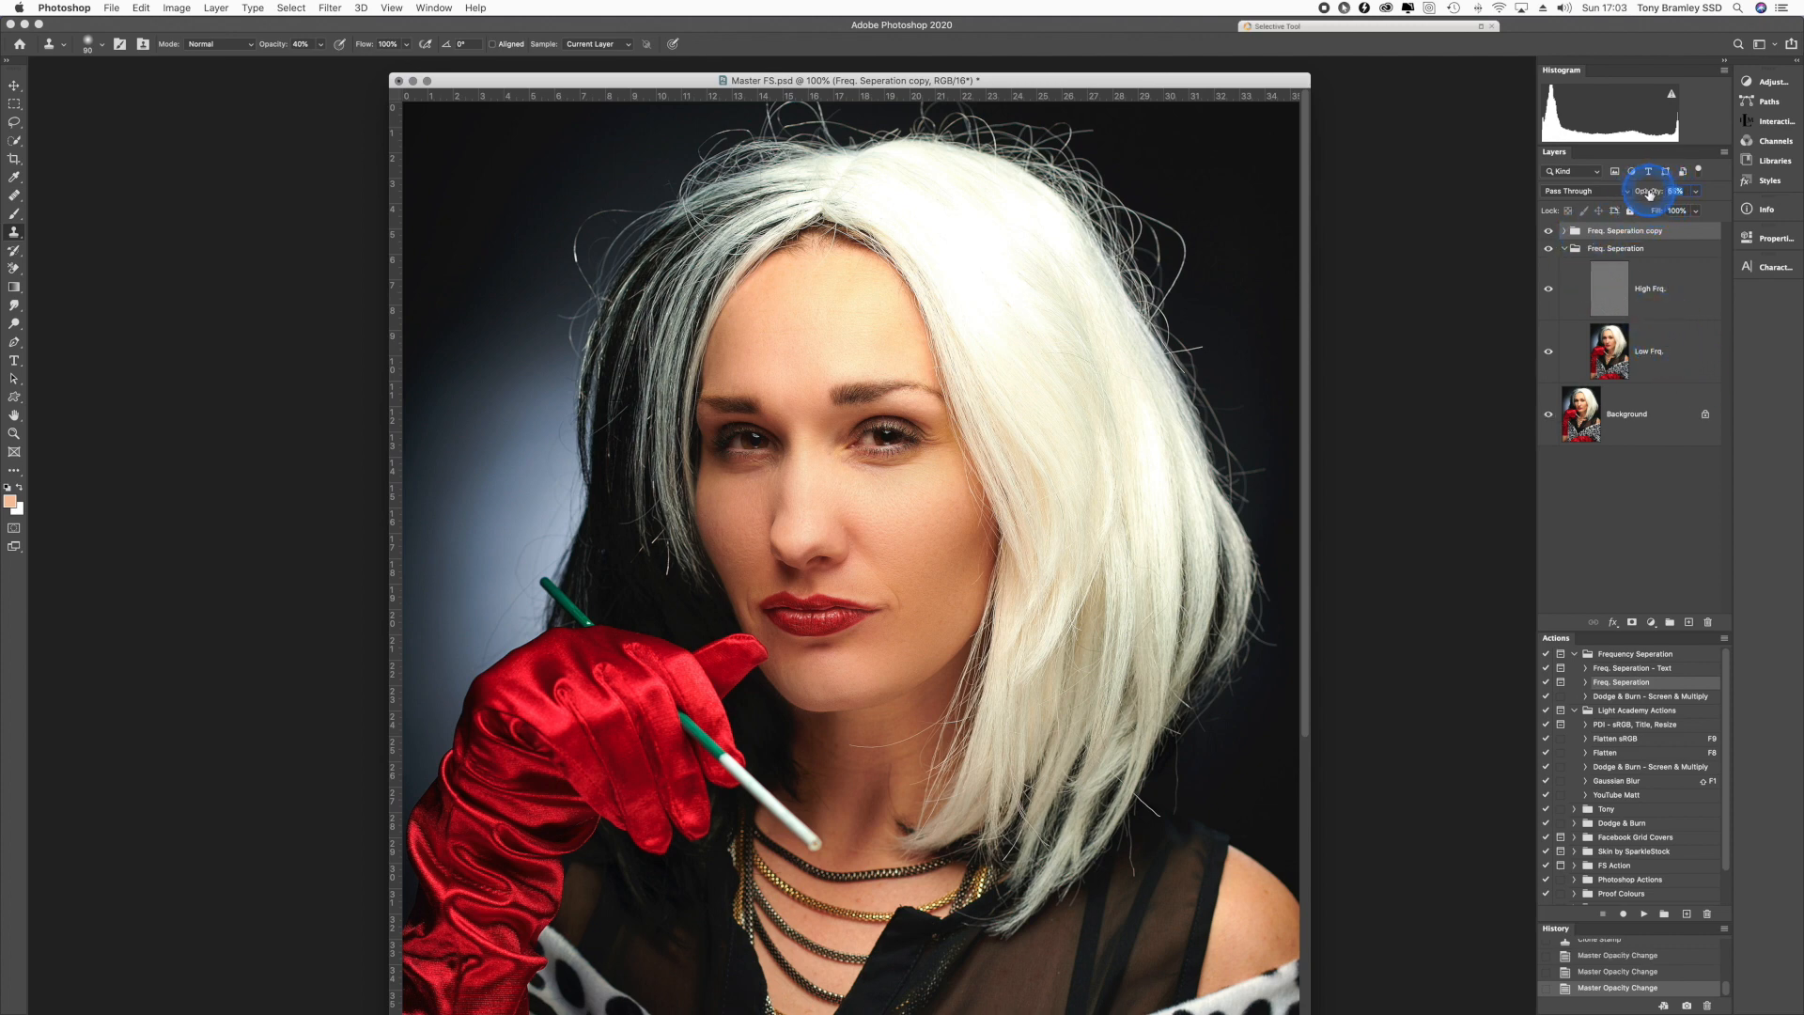
{"action": "left_click_drag", "start_coordinate": [1650, 194], "coordinate": [1647, 194]}
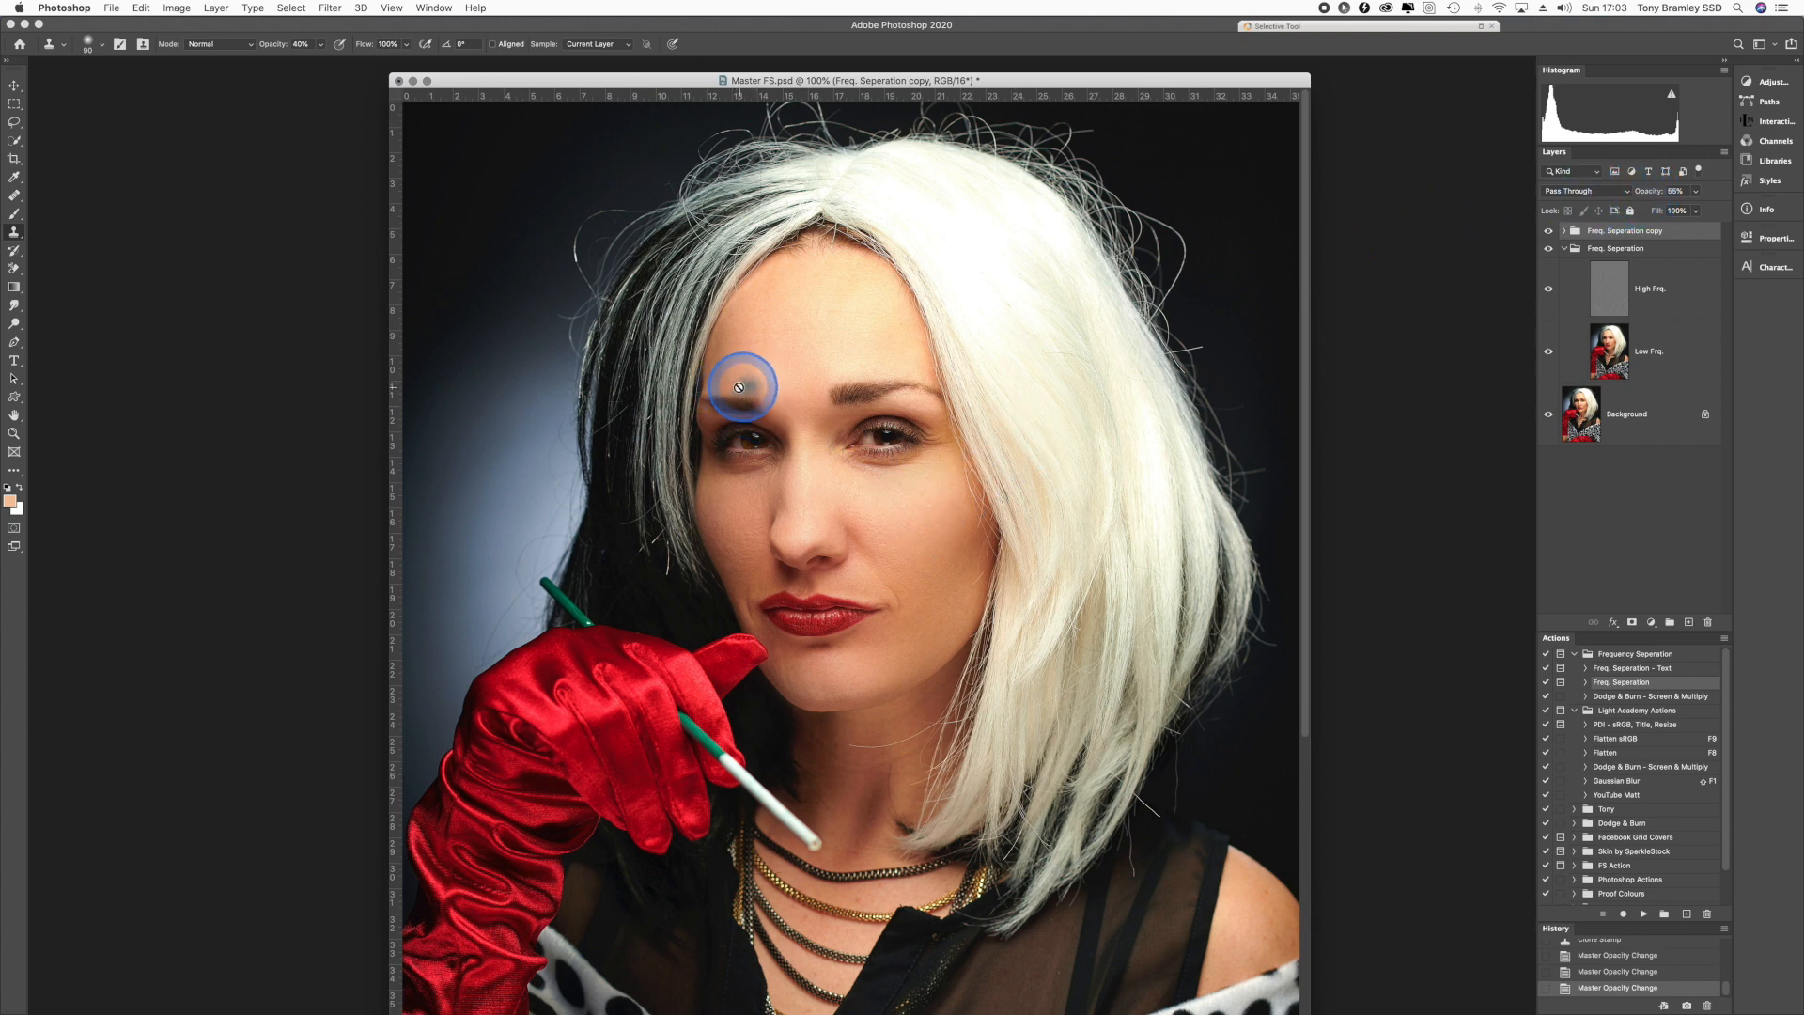
{"action": "left_click", "coordinate": [14, 85]}
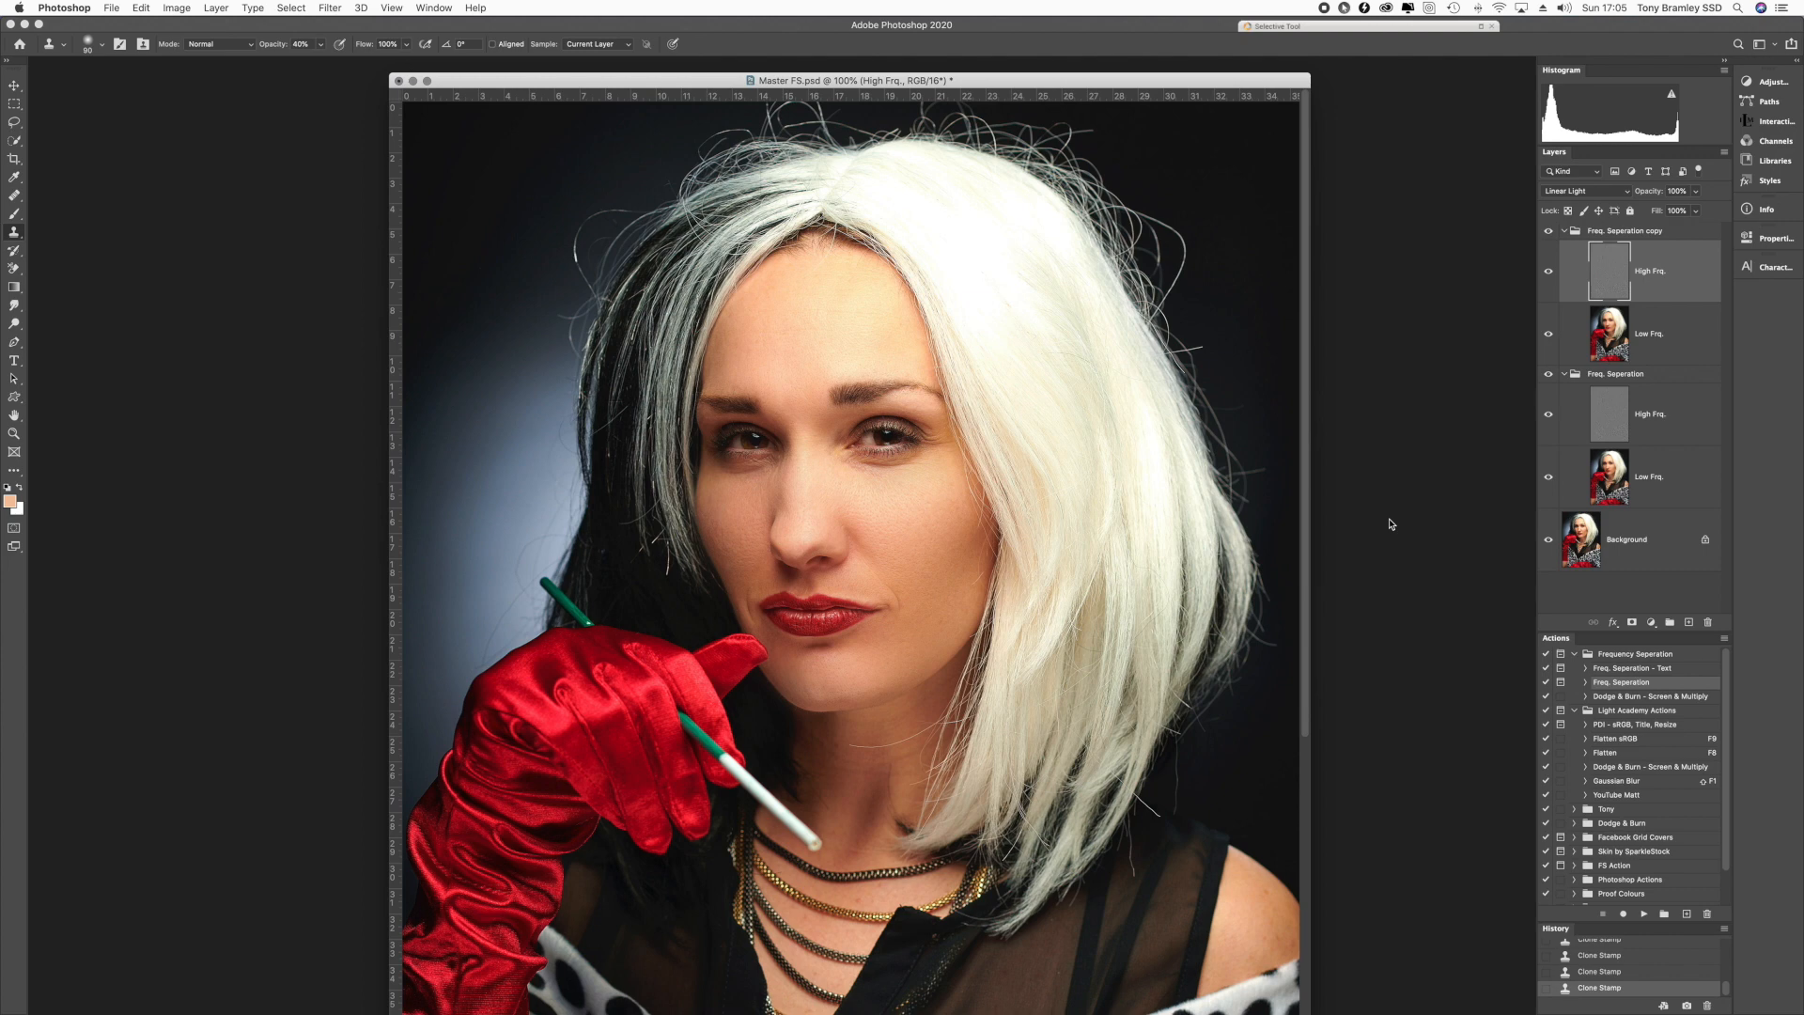
- Duplicate the Master FS.psd document as Master FS copy and minimize the original document's window
{"action": "left_click_drag", "start_coordinate": [1214, 83], "coordinate": [961, 78]}
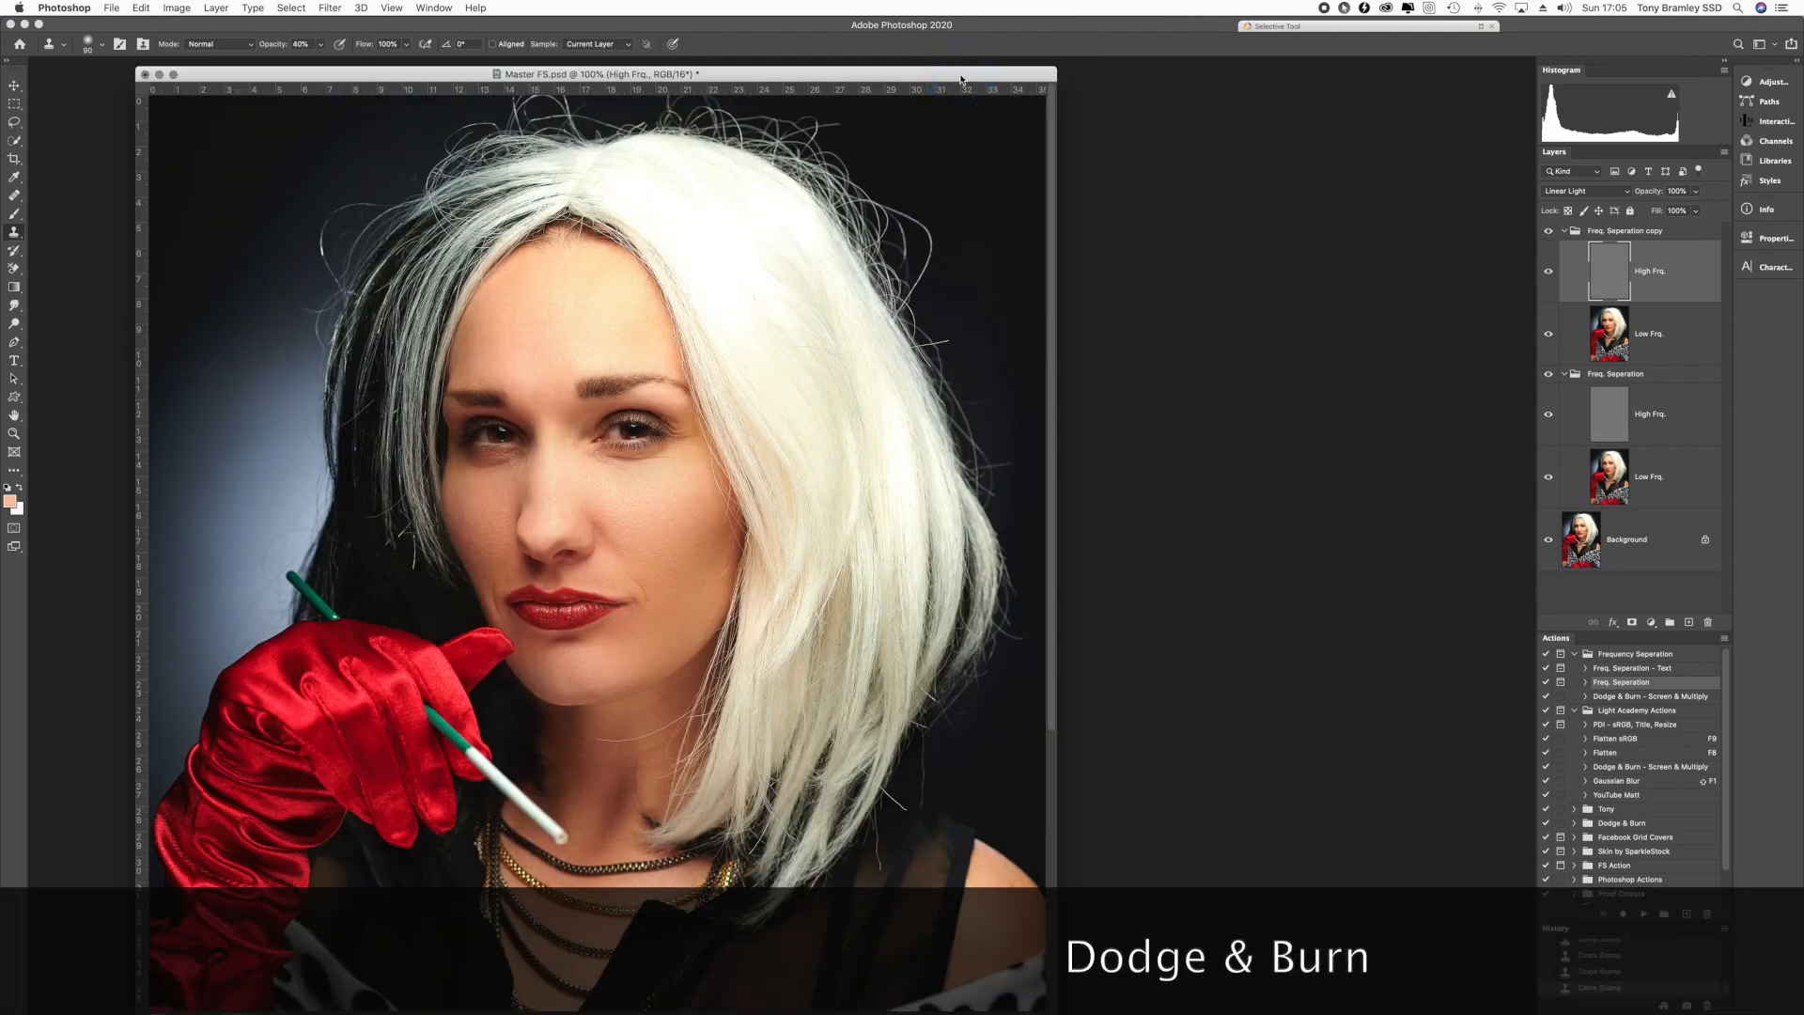
{"action": "right_click", "coordinate": [961, 78]}
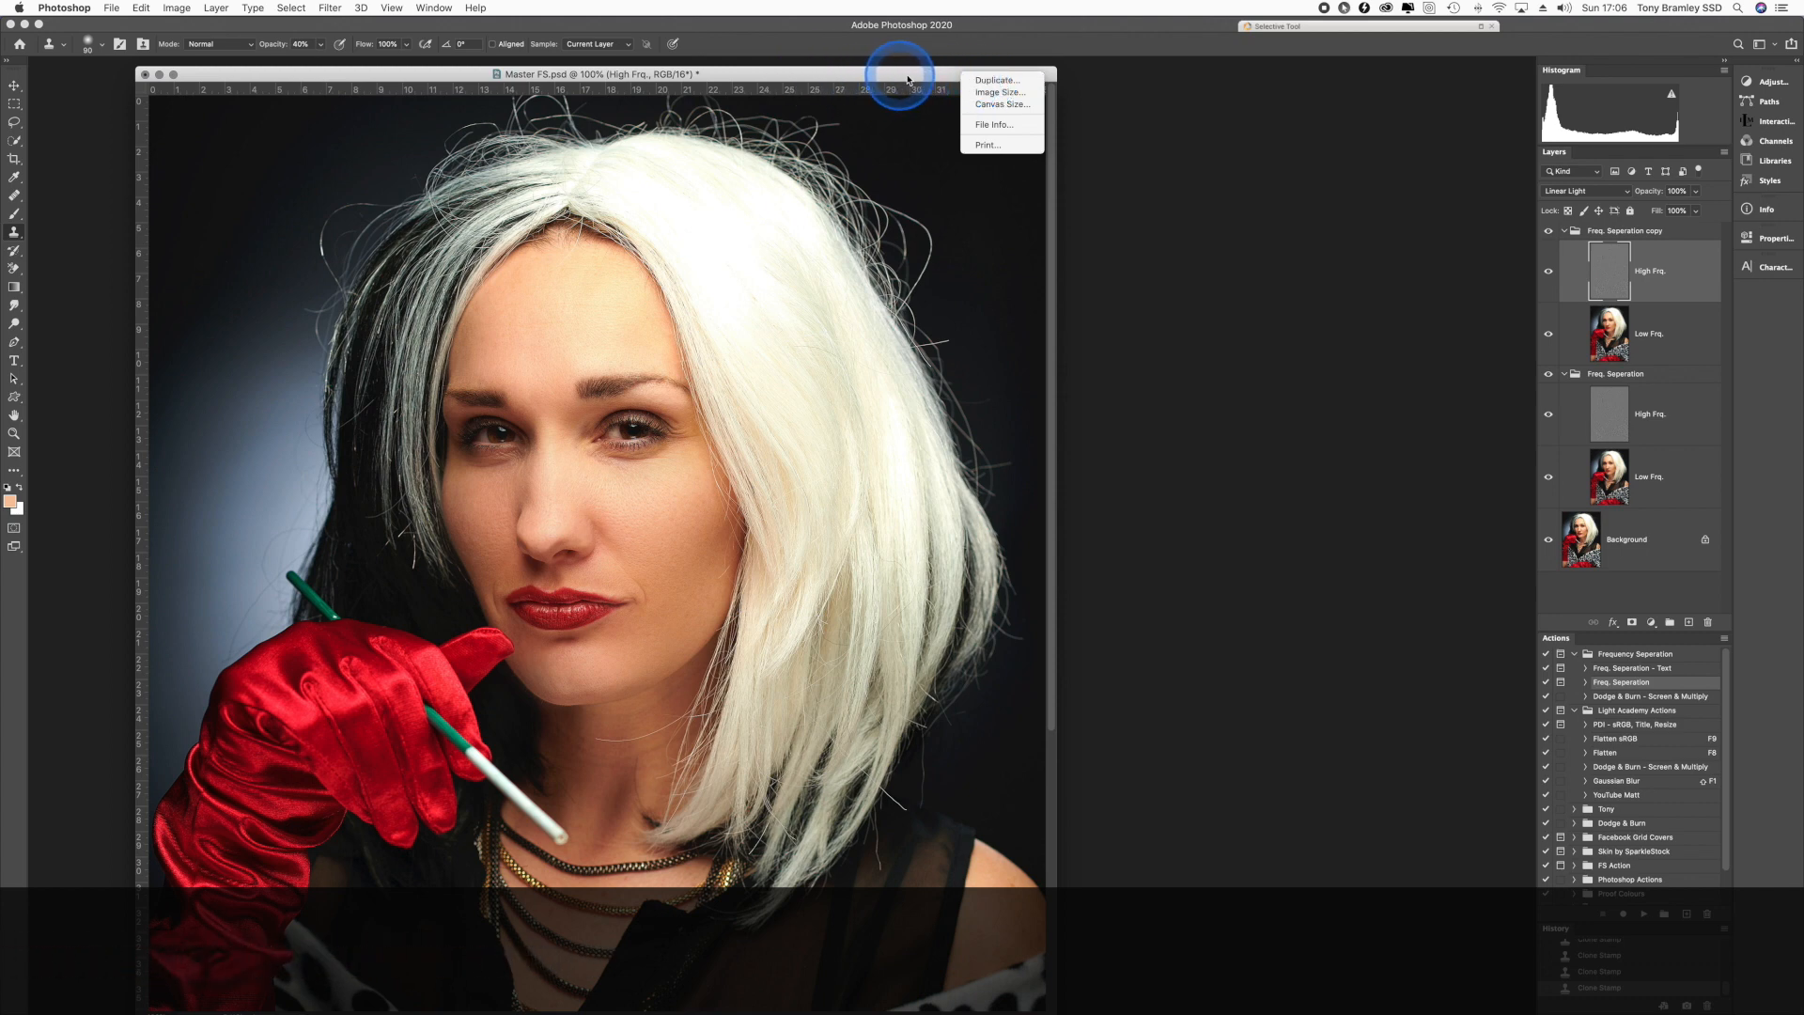
{"action": "left_click", "coordinate": [987, 80]}
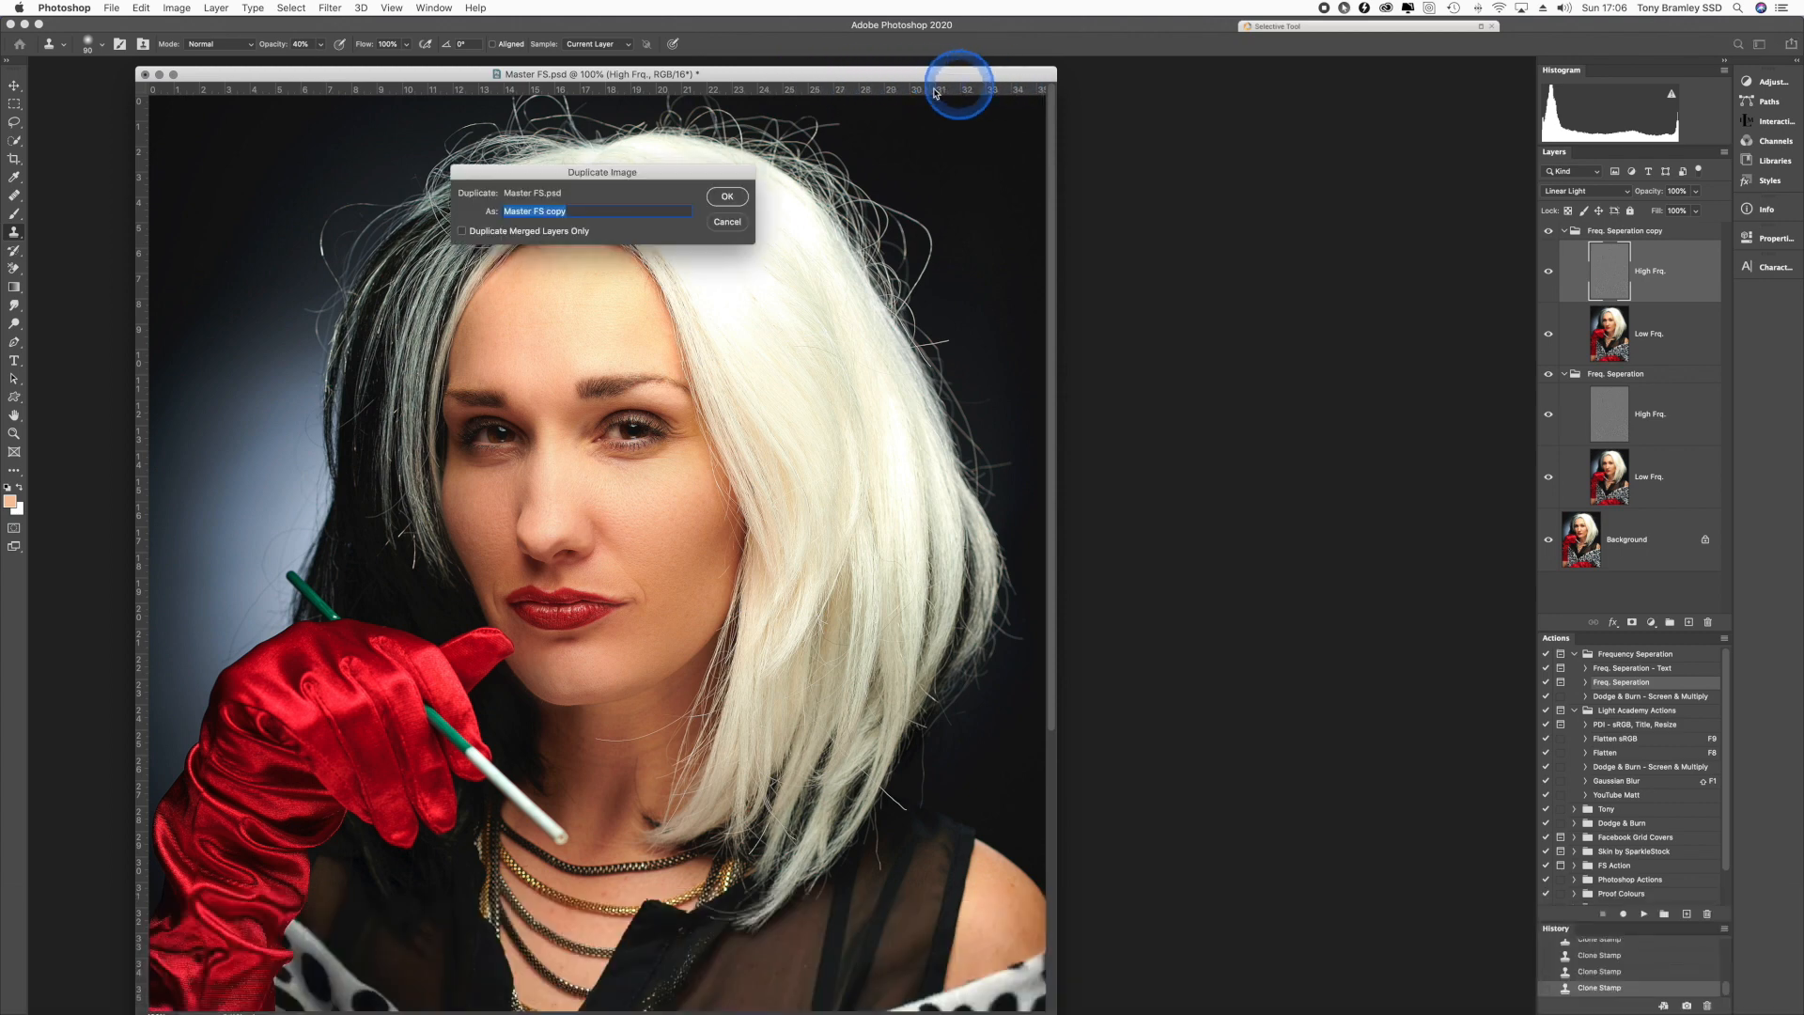
{"action": "left_click", "coordinate": [728, 195]}
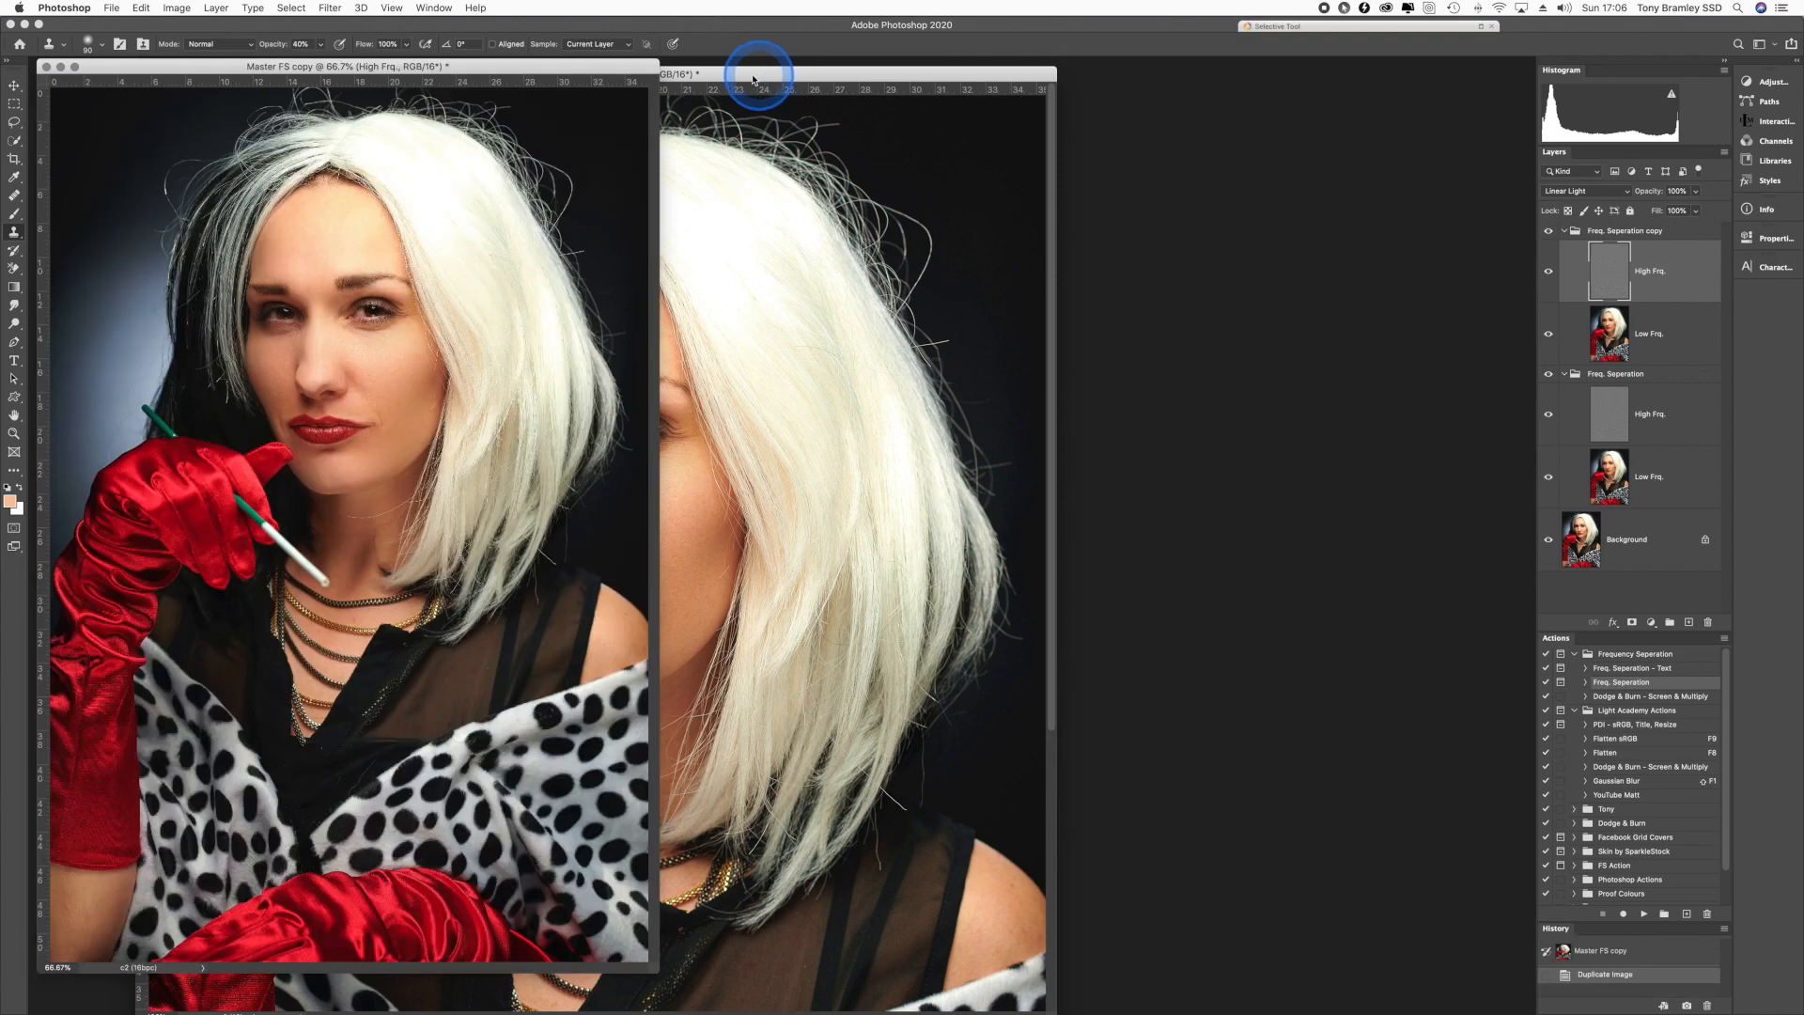
{"action": "left_click_drag", "start_coordinate": [608, 75], "coordinate": [1383, 75]}
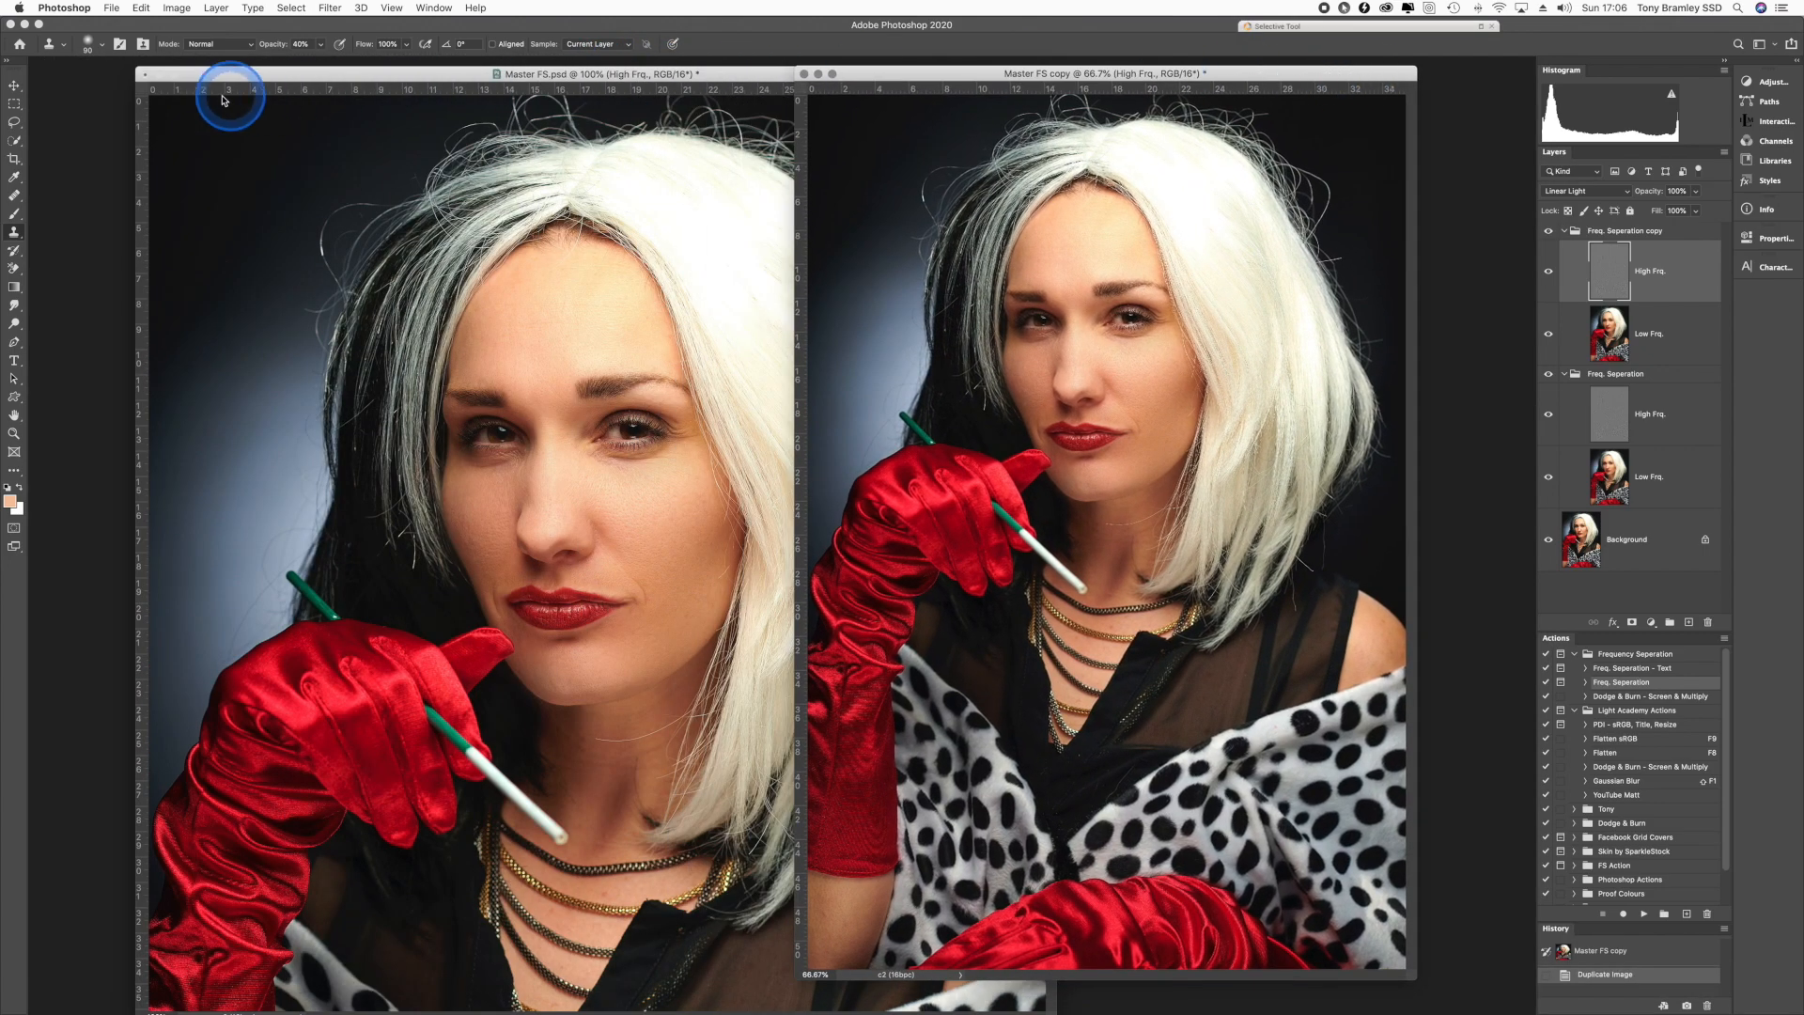
{"action": "left_click", "coordinate": [159, 79]}
{"action": "left_click", "coordinate": [159, 77]}
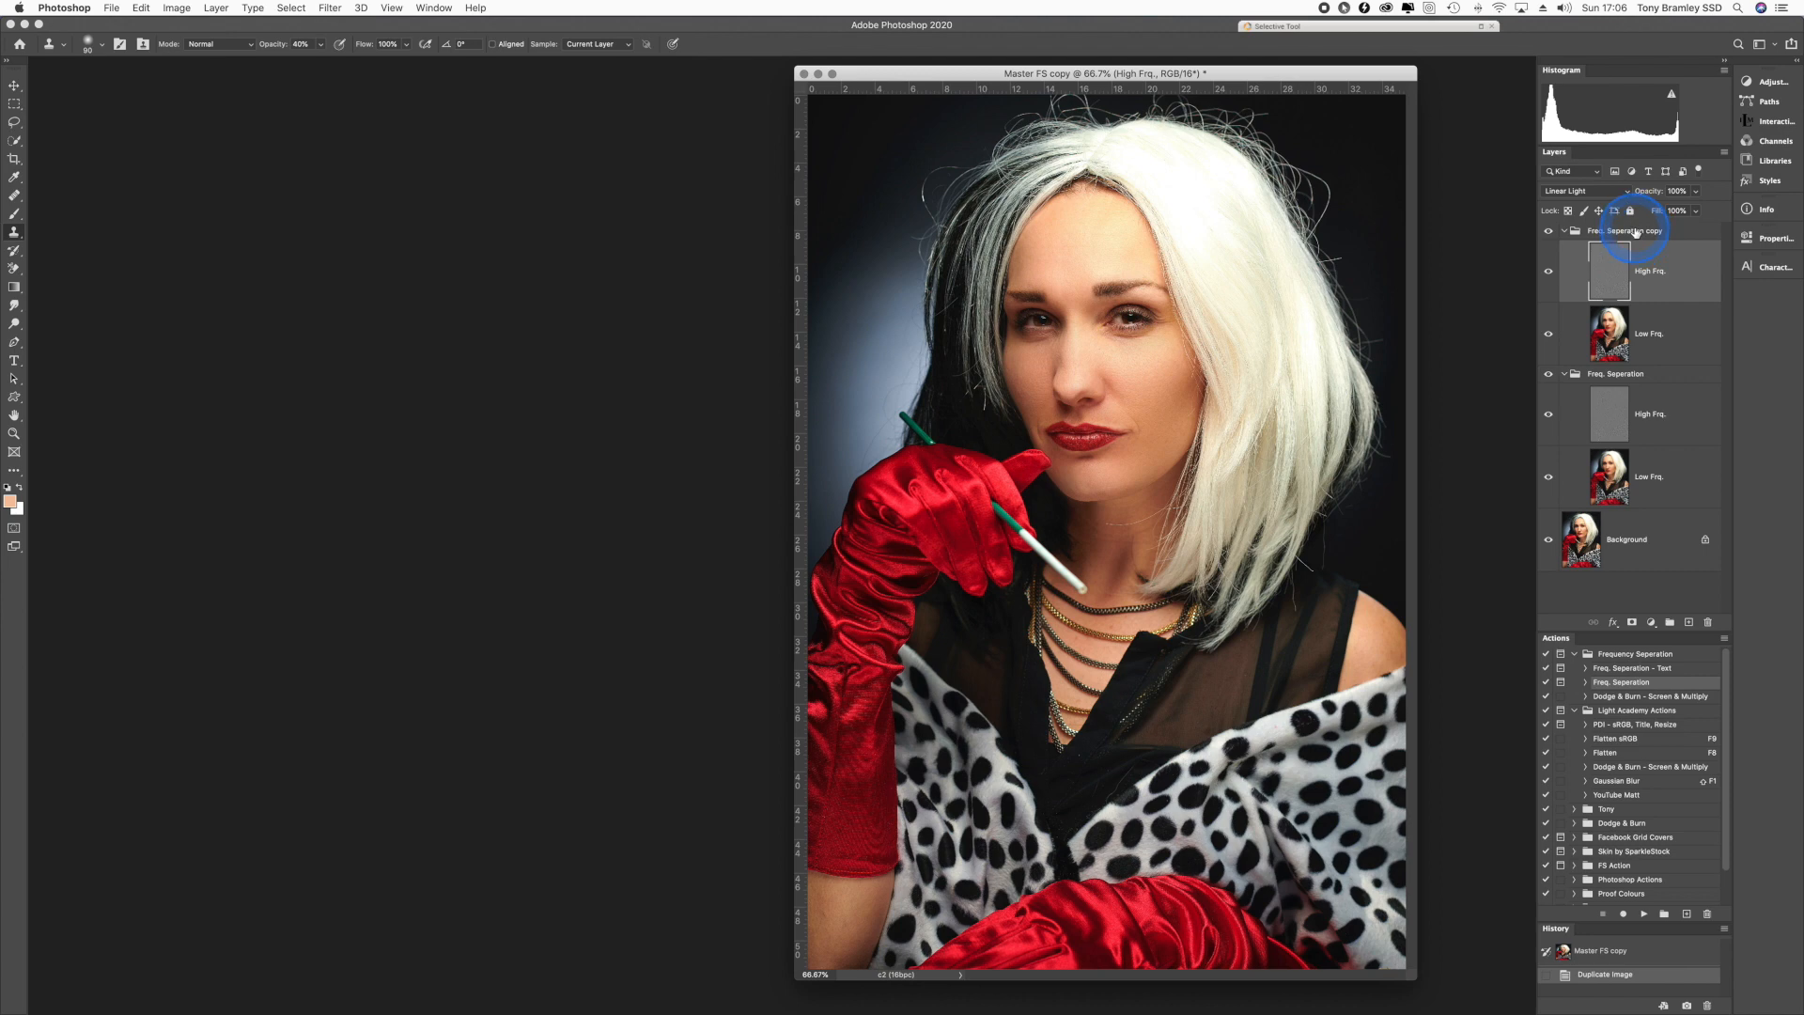
- Flatten Master FS copy and run the Dodge & Burn - Screen & Multiply action on it
{"action": "left_click", "coordinate": [216, 7]}
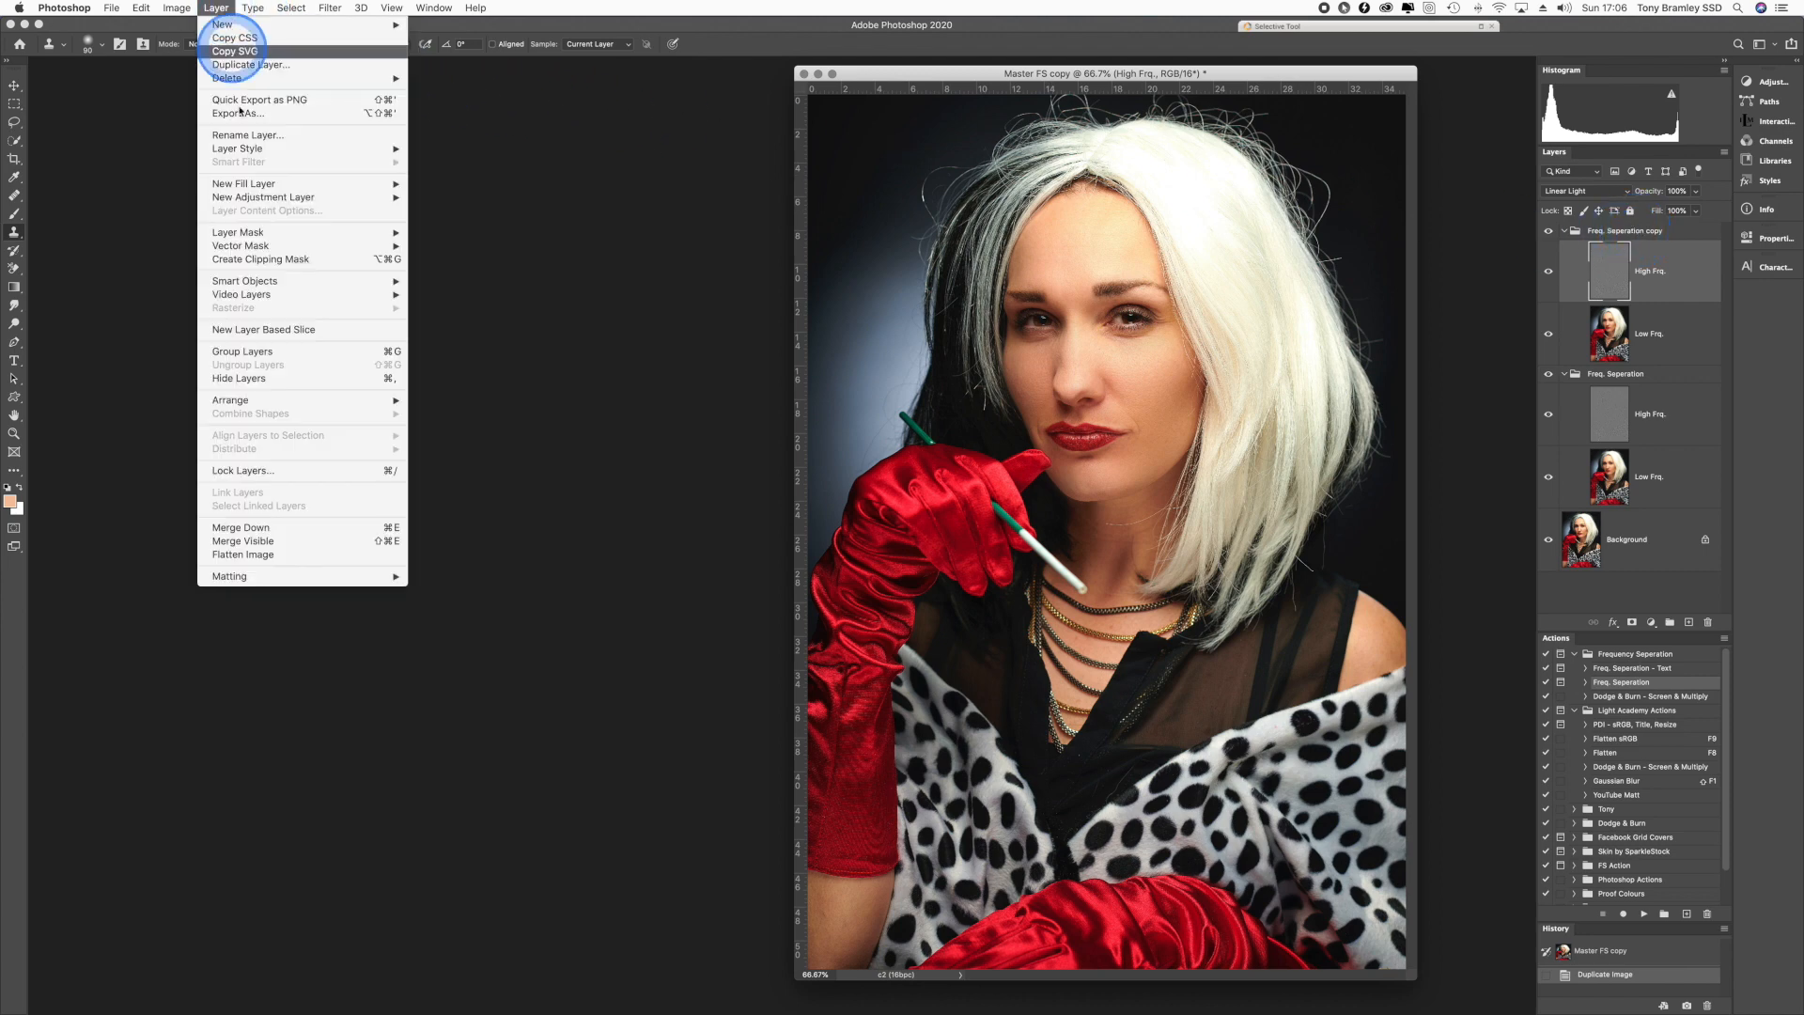
{"action": "left_click", "coordinate": [268, 555]}
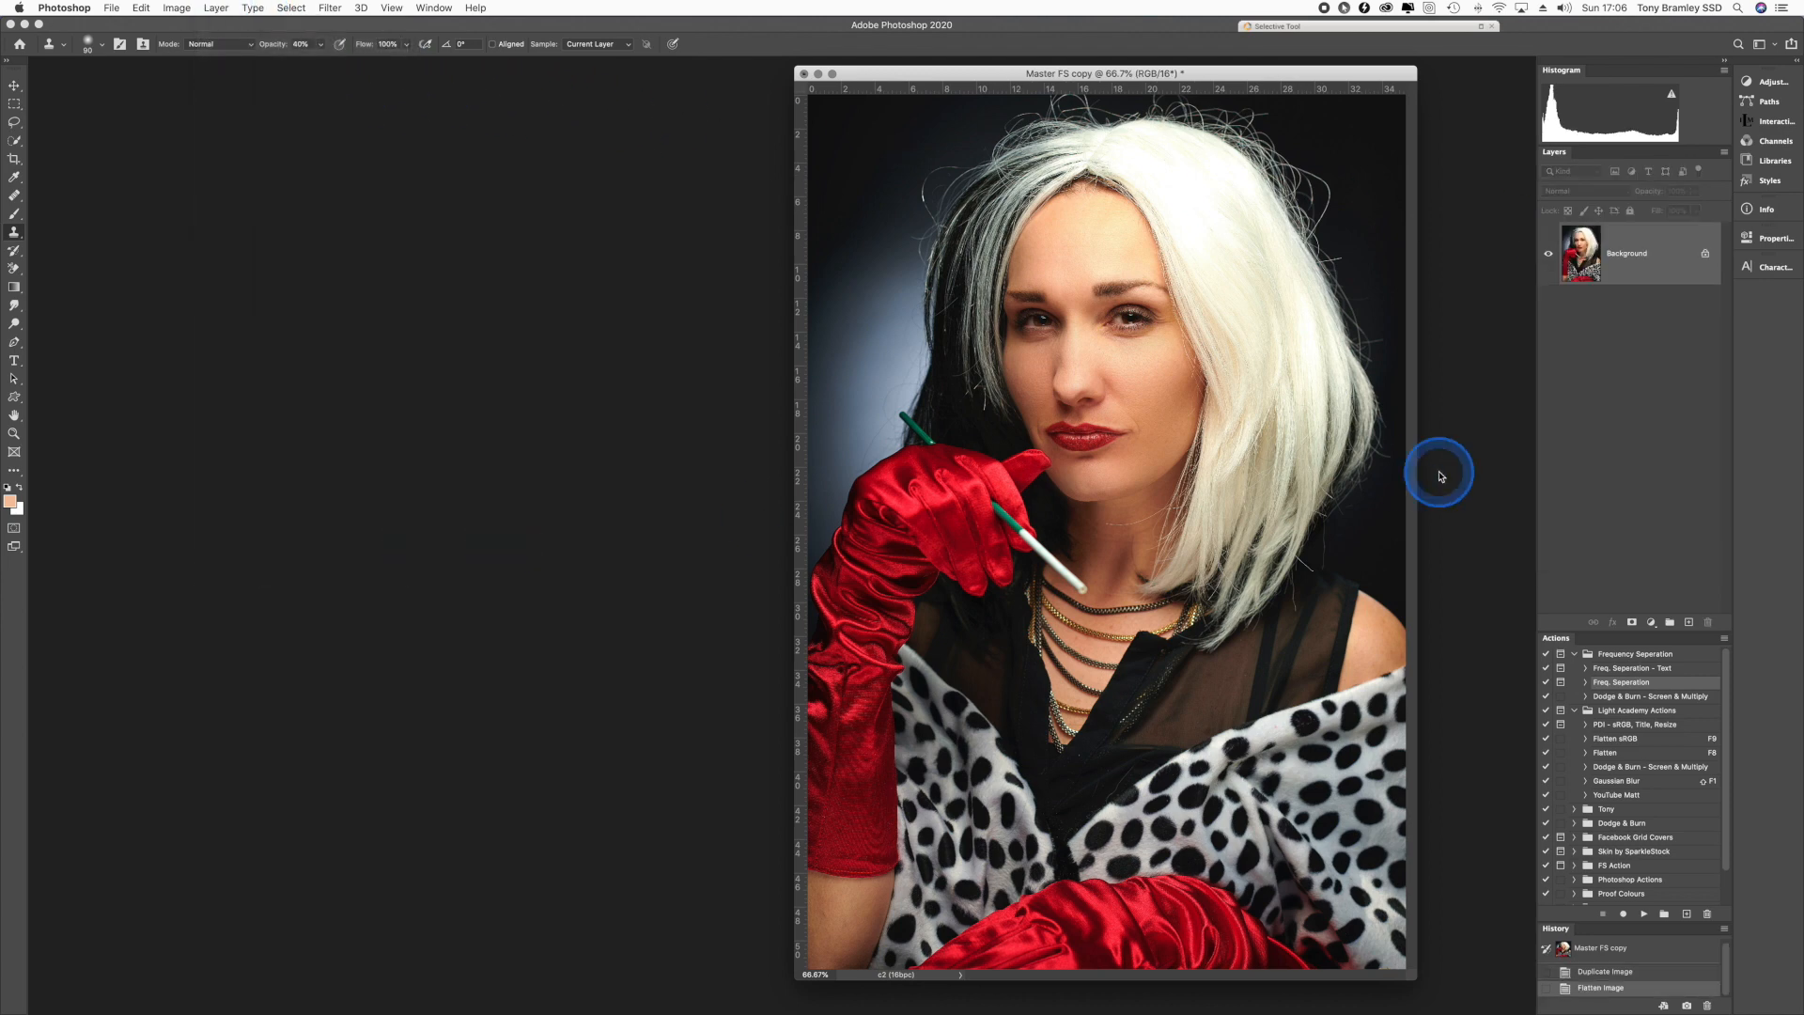
{"action": "left_click", "coordinate": [1601, 699]}
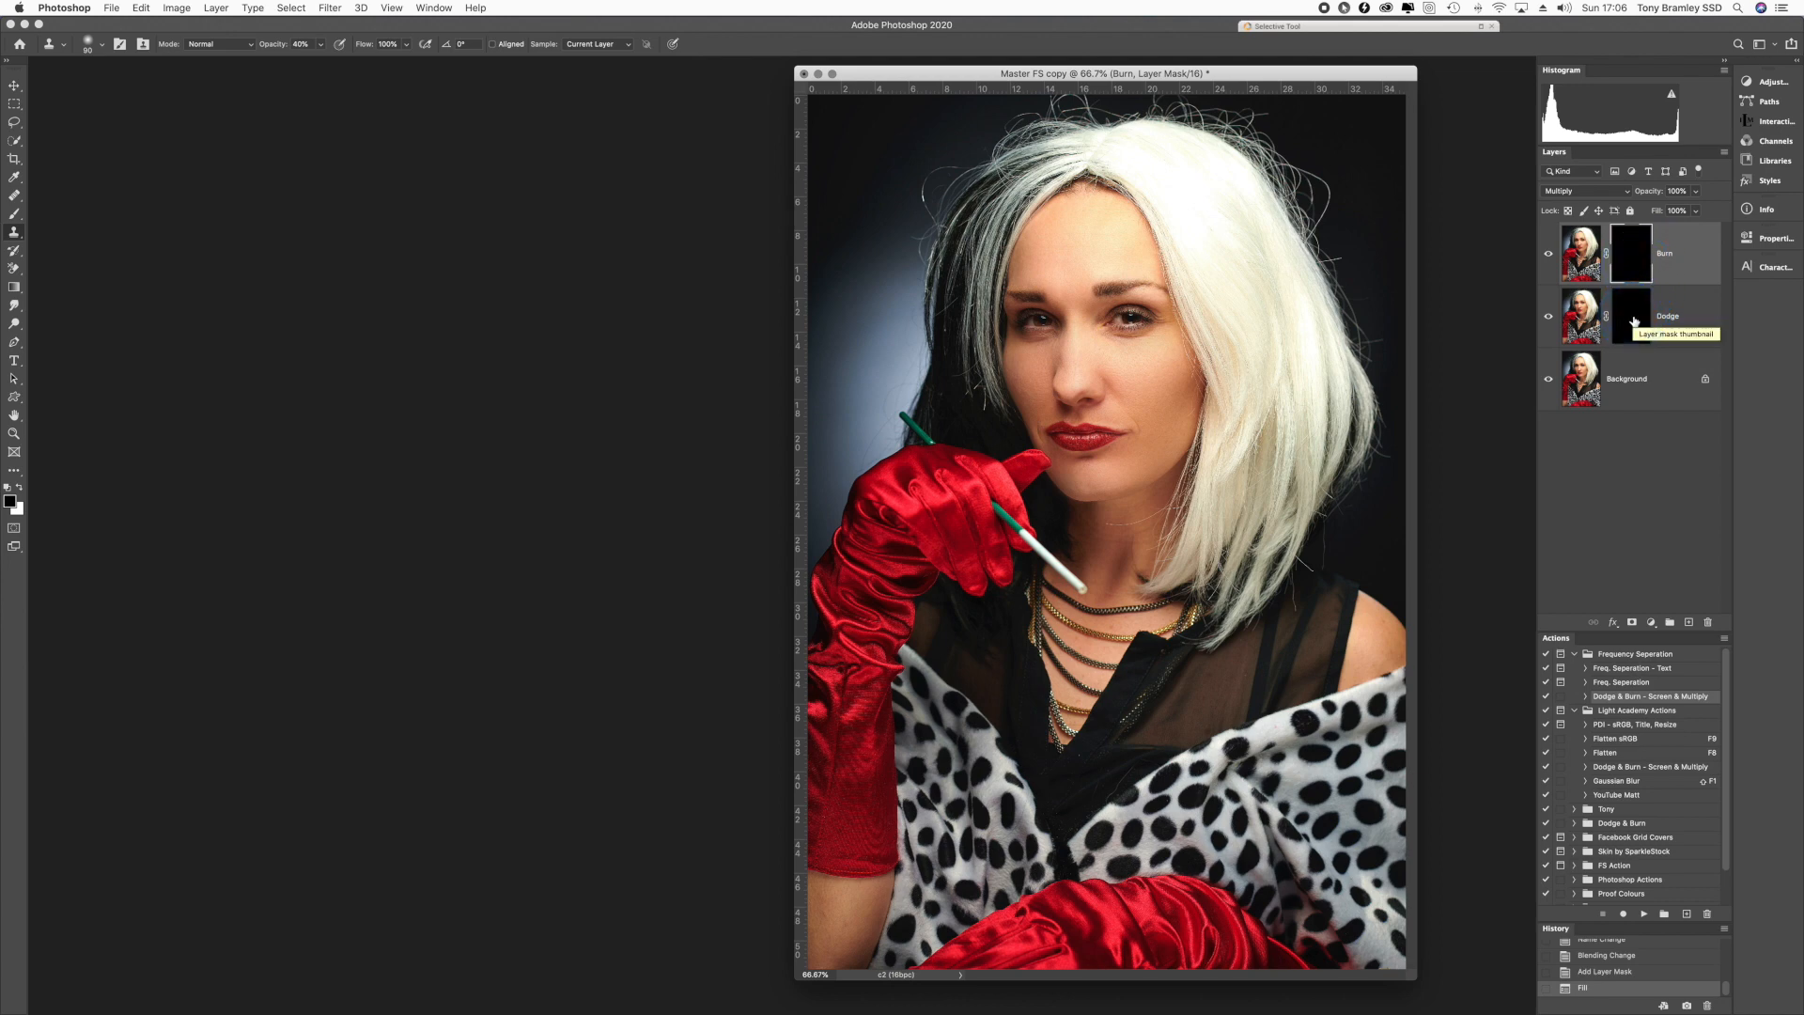
- Set up the Brush tool with a white foreground colour, a size of 400 and 20% opacity for painting on the masks
{"action": "key", "text": "b"}
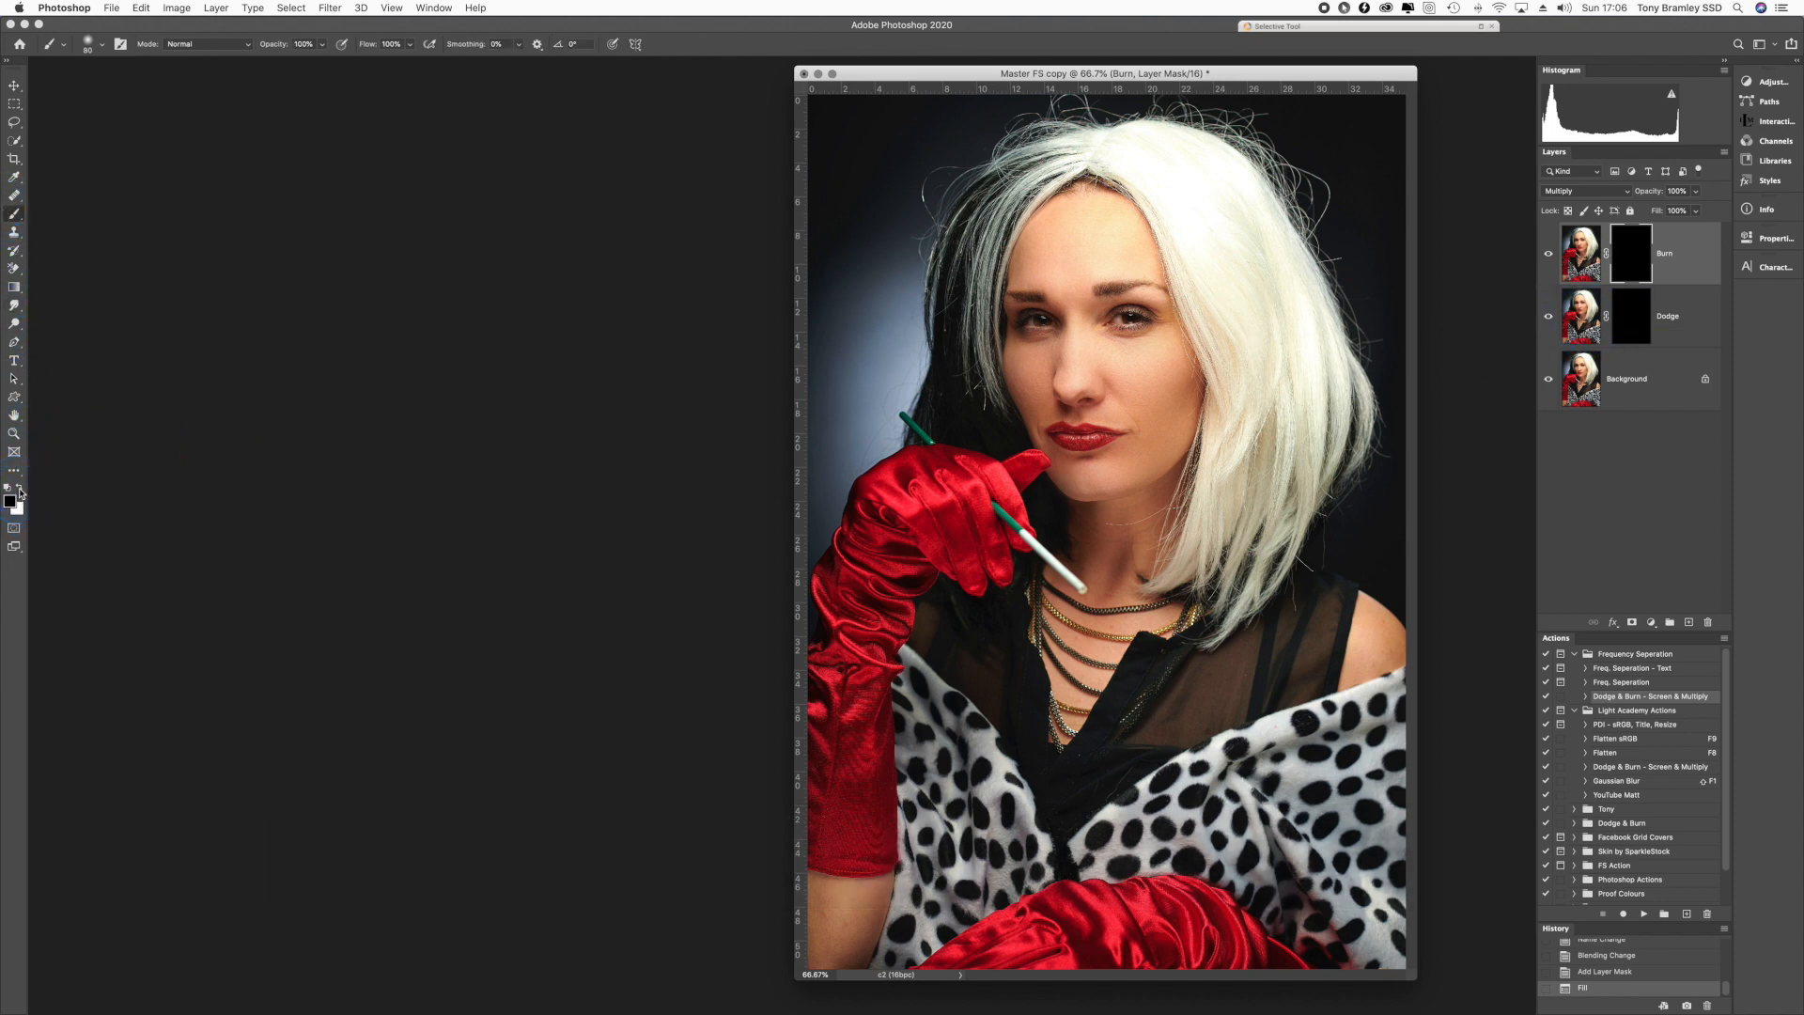
{"action": "key", "text": "x"}
{"action": "key", "text": "x"}
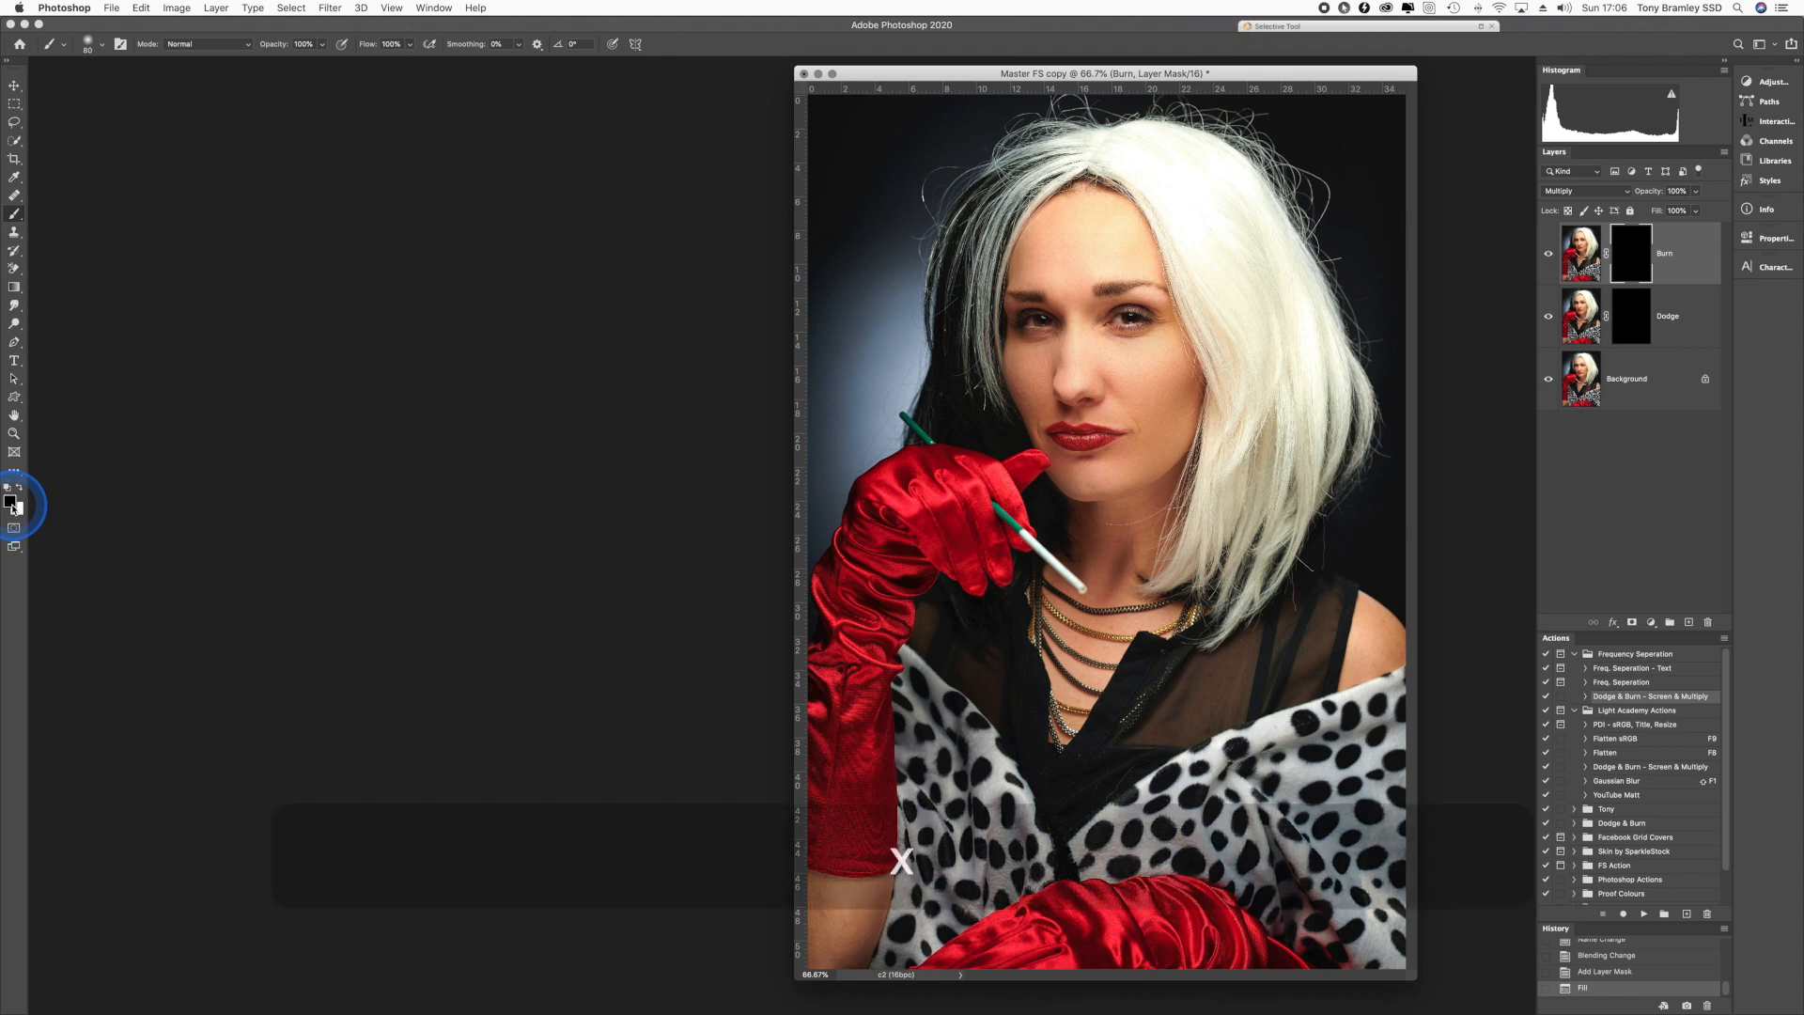
{"action": "key", "text": "x"}
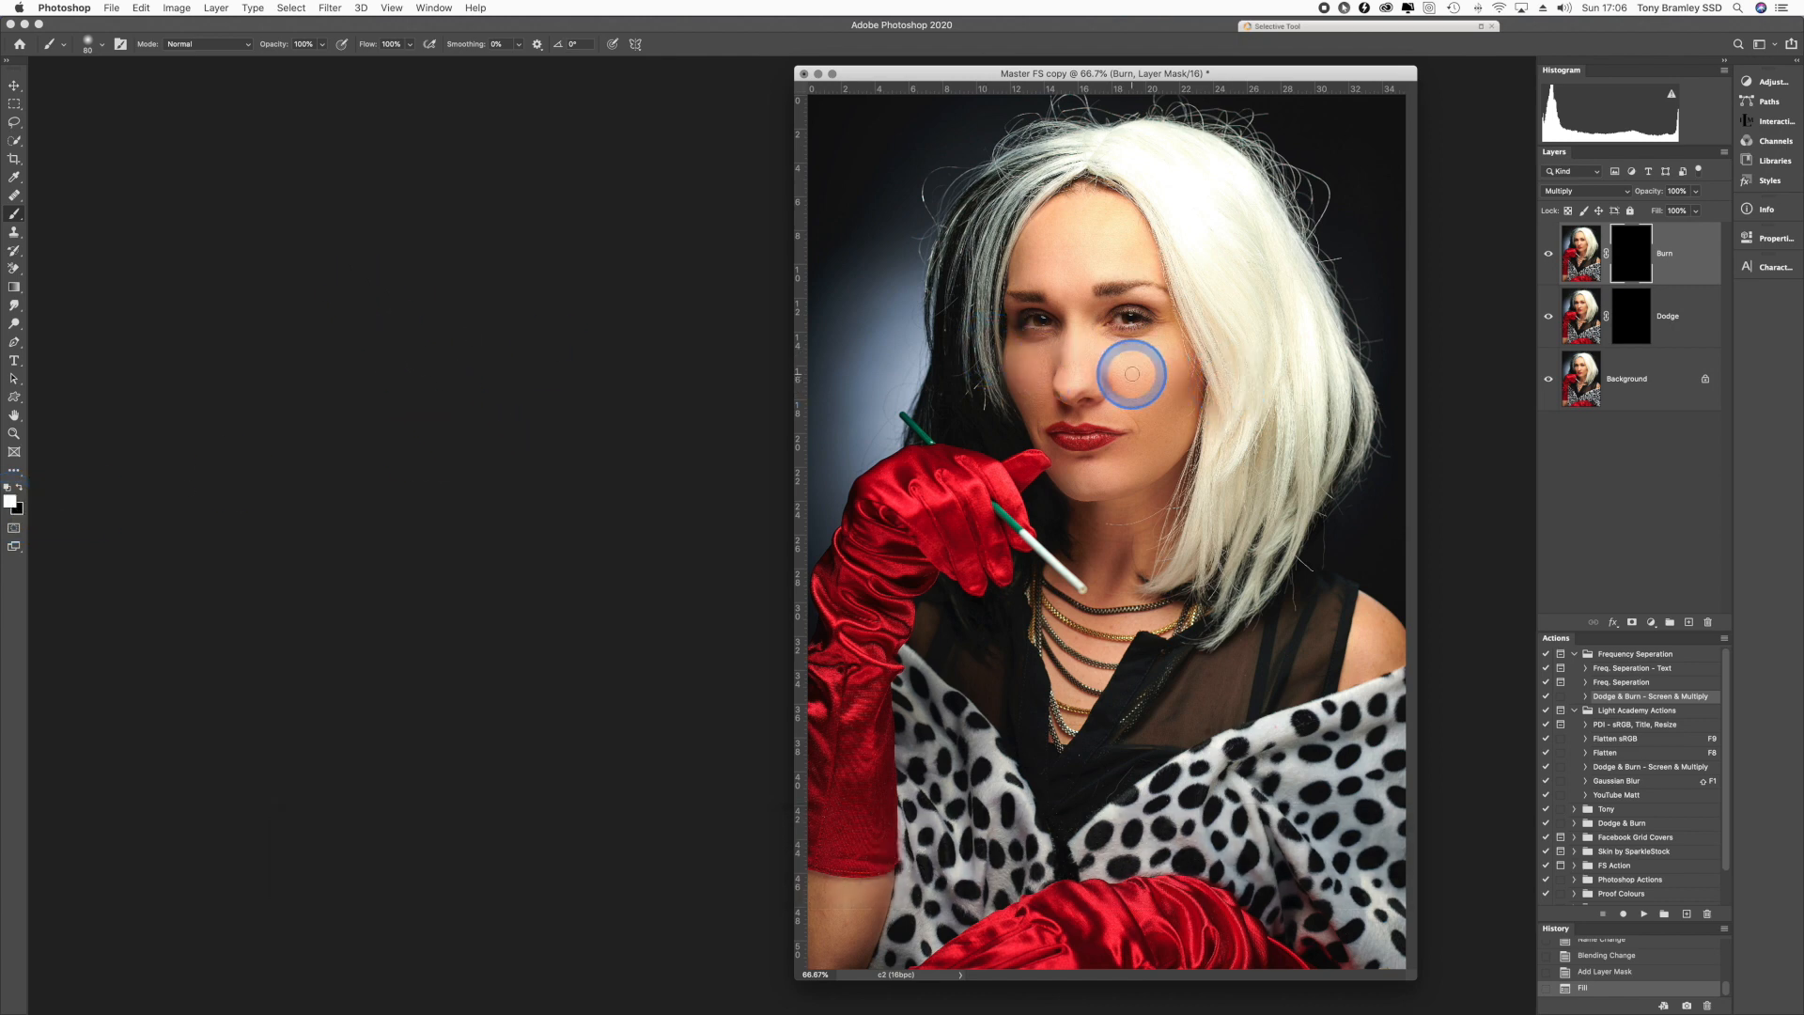
{"action": "key", "text": "bracketright"}
{"action": "key", "text": "bracketright"}
{"action": "key", "text": "bracketright"}
{"action": "key", "text": "bracketright"}
{"action": "key", "text": "bracketright"}
{"action": "key", "text": "bracketright"}
{"action": "key", "text": "bracketright"}
{"action": "key", "text": "bracketright"}
{"action": "key", "text": "bracketright"}
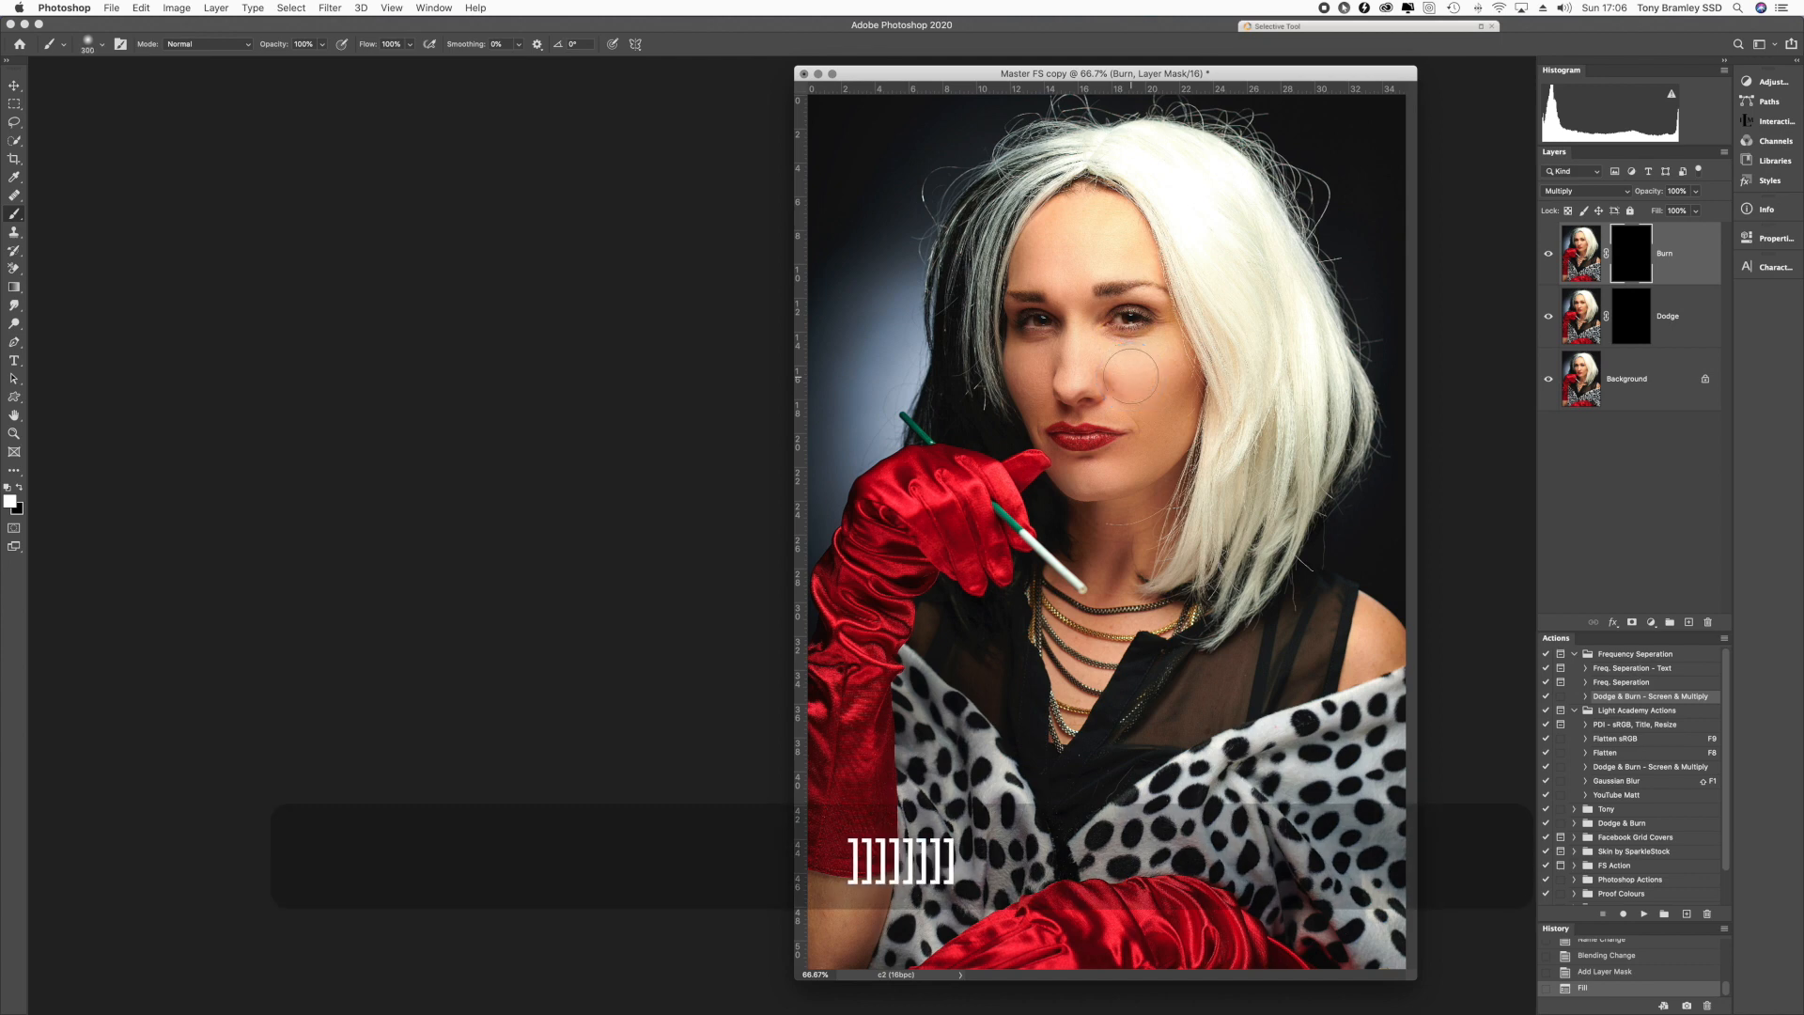
{"action": "key", "text": "bracketright"}
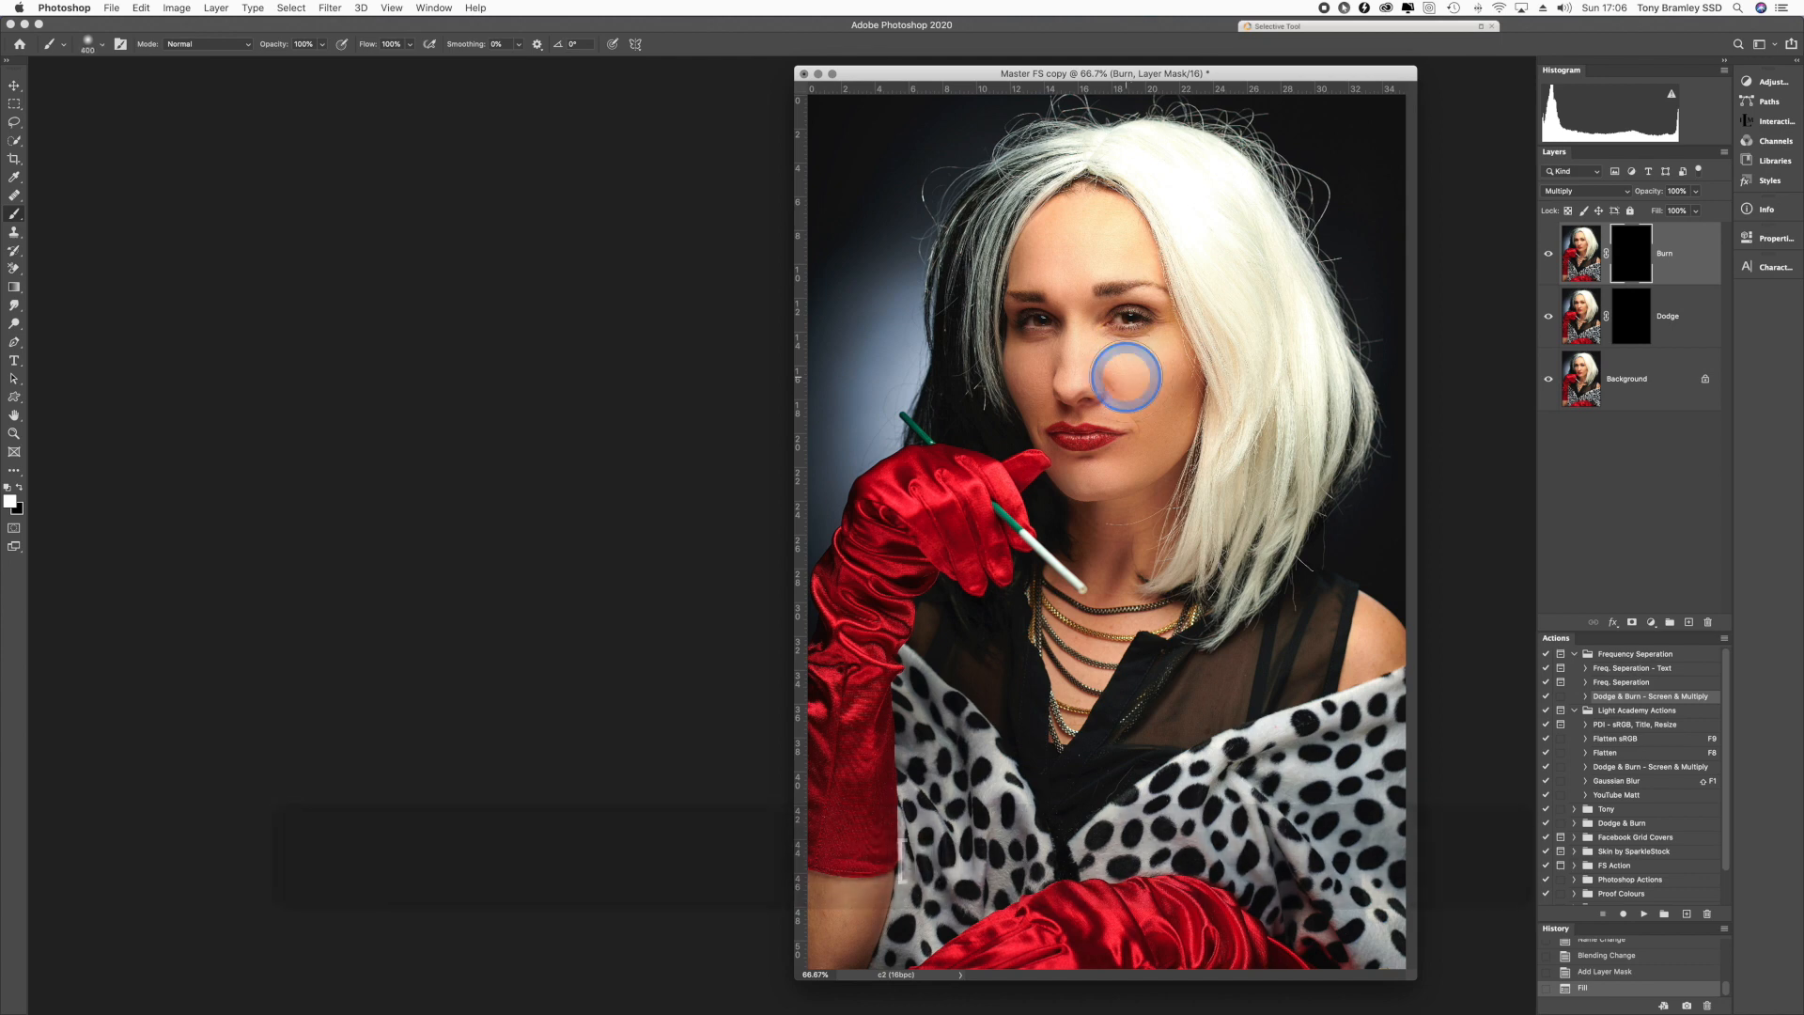
{"action": "key", "text": "bracketleft"}
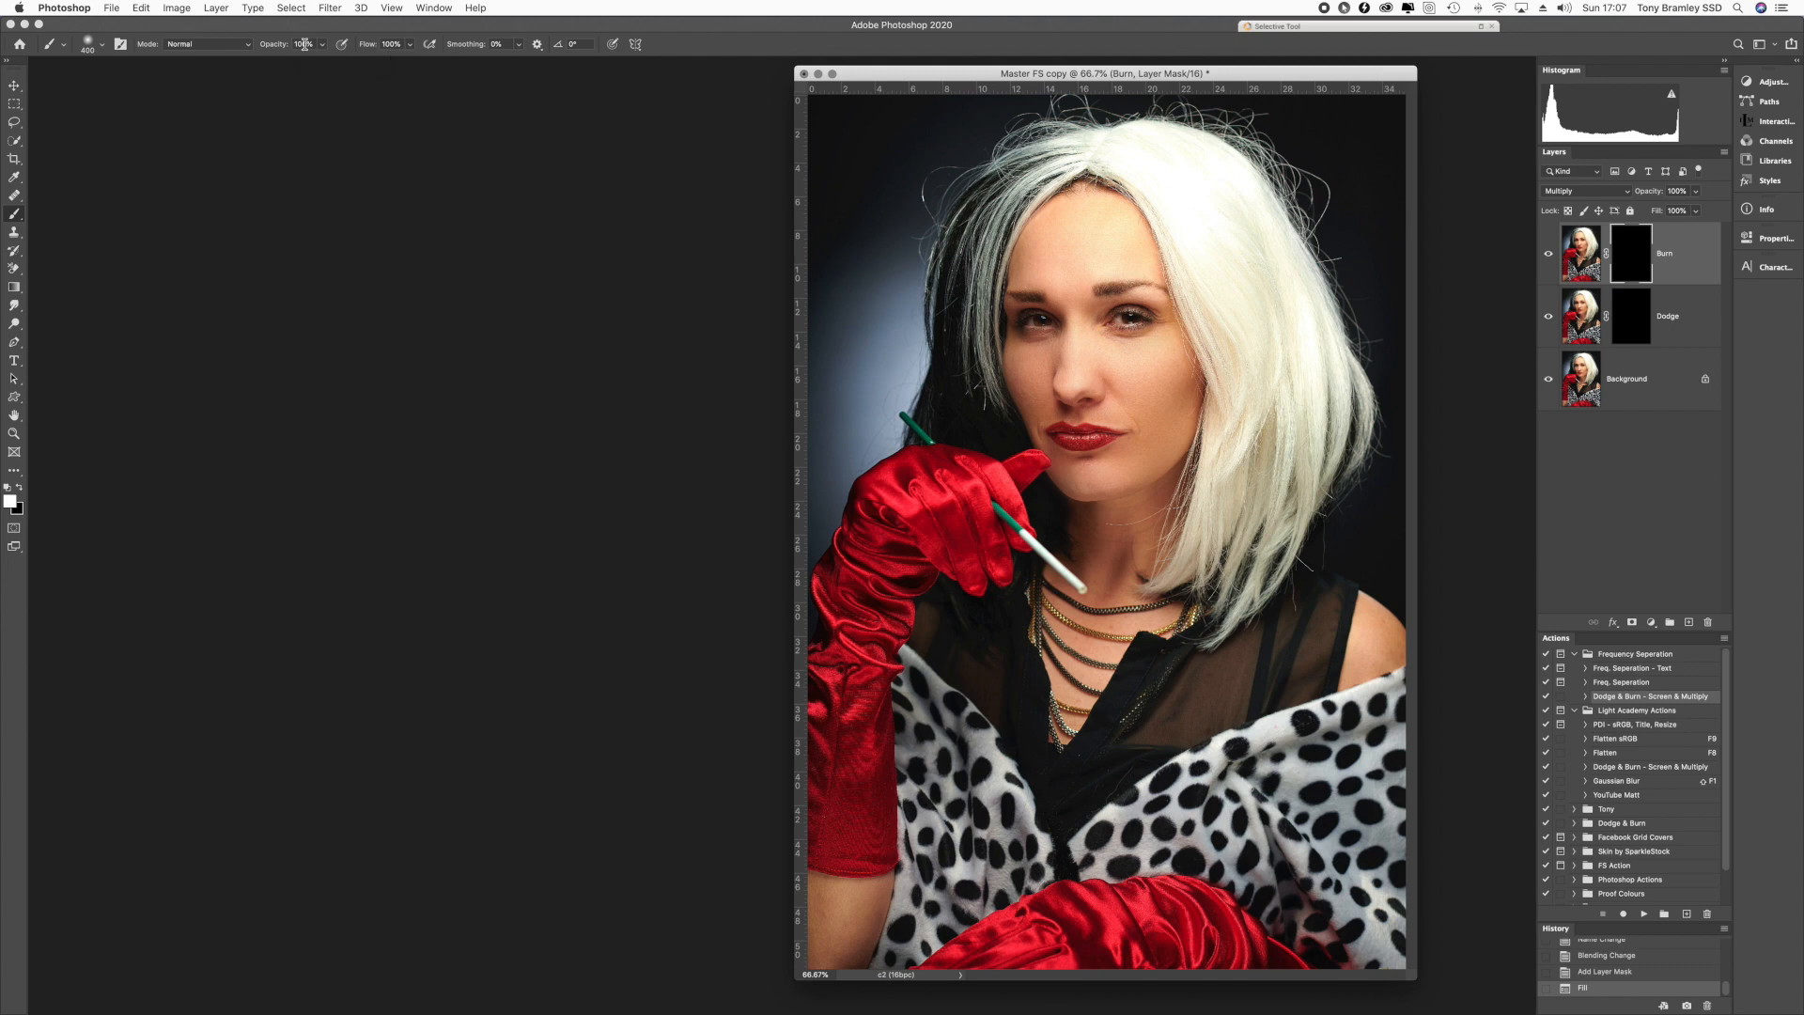
{"action": "key", "text": "2"}
- Paint on the Burn layer's mask over the face, enlarging the brush to darken the bright area of the forehead
{"action": "left_click", "coordinate": [1643, 270]}
{"action": "mouse_move", "coordinate": [964, 392]}
{"action": "left_mouse_down"}
{"action": "mouse_move", "coordinate": [1000, 340]}
{"action": "mouse_move", "coordinate": [1031, 451]}
{"action": "left_mouse_up"}
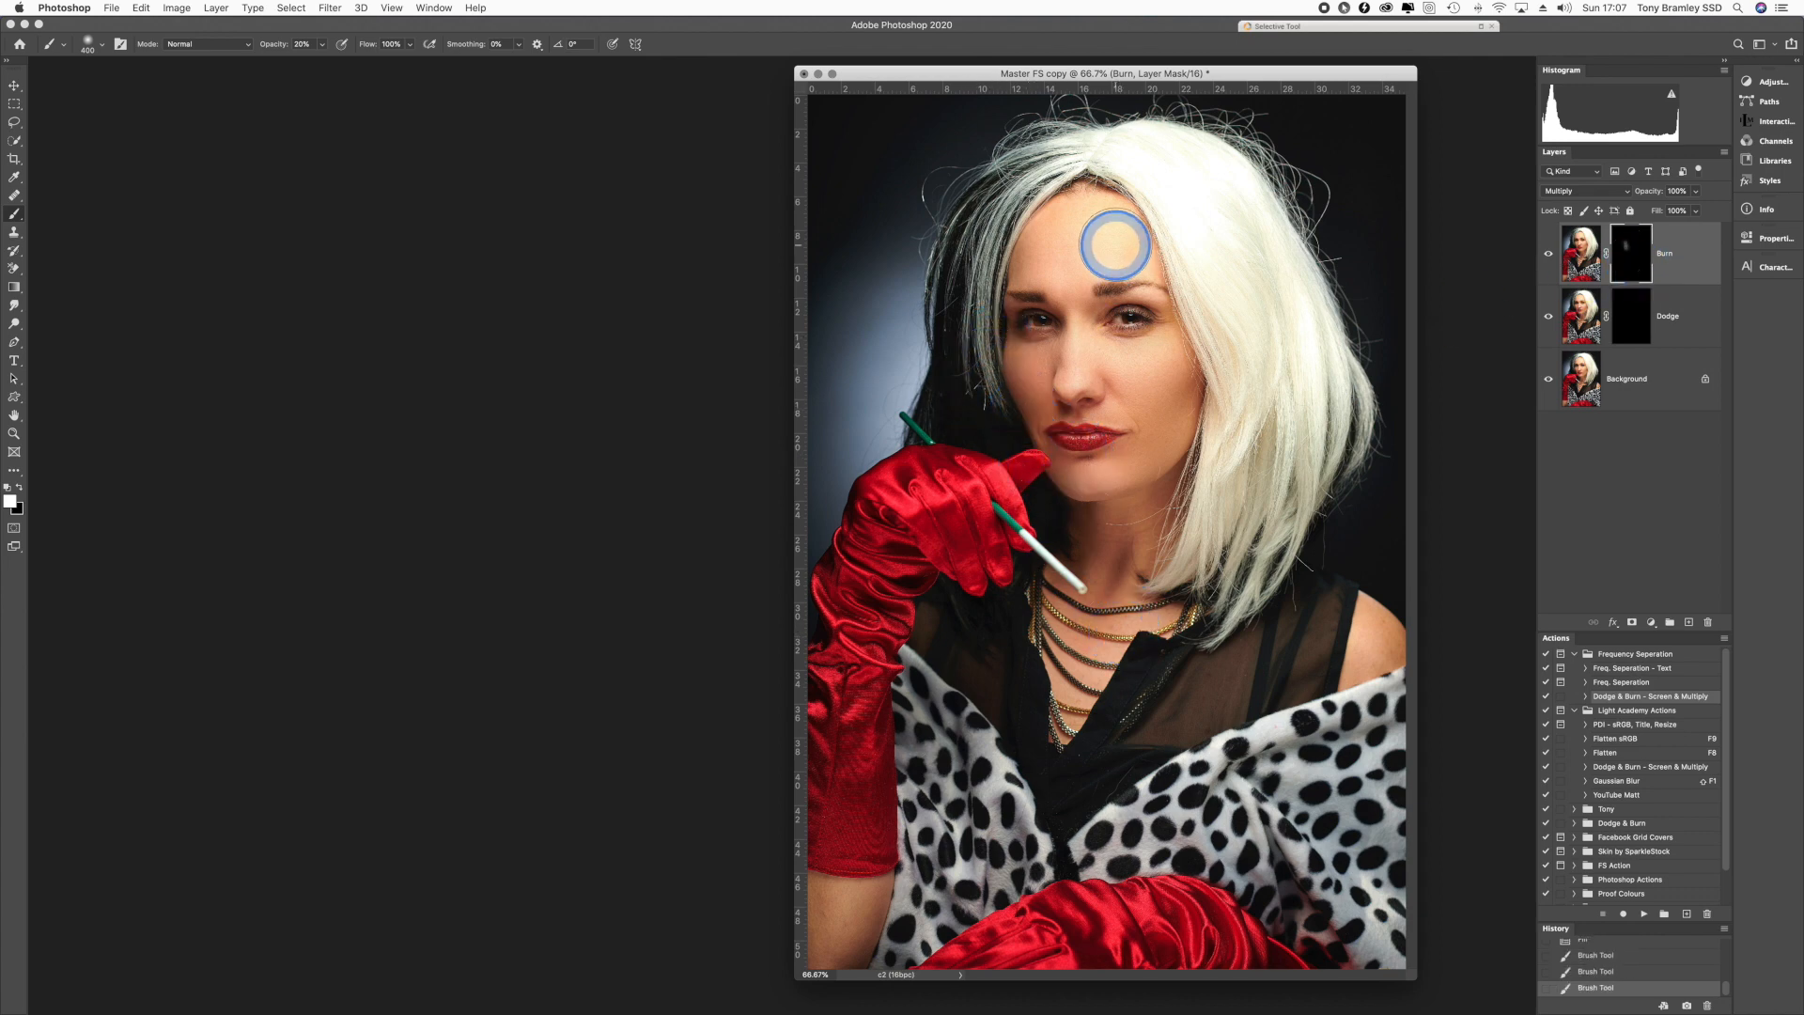
{"action": "key", "text": "]"}
{"action": "key", "text": "]"}
{"action": "key", "text": "]"}
{"action": "left_click_drag", "start_coordinate": [1090, 231], "coordinate": [1112, 236]}
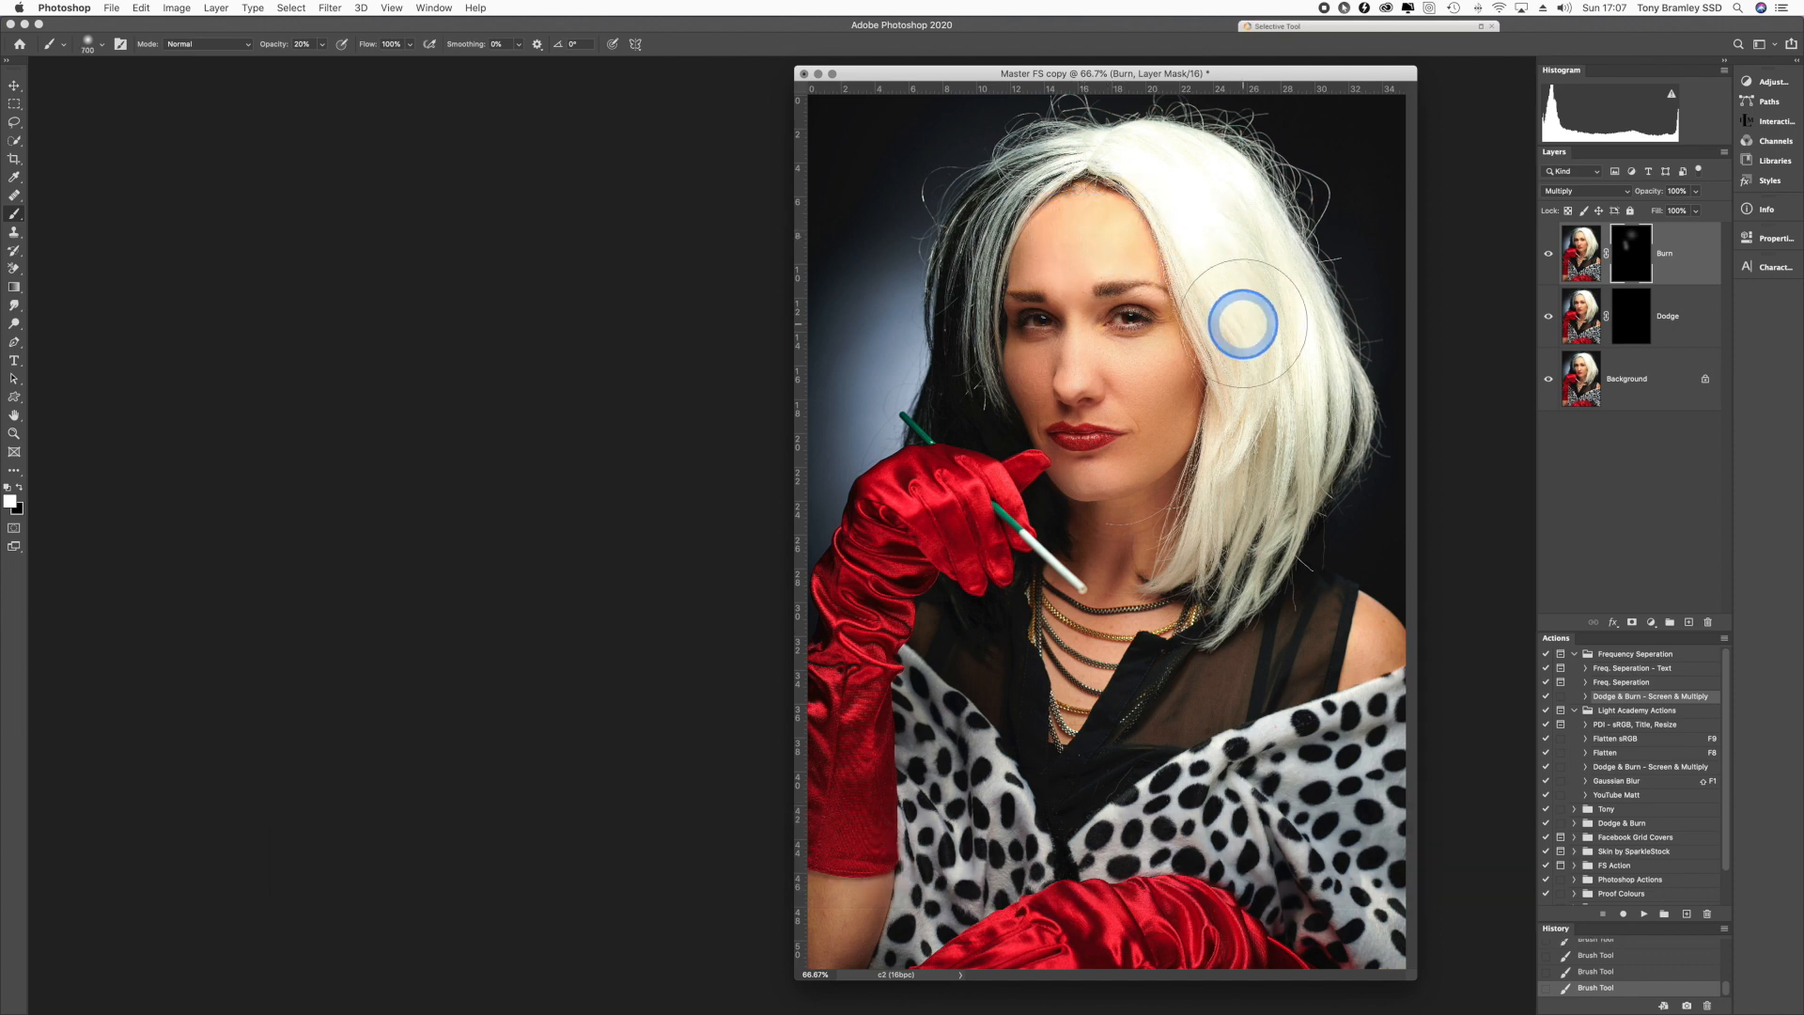
- Reduce the brush size and continue painting on the Burn layer's mask to darken the smaller highlights around the cheek and nose
{"action": "key", "text": "]"}
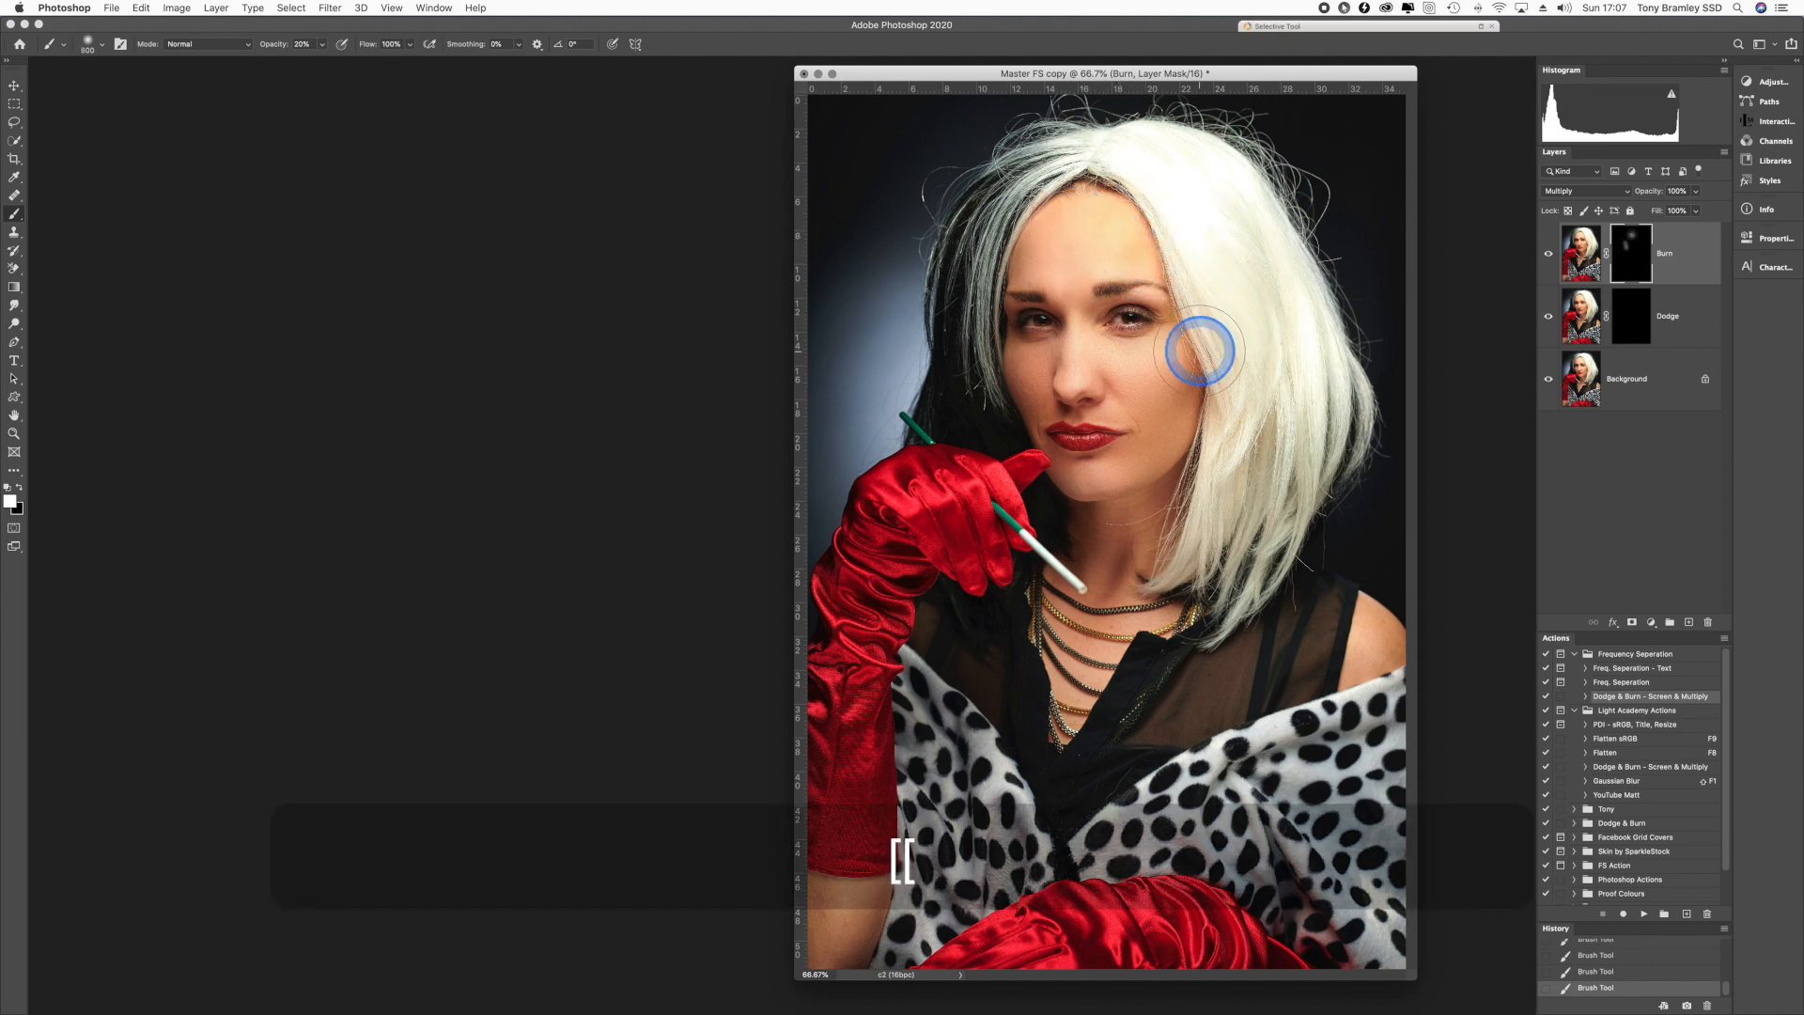
{"action": "key", "text": "bracketleft"}
{"action": "key", "text": "bracketleft"}
{"action": "key", "text": "bracketleft"}
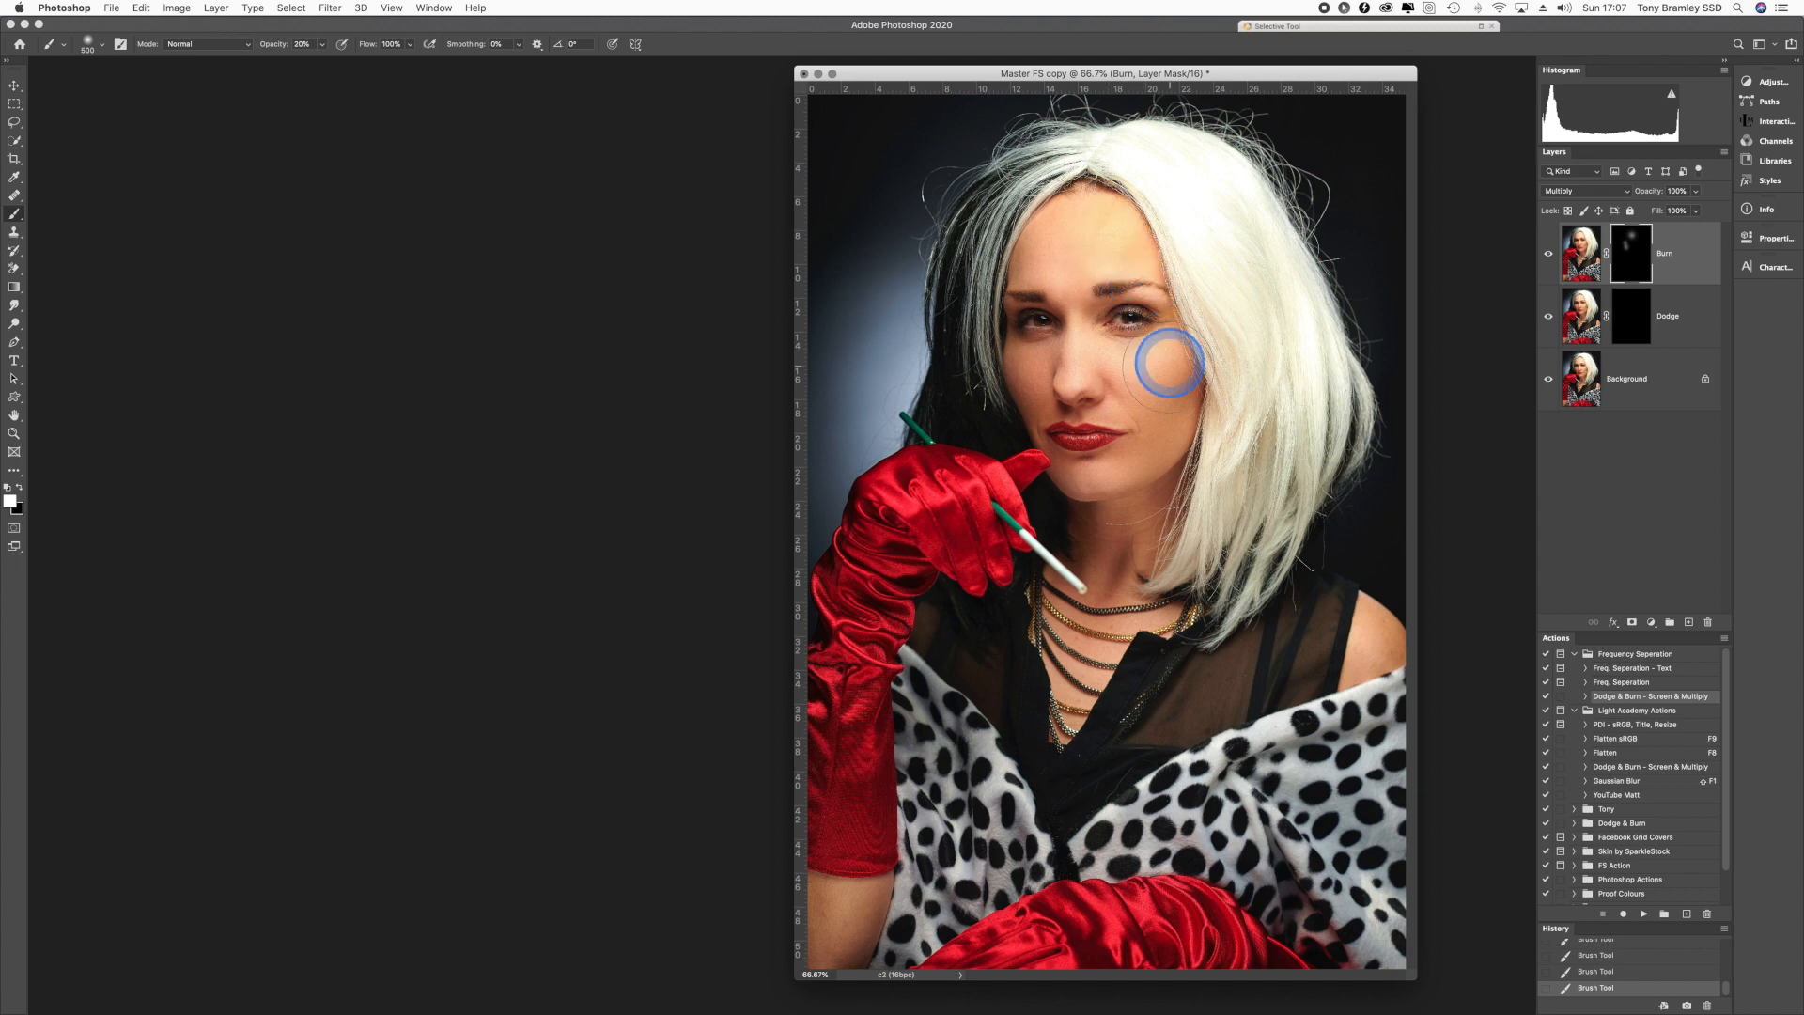
{"action": "key", "text": "bracketleft"}
{"action": "key", "text": "bracketleft"}
{"action": "key", "text": "bracketleft"}
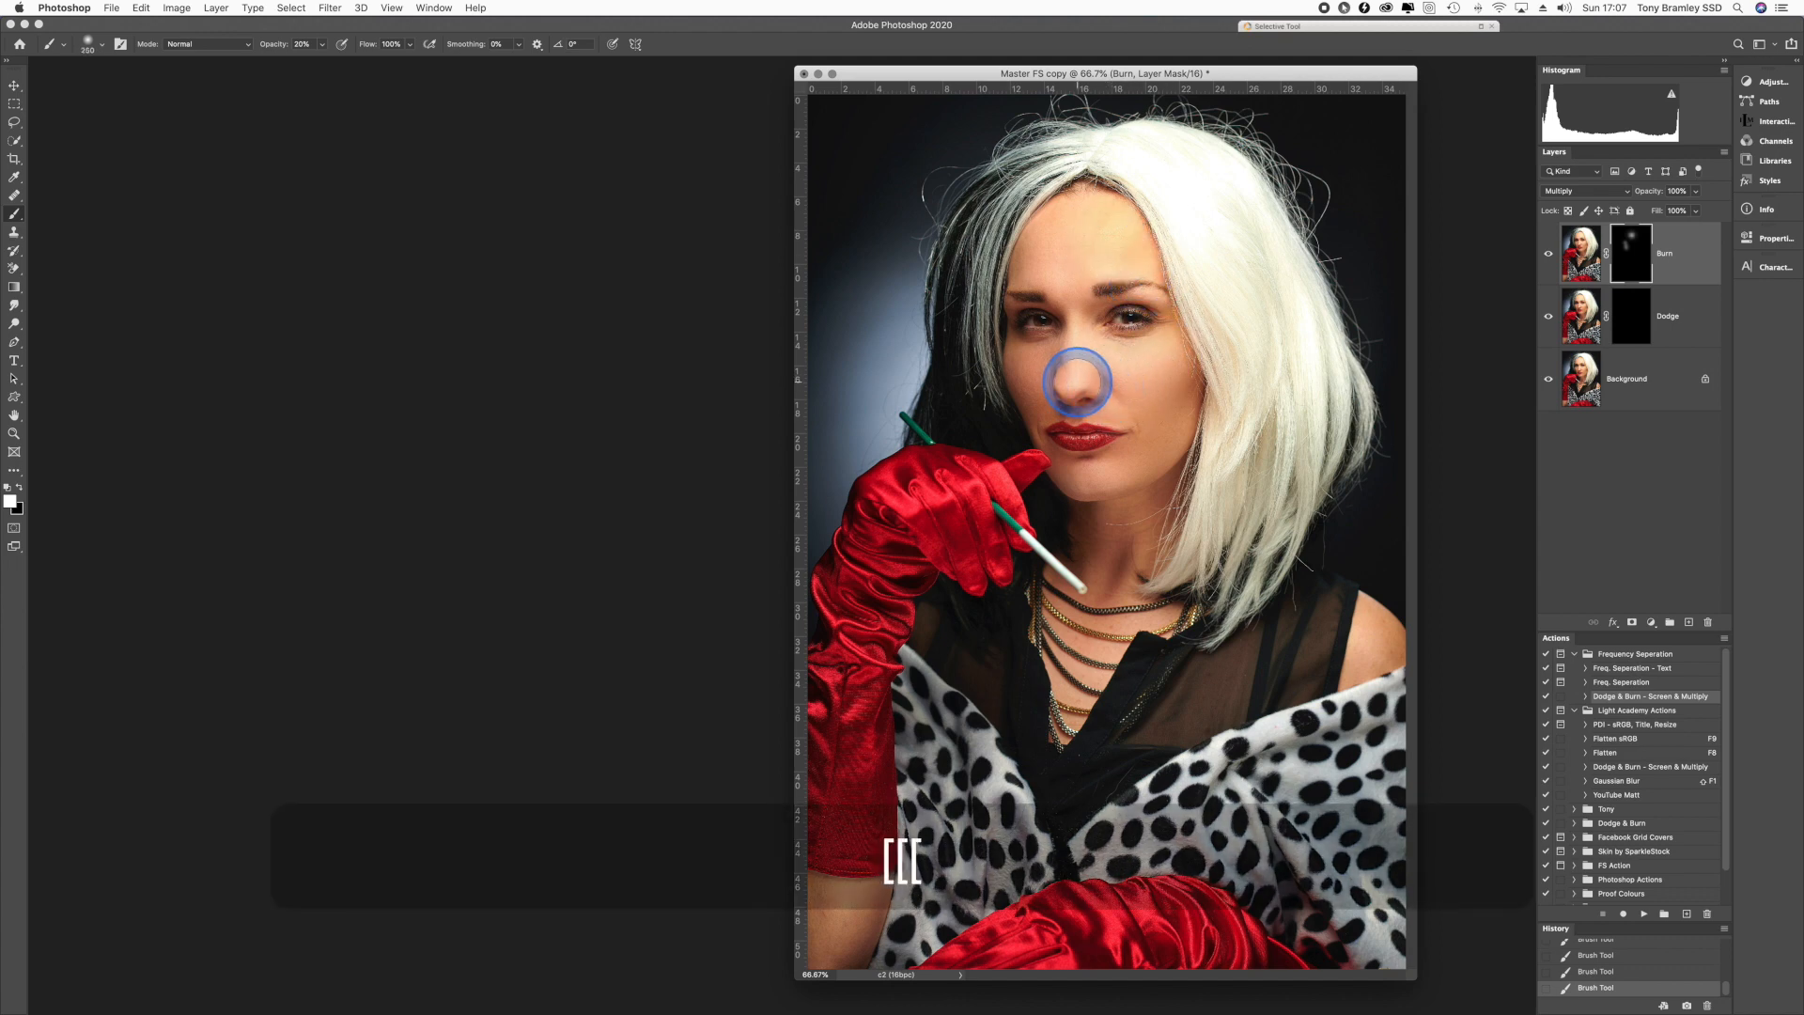
{"action": "key", "text": "bracketright"}
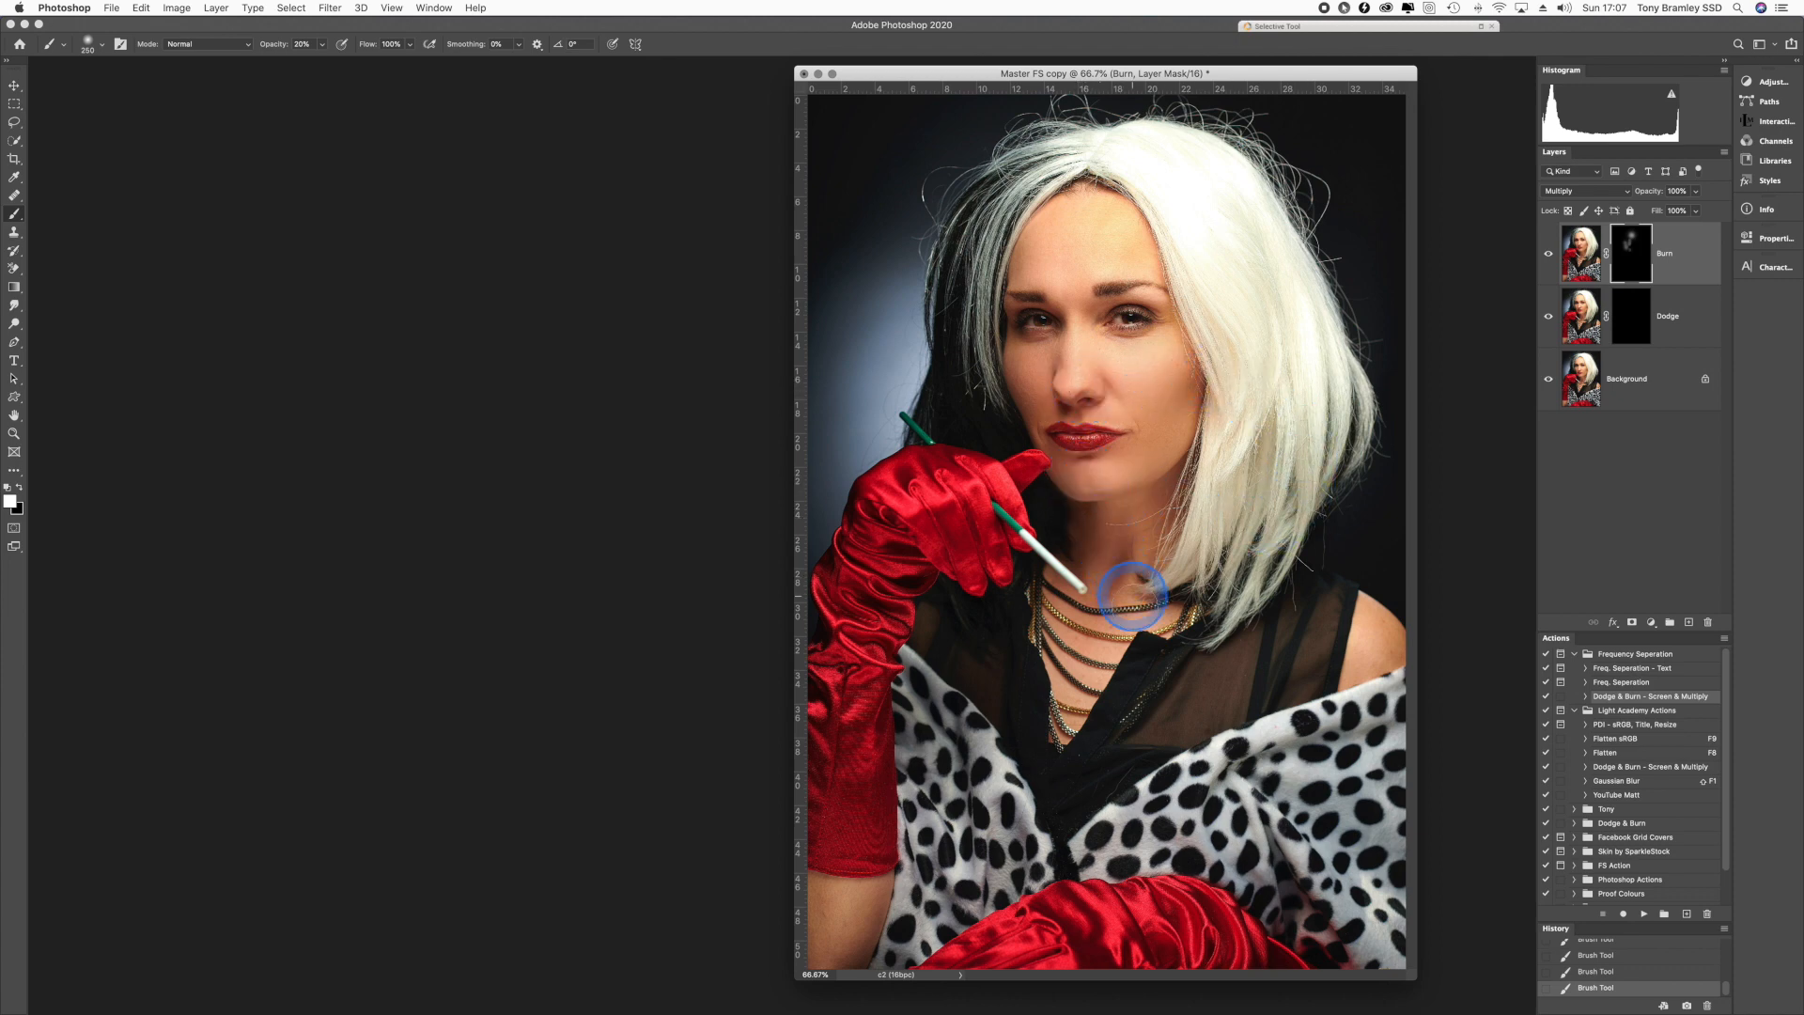
{"action": "left_click", "coordinate": [1331, 535]}
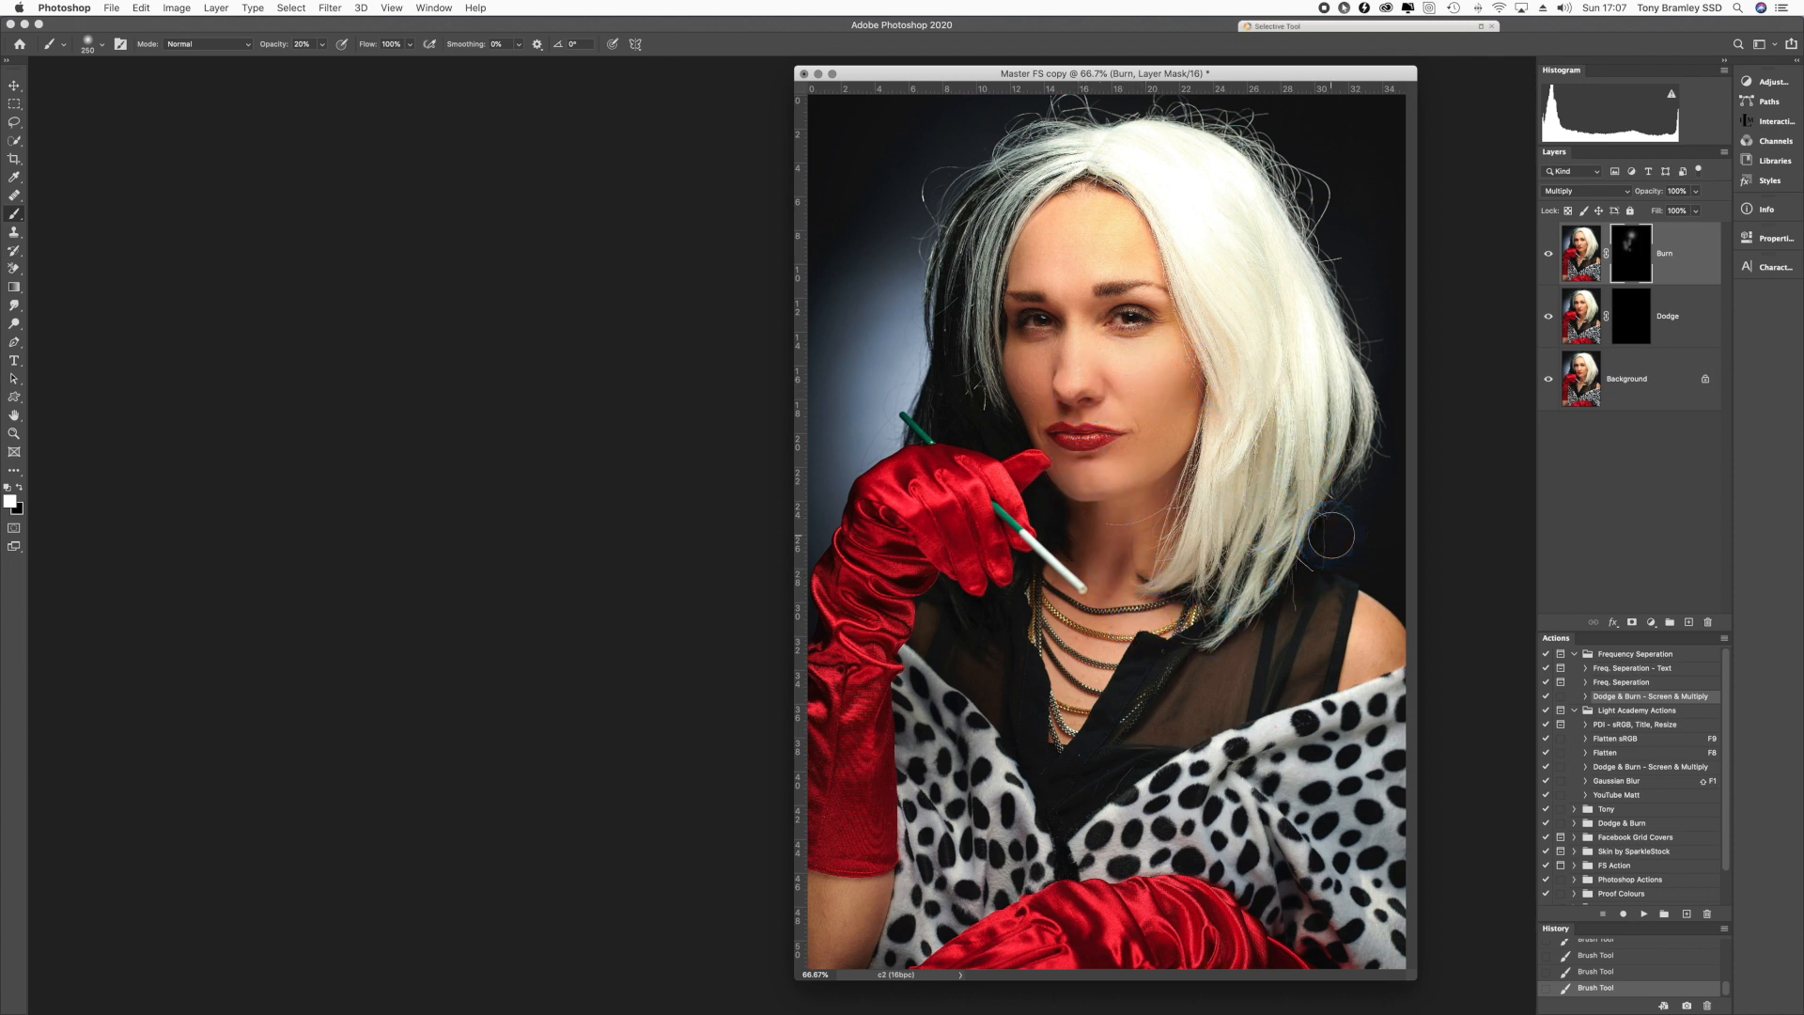
{"action": "left_click", "coordinate": [1205, 511]}
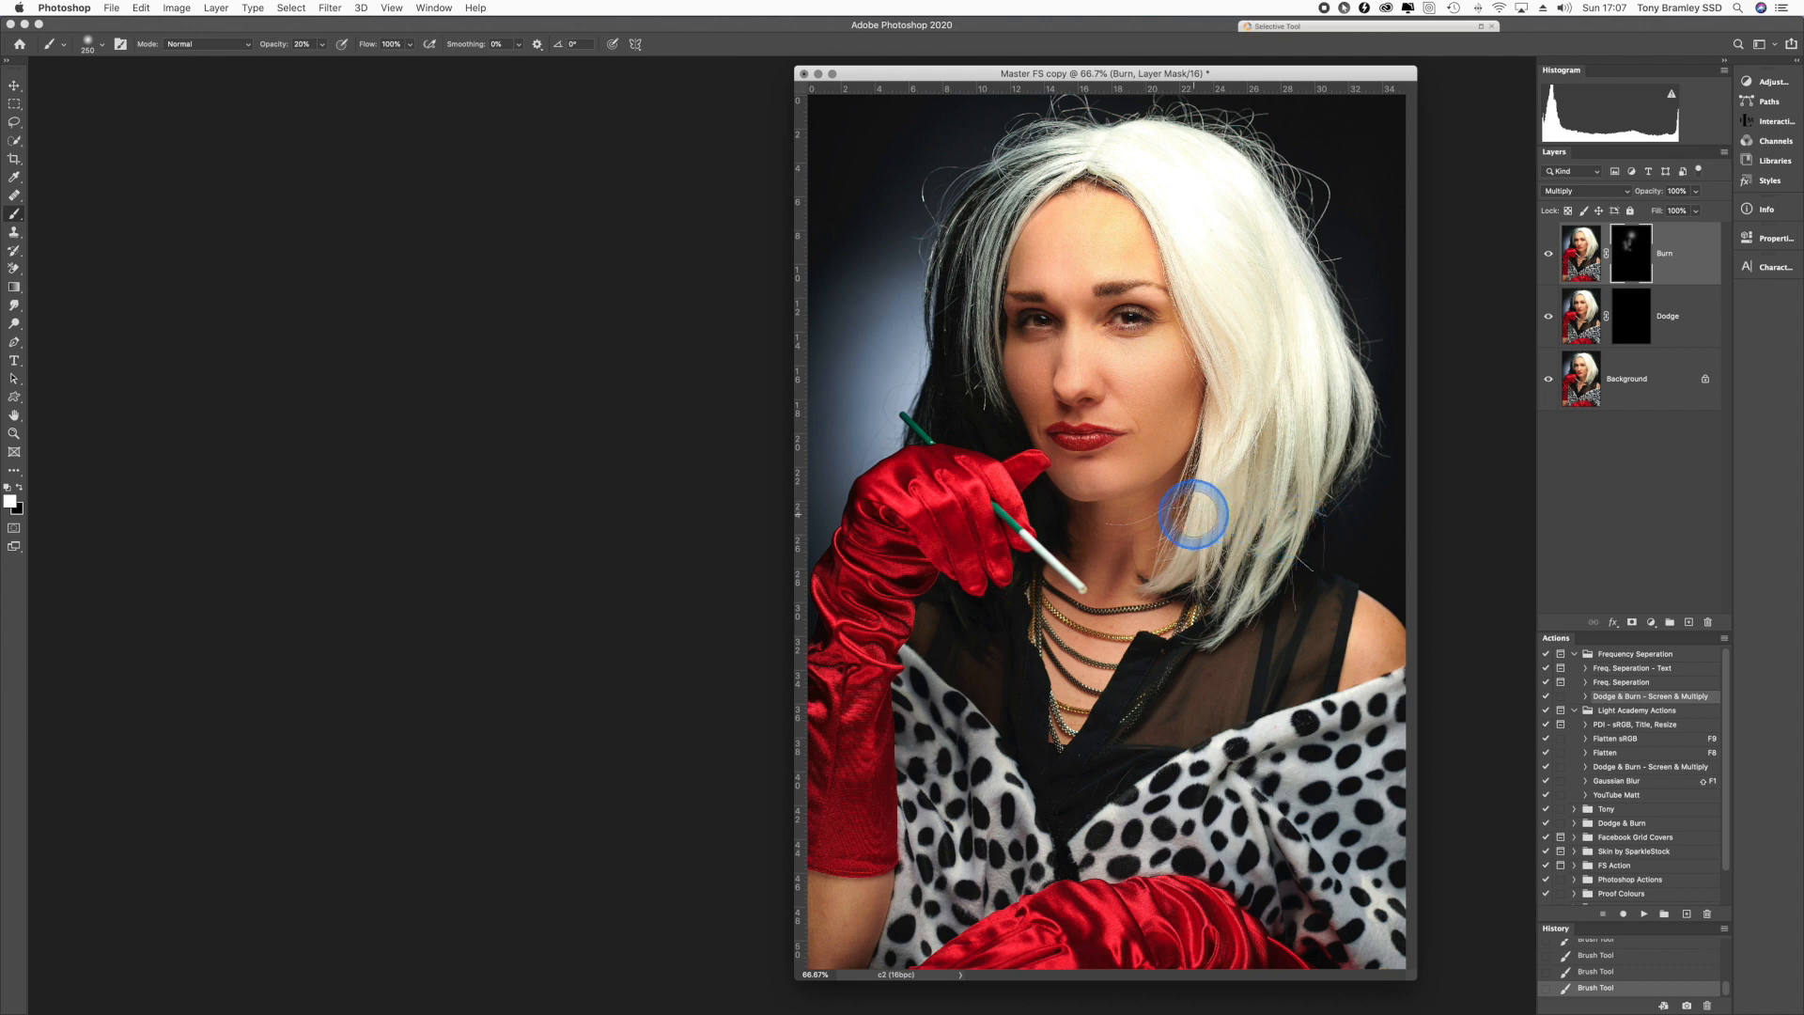
{"action": "key", "text": "bracketright"}
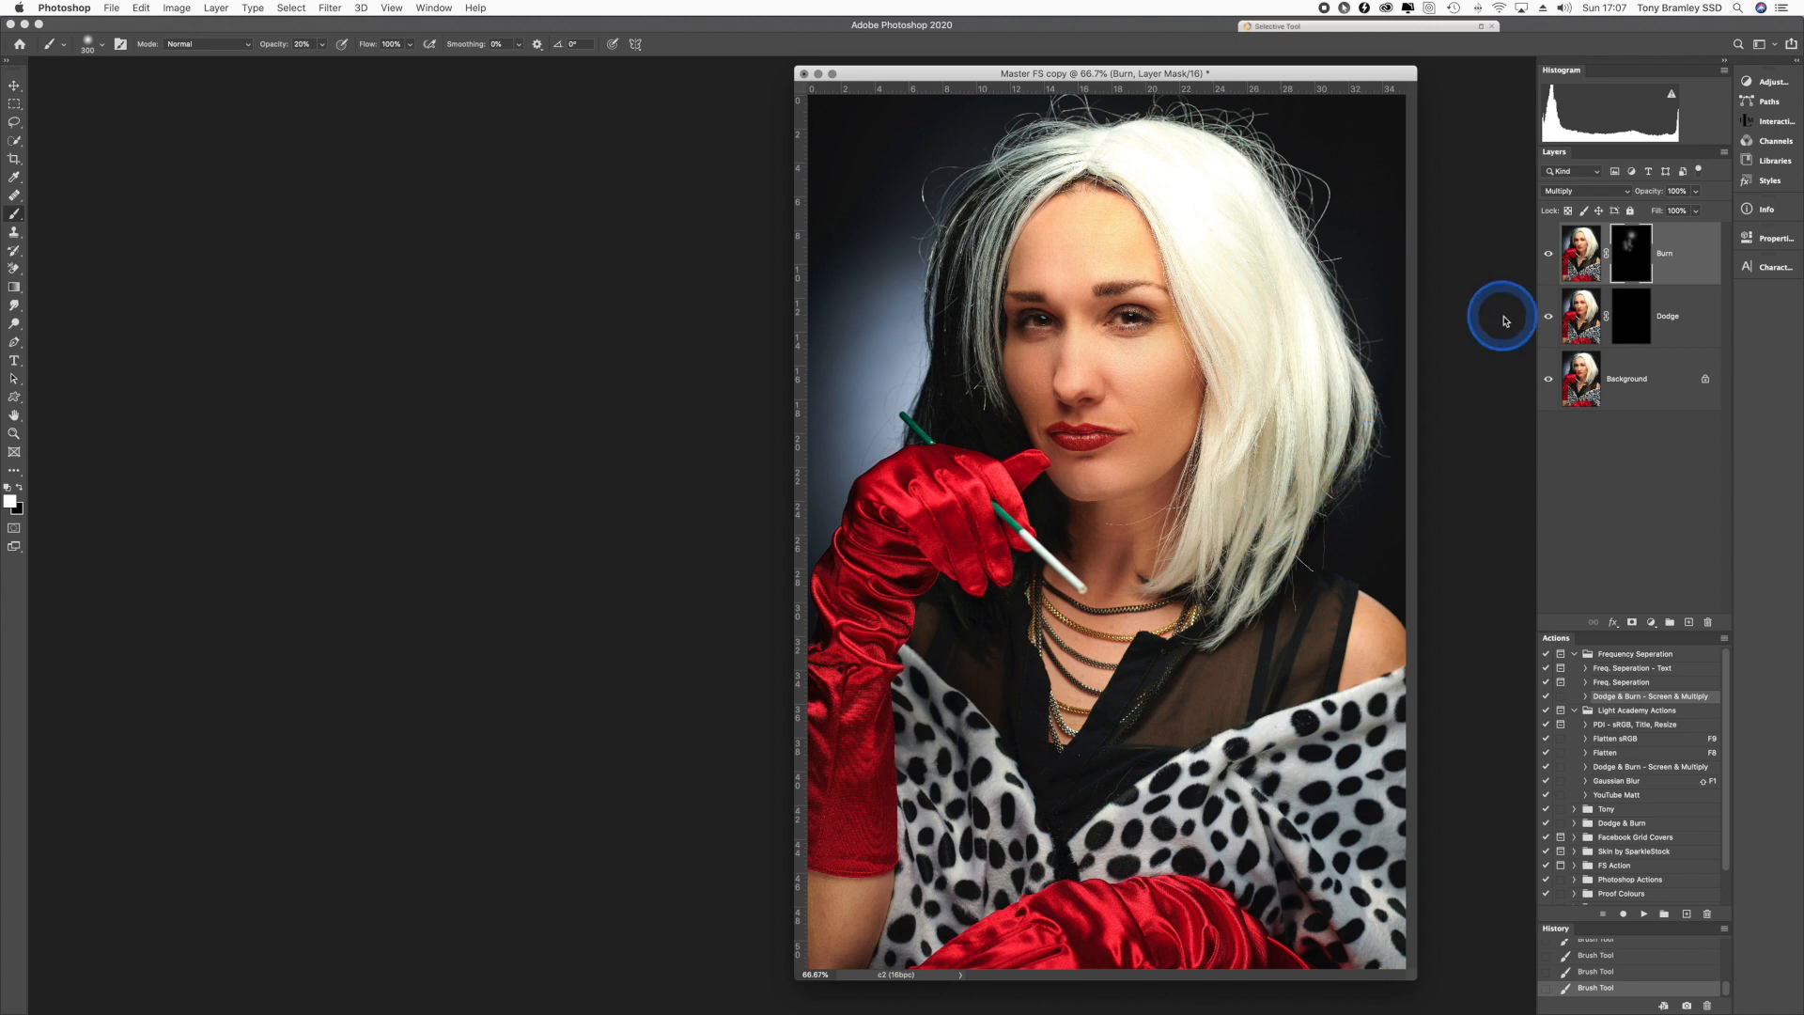
- Compare the portrait with the Burn layer hidden and shown
{"action": "left_click", "coordinate": [1548, 255]}
{"action": "left_click", "coordinate": [1549, 255]}
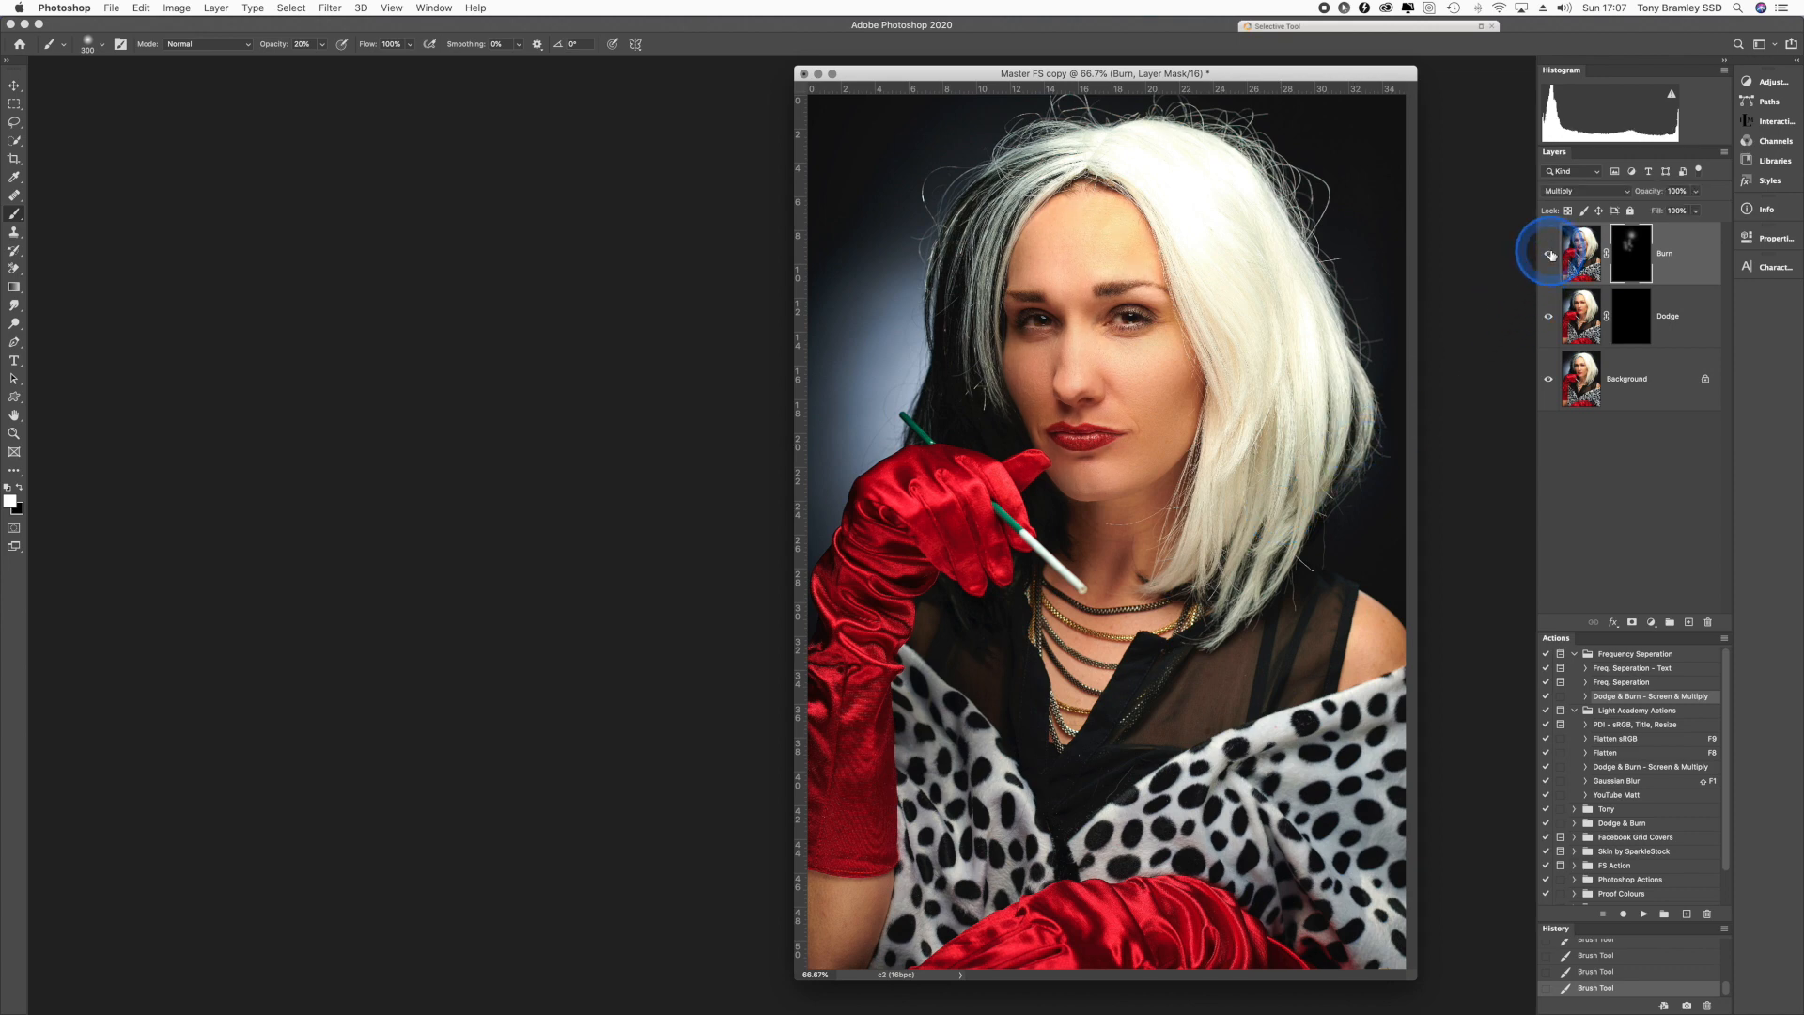
{"action": "left_click", "coordinate": [1551, 254]}
{"action": "left_click", "coordinate": [1550, 254]}
- Paint on the Dodge layer's mask with a brush of about 300 to lighten the shadow along the jaw and lower cheek
{"action": "key", "text": "bracketleft"}
{"action": "key", "text": "bracketleft"}
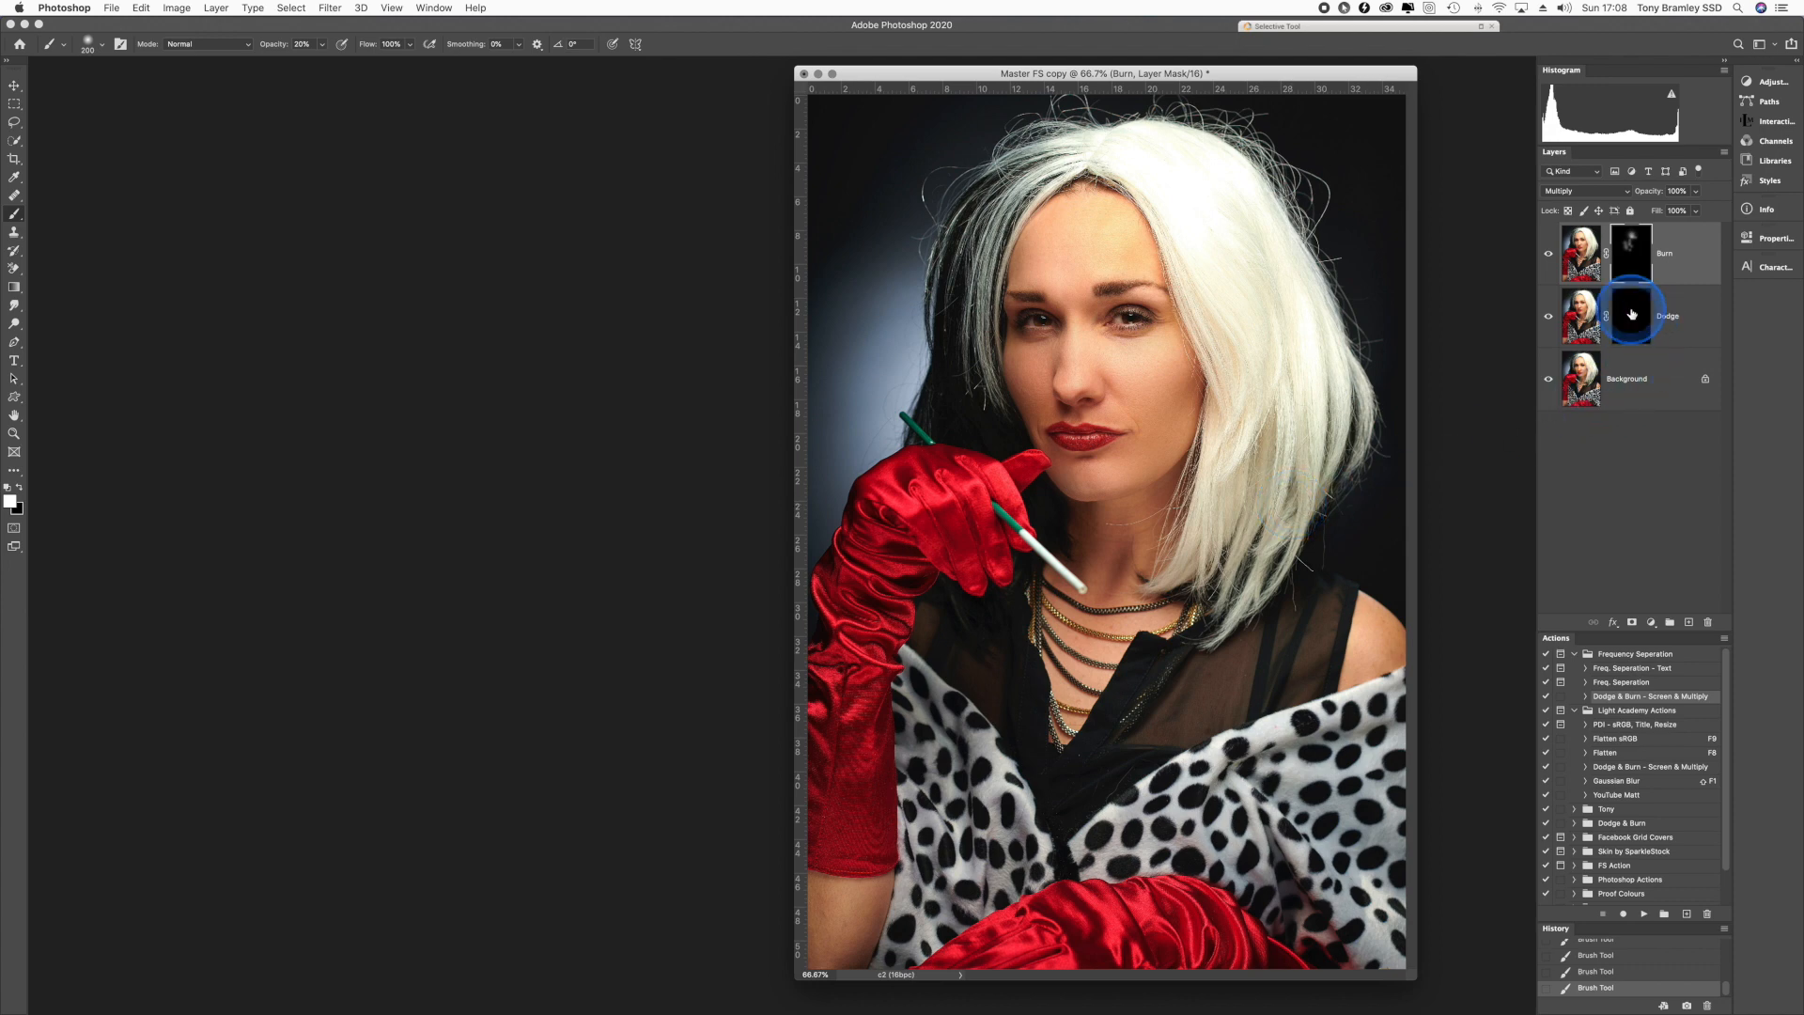
{"action": "left_click", "coordinate": [1631, 314]}
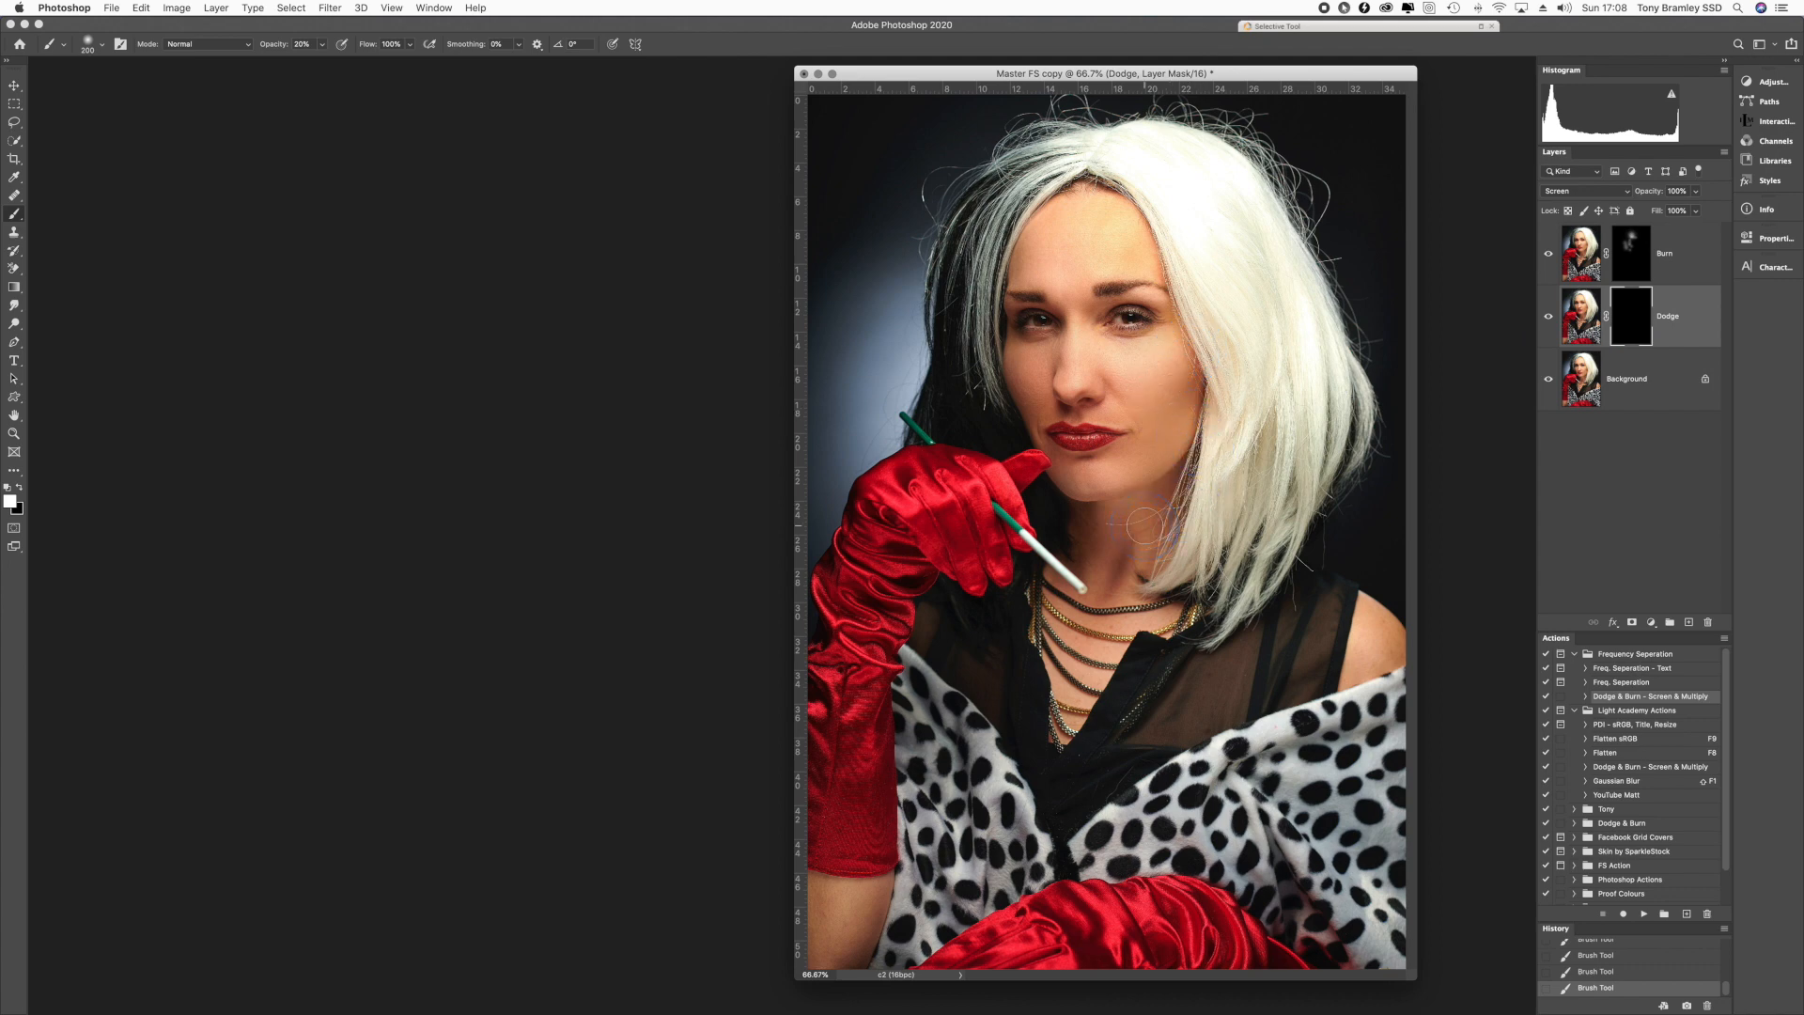
{"action": "key", "text": "]"}
{"action": "mouse_move", "coordinate": [1146, 525]}
{"action": "left_mouse_down"}
{"action": "mouse_move", "coordinate": [1176, 438]}
{"action": "mouse_move", "coordinate": [1147, 470]}
{"action": "mouse_move", "coordinate": [1168, 444]}
{"action": "mouse_move", "coordinate": [1127, 455]}
{"action": "mouse_move", "coordinate": [1153, 446]}
{"action": "mouse_move", "coordinate": [1163, 464]}
{"action": "left_mouse_up"}
{"action": "key", "text": "]"}
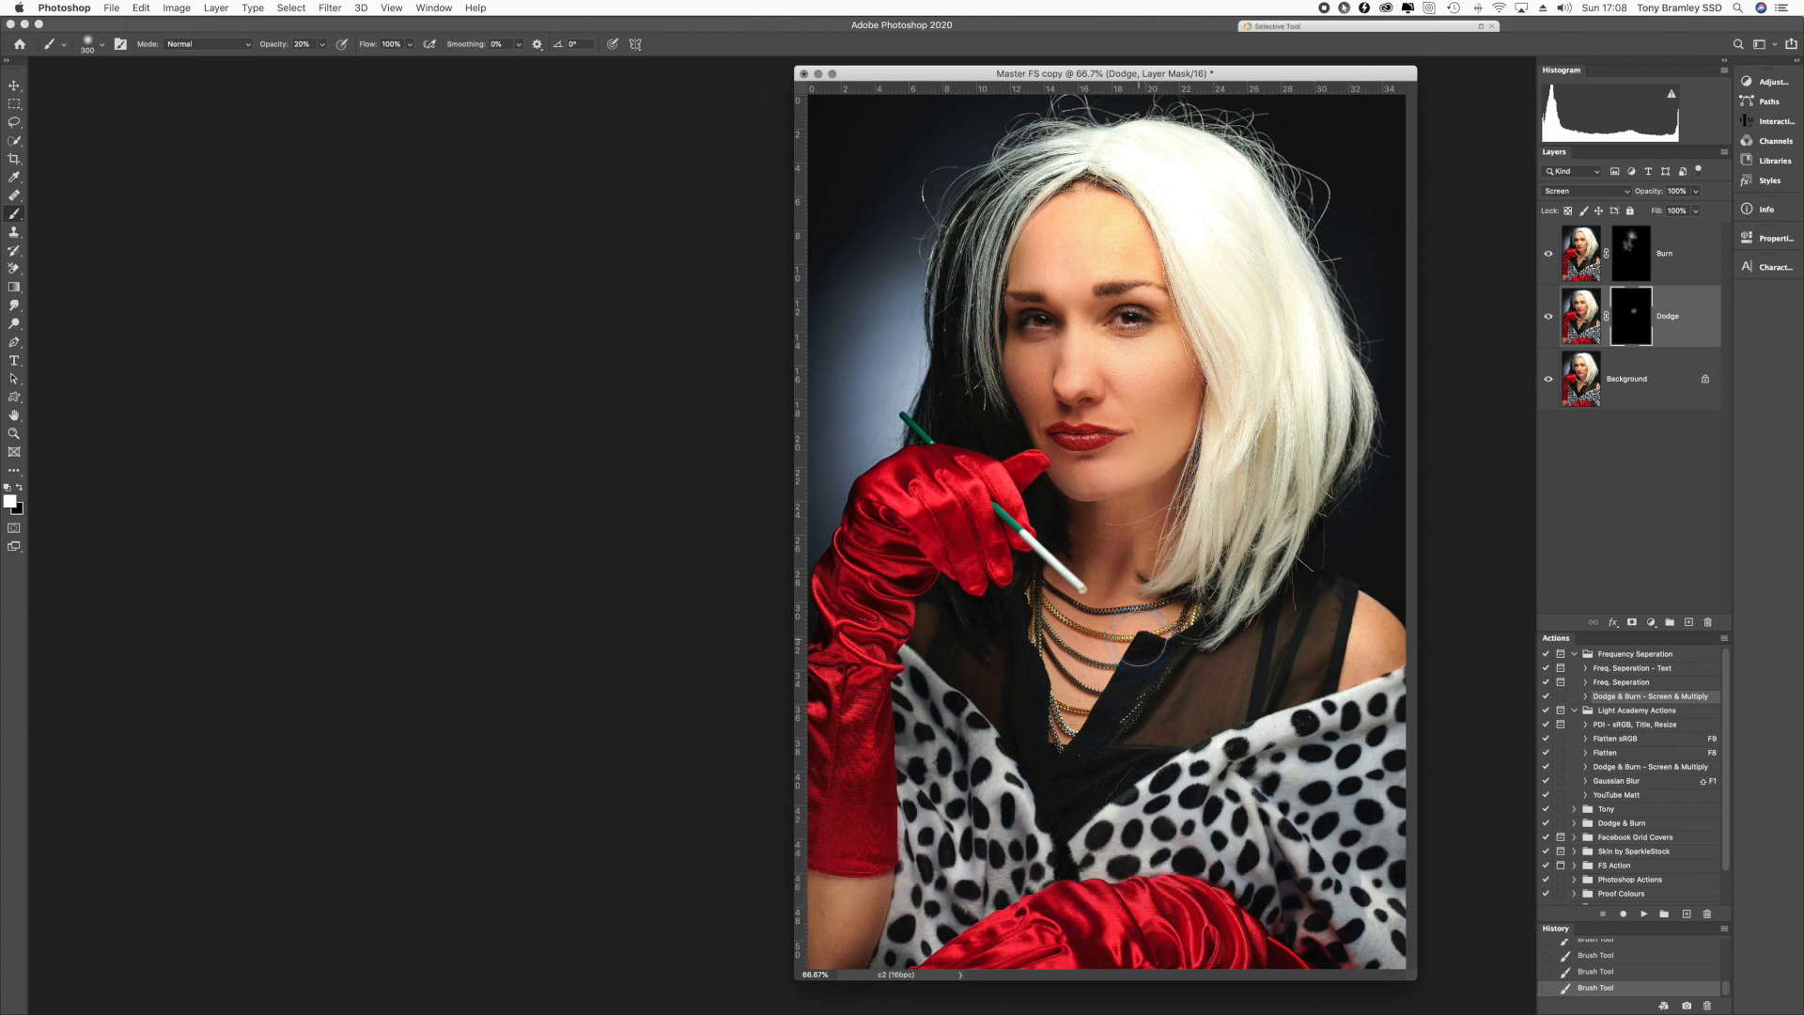
- Reduce the brush size and continue painting on the Dodge layer's mask to lighten the small shadows between nose and lips and around the eyes
{"action": "key", "text": "["}
{"action": "key", "text": "["}
{"action": "key", "text": "["}
{"action": "key", "text": "["}
{"action": "left_click_drag", "start_coordinate": [1083, 405], "coordinate": [1068, 404]}
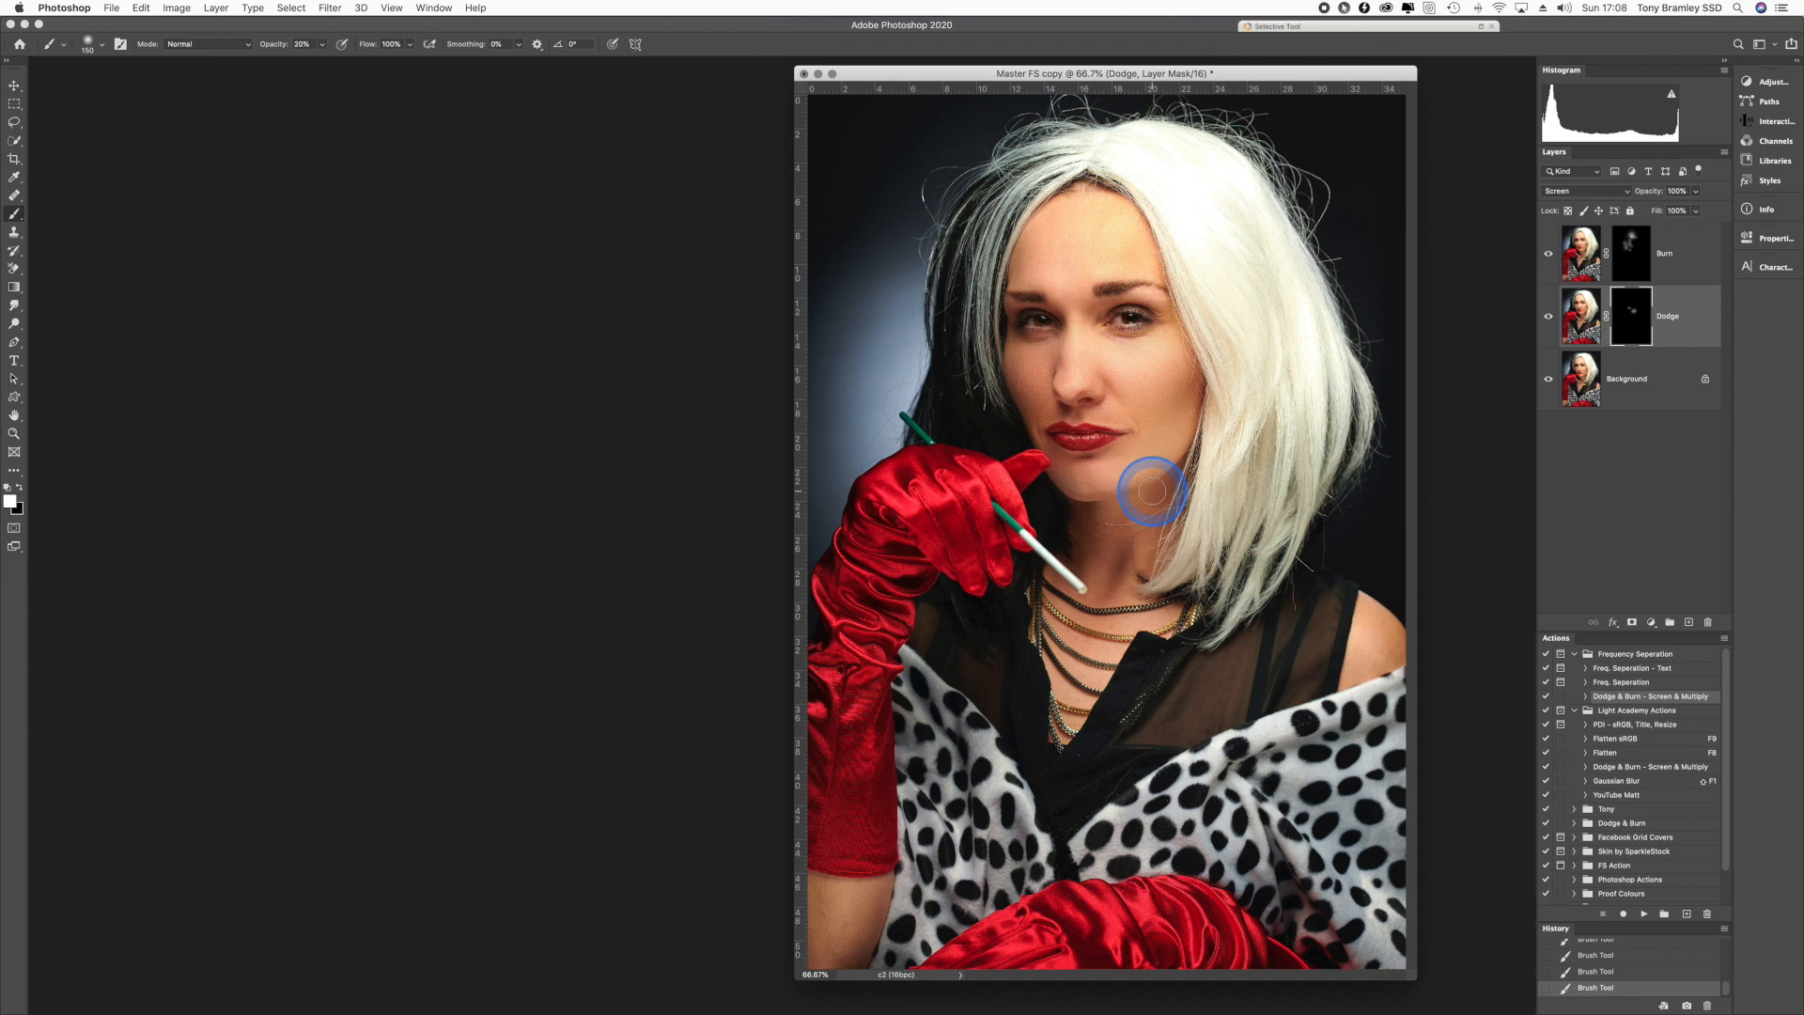
{"action": "key", "text": "bracketright"}
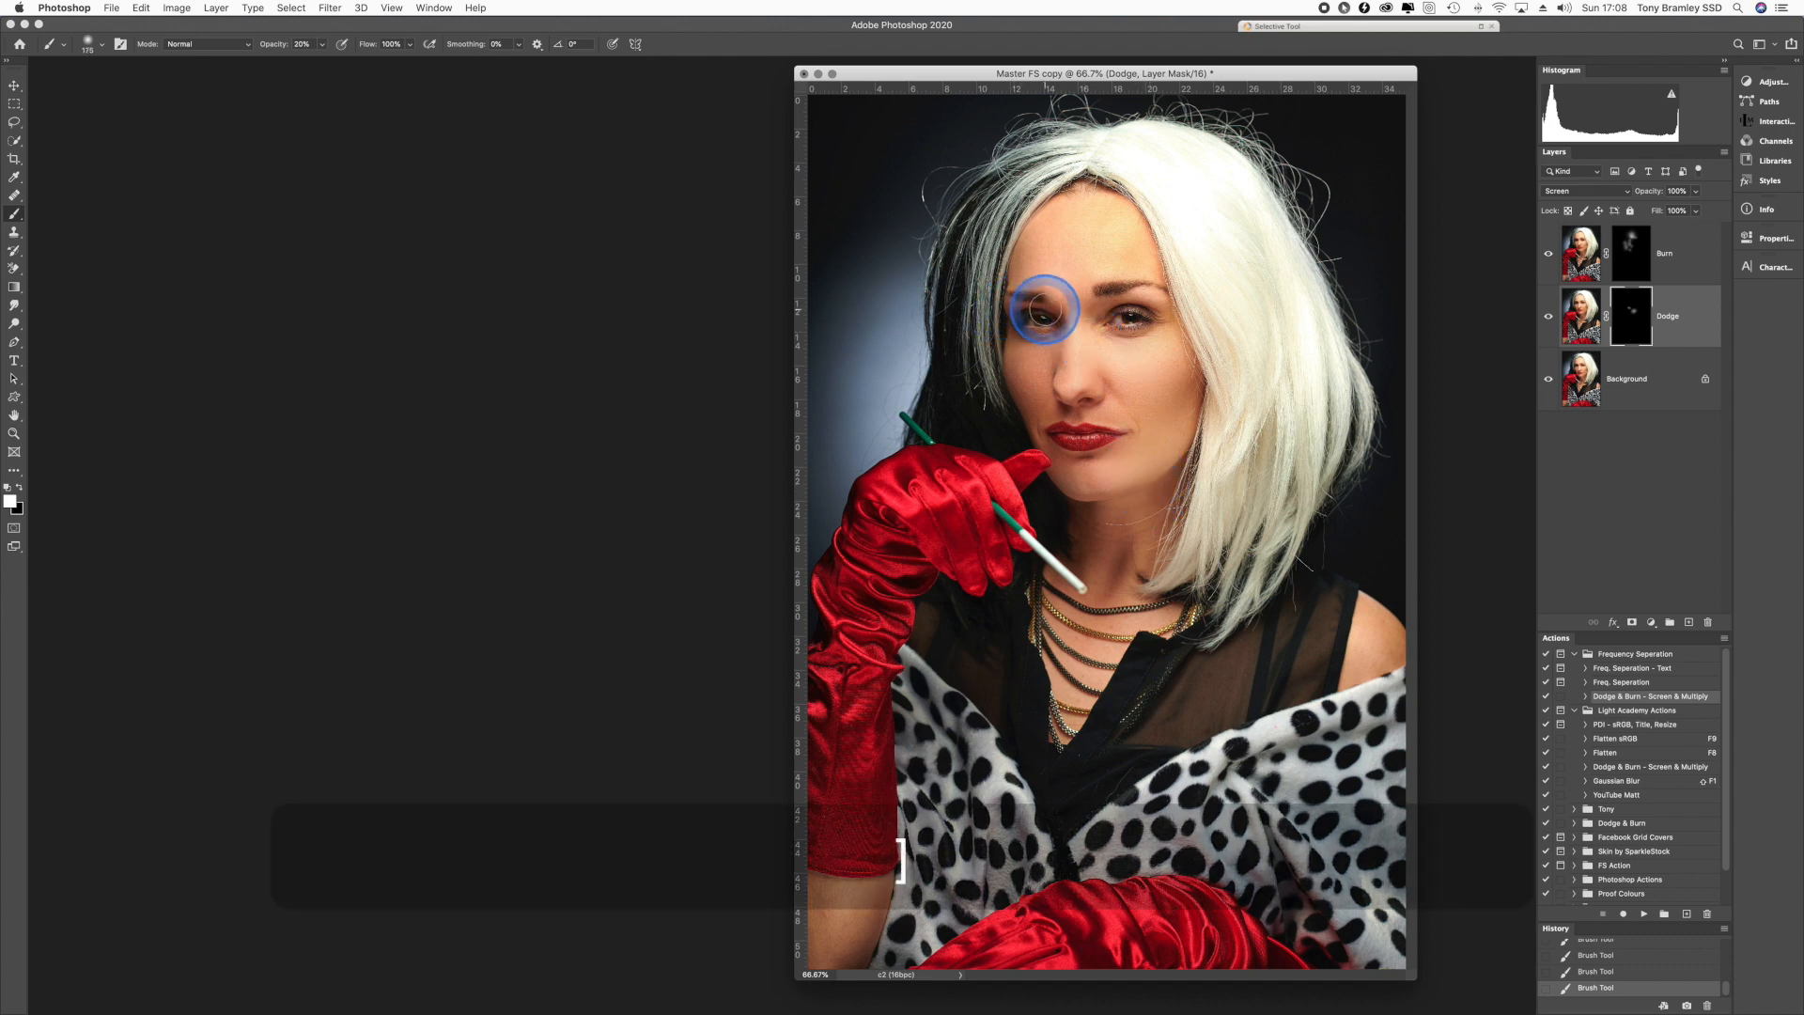
{"action": "key", "text": "bracketleft"}
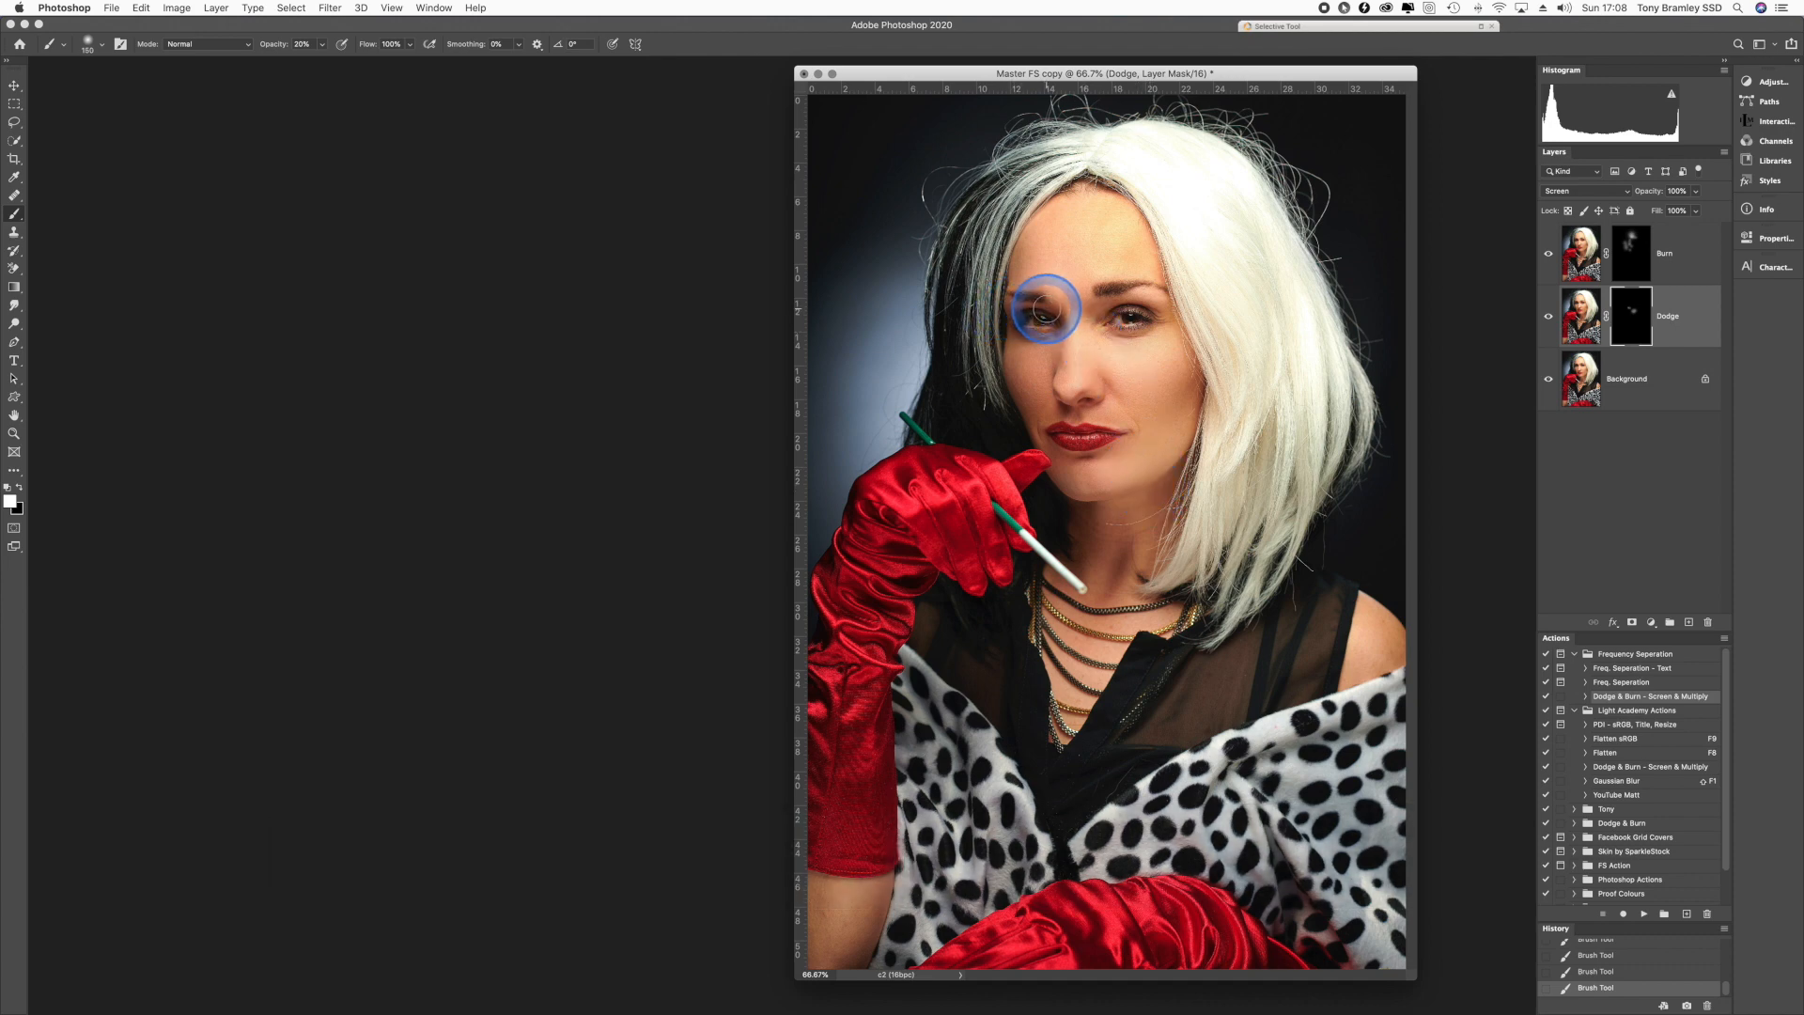
{"action": "key", "text": "bracketleft"}
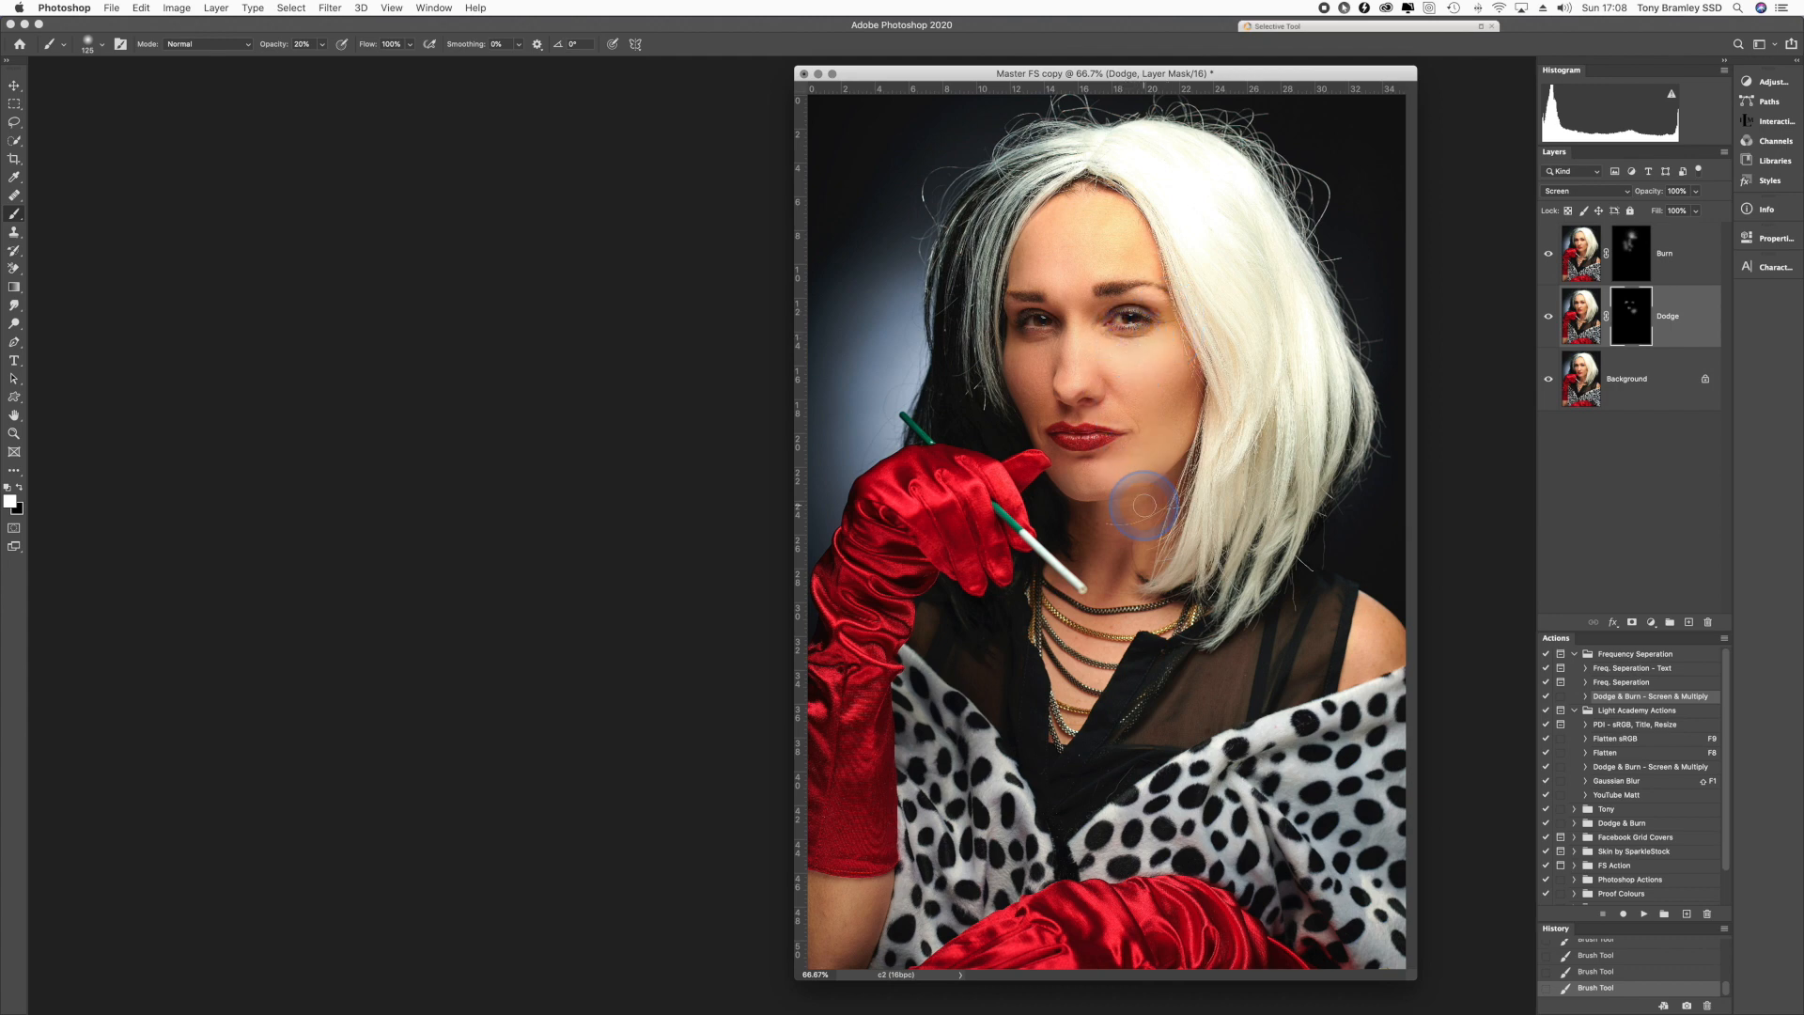
- Compare the portrait with the Dodge layer hidden and shown
{"action": "left_click", "coordinate": [1549, 317]}
{"action": "left_click", "coordinate": [1549, 317]}
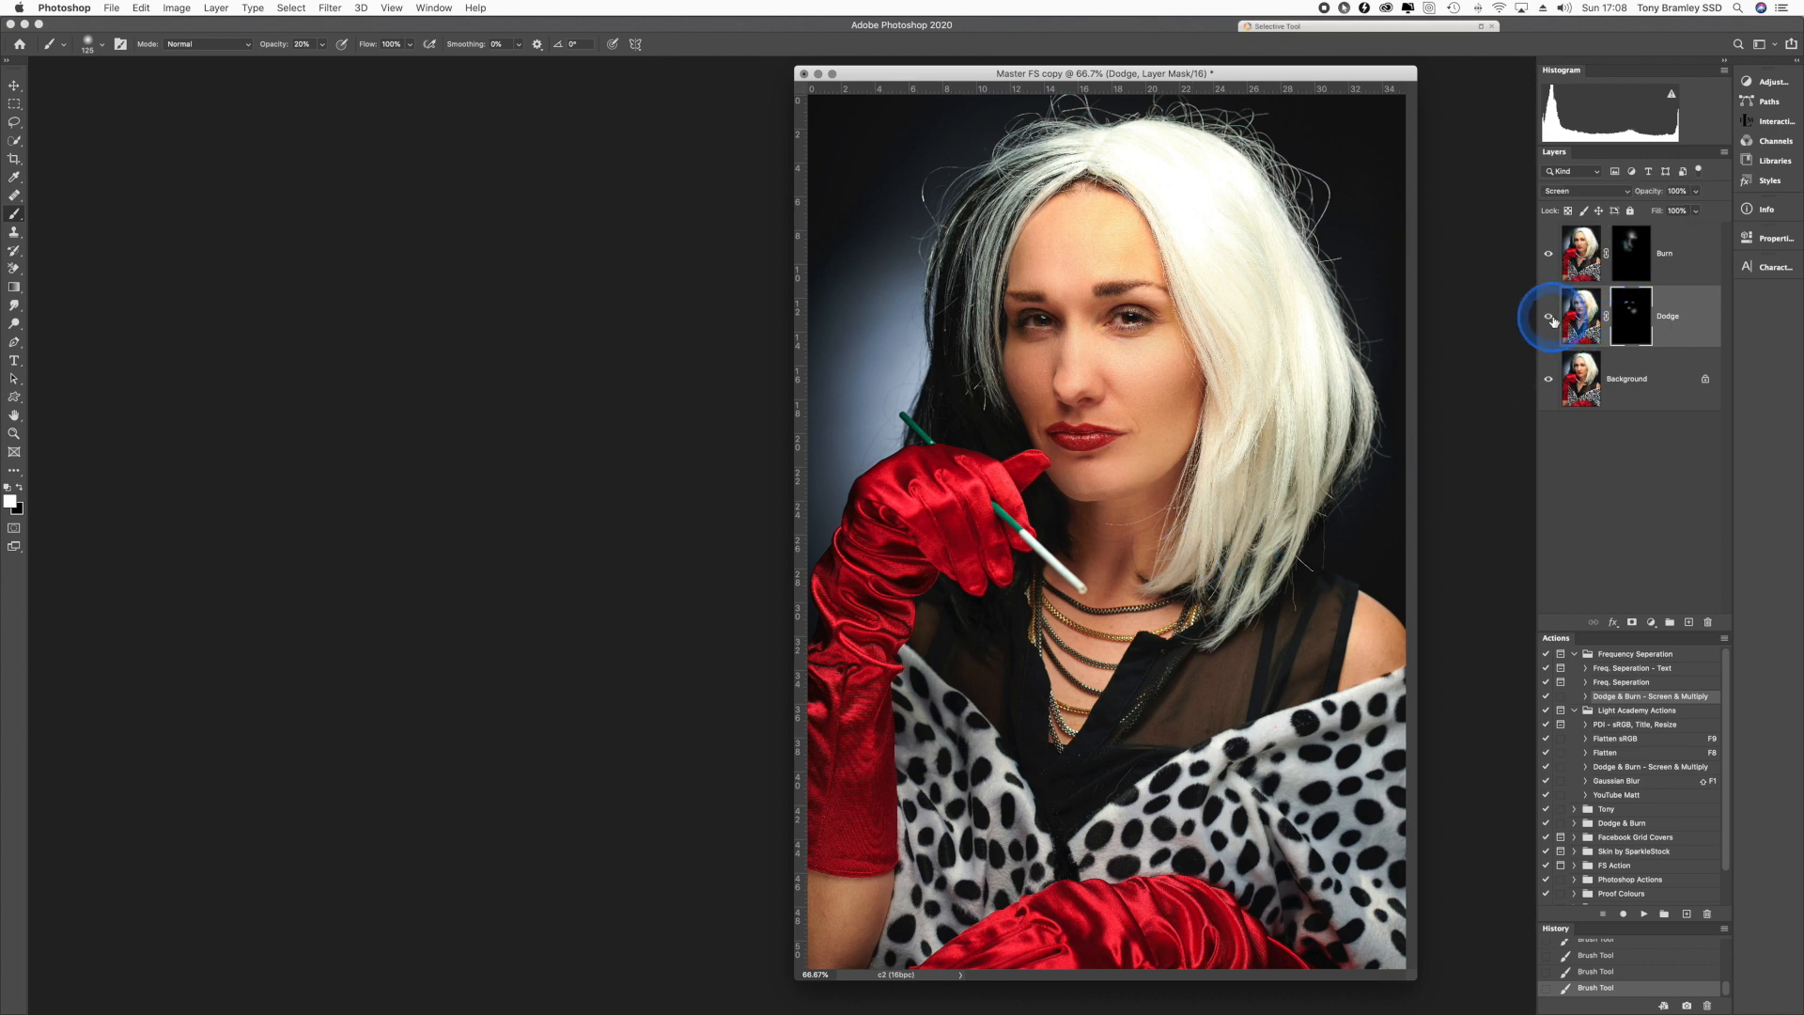
{"action": "left_click", "coordinate": [1550, 316]}
{"action": "left_click", "coordinate": [1549, 317]}
- Compare the Background layer on its own with the combined Dodge and Burn result, leaving all layers visible
{"action": "left_click", "coordinate": [1549, 381], "text": "alt"}
{"action": "left_click", "coordinate": [1549, 382], "text": "alt"}
{"action": "left_click", "coordinate": [1550, 382], "text": "alt"}
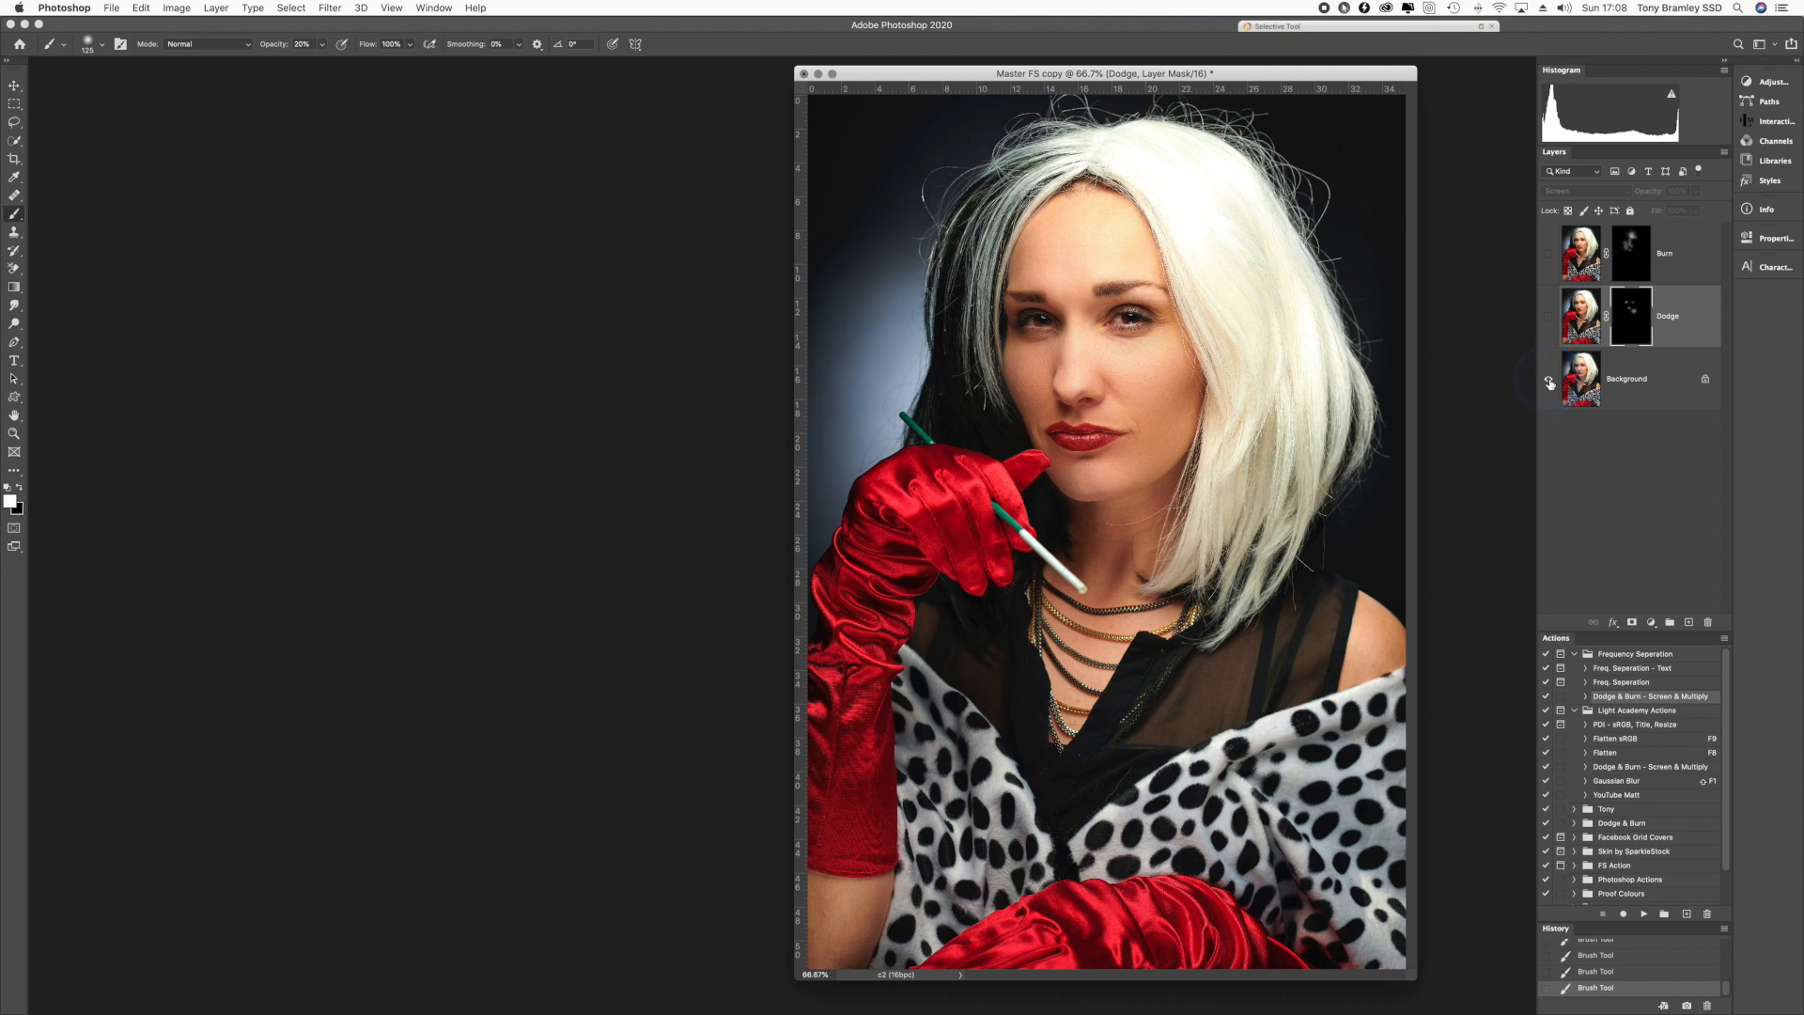
{"action": "left_click", "coordinate": [1549, 381], "text": "alt"}
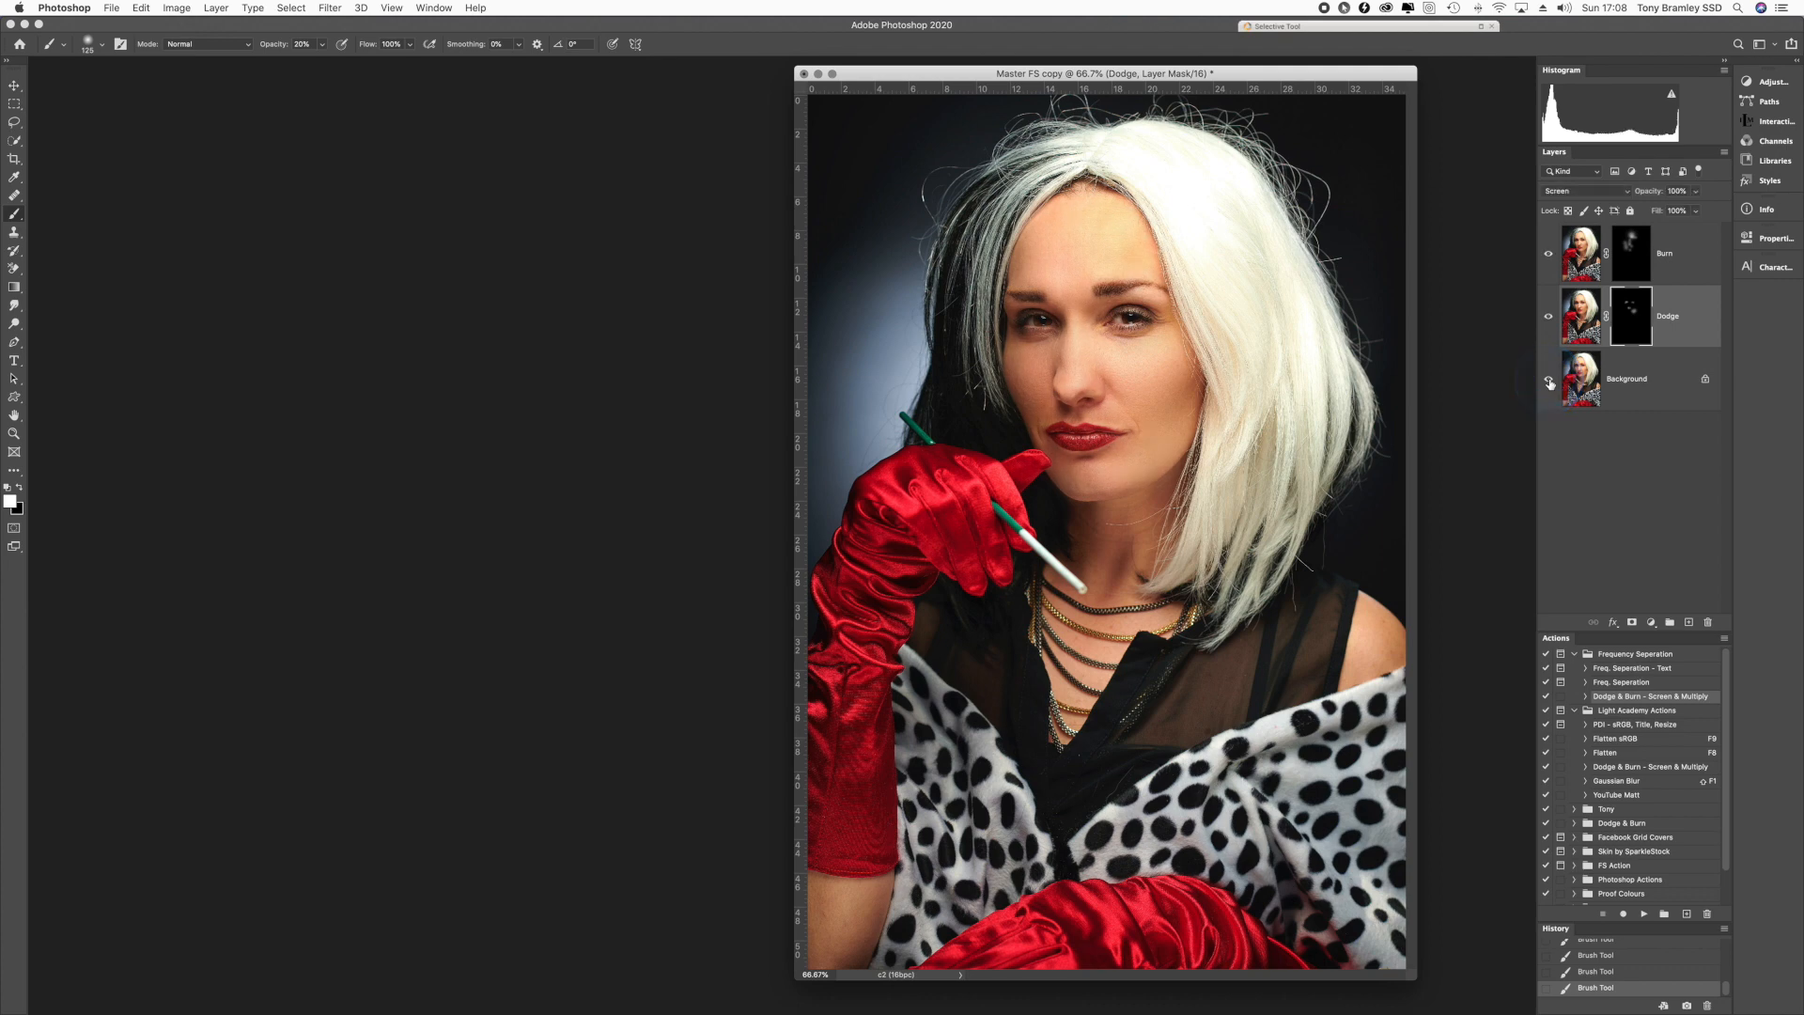